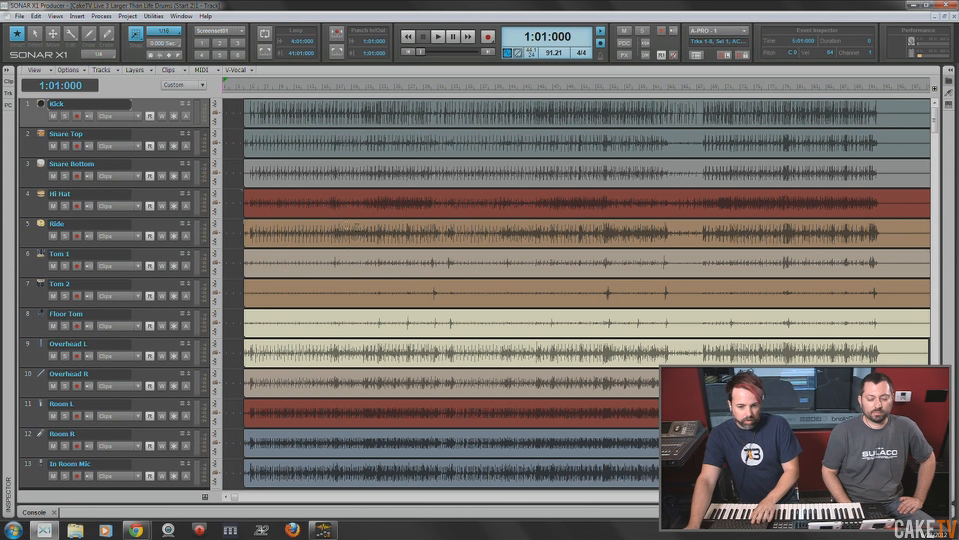
- Switch back and forth between the Console view and the Track view to look over the drum tracks
key(alt+2)
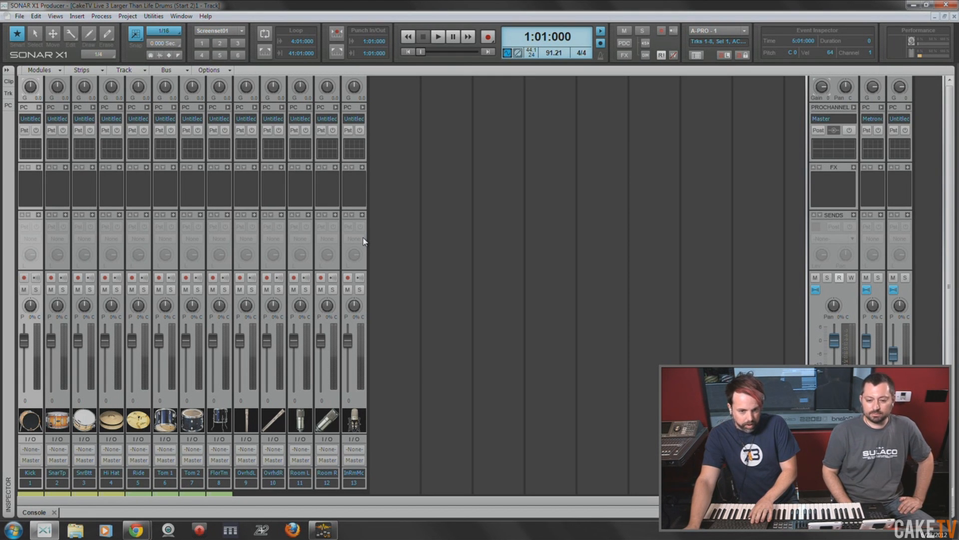
key(d)
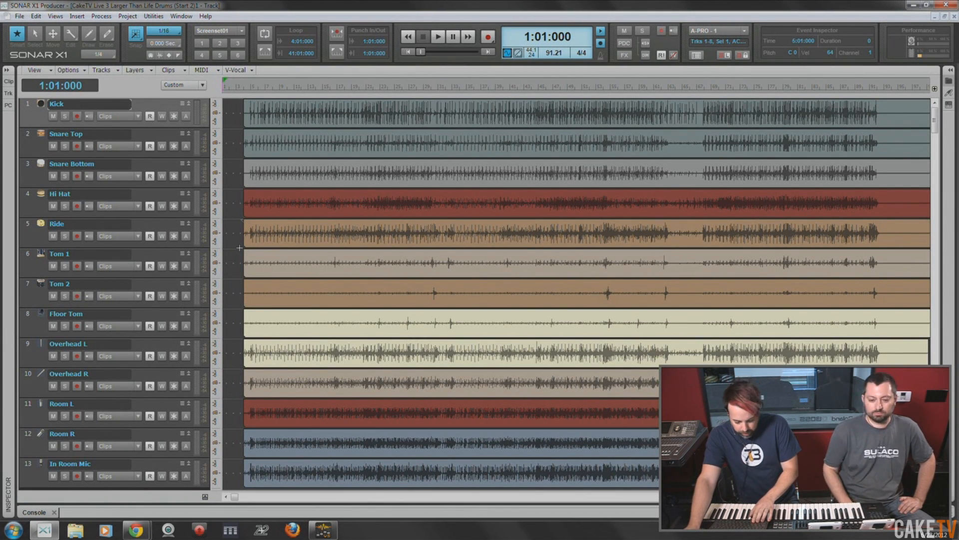
key(d)
key(d)
key(d)
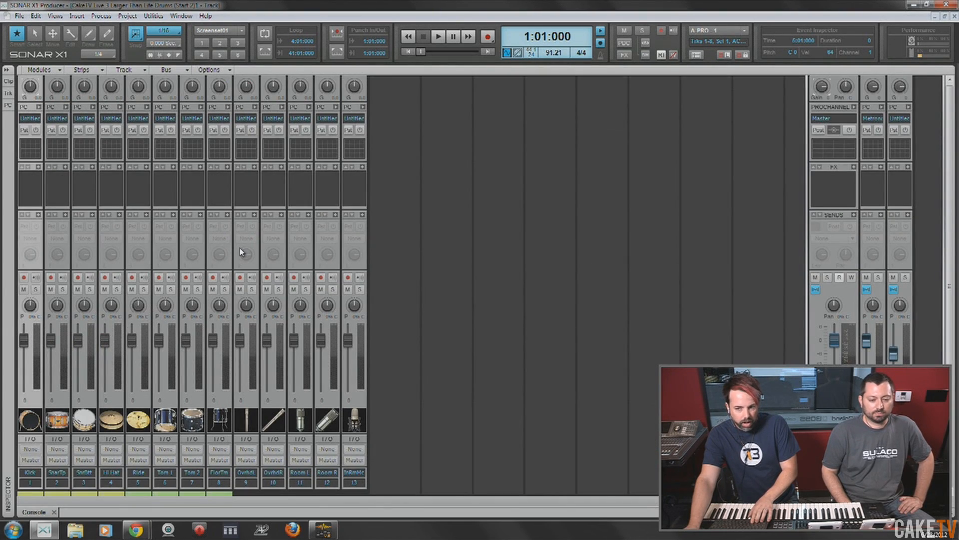
key(d)
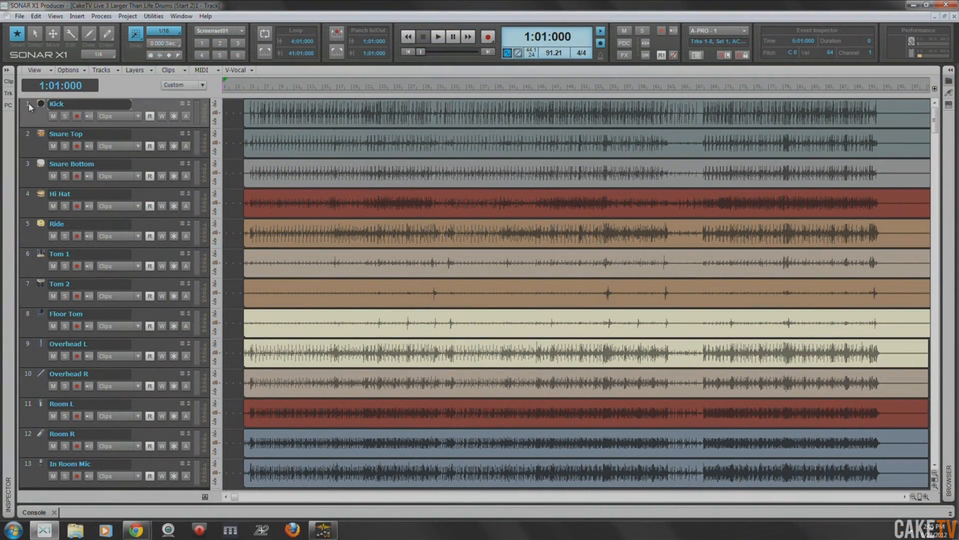
- Move all 13 tracks, from Kick to In Room Mic, into a new track folder
drag(30, 106, 38, 474)
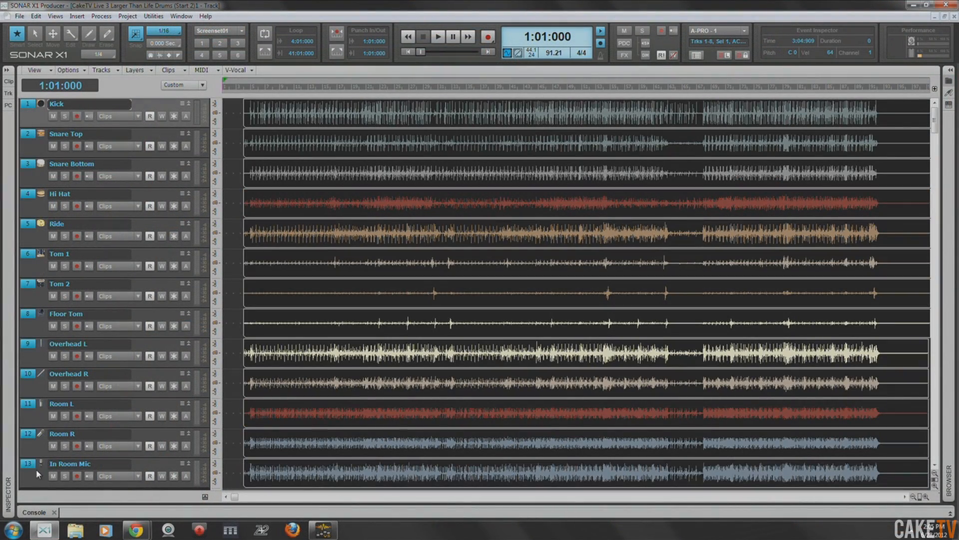
right_click(31, 108)
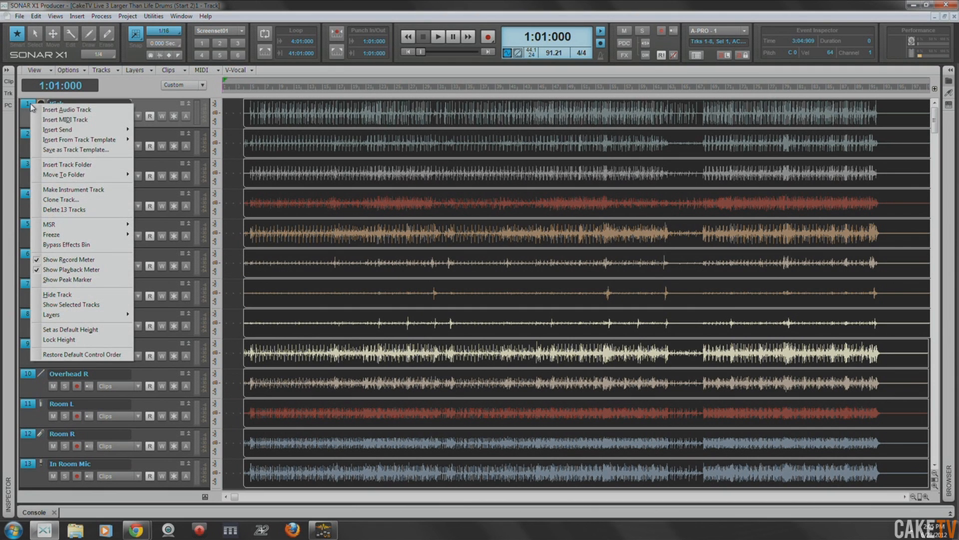
mouse_move(95, 176)
click(151, 175)
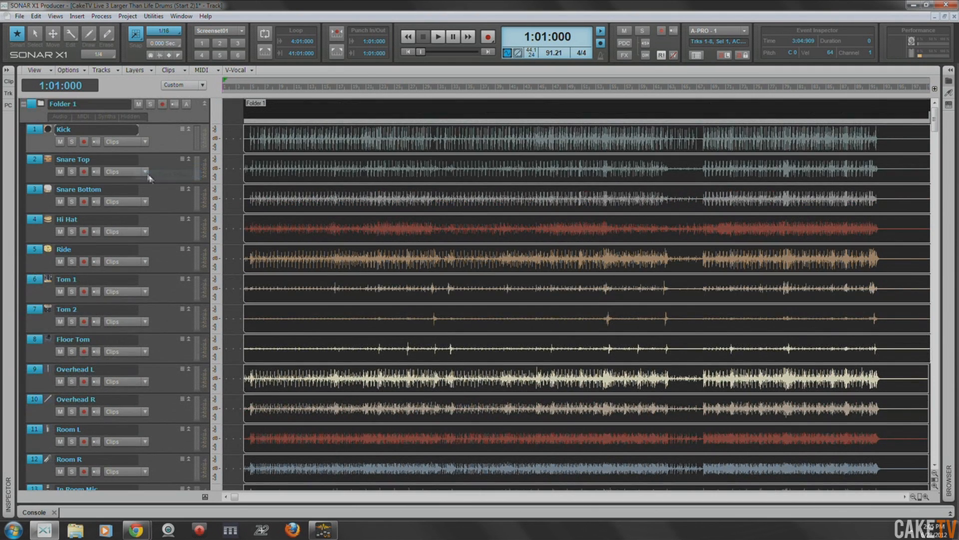
- Rename the new track folder Drums and collapse it
double_click(82, 104)
text(Drums)
key(Return)
click(23, 105)
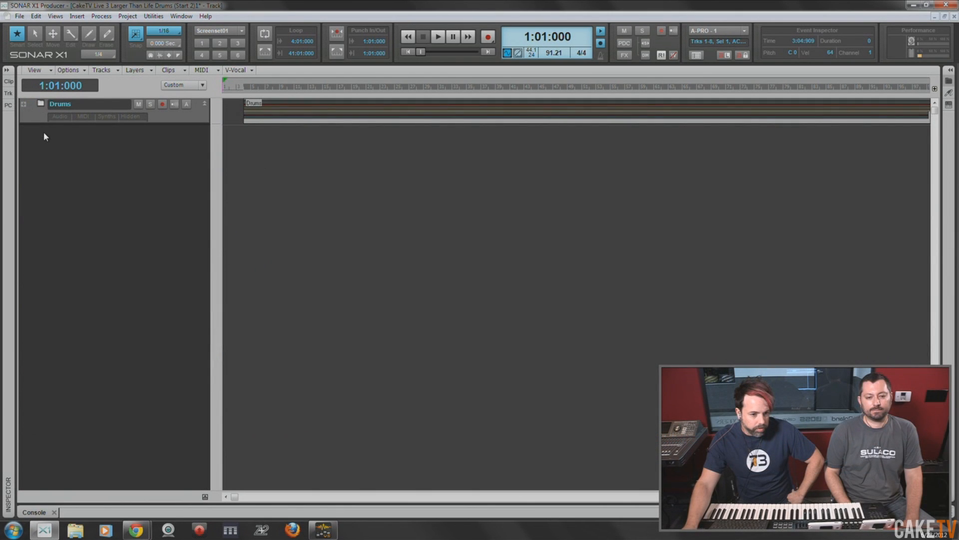
- Increase the height of the Drums folder and expand it to show its tracks
drag(85, 124, 88, 146)
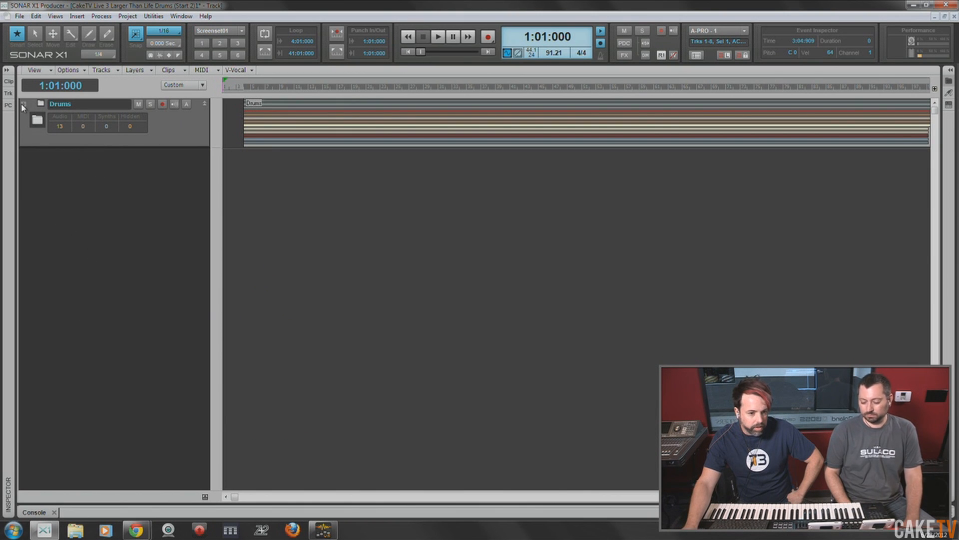
click(138, 104)
click(138, 105)
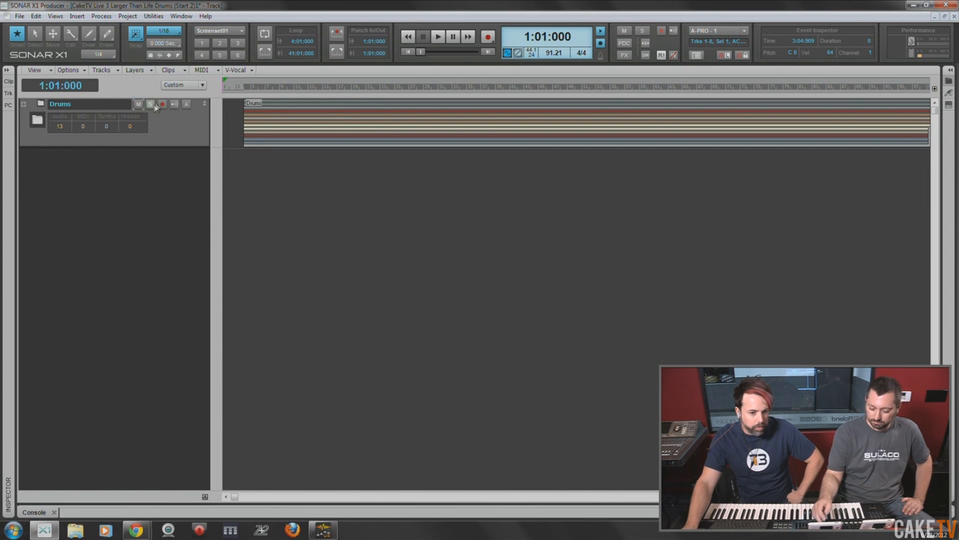
click(22, 105)
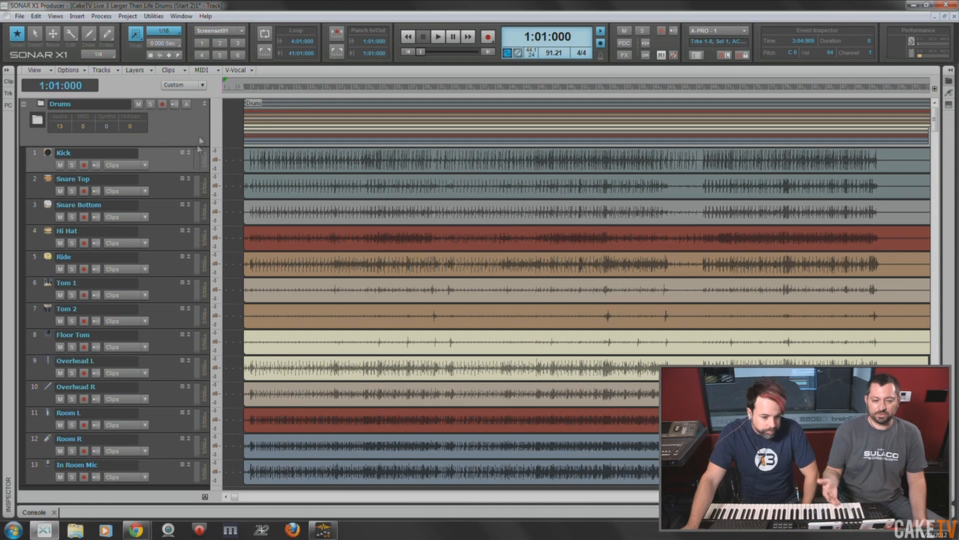
- Switch to the Console view, widen the bus section, and lower the Master bus's input gain
key(alt+2)
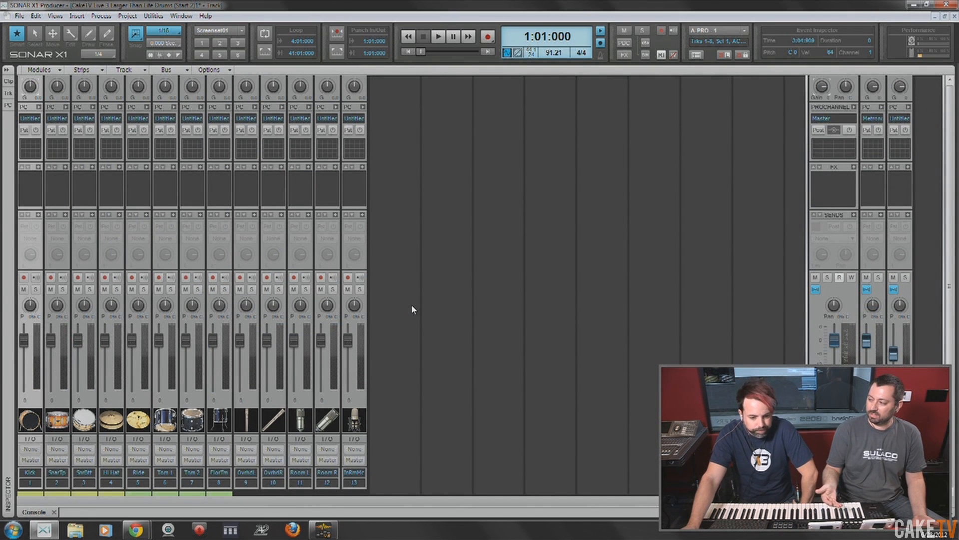
drag(808, 272, 575, 282)
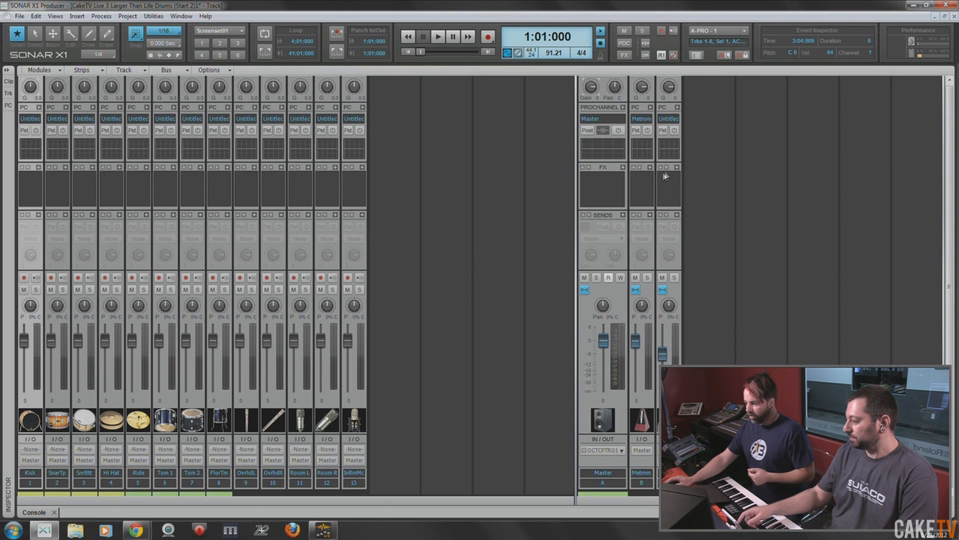
drag(591, 91, 590, 94)
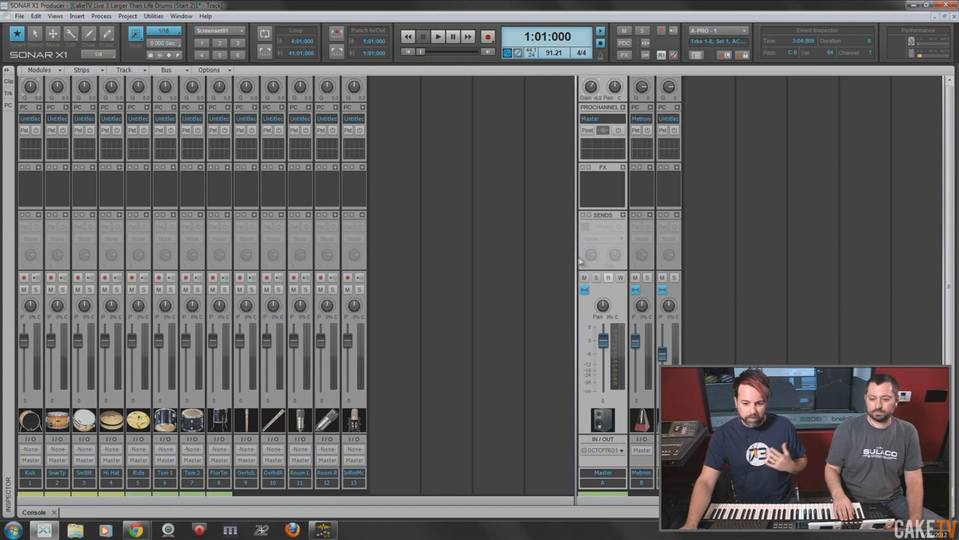
drag(580, 260, 528, 265)
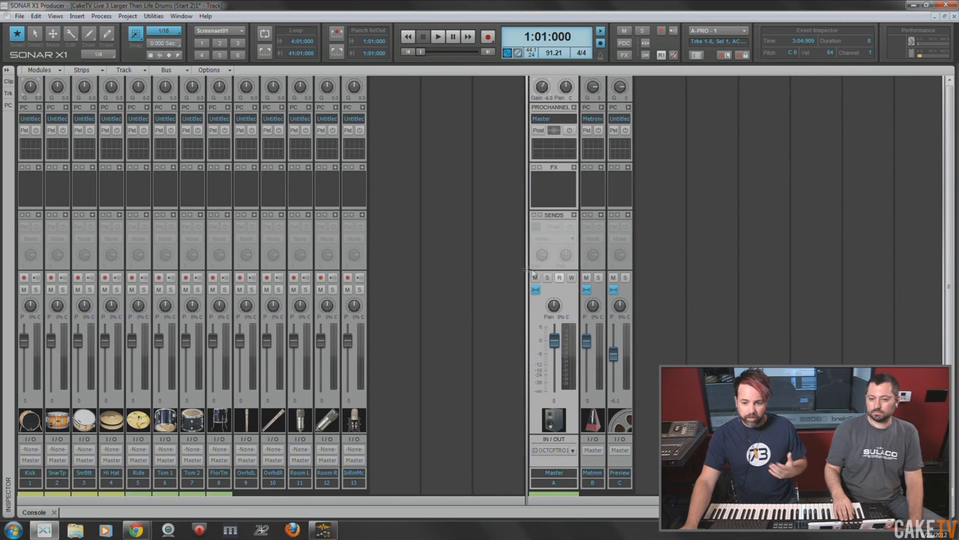
- Insert a stereo bus after the Preview bus, name it Drums Master, and narrow its strip
right_click(656, 233)
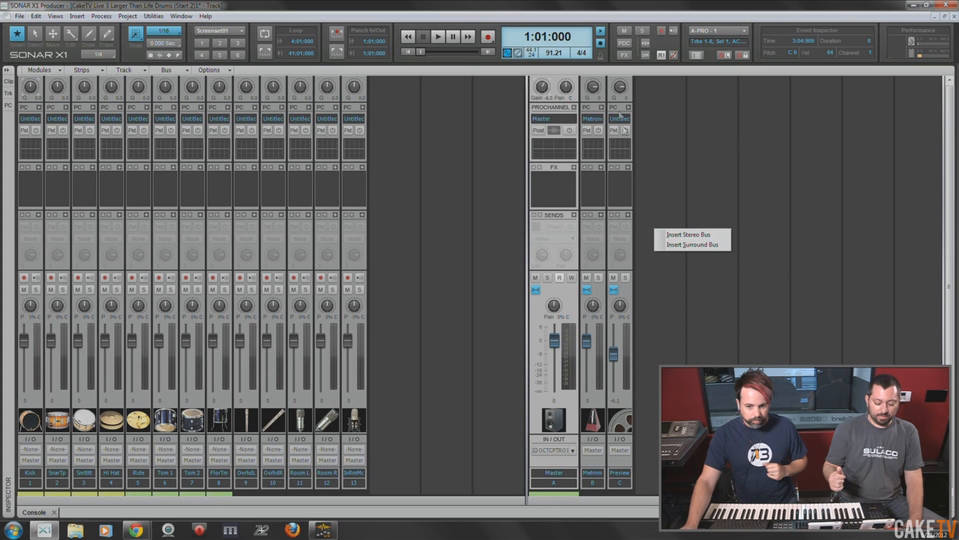
click(598, 7)
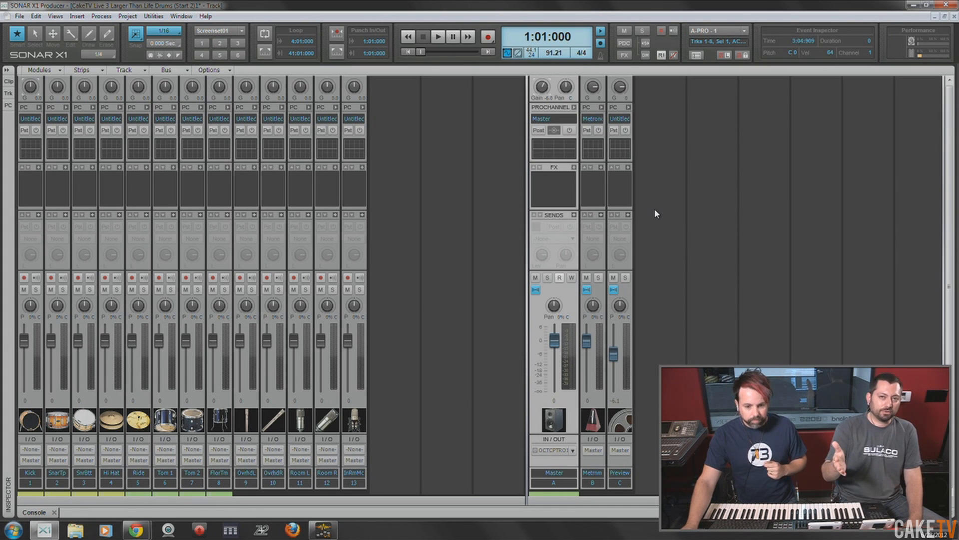
mouse_move(544, 89)
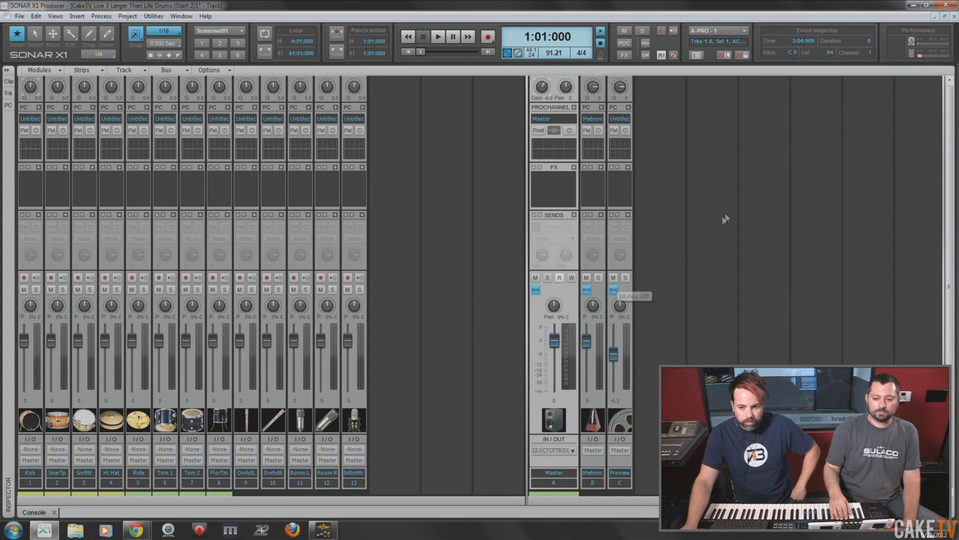
right_click(658, 206)
click(684, 209)
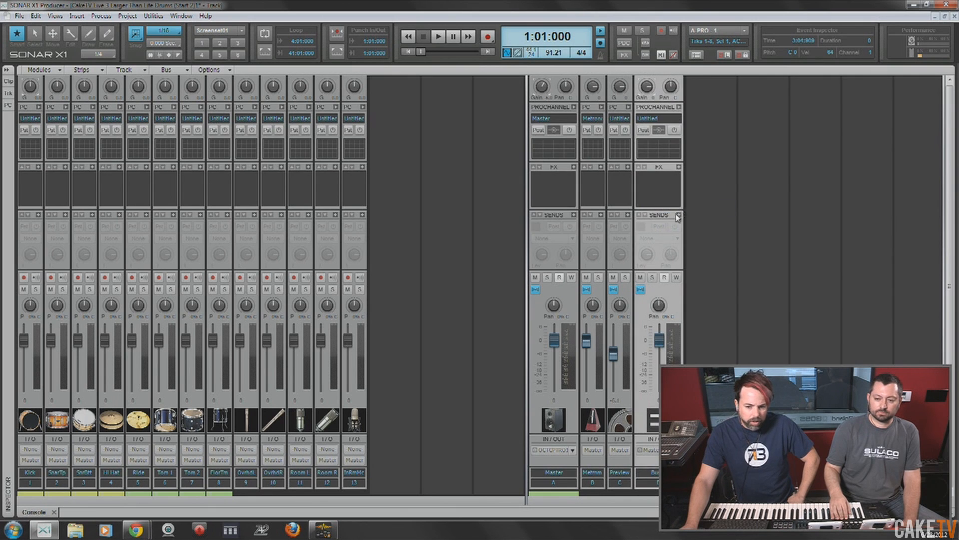
double_click(660, 472)
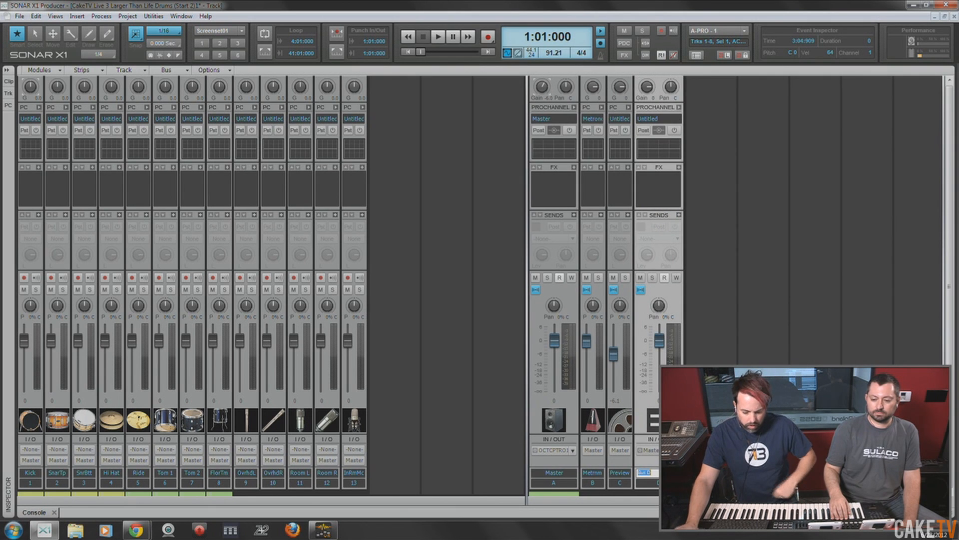
text(Drums Ma)
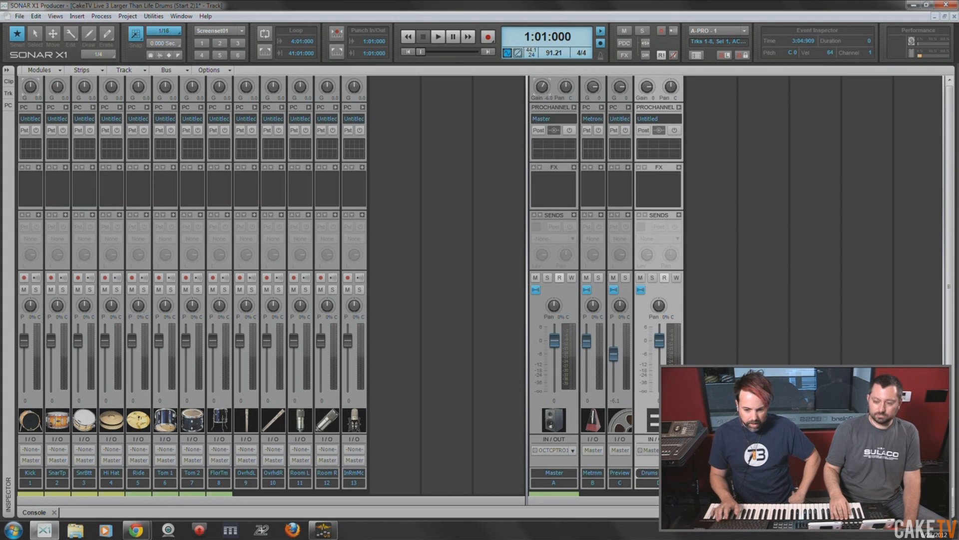
key(Return)
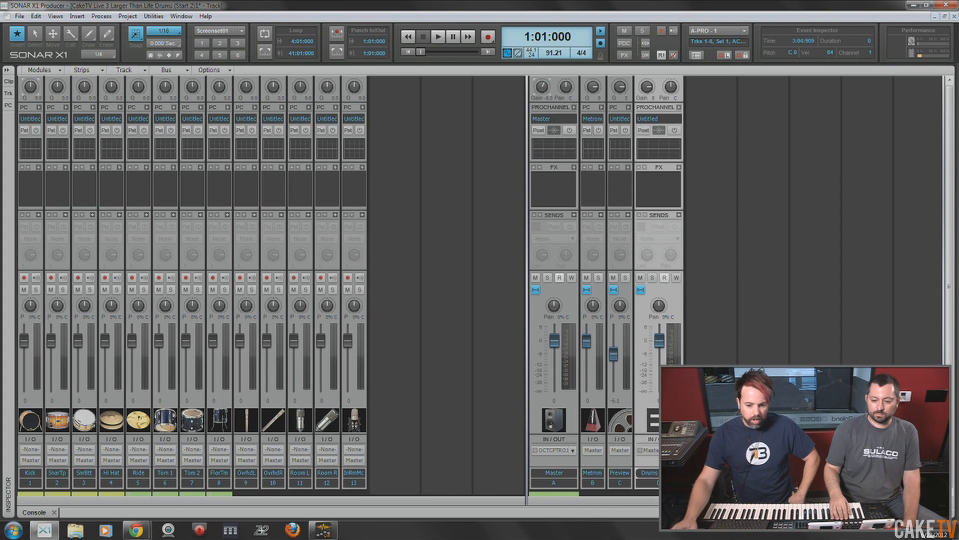
right_click(675, 298)
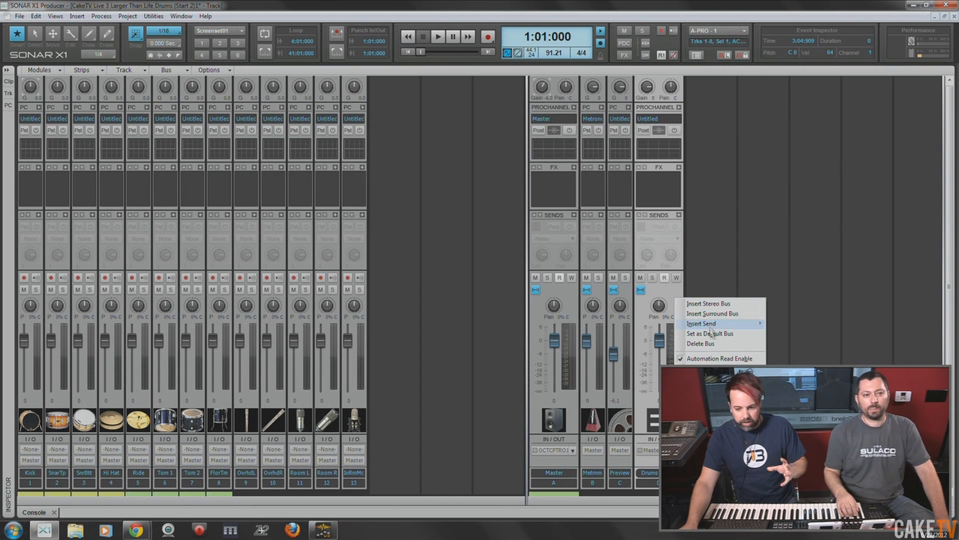
click(707, 389)
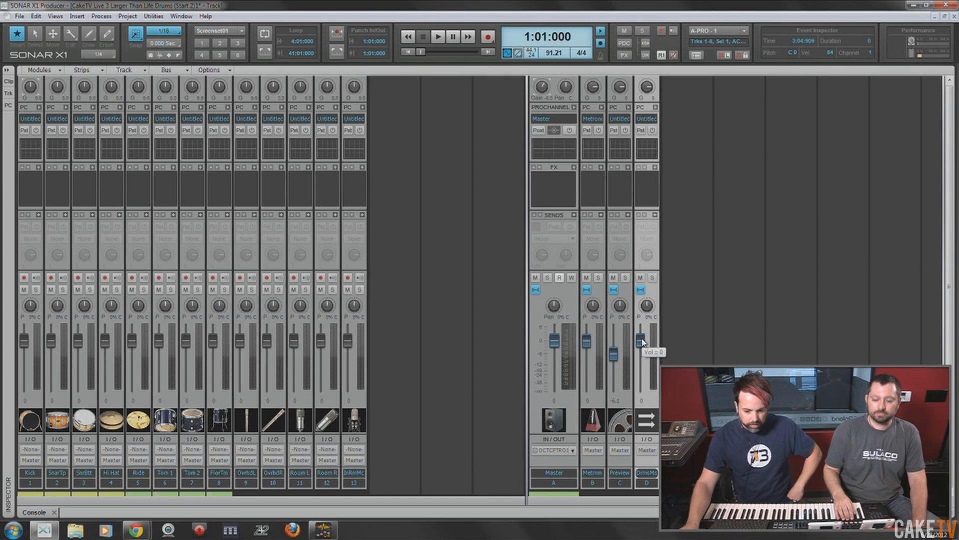
- Insert two more stereo buses named Drums and ParCmp, and reset the Drums bus fader to its default level
right_click(671, 328)
click(699, 333)
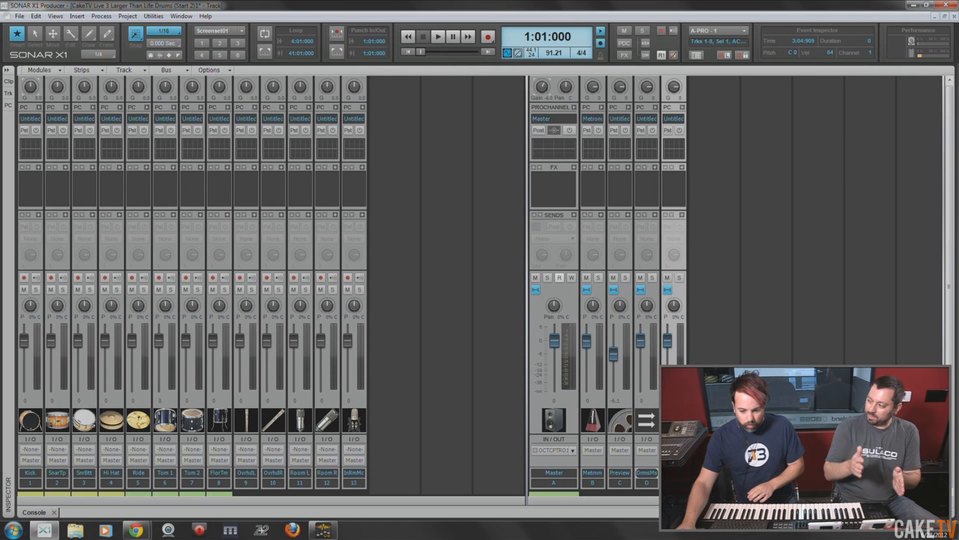
key(Insert)
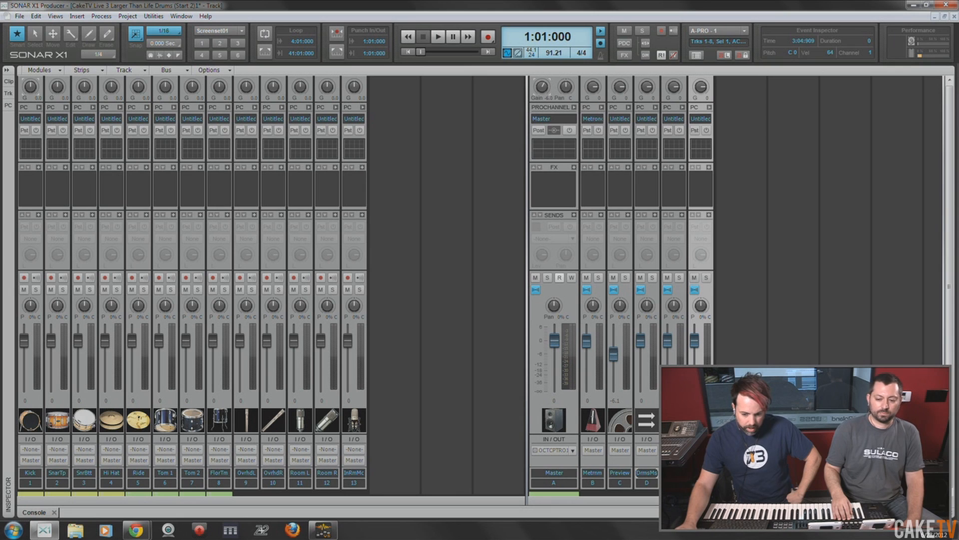
drag(668, 339, 669, 342)
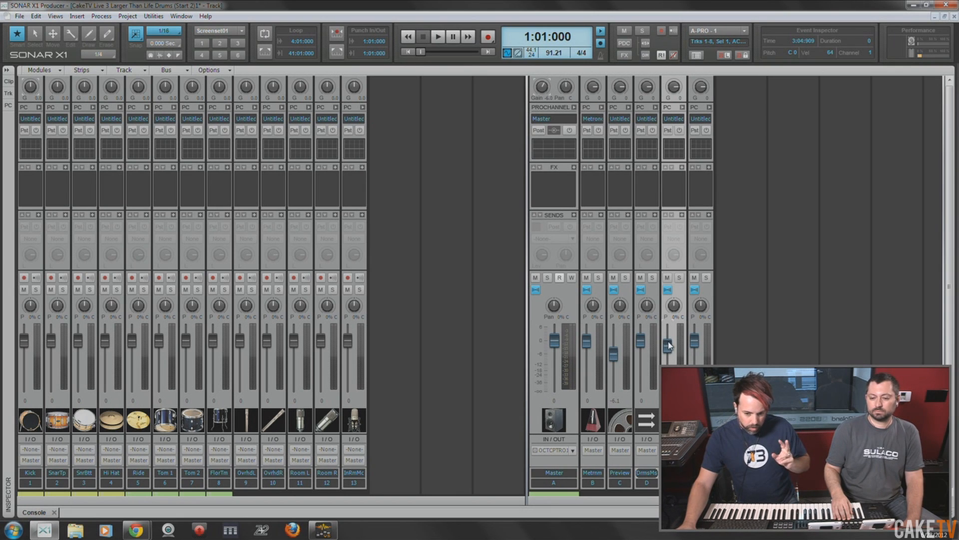
double_click(669, 346)
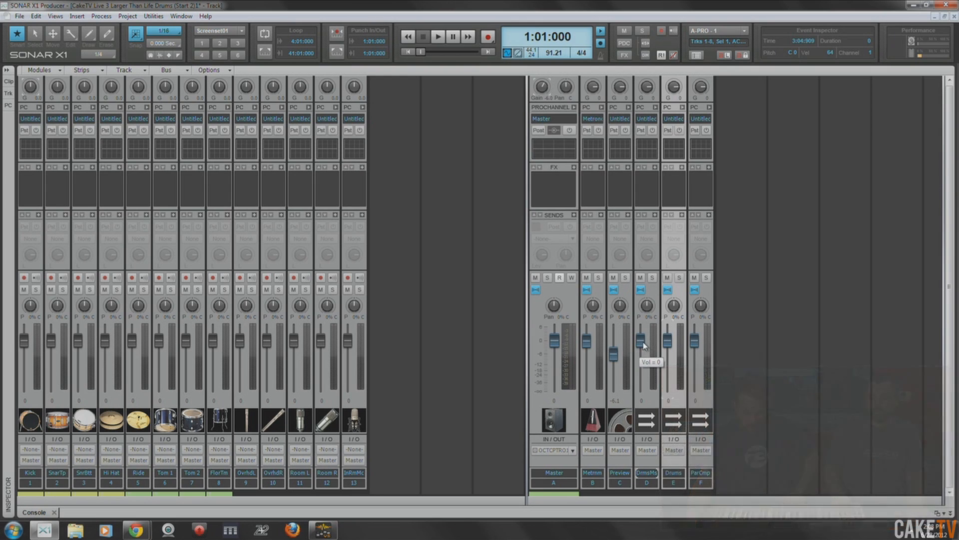
- Insert another stereo bus after ParCmp and name it Kick
right_click(728, 334)
click(745, 336)
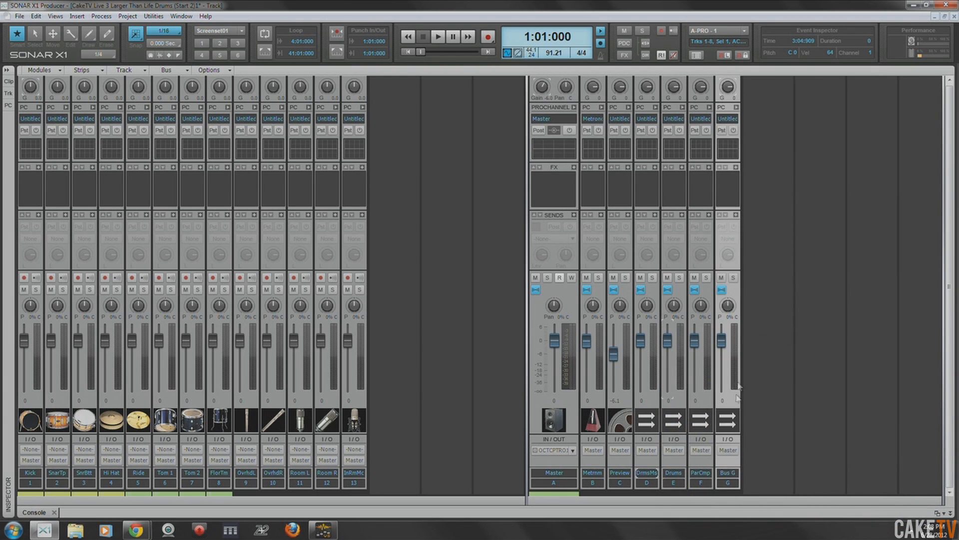
double_click(729, 473)
key(Return)
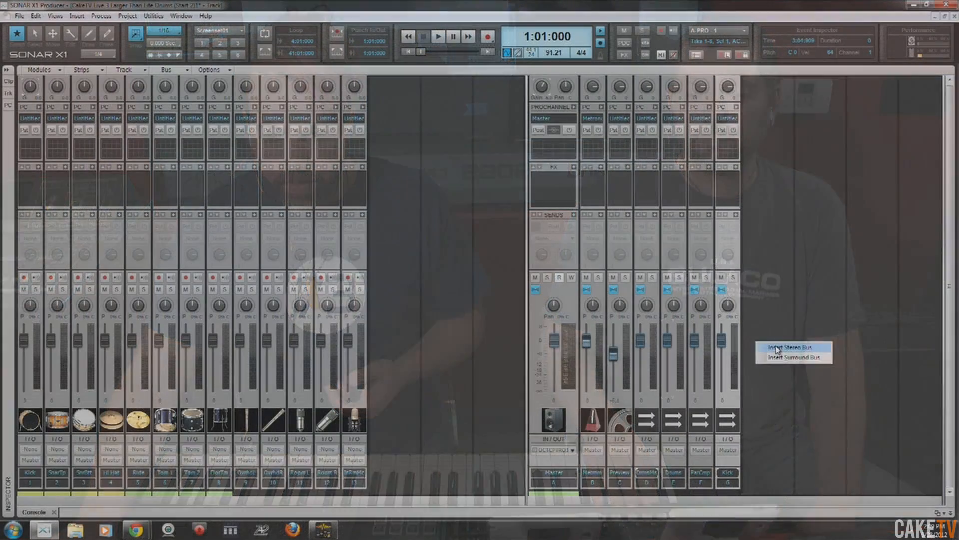
- Insert a stereo bus next to the Kick bus and name it Snare
click(776, 348)
double_click(751, 474)
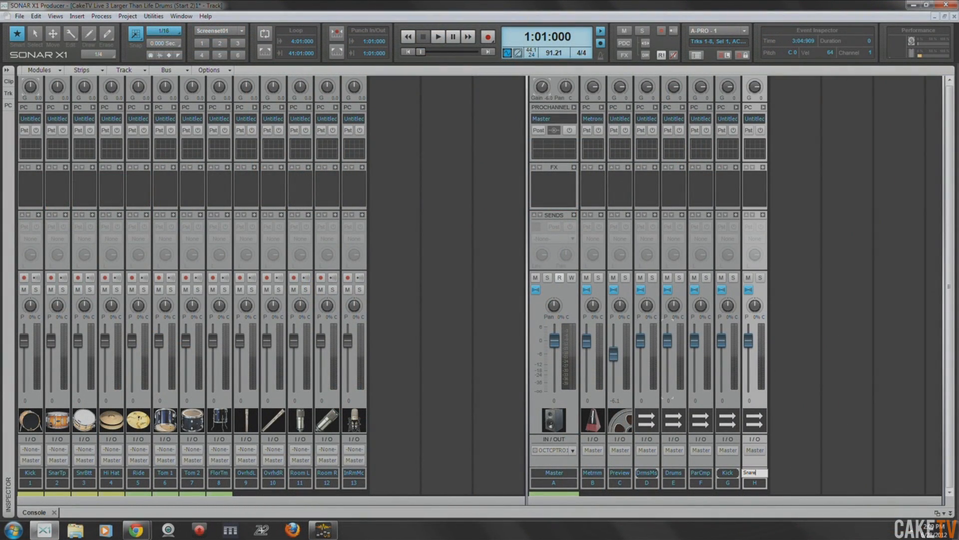
key(Return)
- Insert a stereo bus next to the Snare bus and name it OH
right_click(786, 365)
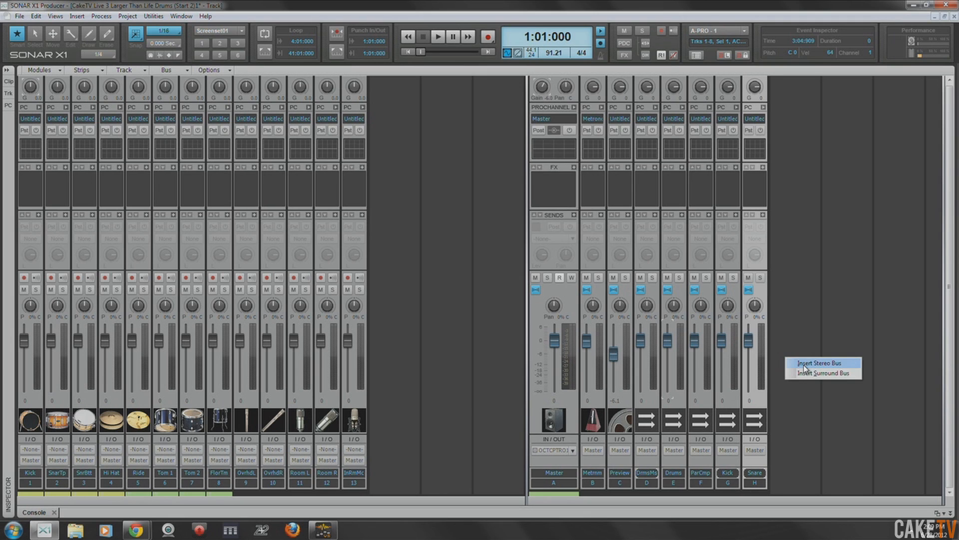
click(805, 363)
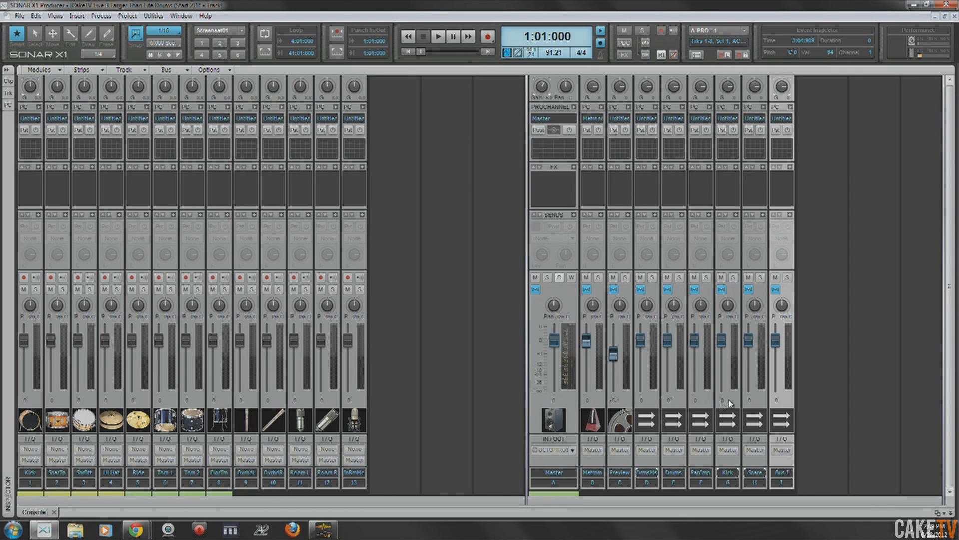
double_click(783, 473)
text(OH)
key(Return)
- Insert a stereo bus next to the OH bus and name it Room
right_click(833, 407)
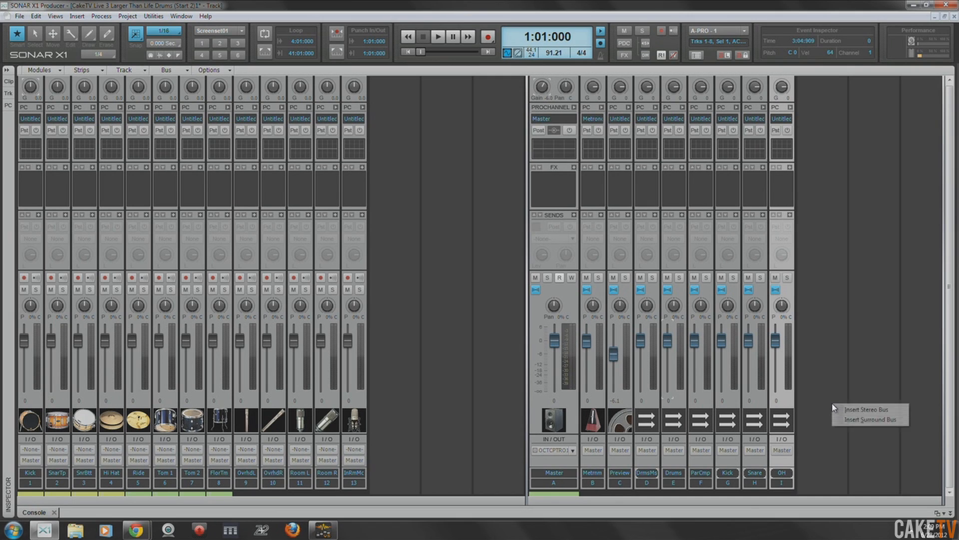
click(859, 410)
double_click(809, 472)
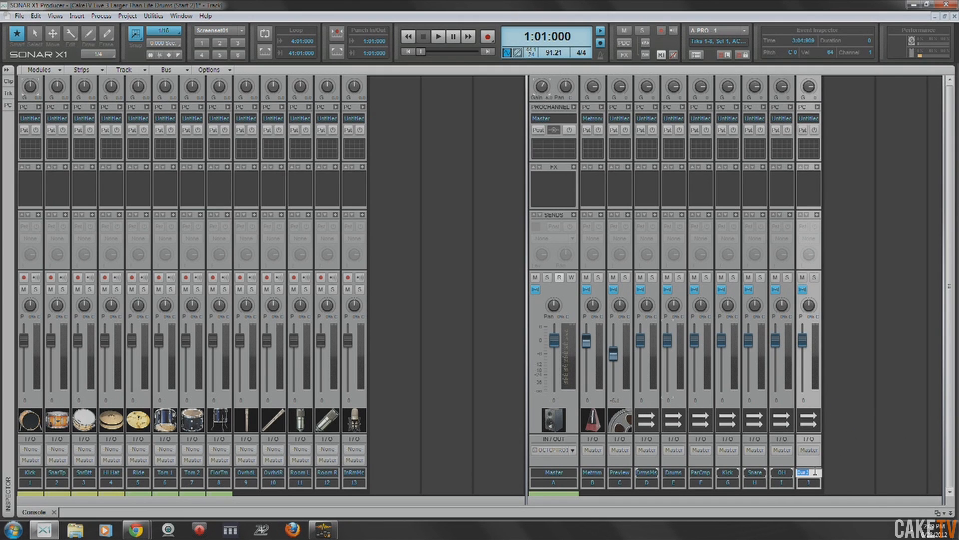
text(Room)
key(Return)
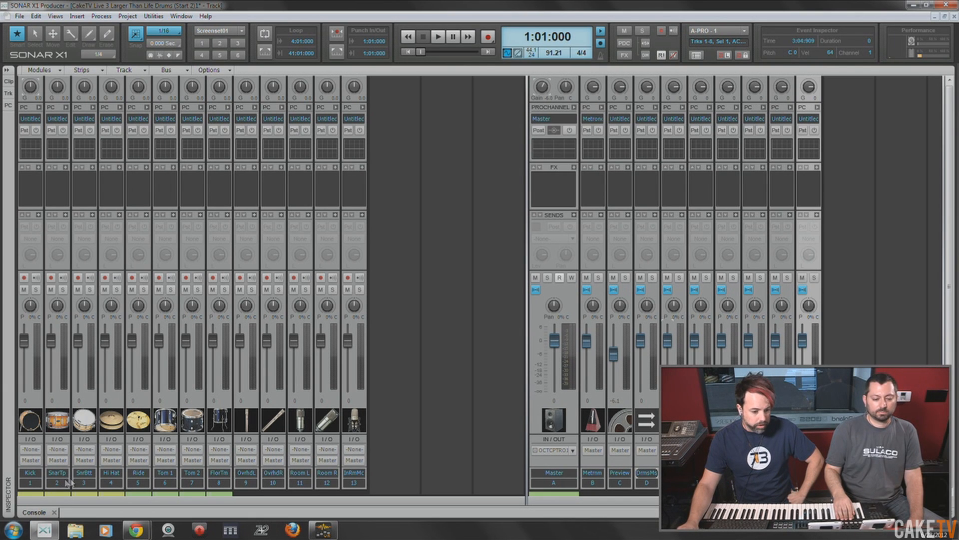
- Route the output of the Kick track to the Kick bus
click(30, 483)
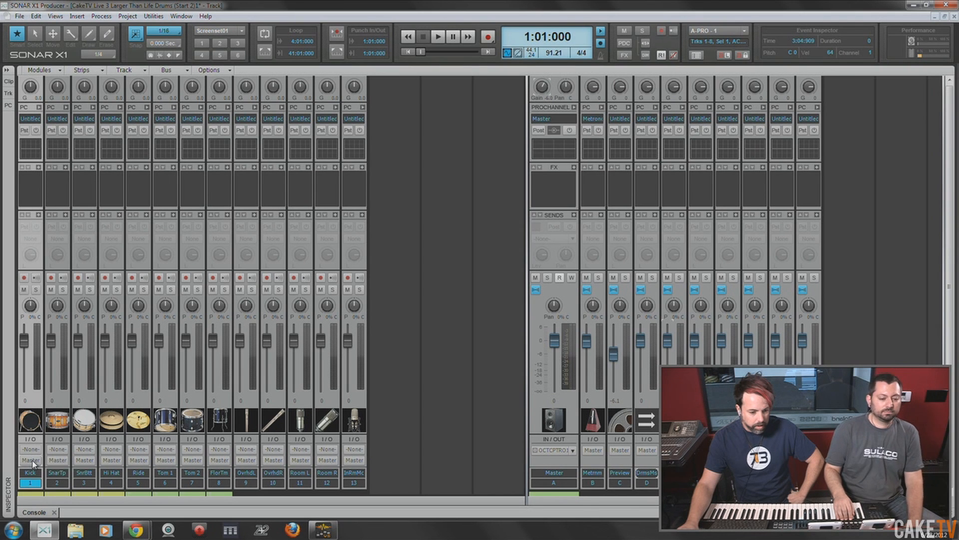
click(31, 460)
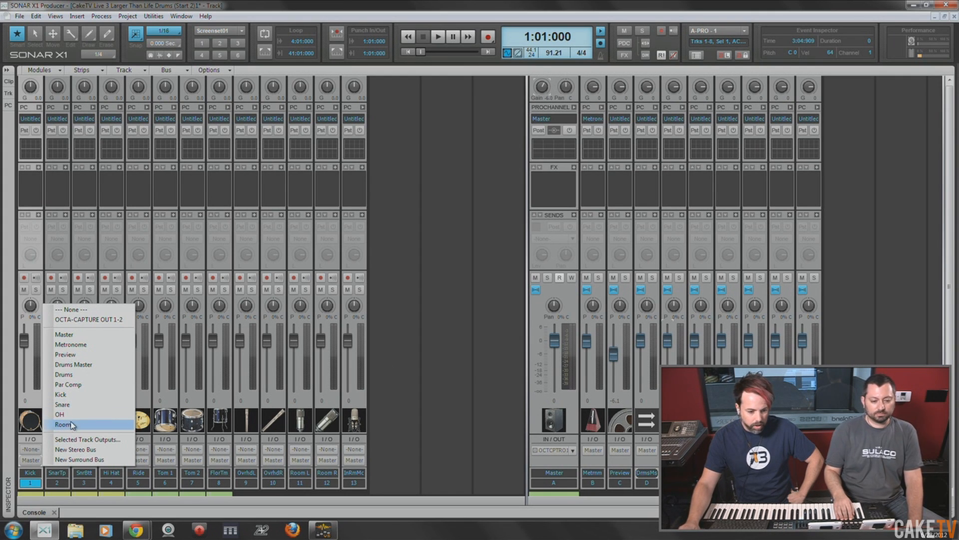
click(77, 395)
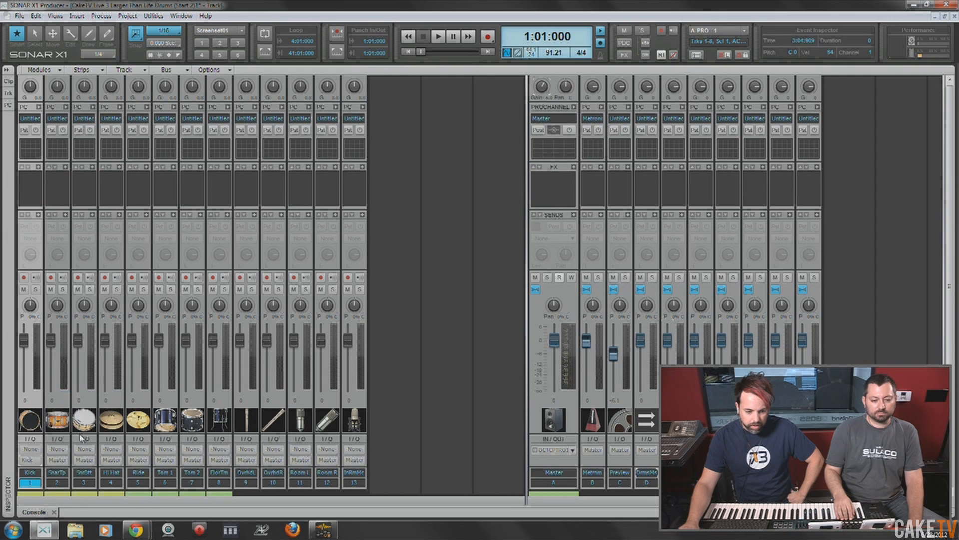
- Select the snare top and snare bottom tracks together and route their outputs to the Snare bus
click(56, 484)
drag(56, 484, 85, 483)
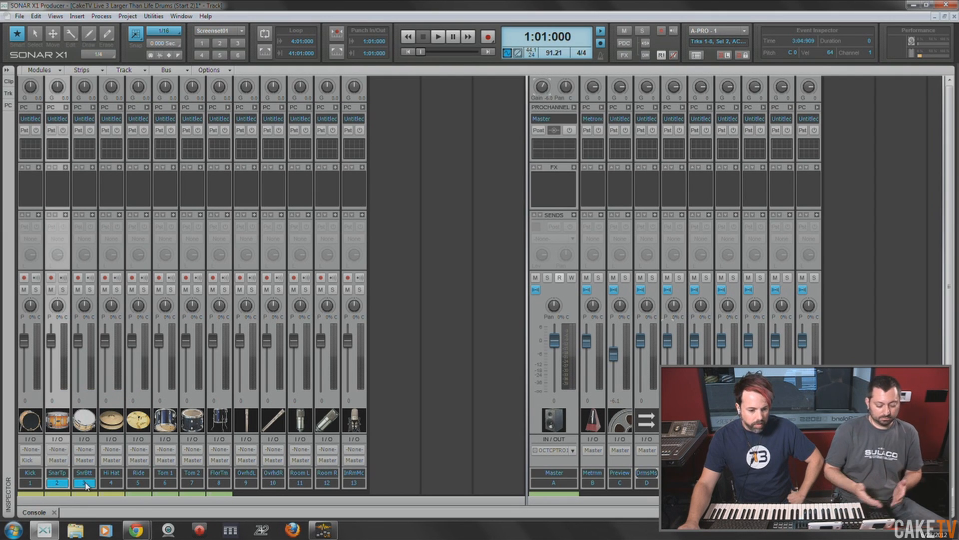
click(59, 460)
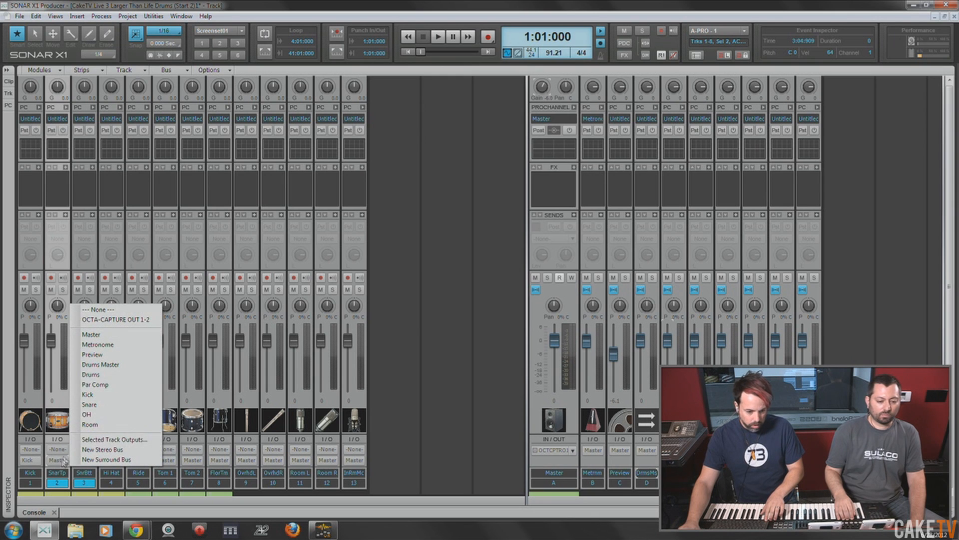
ctrl+click(90, 403)
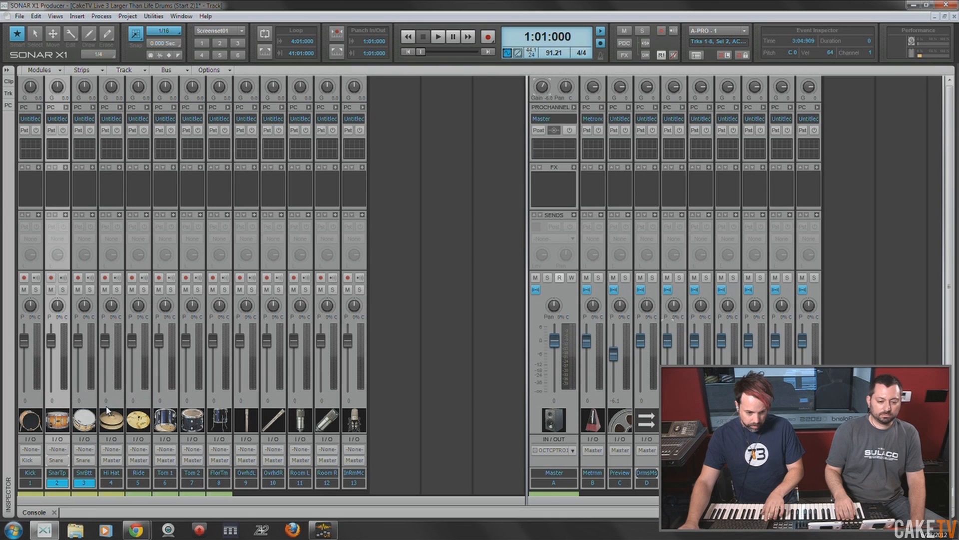
- Route the outputs of the Hi Hat and Ride tracks to the Drums bus
click(111, 483)
click(113, 461)
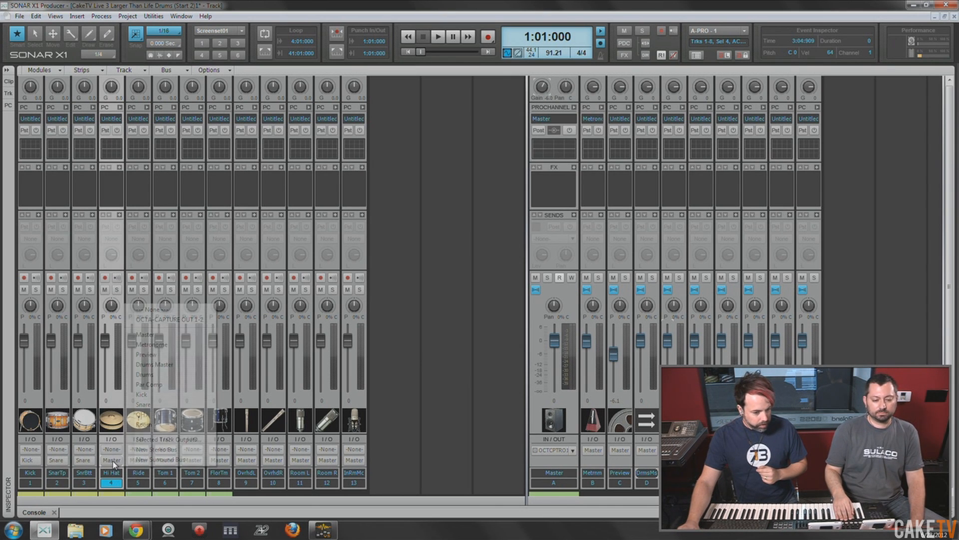
click(160, 376)
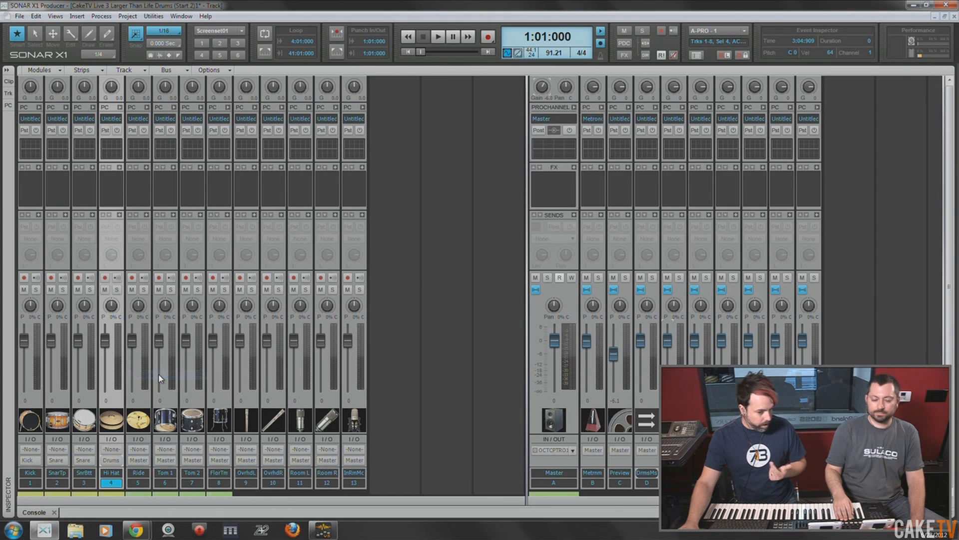
click(139, 460)
click(185, 376)
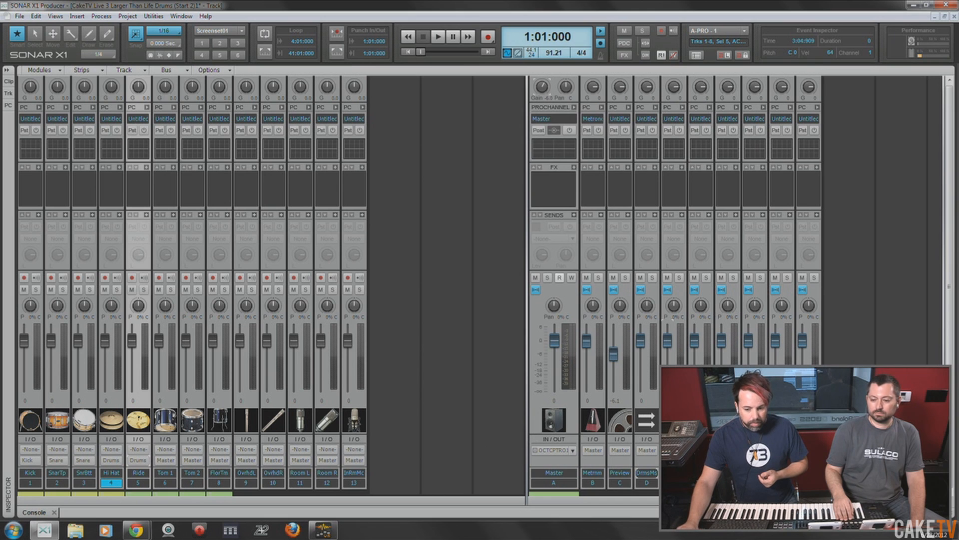
- Insert a stereo bus named Tom and move it between the Snare and OH buses
right_click(812, 461)
click(844, 467)
double_click(836, 473)
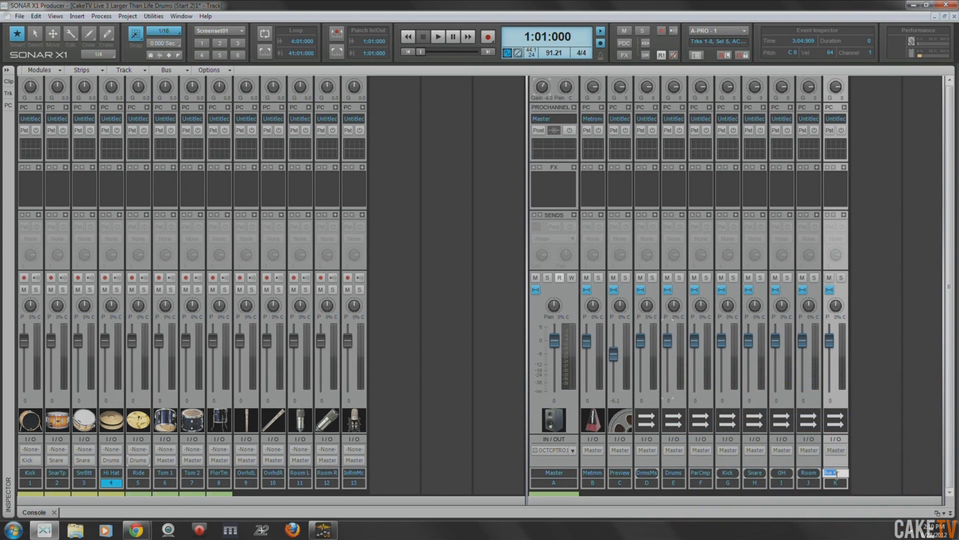
text(Tom)
key(Return)
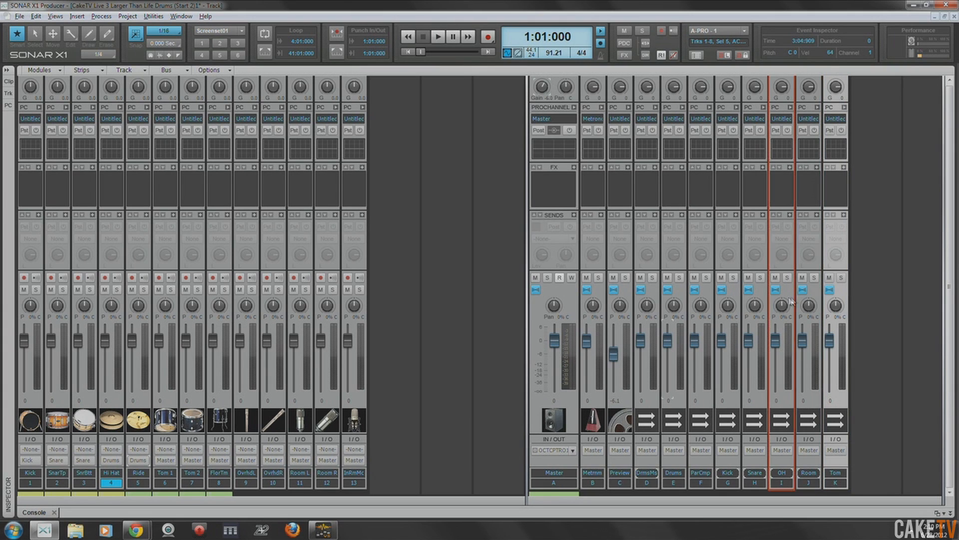
drag(765, 308, 786, 306)
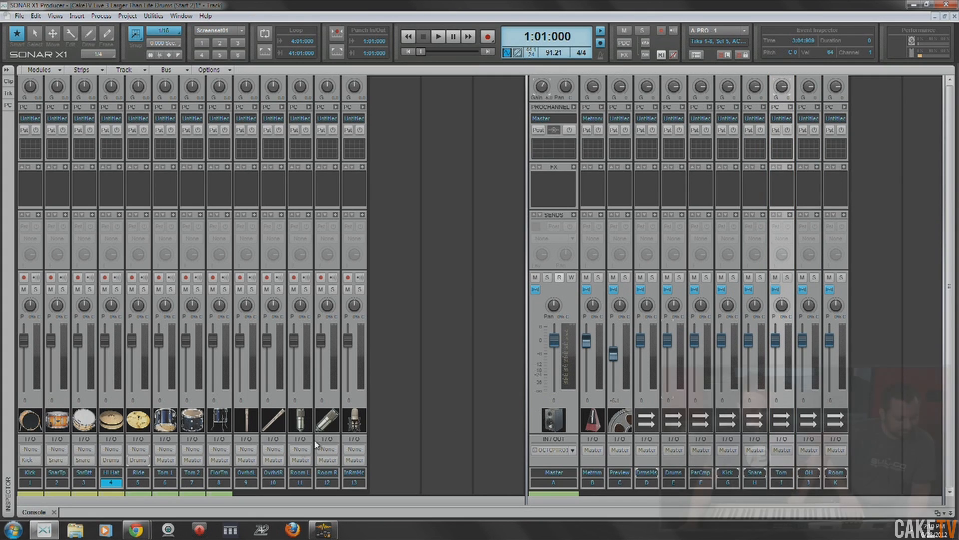
- Select the Tom 1, Tom 2 and floor tom tracks and route their outputs to the Tom bus
drag(165, 483, 222, 483)
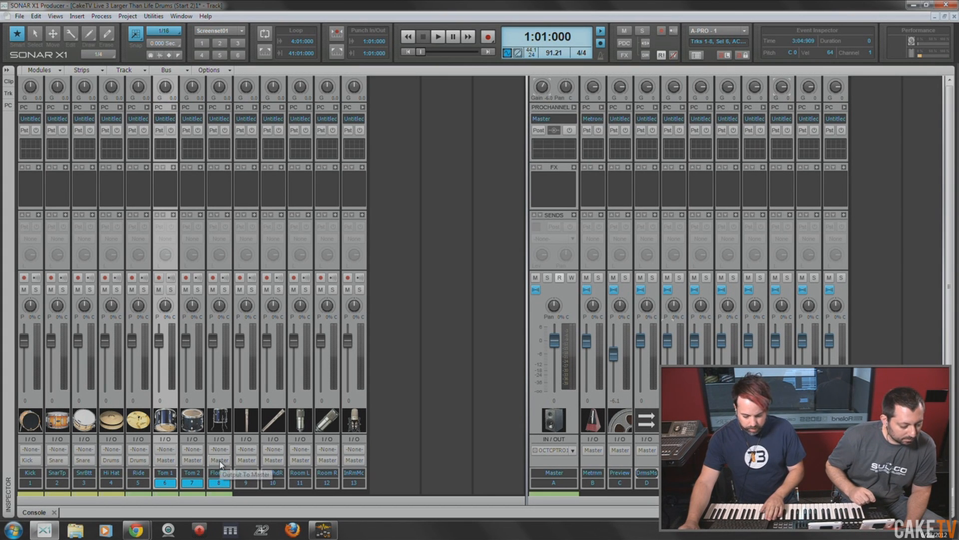
click(222, 460)
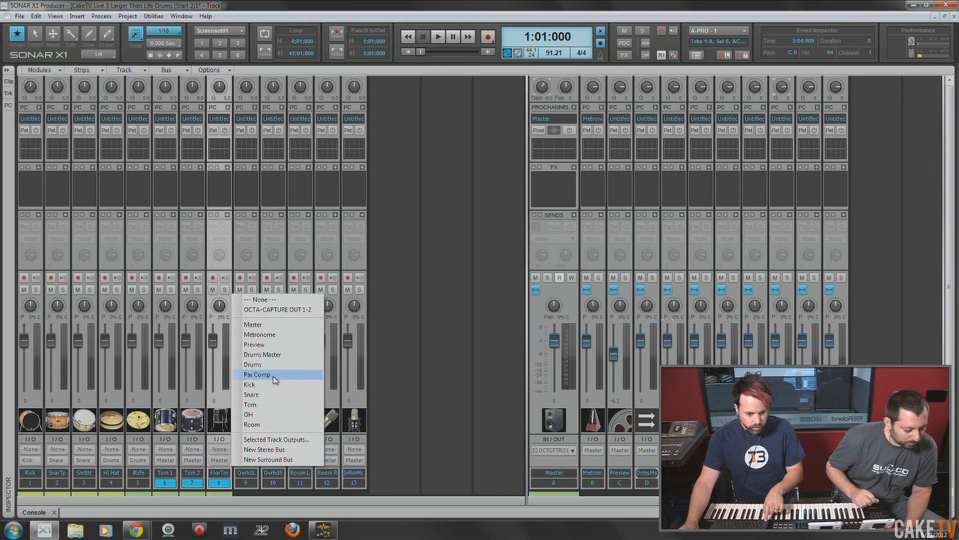
click(268, 405)
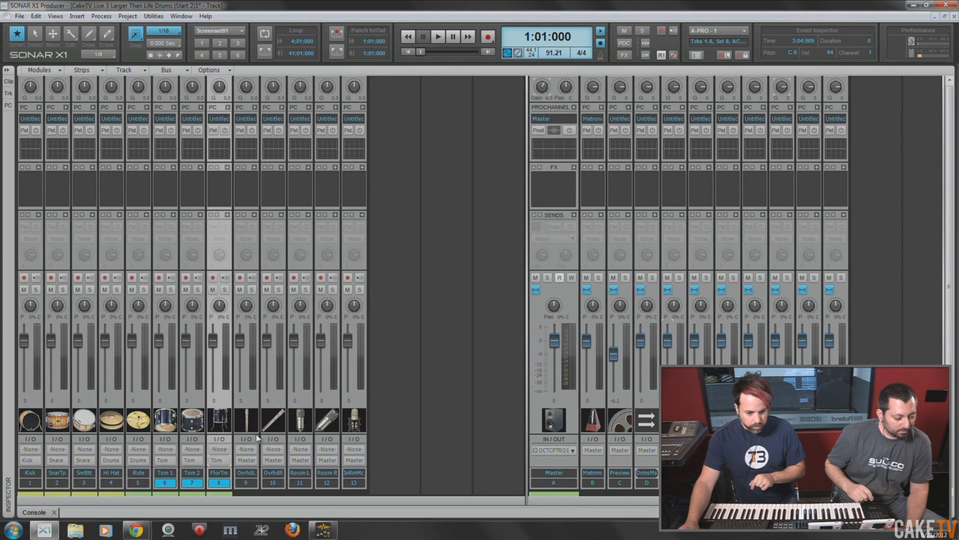
- Select the left and right overhead tracks and route their outputs to the OH bus
click(246, 482)
ctrl+click(273, 483)
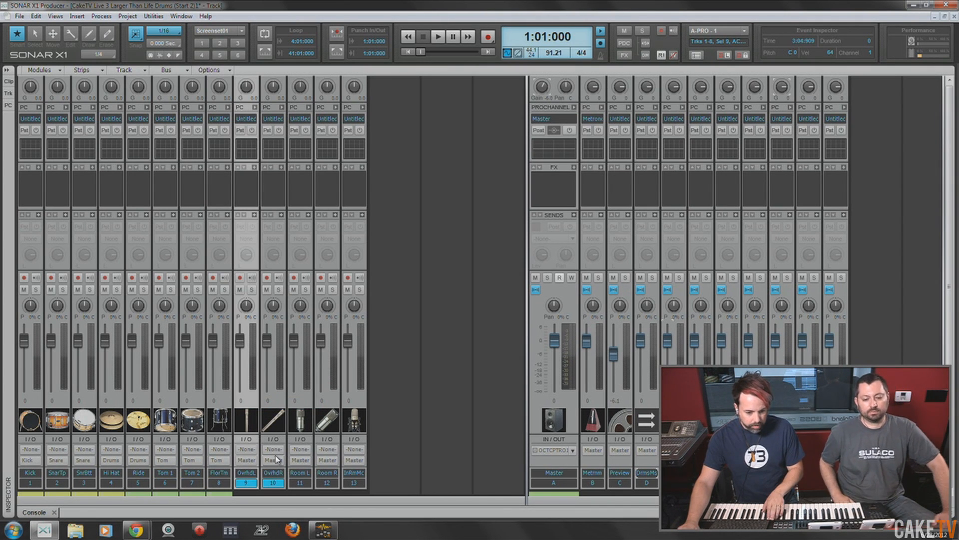
click(274, 459)
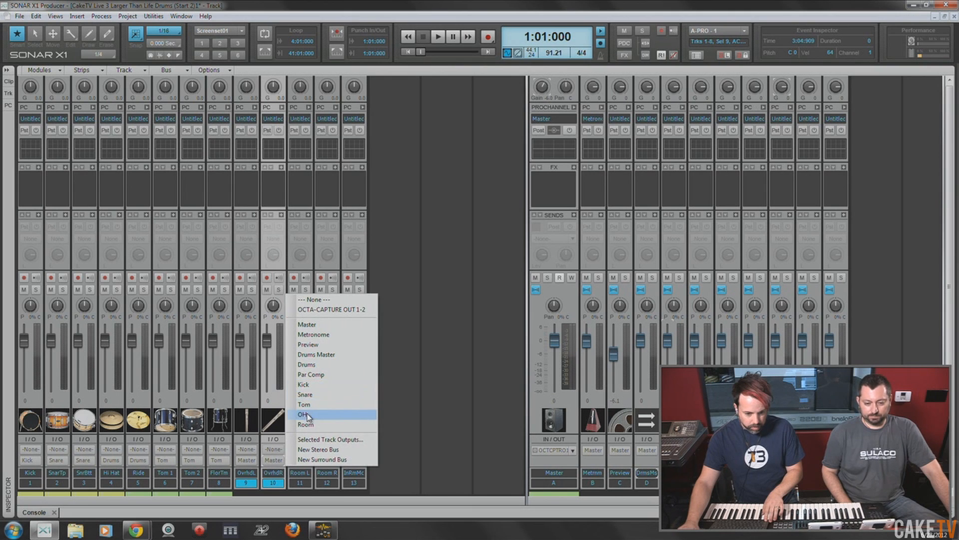
click(315, 416)
- Route the outputs of the Room L, Room R and track 13 room mic tracks to the Room bus
click(300, 482)
ctrl+click(327, 482)
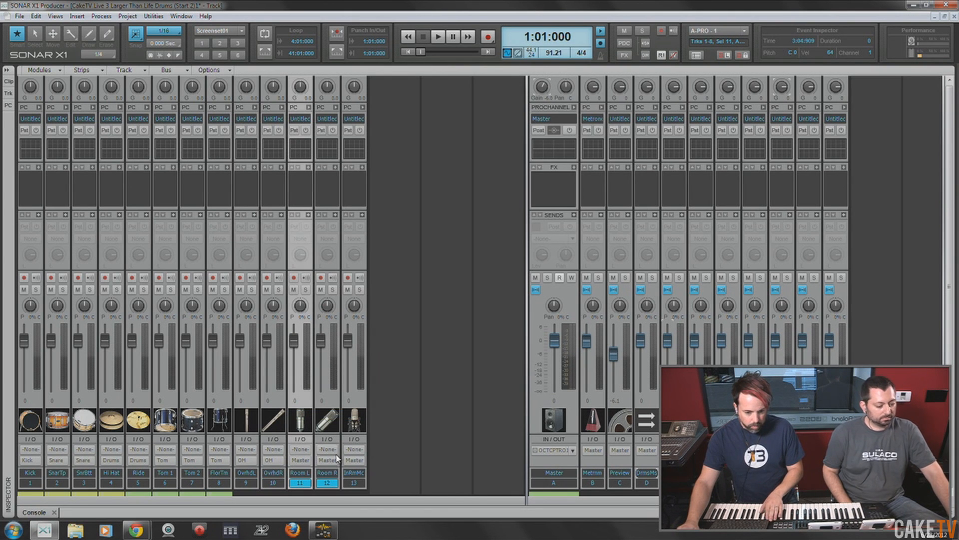
click(327, 460)
click(364, 426)
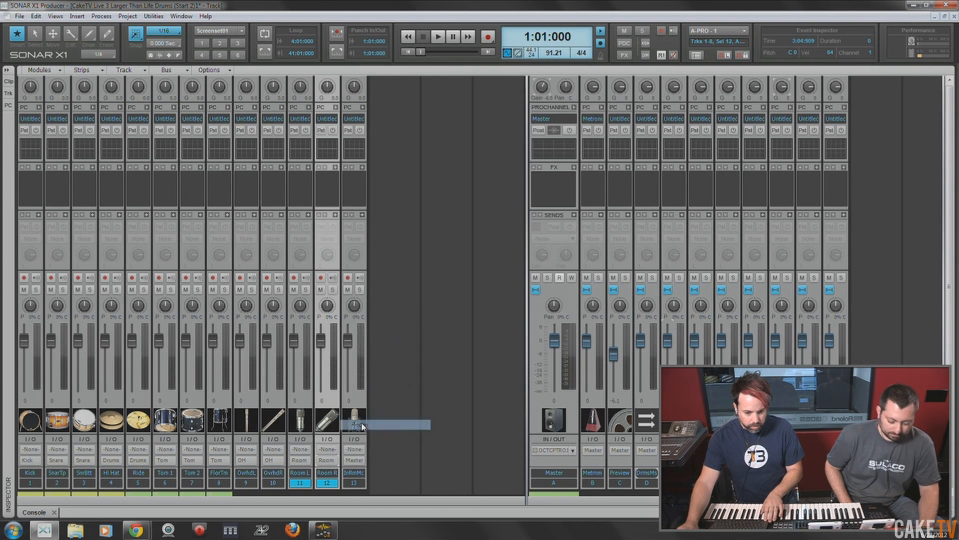
click(354, 483)
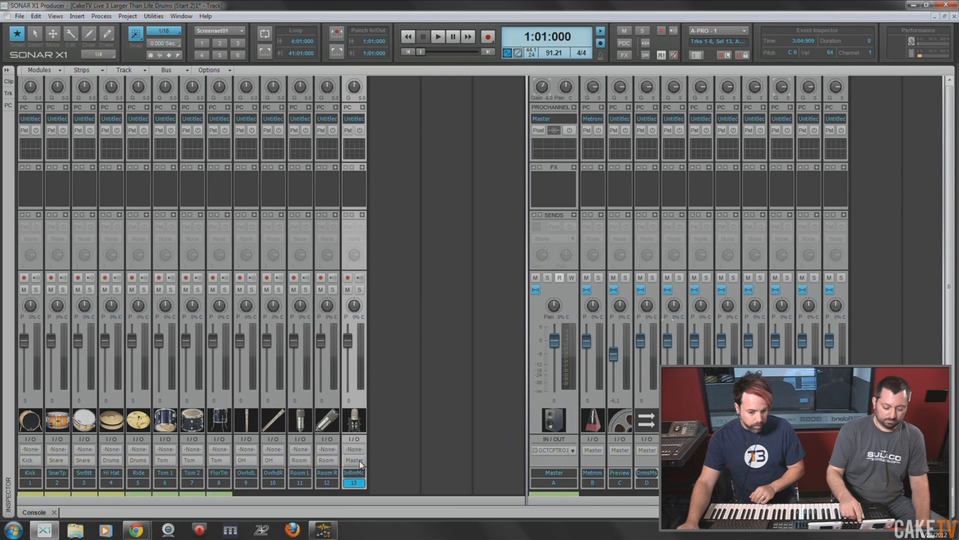
click(360, 461)
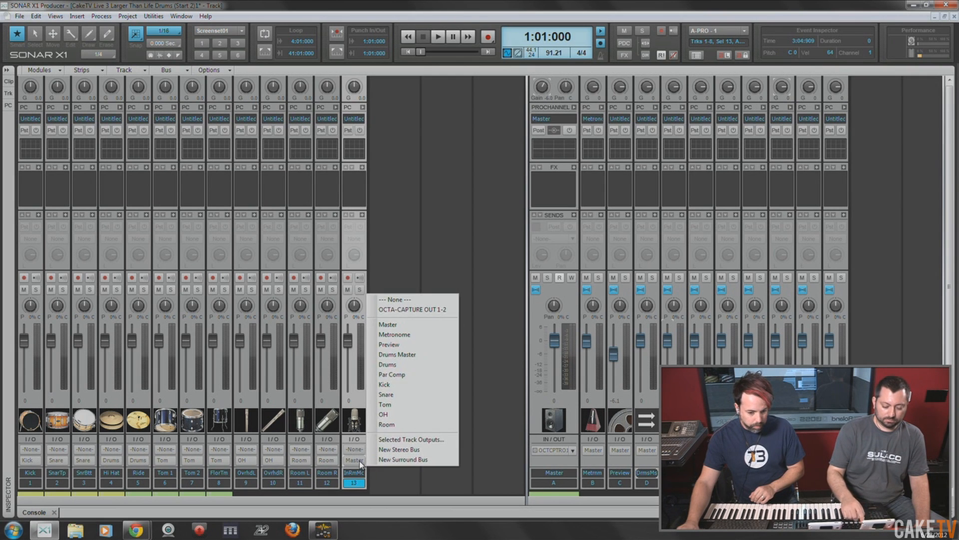
click(387, 424)
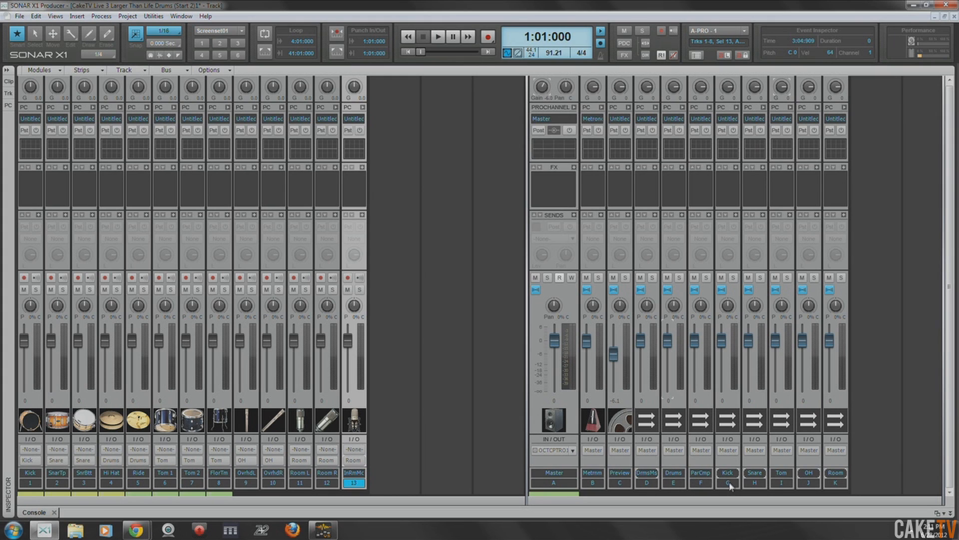
- Route the outputs of the Kick, Snare, Tom, OH and Room buses to the Drums bus
click(729, 451)
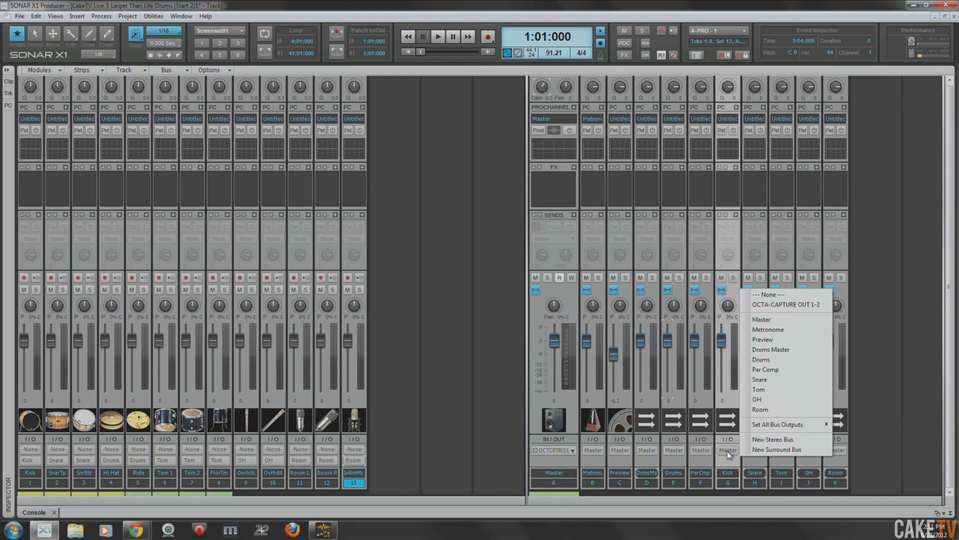
click(779, 361)
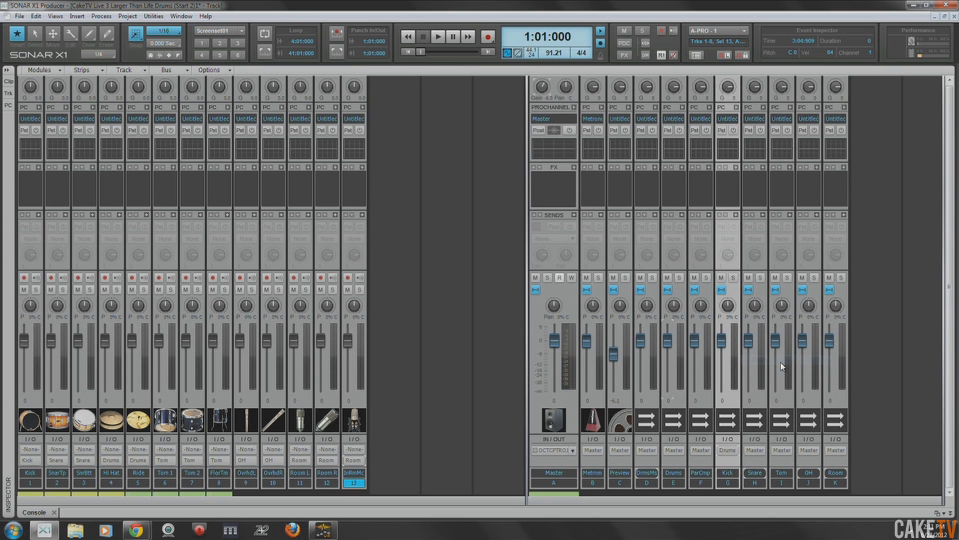
click(754, 449)
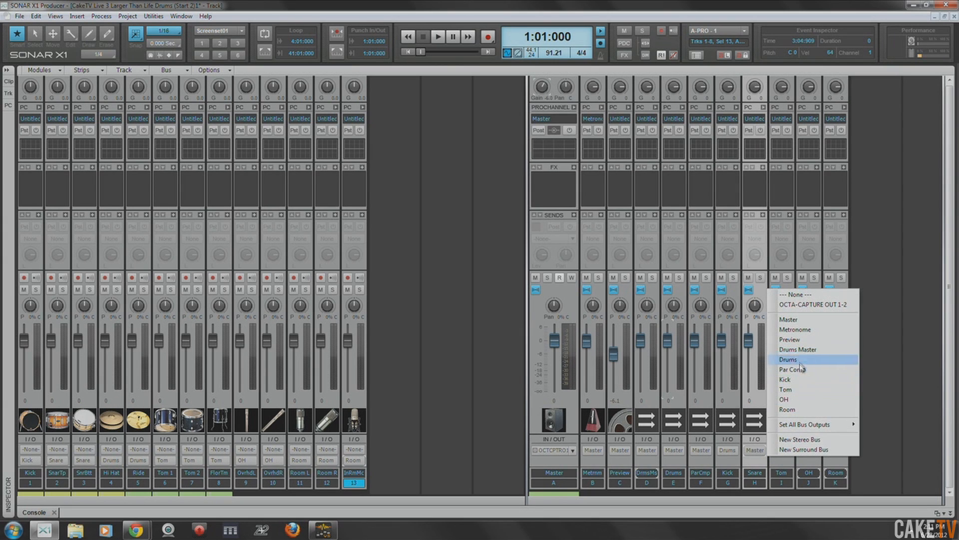
click(784, 360)
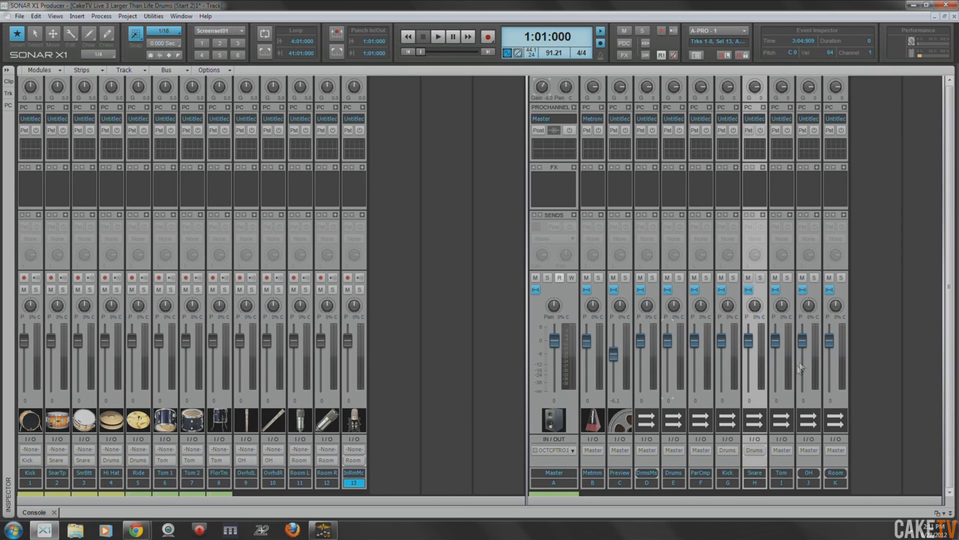
click(782, 450)
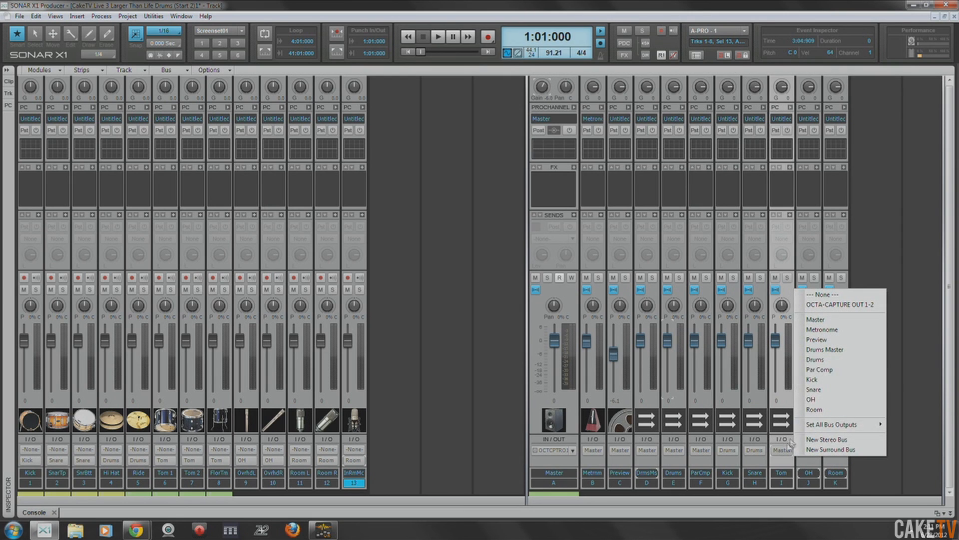
click(833, 359)
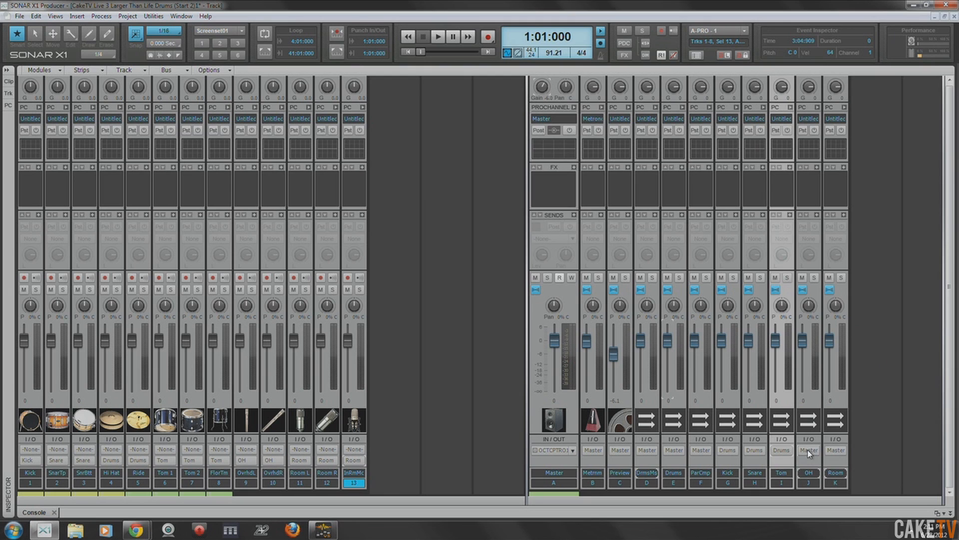
click(807, 449)
click(841, 359)
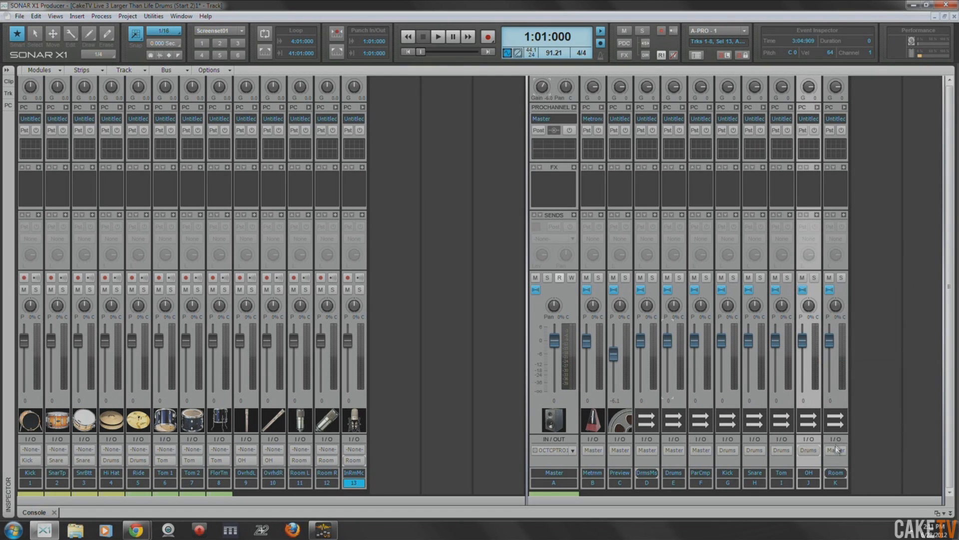
click(835, 450)
click(875, 360)
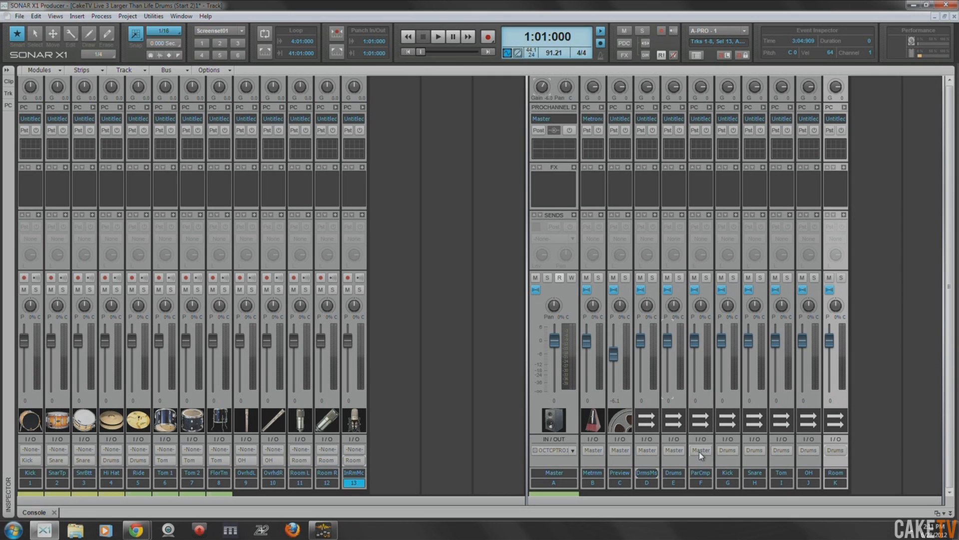
- Route the outputs of the Drums and Par Comp buses to the Drums Master bus
click(674, 450)
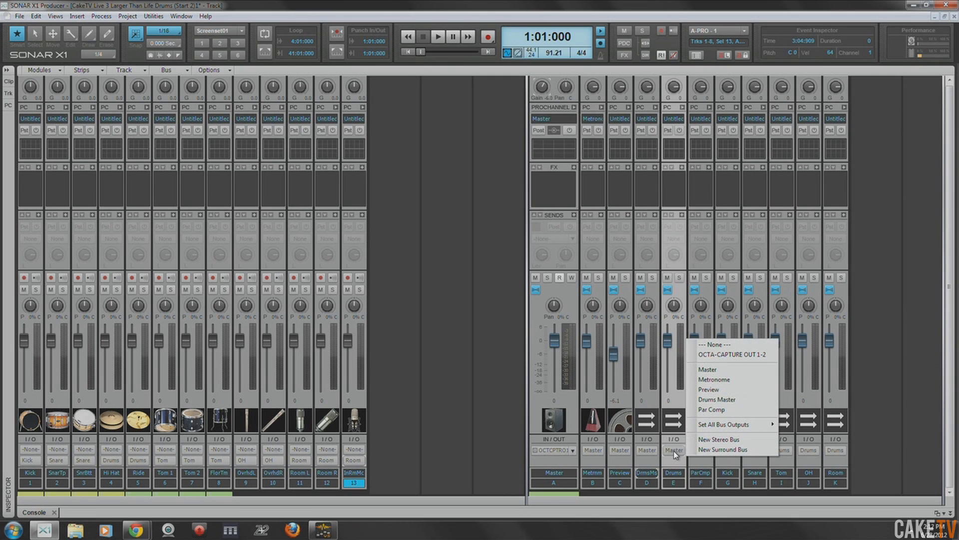
click(716, 400)
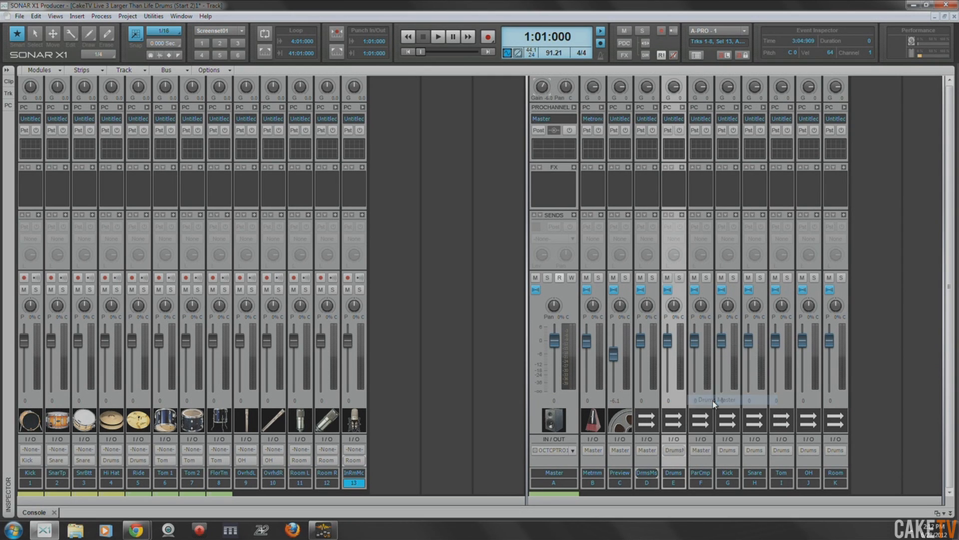
click(701, 450)
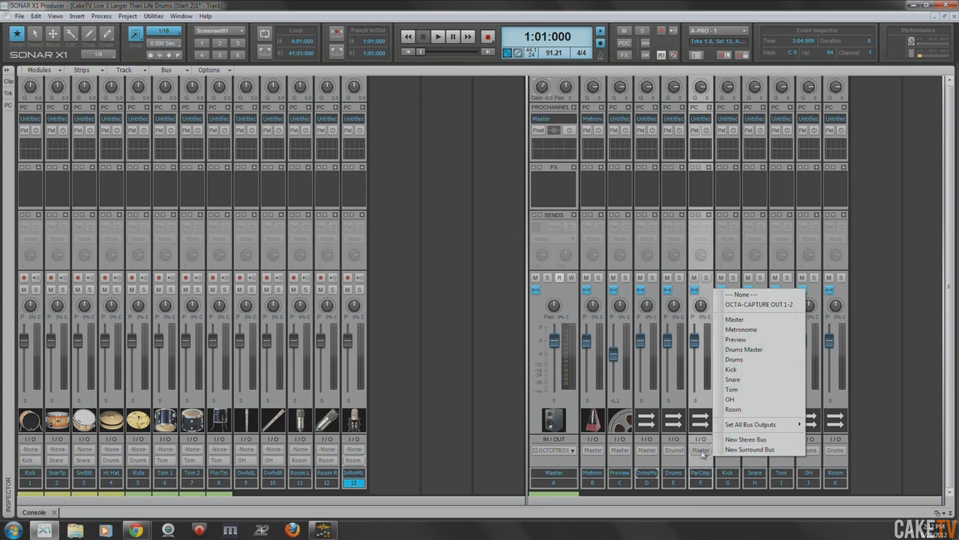
click(744, 349)
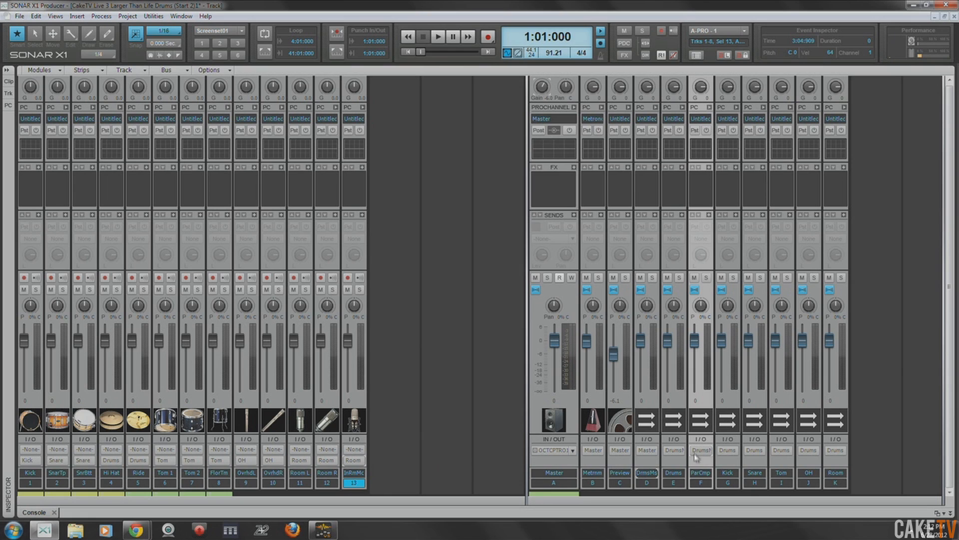
- Pull the Drums Master bus fader all the way down and return it to 0
mouse_move(666, 343)
drag(640, 342, 640, 390)
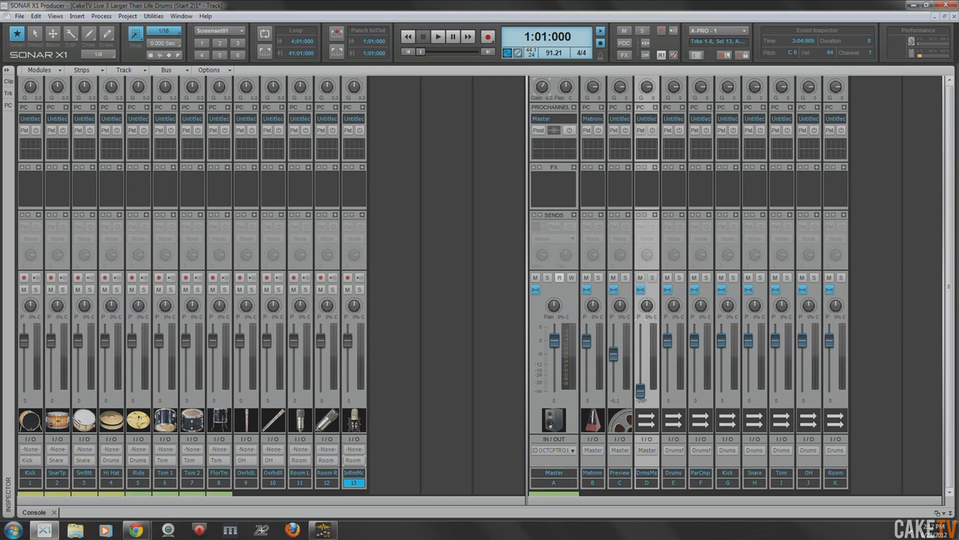
drag(640, 390, 650, 338)
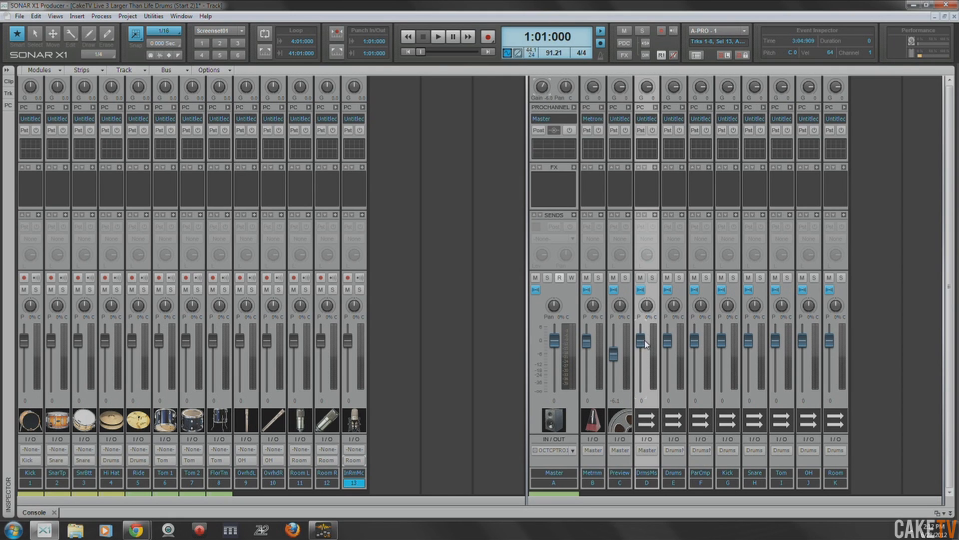
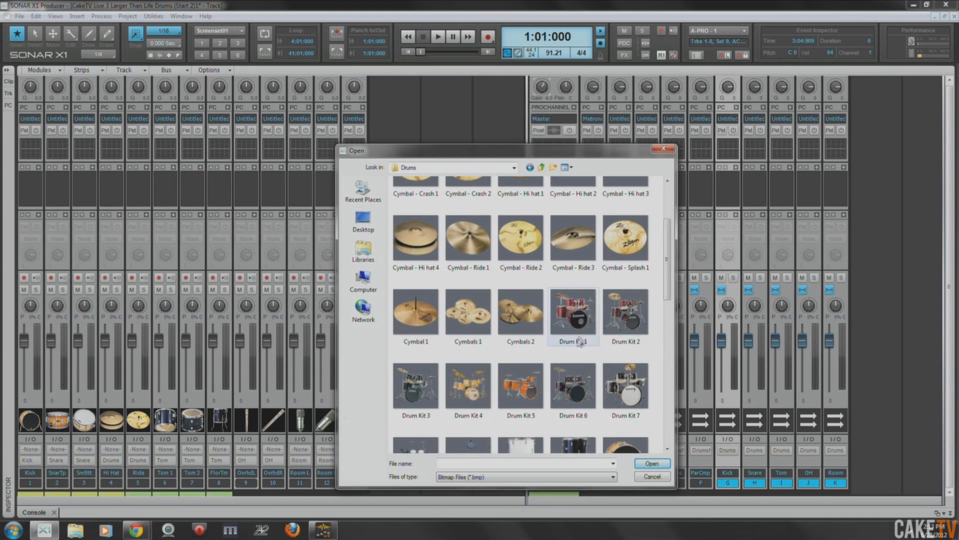
- Replace the Kick bus icon with a kick drum image from the Drums icon folder
right_click(752, 419)
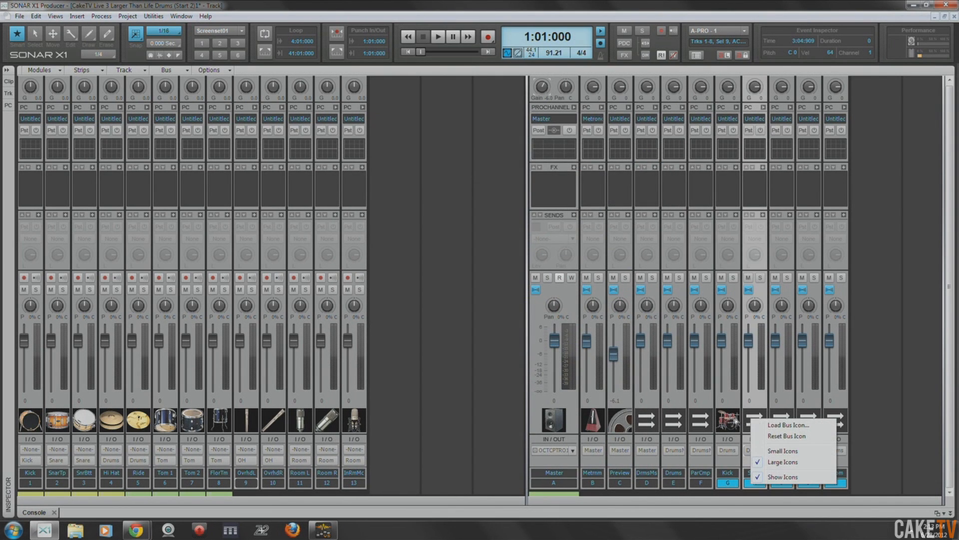
right_click(728, 419)
click(763, 425)
click(553, 351)
scroll(554, 351, down, 3)
double_click(554, 351)
- Load a snare drum image from the Drums icon folder as the Snare bus icon
right_click(753, 420)
click(775, 425)
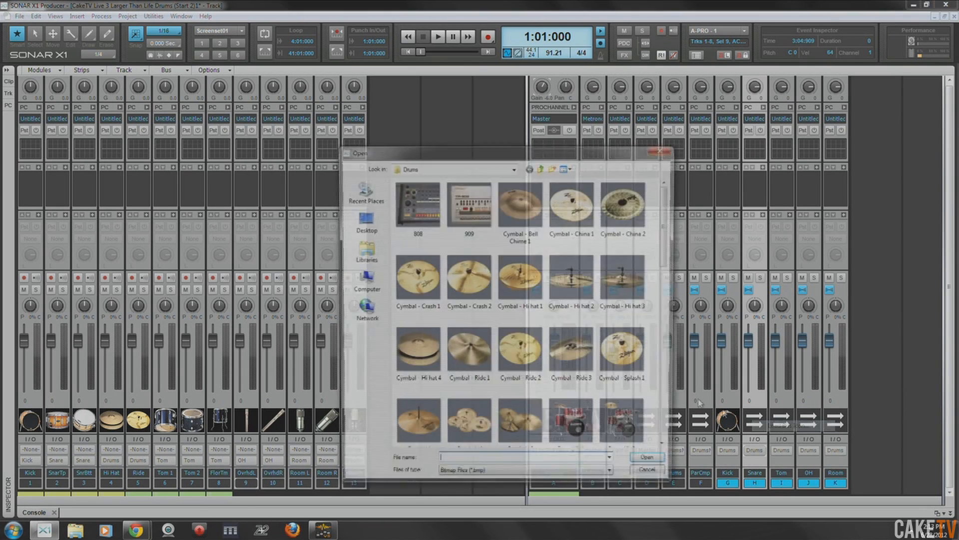
scroll(668, 272, down, 6)
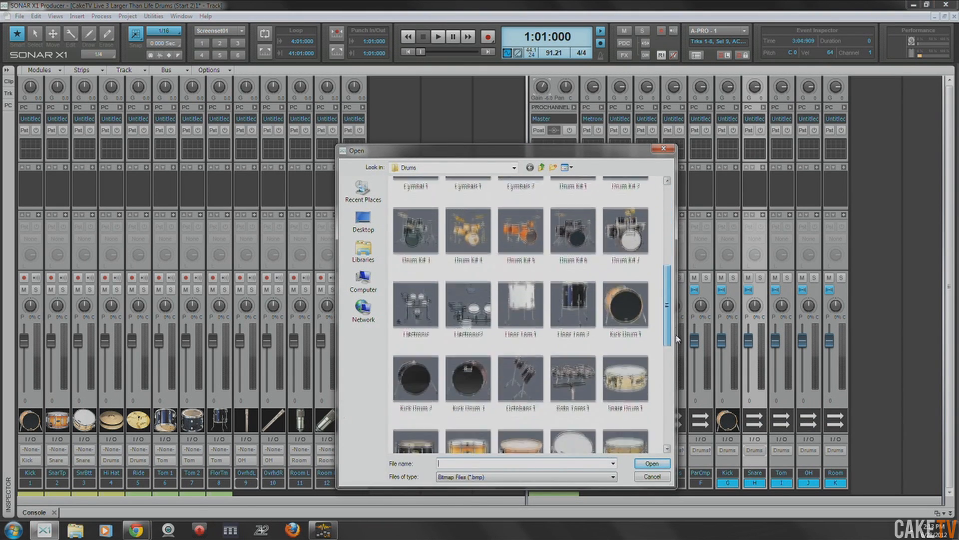
double_click(461, 436)
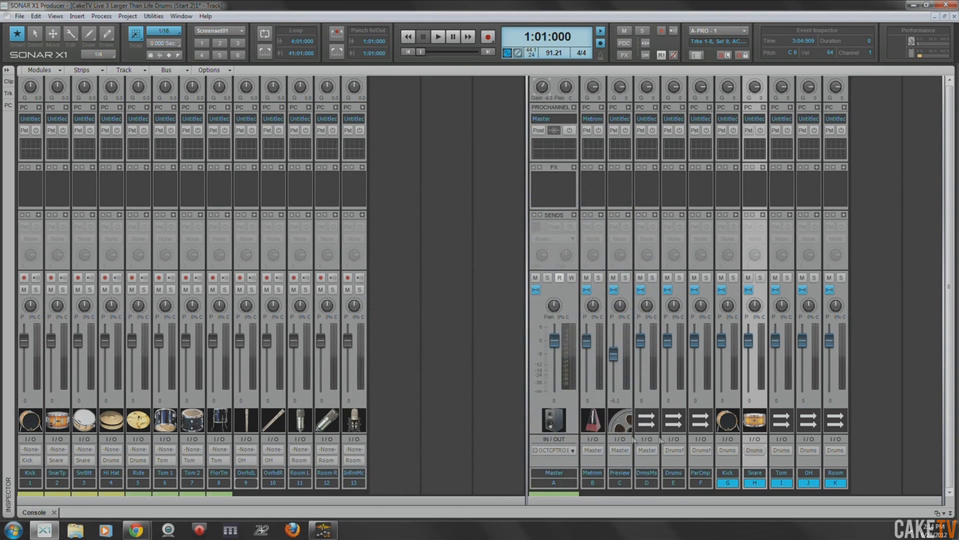
- Load the Toms 1 image from the Drums icon folder as the Tom bus icon
right_click(772, 428)
click(798, 427)
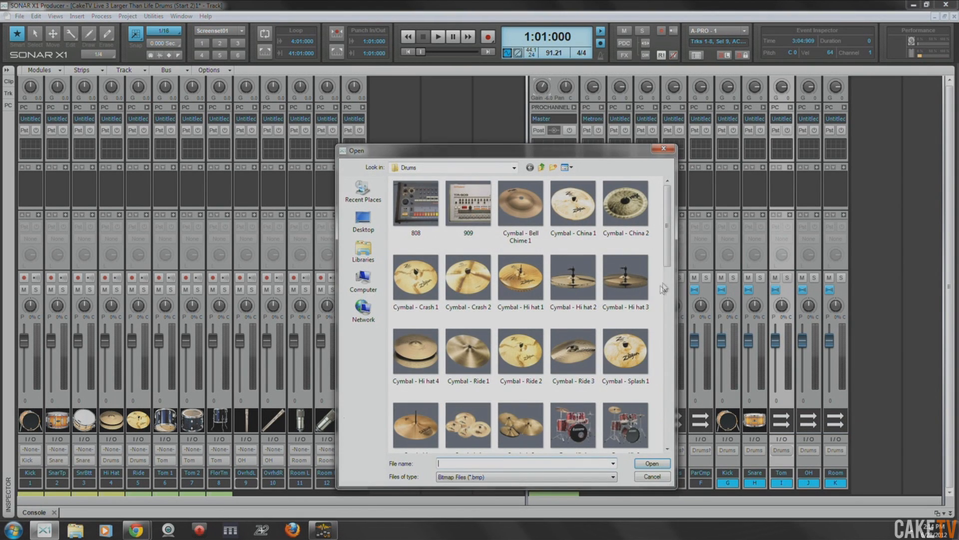
drag(661, 261, 668, 399)
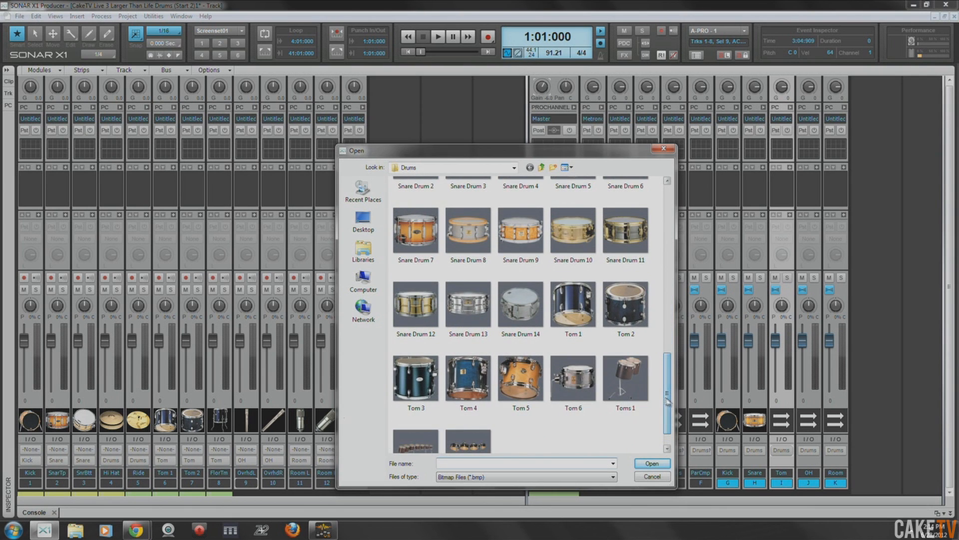
double_click(629, 380)
- Load the Mic SM81 1A image from the Vocals icon folder as the OH bus icon
right_click(824, 422)
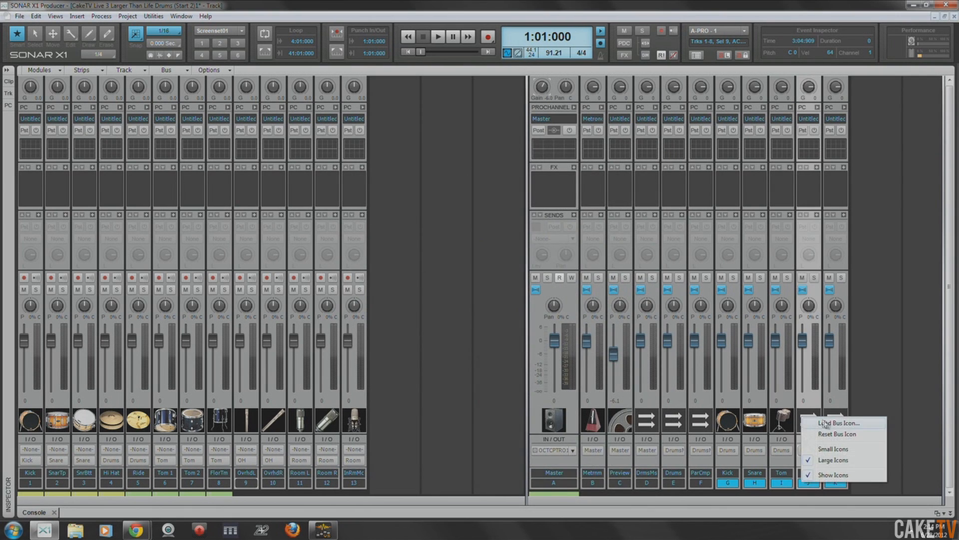
click(825, 423)
click(542, 167)
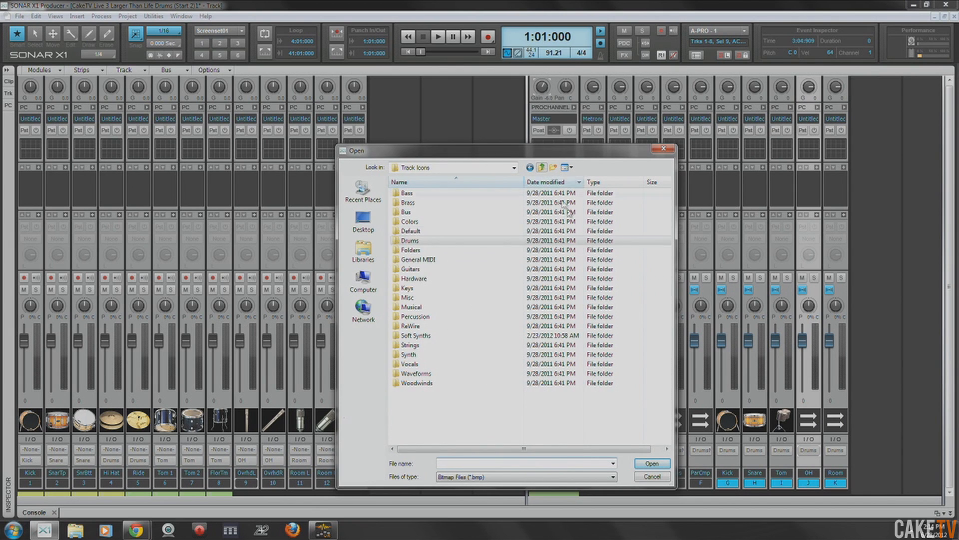
double_click(414, 367)
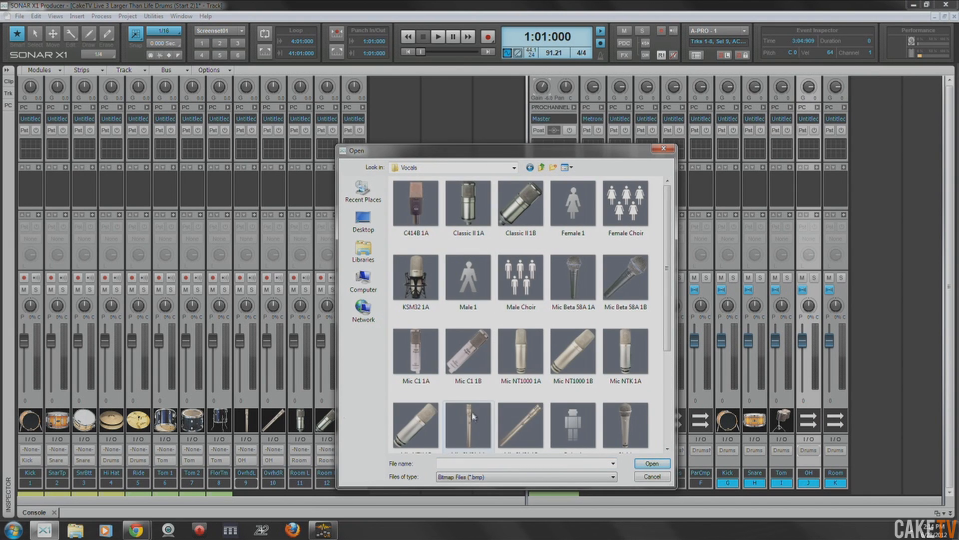
scroll(470, 350, down, 2)
click(464, 286)
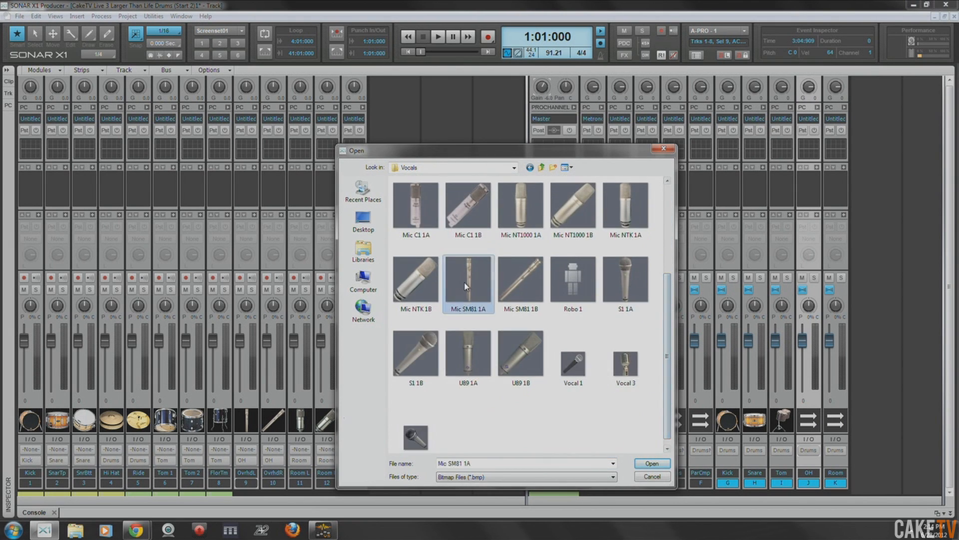
double_click(465, 286)
- Load the Classic II 1A microphone image from the Vocals icon folder as the Room bus icon
right_click(840, 418)
click(856, 420)
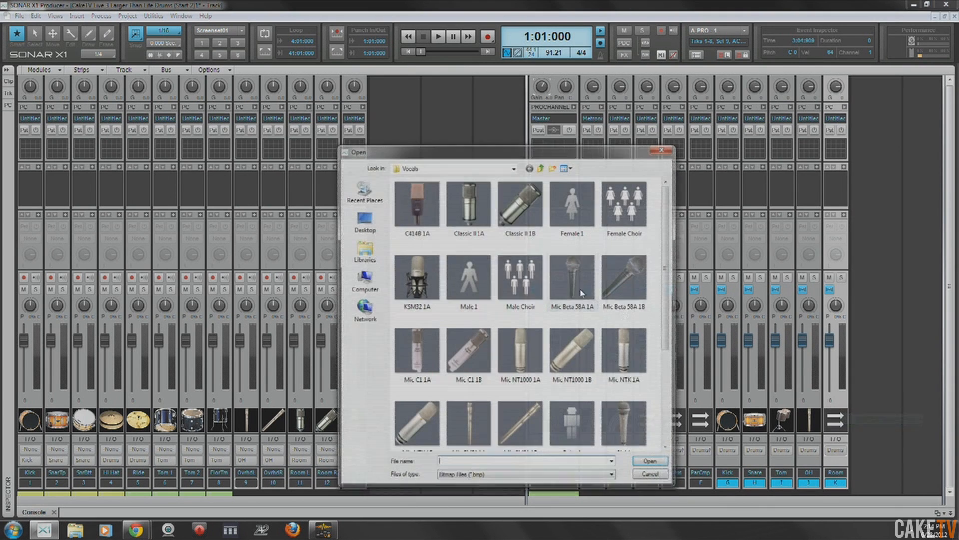
double_click(469, 208)
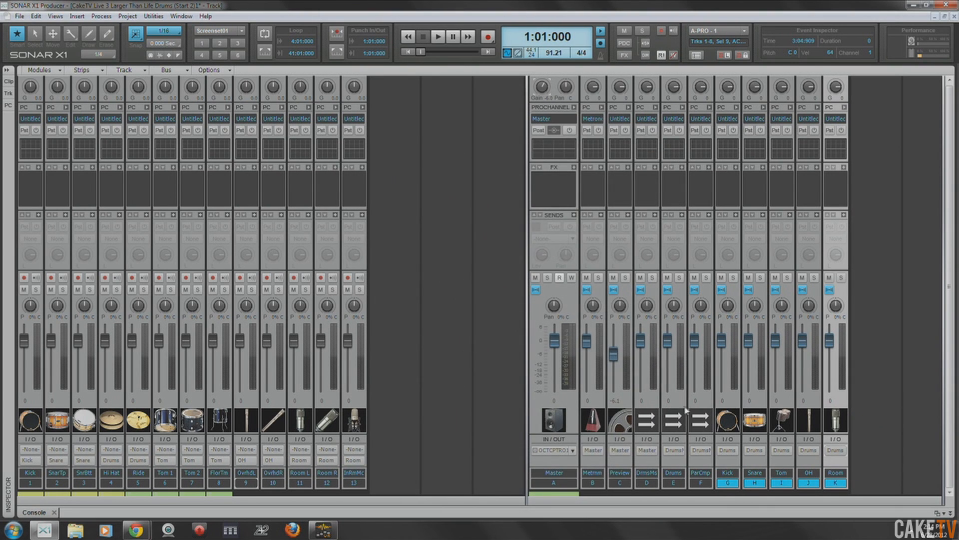
- Load the Drum Kit 1 image from the Drums icon folder as the Drums Master bus icon
right_click(653, 422)
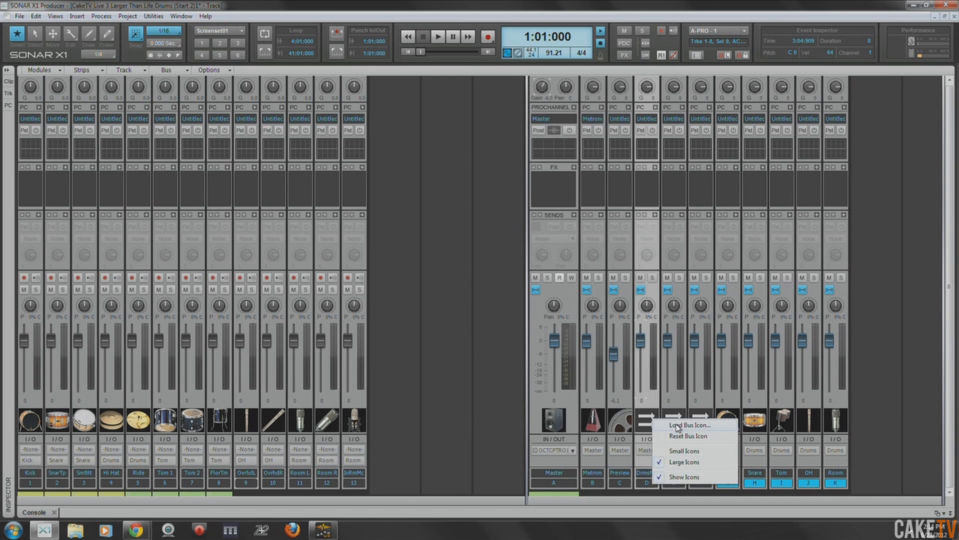
click(669, 425)
click(542, 168)
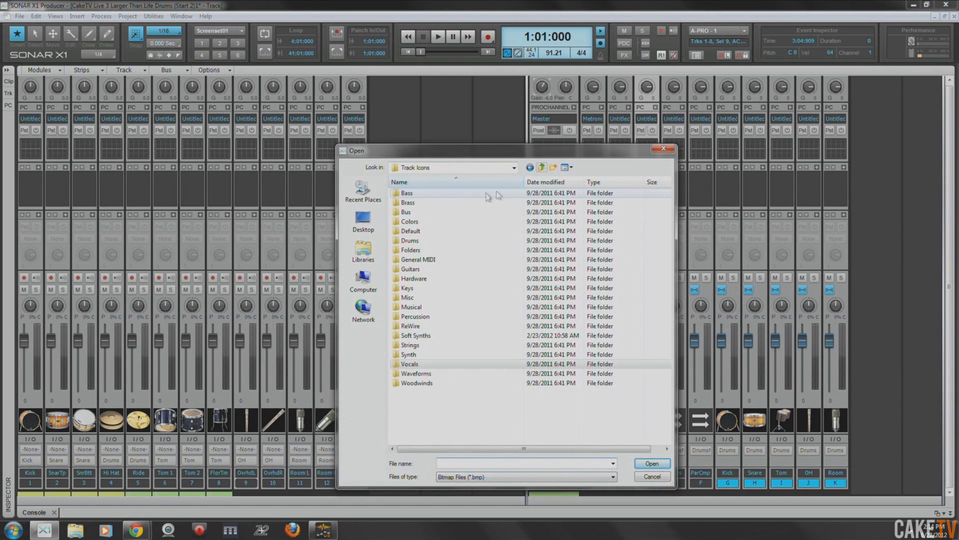
double_click(411, 240)
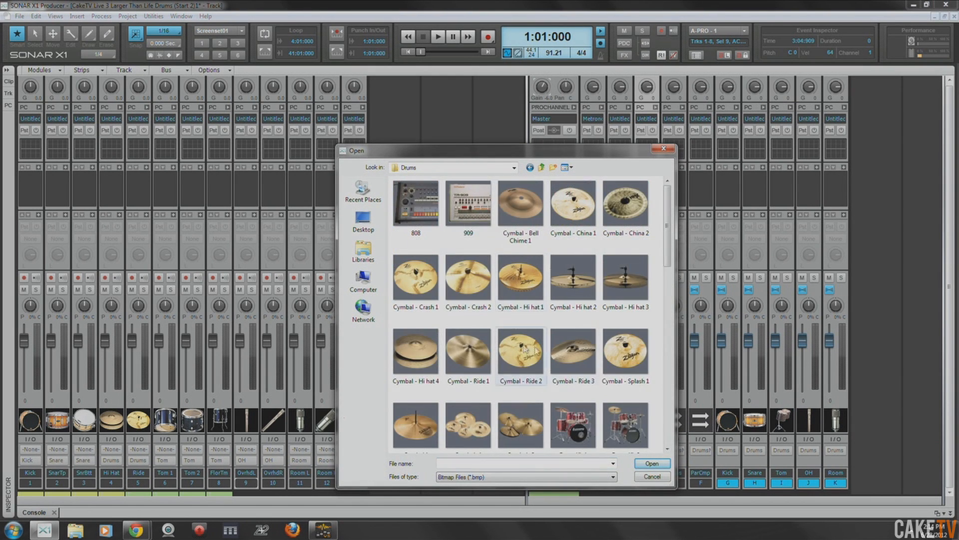
double_click(573, 425)
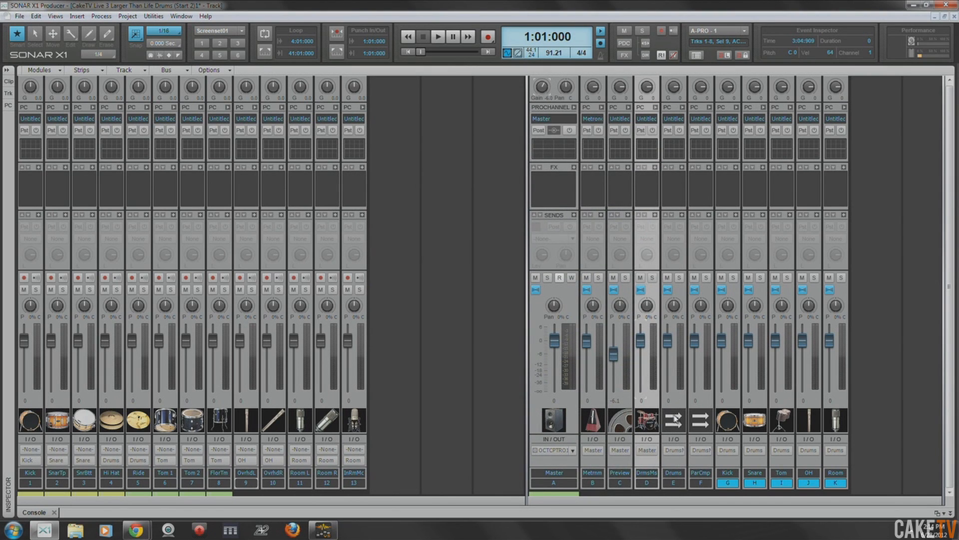
- Load the orange Drum Kit 5 image as the icon of the Drums bus
right_click(673, 419)
click(695, 423)
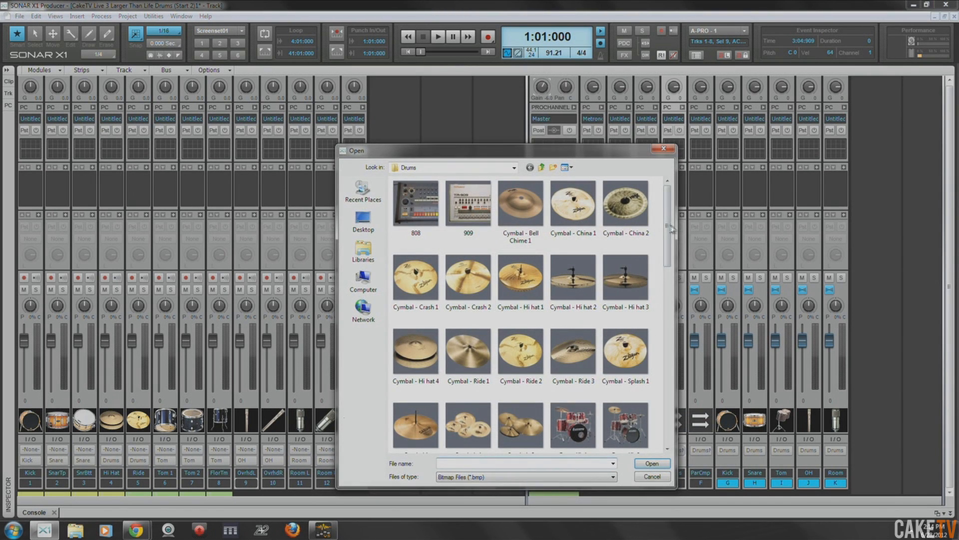
drag(668, 235, 668, 291)
double_click(524, 311)
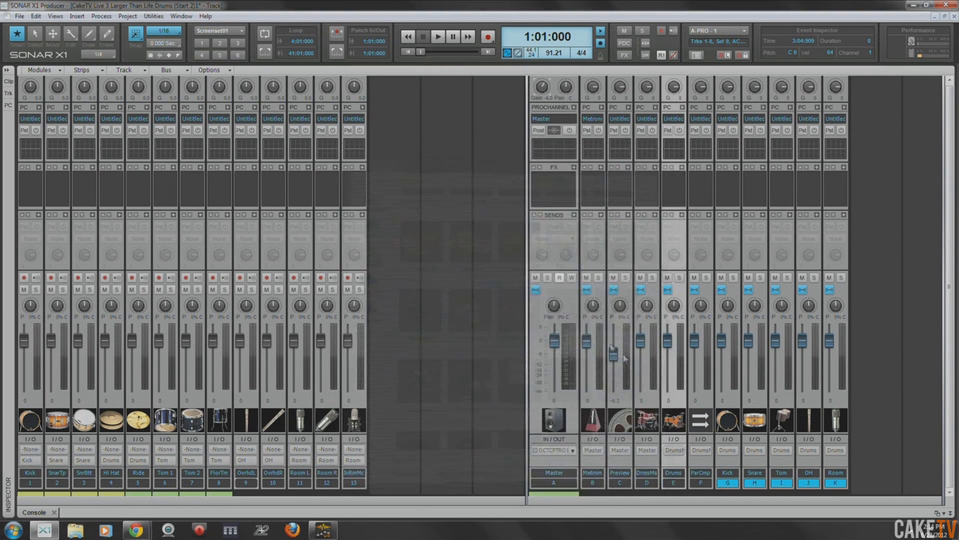
- Load the Drum Kit 7 image as the icon of the Par Comp bus
right_click(701, 420)
click(722, 421)
drag(668, 240, 668, 307)
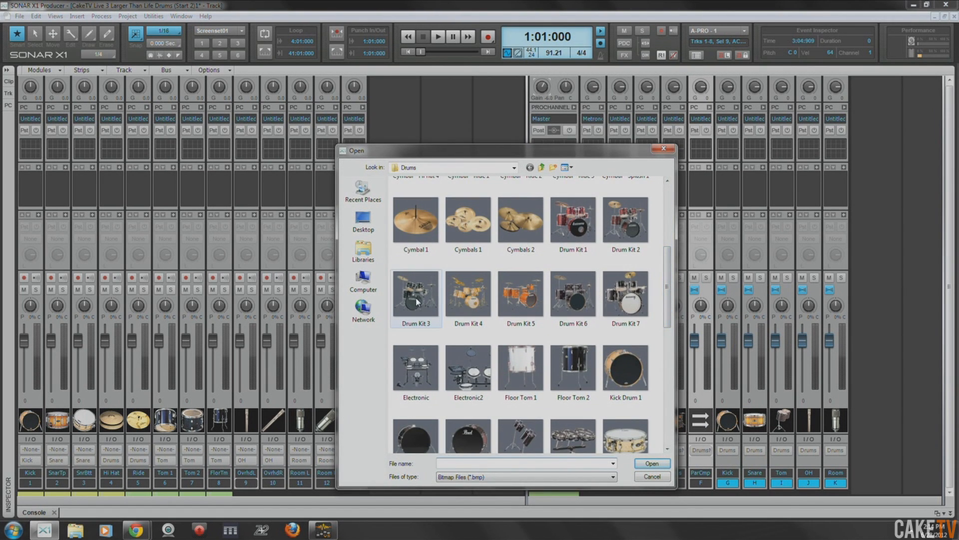
double_click(625, 295)
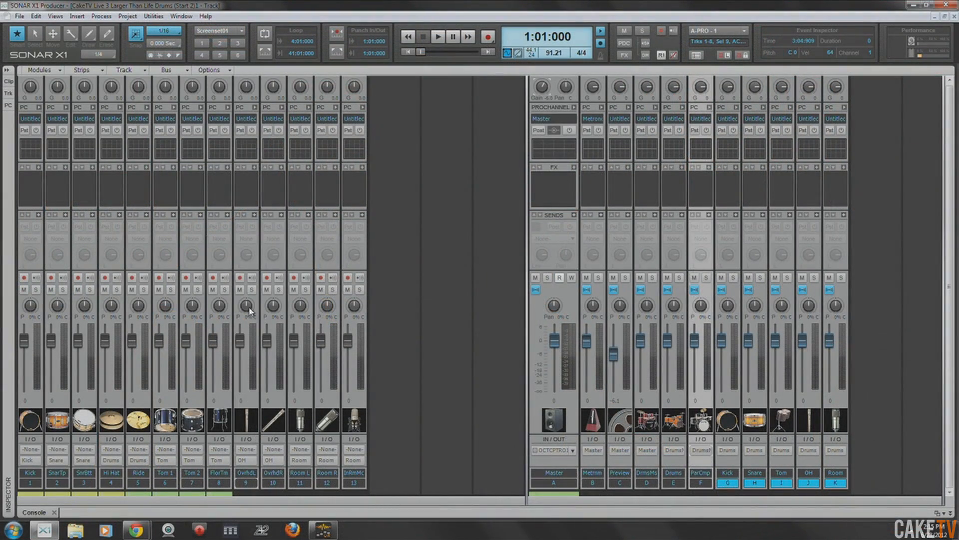
- Pan the Overhead L and Room L tracks 100% left and the Overhead R and Room R tracks 100% right
drag(250, 311, 326, 300)
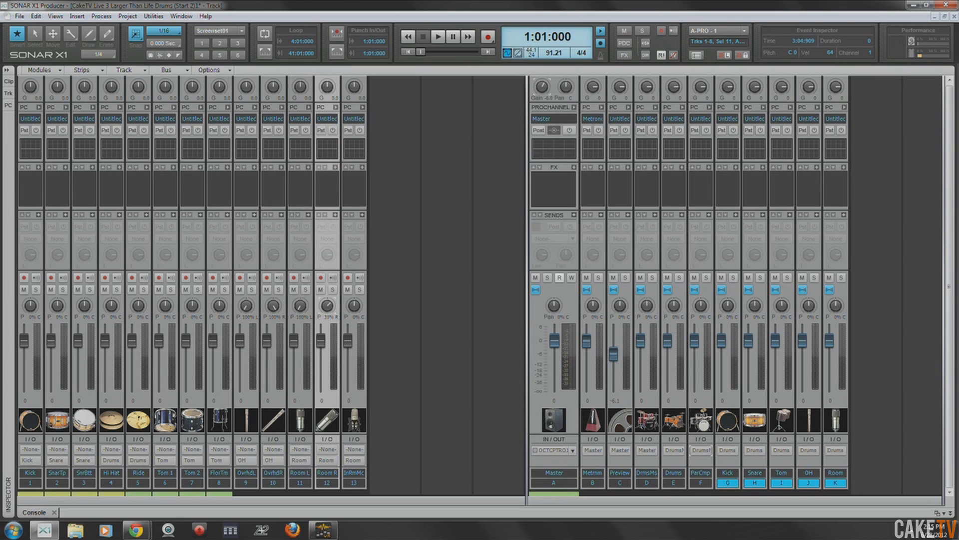
click(299, 309)
click(249, 309)
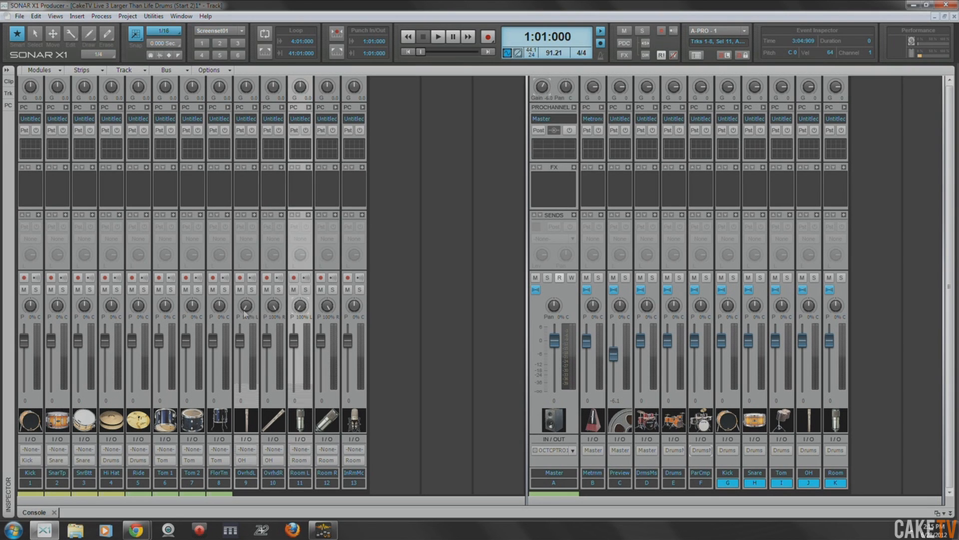
click(272, 310)
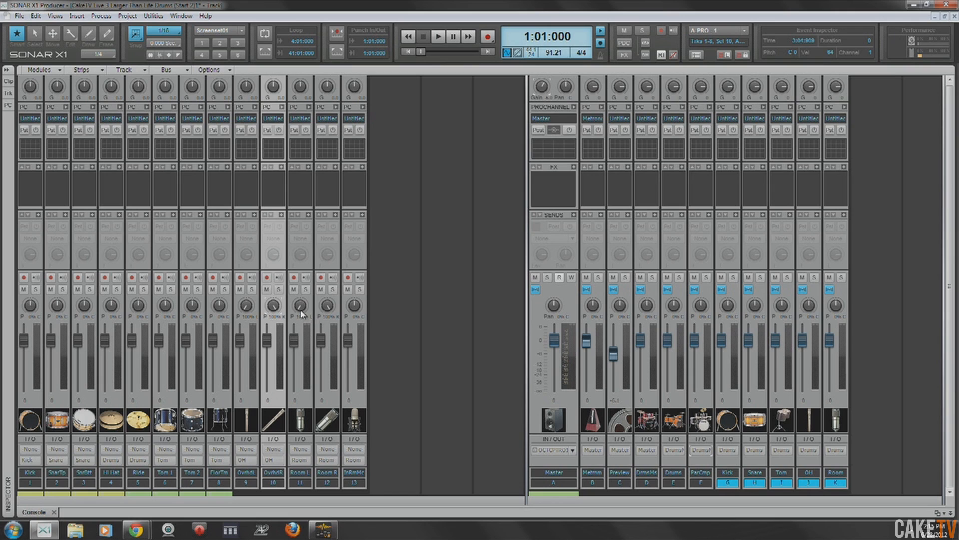
click(300, 308)
click(326, 308)
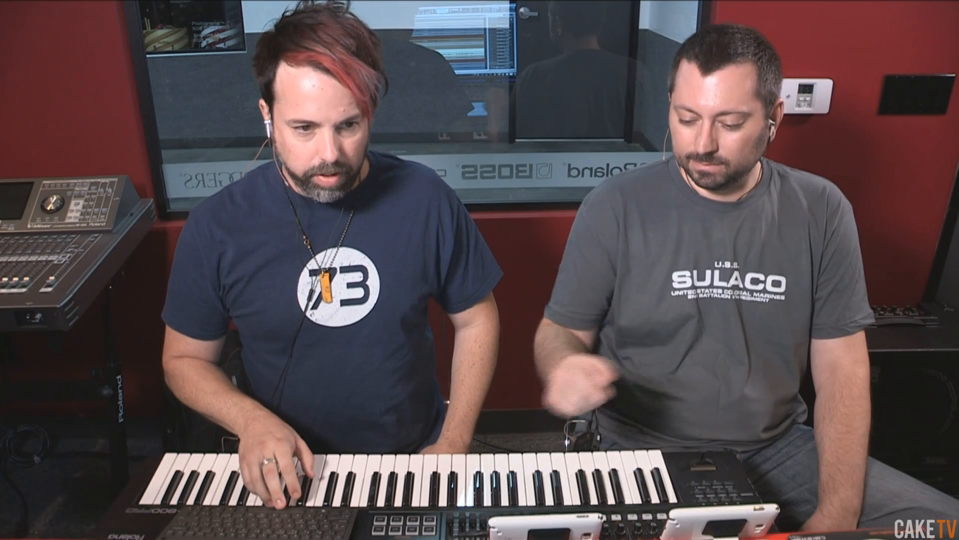
- Play and stop the drum recording from several points in the song to listen to the raw tracks
key(space)
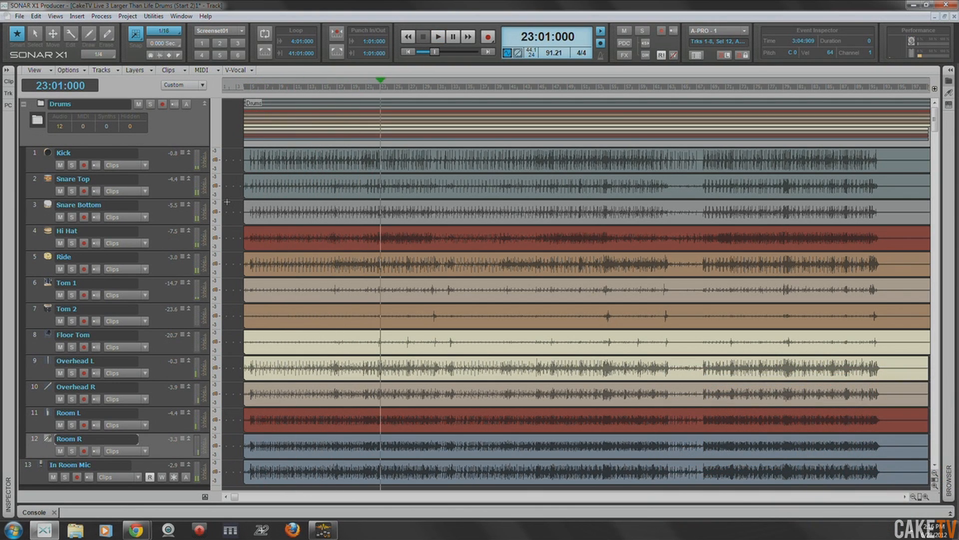
key(space)
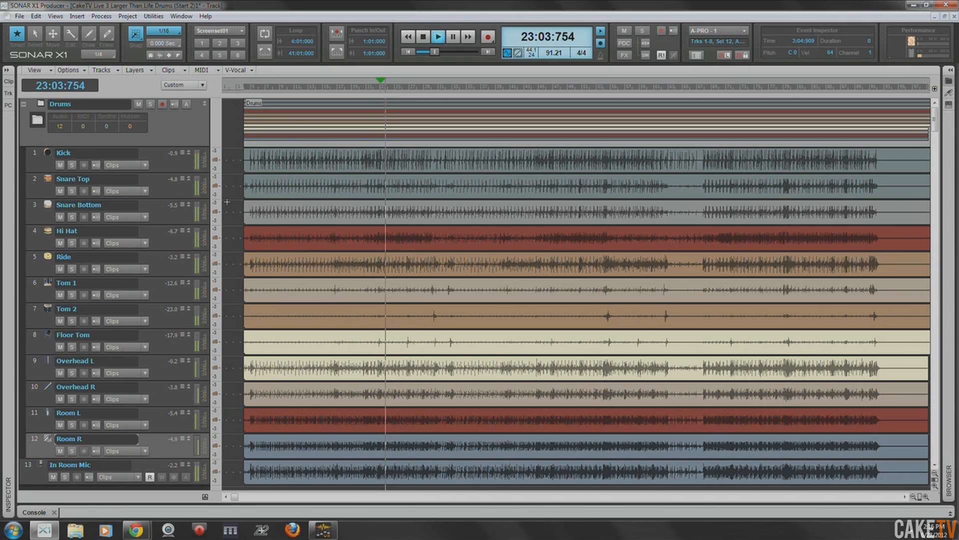
key(space)
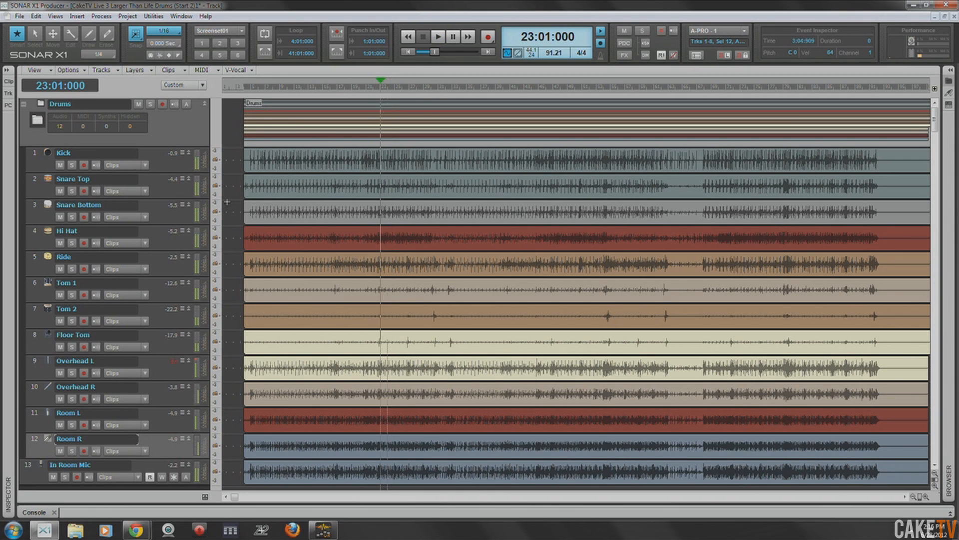
key(space)
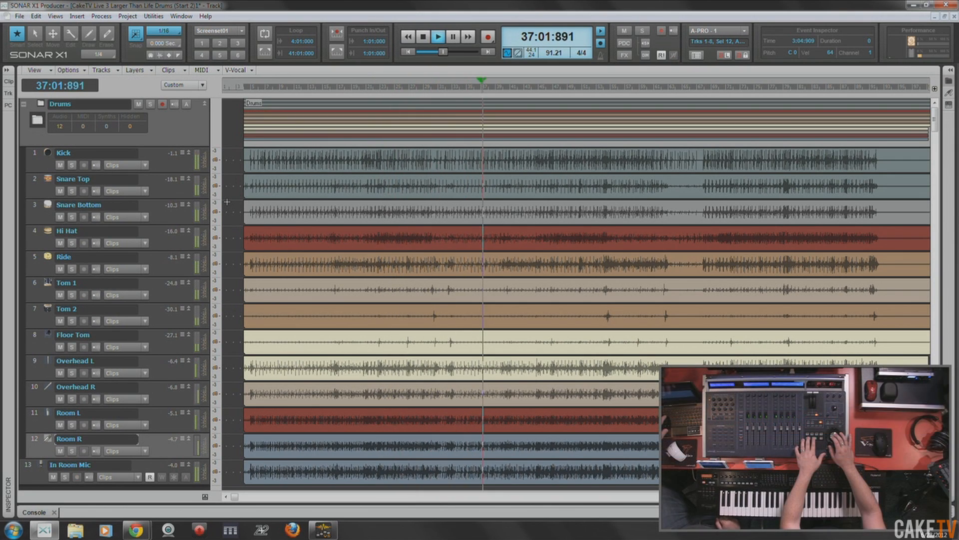
key(space)
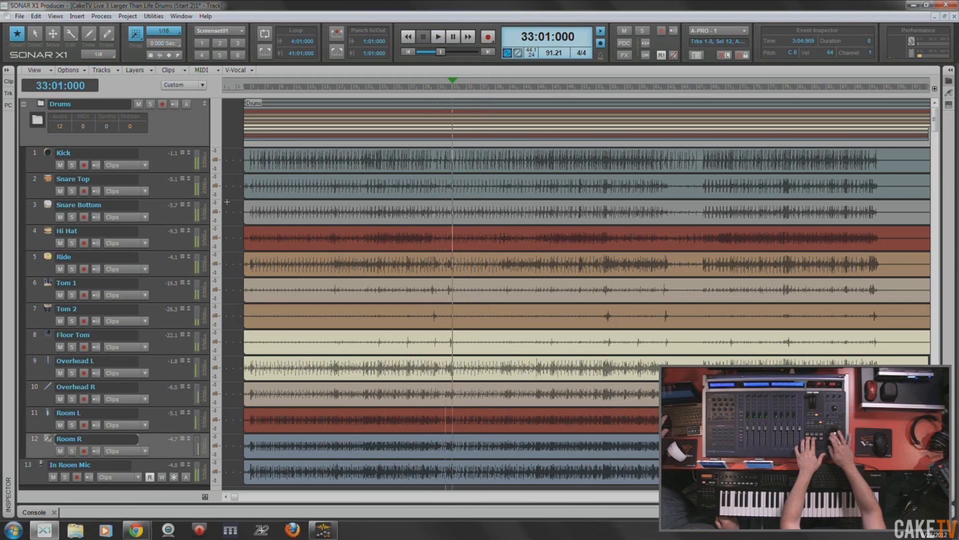
key(space)
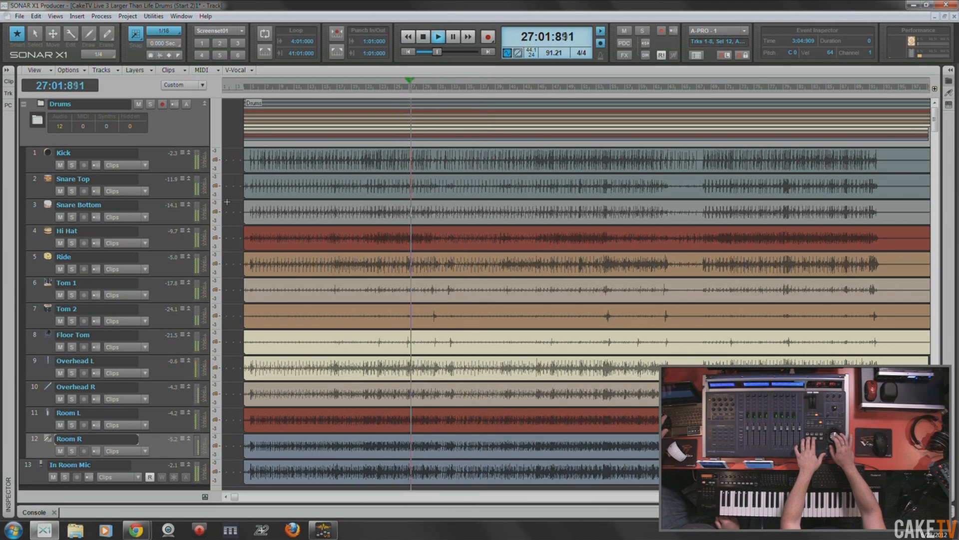
key(space)
key(space)
key(space)
key(space)
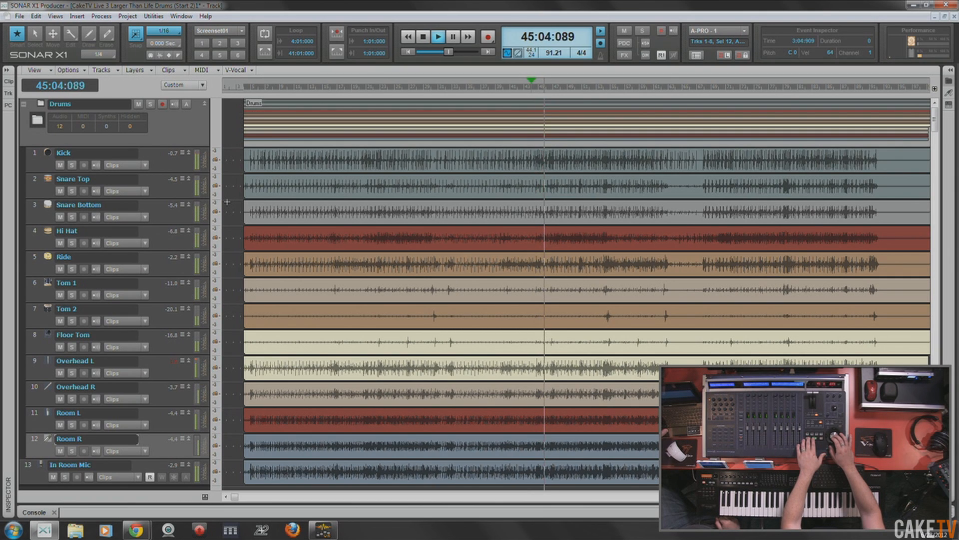
key(space)
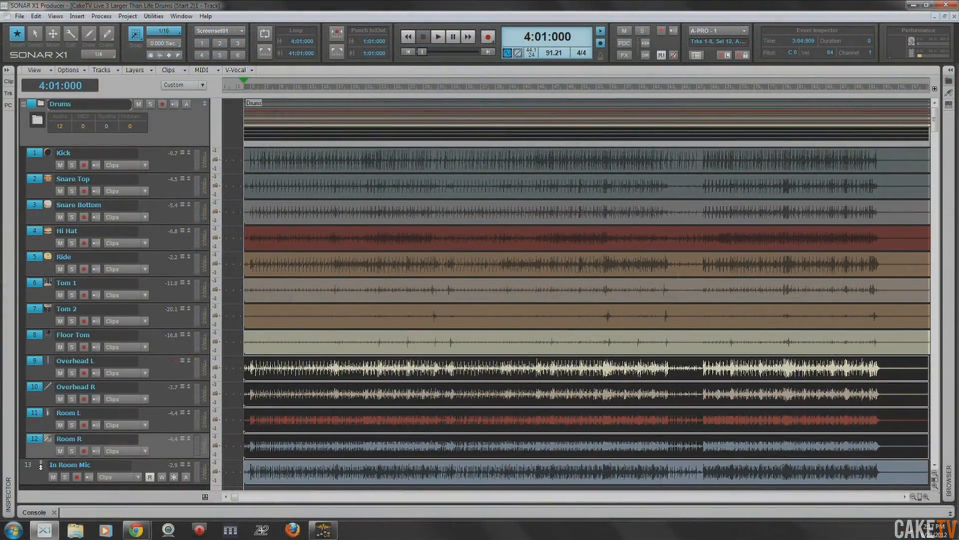
- Move the In Room Mic track into the Drums track folder and select all tracks in that folder
click(40, 463)
drag(44, 452, 75, 454)
right_click(31, 341)
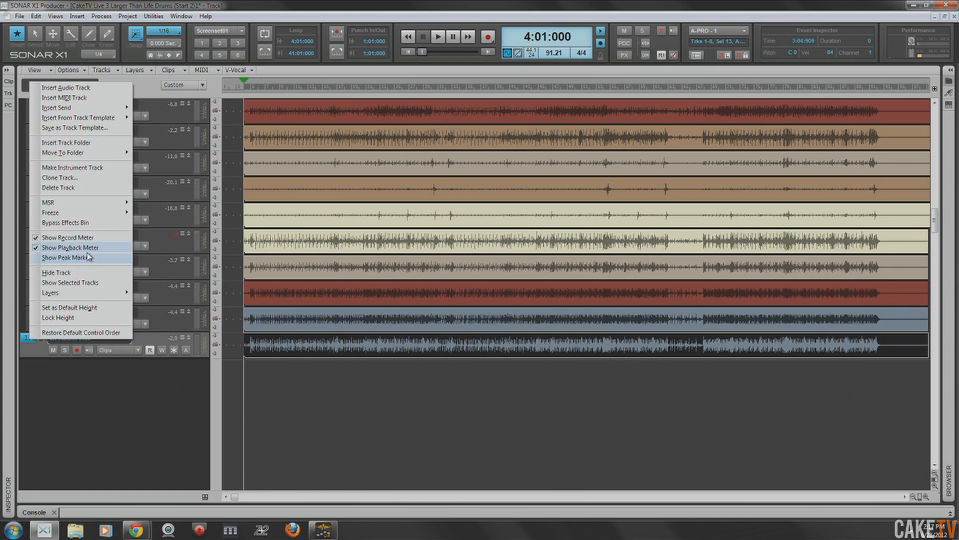
click(165, 152)
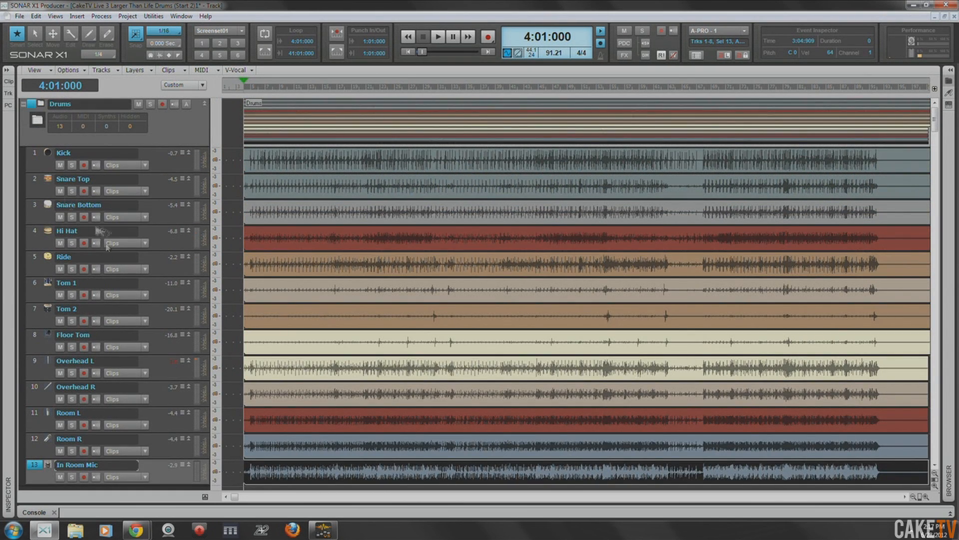
click(32, 105)
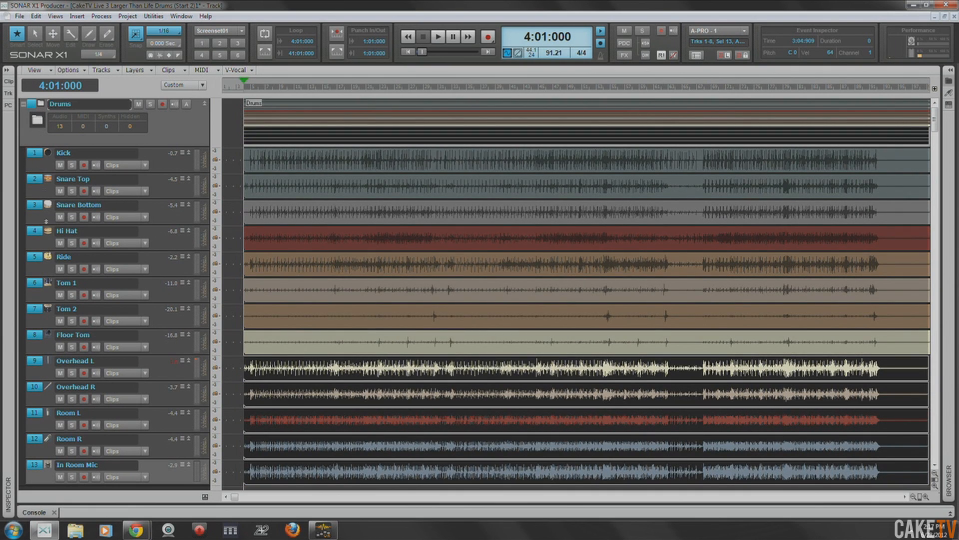
right_click(33, 156)
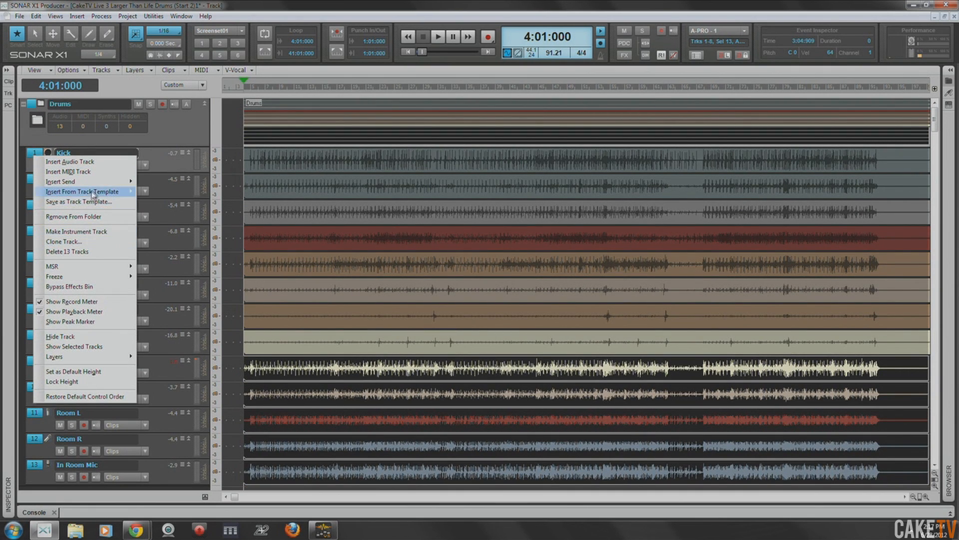
click(218, 5)
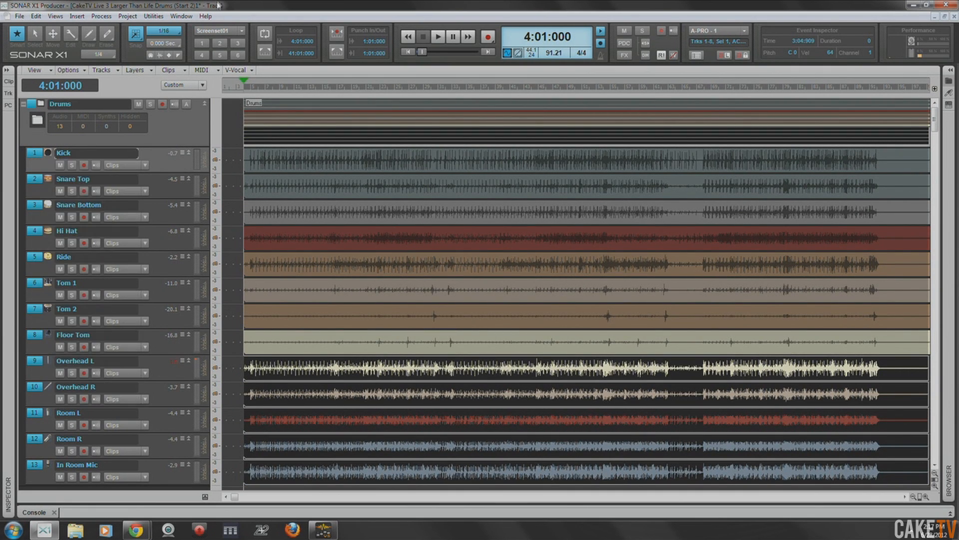
click(238, 125)
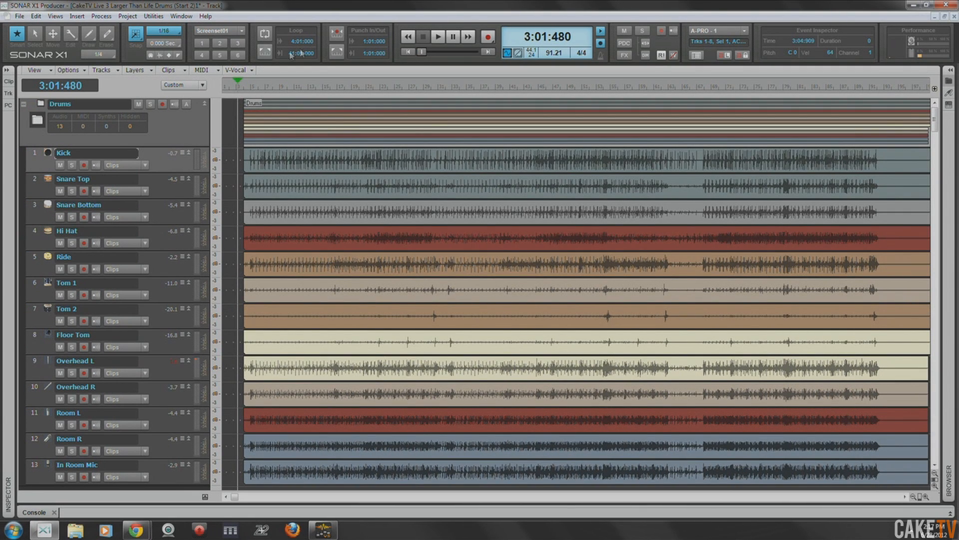
click(408, 53)
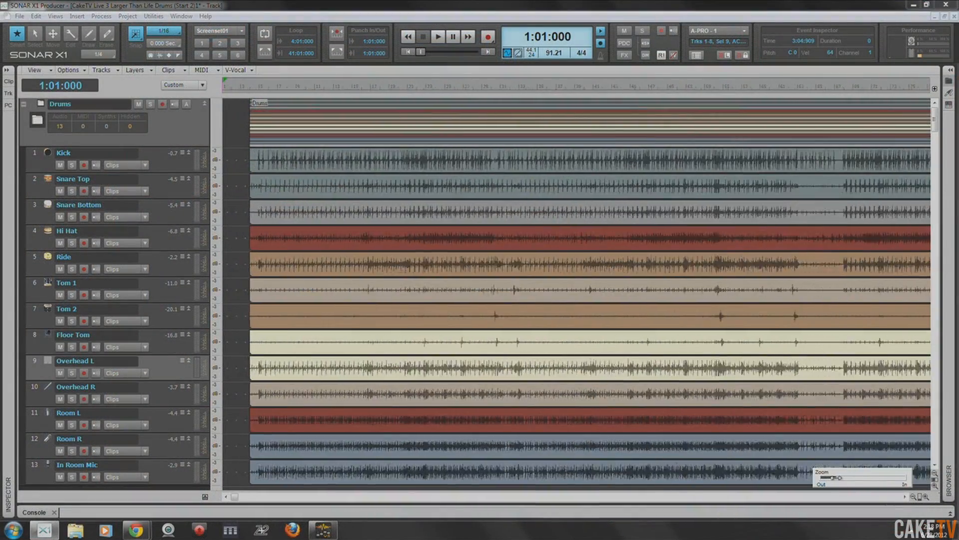
drag(840, 479, 830, 478)
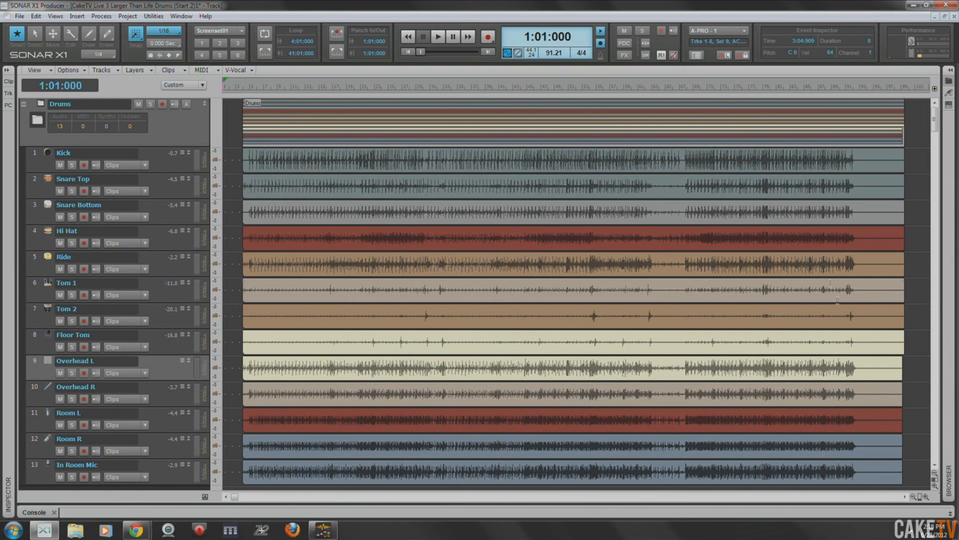
drag(919, 496, 840, 480)
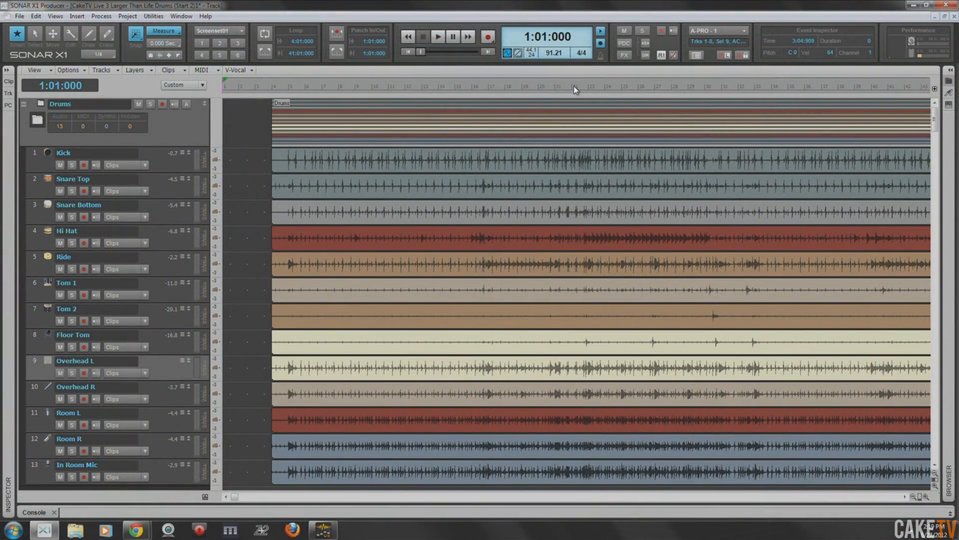
- Play the drums from measure 22 and from measure 23 to locate the point for the arrangement cut
click(573, 88)
key(space)
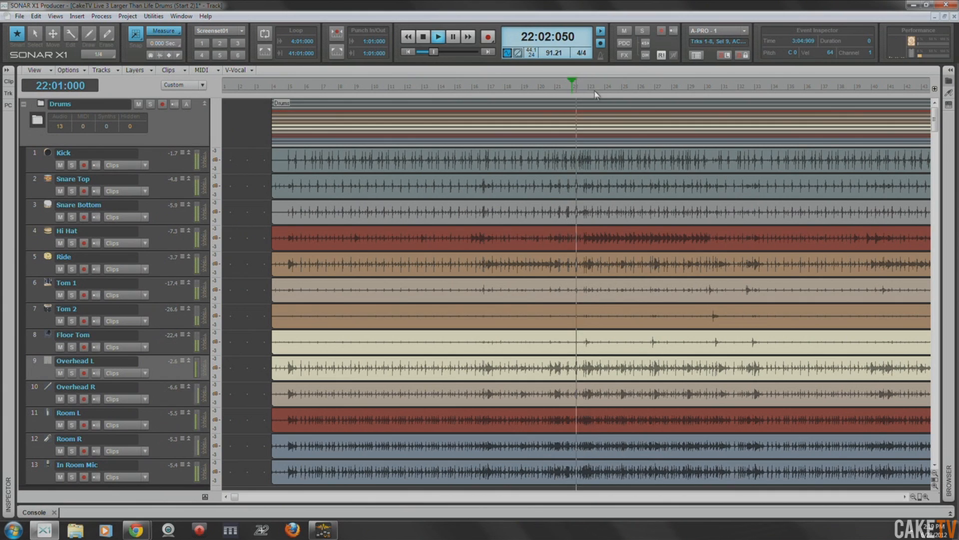
key(space)
click(591, 88)
key(space)
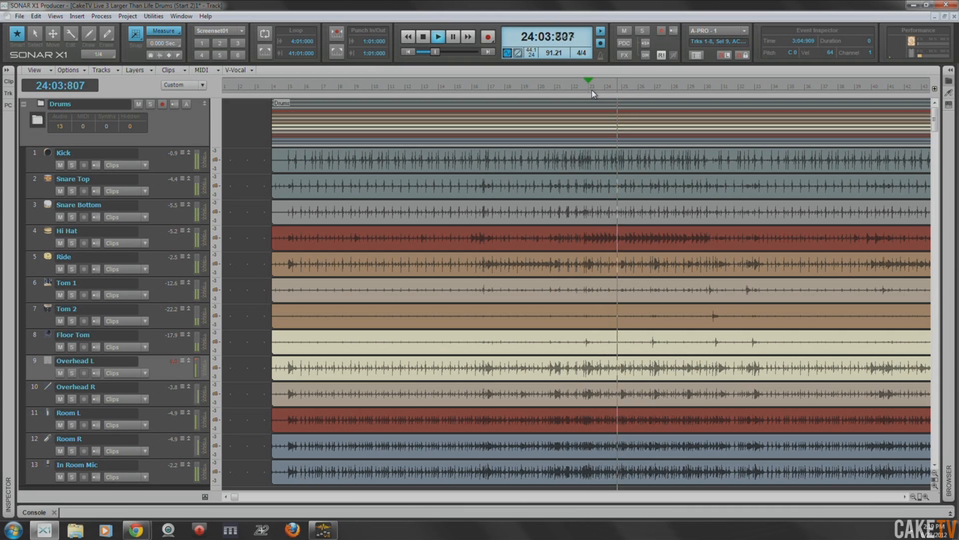
key(space)
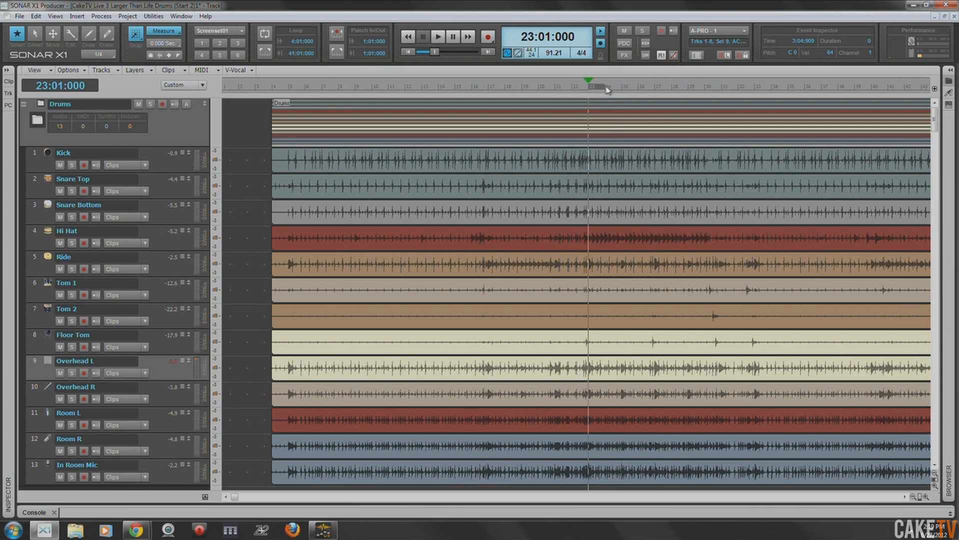
- Delete measures 23 to 33 from all tracks in the Drums folder, removing Events in Tracks with Delete Hole enabled
drag(758, 90, 757, 90)
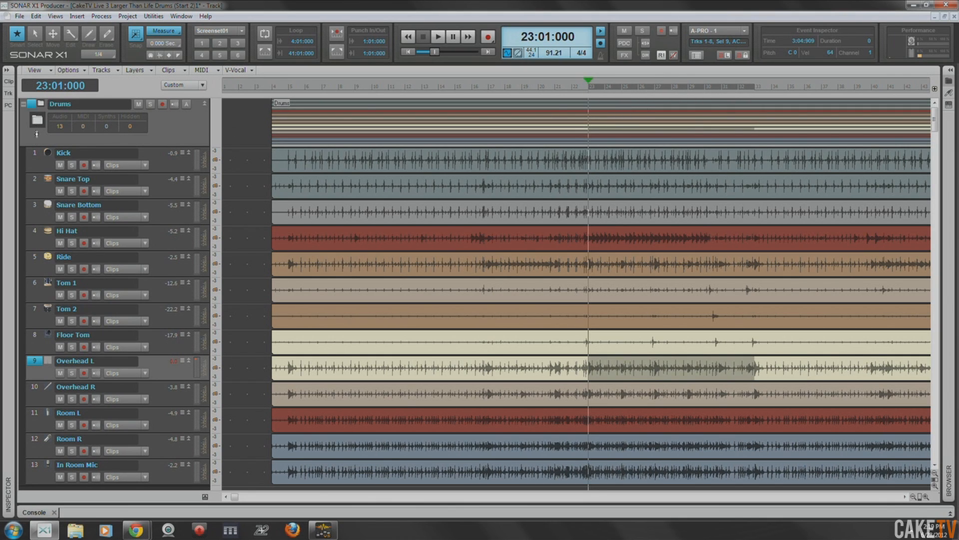
double_click(32, 107)
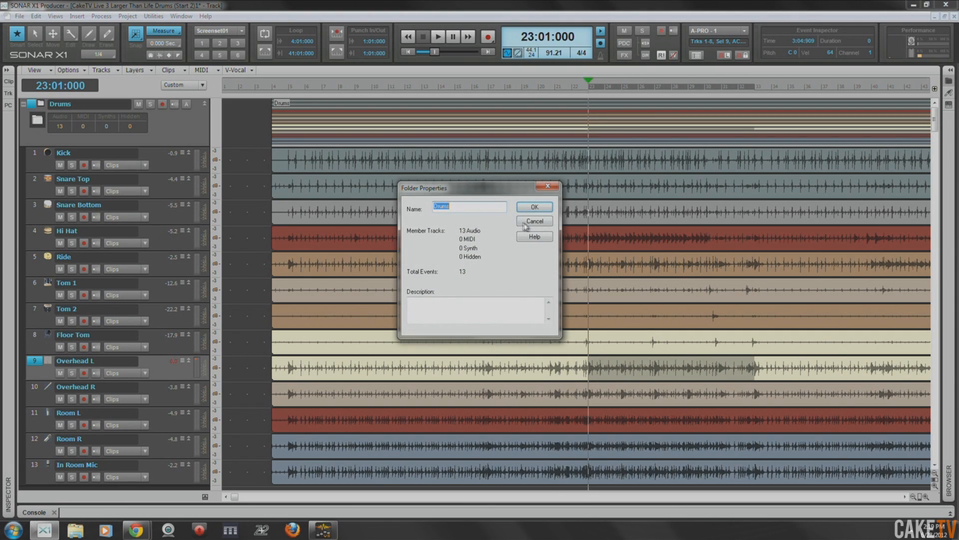
click(526, 225)
click(32, 107)
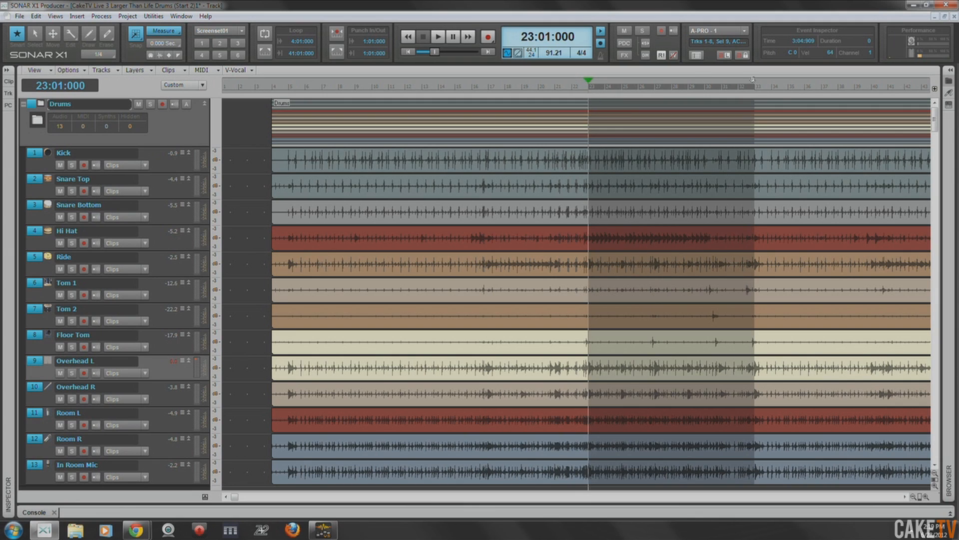
click(40, 18)
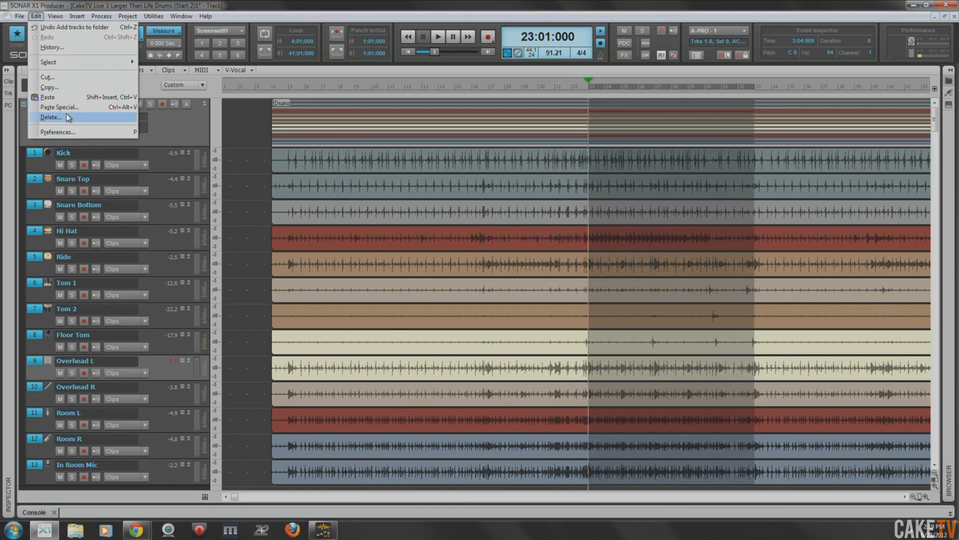
click(68, 118)
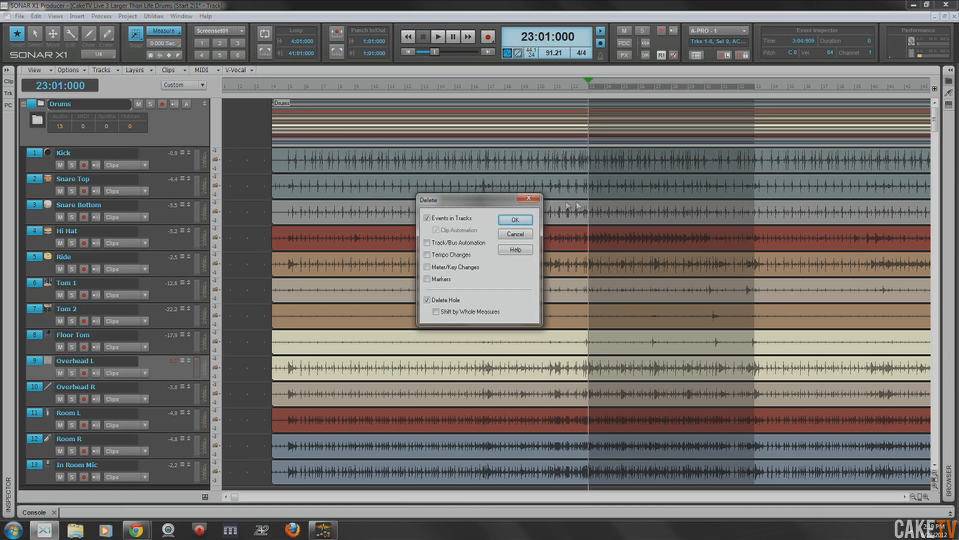
click(513, 222)
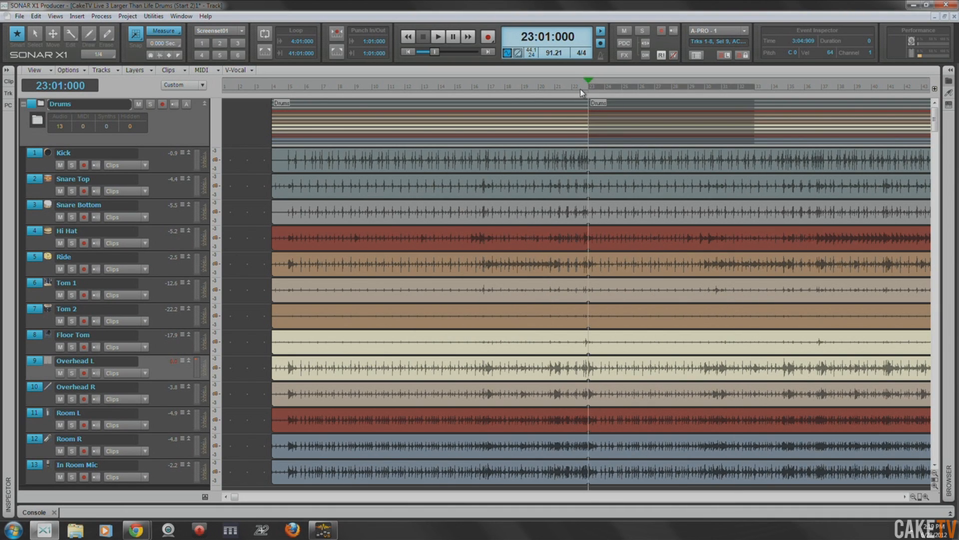
- Play across the cut, trim the first drum clips to end at measure 22 and extend the following clips back to meet them
key(space)
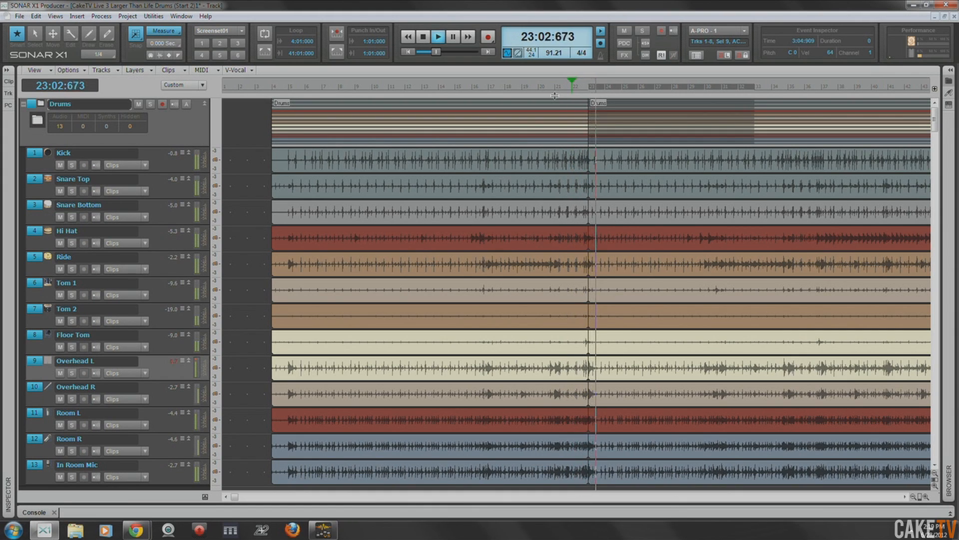
key(space)
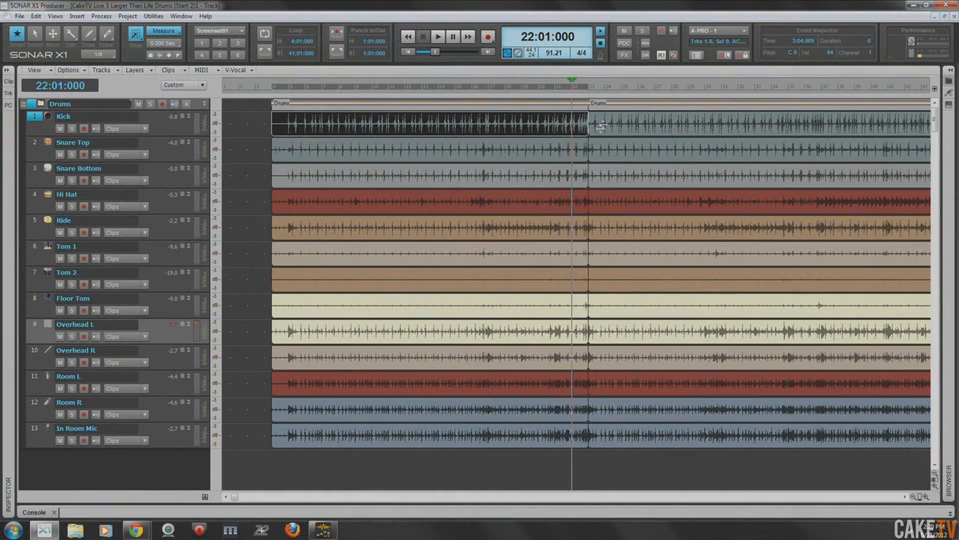
shift+click(576, 442)
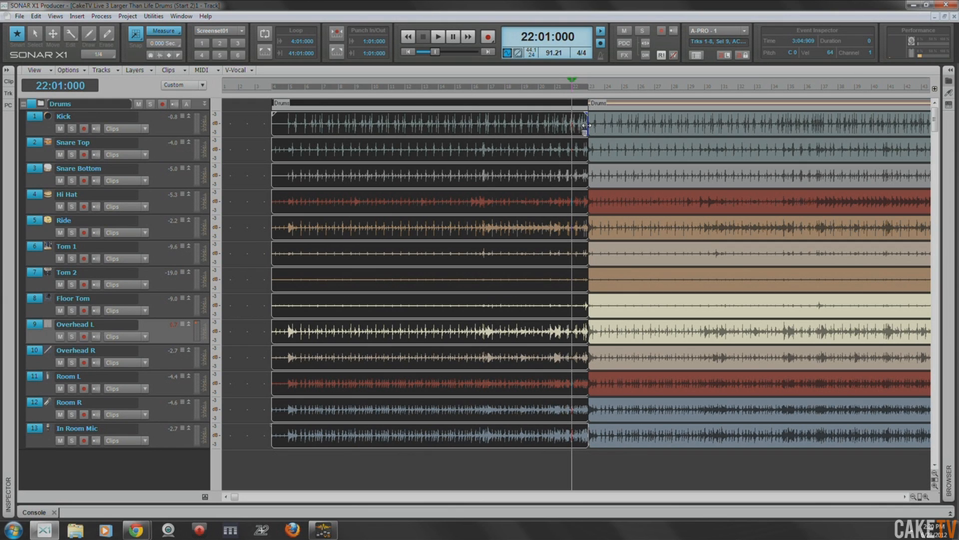
drag(585, 127, 574, 126)
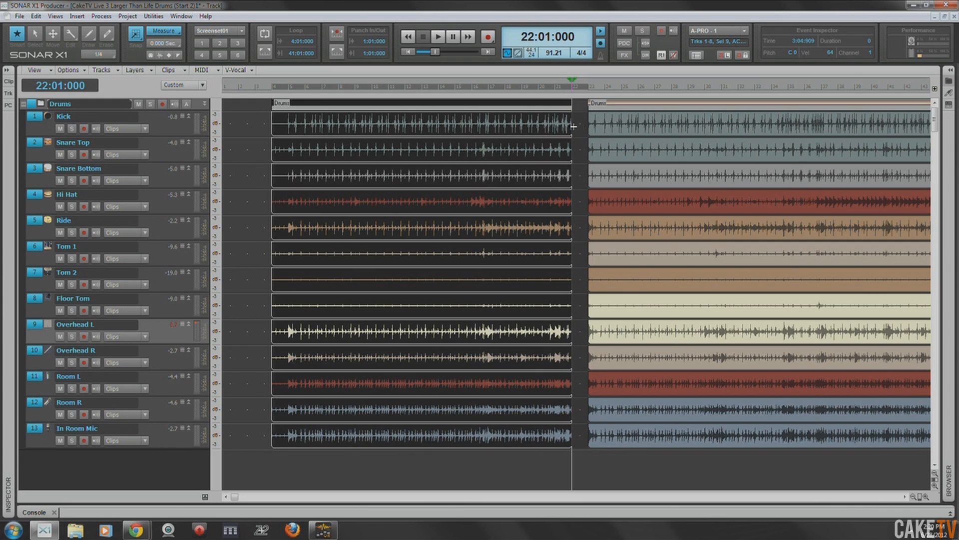
click(598, 125)
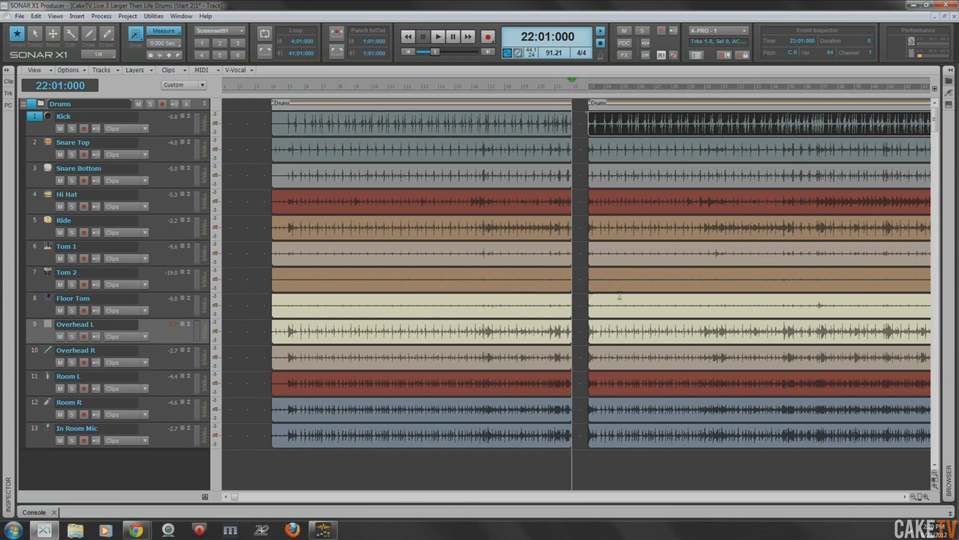
shift+click(601, 441)
drag(589, 130, 573, 130)
- Play the drums from measure 21 to check the transition between the joined clips
click(560, 90)
key(space)
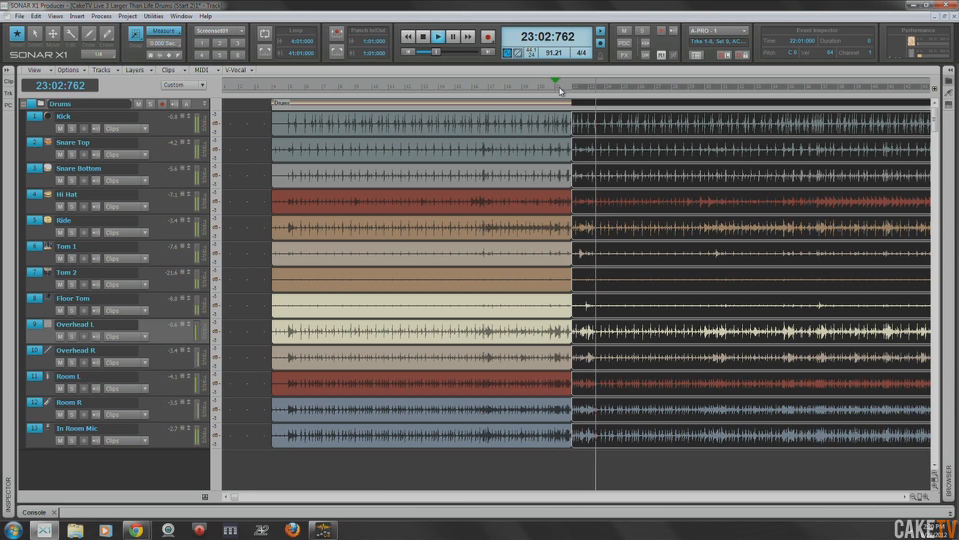
key(space)
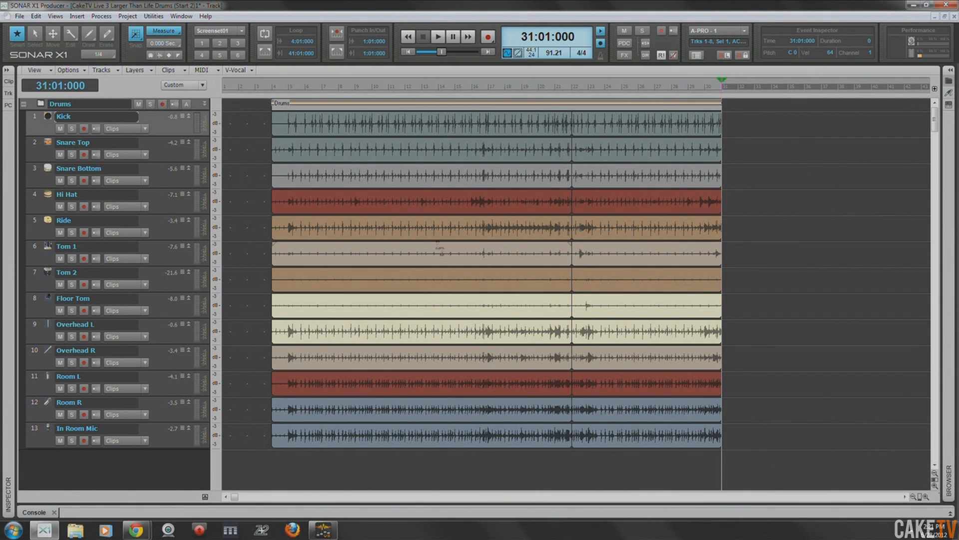
- Move the playhead to measure 4, save the project and fit the drum tracks to the view
click(274, 88)
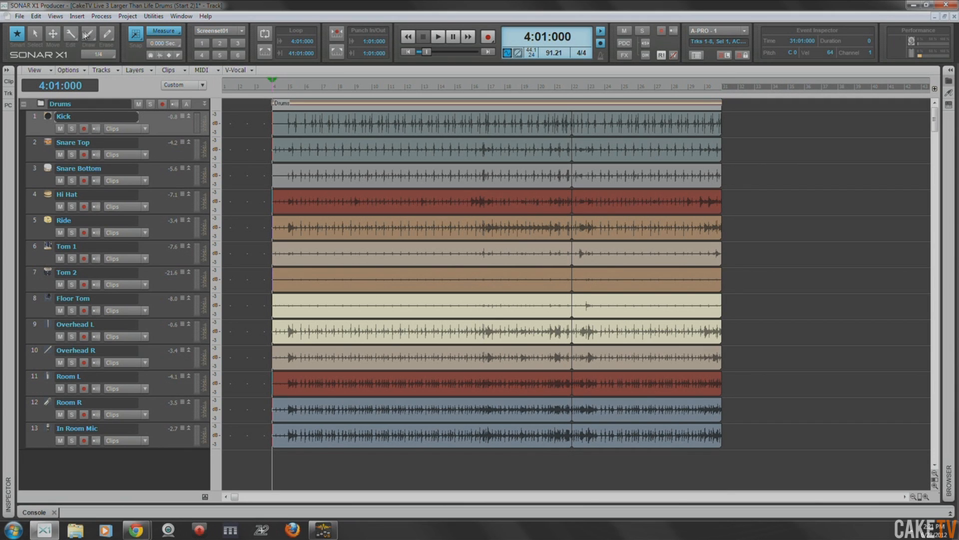
key(ctrl+s)
key(f)
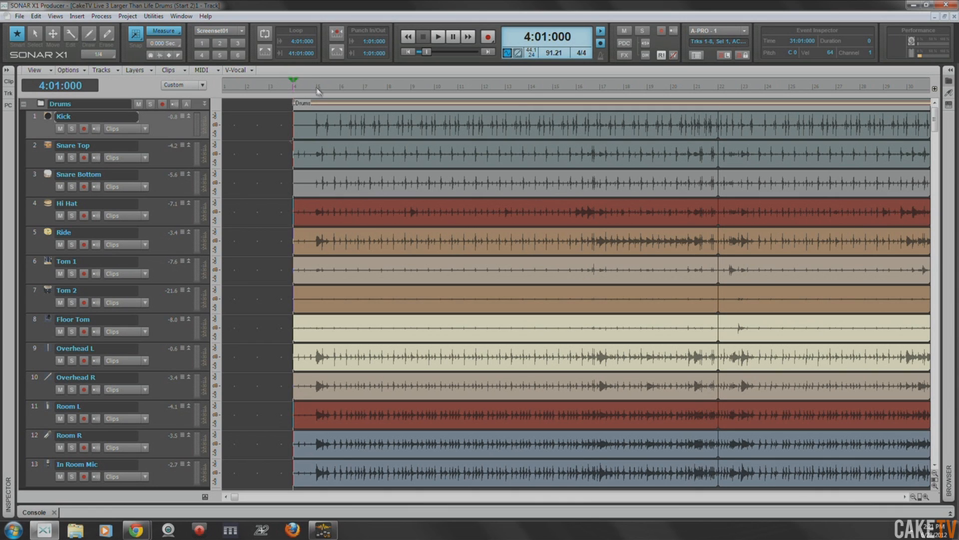
- Set the loop region from measure 5 to measure 31 and play from measure 30 to check the loop point
drag(320, 90, 848, 91)
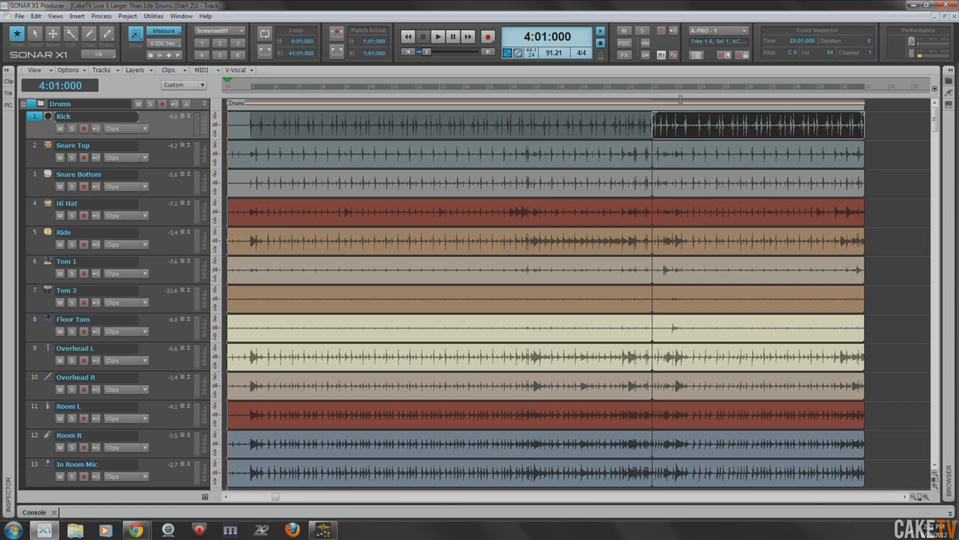
key(ctrl+shift+l)
click(853, 90)
key(space)
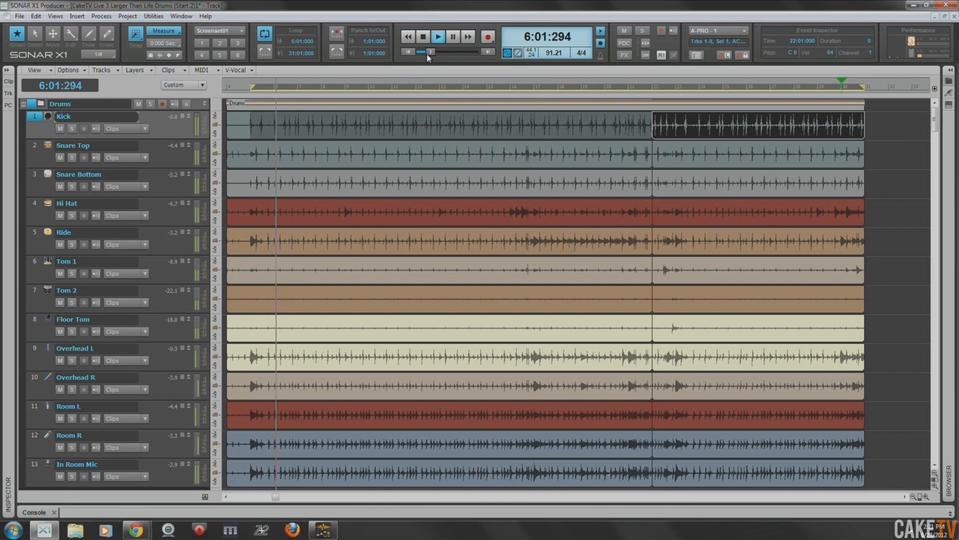
key(space)
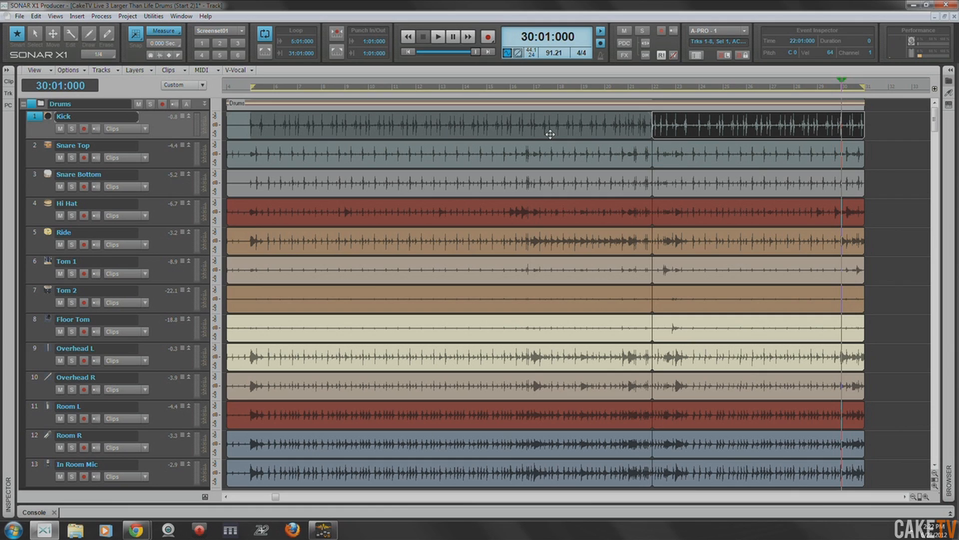
- Toggle loop playback on and off, leaving it switched off
key(l)
key(l)
key(l)
key(l)
key(l)
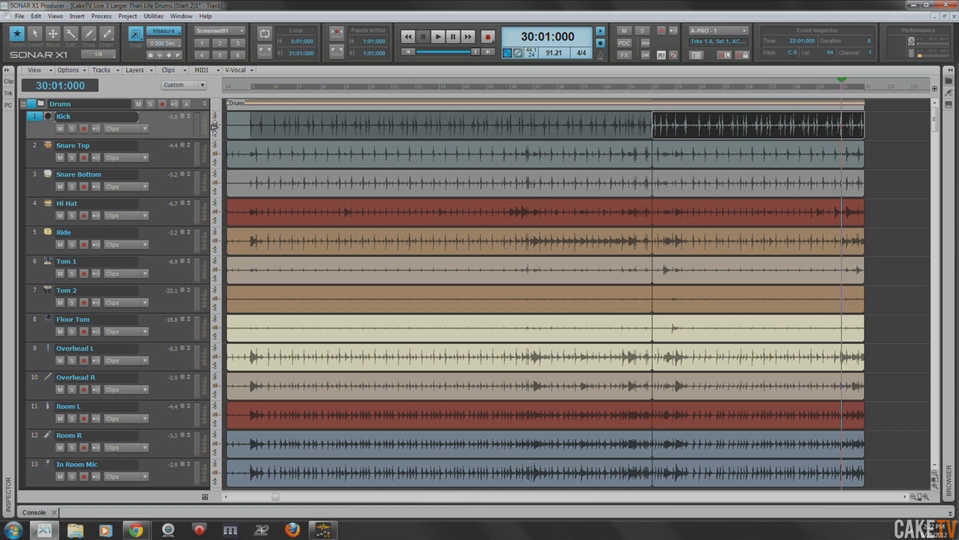
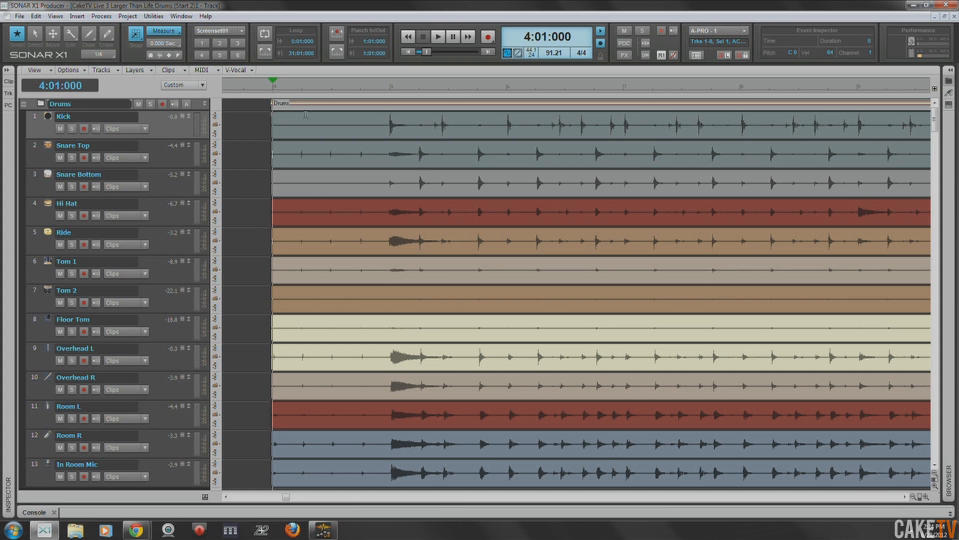
- Select all the drum tracks, show their audio transients and open the AudioSnap palette
key(ctrl+a)
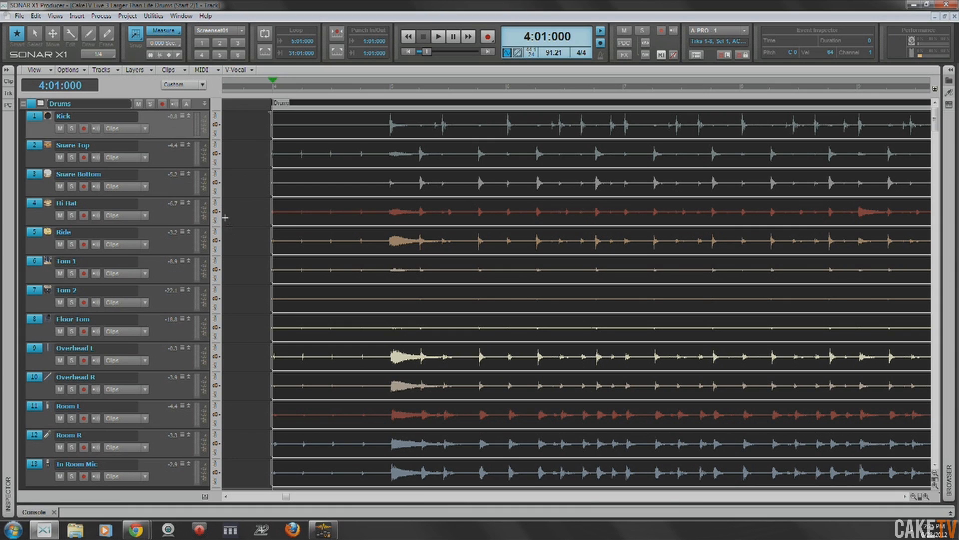
click(145, 129)
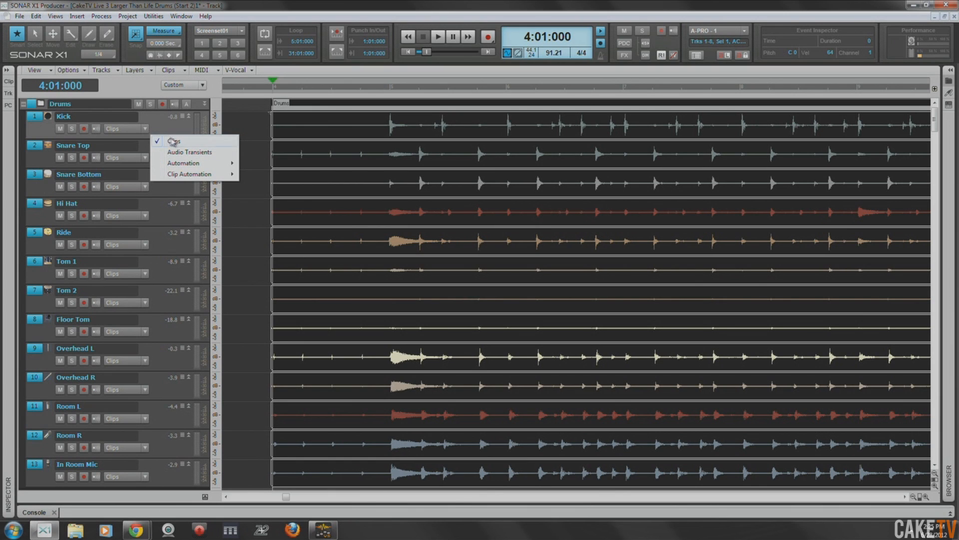
ctrl+click(186, 152)
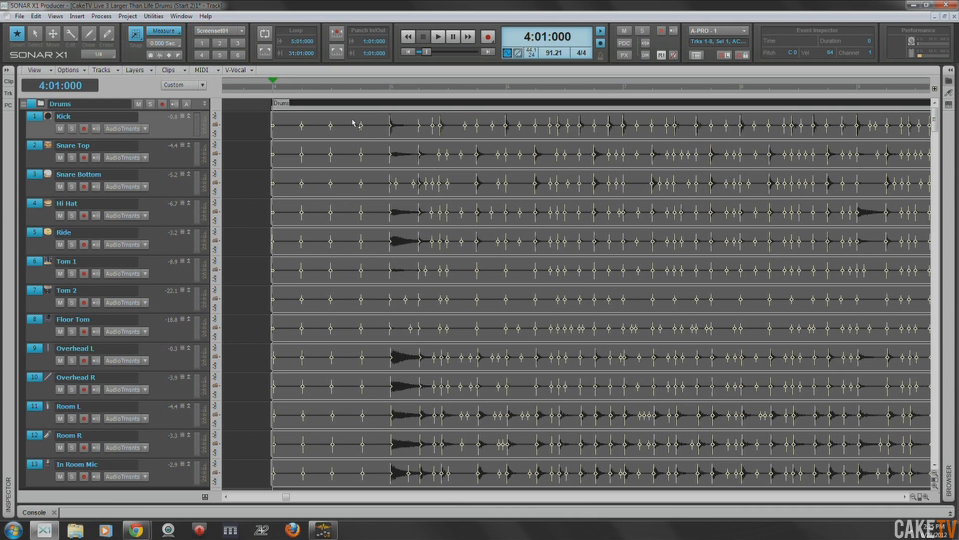
key(a)
drag(554, 306, 560, 245)
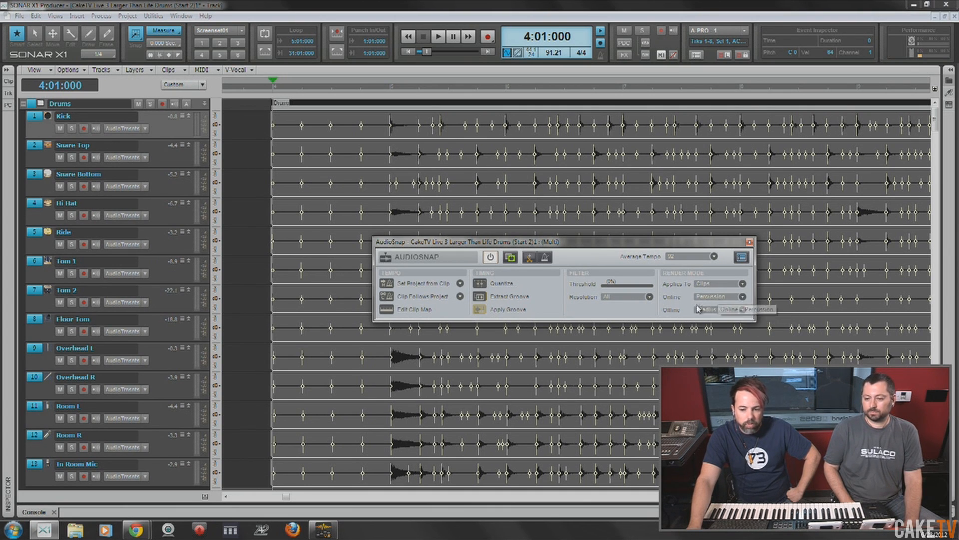
- Review the AudioSnap offline and online render mode choices and the AudioSnap options, keeping the current settings
click(743, 310)
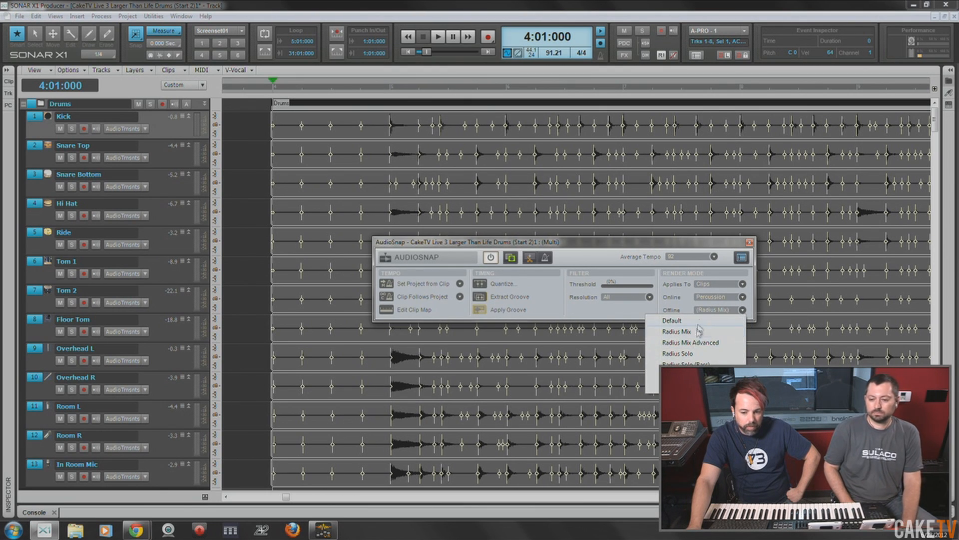
click(689, 241)
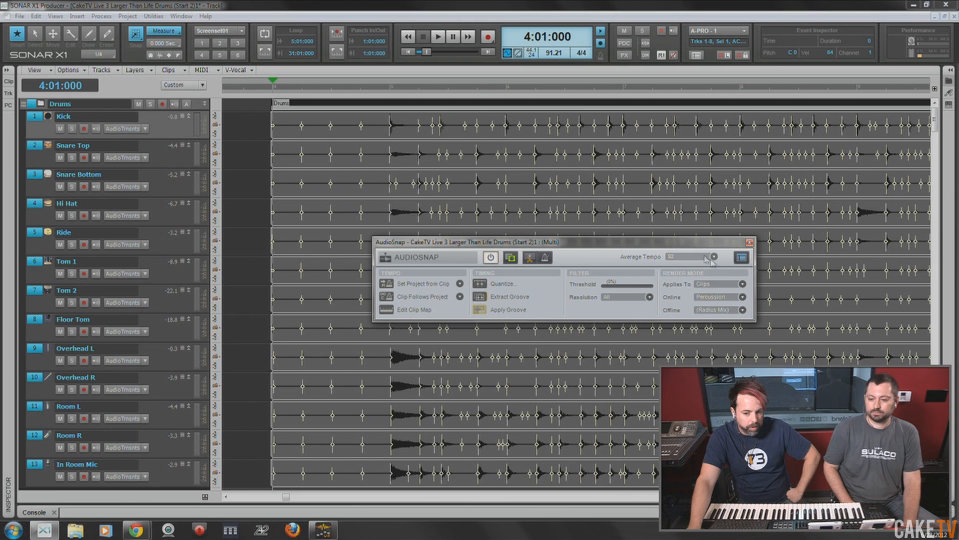
click(743, 298)
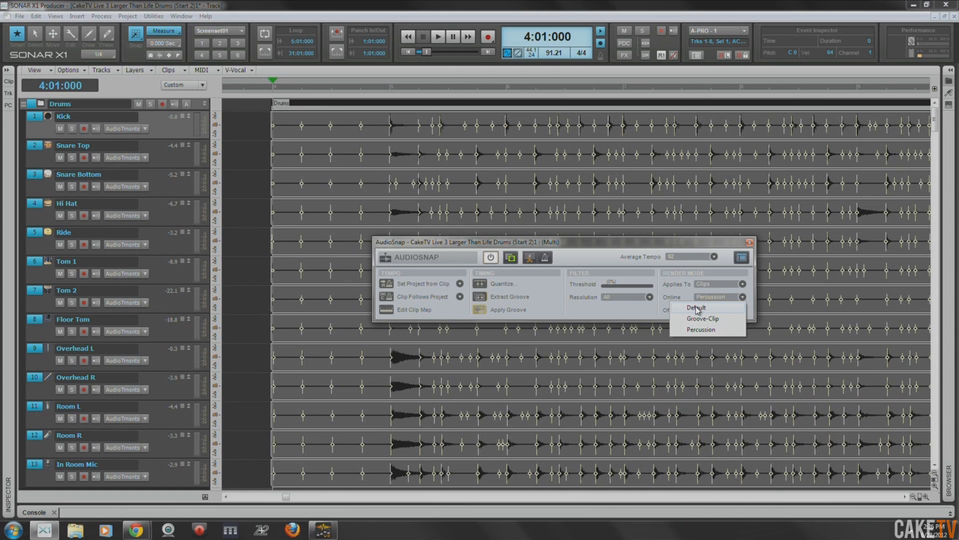
click(692, 248)
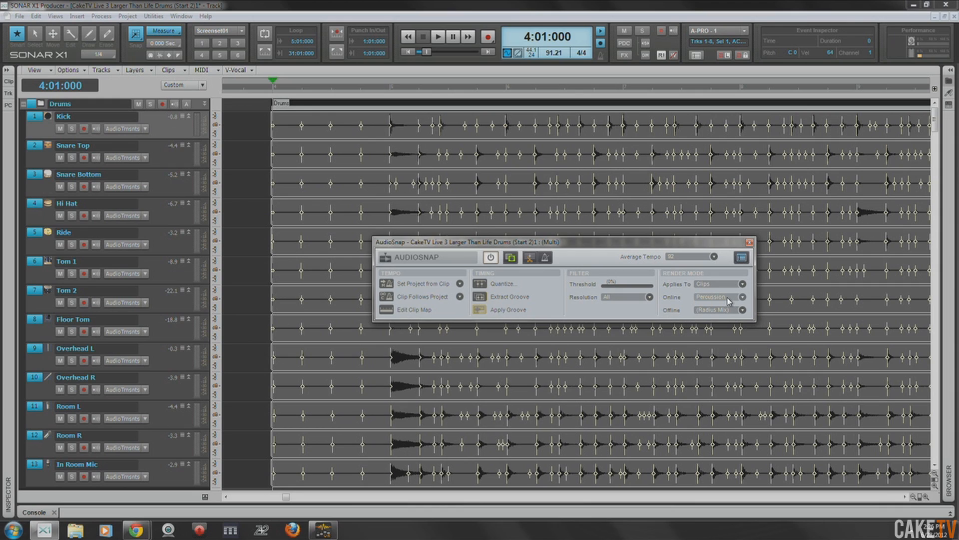
click(742, 257)
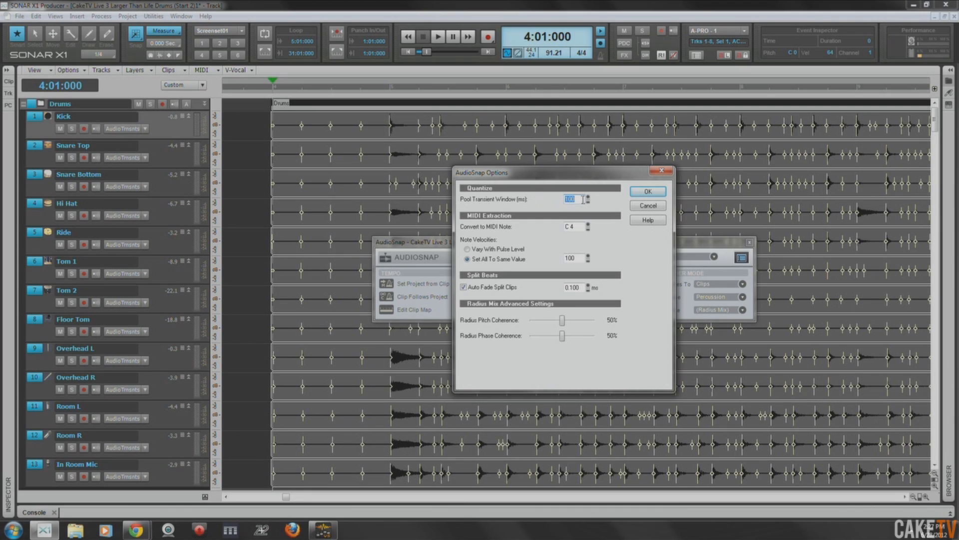
click(652, 192)
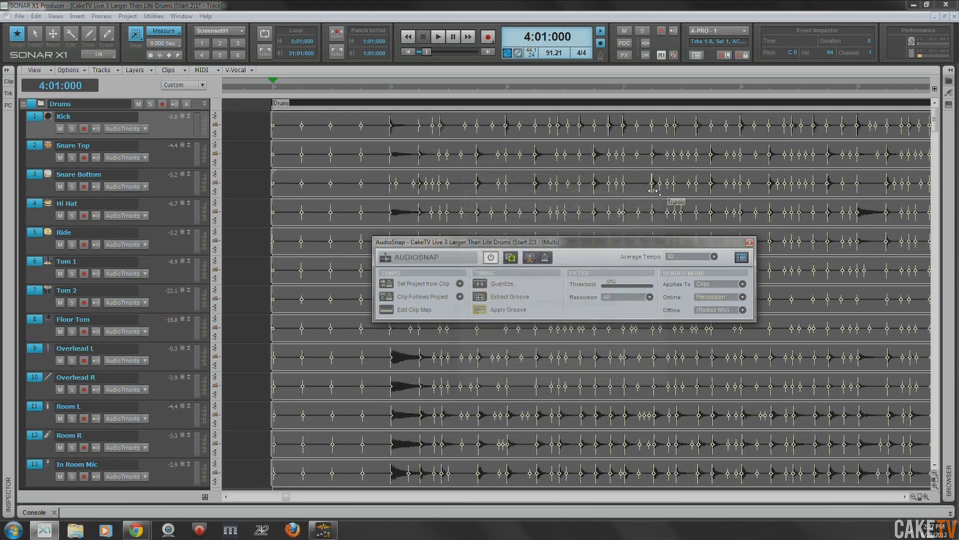
- Move the playhead to 5:01:000 and set the snap resolution to 1/4 notes
drag(574, 247, 704, 293)
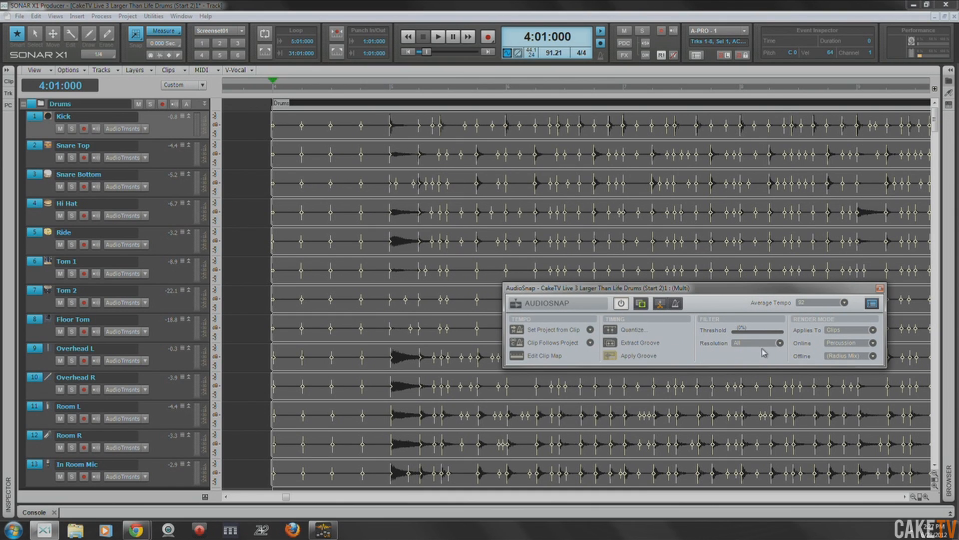
click(393, 90)
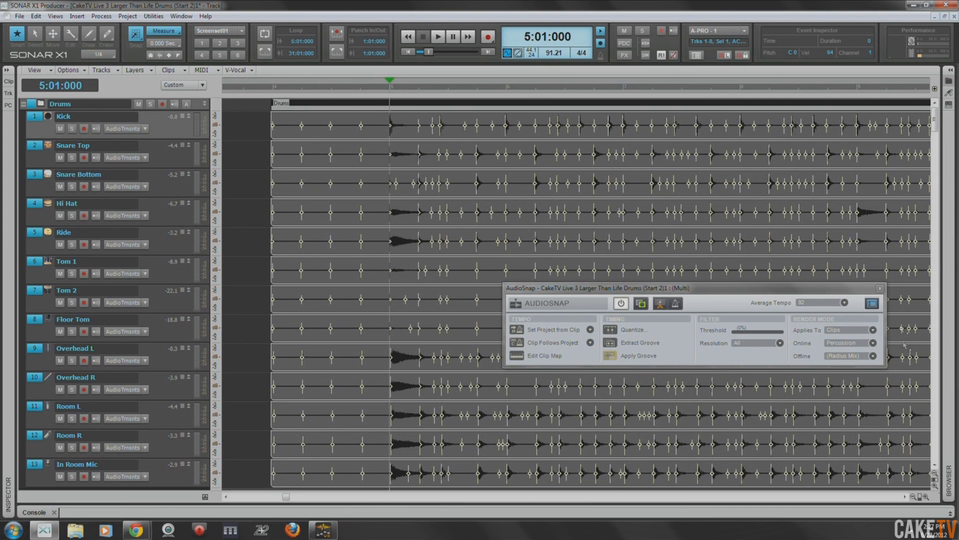
drag(920, 497, 849, 476)
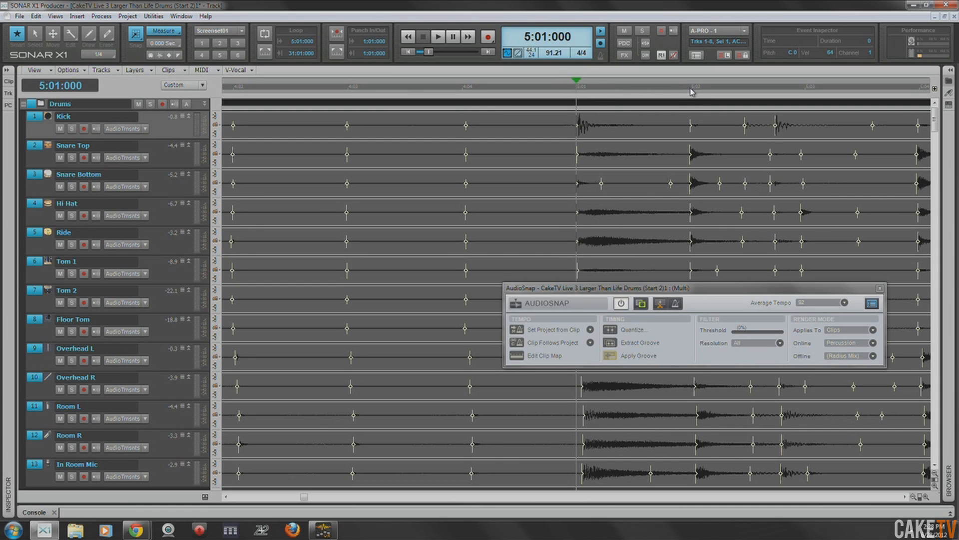
click(176, 33)
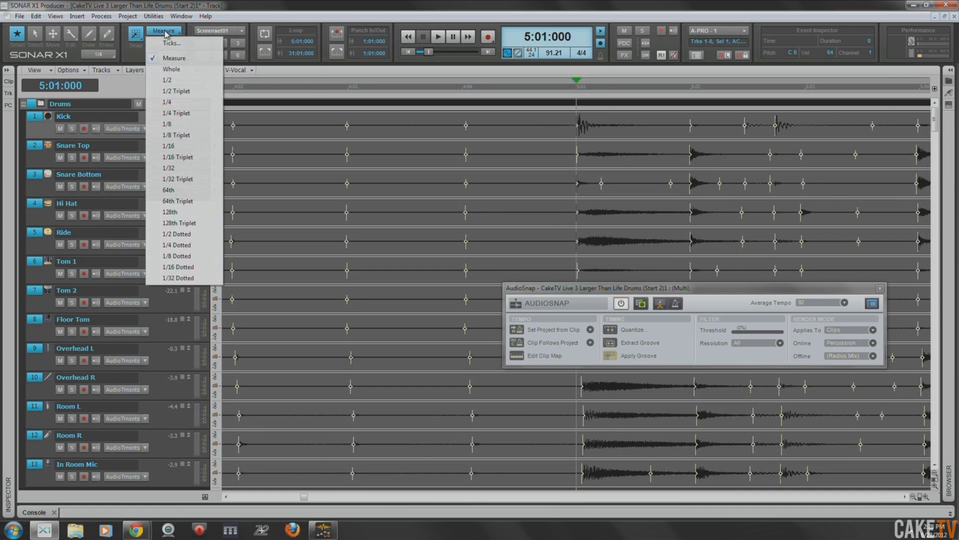
click(176, 106)
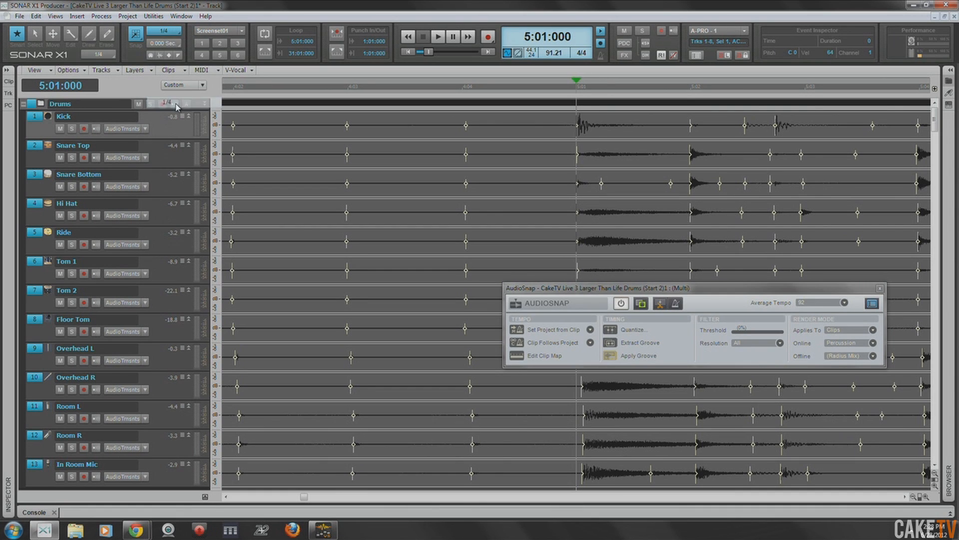
- Line up the snare hit's transient with 5:02:000 across all the drum tracks
click(691, 88)
drag(730, 298, 307, 189)
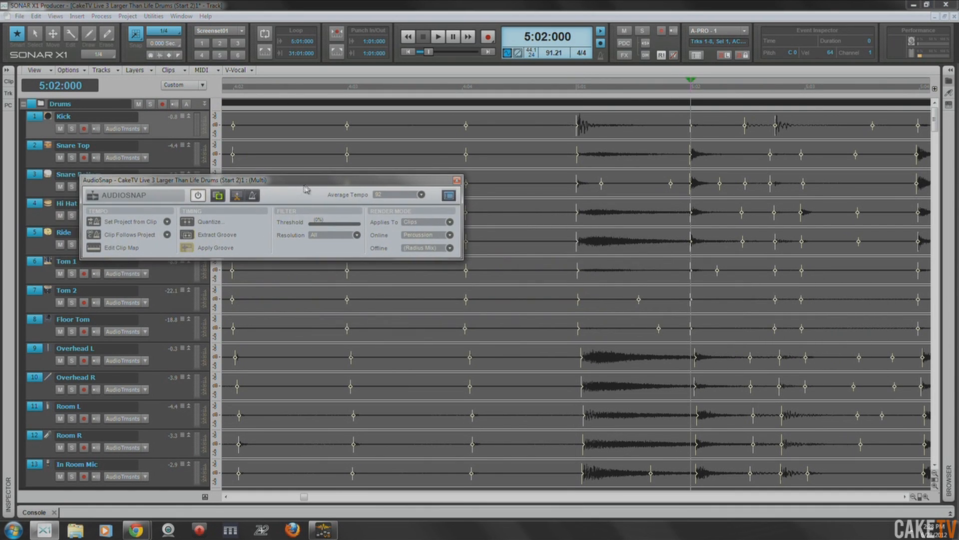
click(690, 159)
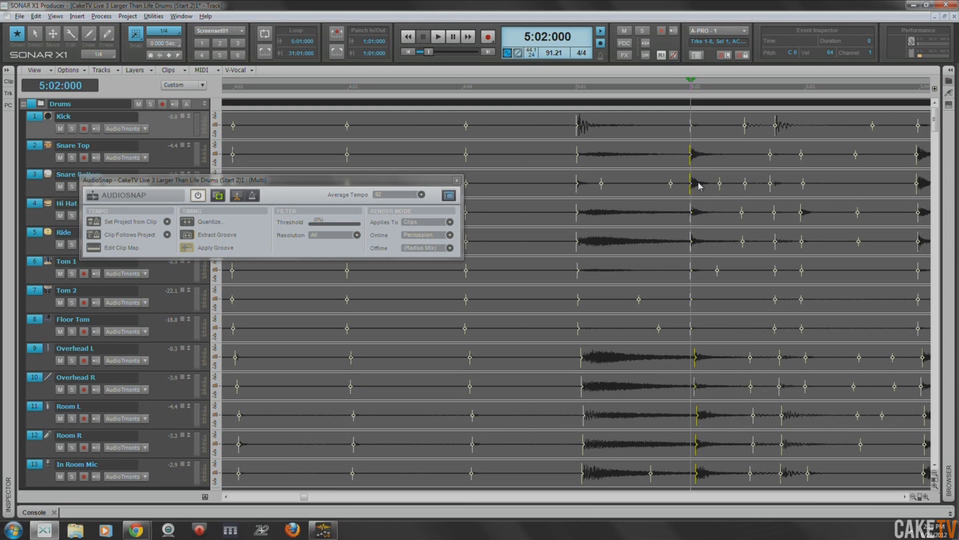
scroll(699, 185, up, 2)
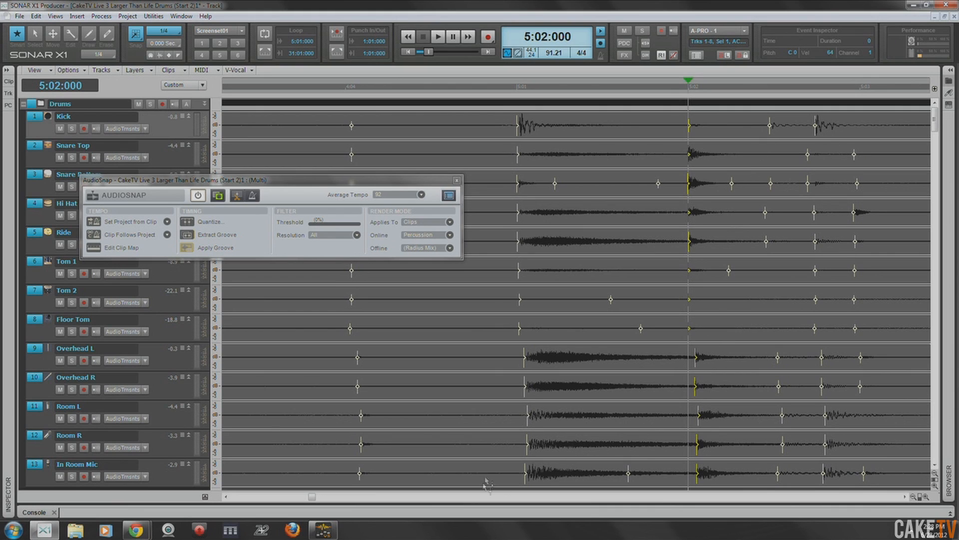
scroll(656, 394, left, 1)
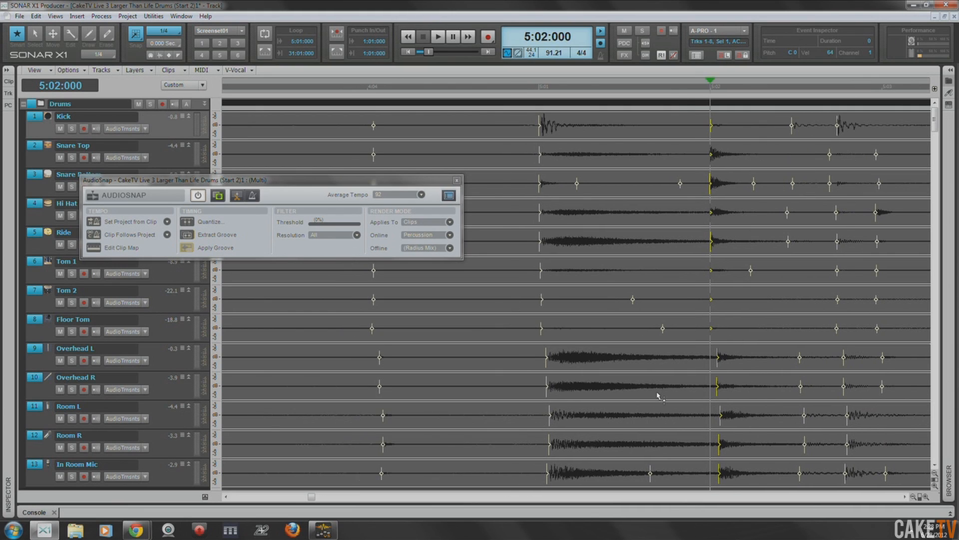
- Check the hits at 5:03:000, and stretch the following snare transient to 5:04:000 across the drum tracks
scroll(658, 396, right, 2)
scroll(658, 396, right, 6)
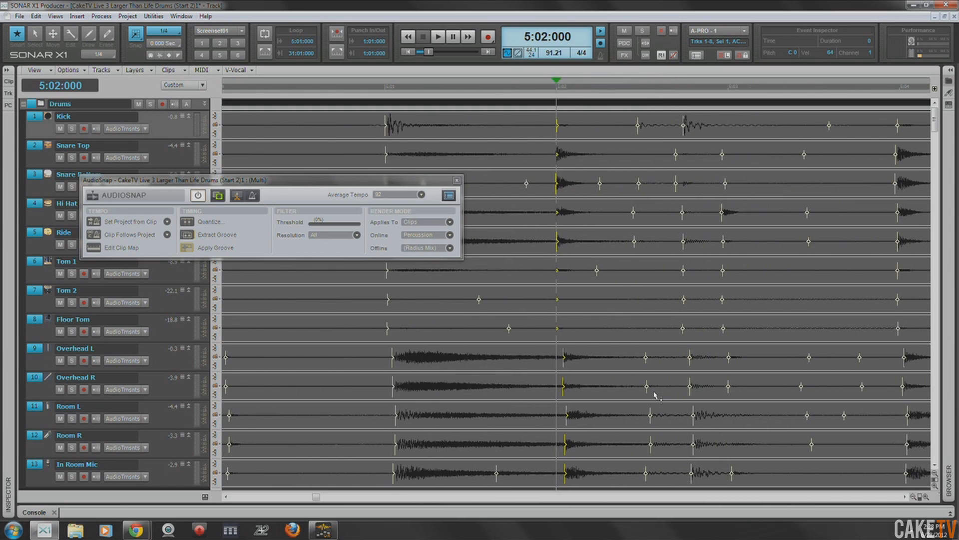
scroll(655, 395, right, 1)
click(685, 88)
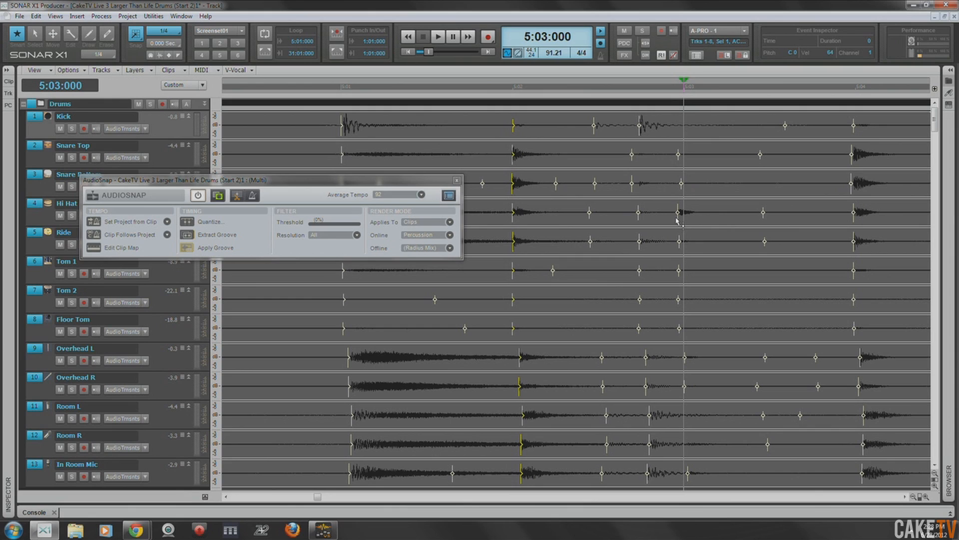
click(856, 93)
click(850, 162)
drag(850, 162, 856, 162)
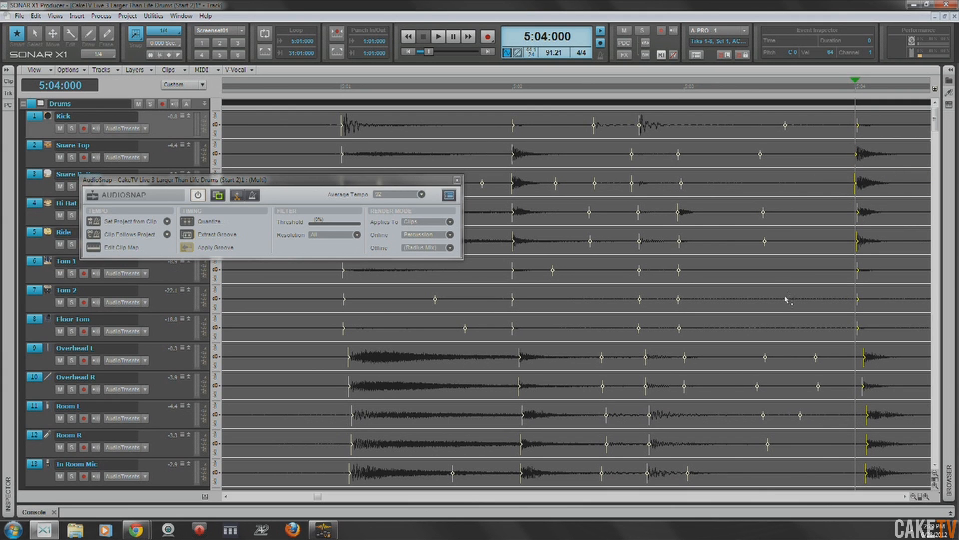
- Stretch the kick transient at the start of measure 6 to 6:01:000 across the drum tracks
scroll(776, 308, right, 5)
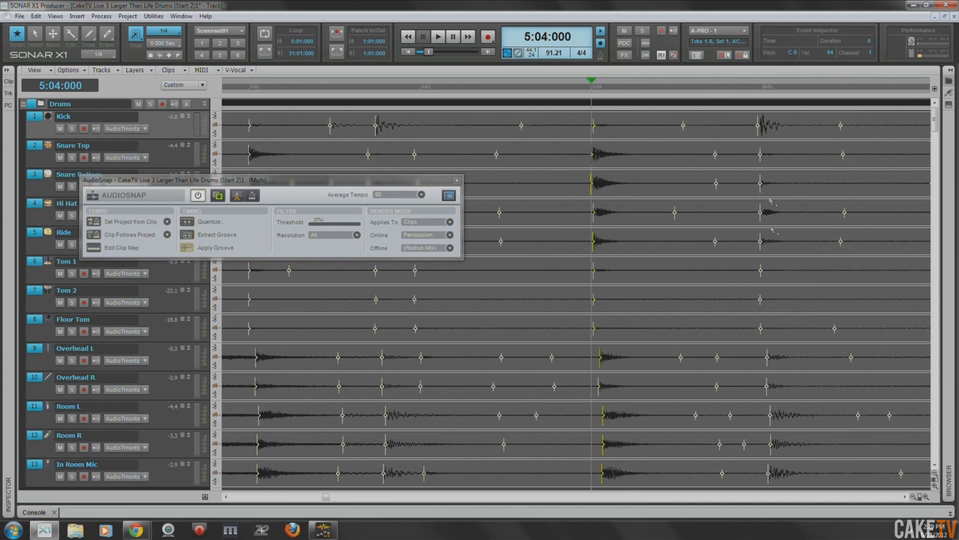
click(764, 88)
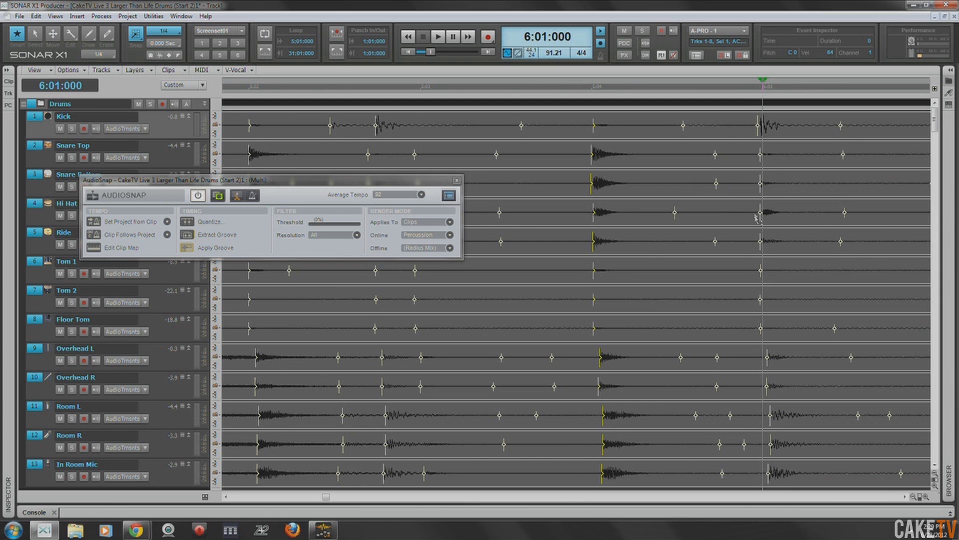
click(760, 139)
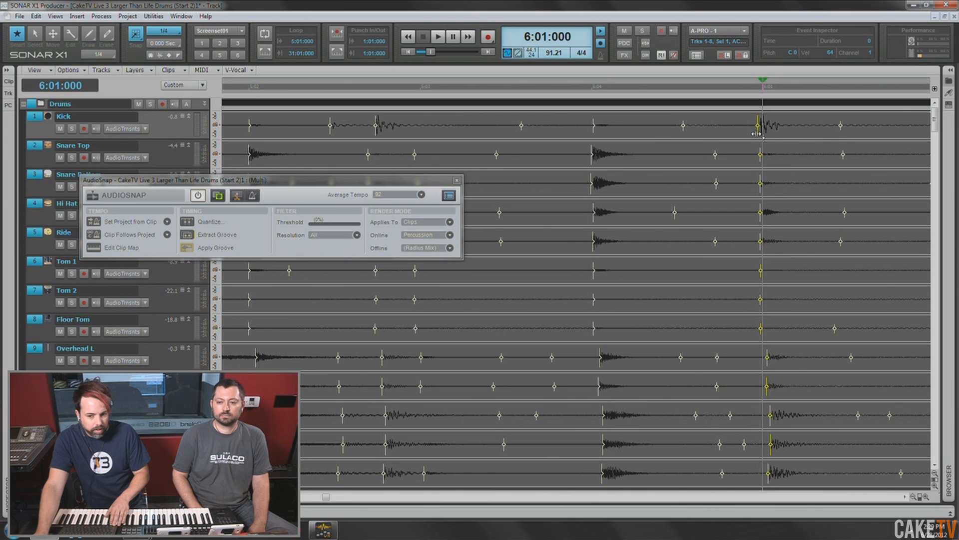
drag(757, 134, 761, 132)
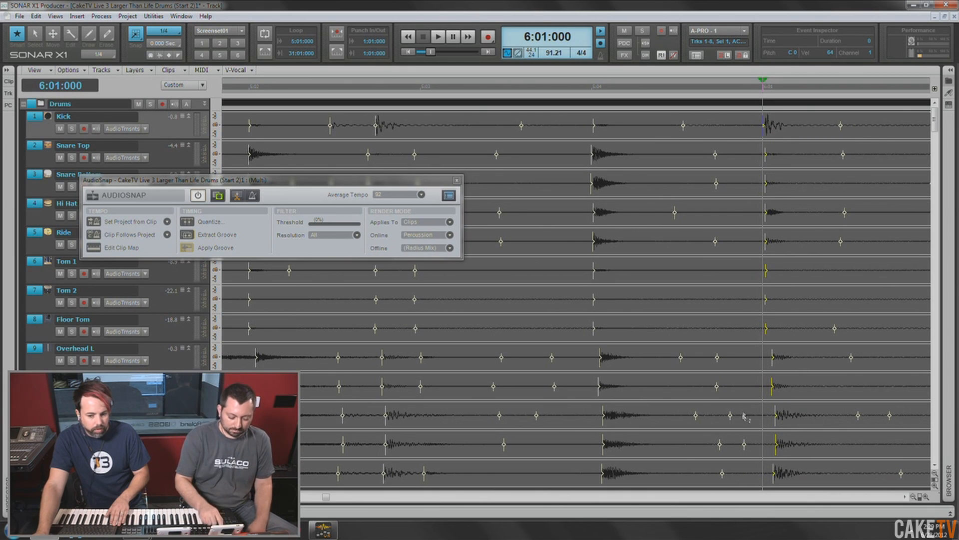
- Align the snare transient with 6:02:000 across the drum tracks
scroll(746, 416, right, 4)
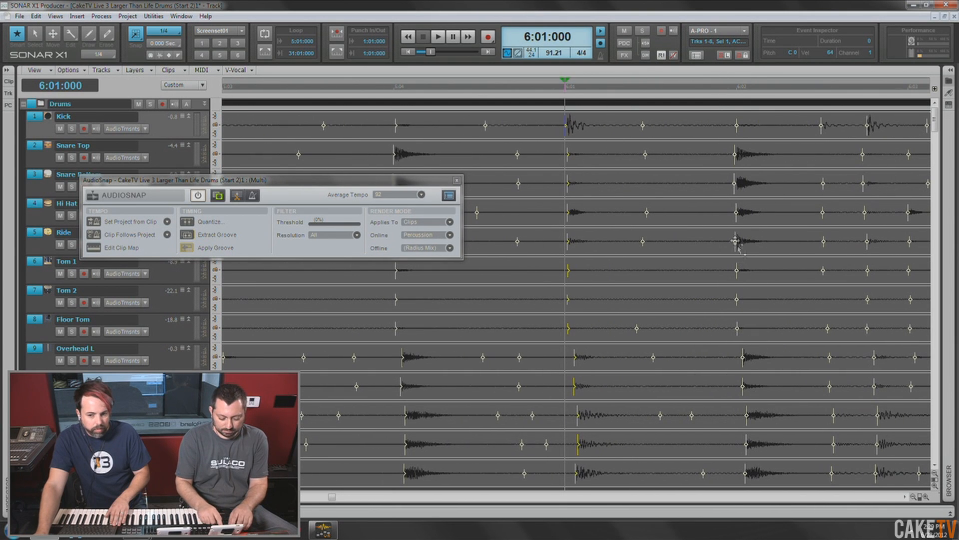
click(736, 86)
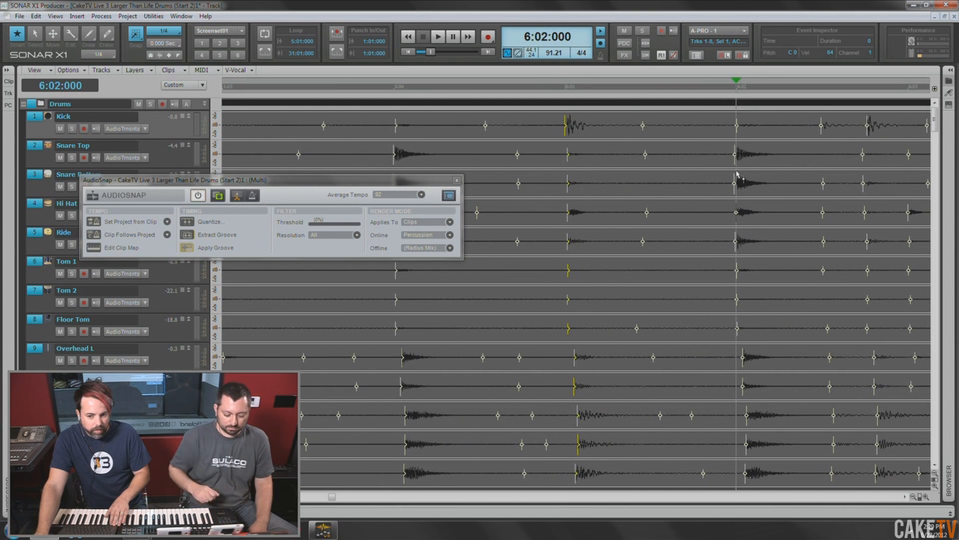
click(737, 156)
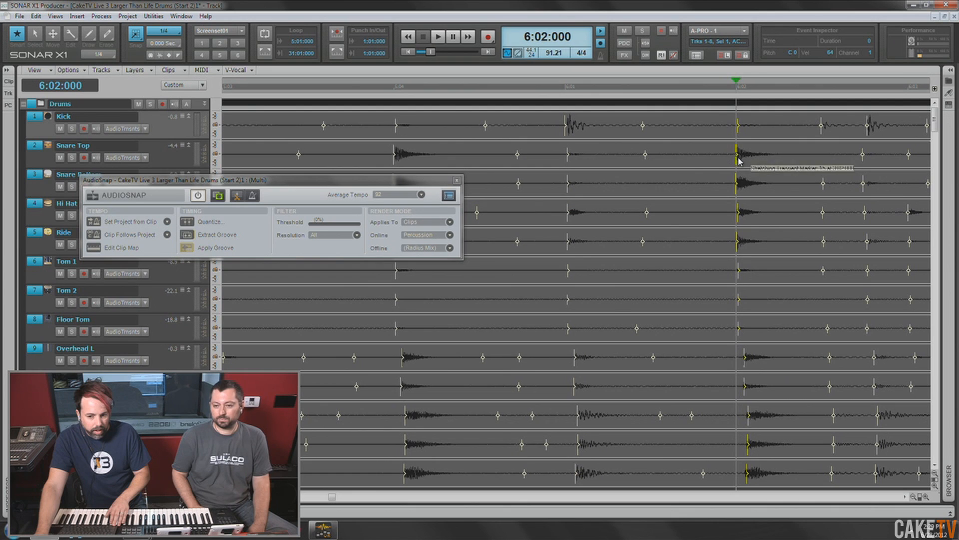
scroll(792, 190, down, 1)
scroll(793, 193, up, 1)
- Check the hits at 6:03:000, and stretch the next snare transient to 6:04:000 across the drum tracks
scroll(779, 199, right, 3)
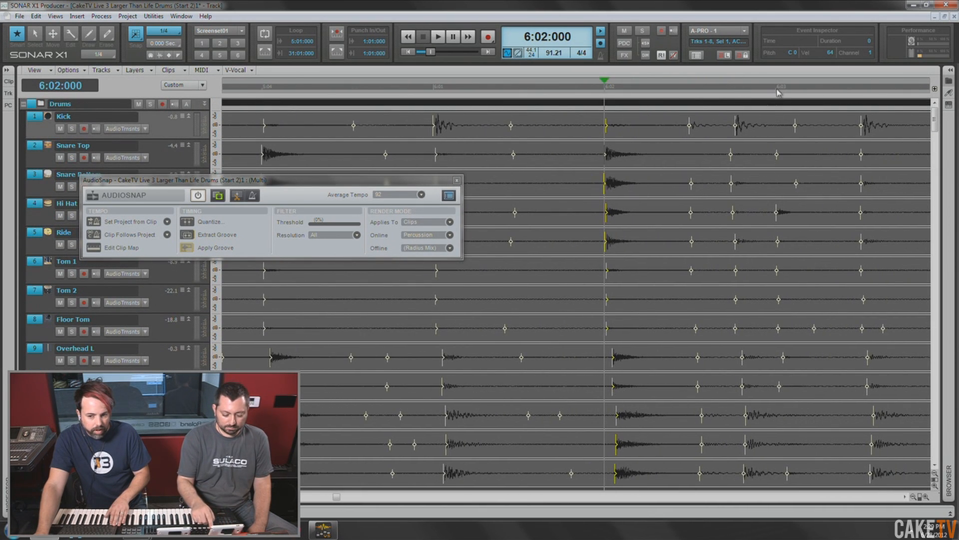
click(777, 89)
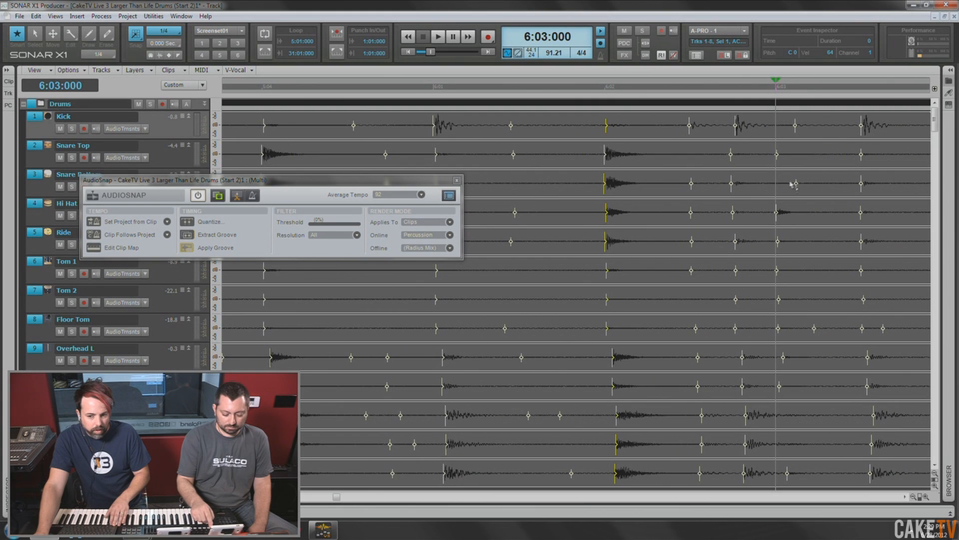
scroll(792, 212, right, 4)
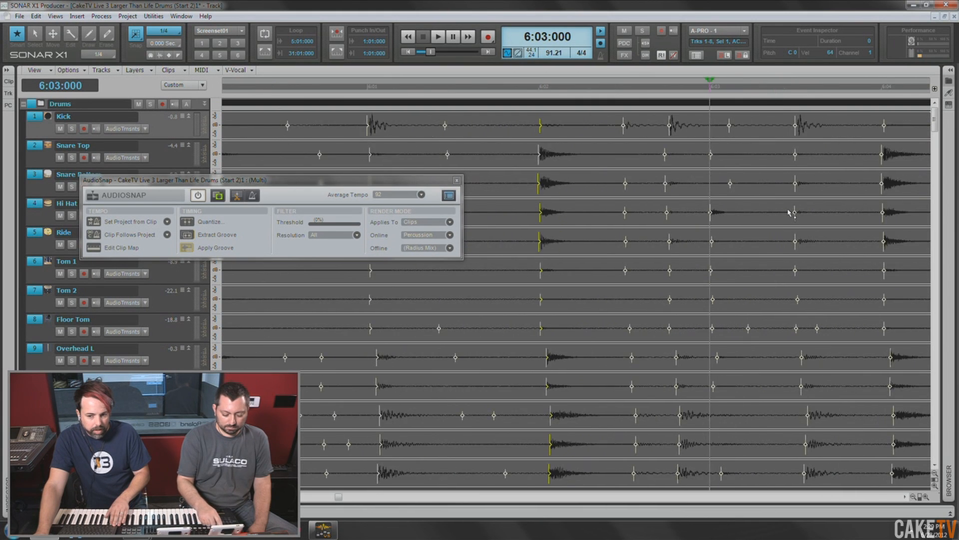
click(774, 90)
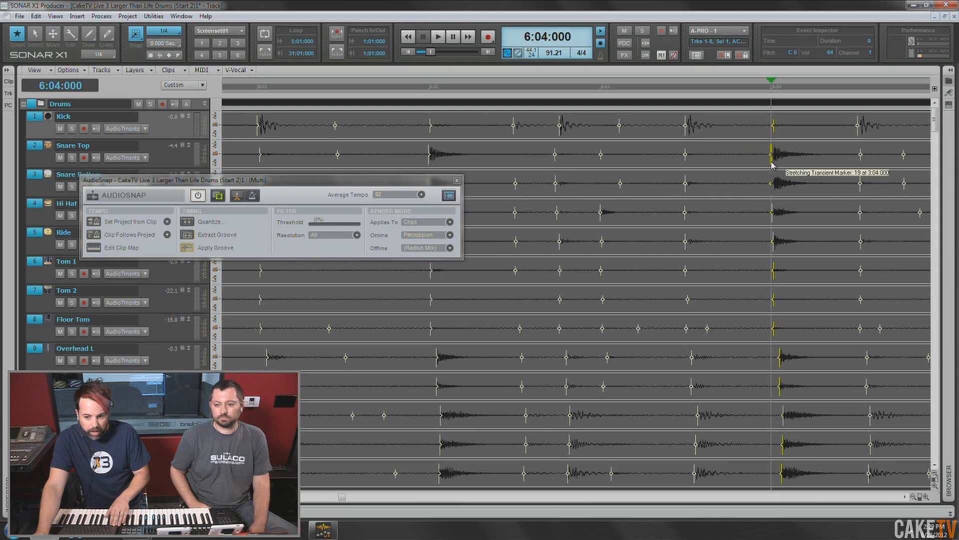
- Stretch the kick transient at the start of measure 7 to 7:01:000 across the drum tracks
scroll(788, 274, right, 5)
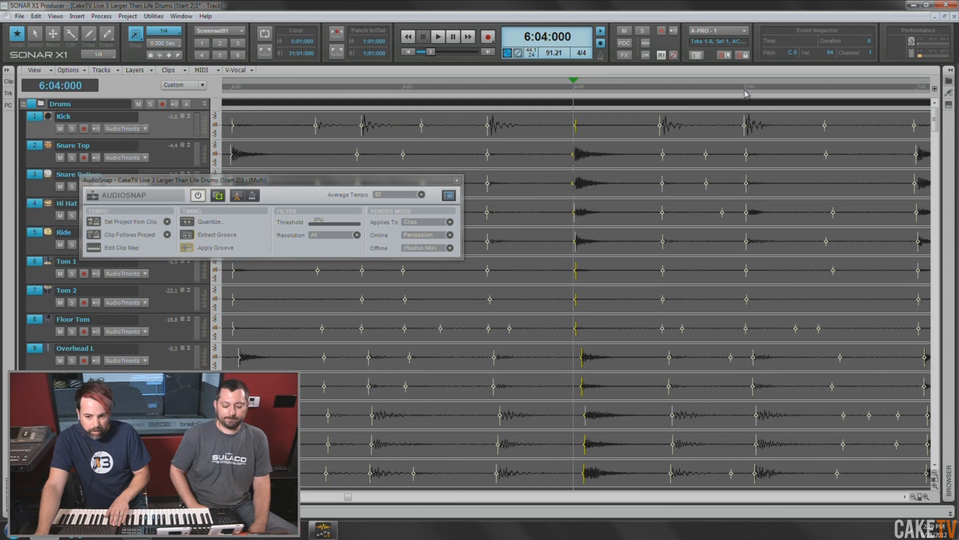
click(746, 92)
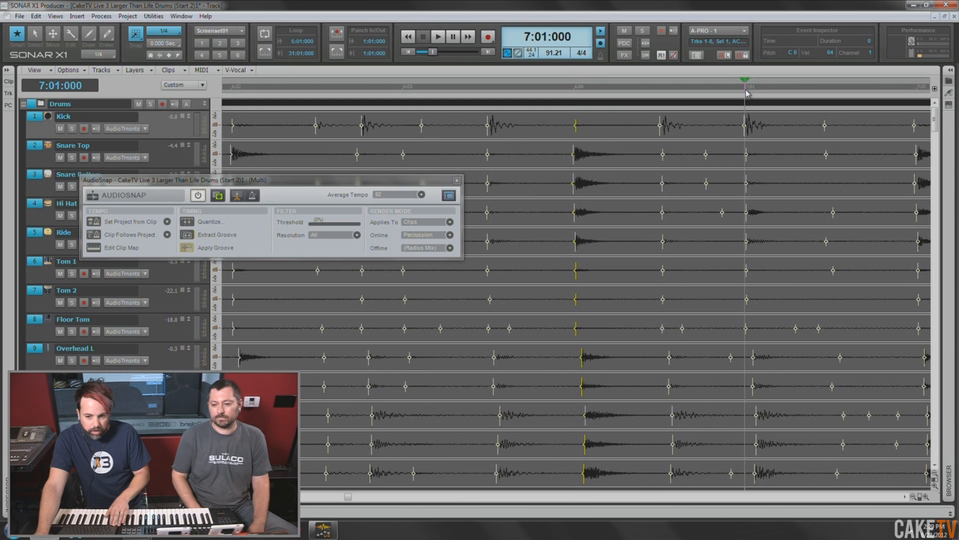
click(744, 132)
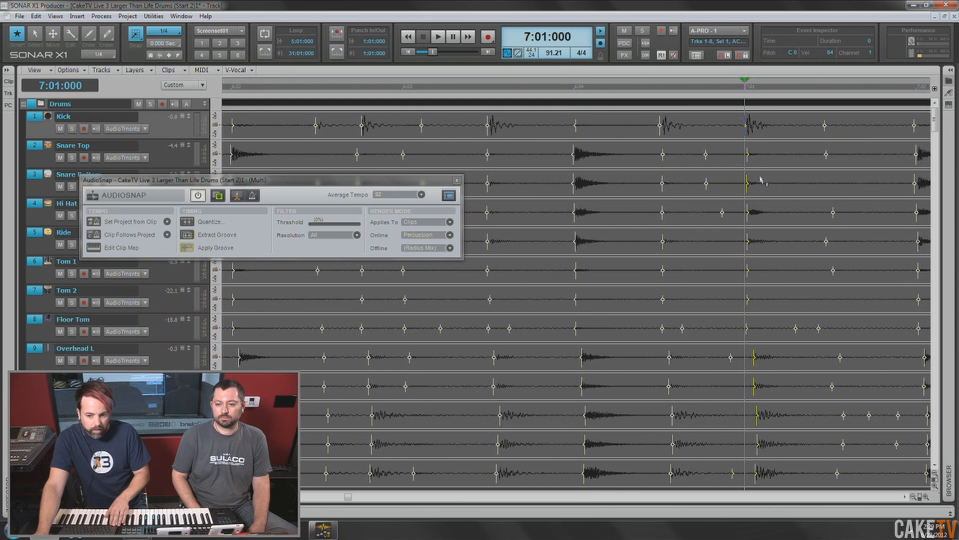
- Stretch the next snare transient to 7:02:000 across the drum tracks
scroll(758, 187, right, 1)
scroll(758, 187, right, 5)
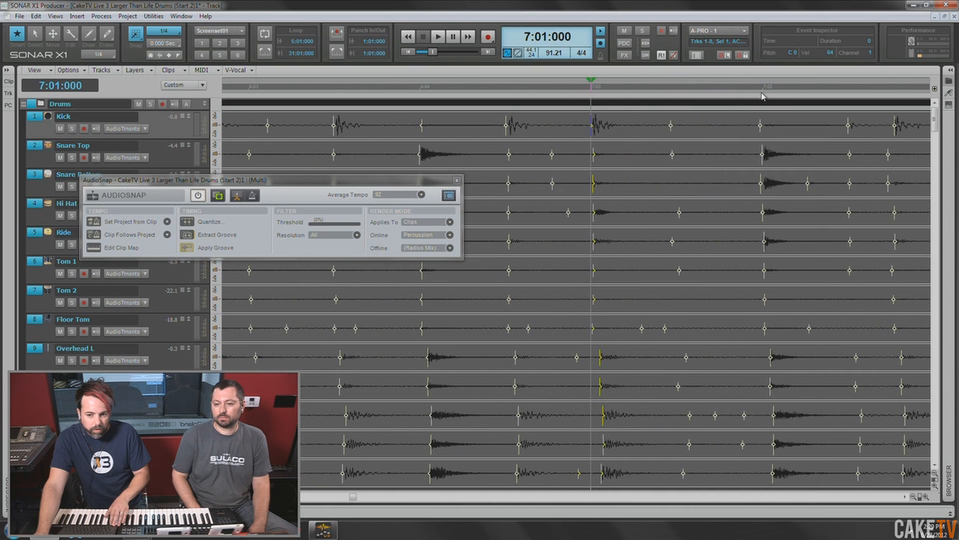
click(763, 94)
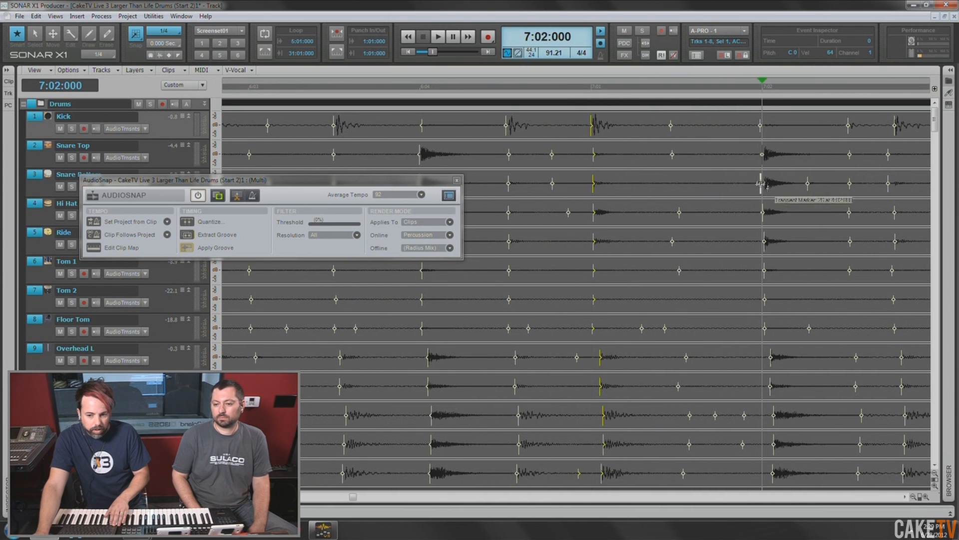
scroll(777, 188, right, 2)
scroll(778, 191, right, 1)
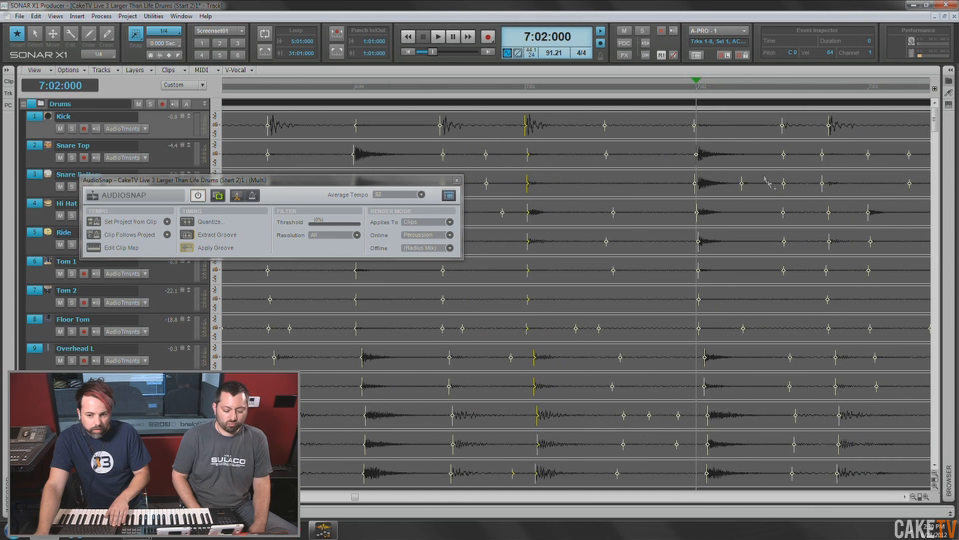
click(696, 159)
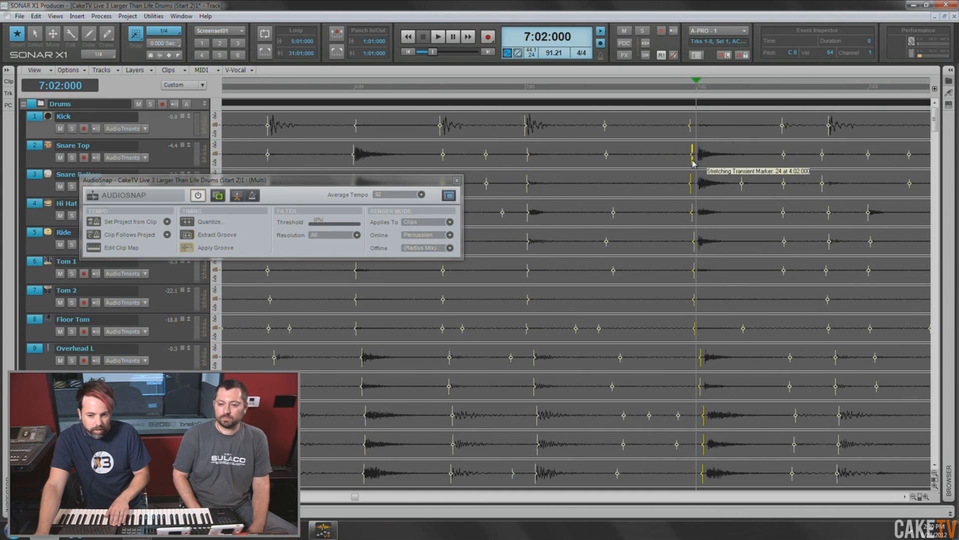
- Check the hits at 7:03:000, 7:04:000 and 8:01:000, and stretch the following snare transient to 8:02:000 across the drum tracks
click(868, 89)
scroll(815, 205, right, 5)
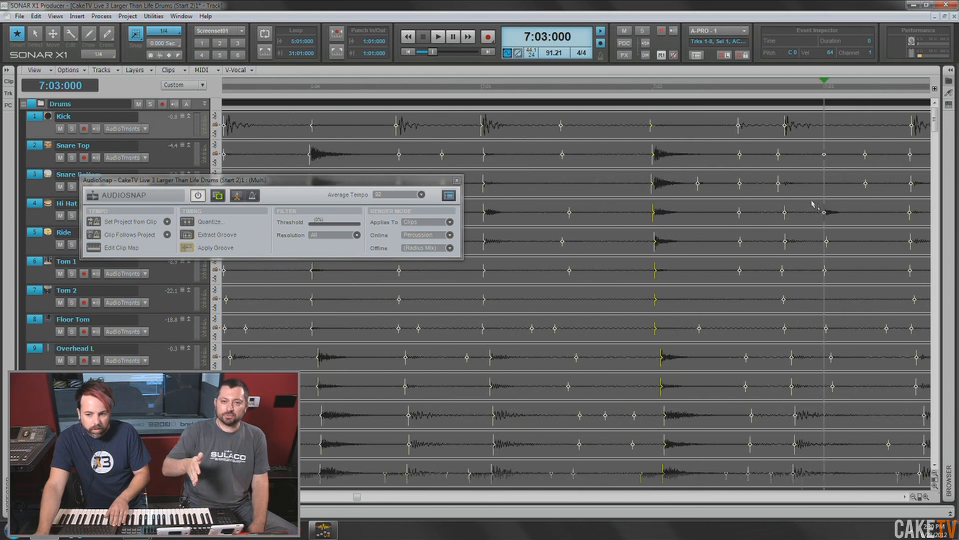
click(801, 88)
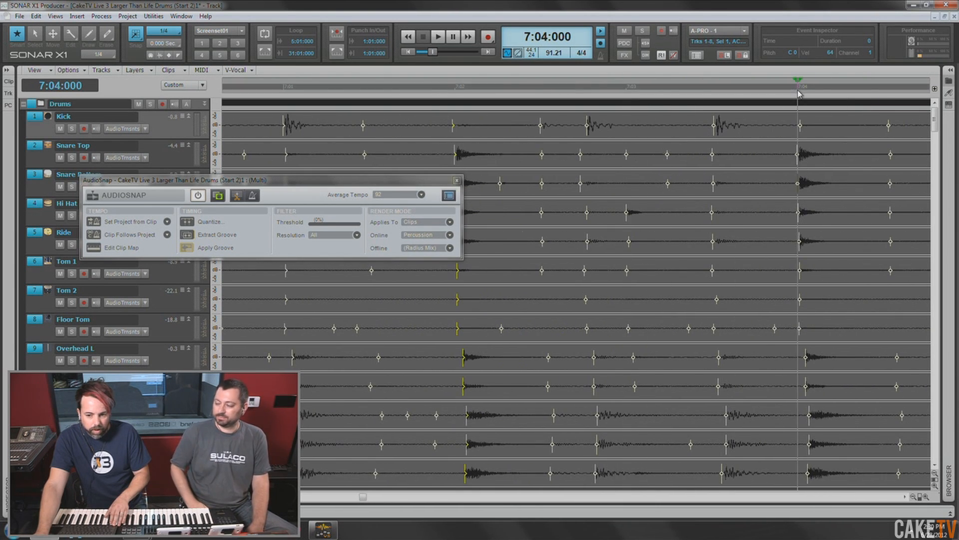
scroll(807, 153, right, 3)
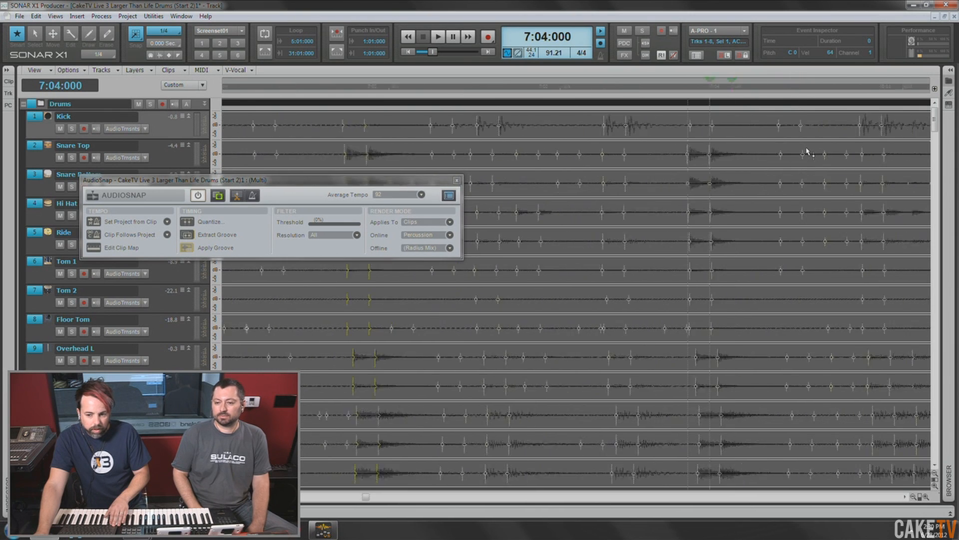
click(773, 90)
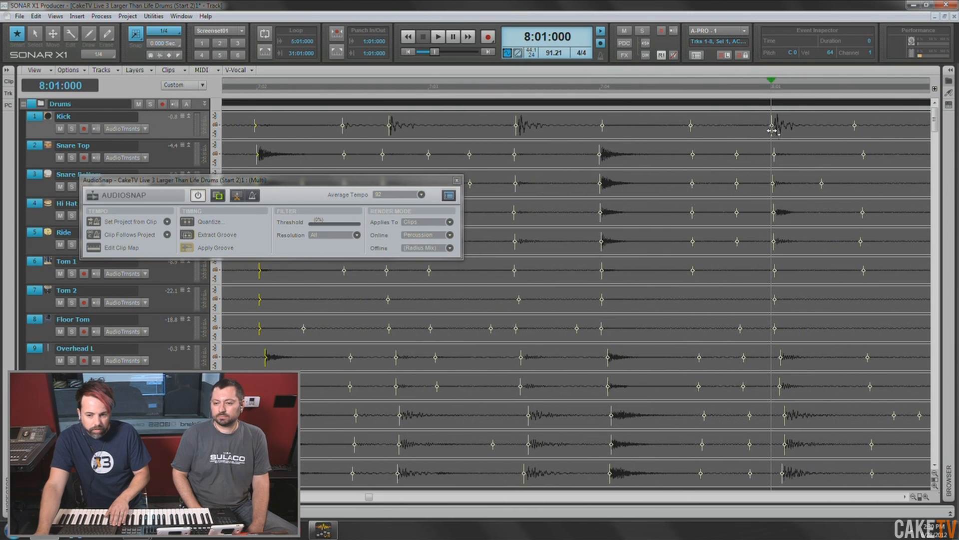
scroll(782, 102, right, 1)
scroll(782, 103, right, 3)
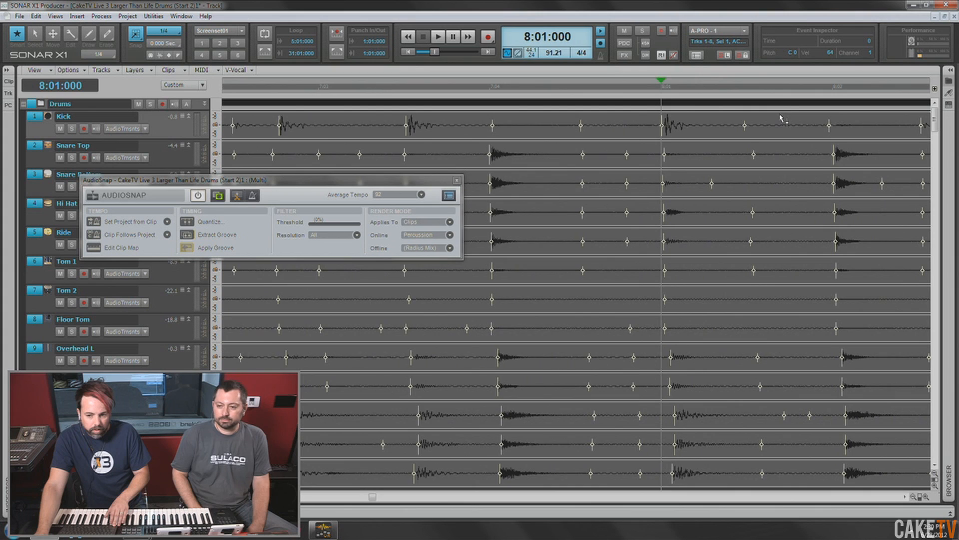
click(702, 91)
double_click(702, 159)
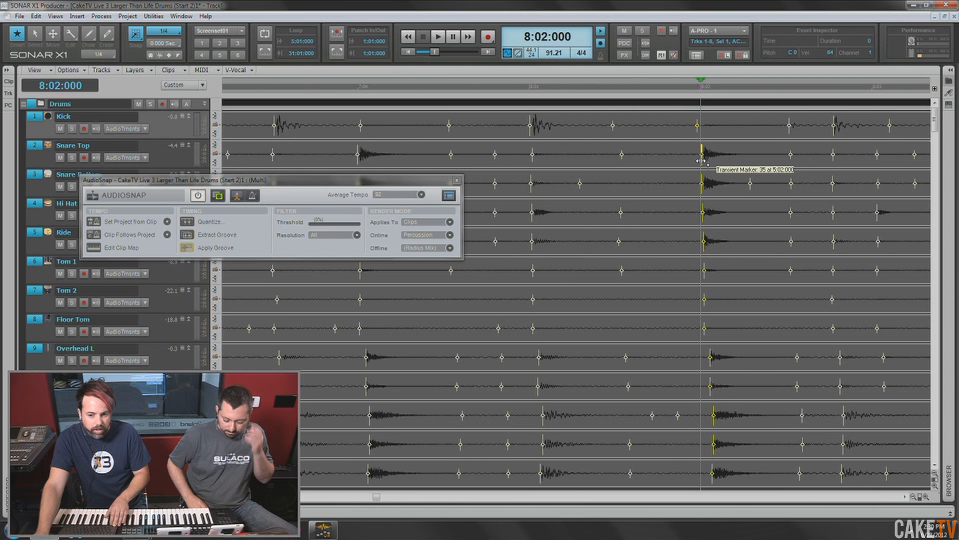
drag(702, 161, 699, 164)
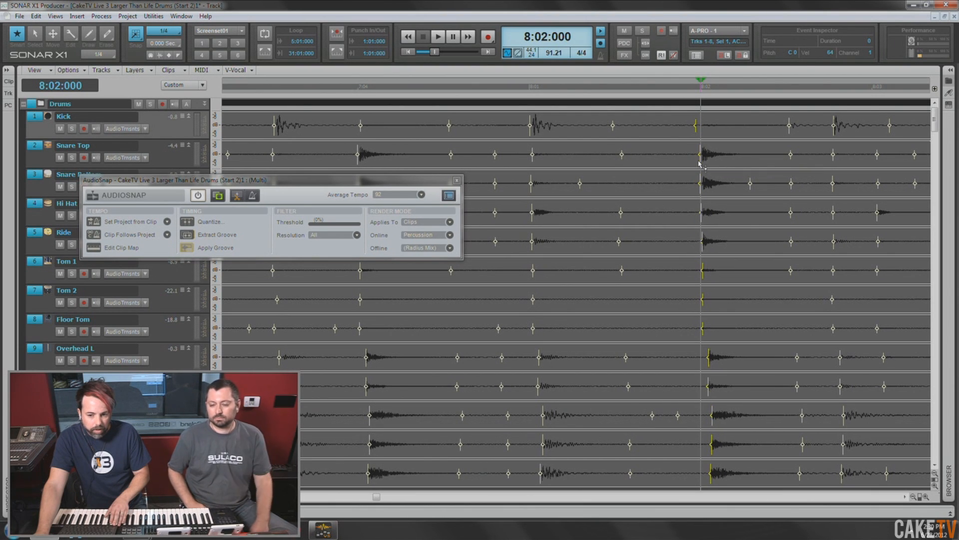
- Check the hits at 8:03:000, and stretch the next snare transient to 8:04:000 across the drum tracks
scroll(776, 150, right, 6)
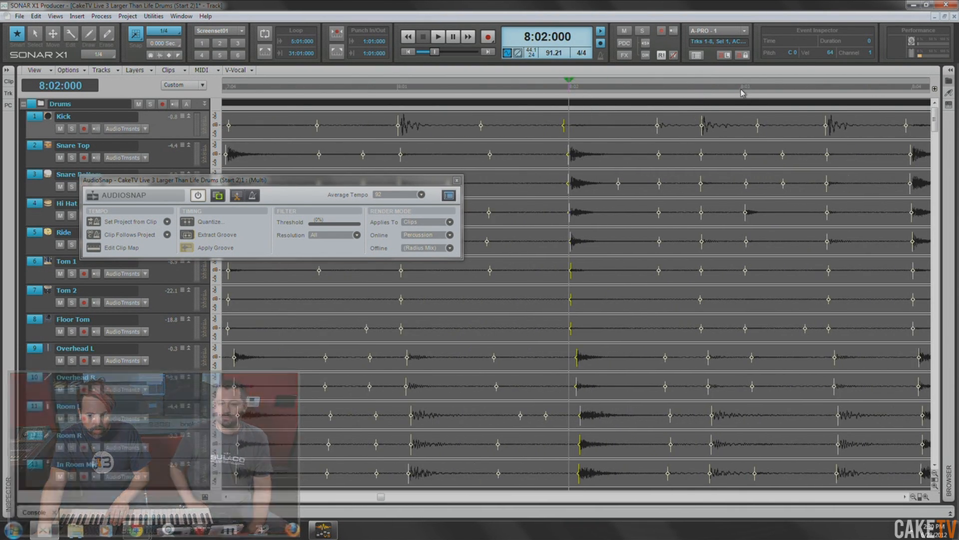
click(740, 89)
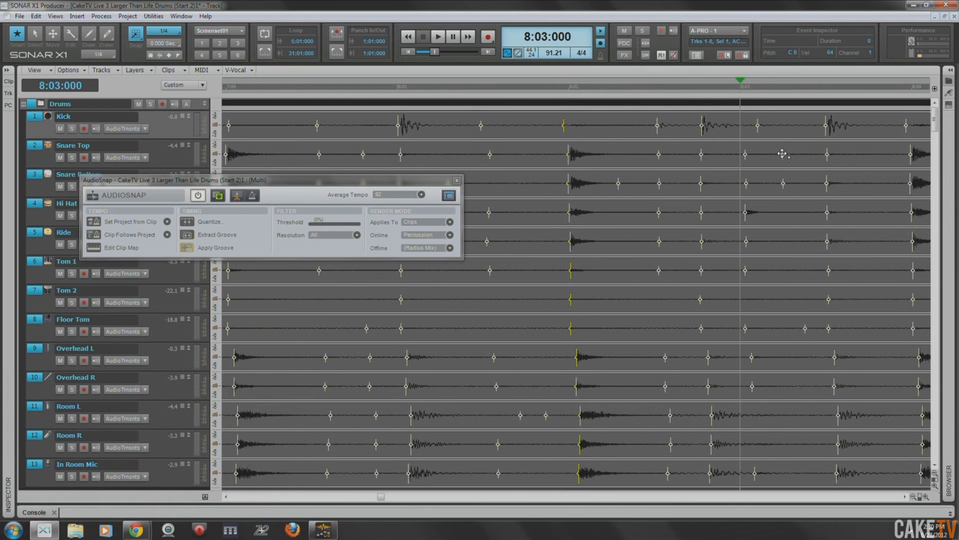
scroll(782, 156, right, 7)
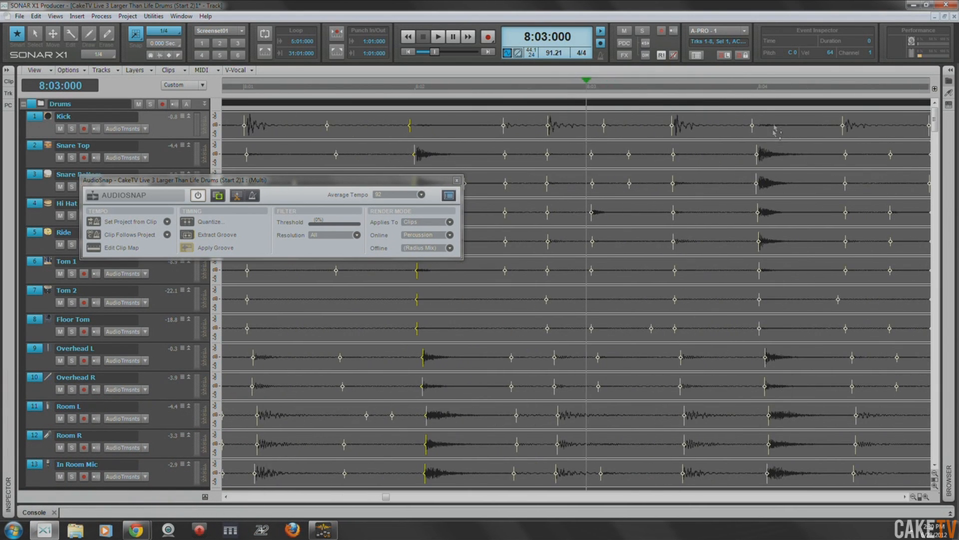
click(759, 89)
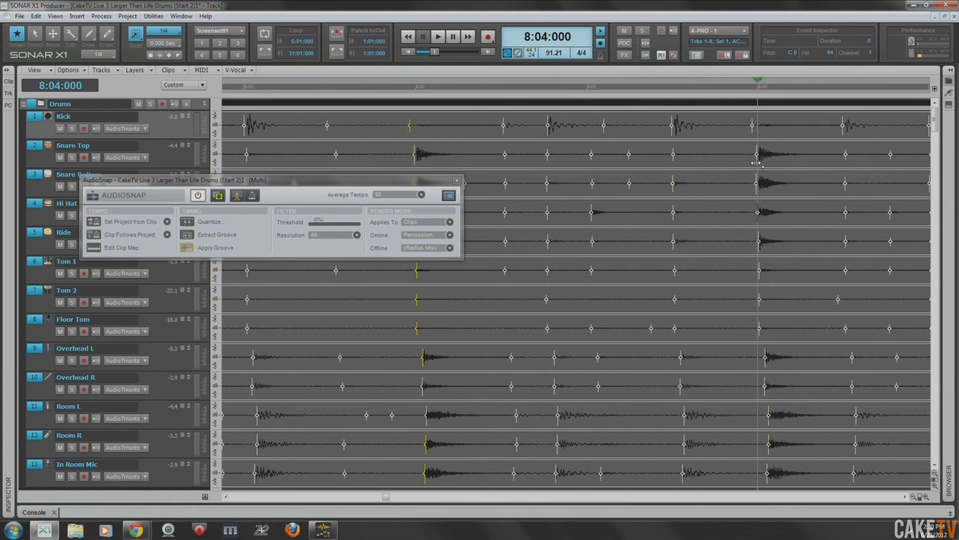
click(756, 163)
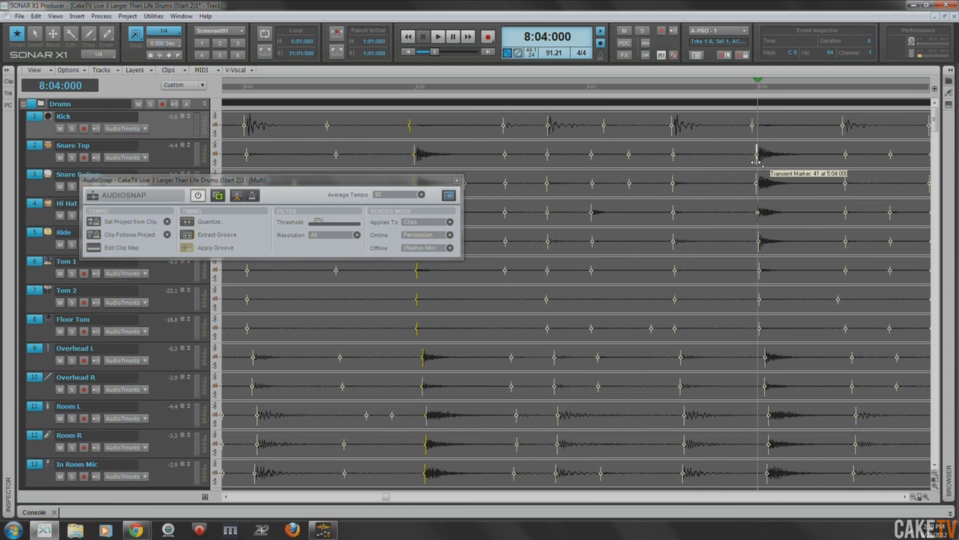
drag(757, 162, 757, 162)
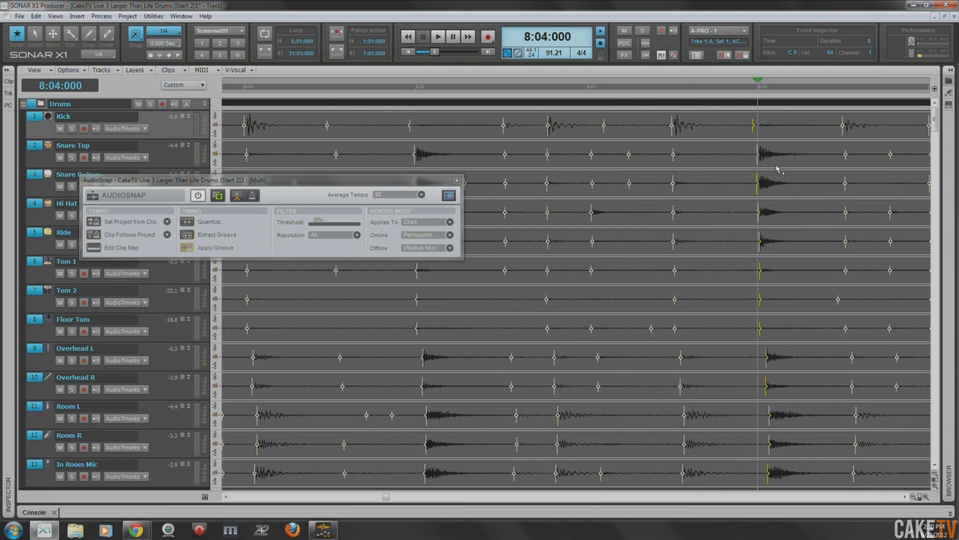
- Stretch the kick transient at the start of measure 9 to 9:01:000 across the drum tracks
scroll(777, 167, right, 8)
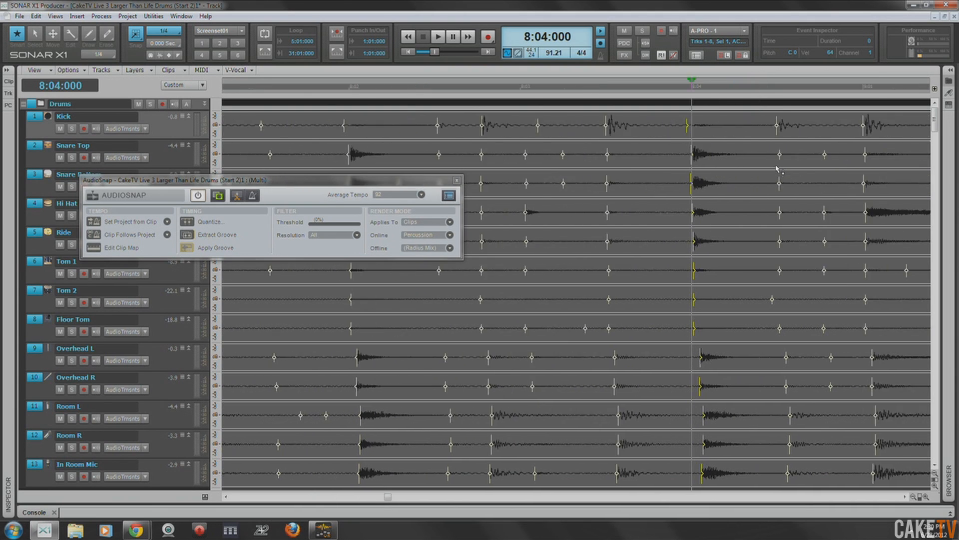
click(756, 90)
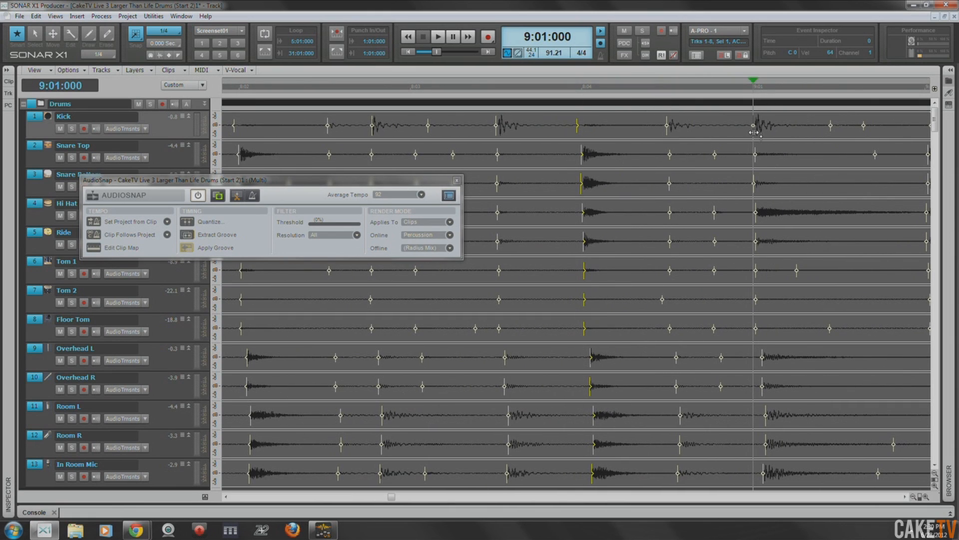
click(754, 126)
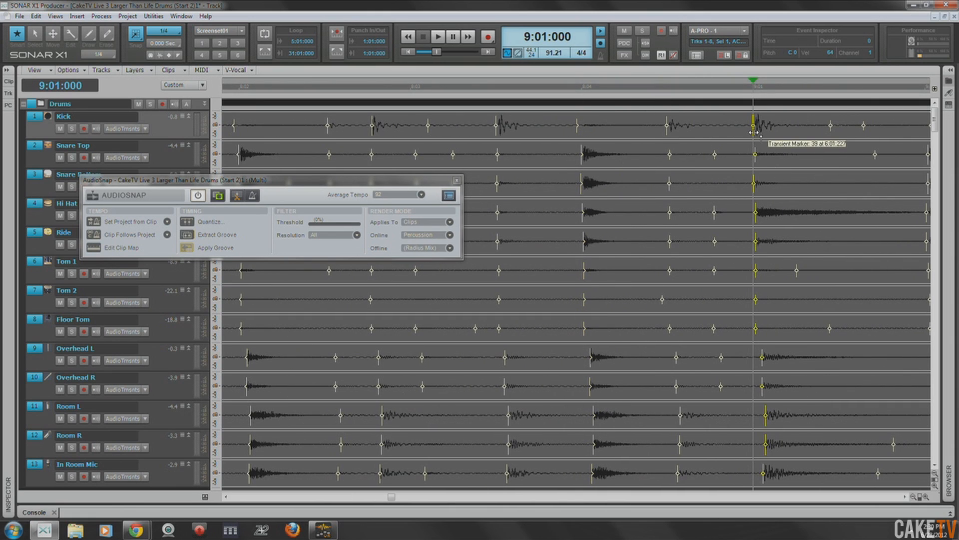
drag(754, 132, 754, 133)
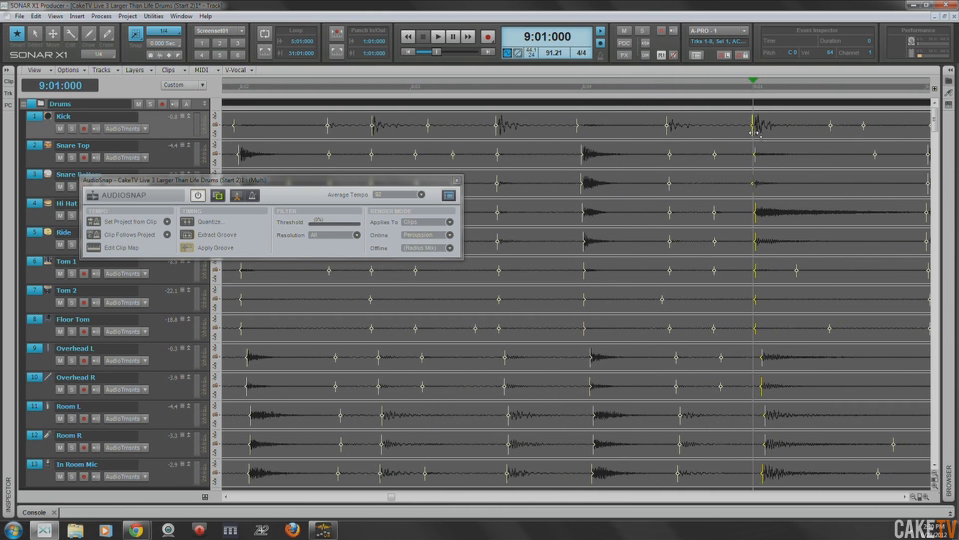
- Stretch the first snare transient of measure 9 to 9:02:000 across the drum tracks
scroll(768, 146, right, 7)
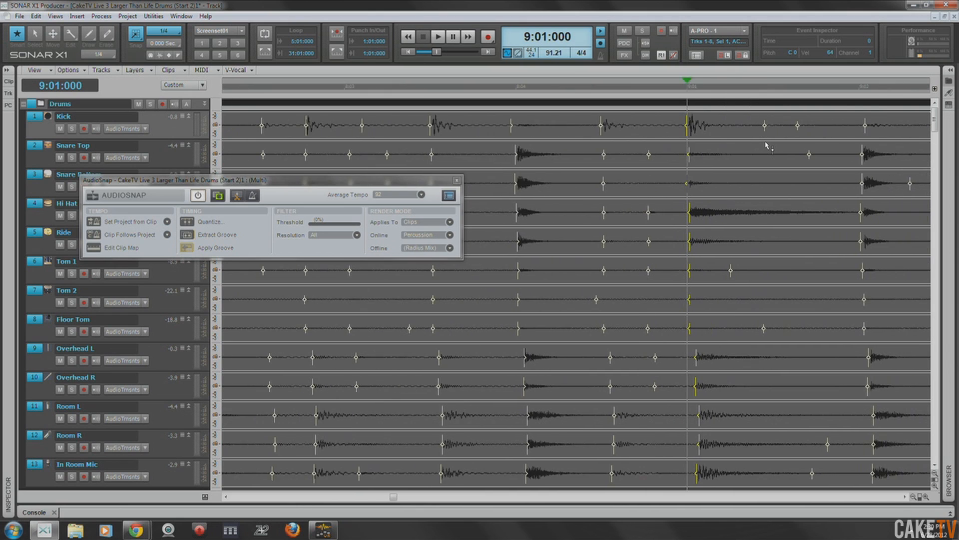
click(773, 90)
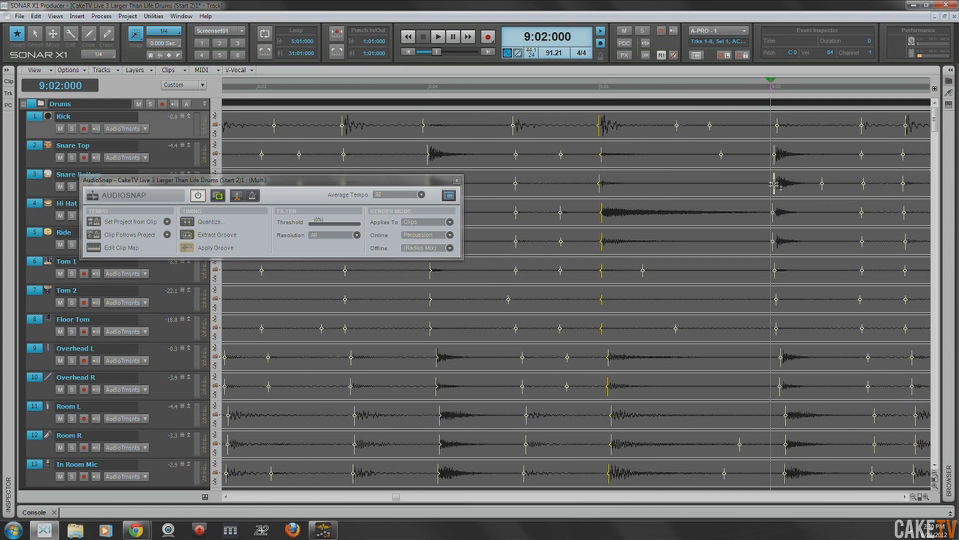
click(774, 160)
drag(773, 163, 772, 162)
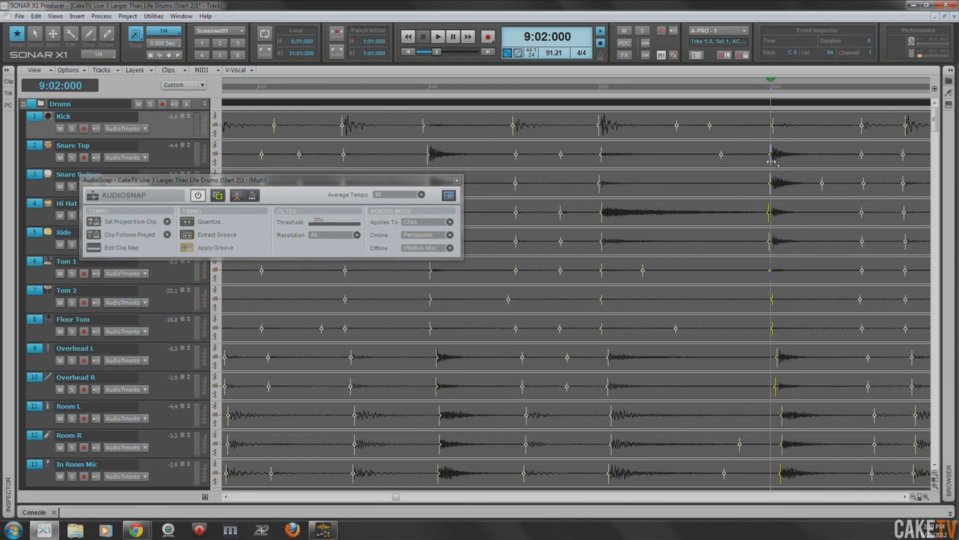
- Stretch the second main snare transient of measure 9 to 9:04:000 across the drum tracks
scroll(749, 217, down, 1)
scroll(750, 216, up, 1)
scroll(750, 216, right, 3)
scroll(749, 215, right, 2)
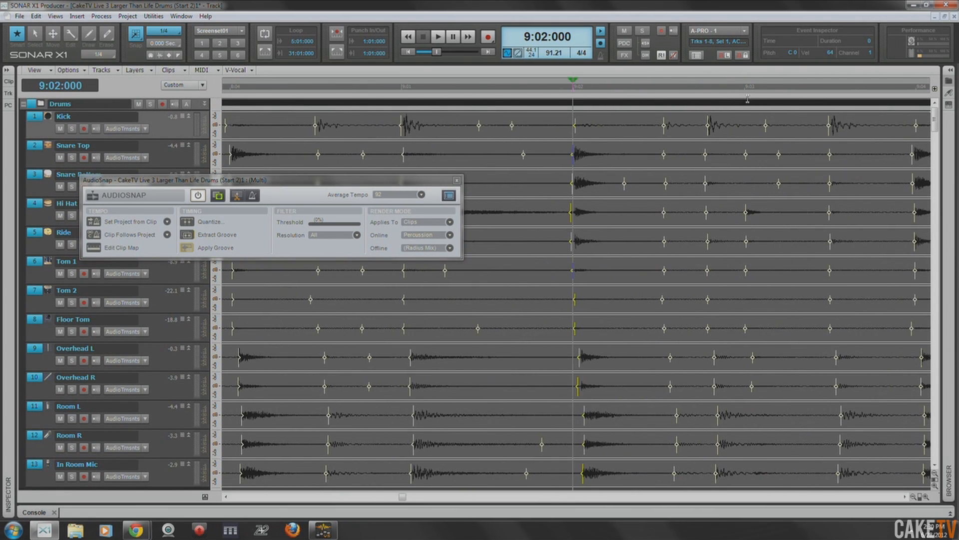
scroll(824, 112, right, 3)
click(786, 89)
drag(779, 162, 783, 164)
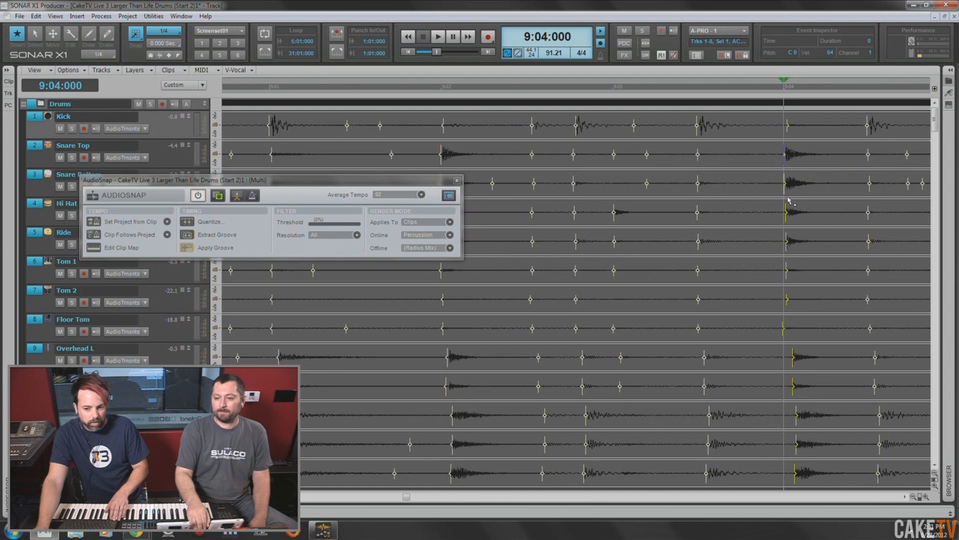
- Stretch the kick transient at the start of measure 10 to 10:01:000 across the drum tracks
scroll(790, 201, right, 2)
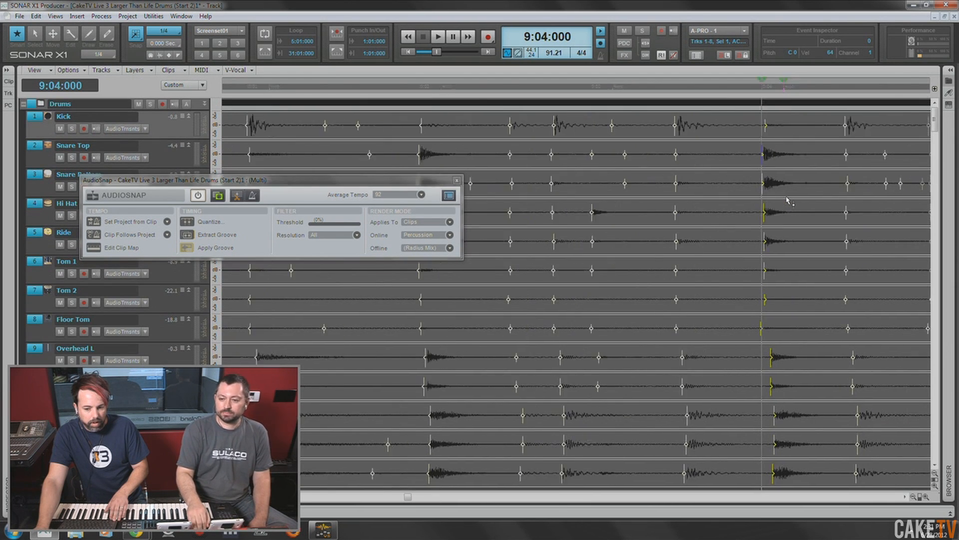
scroll(789, 201, right, 1)
click(781, 92)
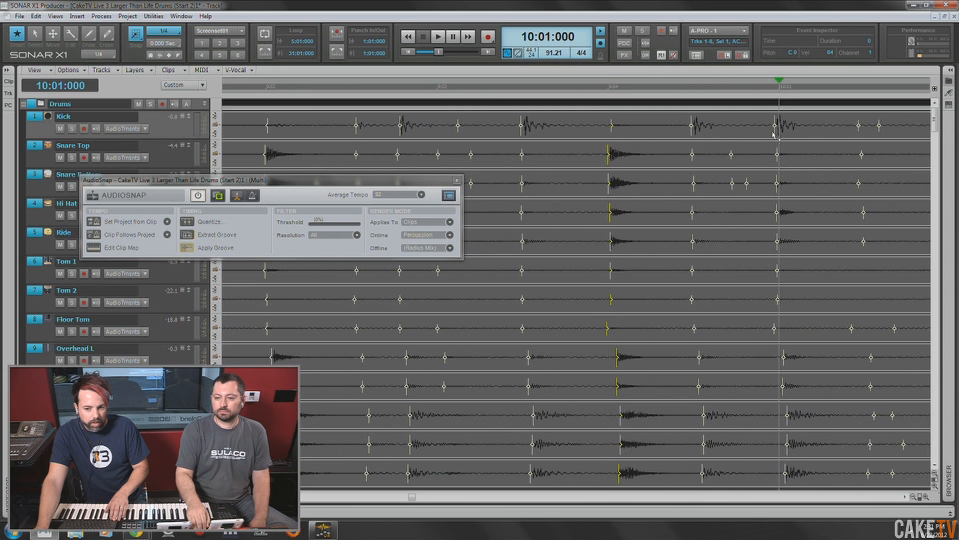
drag(775, 133, 780, 134)
- Check the snare hit at 10:02:000, and stretch the following main snare transient to 10:04:000 across the drum tracks
scroll(795, 168, down, 2)
scroll(795, 168, up, 2)
scroll(780, 130, right, 3)
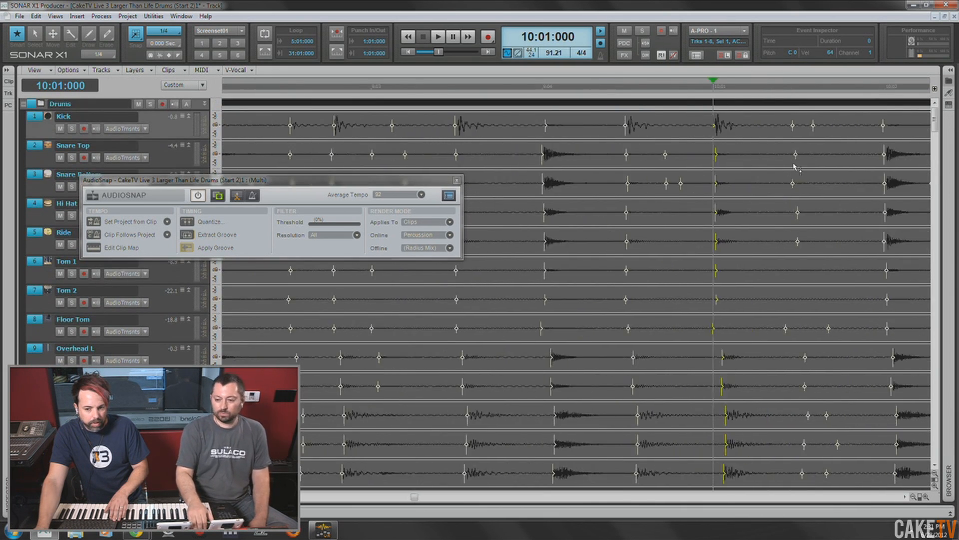
click(753, 91)
double_click(751, 160)
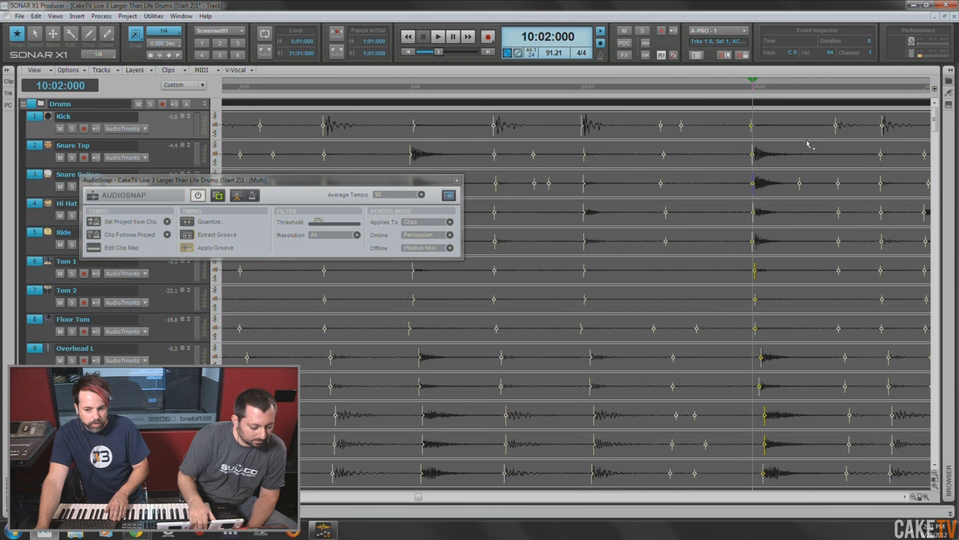
scroll(808, 144, right, 5)
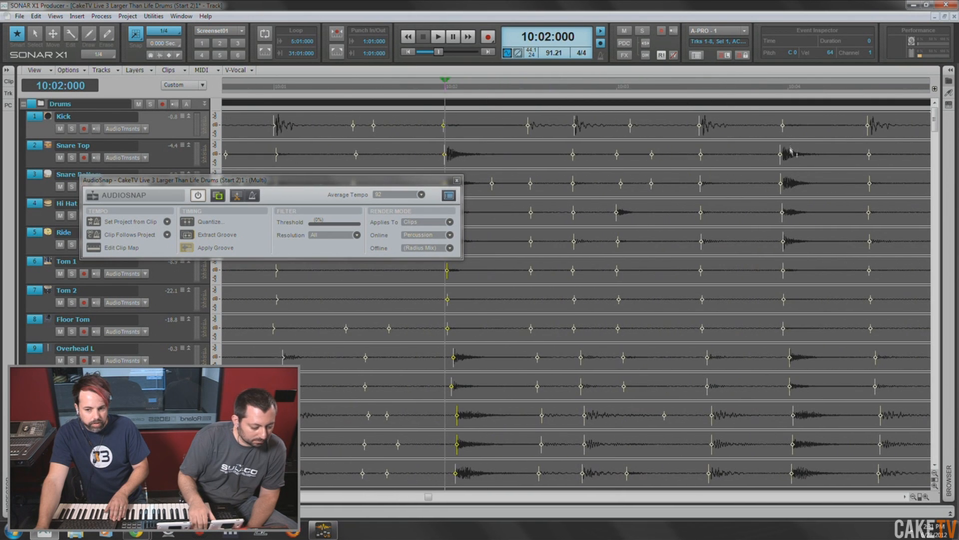
click(789, 90)
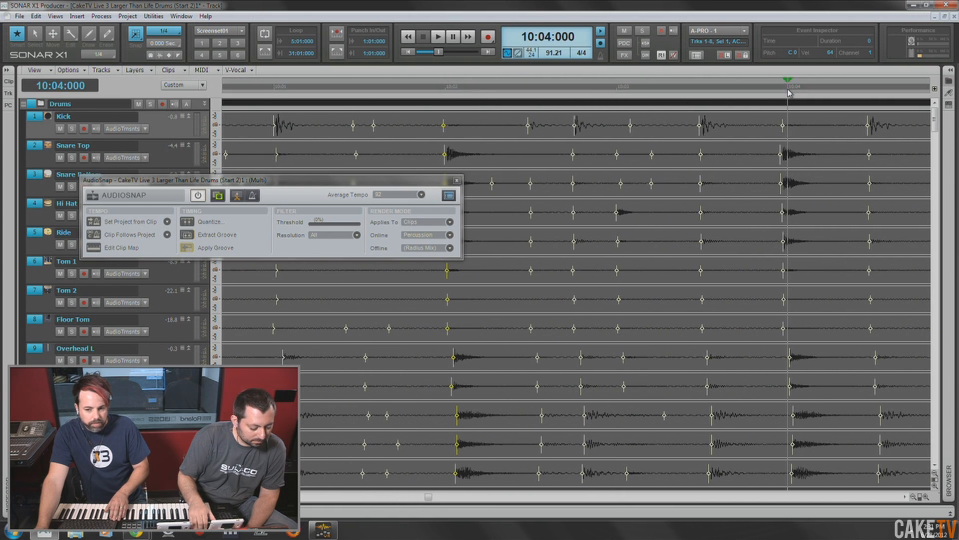
click(780, 161)
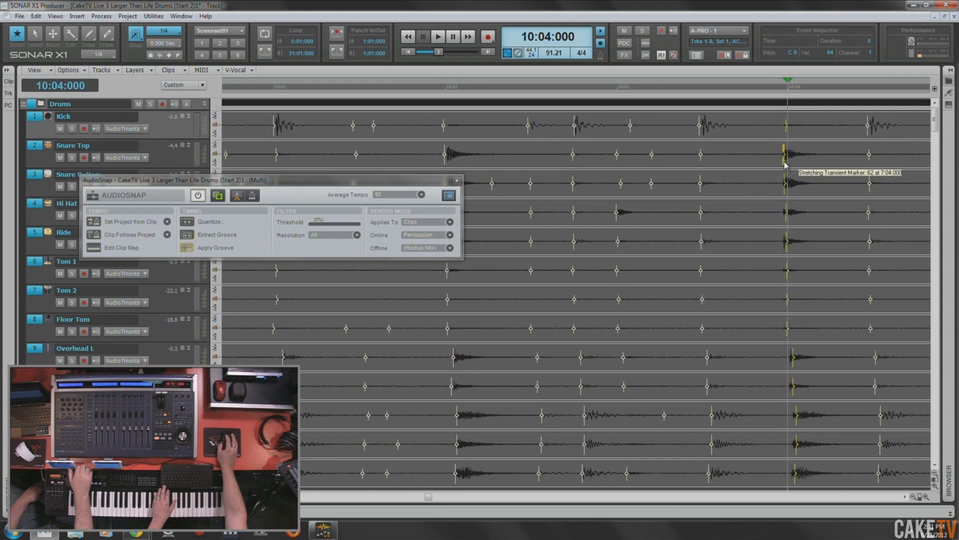
drag(780, 161, 788, 147)
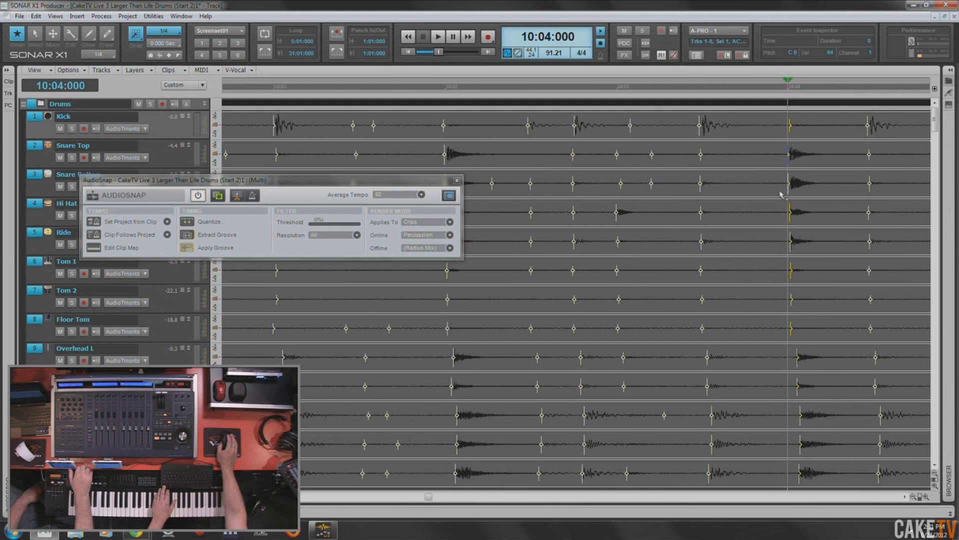
- Stretch the kick transient at the start of measure 11 to 11:01:000 across the drum tracks
scroll(784, 197, down, 1)
scroll(784, 197, up, 1)
scroll(784, 196, right, 8)
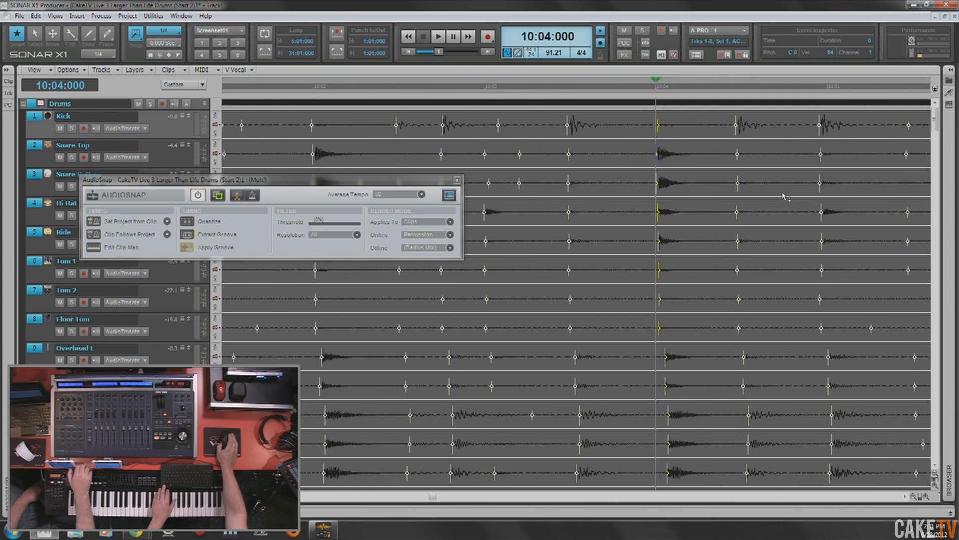
click(784, 90)
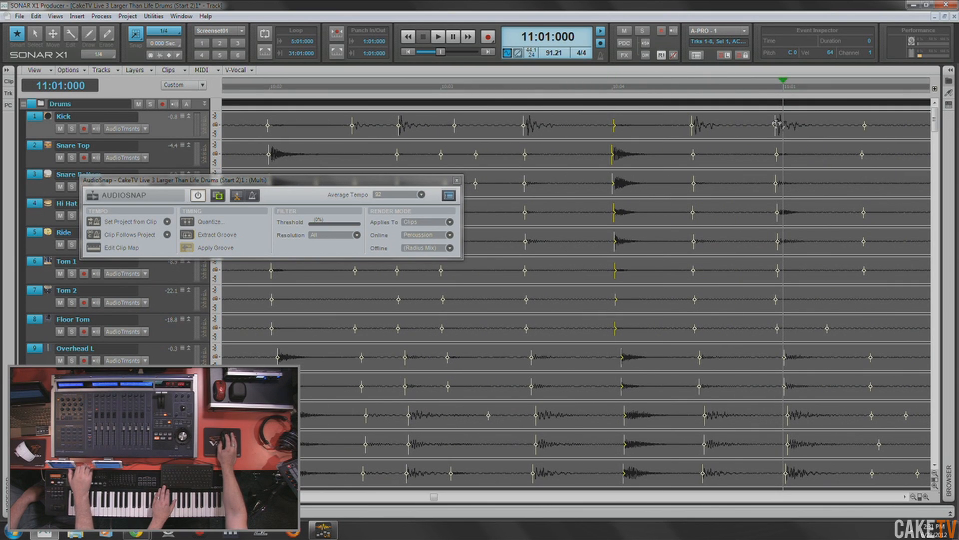
click(775, 129)
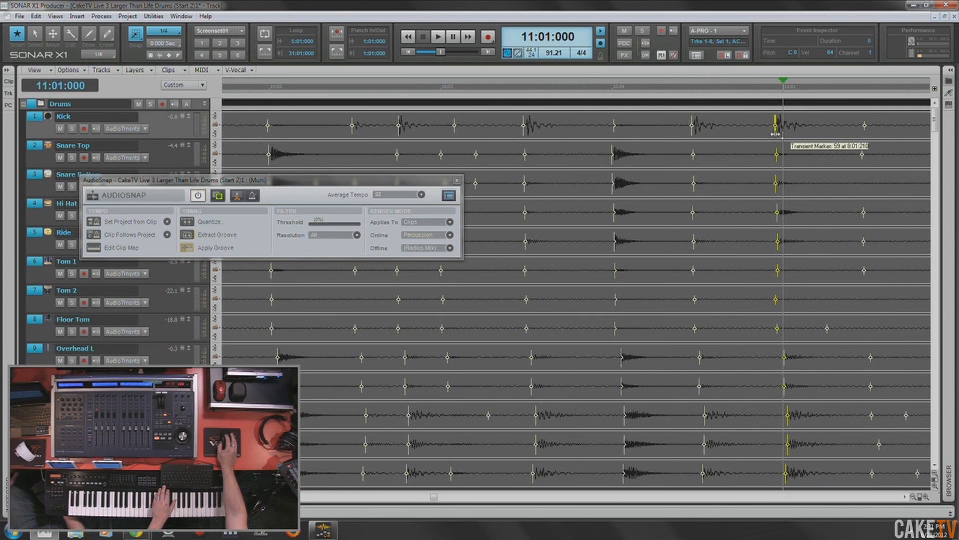
drag(775, 133, 784, 133)
- Stretch the first main snare transient of measure 11 to 11:02:000 across the drum tracks
scroll(794, 168, down, 2)
scroll(794, 168, up, 2)
scroll(795, 167, right, 4)
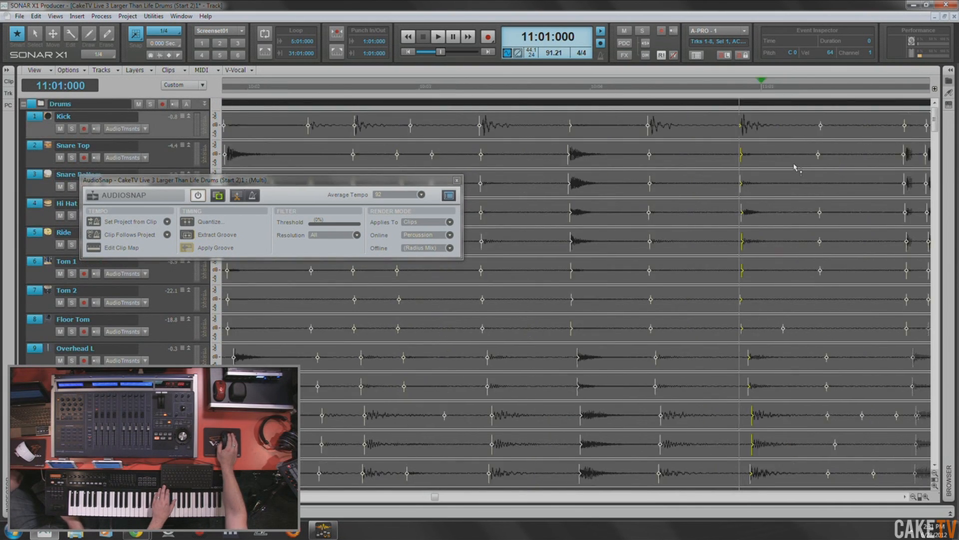
click(780, 90)
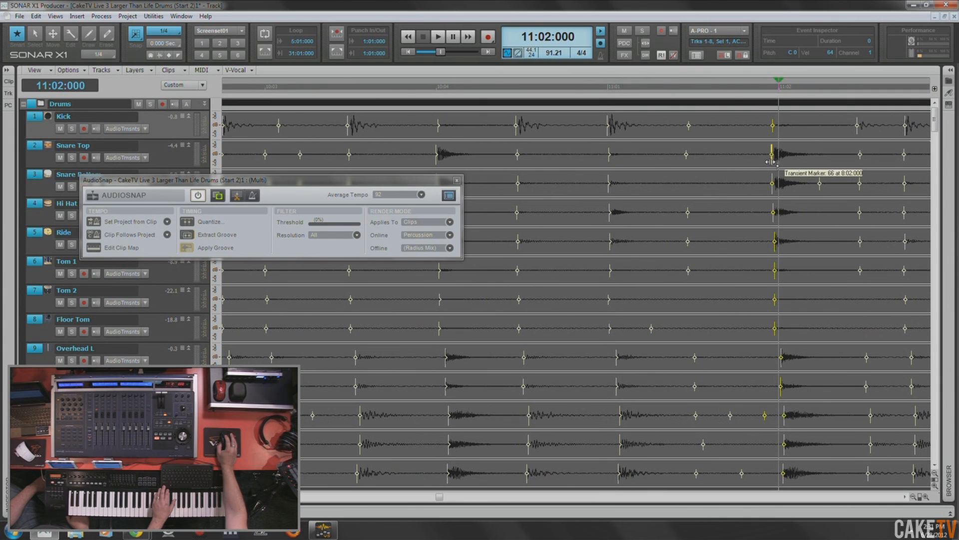
drag(774, 166, 780, 169)
- Check the beat at 11:03:000, and stretch the following main snare transient to 11:04:000 across the drum tracks
scroll(810, 178, right, 9)
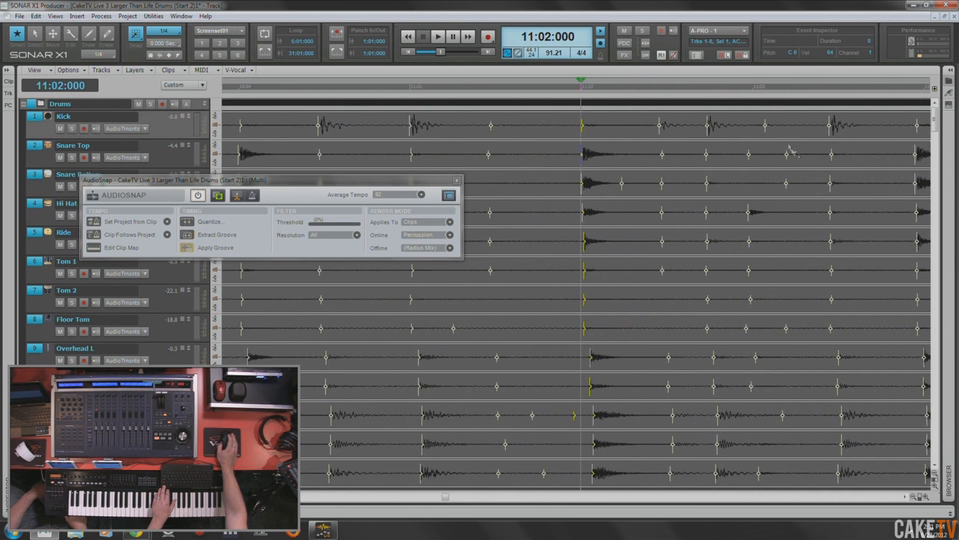
click(752, 88)
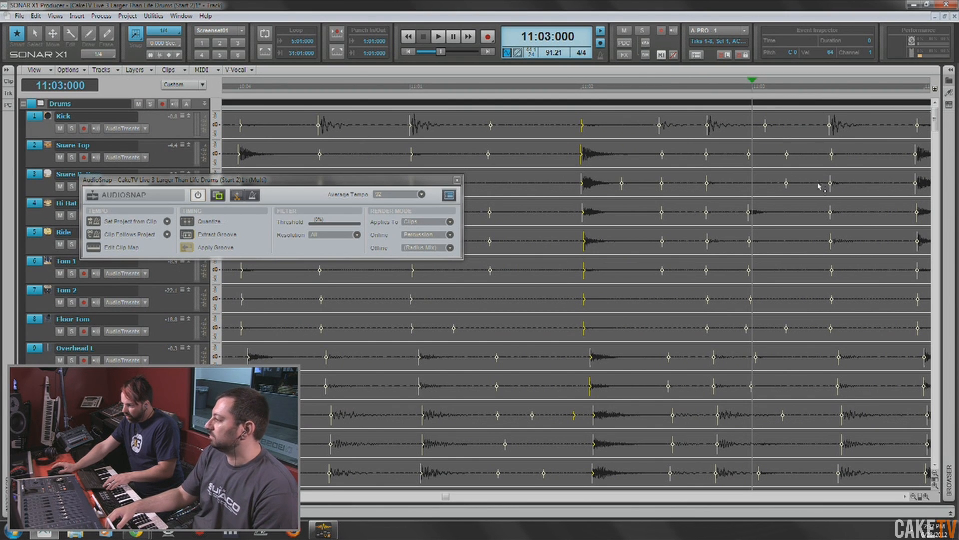
scroll(821, 185, right, 5)
click(816, 93)
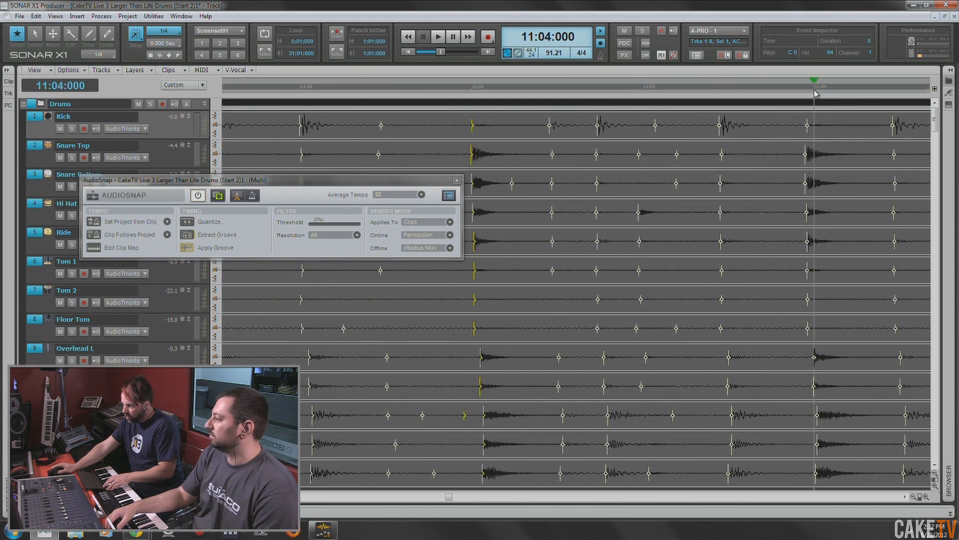
click(805, 156)
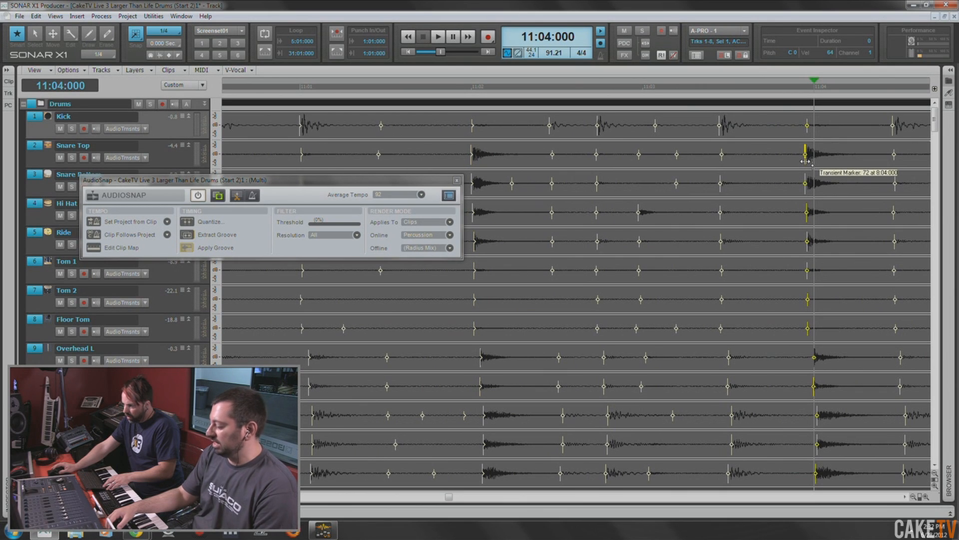
drag(806, 161, 815, 160)
- Stretch the kick transient at the start of measure 12 to 12:01:000 across the drum tracks
scroll(830, 192, right, 5)
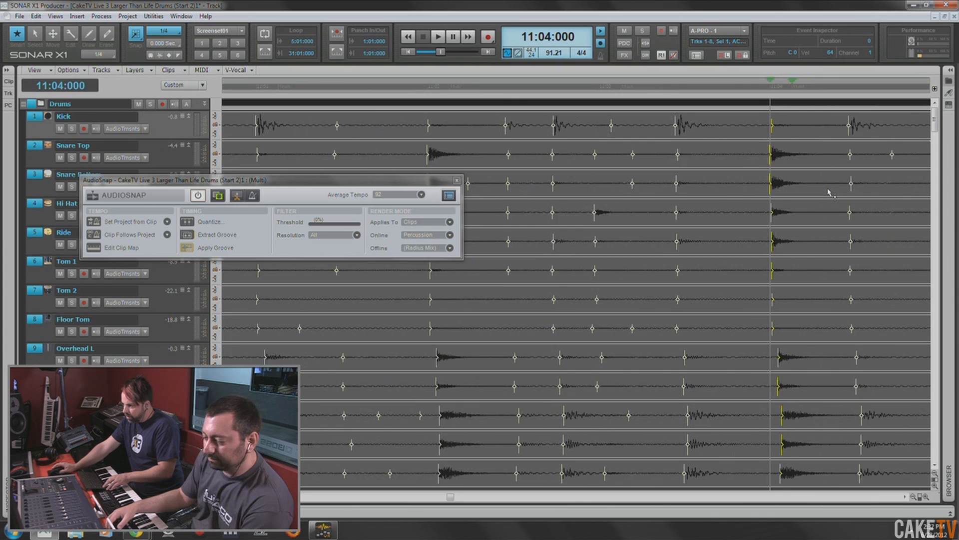
click(789, 92)
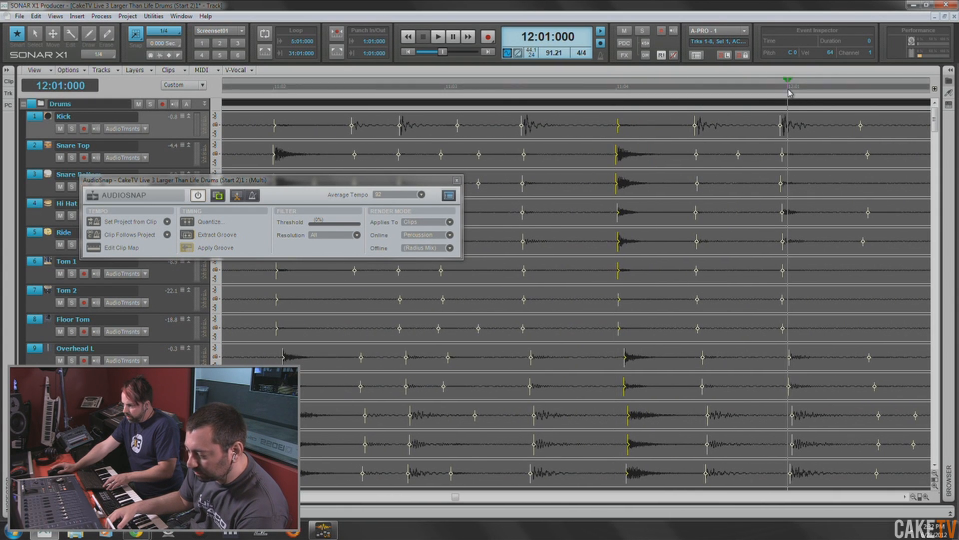
click(780, 135)
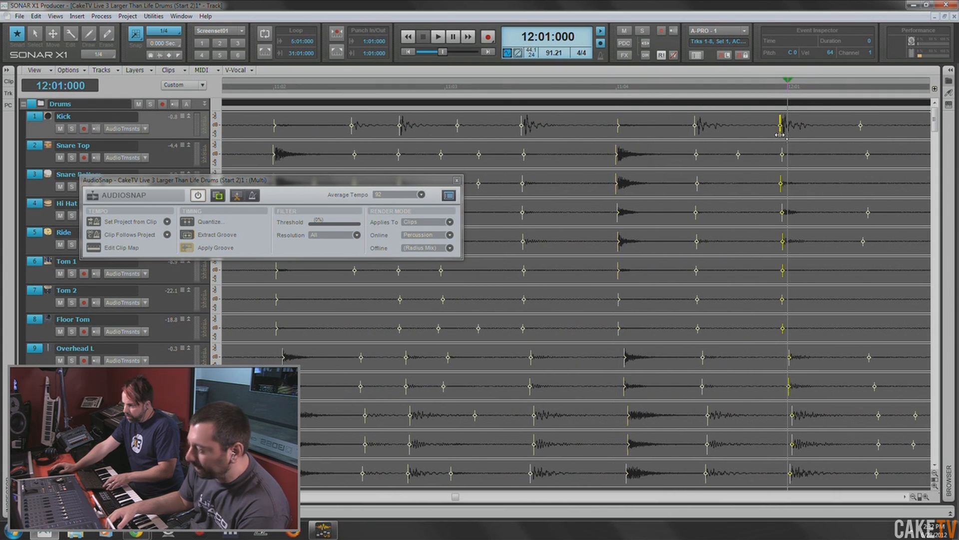
drag(781, 135, 789, 135)
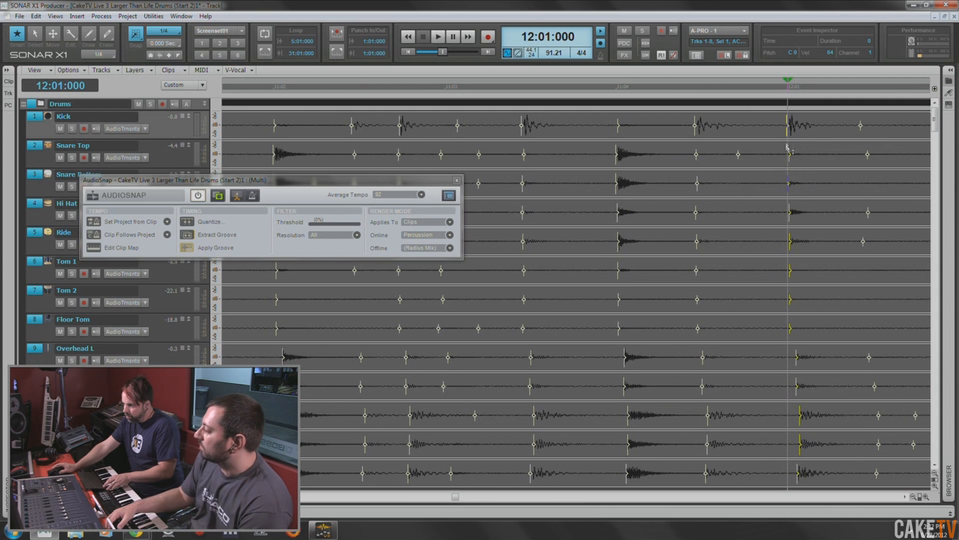
- Stretch the first main snare transient of measure 12 to 12:02:000 across the drum tracks
scroll(805, 184, right, 4)
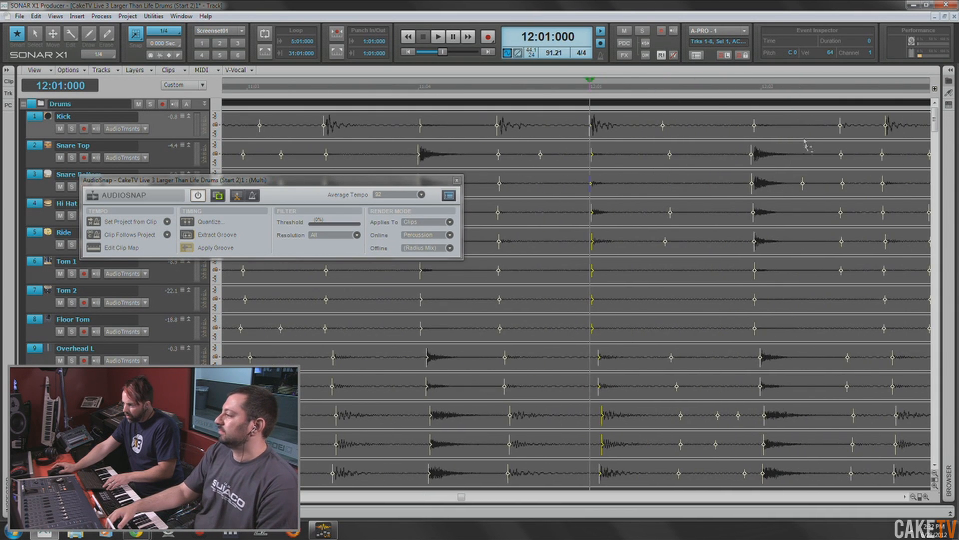
click(765, 92)
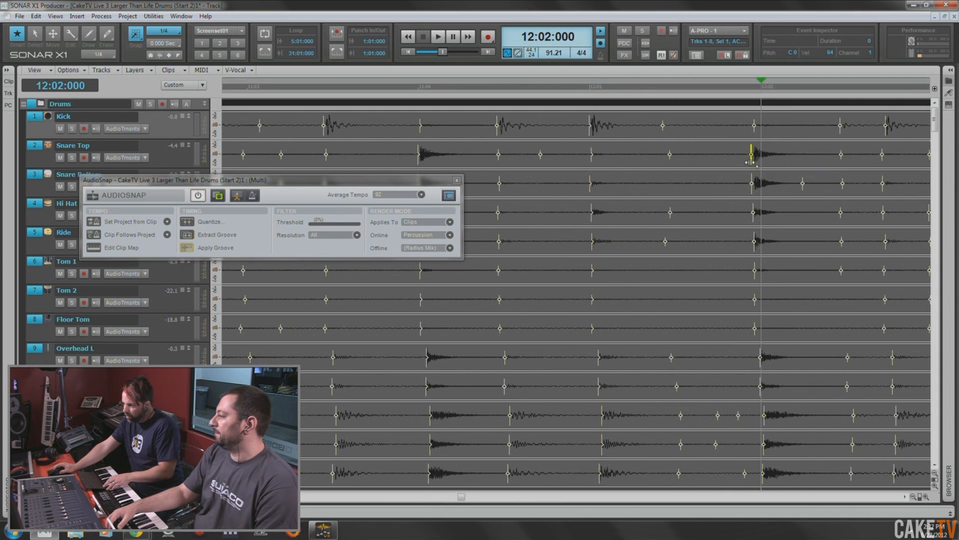
click(750, 162)
drag(750, 162, 761, 160)
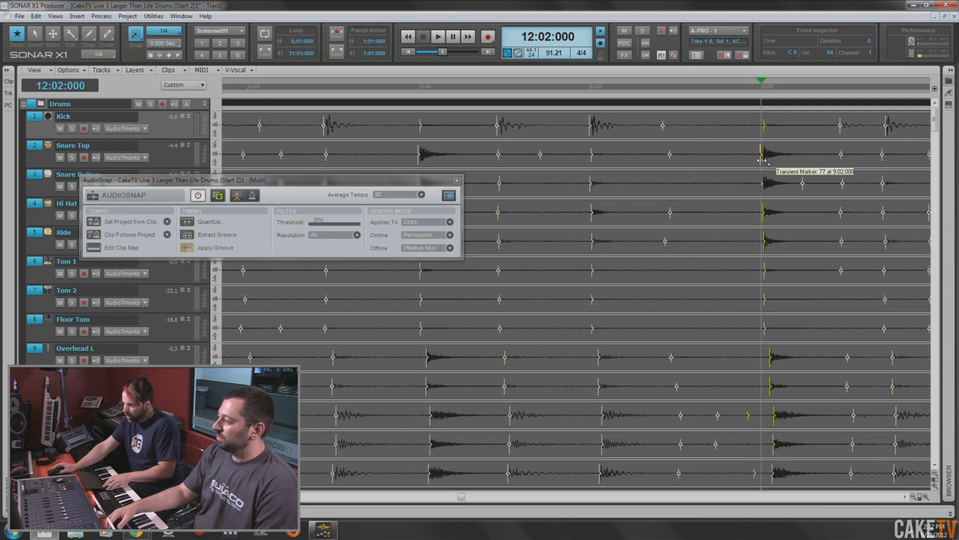
- Stretch the second main snare transient of measure 12 to 12:04:000 across the drum tracks
scroll(782, 189, right, 14)
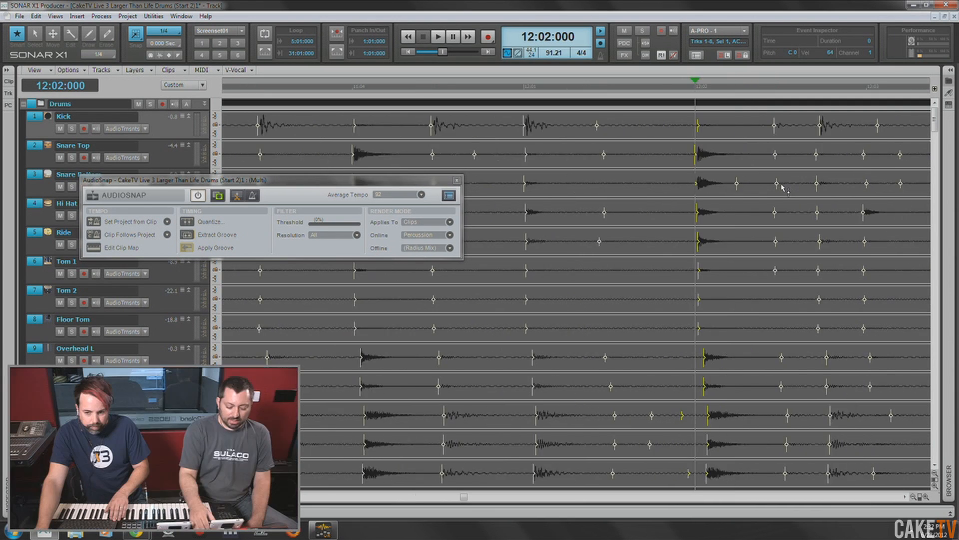
click(797, 93)
click(791, 163)
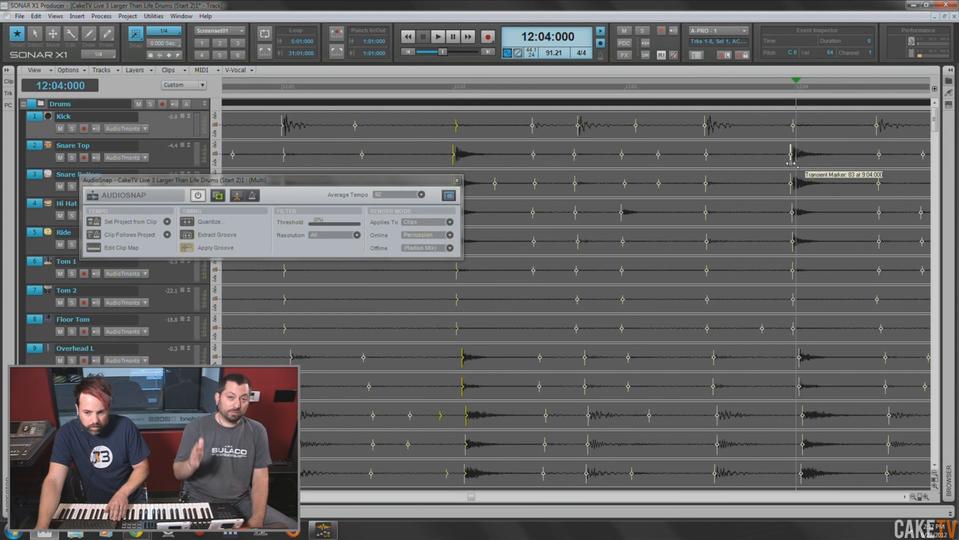
drag(791, 163, 796, 164)
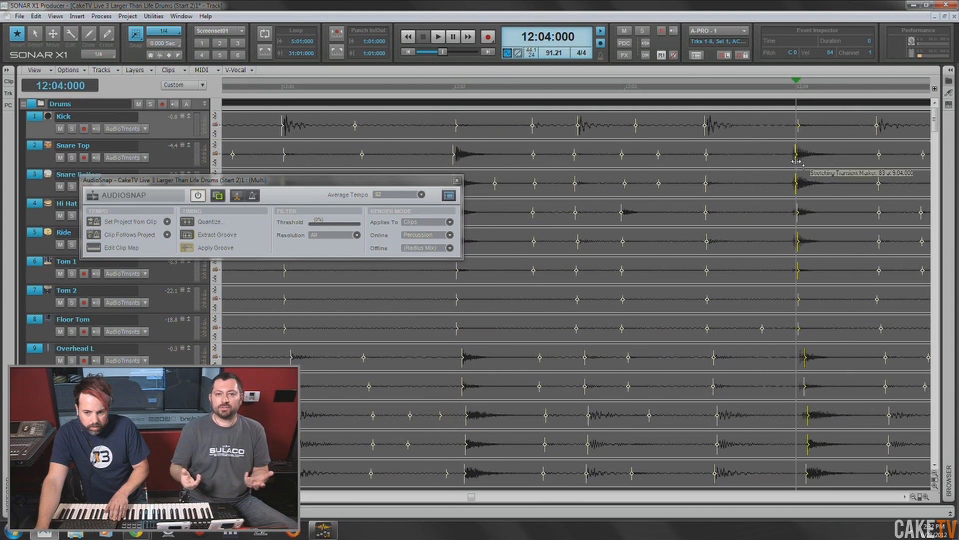
- Stretch measure 13's opening kick transient to 13:01:000 and its first main snare transient to 13:02:000 across the drum tracks
scroll(806, 182, right, 8)
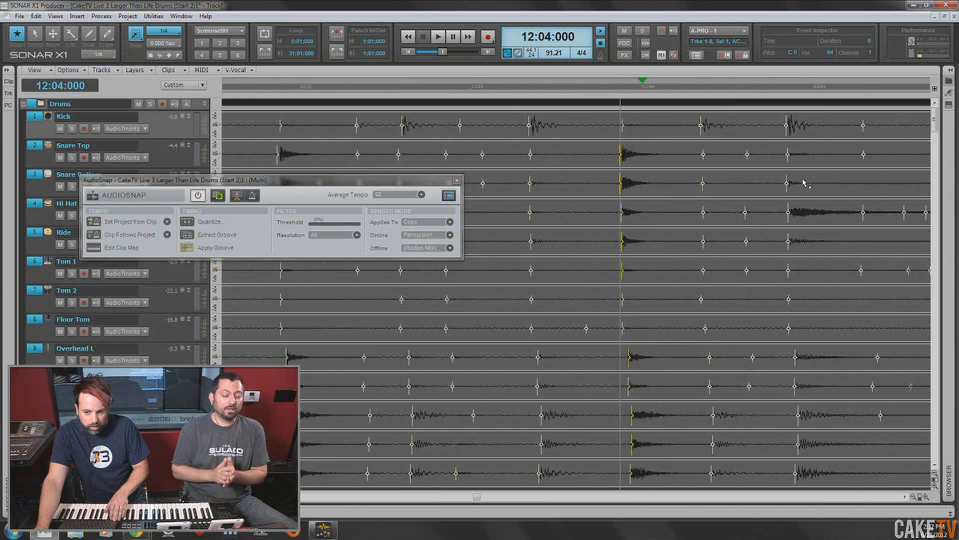
click(793, 89)
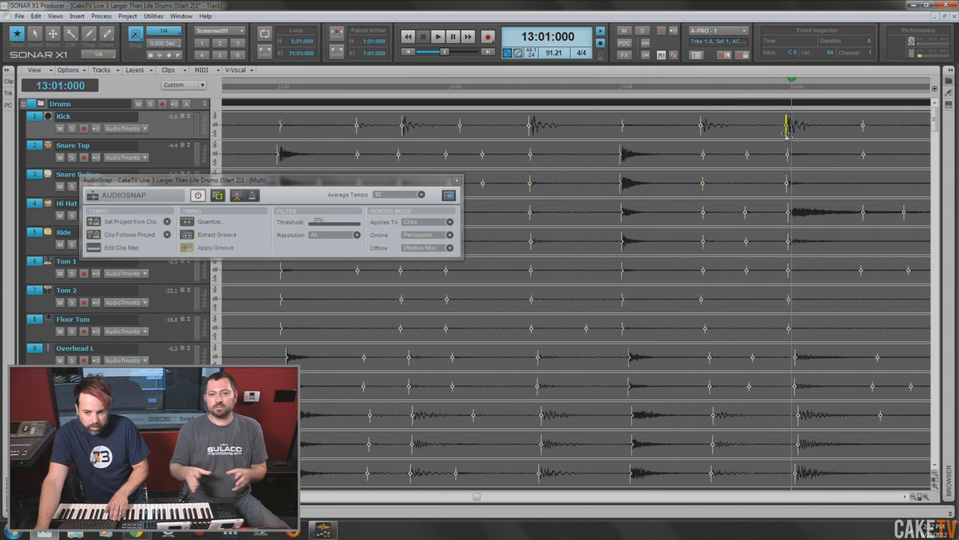
drag(786, 133, 792, 130)
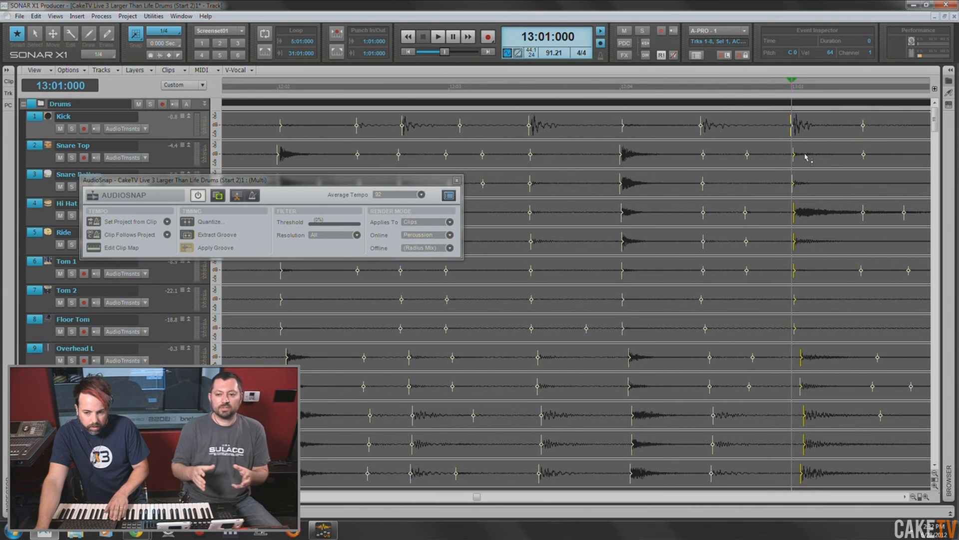
scroll(807, 158, right, 9)
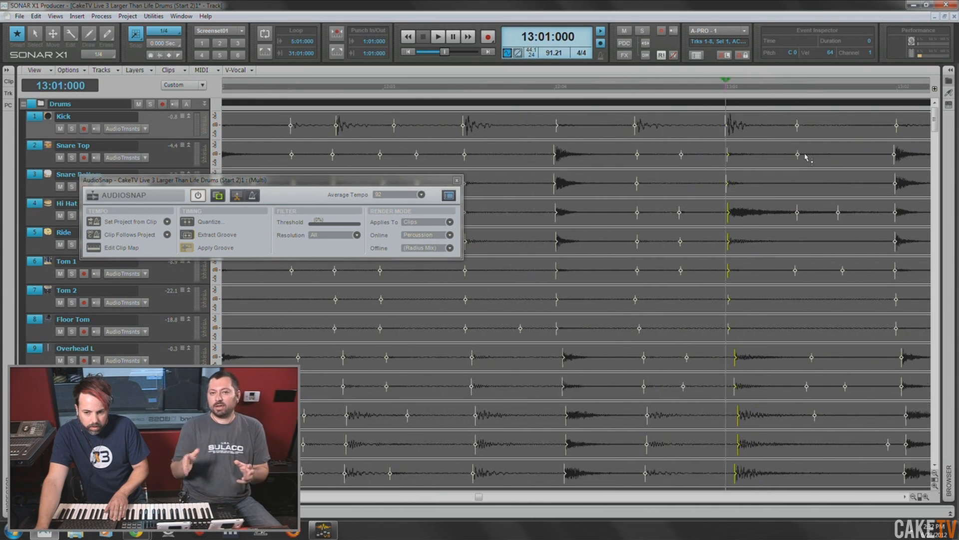
click(767, 89)
drag(761, 160, 765, 161)
- Stretch the second main snare transient of measure 13 to 13:04:000 across the drum tracks
scroll(814, 178, right, 10)
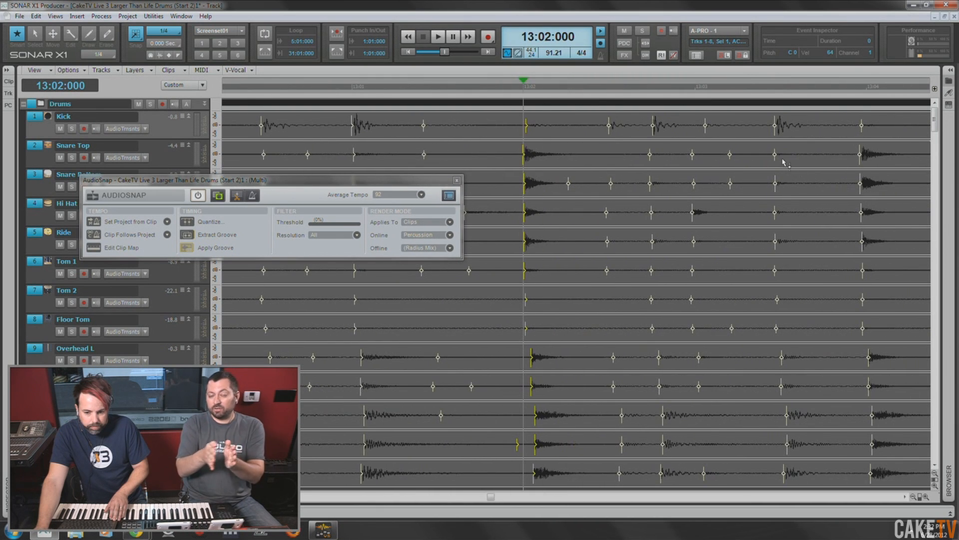
scroll(783, 162, right, 4)
click(781, 93)
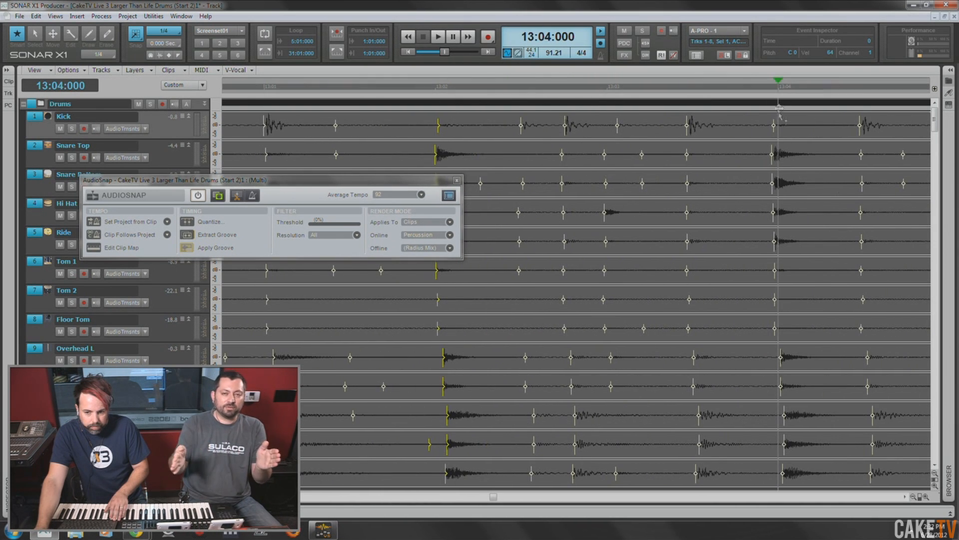
click(772, 154)
drag(771, 161, 779, 162)
- Stretch the kick transient at the start of measure 14 to 14:01:000 across the drum tracks
scroll(795, 178, right, 6)
scroll(795, 178, right, 2)
click(797, 92)
click(792, 133)
drag(791, 133, 794, 148)
- Stretch the first main snare transient of measure 14 to 14:02:000 across the drum tracks
scroll(806, 171, right, 5)
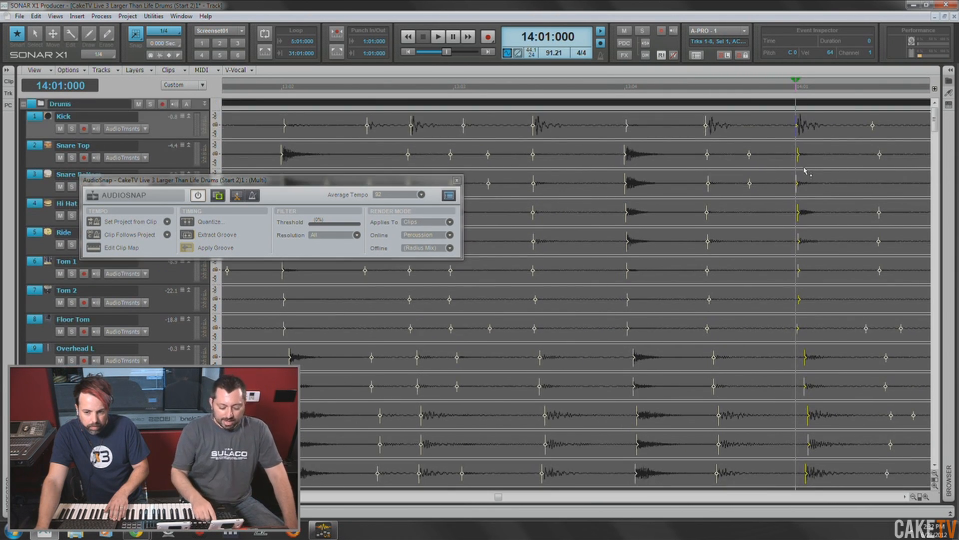
scroll(805, 171, right, 3)
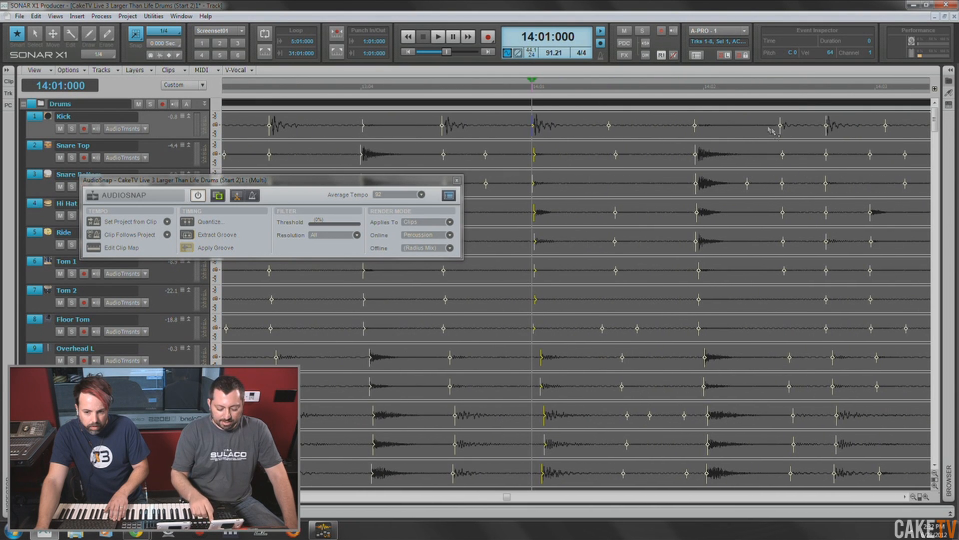
click(705, 89)
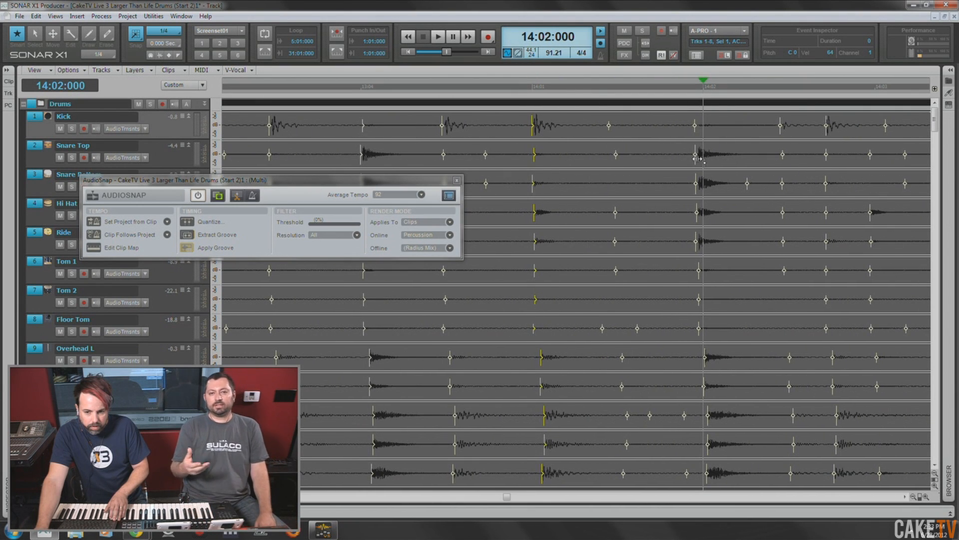
drag(695, 160, 703, 160)
scroll(740, 179, right, 6)
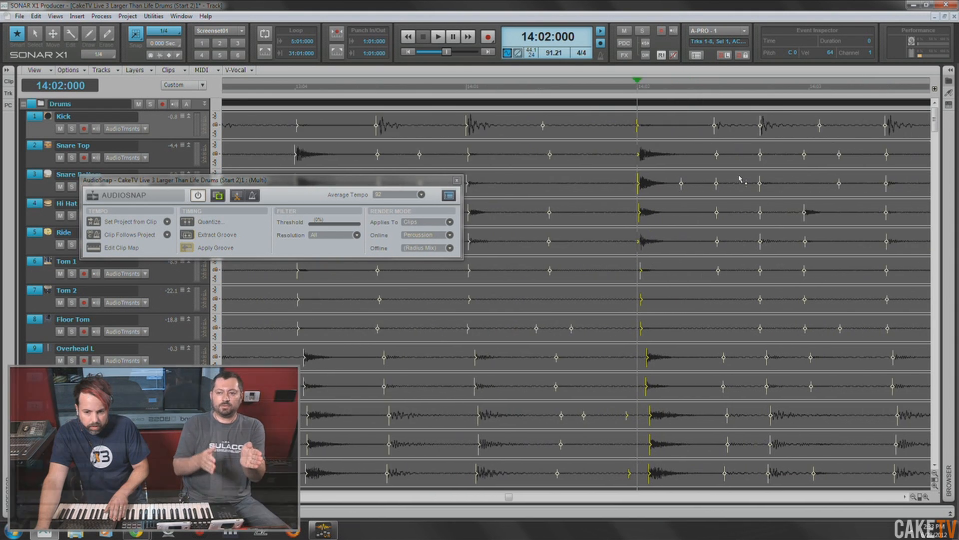
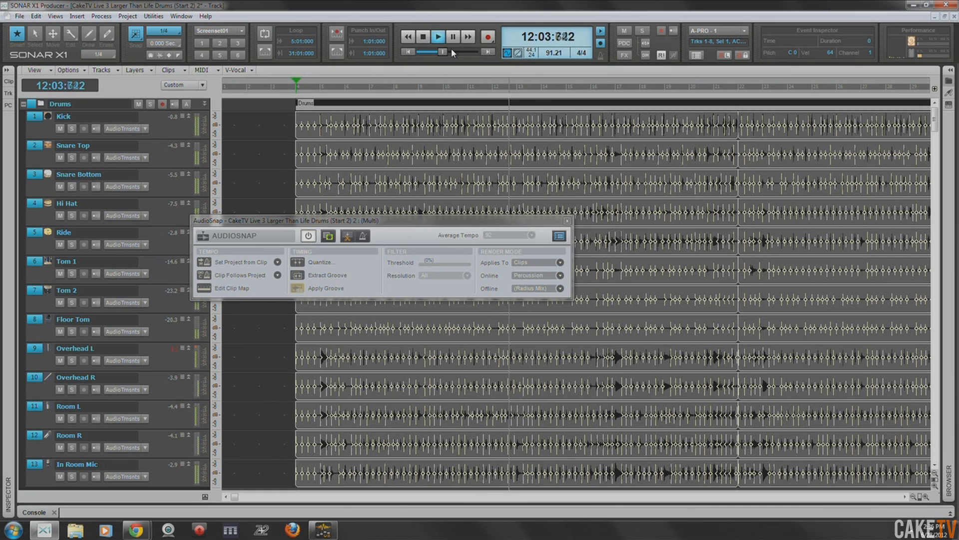
- Play back the drum fill from 22:01:000 to check its timing
key(space)
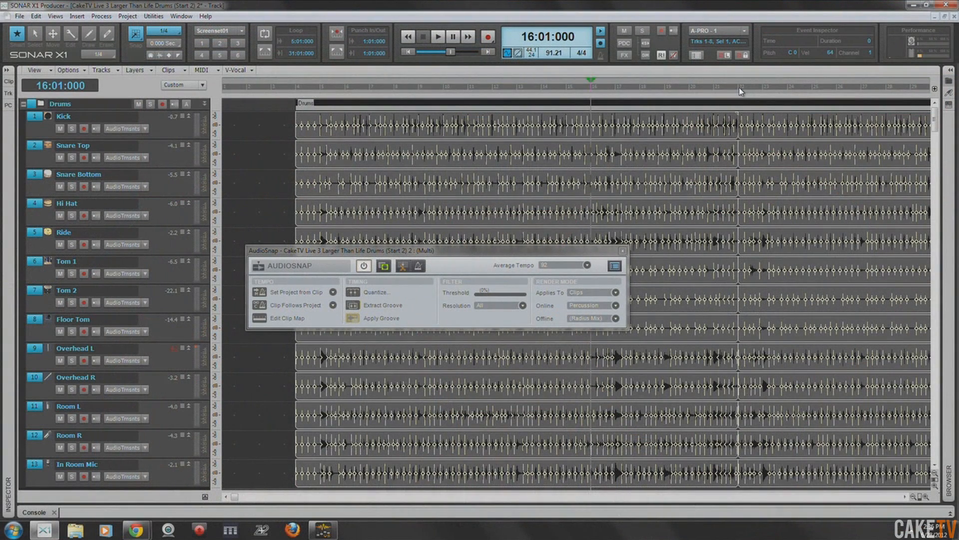
click(740, 89)
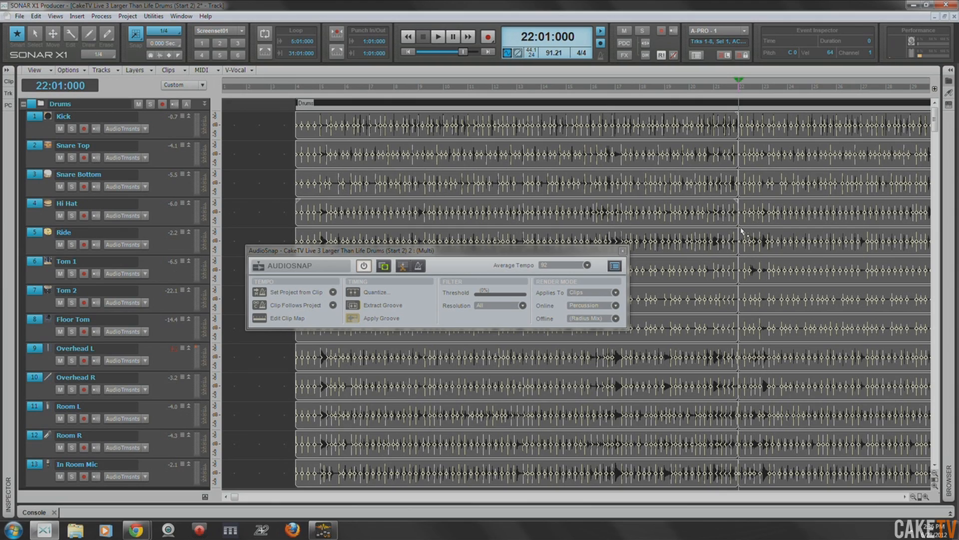
scroll(742, 231, up, 10)
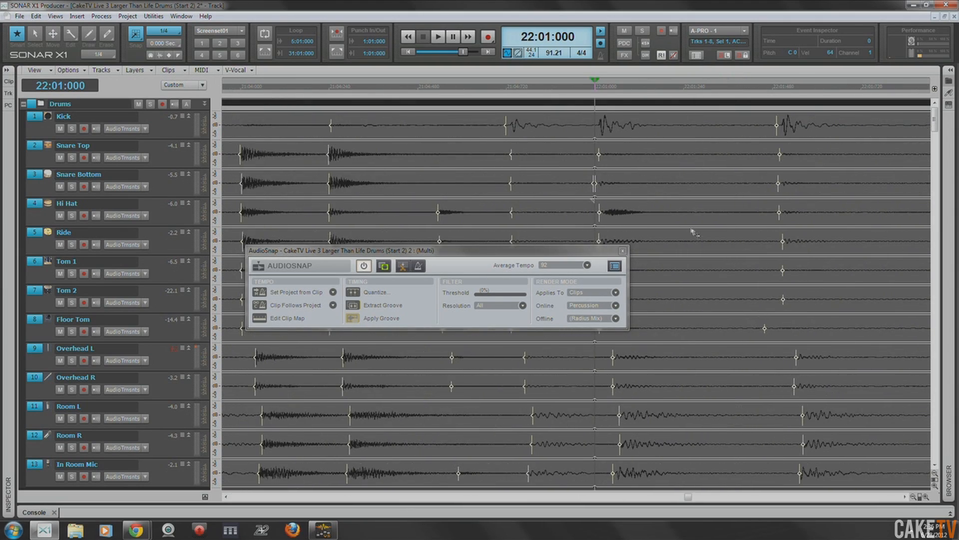
scroll(695, 232, down, 5)
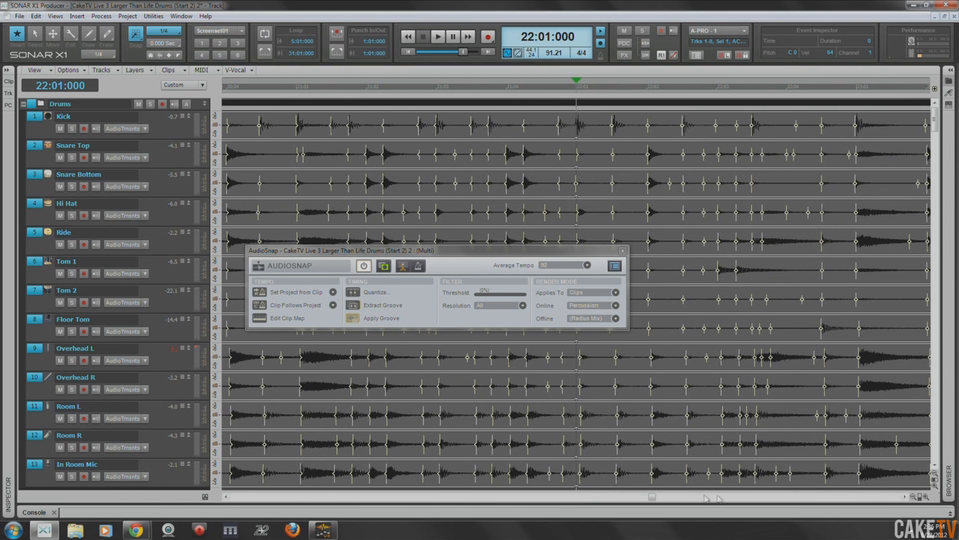
key(space)
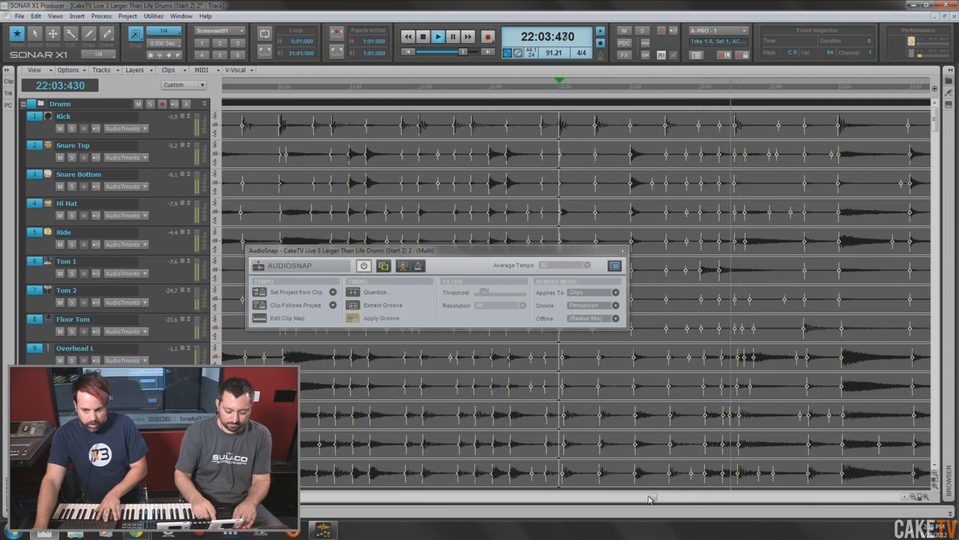
key(space)
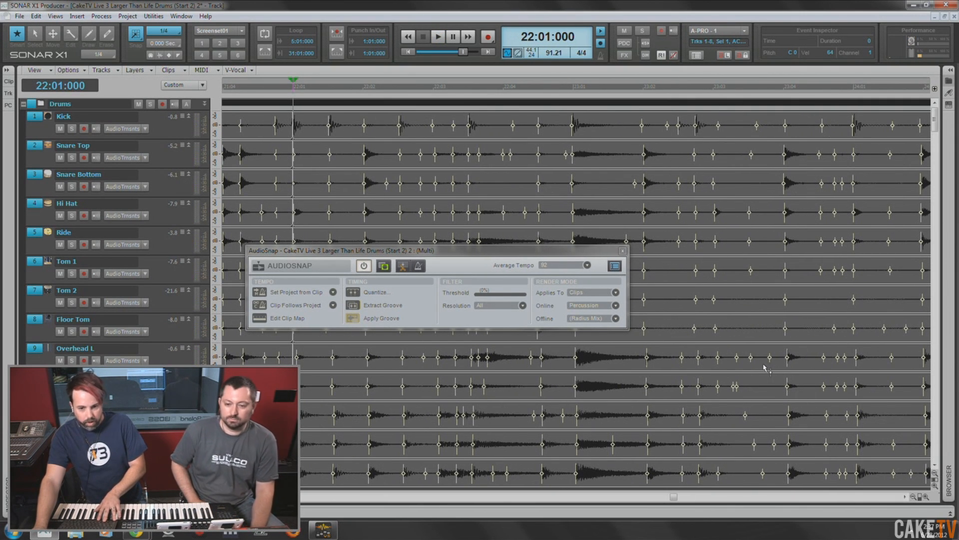
key(space)
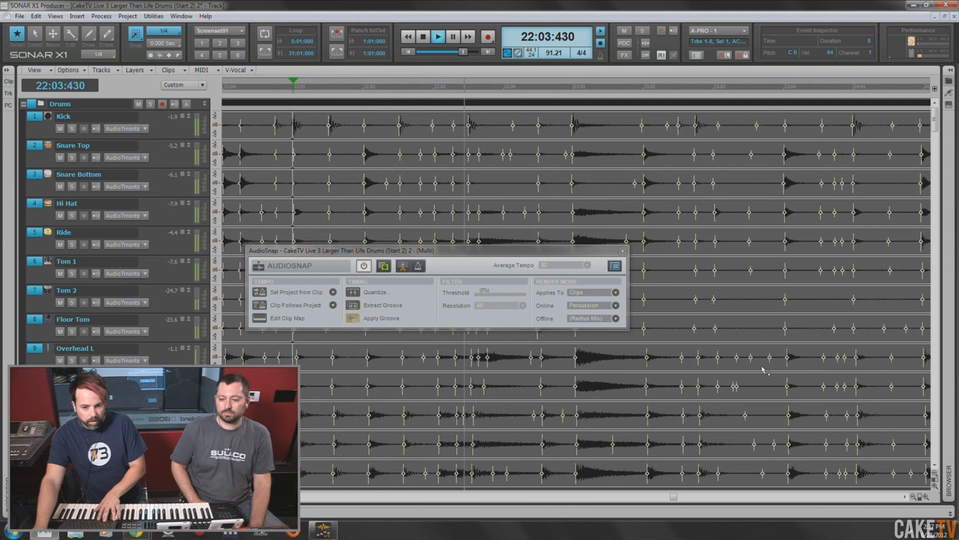
key(space)
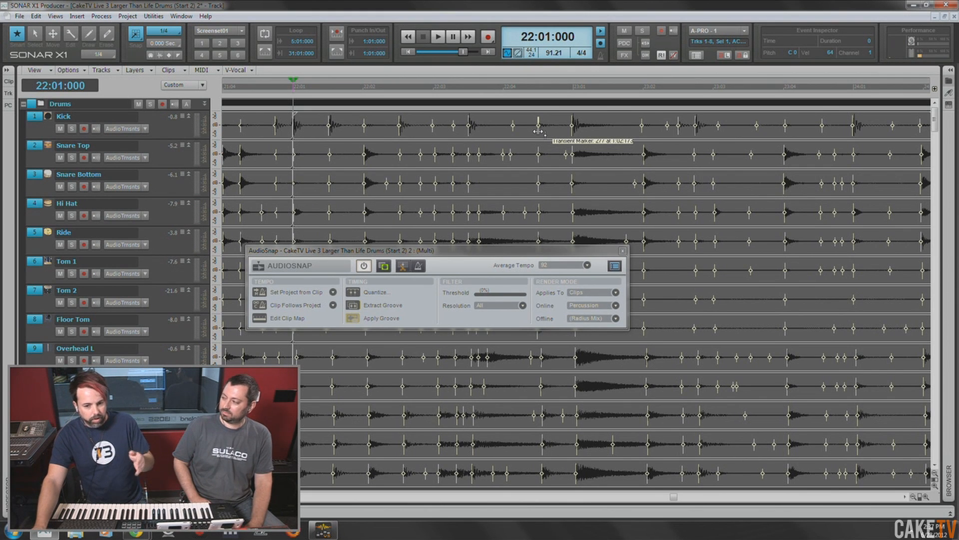
- Move the AudioSnap palette clear of the fill's upper tracks and set the snap resolution to 1/8 Triplet
drag(503, 256, 818, 308)
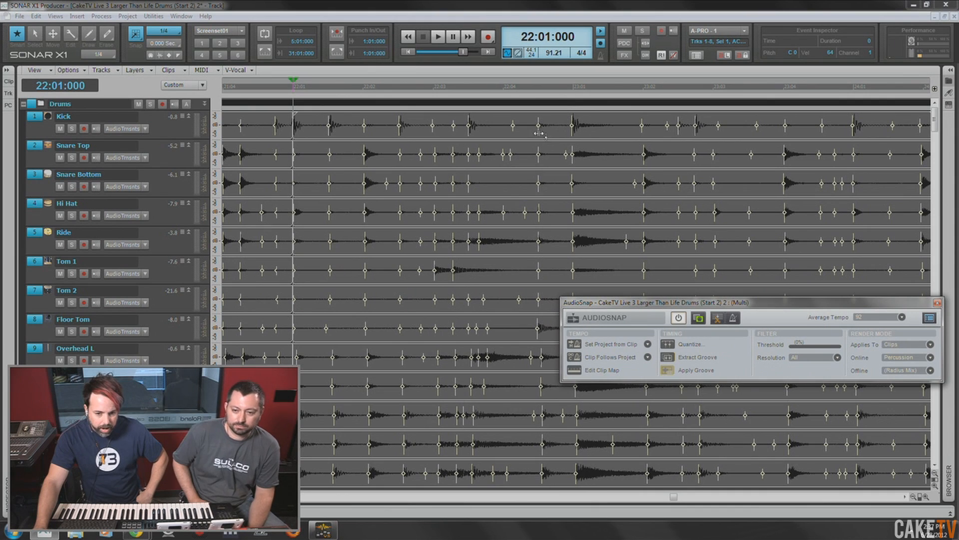
click(165, 30)
click(181, 135)
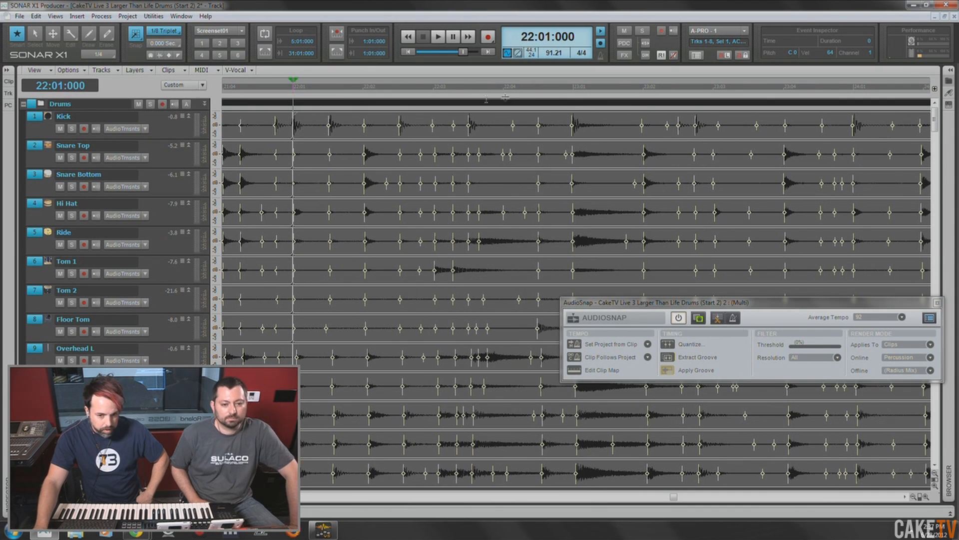
click(537, 132)
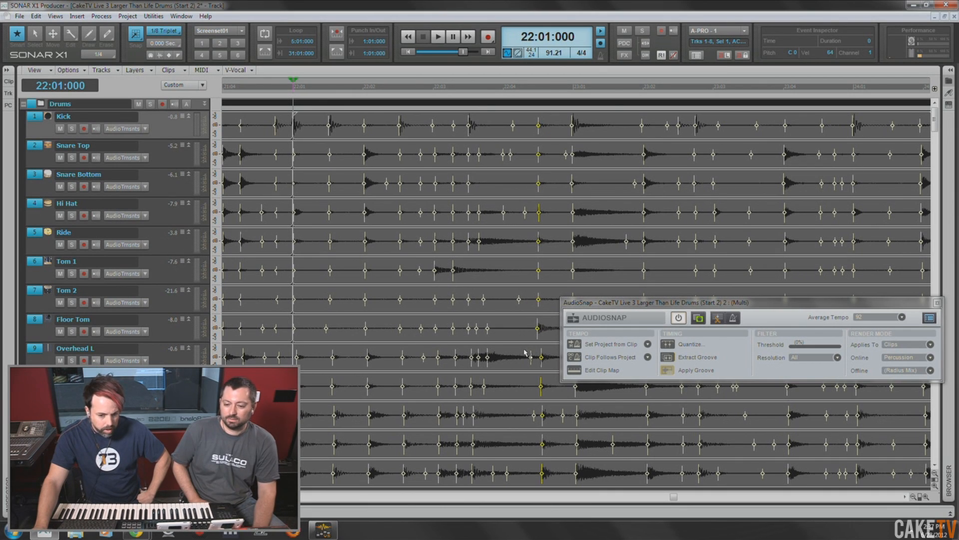
drag(538, 138, 527, 136)
key(ctrl+z)
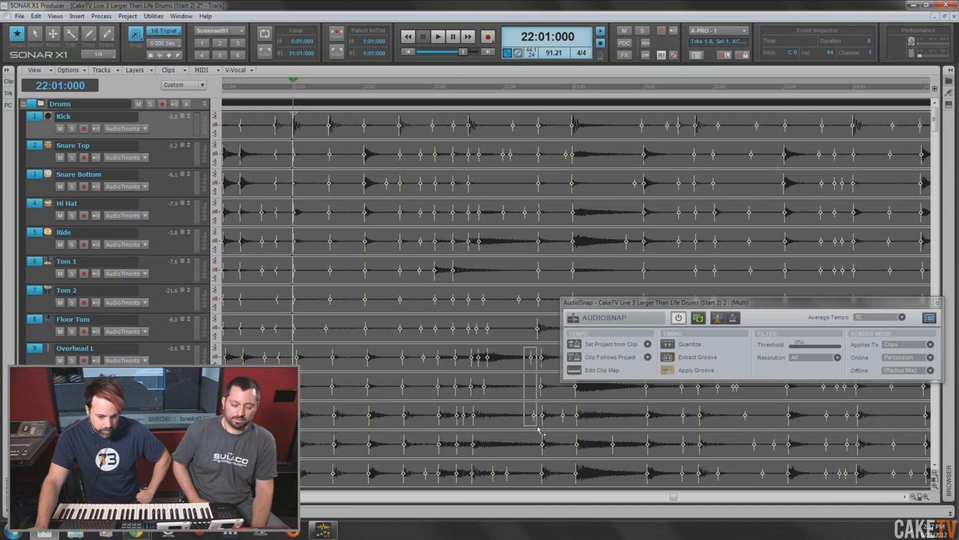
- Disable Overhead L's stray marker after 22:04, stretch the floor tom hit across all tracks to the first eighth-triplet after 22:04, and audition it
right_click(531, 356)
click(565, 379)
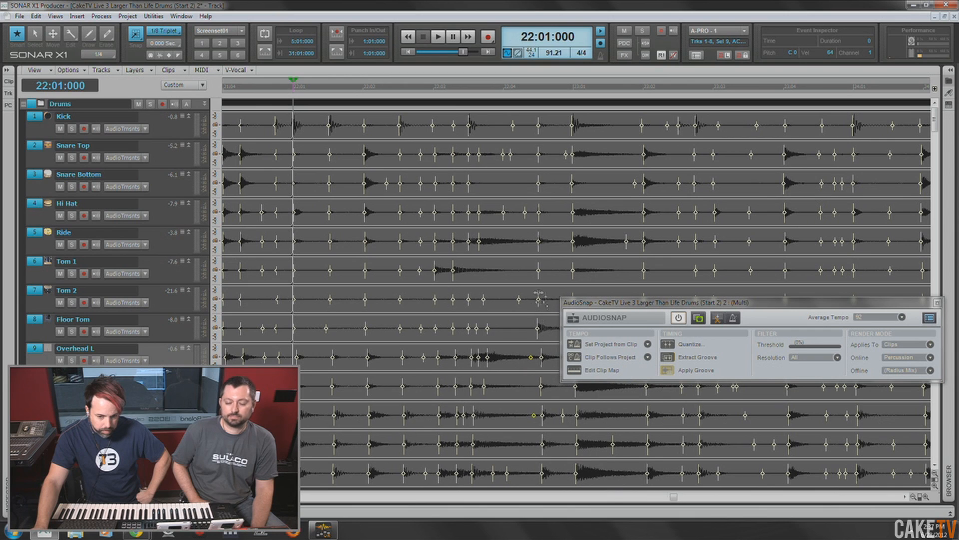
click(539, 133)
drag(539, 133, 528, 133)
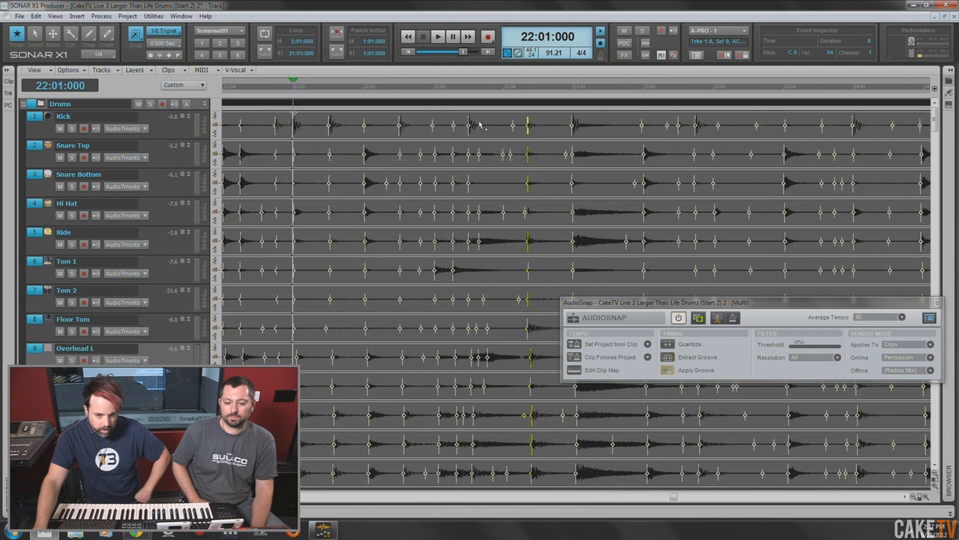
key(space)
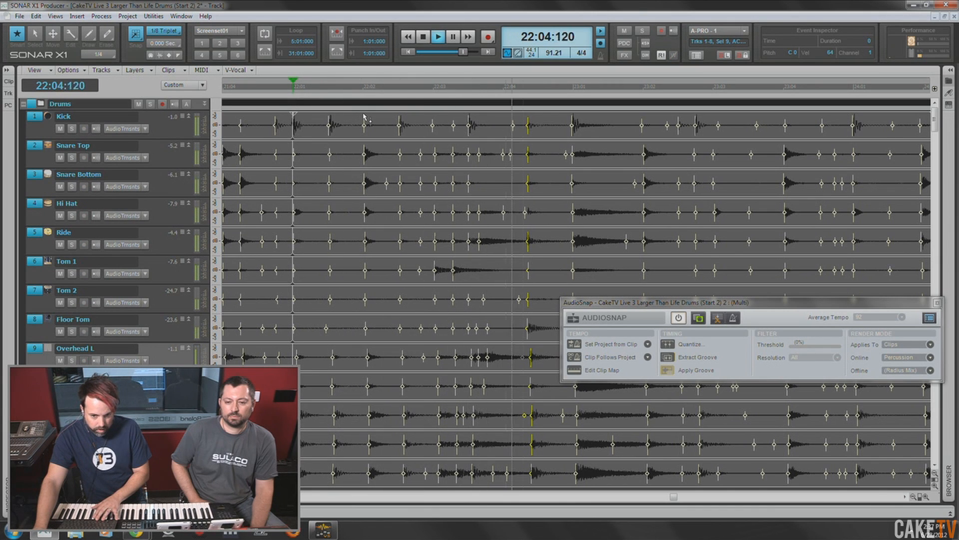
key(space)
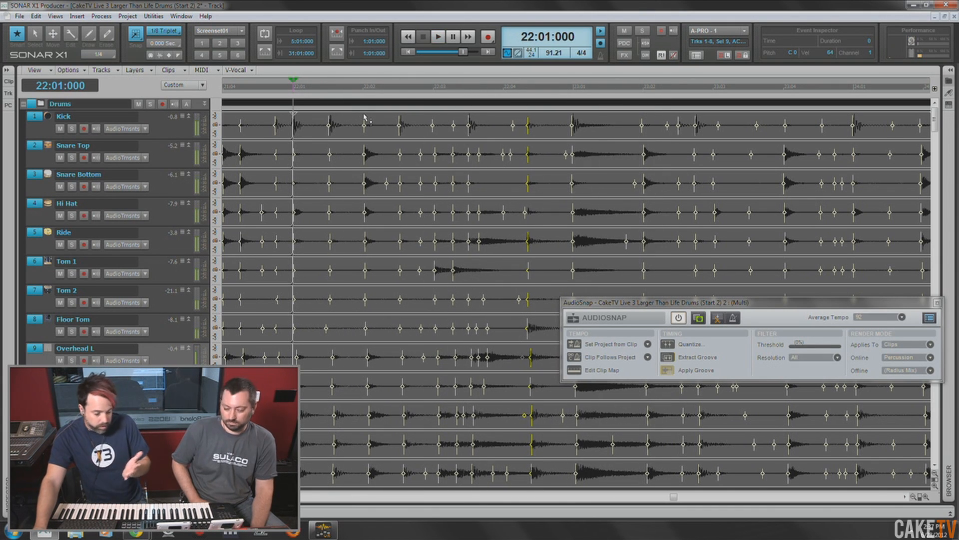
- Compare the fill from 22:01:000 with and without the floor tom stretch, using undo and redo, leaving the stretch applied
key(ctrl+z)
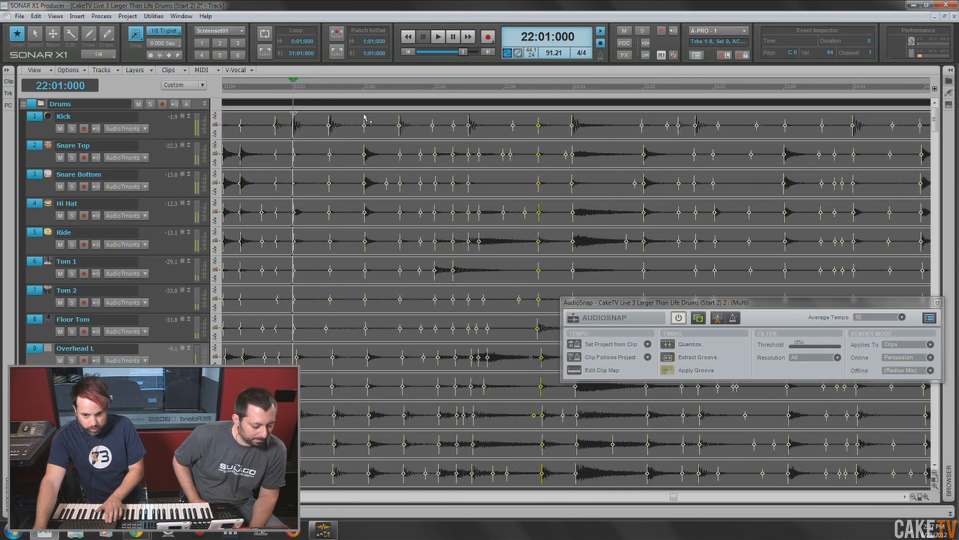
key(space)
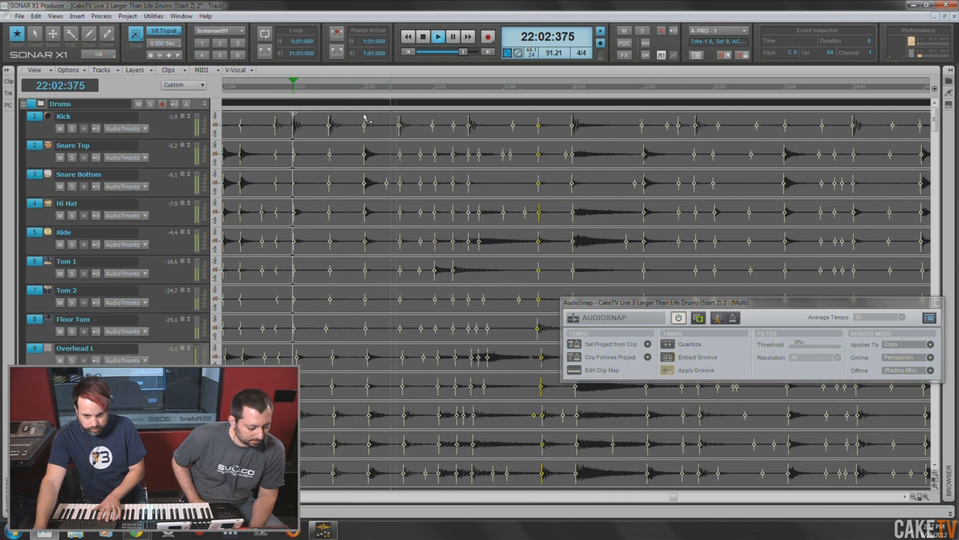
key(space)
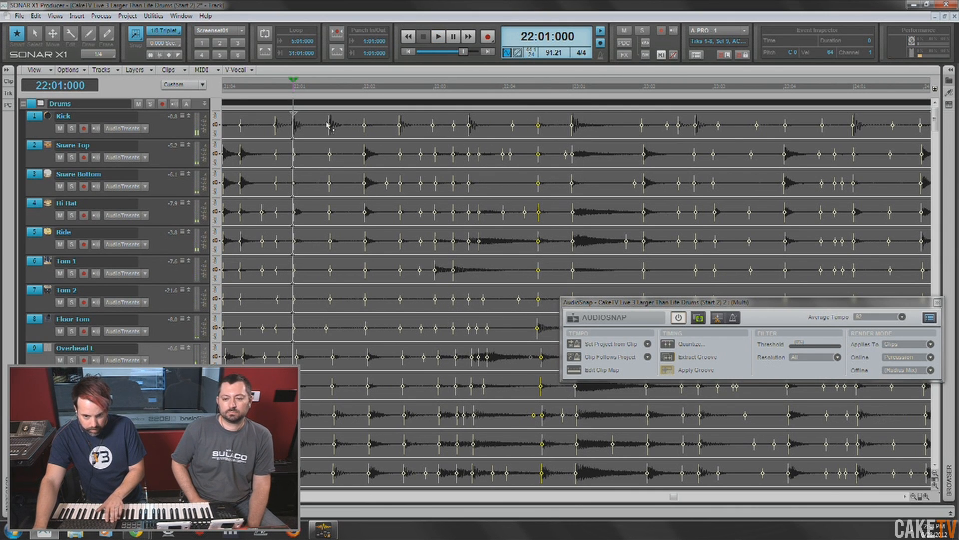
key(ctrl+shift+z)
key(space)
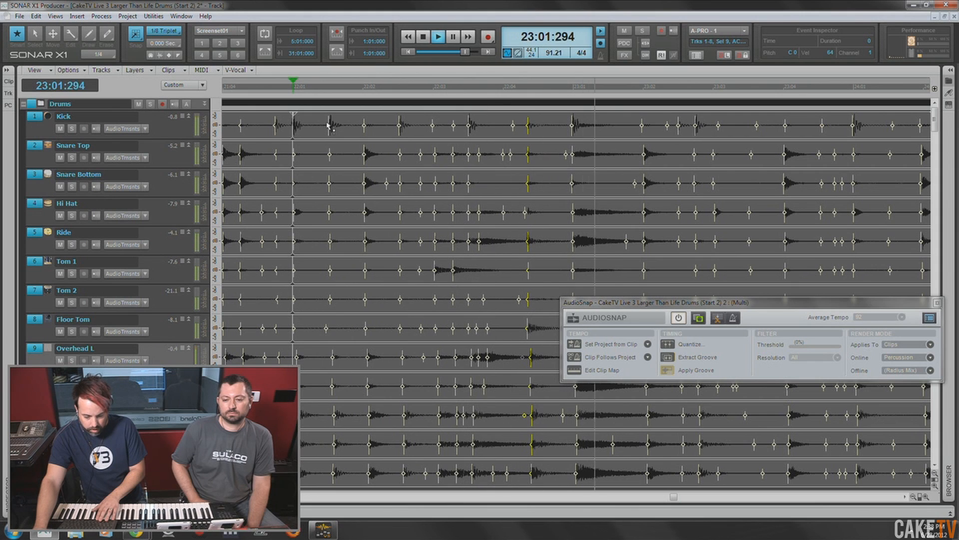
key(space)
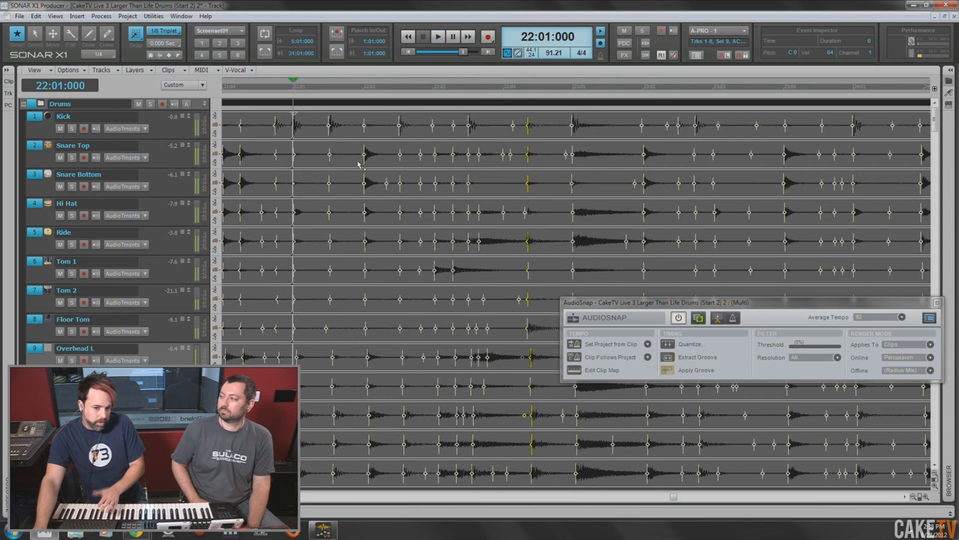
- Stretch the second kick transient of measure 22 across the tracks to the first eighth-triplet after 22:01, and audition it
click(328, 134)
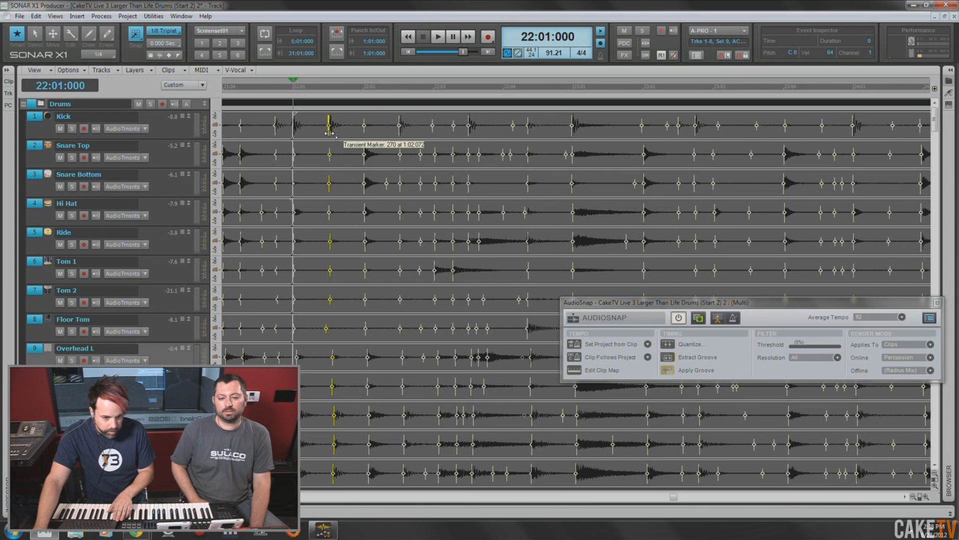
drag(329, 133, 317, 140)
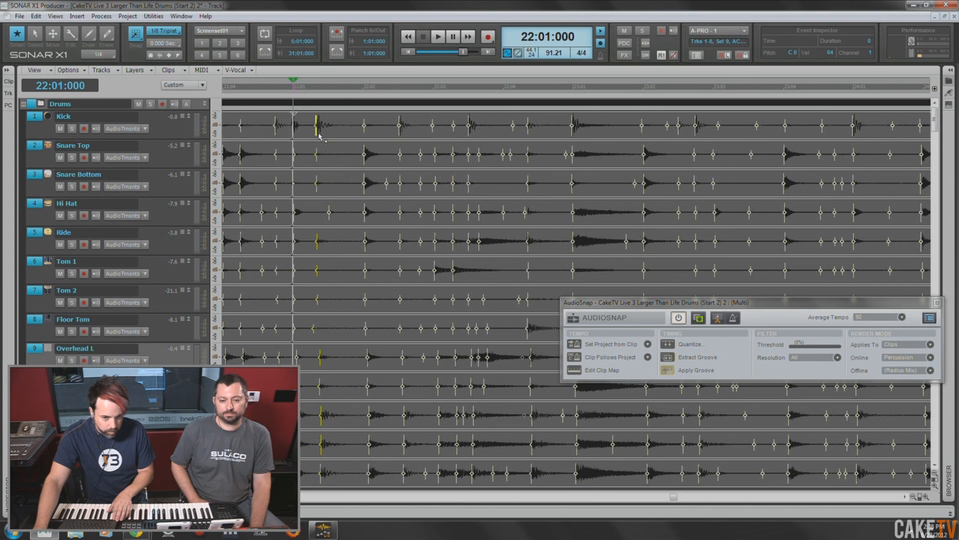
key(space)
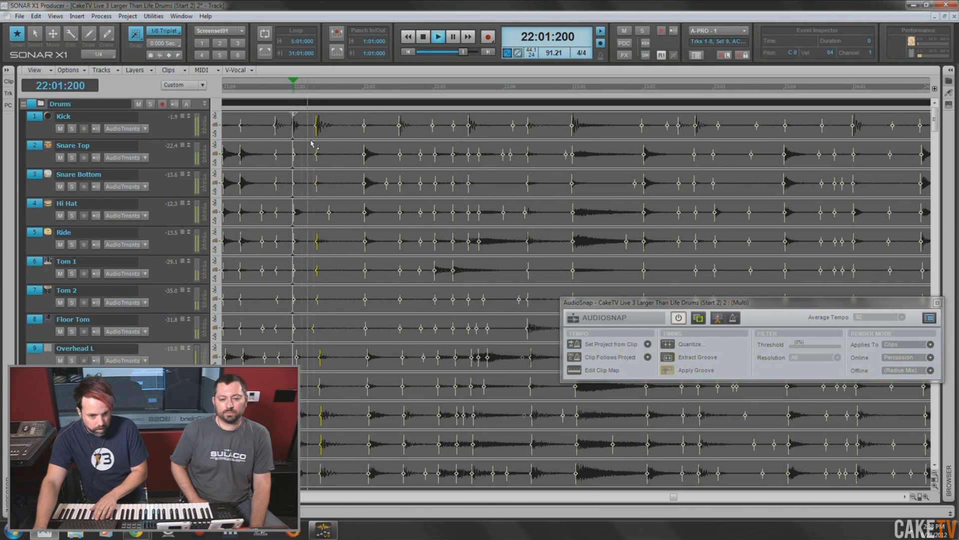
key(space)
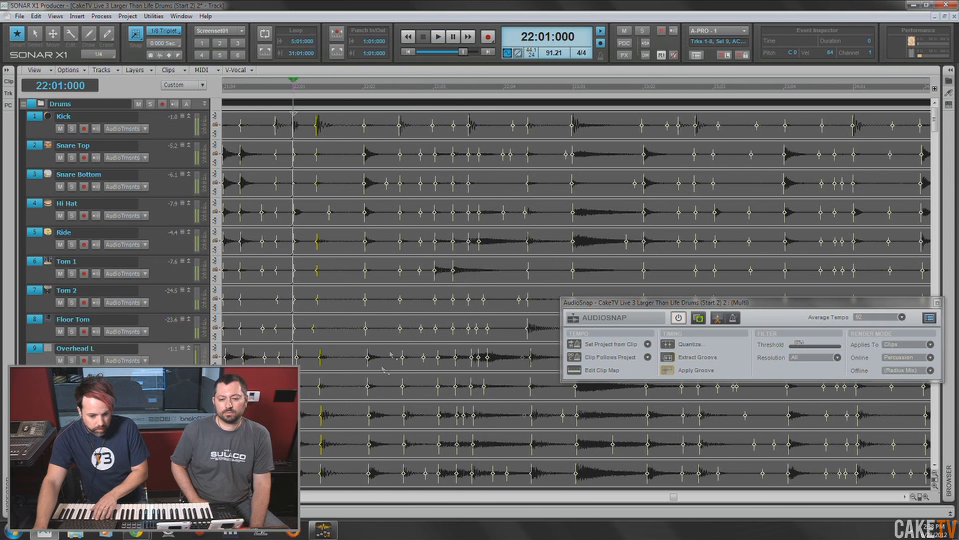
- Play the drums from 21:02:000 through the fill to hear the adjusted hits in context
scroll(278, 264, left, 7)
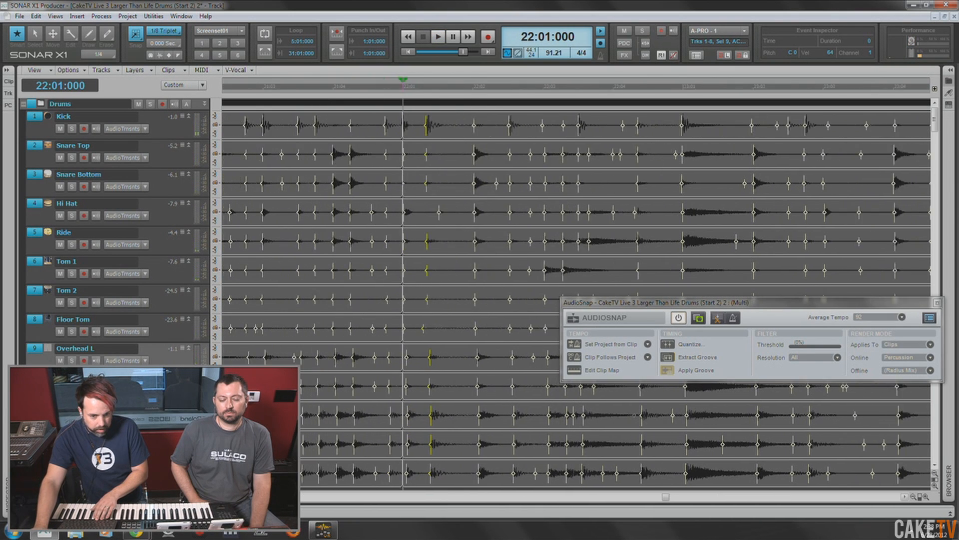
click(237, 88)
key(space)
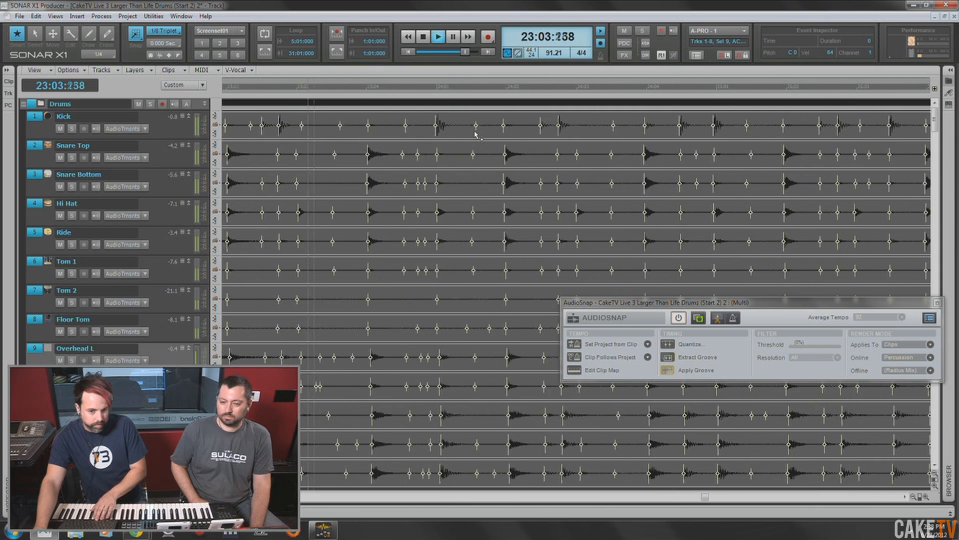
key(space)
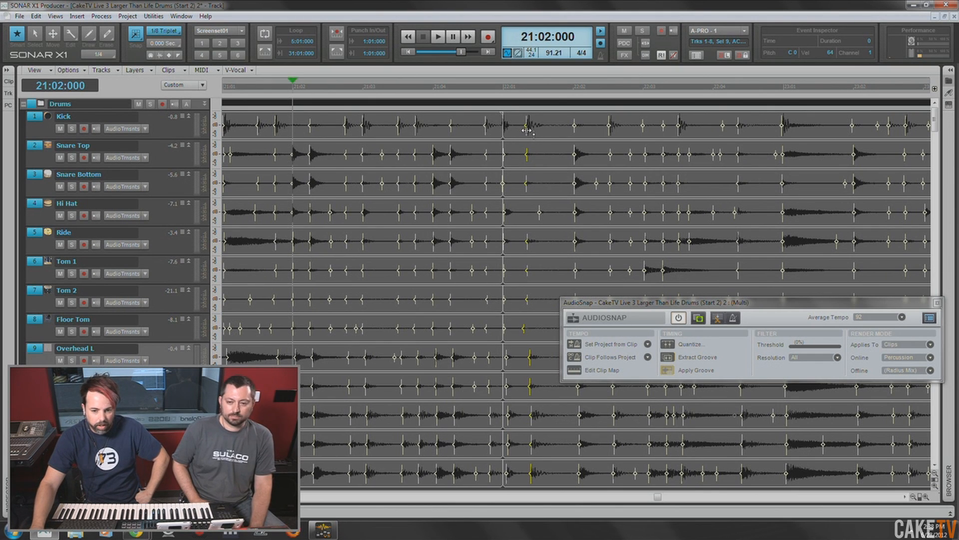
- Close the AudioSnap palette
mouse_move(527, 135)
mouse_down()
mouse_move(515, 136)
mouse_move(528, 139)
mouse_up()
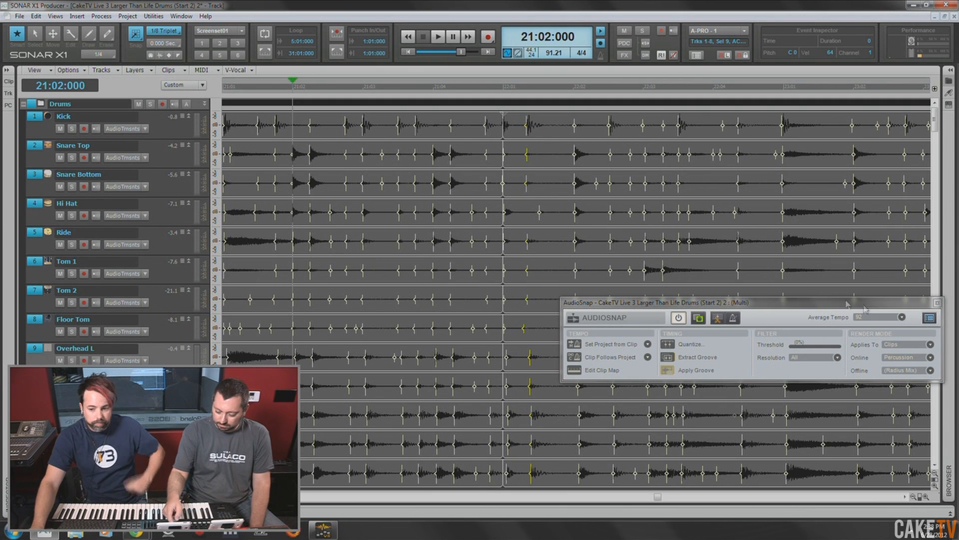
click(937, 302)
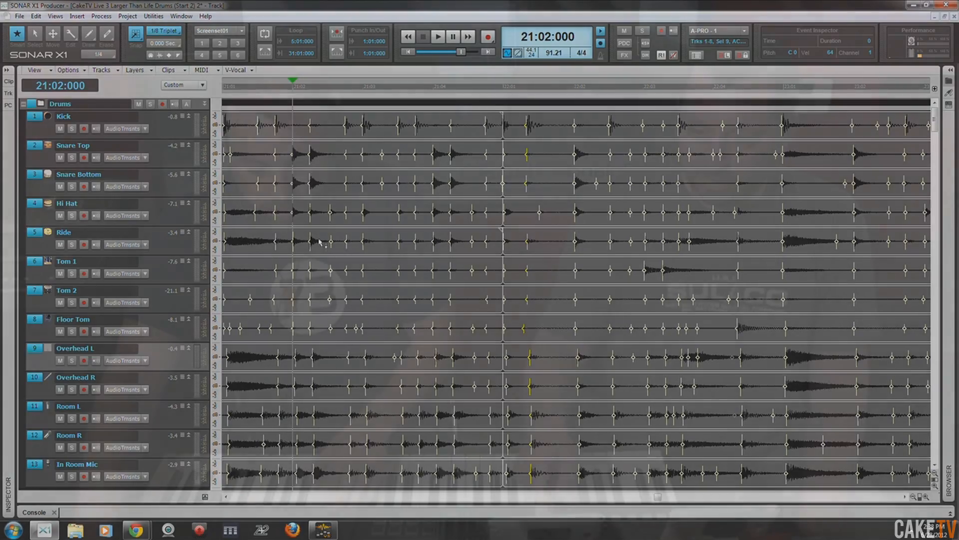
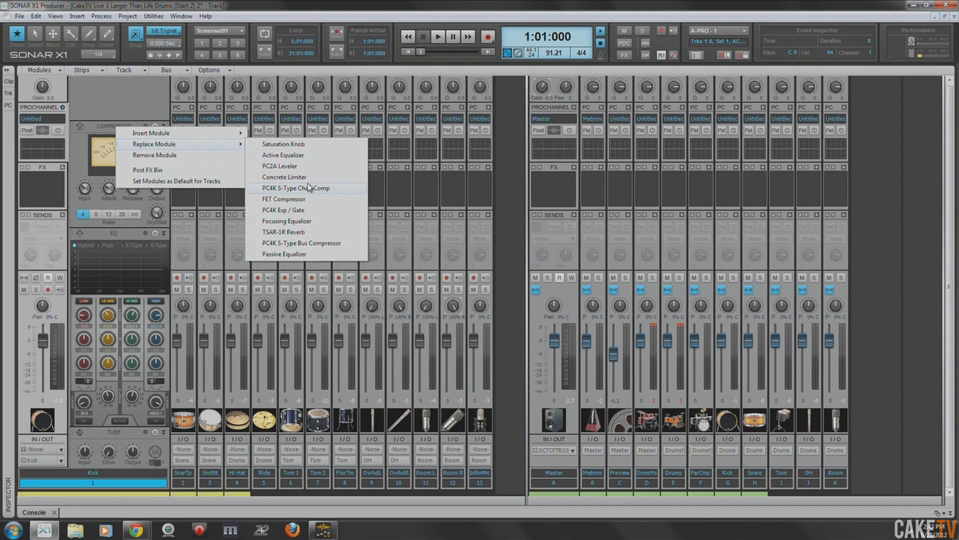
- Replace the Kick track's ProChannel compressor with the PC4K Exp / Gate module and solo the track
click(305, 210)
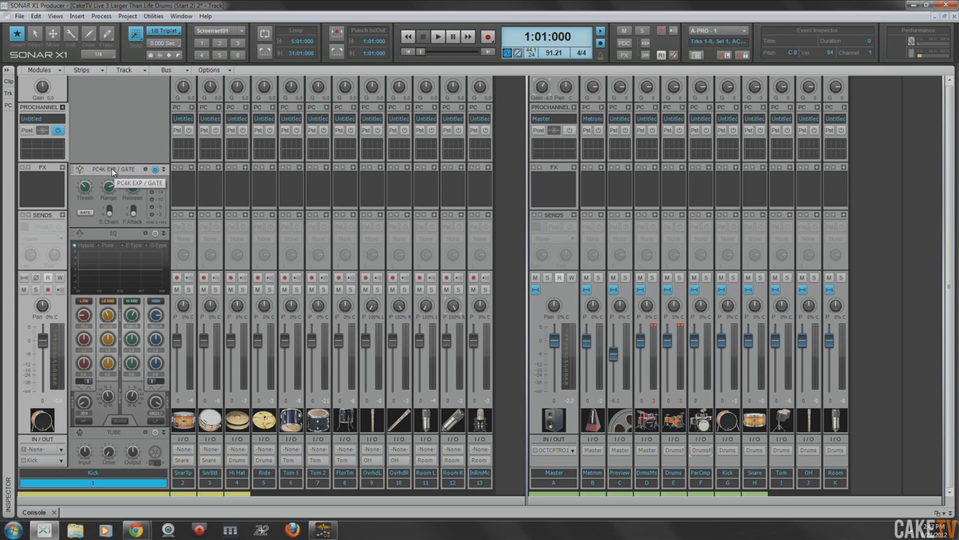
key(space)
key(space)
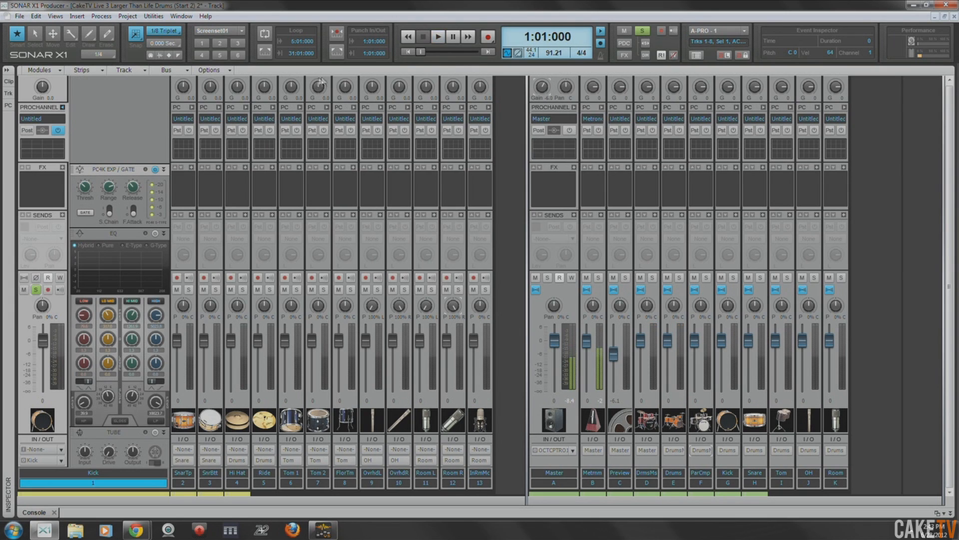
- Set the playback start to 5:01:000 in the track view and briefly audition the soloed kick from the console
key(d)
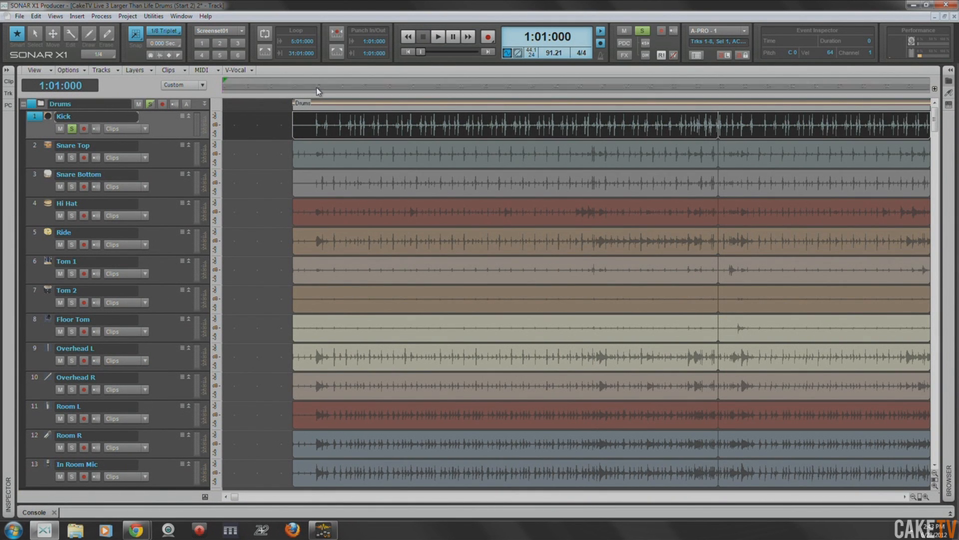
click(314, 90)
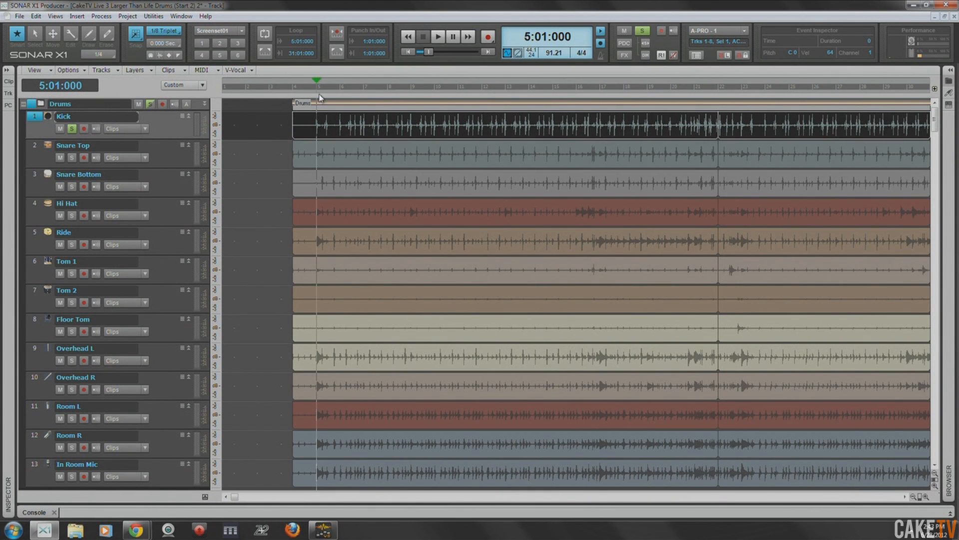
key(d)
key(space)
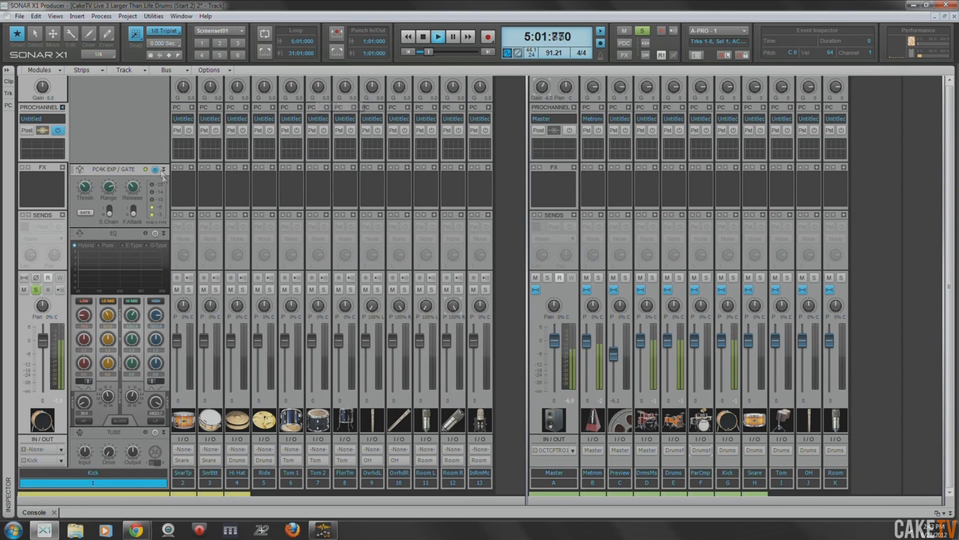
key(space)
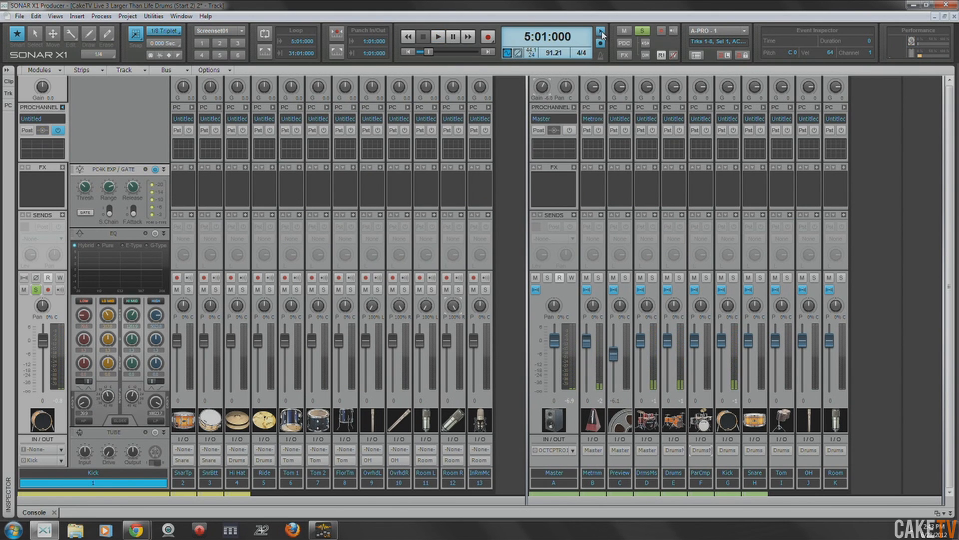
- Play the kick from 5:01:000 and compare it with the gate bypassed and engaged, leaving the gate on
key(space)
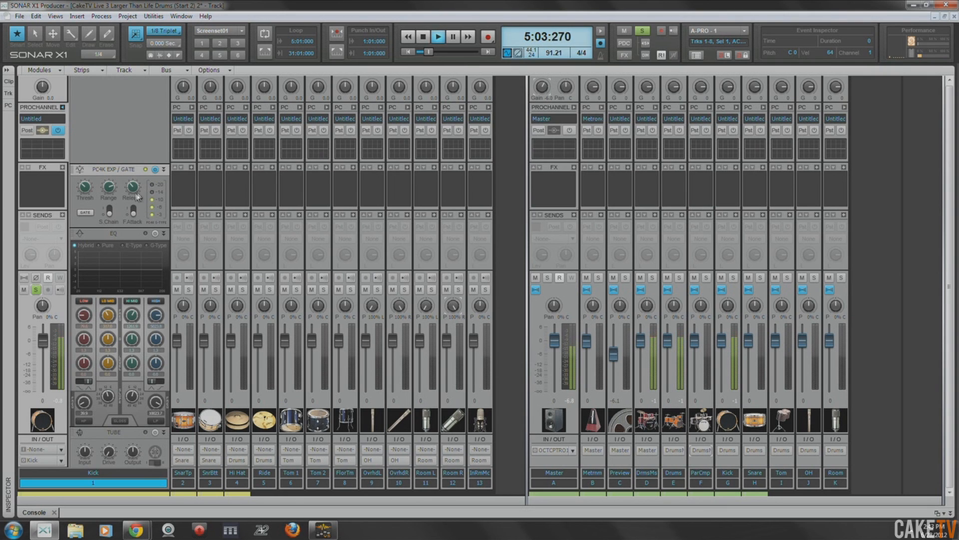
click(156, 170)
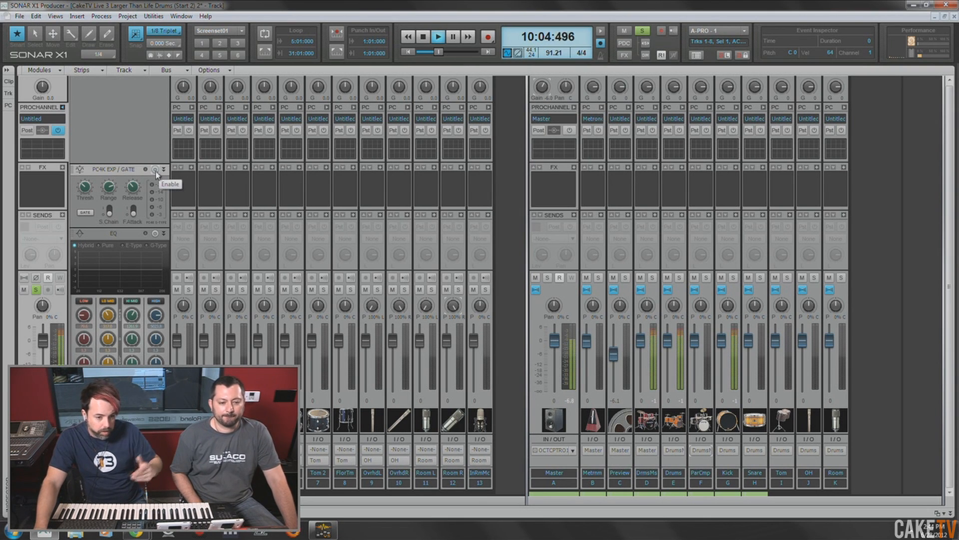
click(156, 170)
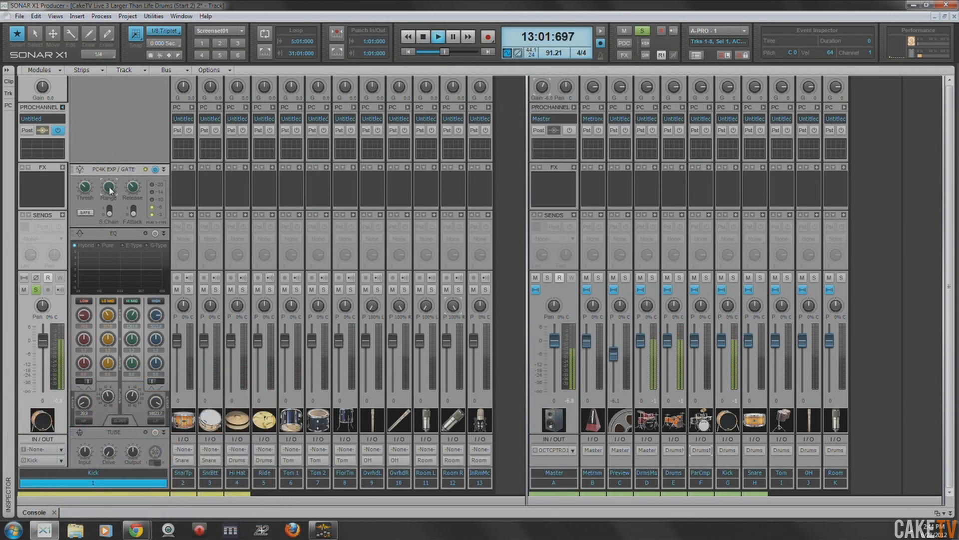
- Raise the kick gate's threshold to about -7.40 dB and its release to 0.80 s during playback
mouse_move(85, 192)
drag(86, 176, 87, 165)
mouse_move(88, 189)
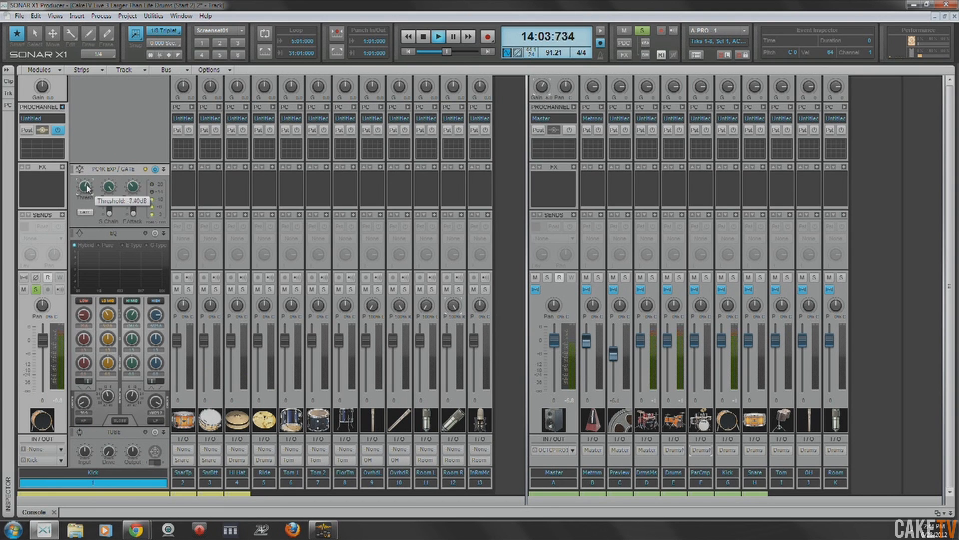
mouse_move(134, 194)
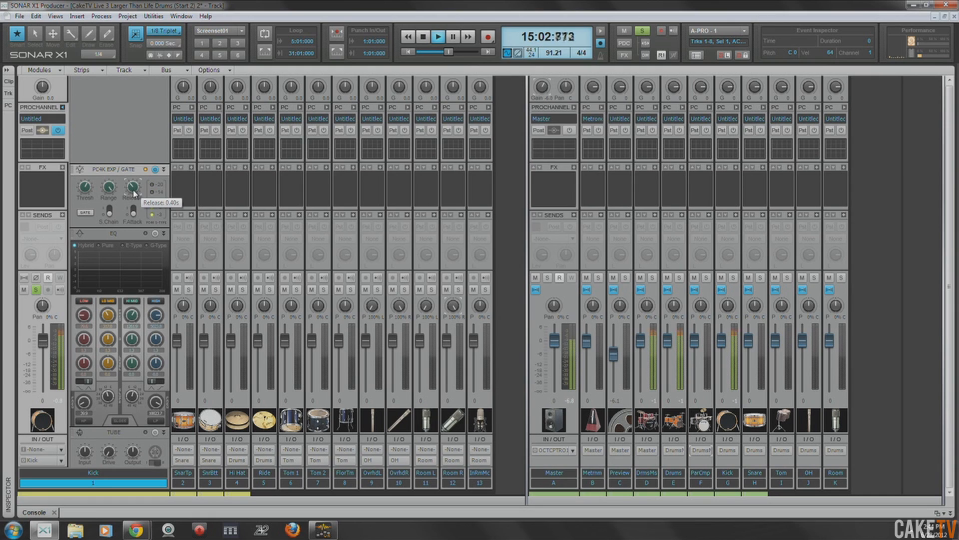
drag(134, 189, 133, 203)
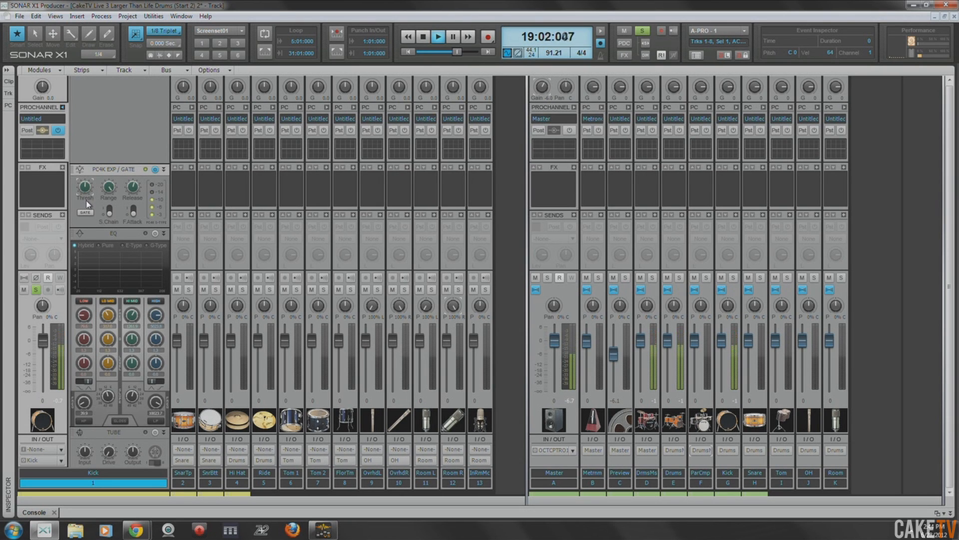
- Fine-tune the kick gate's threshold by ear and shorten its release
drag(87, 196, 88, 210)
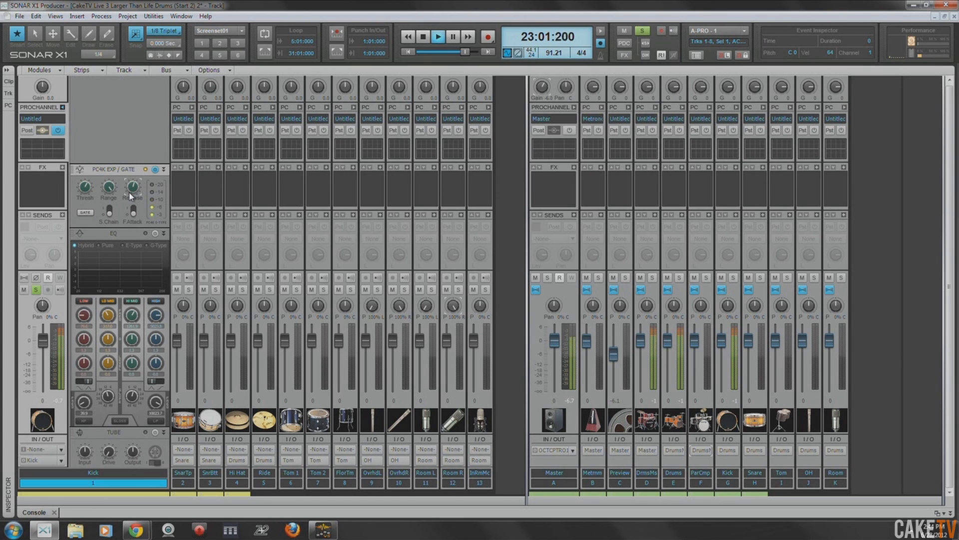
mouse_move(131, 195)
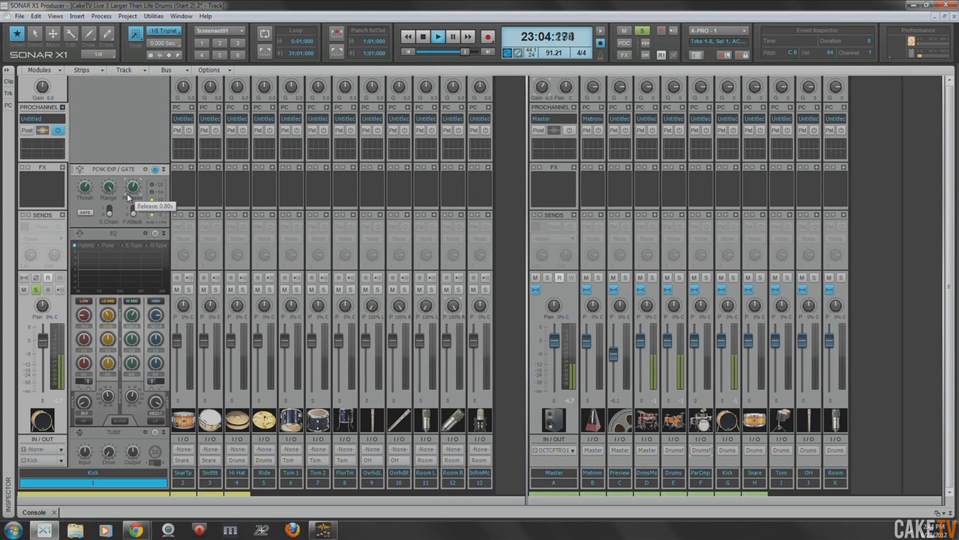
drag(127, 193, 131, 200)
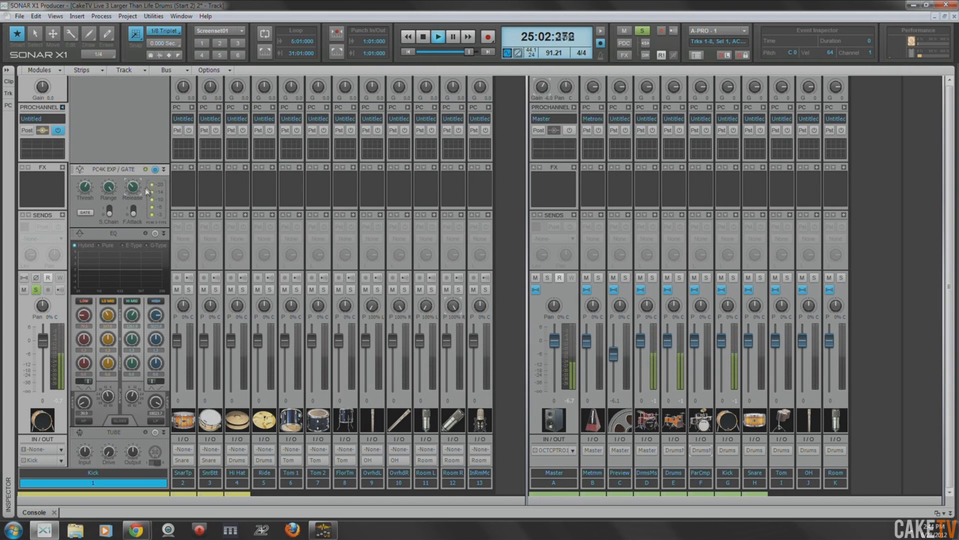
- Compare the kick with the adjusted gate bypassed and engaged, leave it engaged, and replay from 5:01:000
click(156, 170)
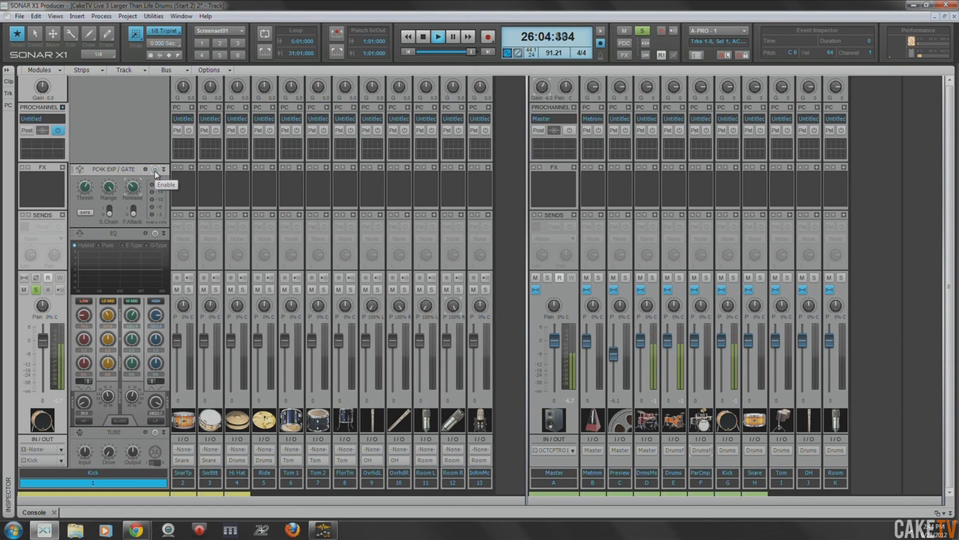
click(155, 170)
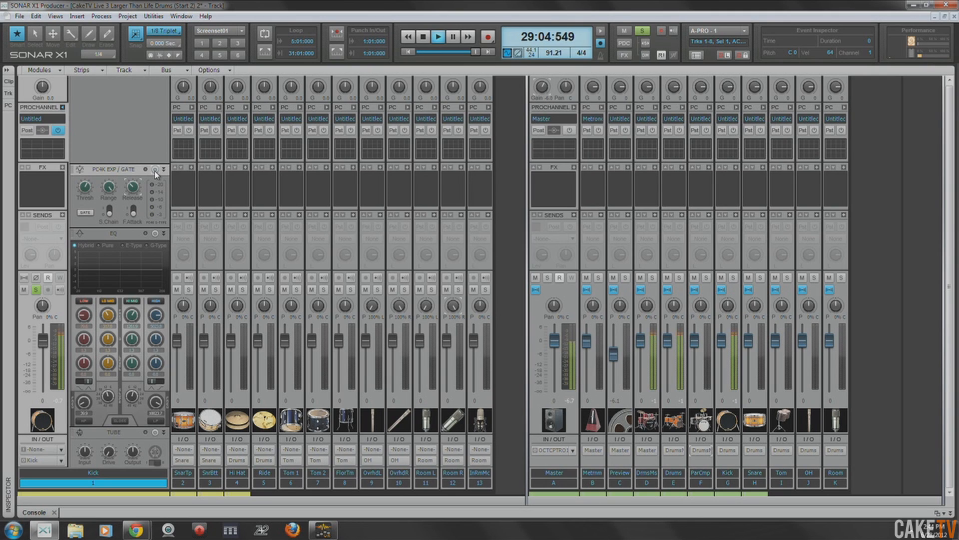
click(155, 170)
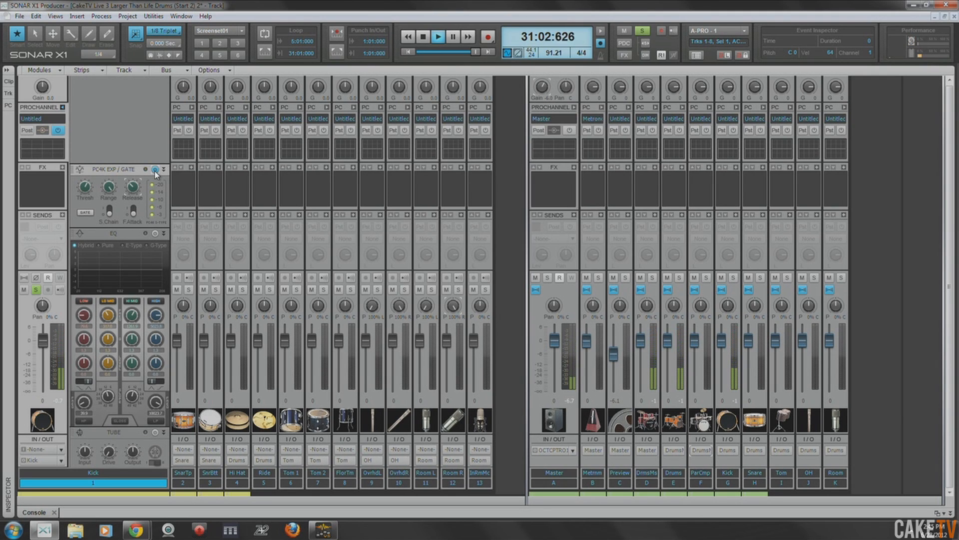
click(424, 39)
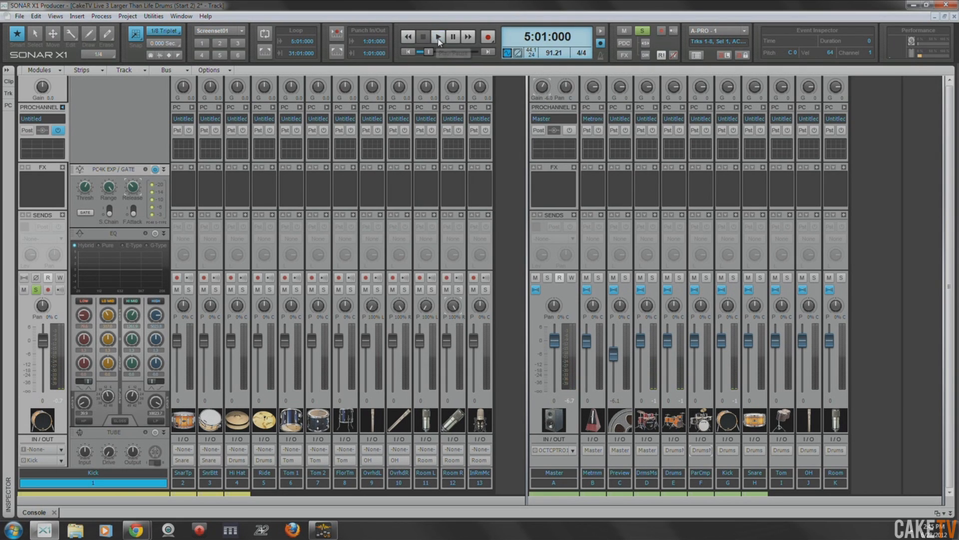
click(438, 38)
click(424, 39)
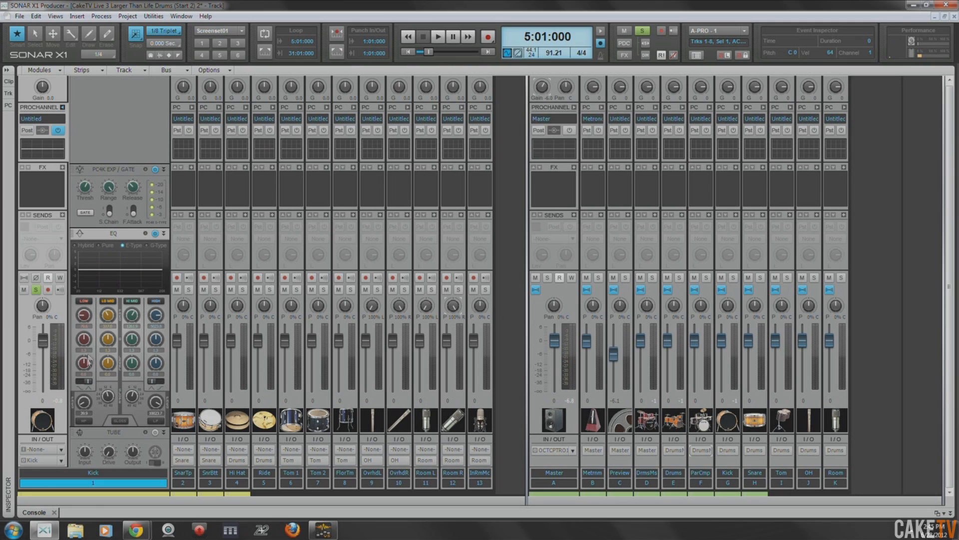
- Engage the high-pass and low-pass filters of the Kick's E-Type EQ and adjust the high-pass cutoff
click(82, 421)
drag(87, 405, 87, 412)
mouse_move(86, 369)
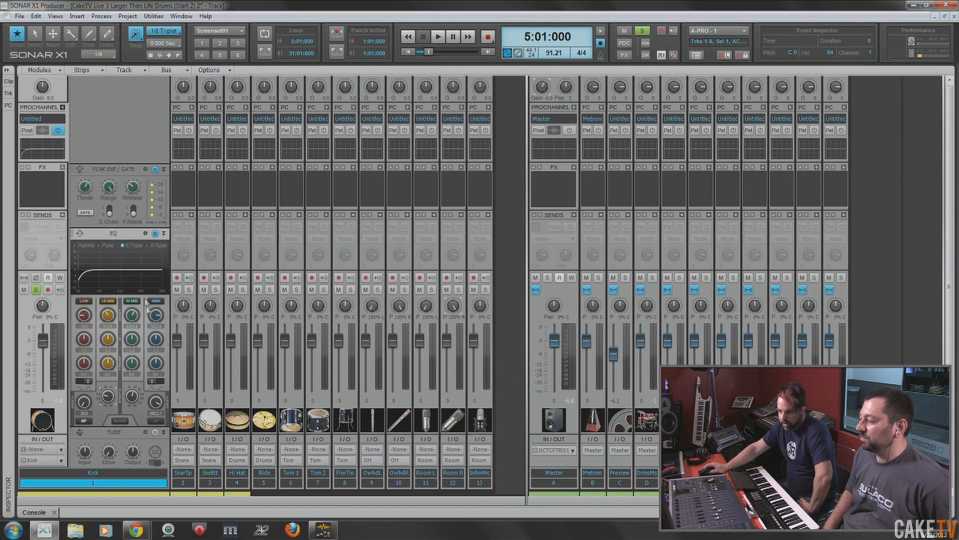
click(157, 422)
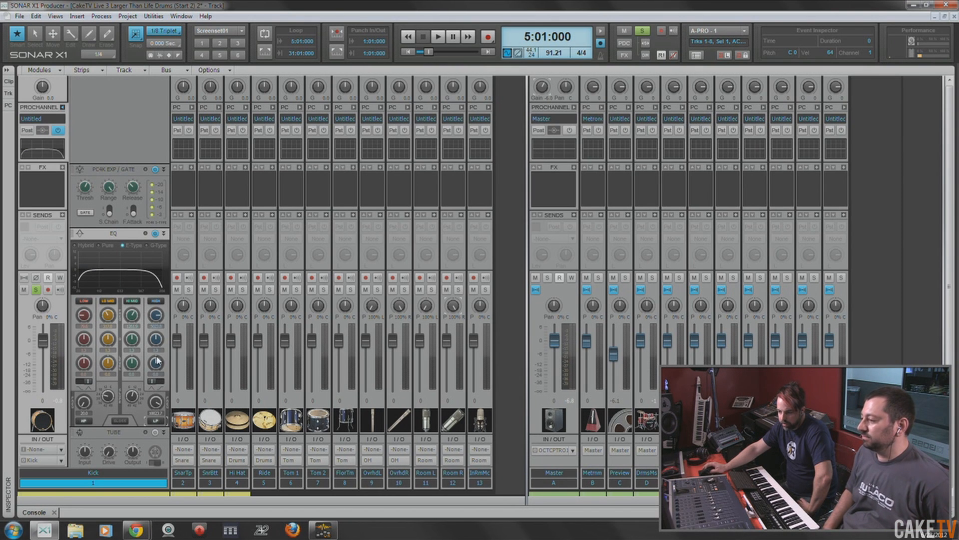
- Play the filtered kick from 5:01:000 and compare its whole ProChannel bypassed and engaged, leaving it on
click(439, 36)
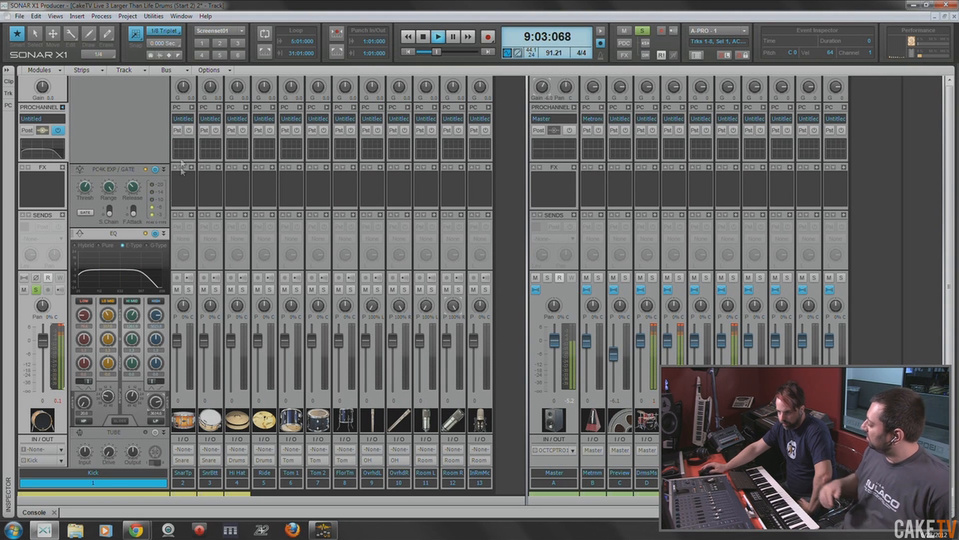
click(58, 131)
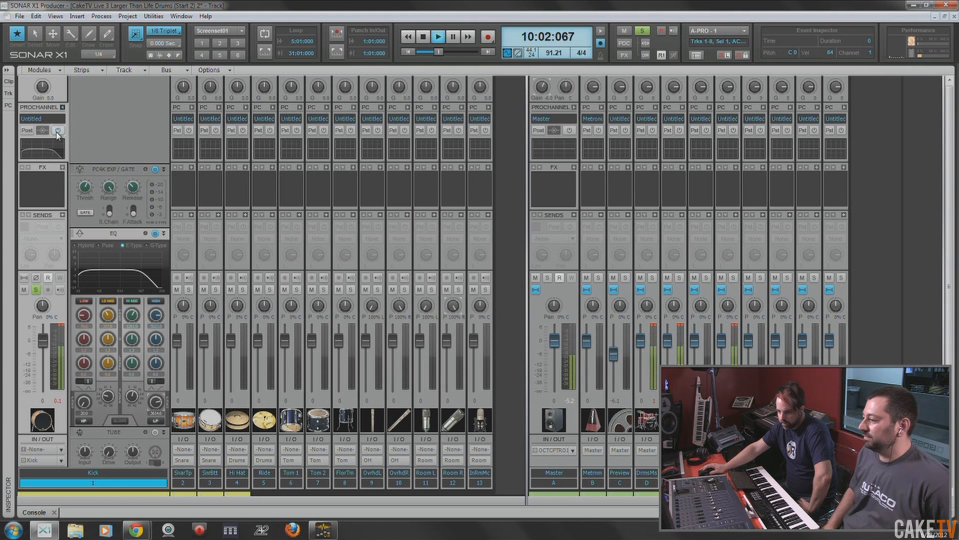
click(58, 131)
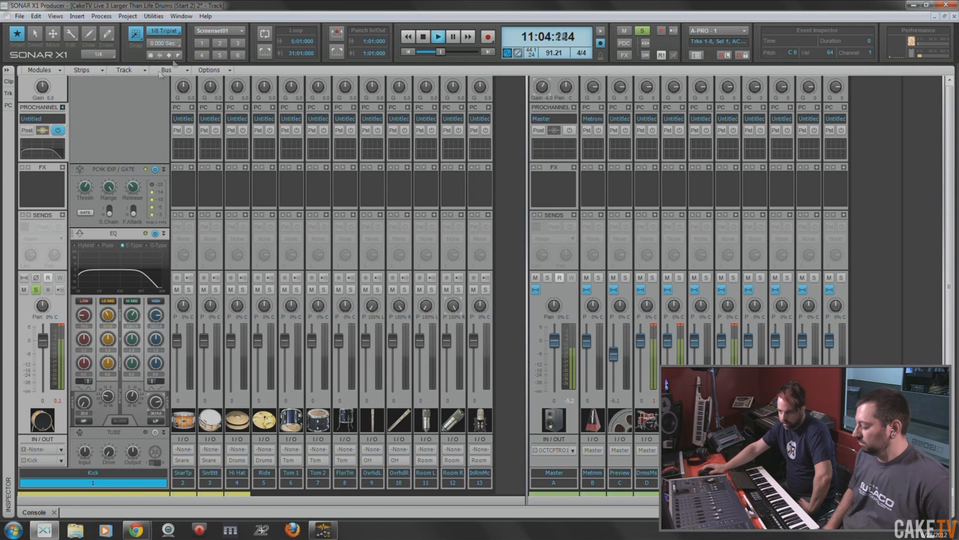
key(space)
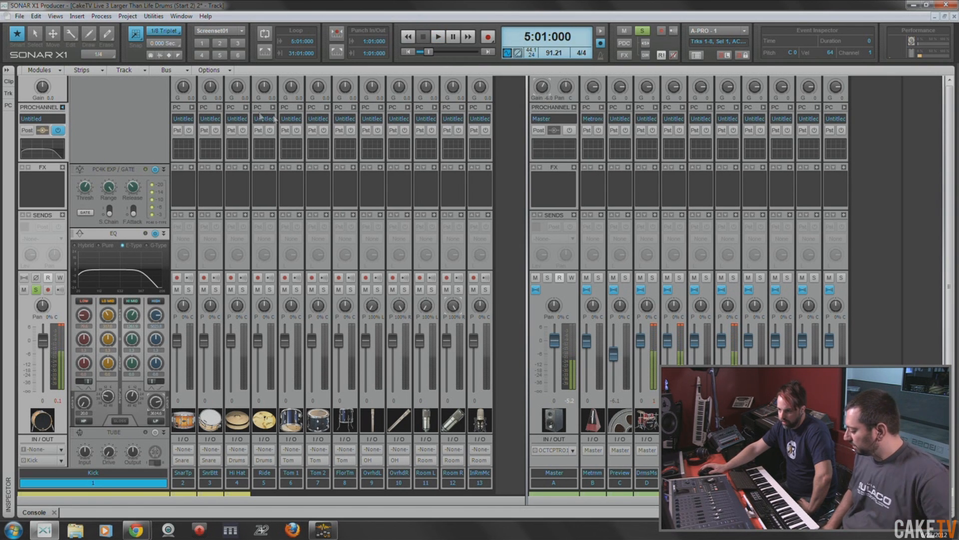
- Expand the Snare Top track's ProChannel and collapse the Kick's
click(192, 108)
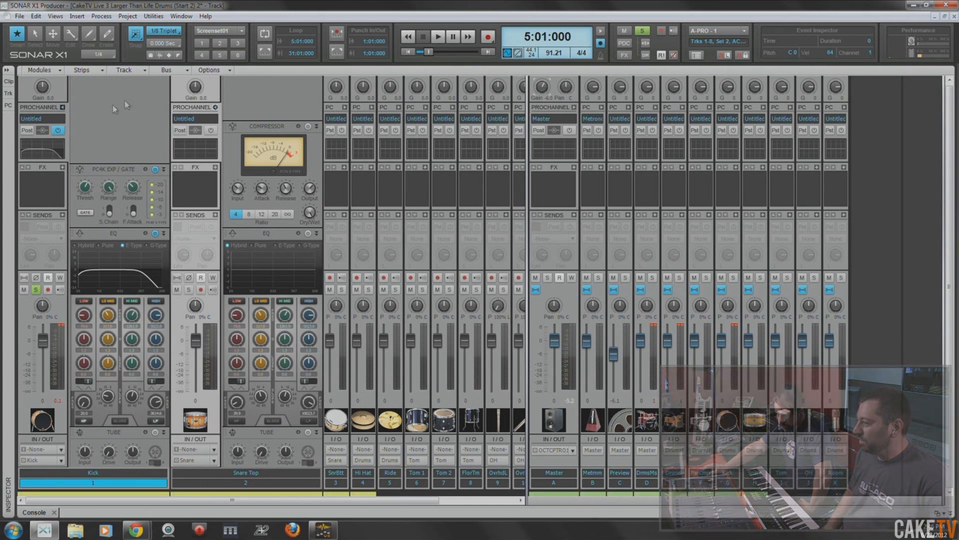
click(63, 107)
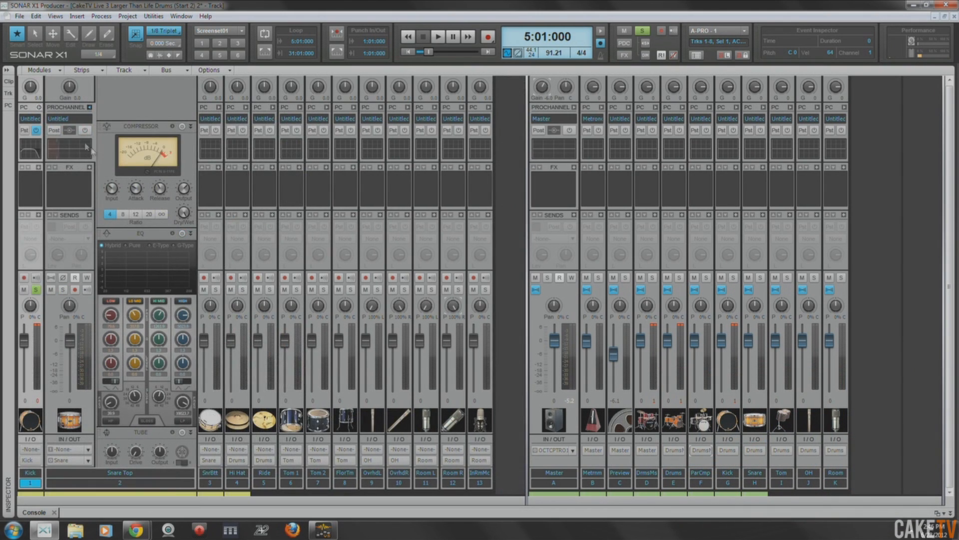
right_click(145, 128)
mouse_move(216, 148)
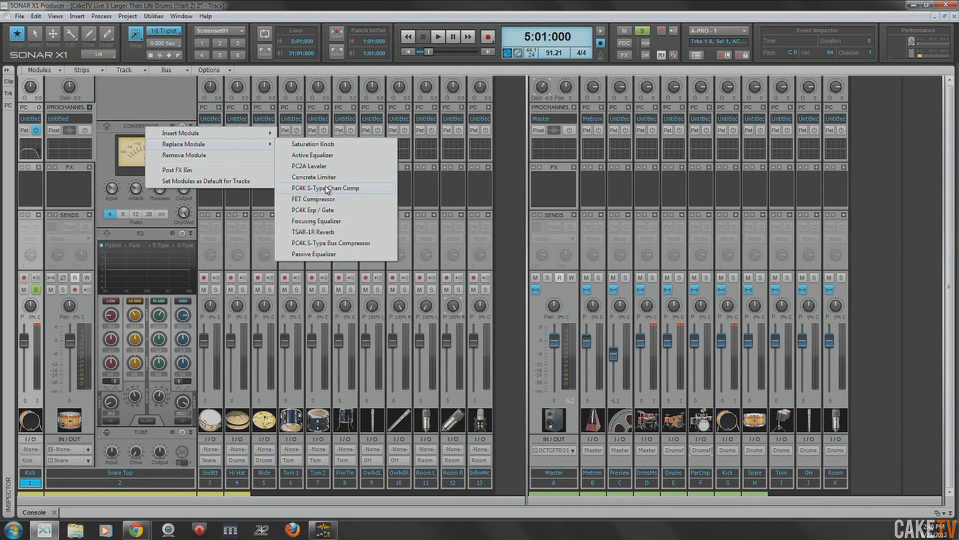
click(130, 128)
- Remove the Snare Top's Tube module and insert a PC4K Exp / Gate, placed ahead of the compressor
right_click(148, 435)
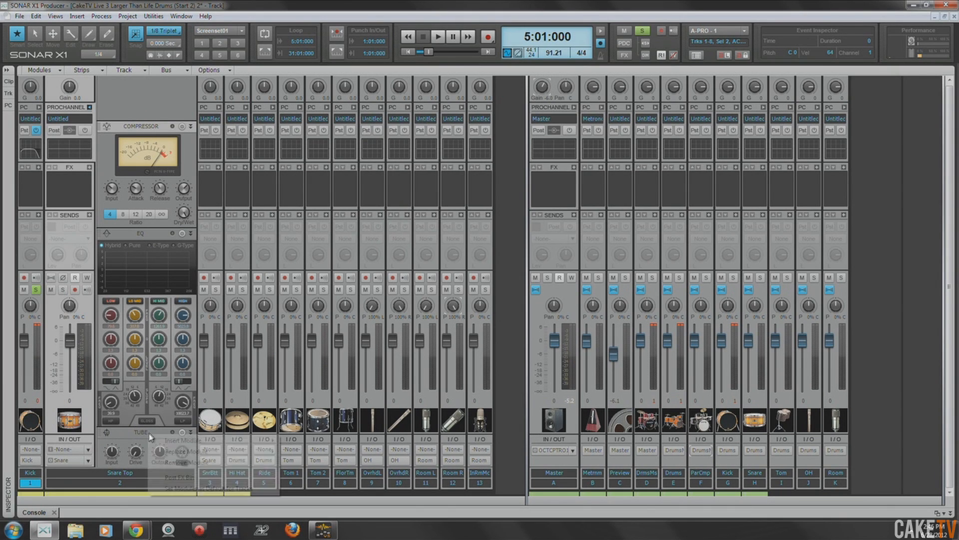
click(210, 466)
right_click(148, 107)
mouse_move(200, 112)
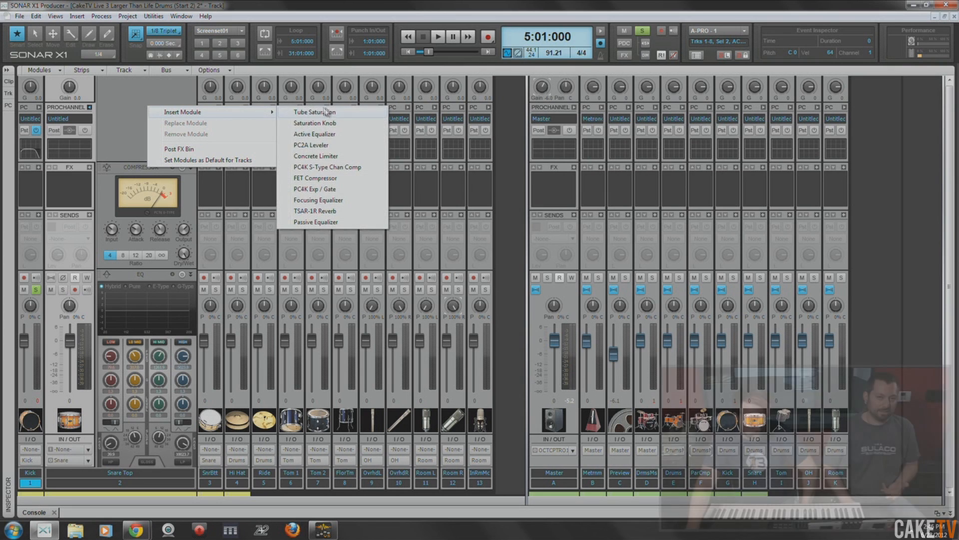
click(336, 190)
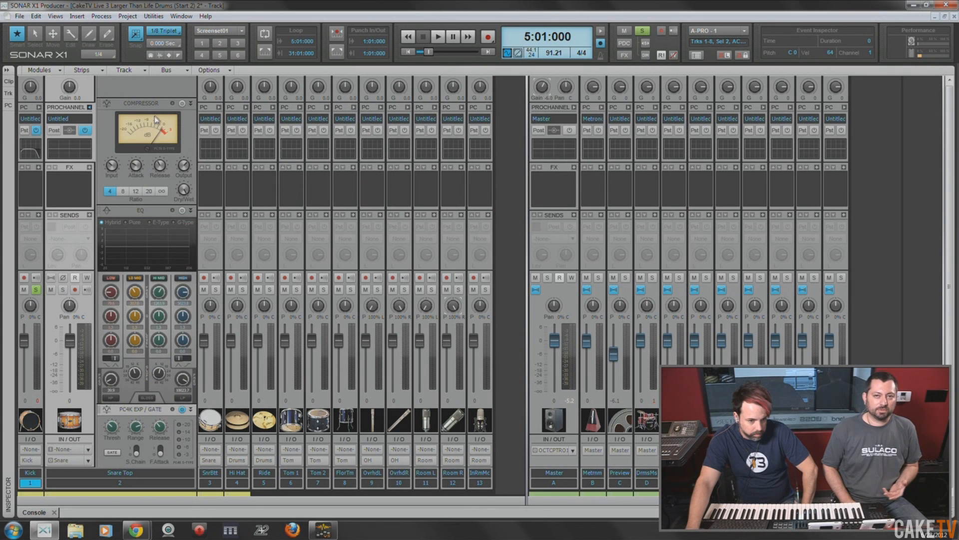
drag(134, 414, 135, 104)
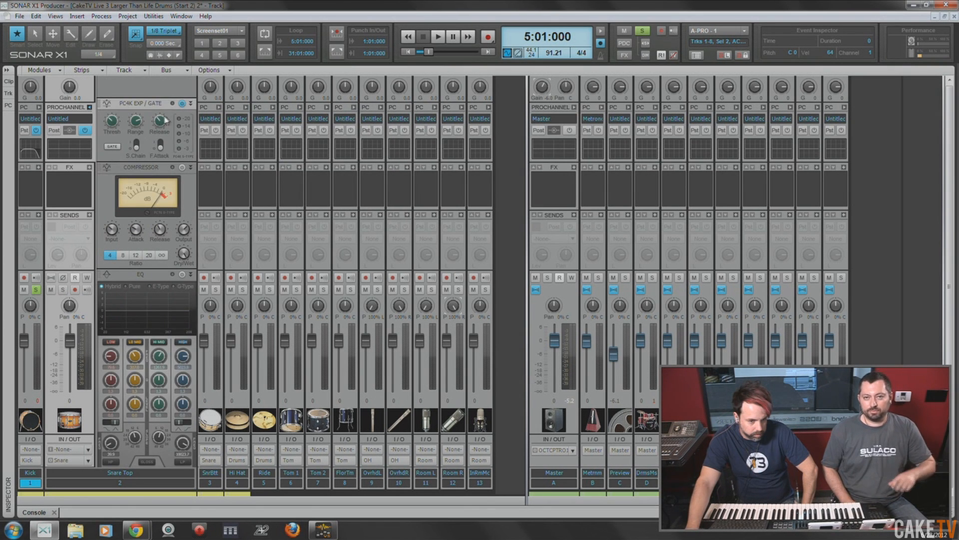
- Solo Snare Top in place of Kick and play its gated signal from 5:01:000
click(62, 289)
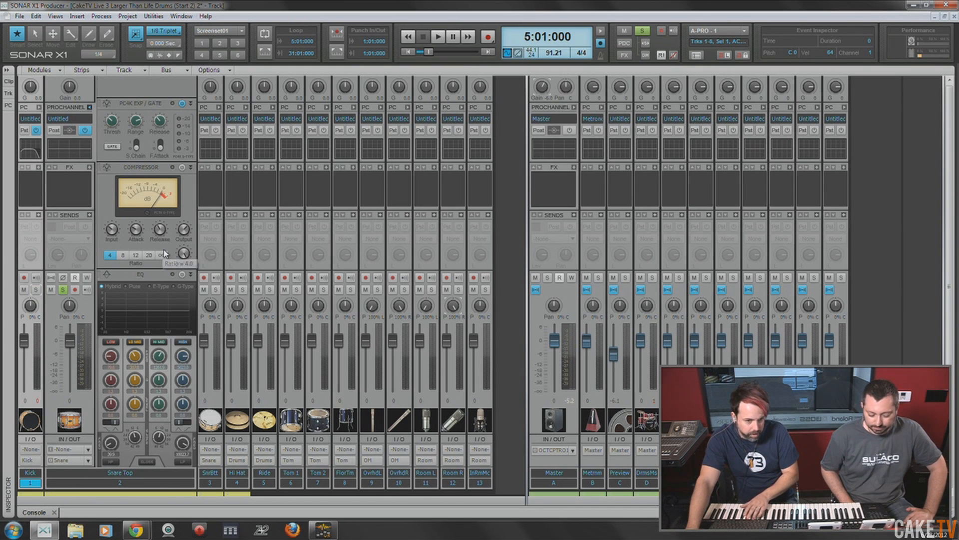
key(space)
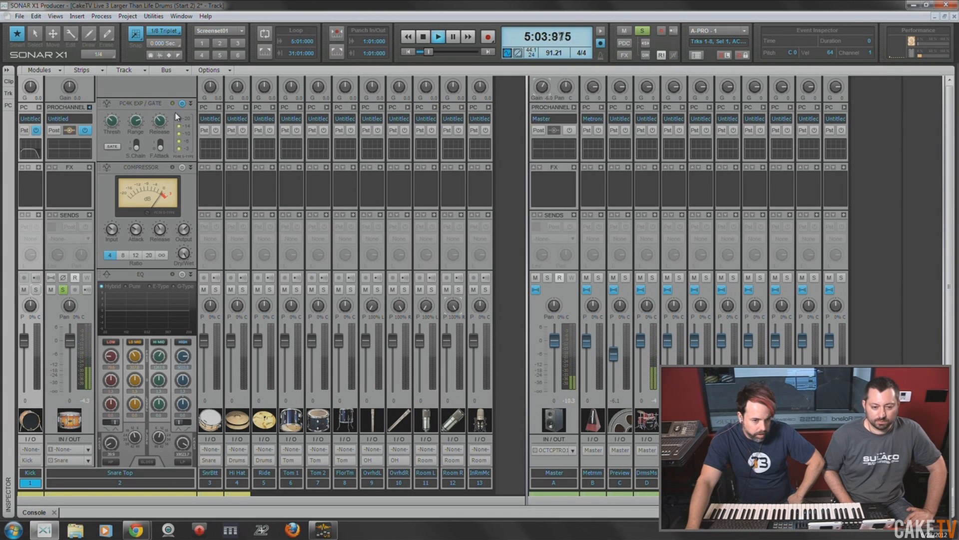
- Adjust the threshold, range and release of the Snare Top's PC4K gate during playback and compare the gate bypassed and engaged
mouse_move(111, 129)
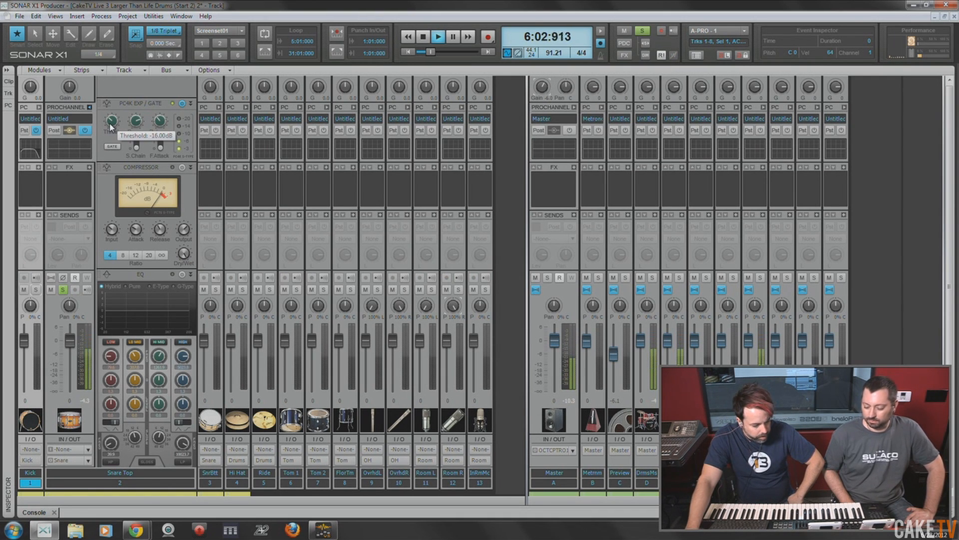
drag(111, 129, 107, 79)
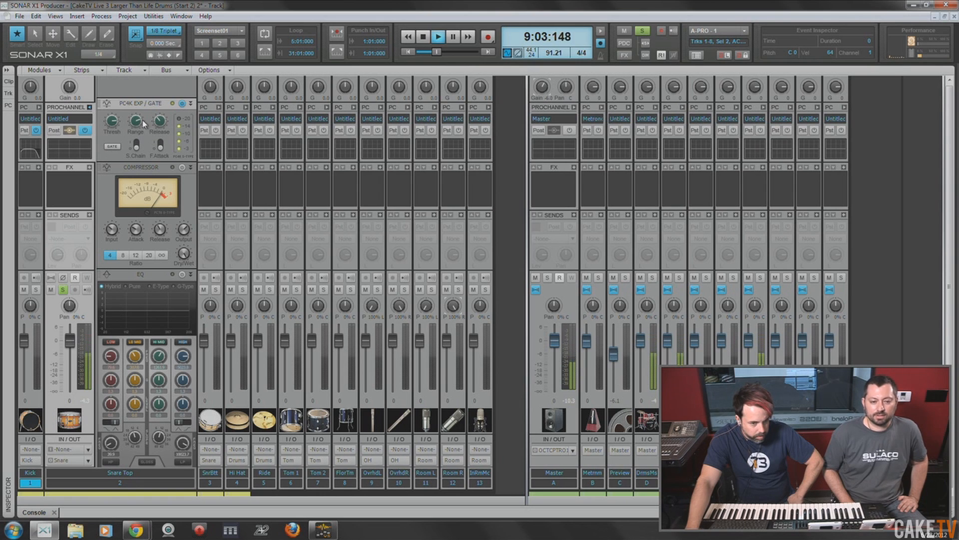
drag(160, 122, 155, 80)
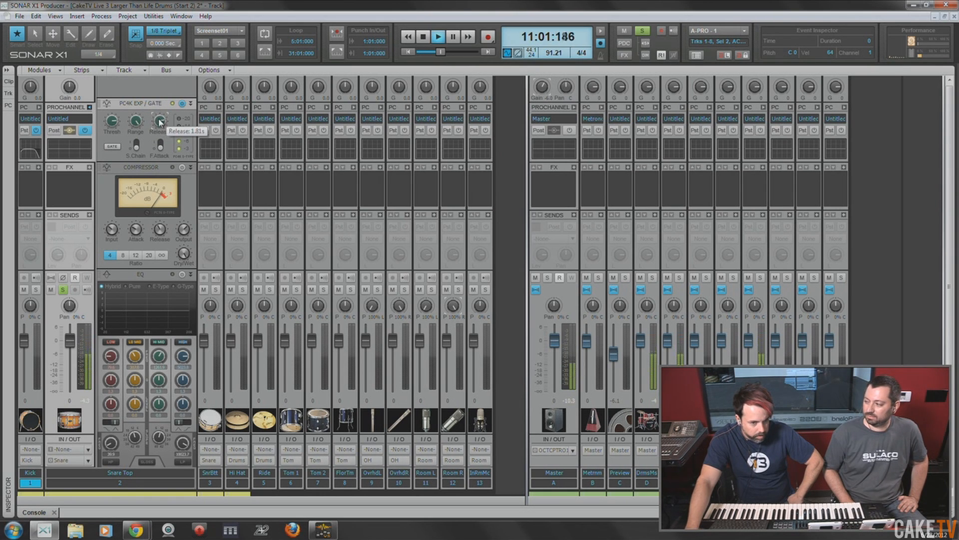
click(183, 104)
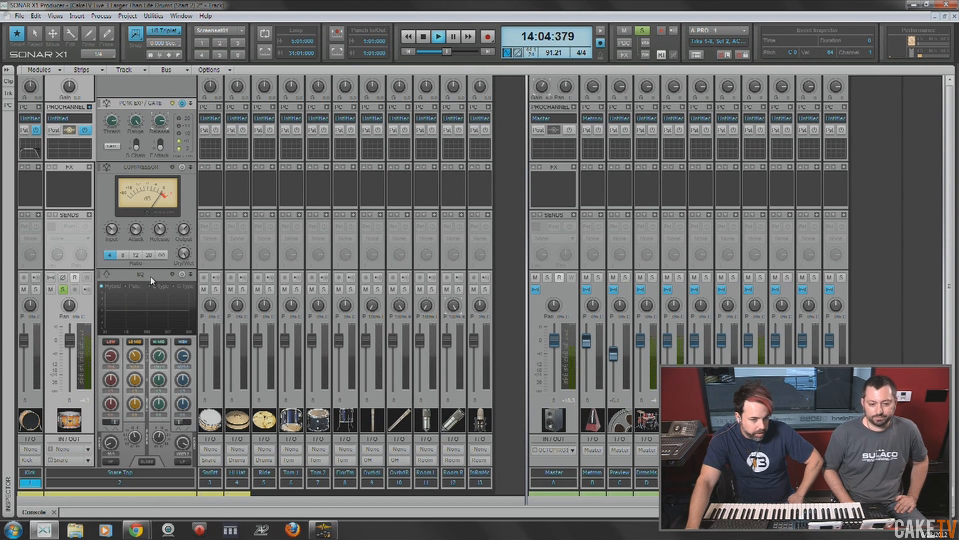
- Move the Snare Top's EQ module ahead of the compressor, stop playback and enable the EQ
drag(150, 283, 152, 189)
key(space)
click(182, 168)
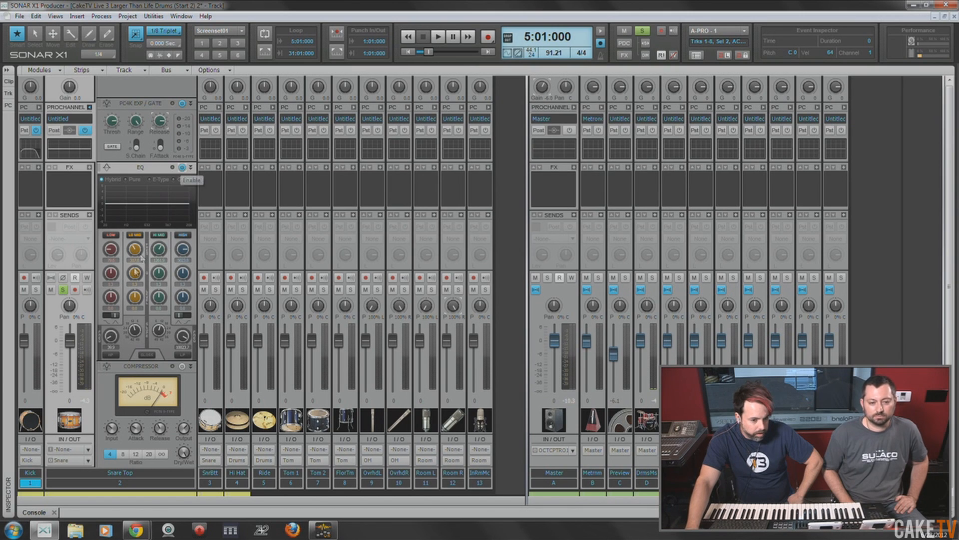
- Play Snare Top from 5:01:000, engage the EQ's high-pass filter with a raised cutoff, and compare the whole ProChannel bypassed and engaged
click(441, 37)
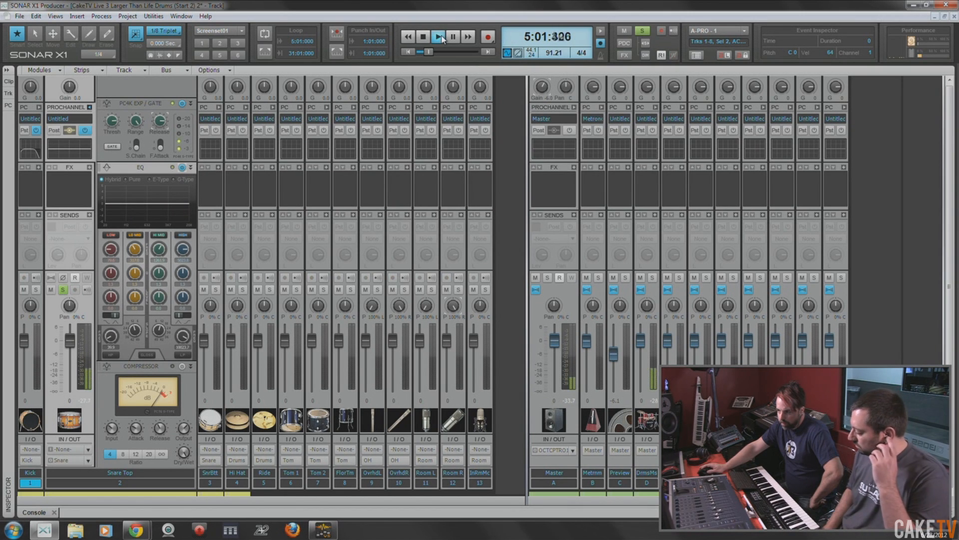
click(111, 355)
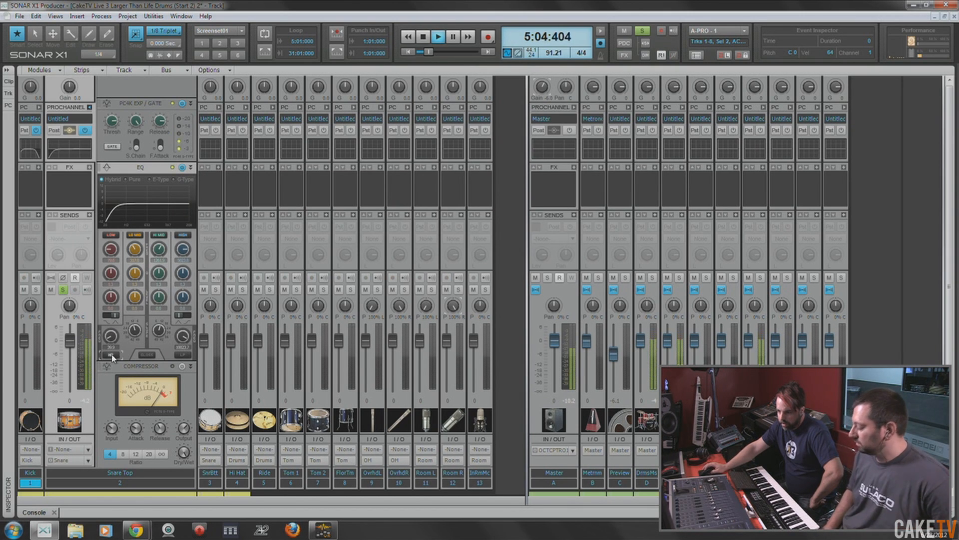
mouse_move(110, 341)
mouse_down()
mouse_move(110, 330)
mouse_move(122, 341)
mouse_move(110, 335)
mouse_up()
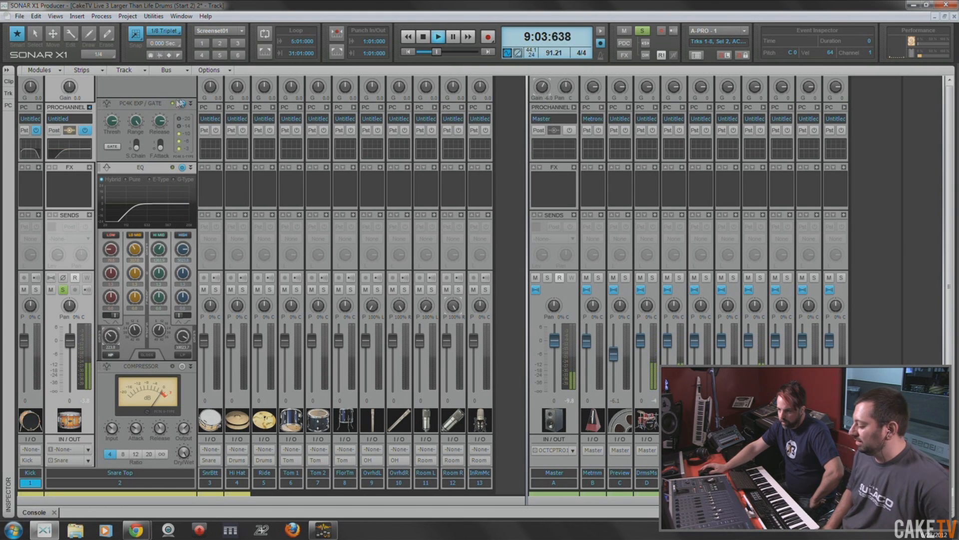
click(85, 130)
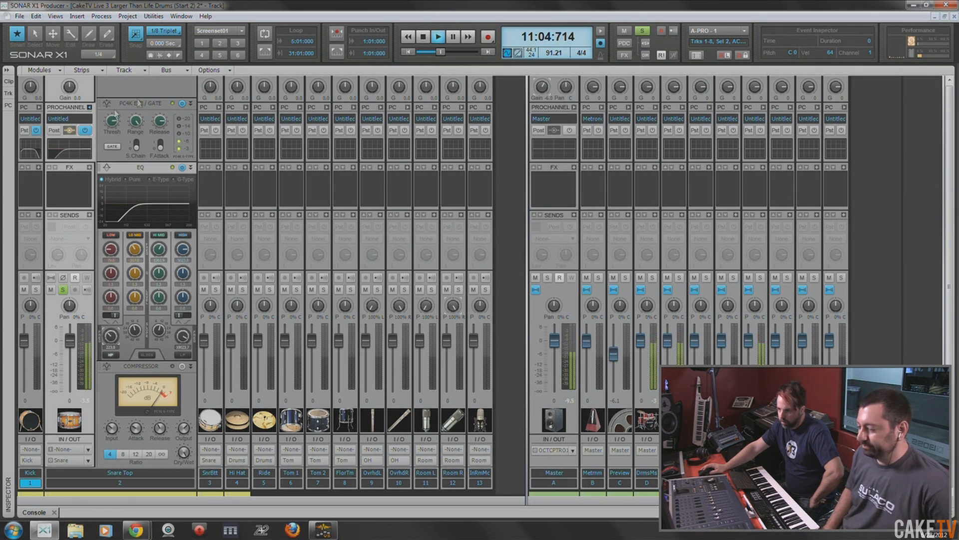
click(422, 38)
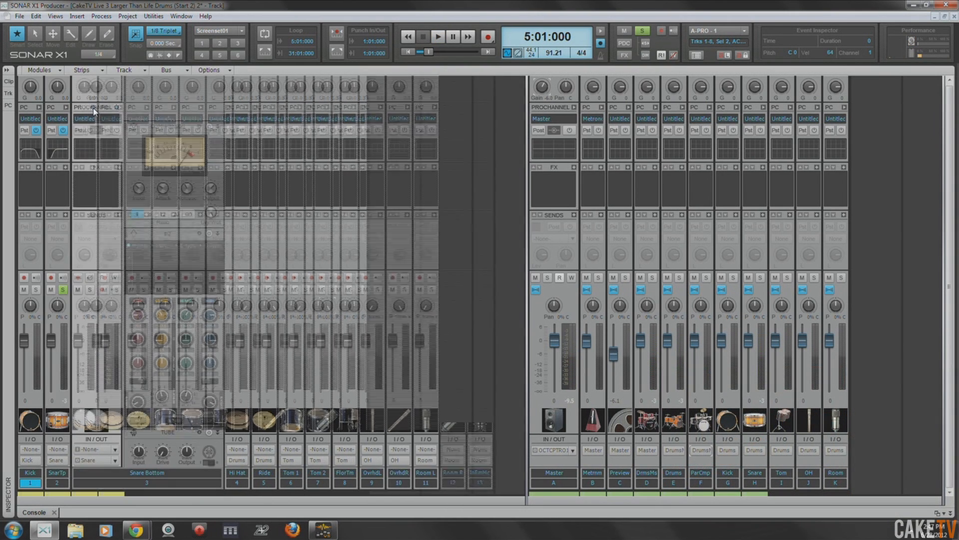
- Expand the Snare Bottom track's ProChannel and remove its Tube module
click(92, 108)
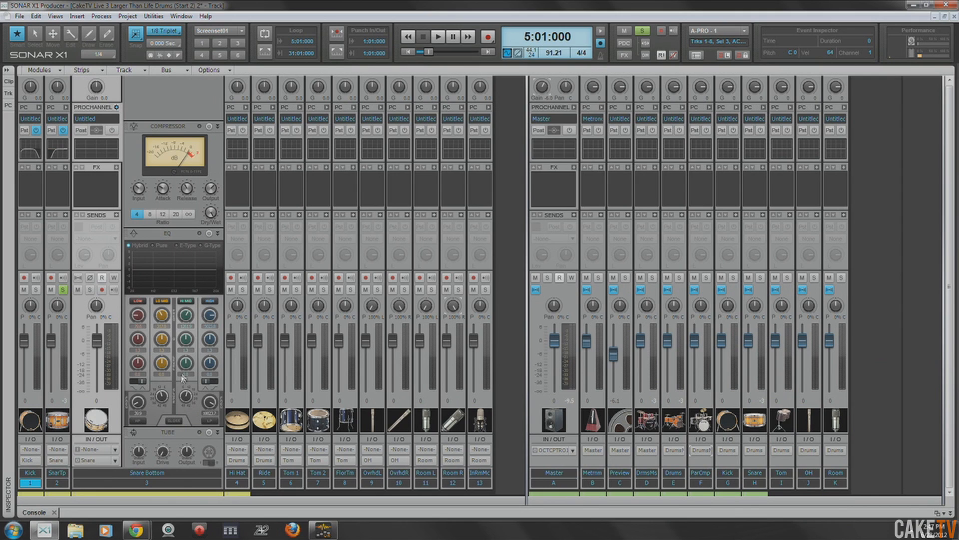
right_click(171, 433)
click(220, 459)
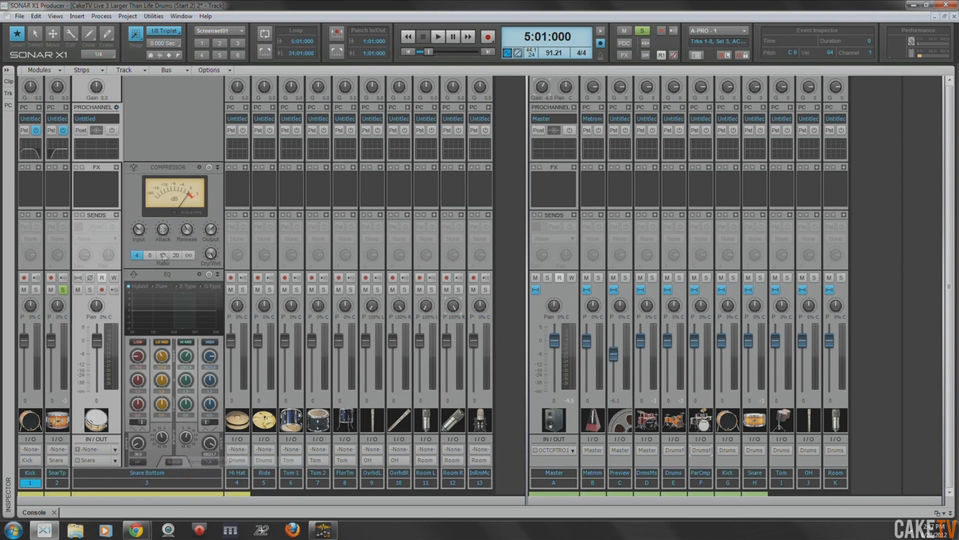
- Insert a PC4K Exp / Gate as the first module of Snare Bottom's ProChannel and move the EQ ahead of the compressor
right_click(163, 128)
mouse_move(200, 134)
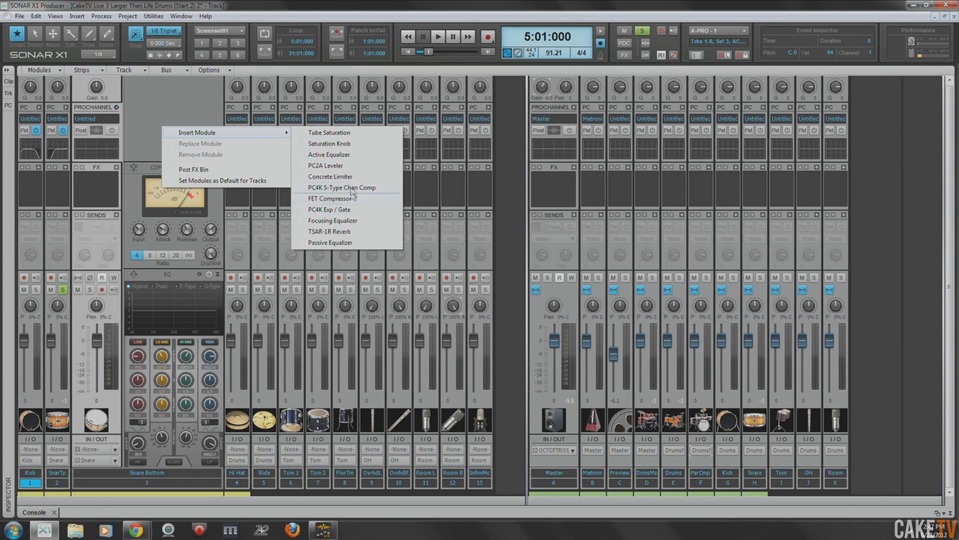
click(348, 210)
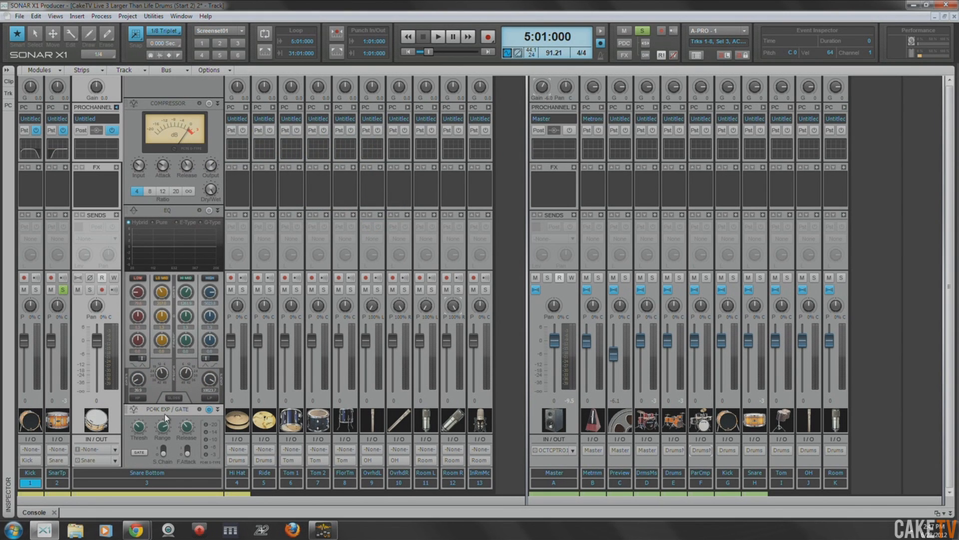
drag(161, 252, 160, 133)
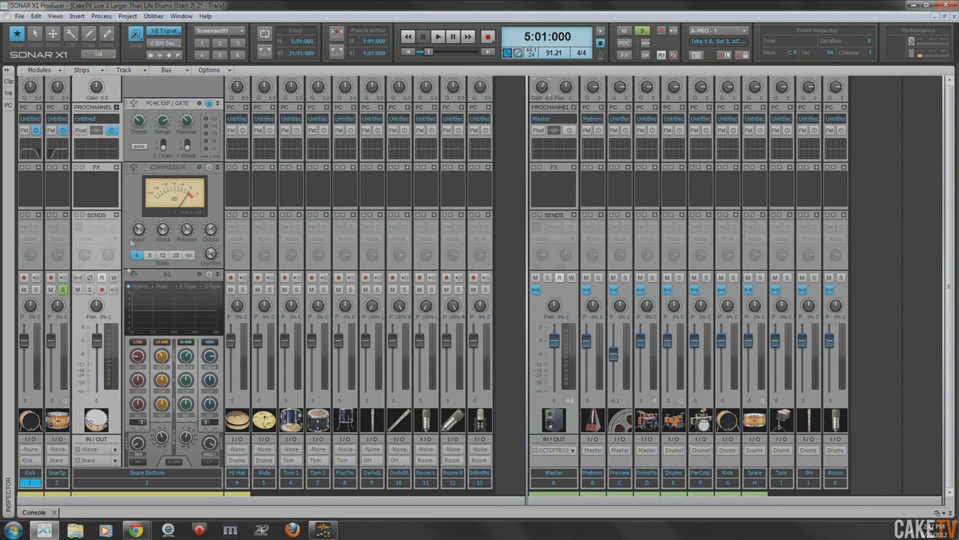
drag(176, 289, 175, 181)
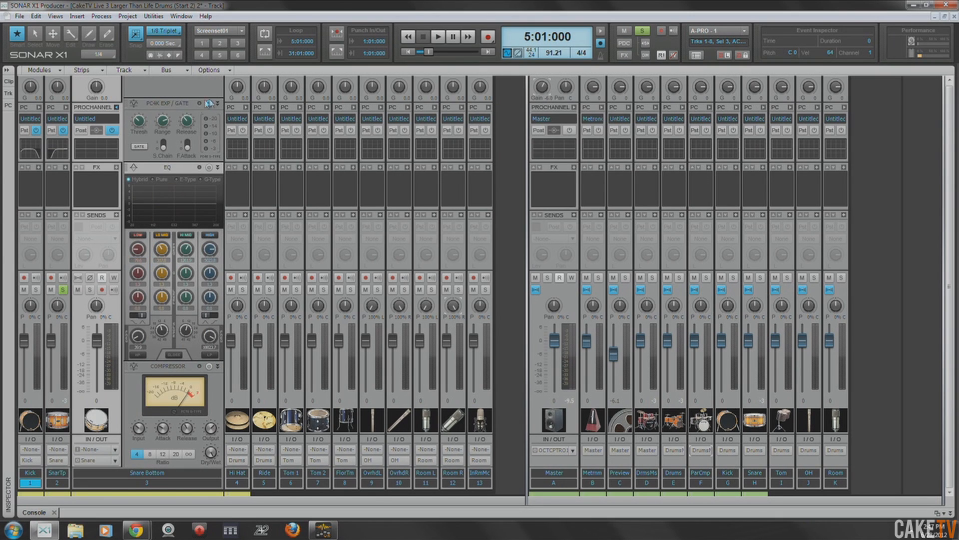
- Raise the range of Snare Bottom's gate, solo the track in place of Snare Top and play it from 5:01:000
drag(161, 124, 175, 63)
click(90, 289)
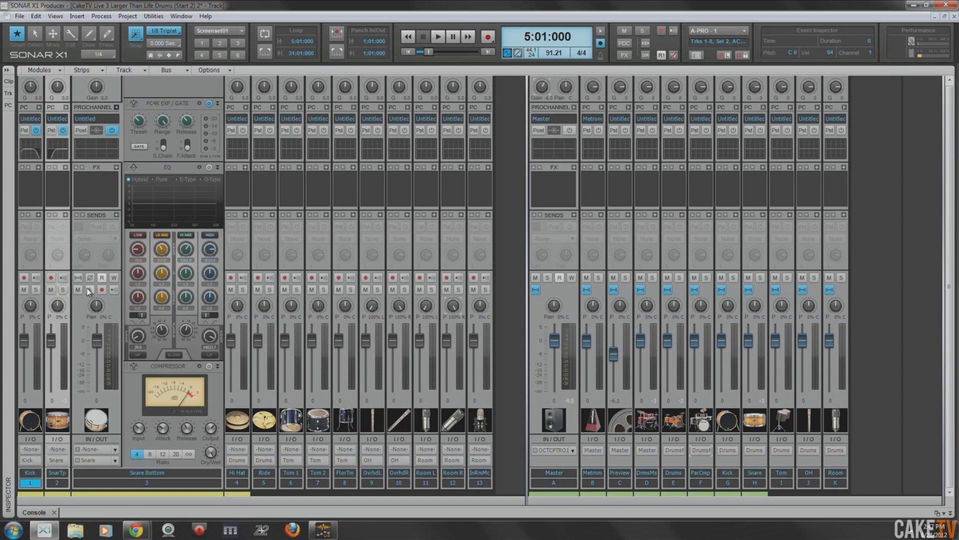
key(space)
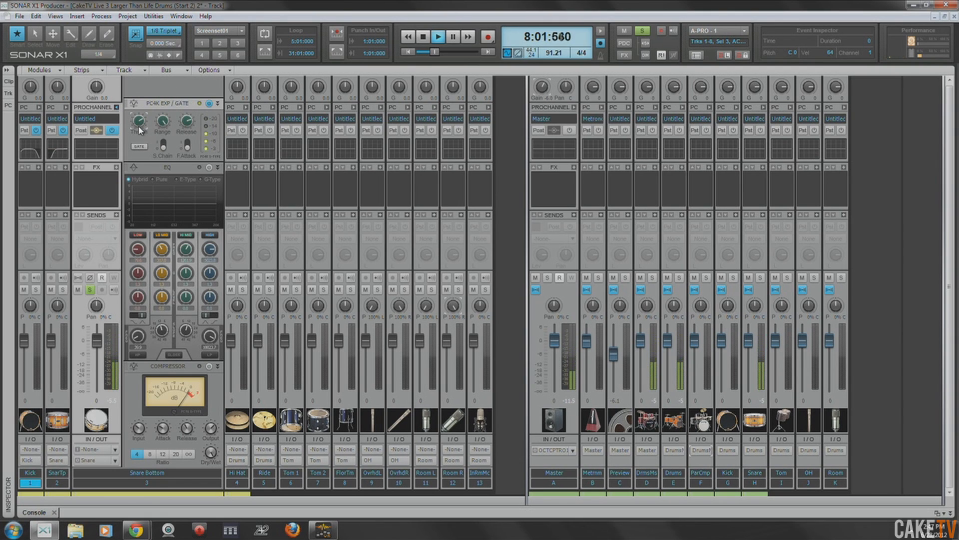
- Compare Snare Bottom's gate bypassed and engaged during playback, leaving it on, and check its threshold
click(209, 104)
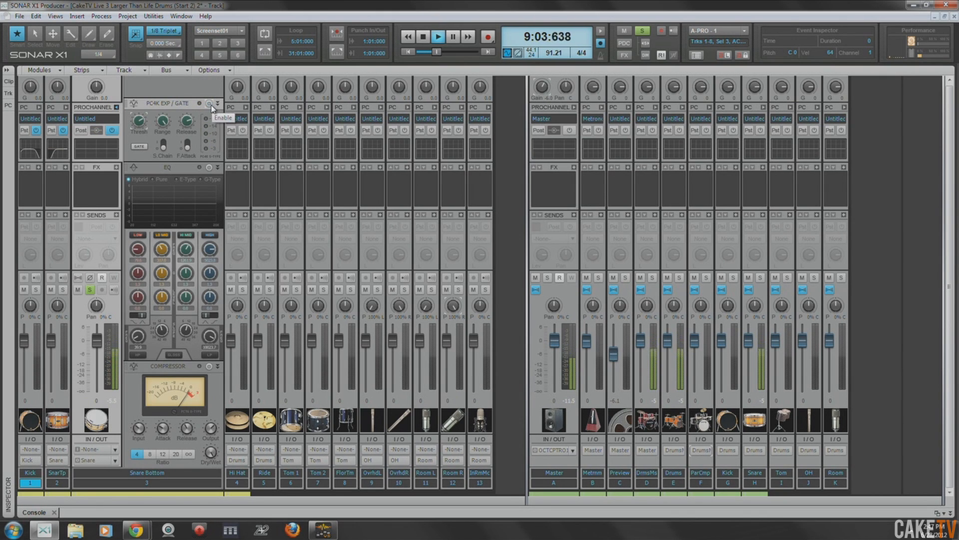
click(209, 105)
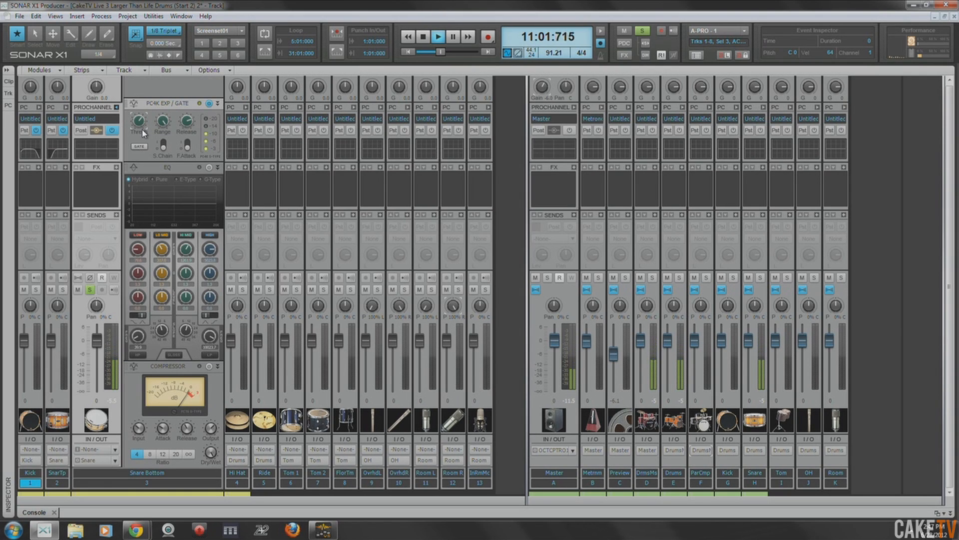
mouse_move(142, 123)
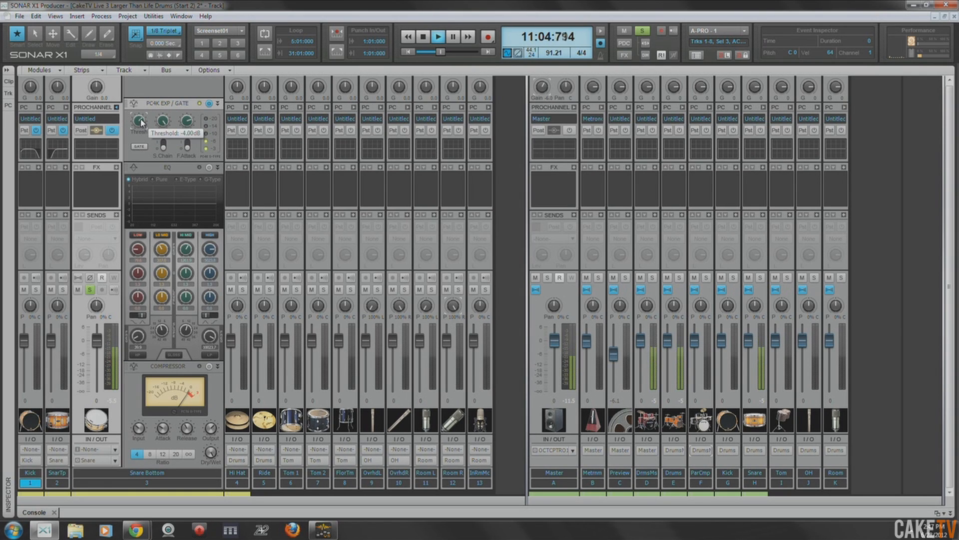
- Enable Snare Bottom's EQ, engage its high-pass filter and raise the cutoff frequency
click(209, 167)
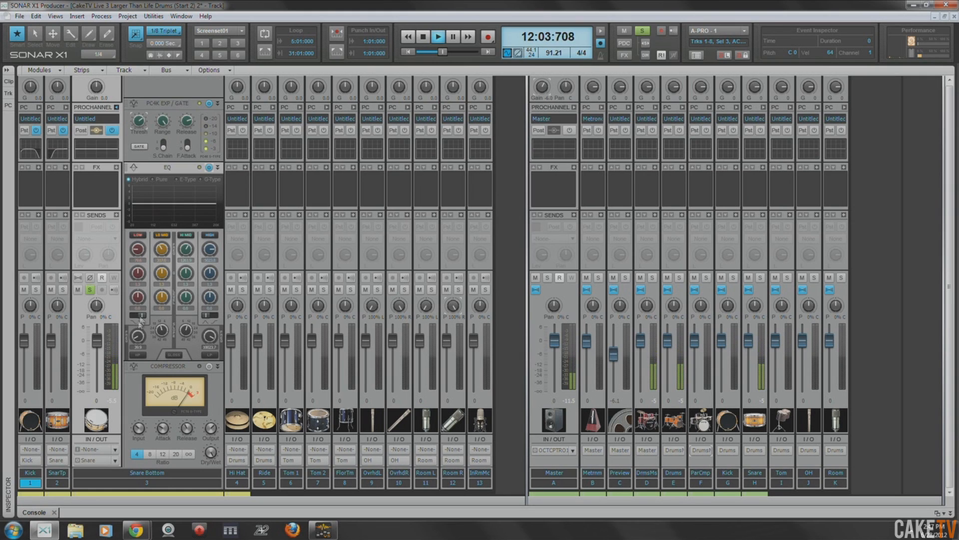
click(139, 355)
drag(138, 338, 138, 315)
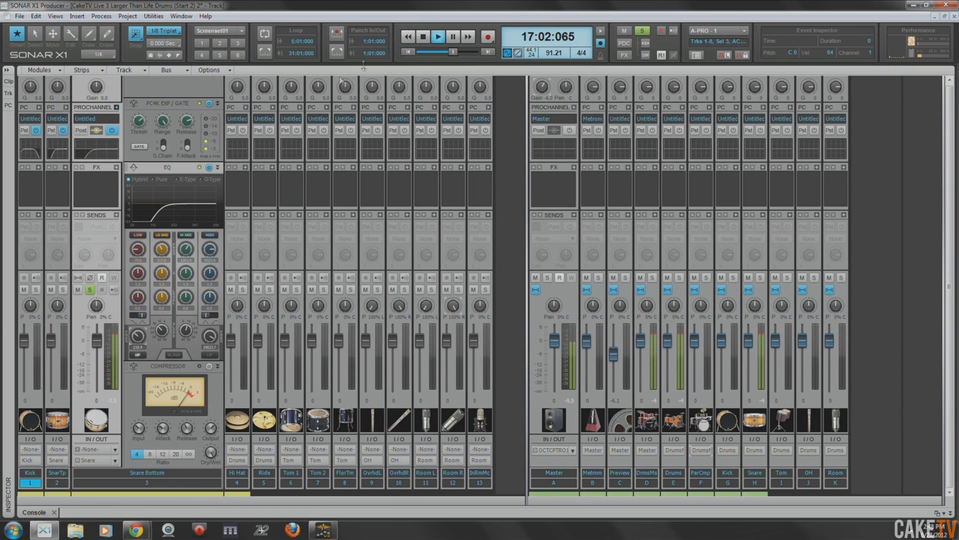
- Compare Snare Bottom's whole ProChannel bypassed and engaged, leave it on and stop playback
click(113, 131)
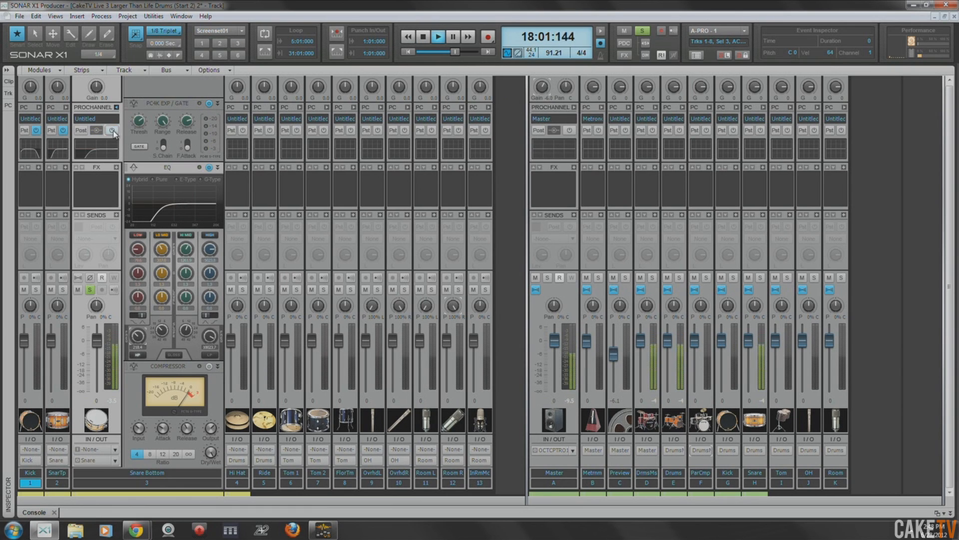
click(113, 130)
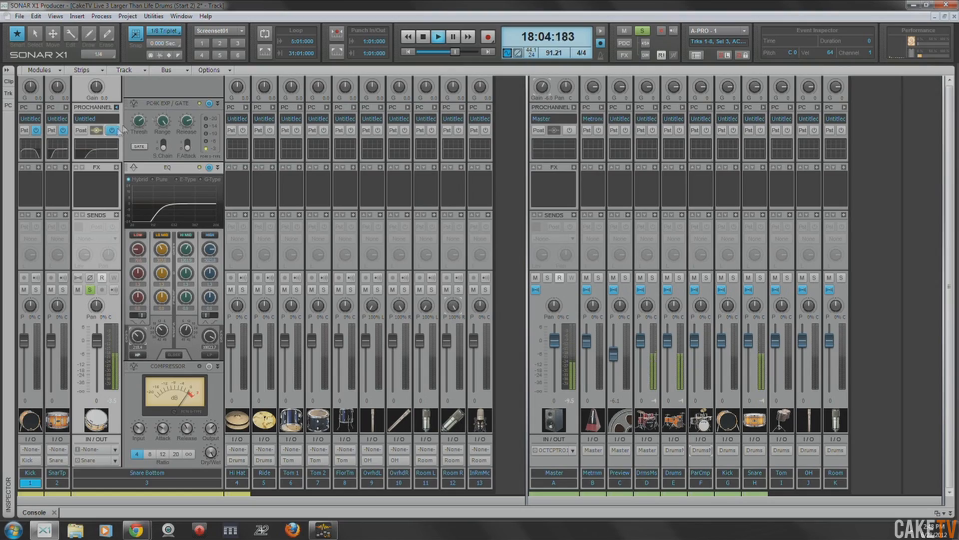
key(space)
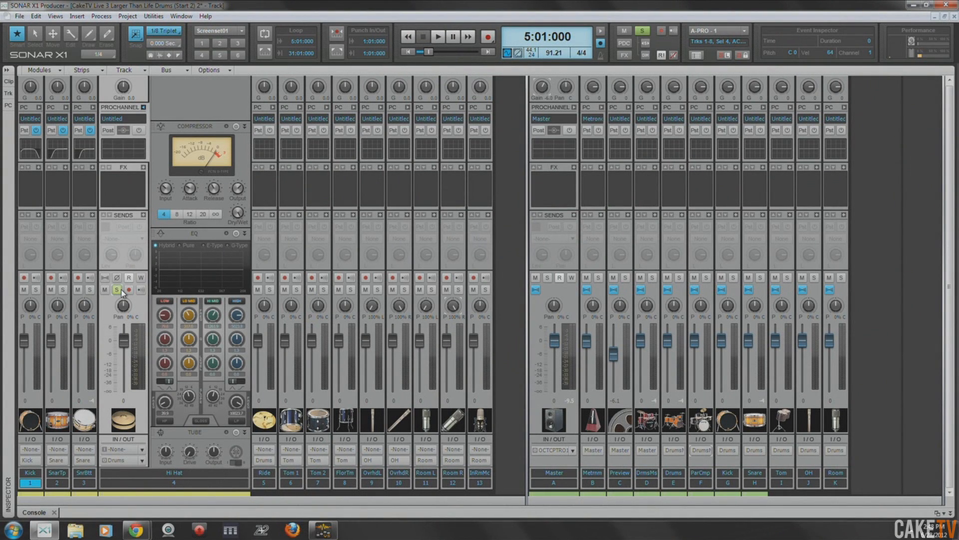
- Play the soloed Hi Hat and insert a PC4K Exp / Gate in its ProChannel, placed ahead of the compressor
key(space)
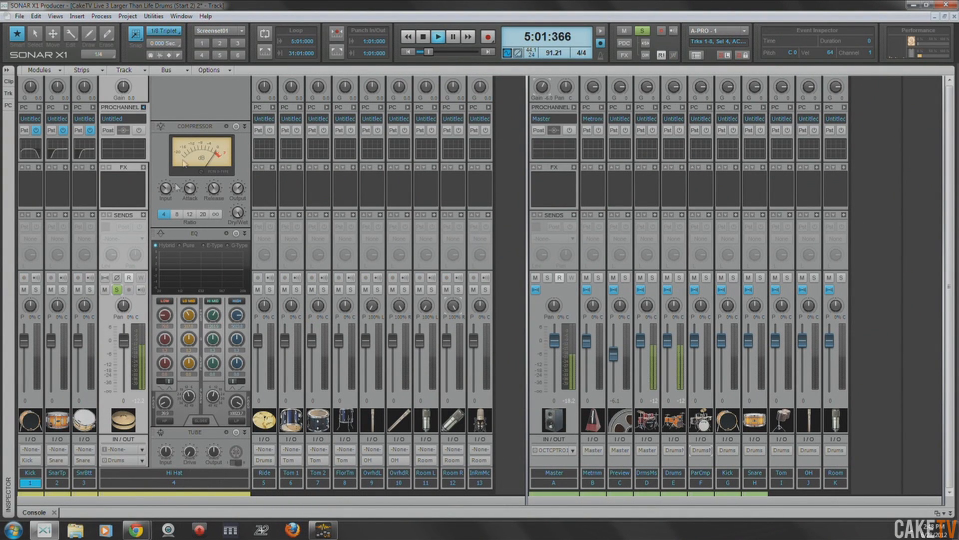
right_click(190, 101)
mouse_move(231, 109)
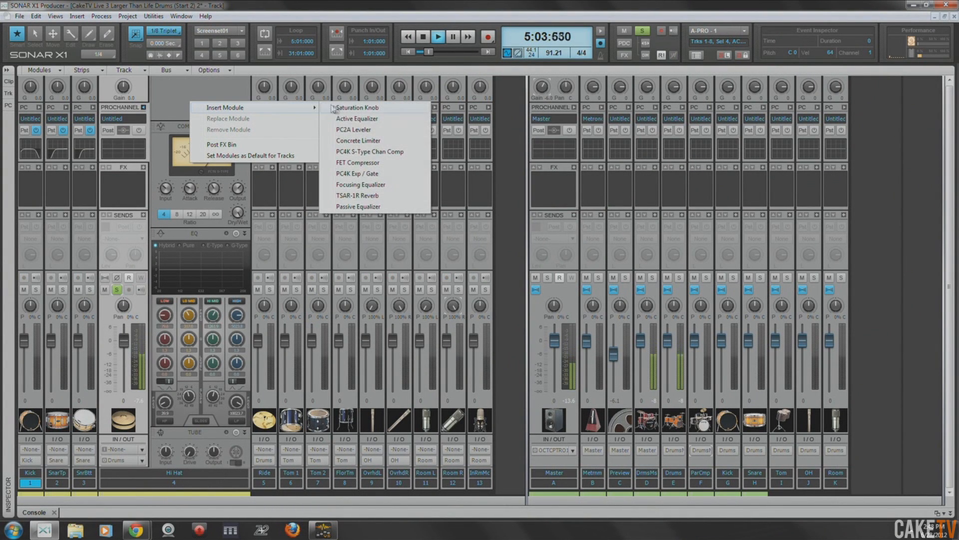
click(369, 174)
drag(204, 412, 193, 81)
drag(192, 131, 192, 103)
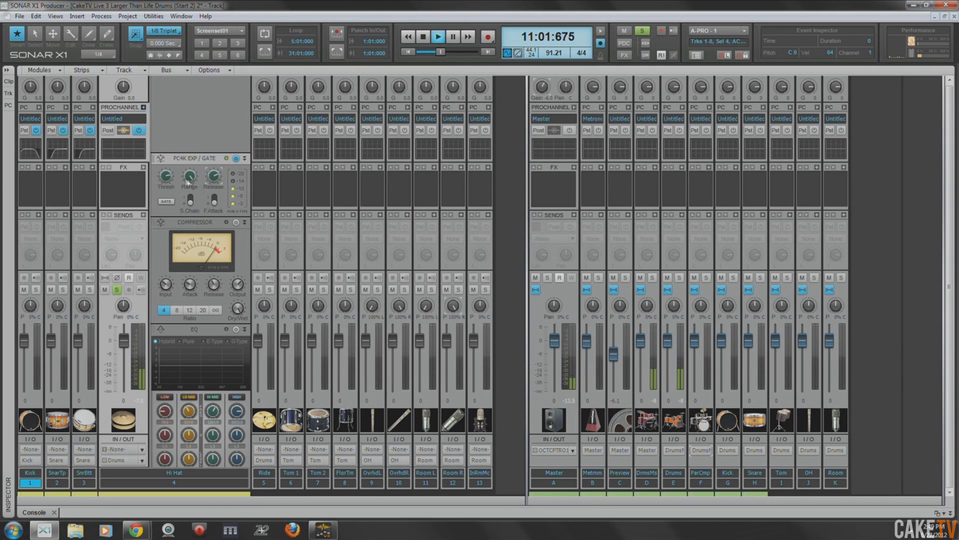
- Adjust the threshold of the Hi Hat's gate during playback and stop the transport
drag(165, 176, 163, 174)
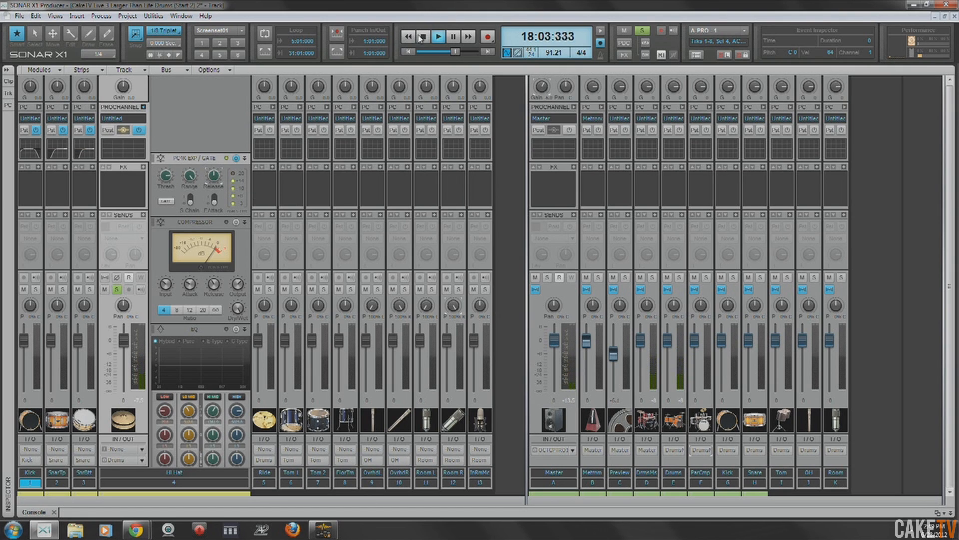
click(423, 37)
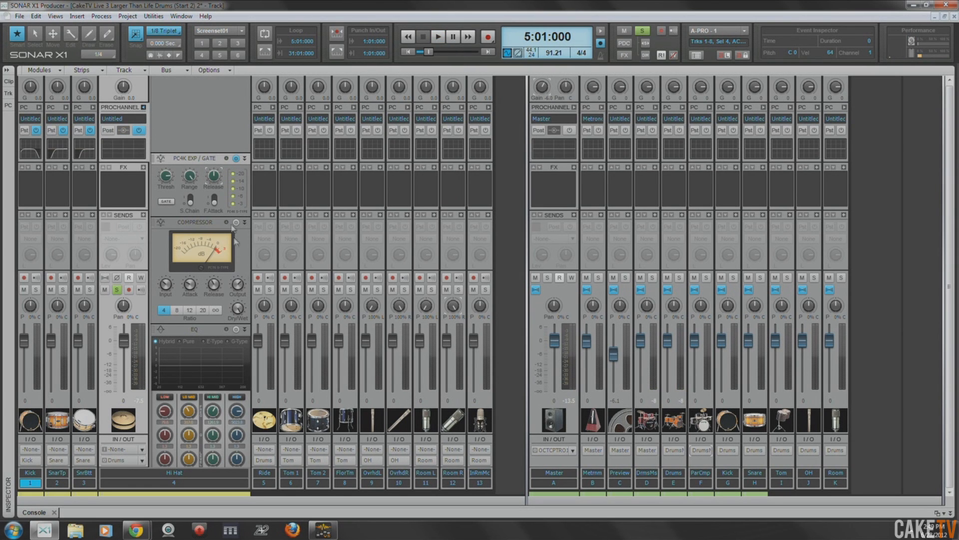
- Move the Hi Hat's EQ ahead of the compressor, engage its high-pass filter with a raised cutoff and enable the EQ
scroll(230, 295, down, 2)
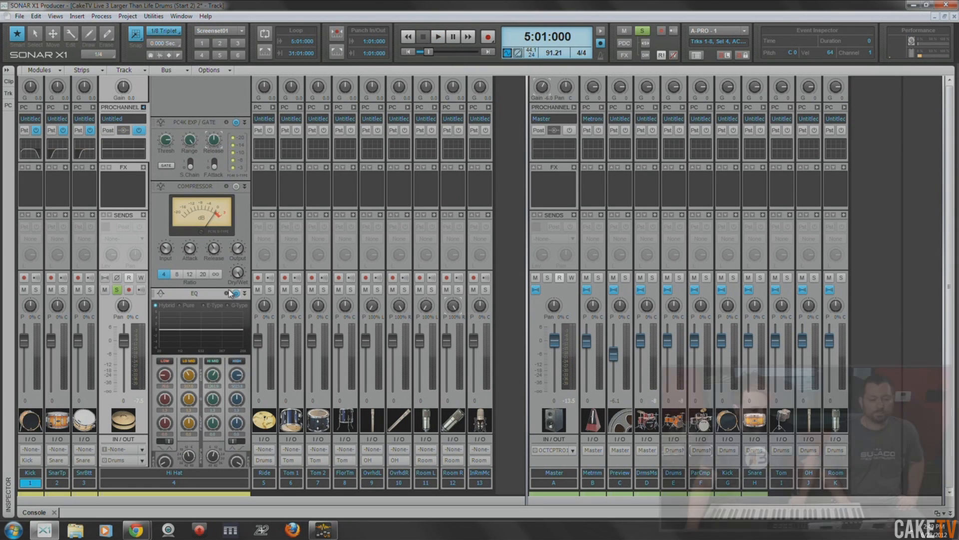
drag(193, 281, 193, 187)
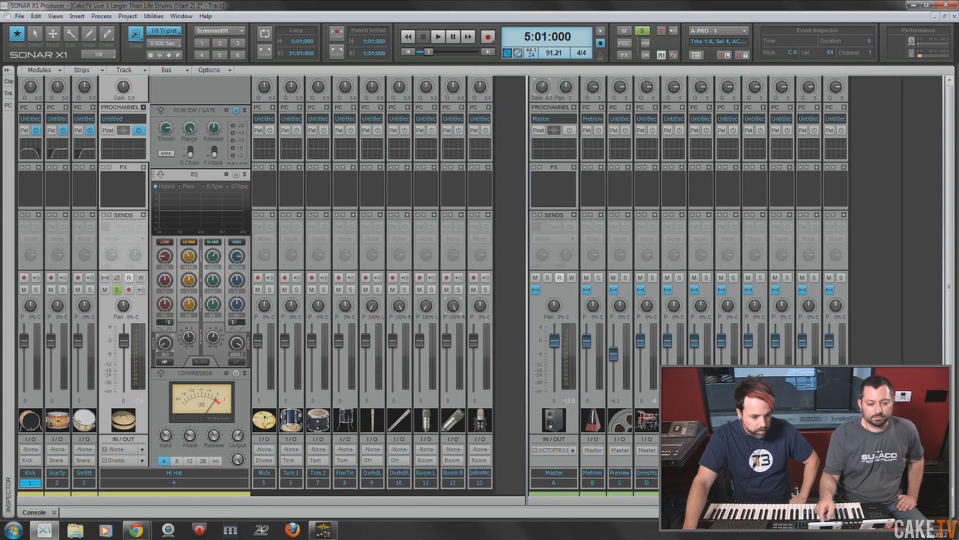
click(164, 361)
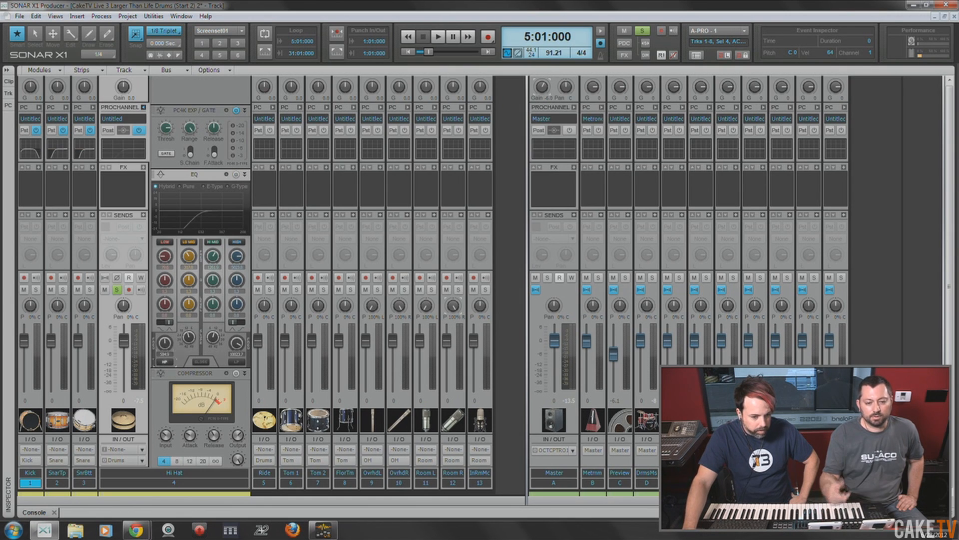
click(236, 175)
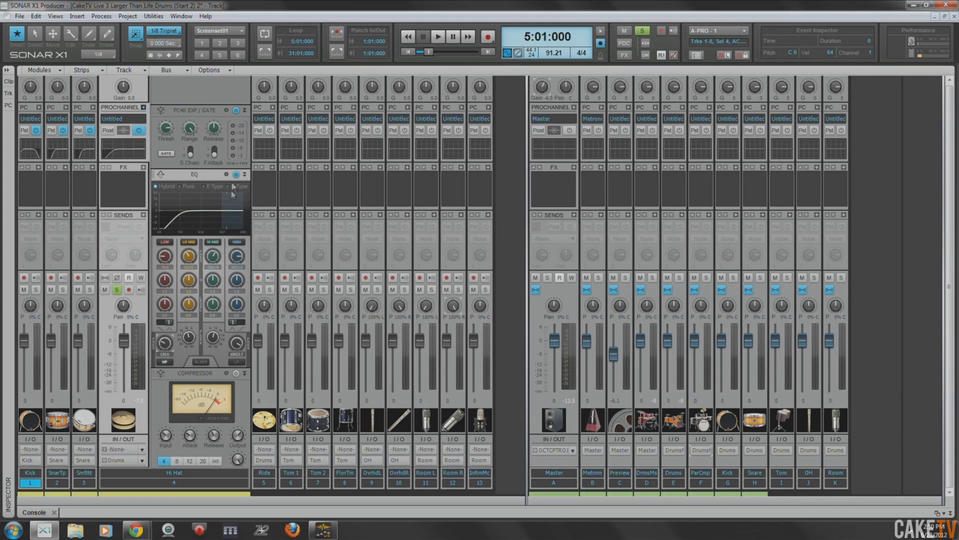
- Play the soloed Hi Hat, raise its EQ's high-pass cutoff further and stop the transport
click(435, 37)
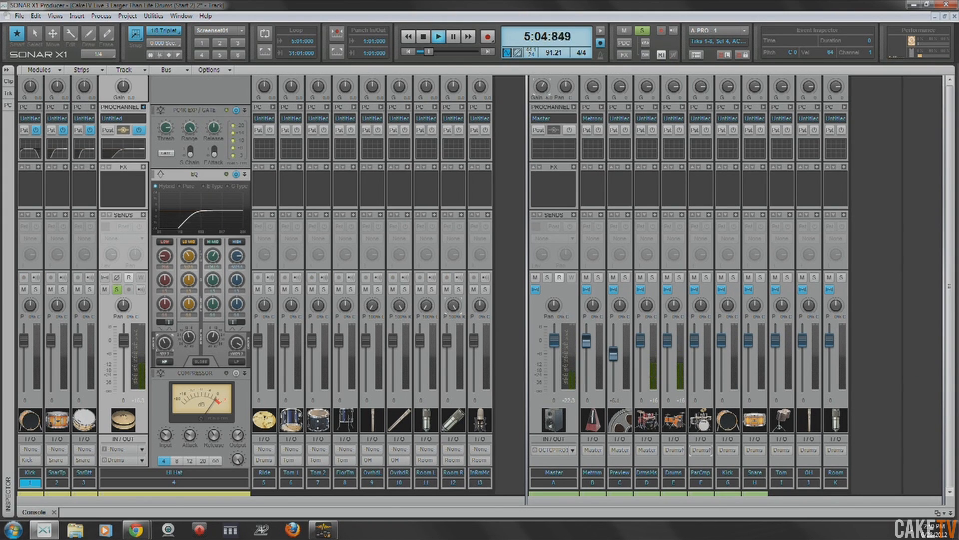
right_click(165, 344)
click(166, 324)
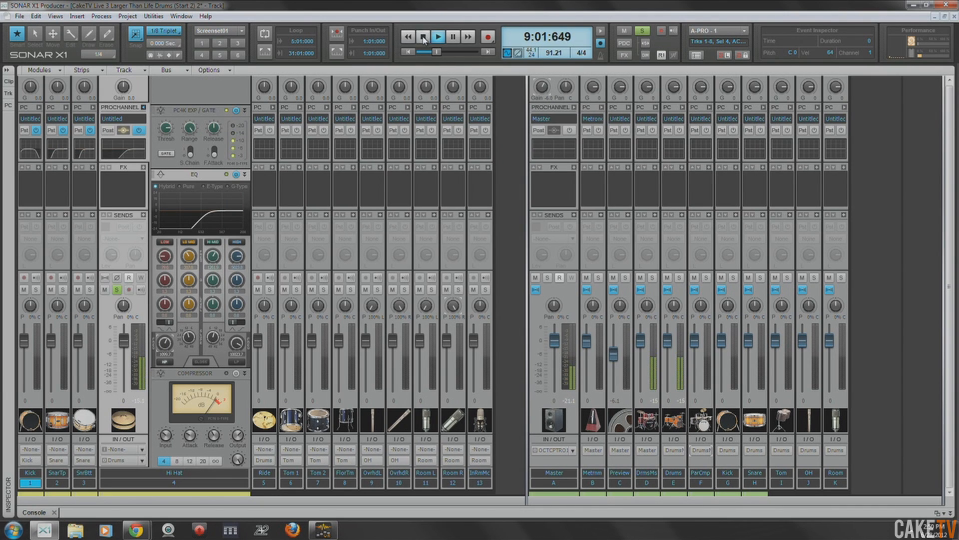
click(423, 37)
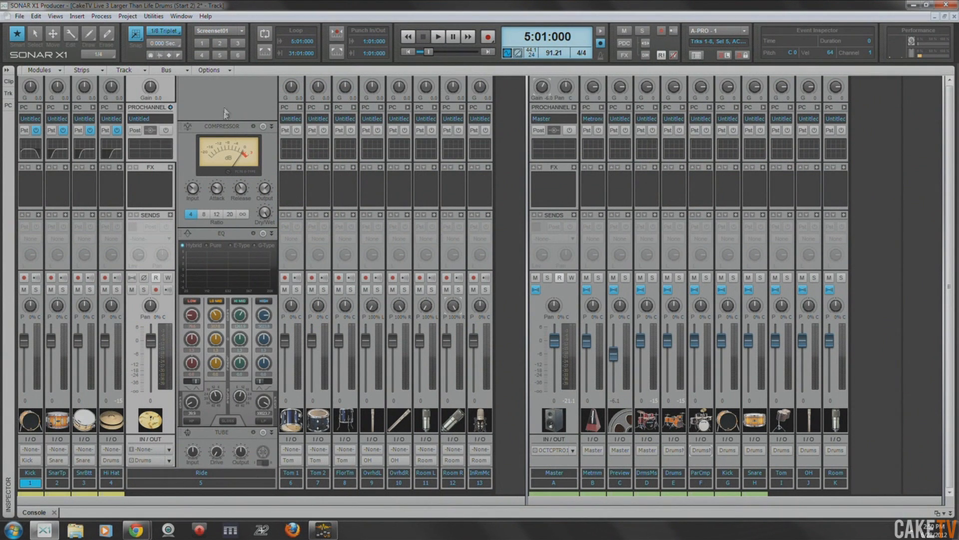
right_click(223, 100)
mouse_move(295, 106)
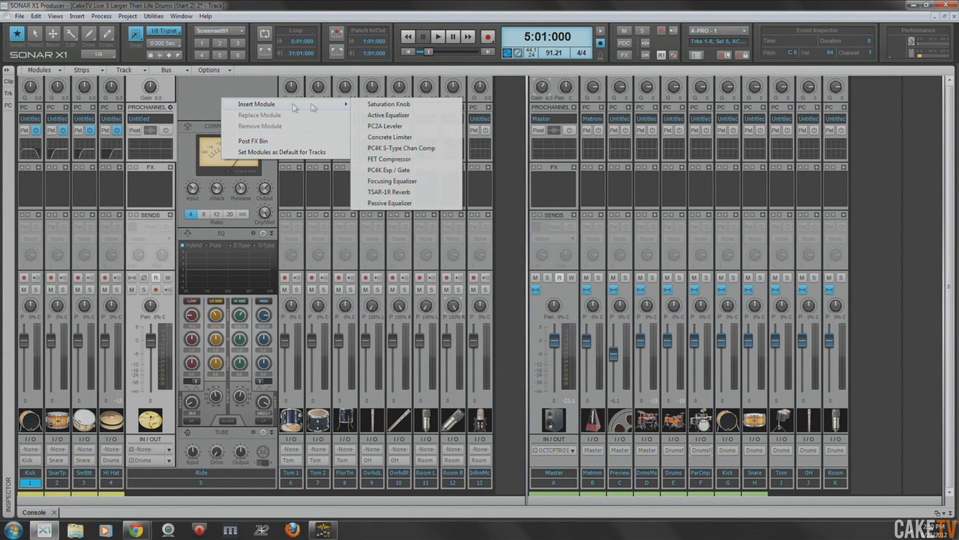
click(395, 170)
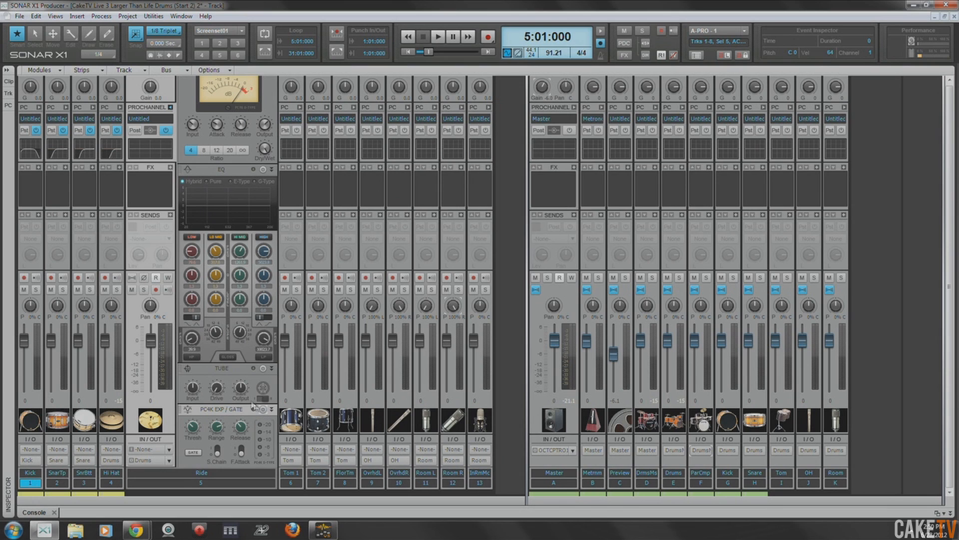
right_click(236, 410)
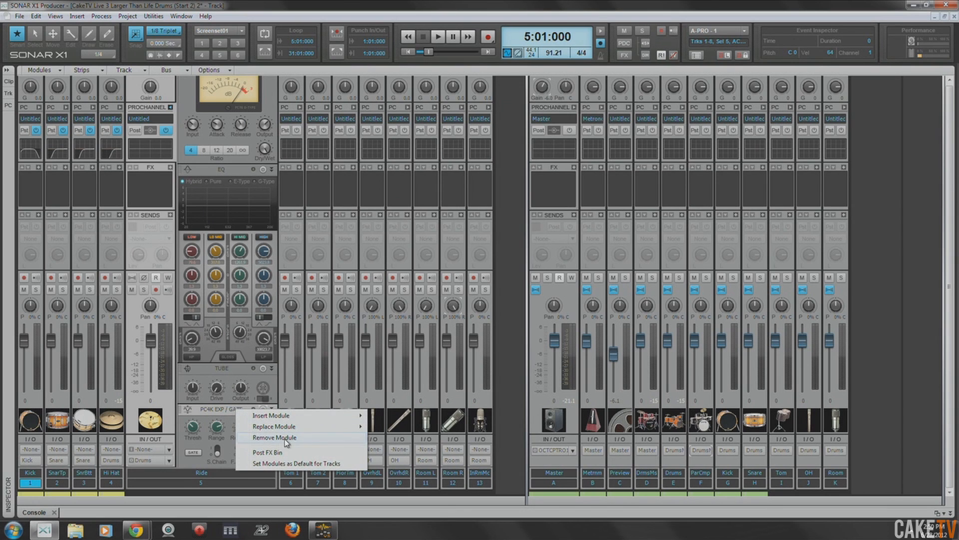
click(286, 438)
- Remove the Tube and Compressor modules from the Ride's ProChannel, keeping only the EQ
right_click(219, 433)
click(269, 463)
right_click(235, 167)
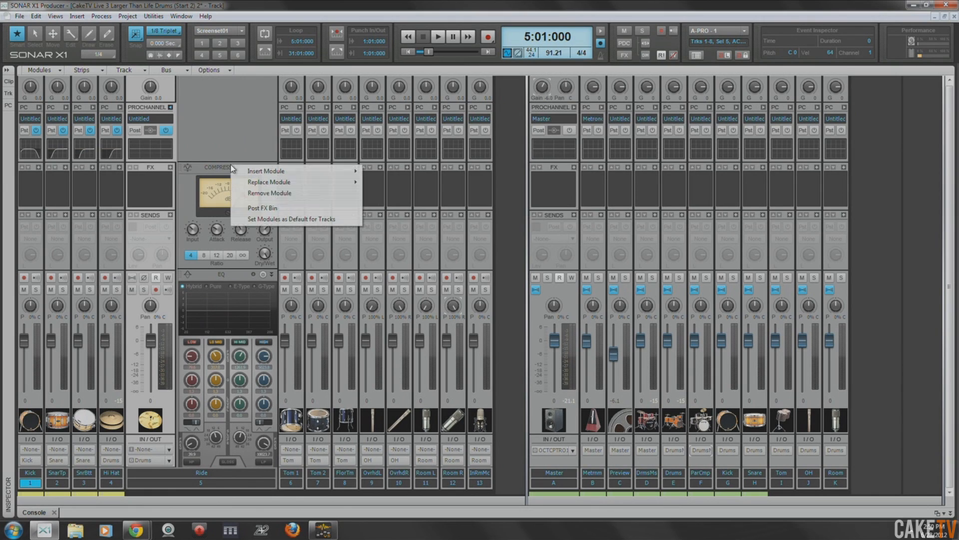
click(275, 193)
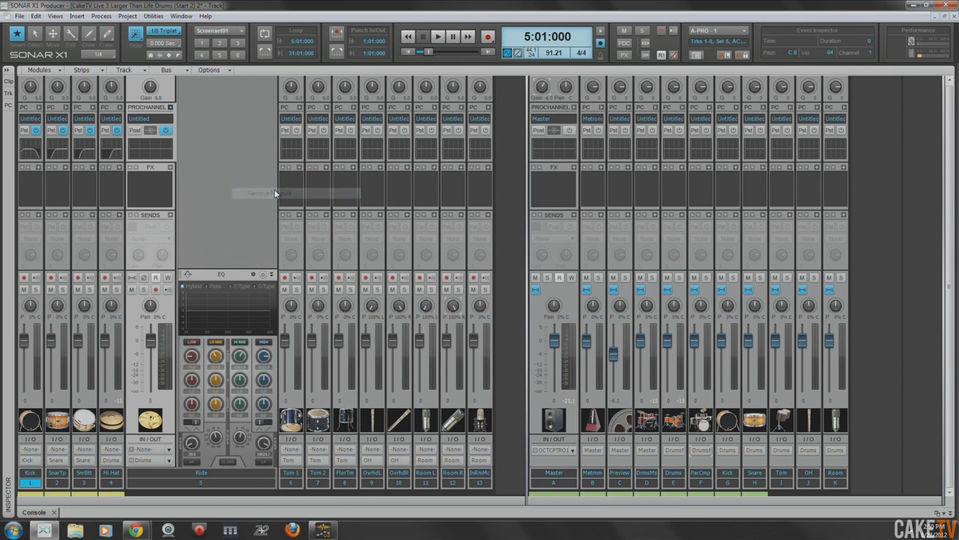
- Switch the Ride's EQ to E-Type, enable it with the high-pass filter engaged, and briefly play the soloed track
click(241, 287)
click(264, 274)
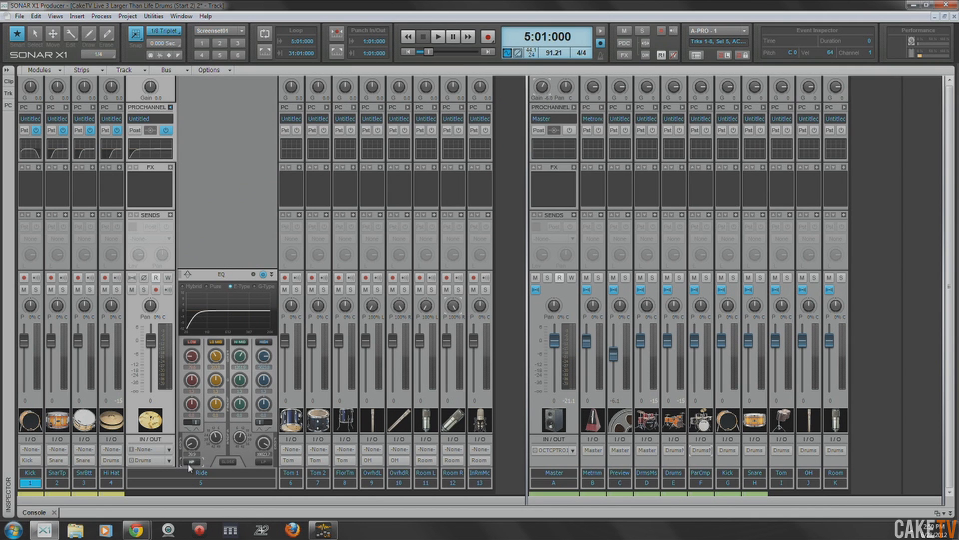
click(143, 290)
key(space)
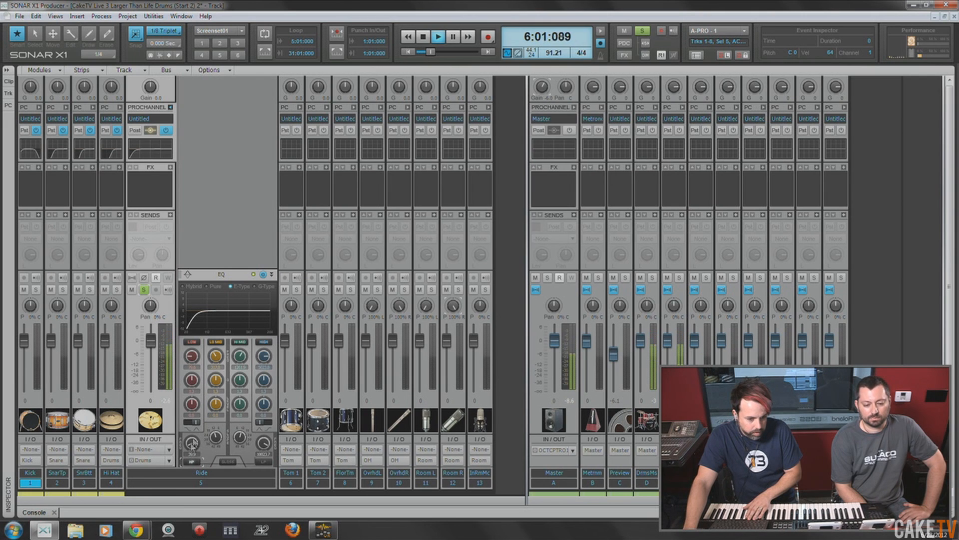
click(423, 36)
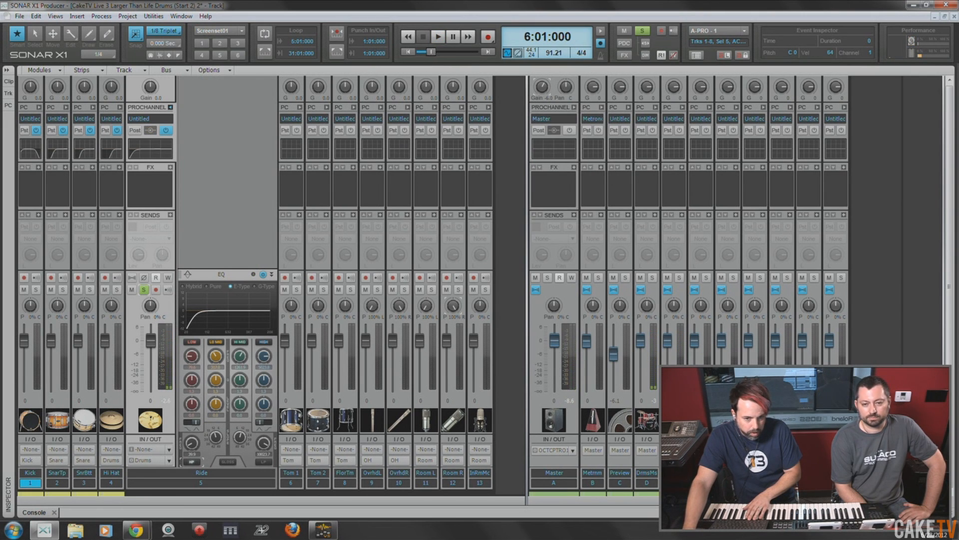
- Play the soloed Ride from measure 17, raise its high-pass cutoff and stop the transport
drag(431, 52, 442, 51)
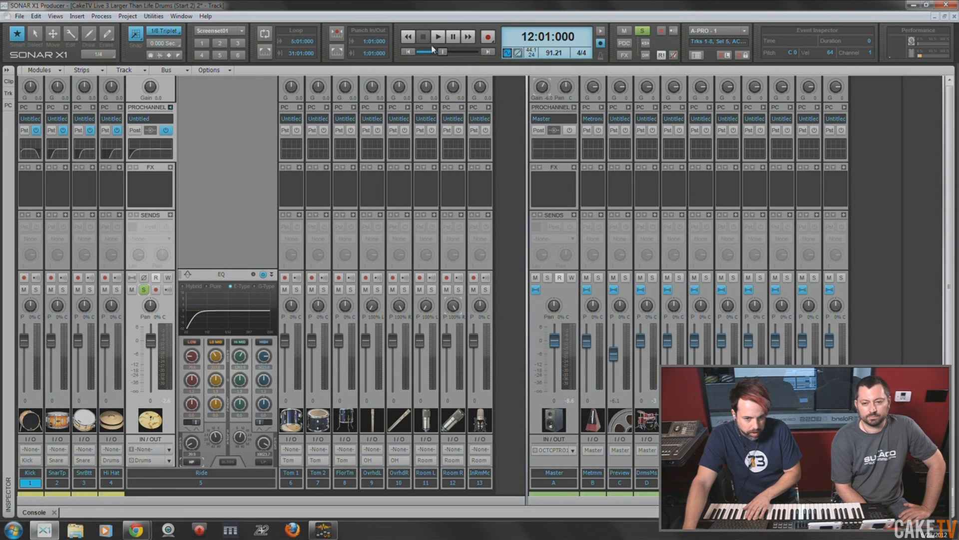
click(435, 42)
click(423, 37)
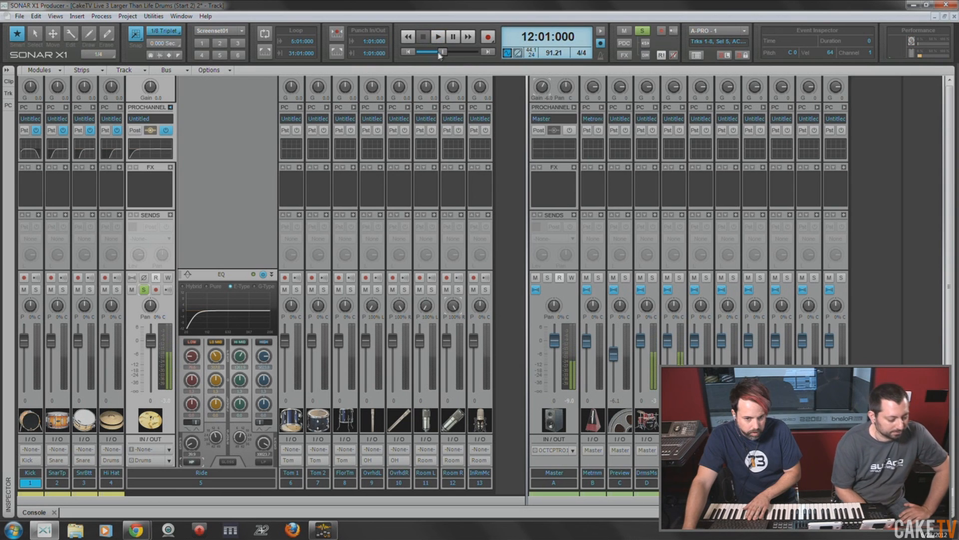
drag(443, 51, 449, 52)
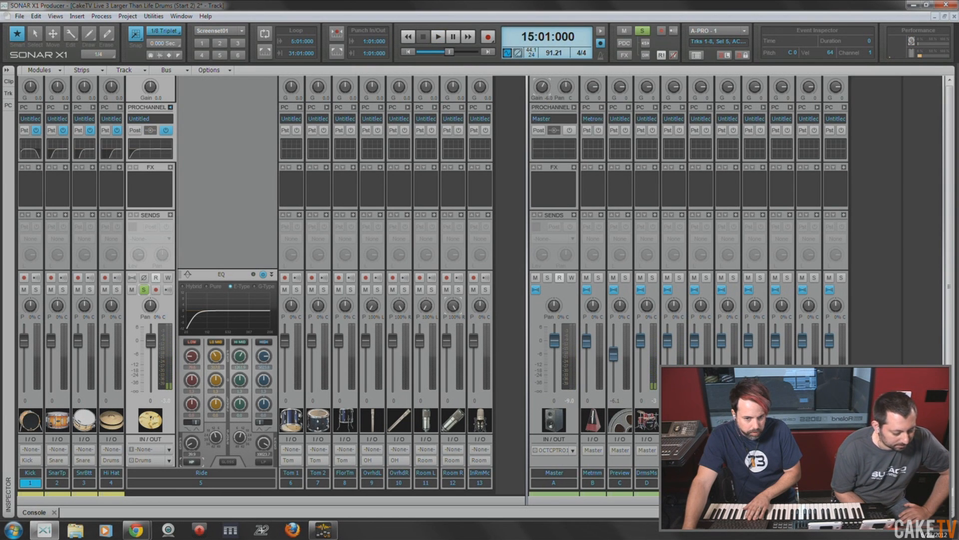
click(438, 37)
drag(192, 444, 192, 417)
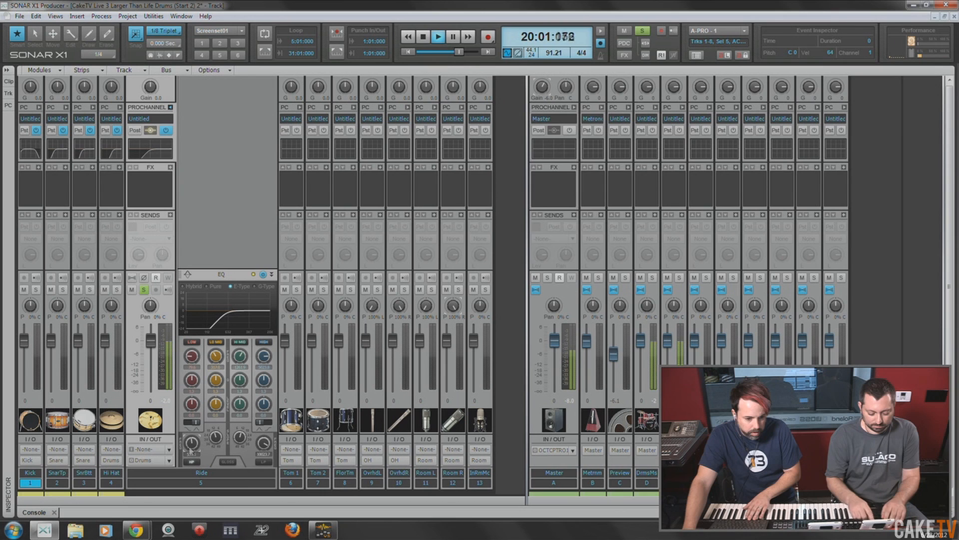
click(421, 39)
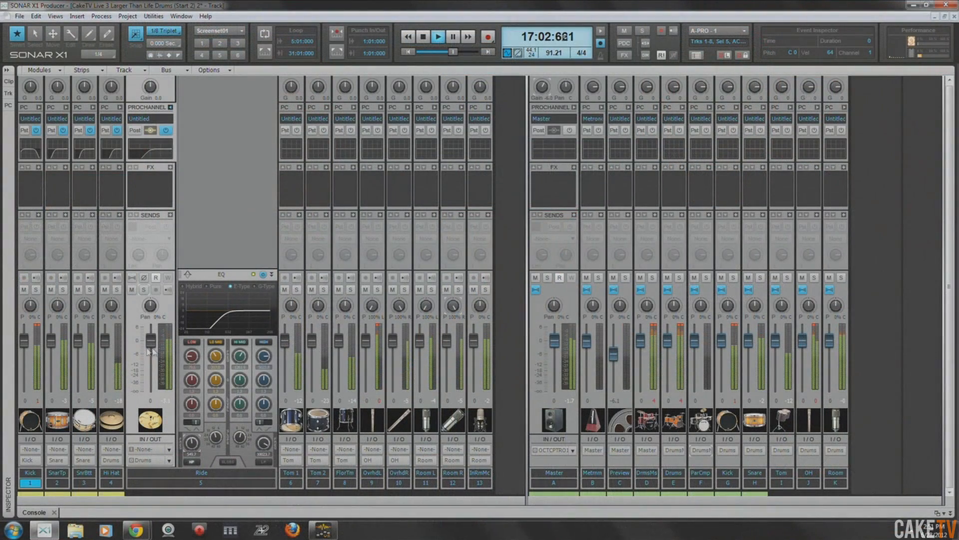
- Solo the Ride during playback and engage Gloss on both the Ride's and the Hi Hat's EQ
click(143, 290)
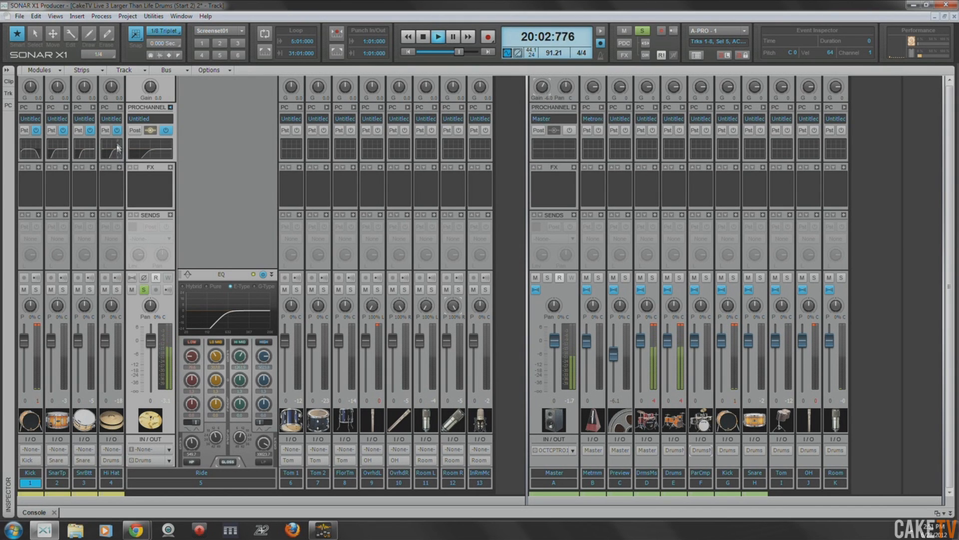
click(121, 108)
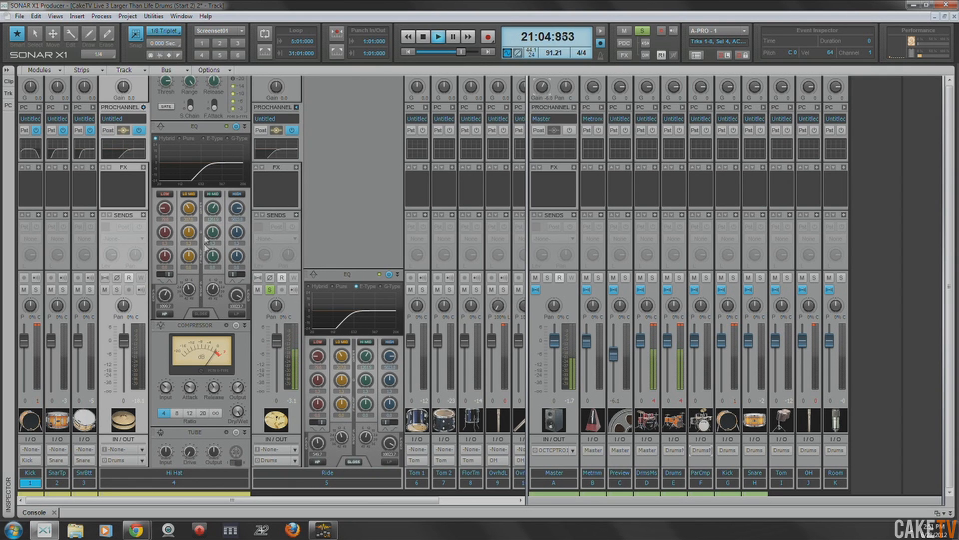
click(200, 314)
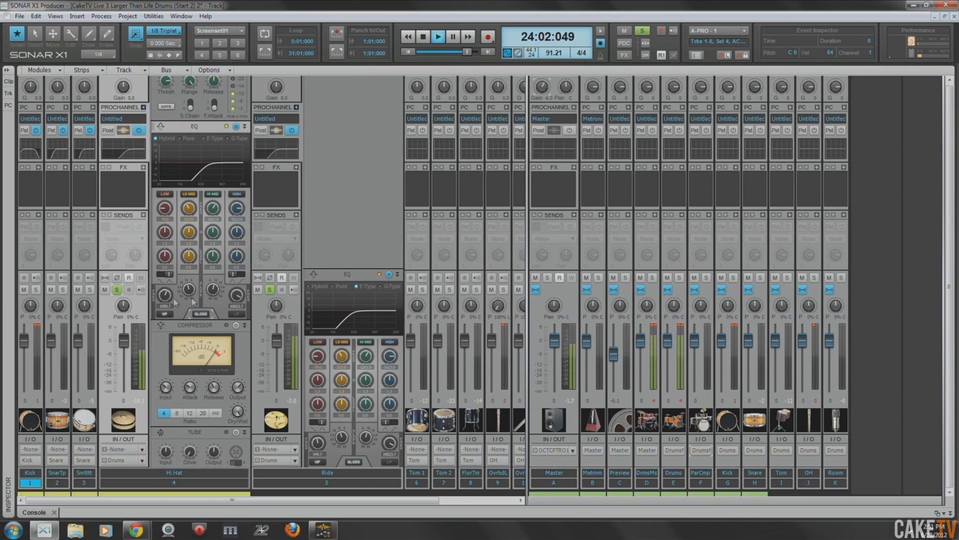
- Listen to the Hi Hat alone while comparing its EQ's Gloss, leave Gloss on, stop playback and clear the solo
click(269, 290)
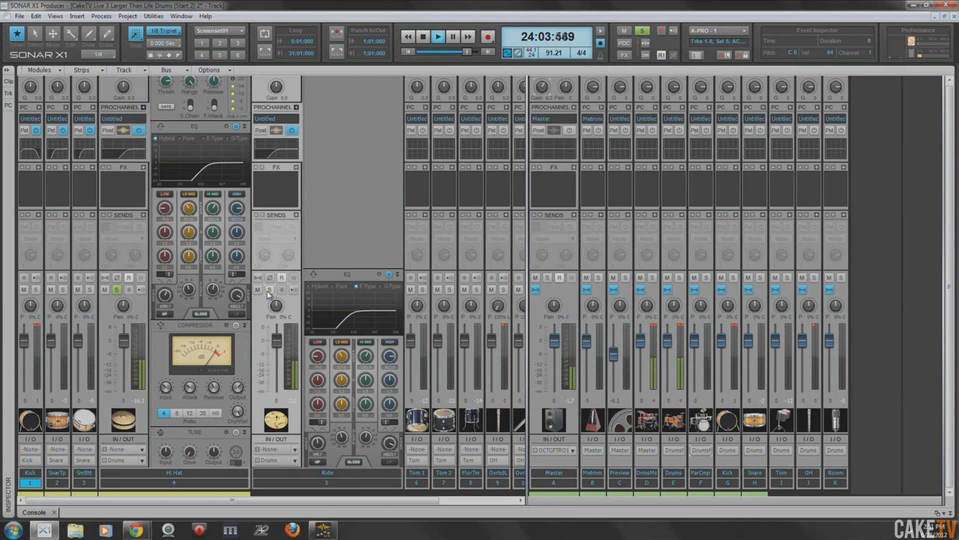
click(200, 315)
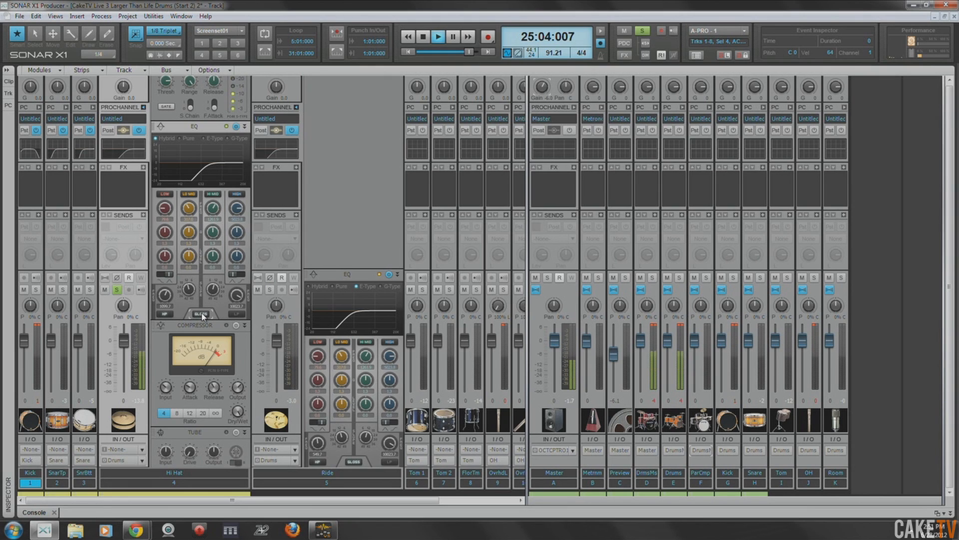
click(423, 35)
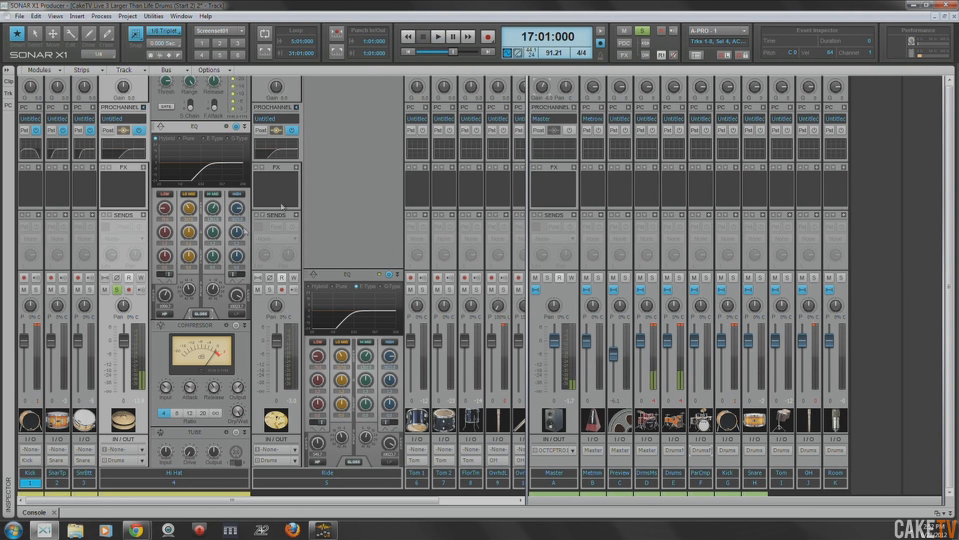
click(116, 293)
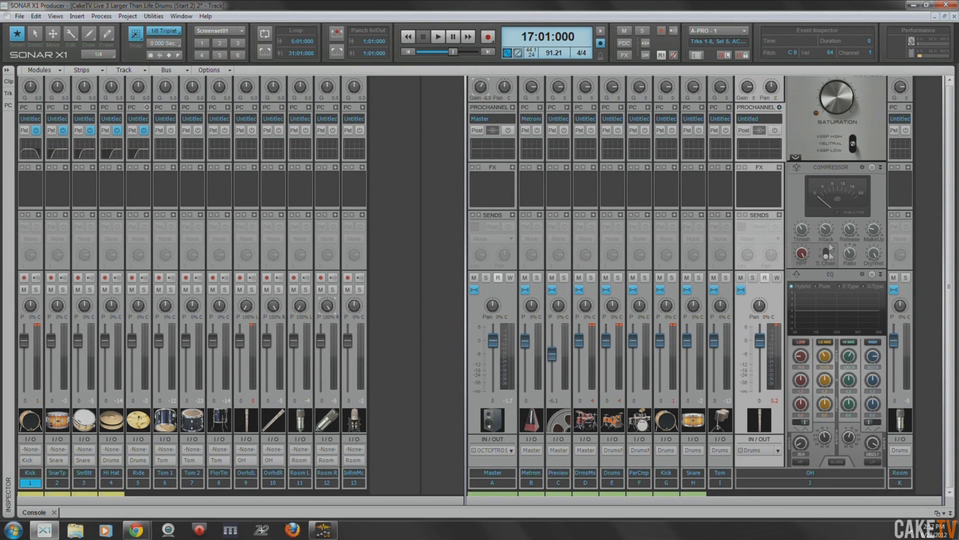
- Remove the Saturation Knob from the OH bus's ProChannel and place its enabled EQ ahead of the compressor
scroll(826, 132, up, 3)
right_click(830, 133)
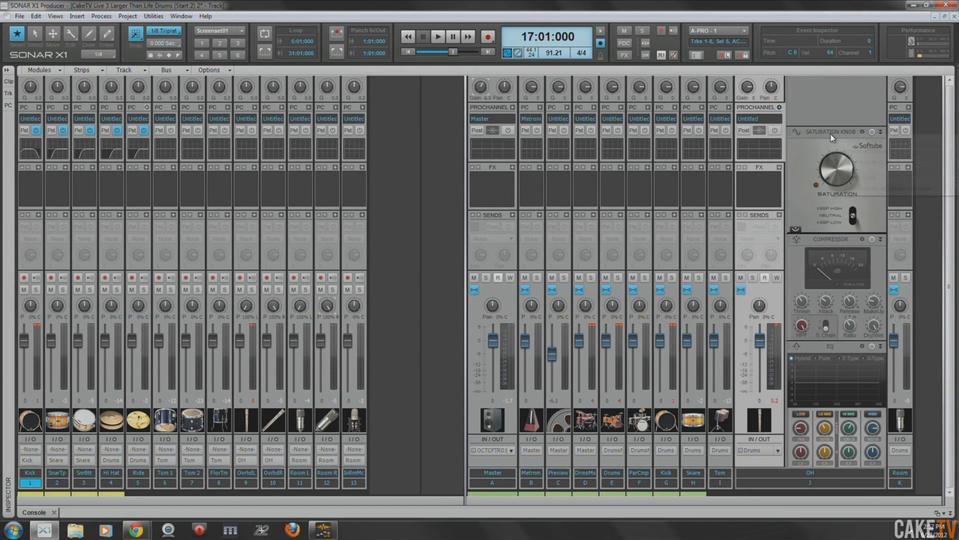
click(868, 162)
right_click(833, 170)
click(827, 219)
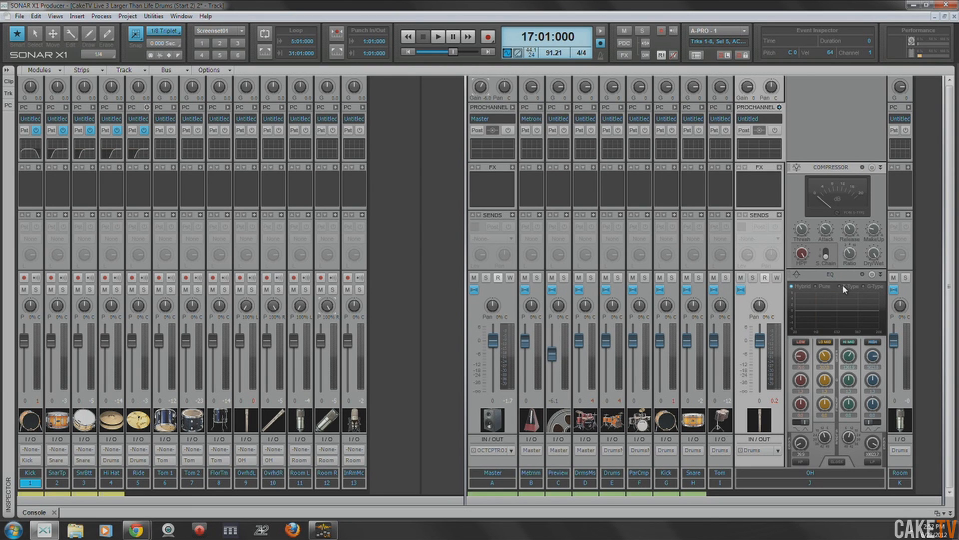
drag(832, 276, 842, 178)
click(872, 168)
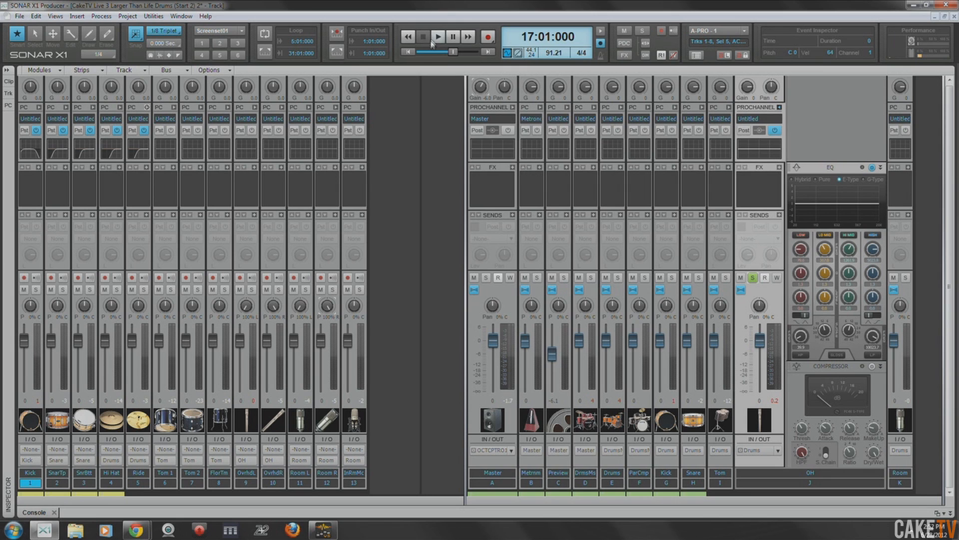
- Play the soloed OH bus from measure 7, engage its EQ's high-pass filter with a raised cutoff and stop playback
click(409, 51)
click(439, 39)
click(410, 53)
drag(421, 53, 435, 53)
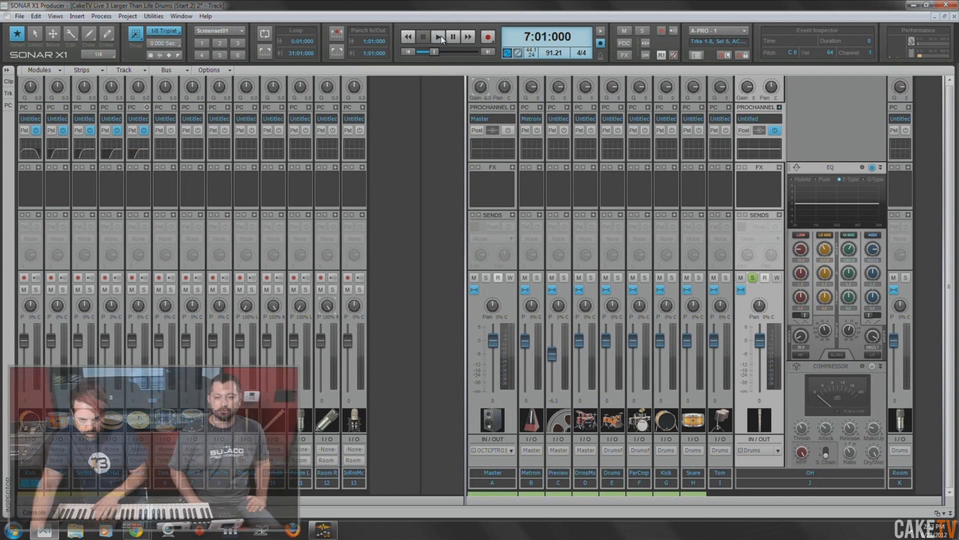
click(439, 38)
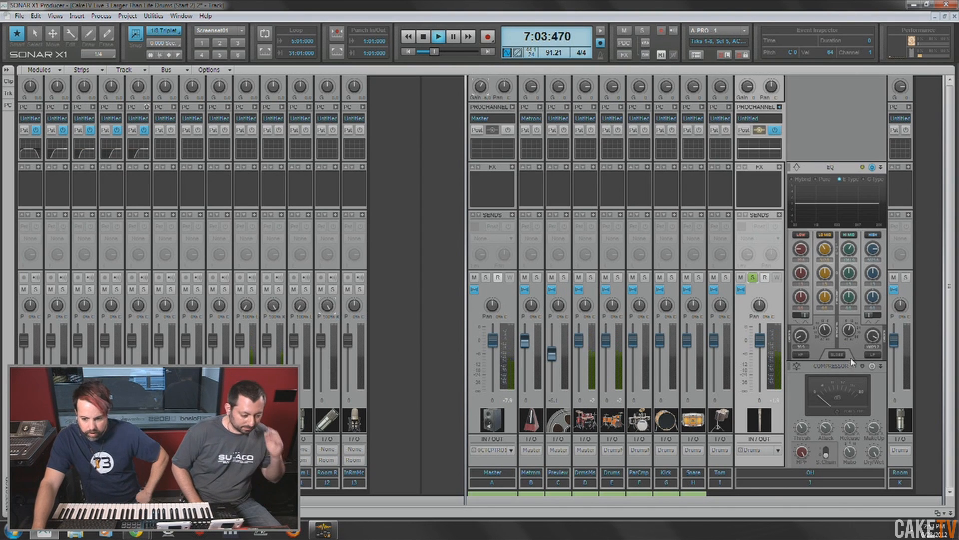
click(802, 354)
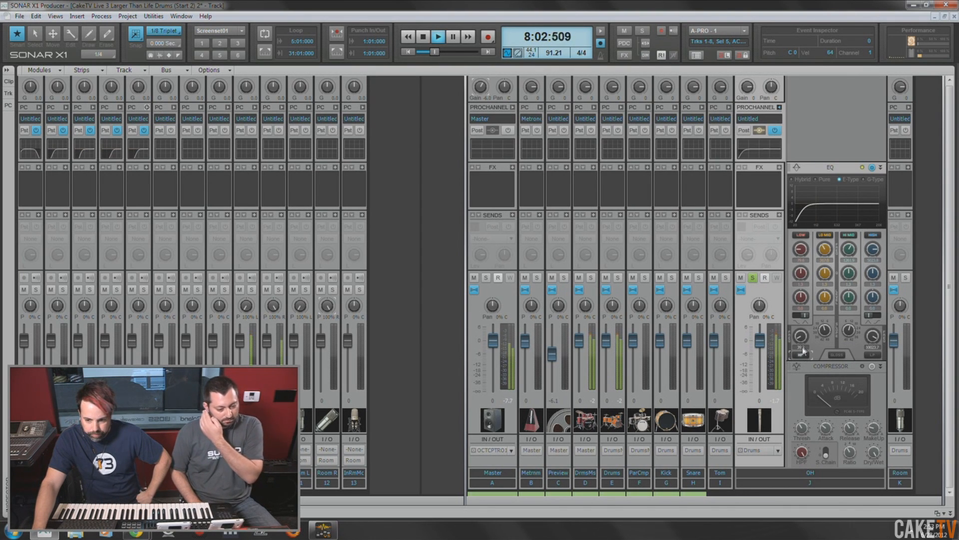
drag(801, 336, 801, 329)
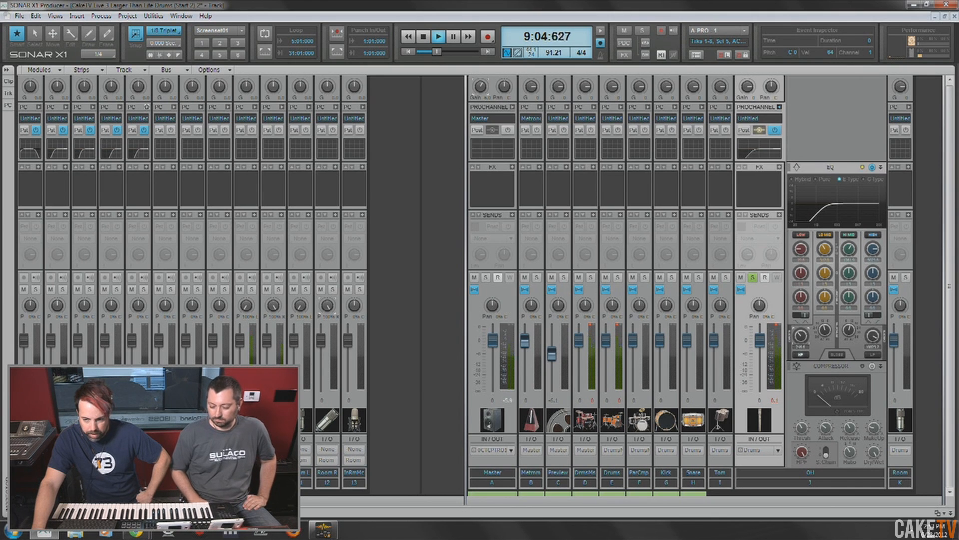
drag(801, 336, 800, 334)
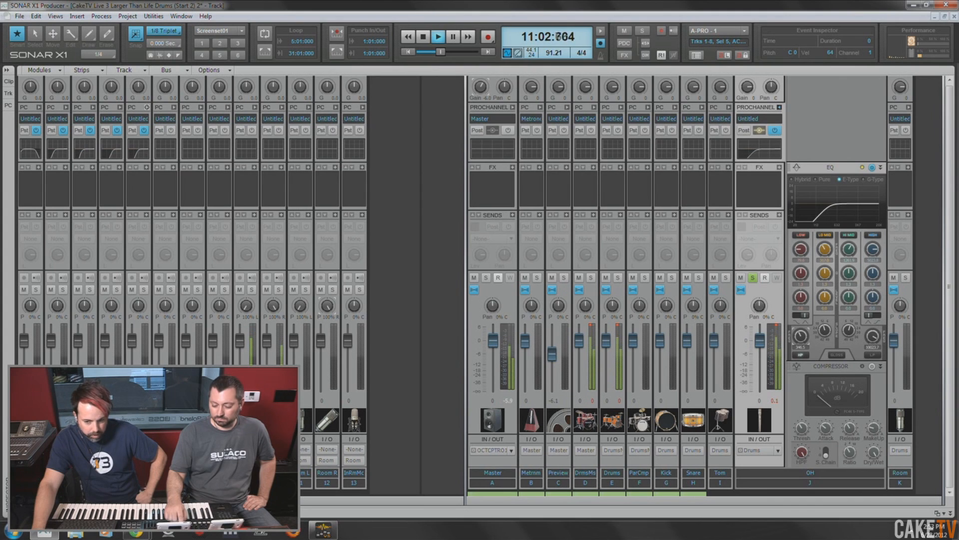
drag(802, 336, 801, 335)
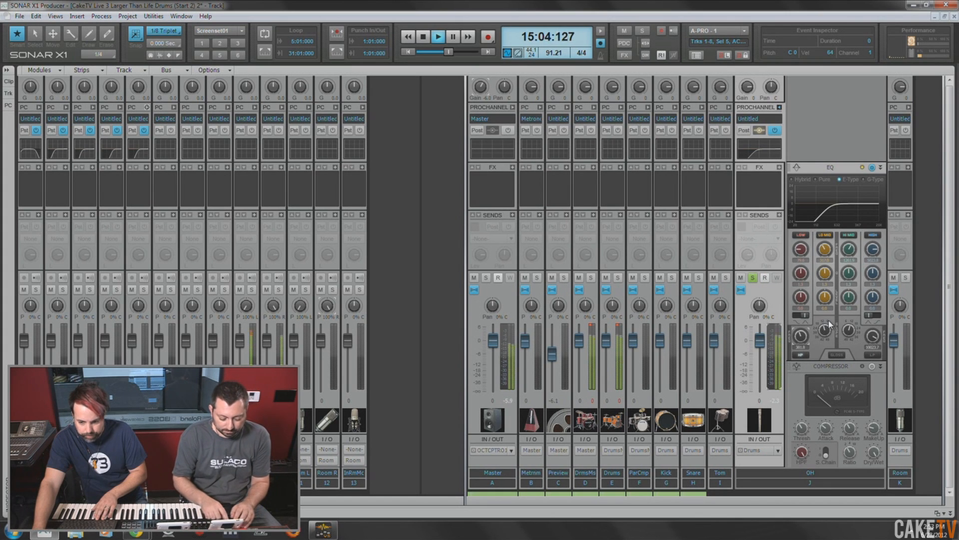
key(space)
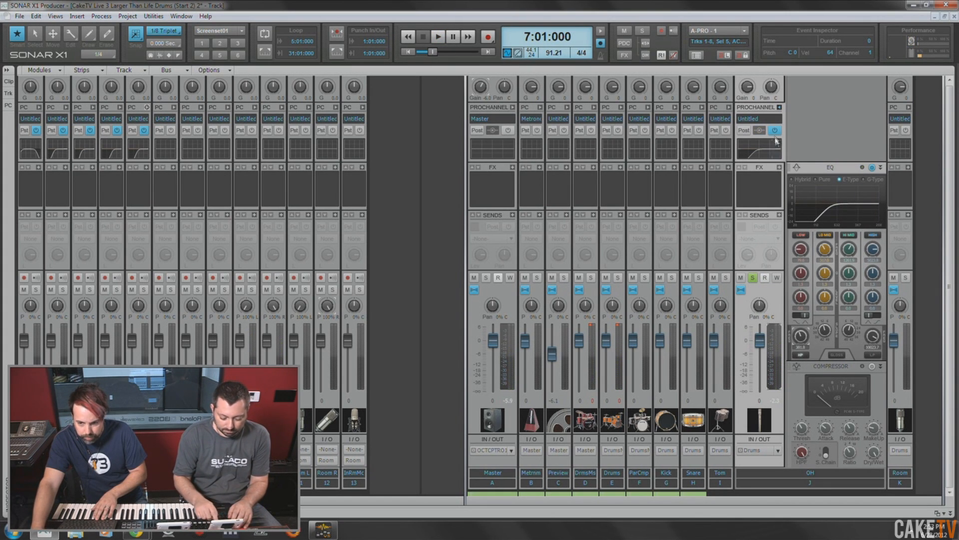
- Remove the Concrete Limiter and Saturation Knob from the Room bus's ProChannel and move its EQ ahead of the compressor
click(779, 108)
click(783, 108)
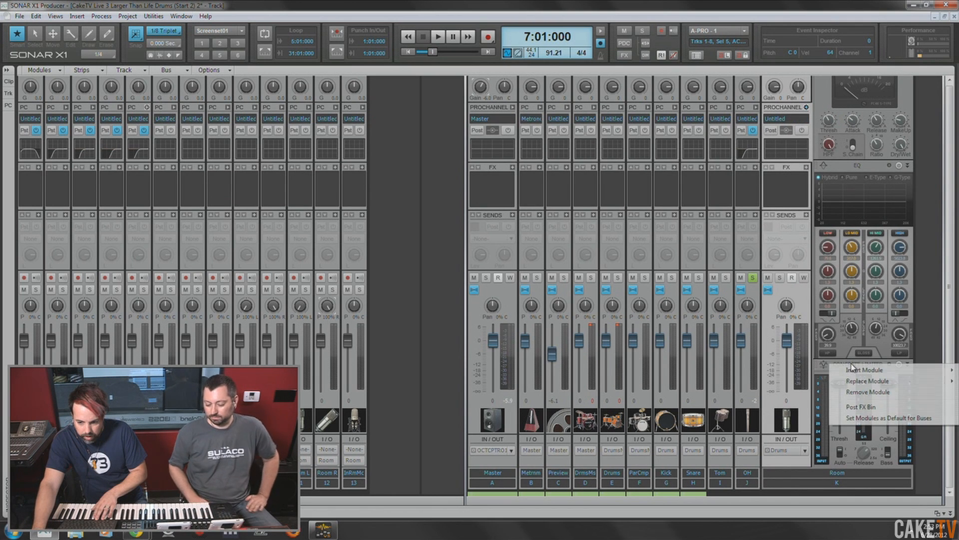
click(877, 393)
scroll(841, 93, up, 4)
right_click(852, 118)
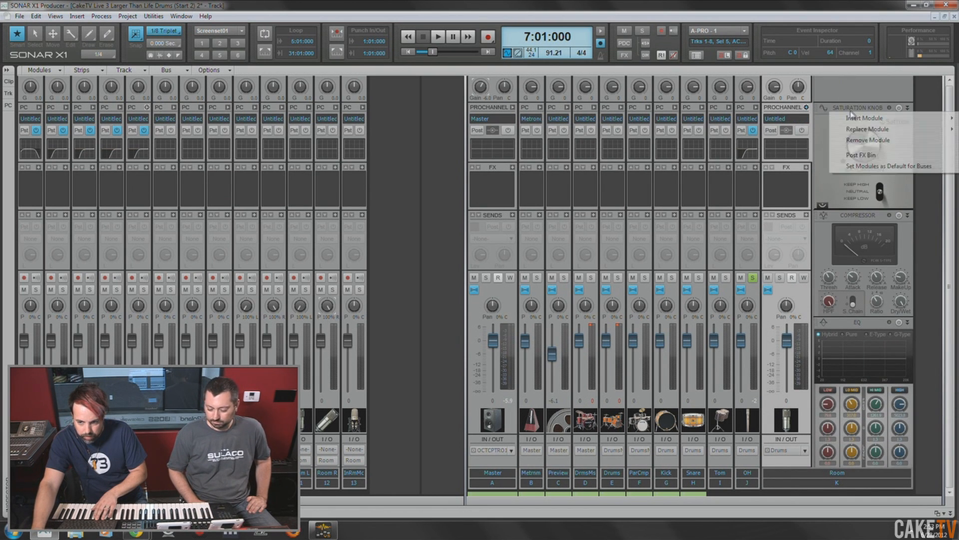
click(883, 146)
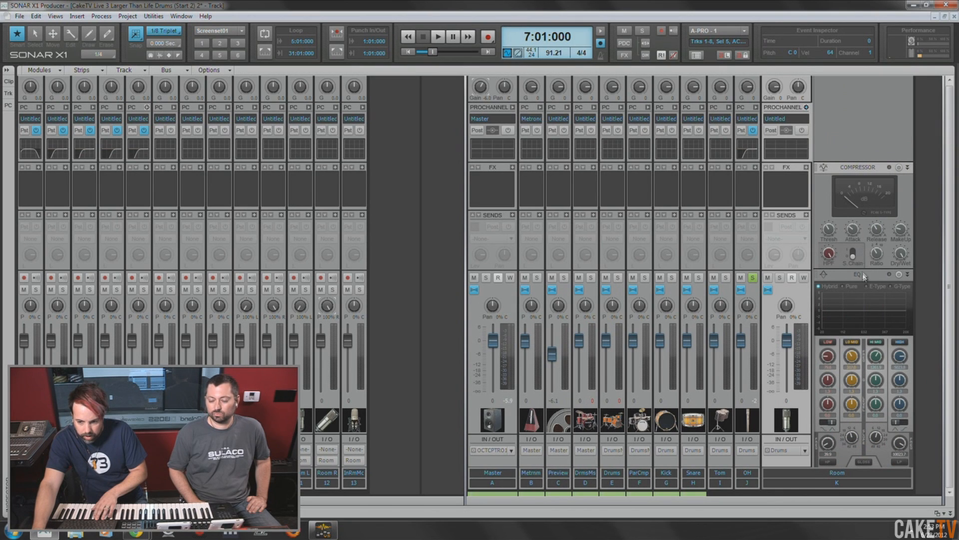
drag(864, 270, 858, 168)
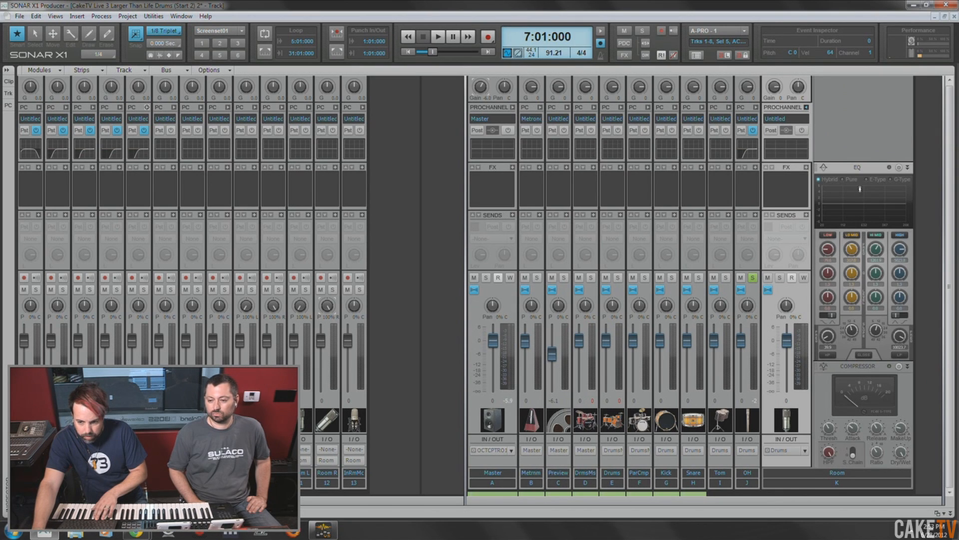
- Solo and play the Room bus, engage its EQ's high-pass filter, switch it to E-Type and raise the cutoff
click(827, 355)
ctrl+click(780, 278)
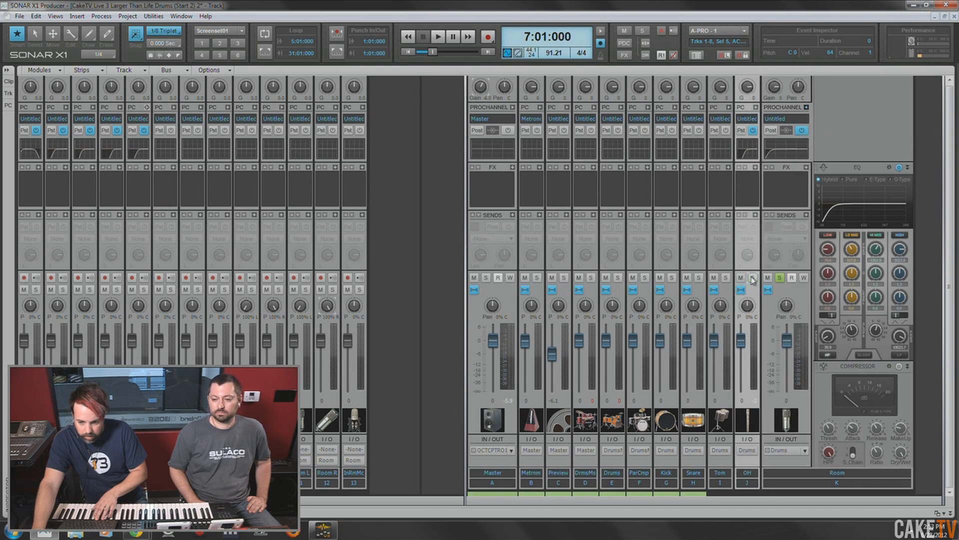
key(space)
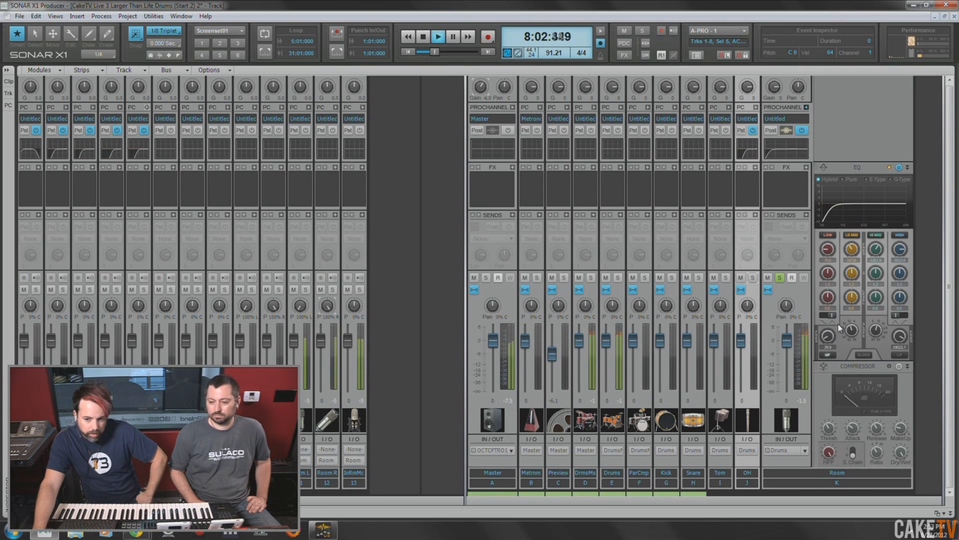
click(867, 179)
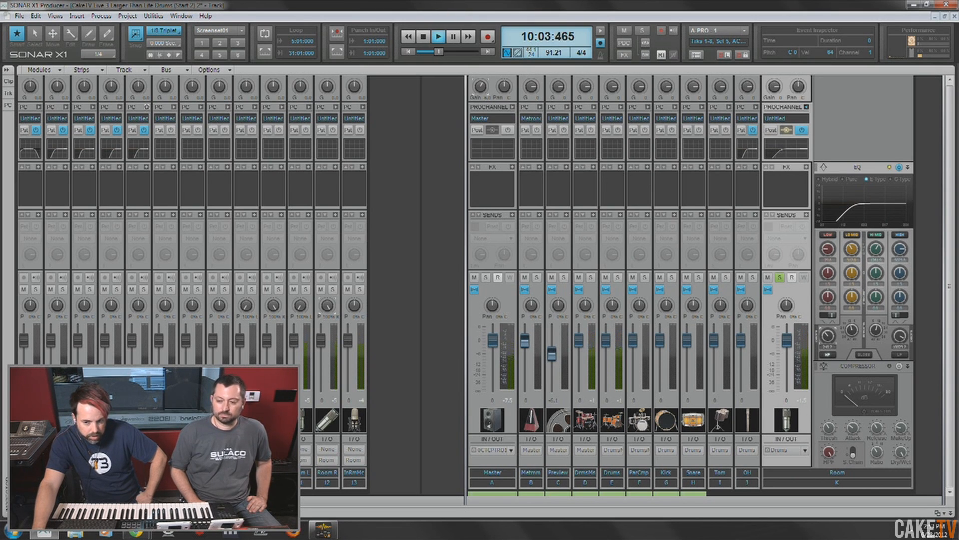
drag(828, 340, 828, 338)
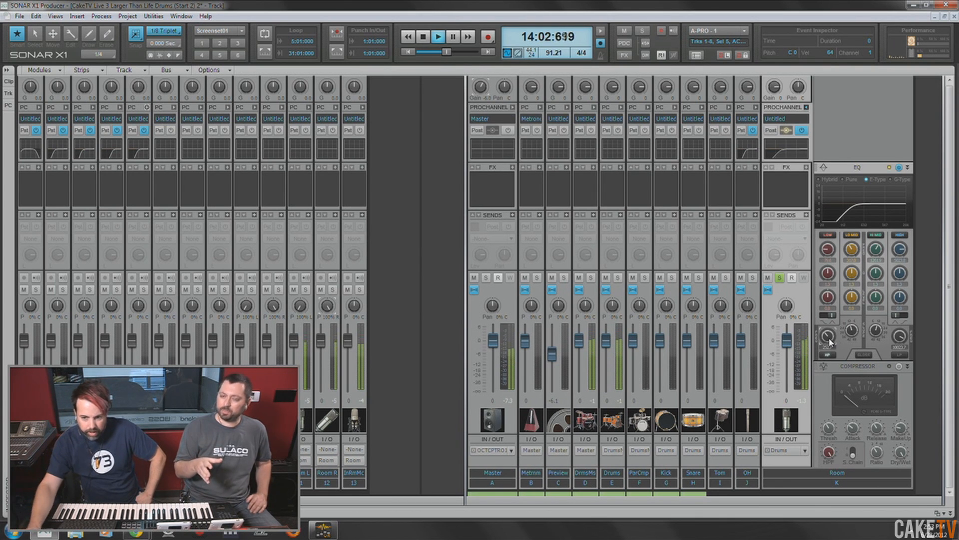
click(422, 37)
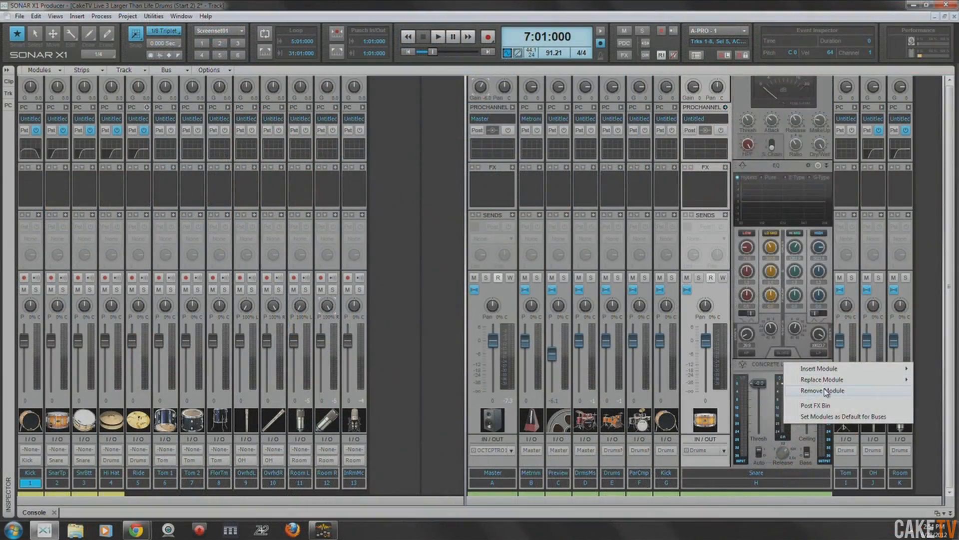
- Remove the Concrete Limiter and Saturation Knob from the Snare bus's ProChannel and move its EQ ahead of the compressor
click(822, 391)
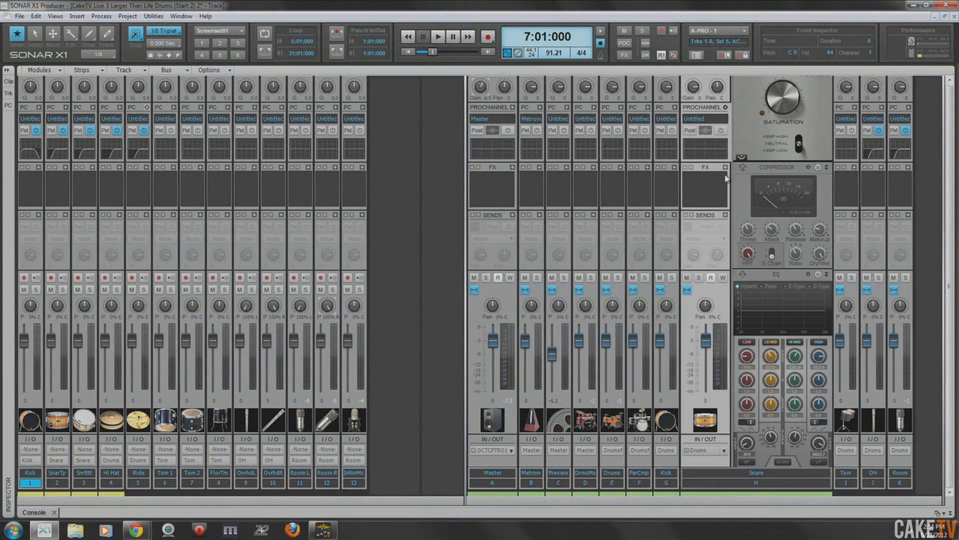
right_click(773, 102)
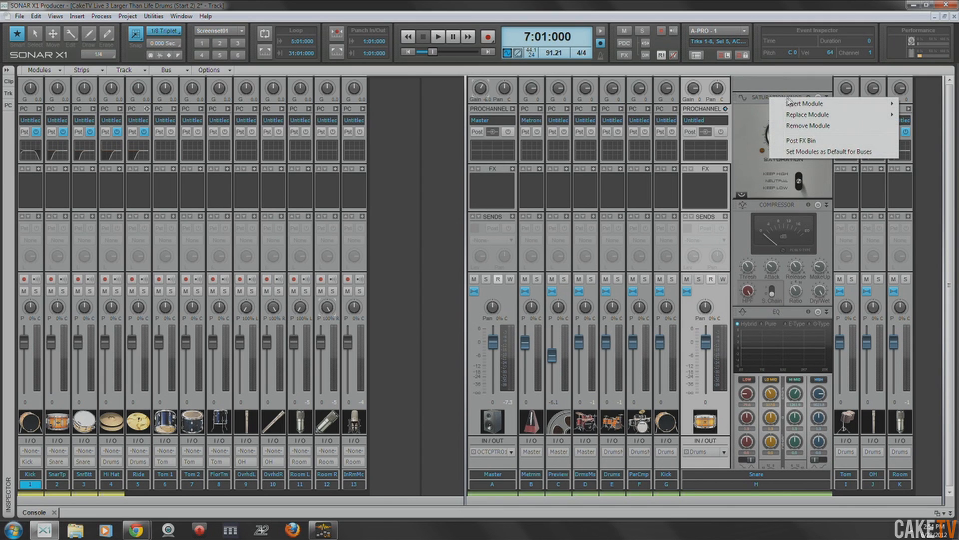
click(804, 126)
right_click(758, 168)
drag(761, 276, 774, 263)
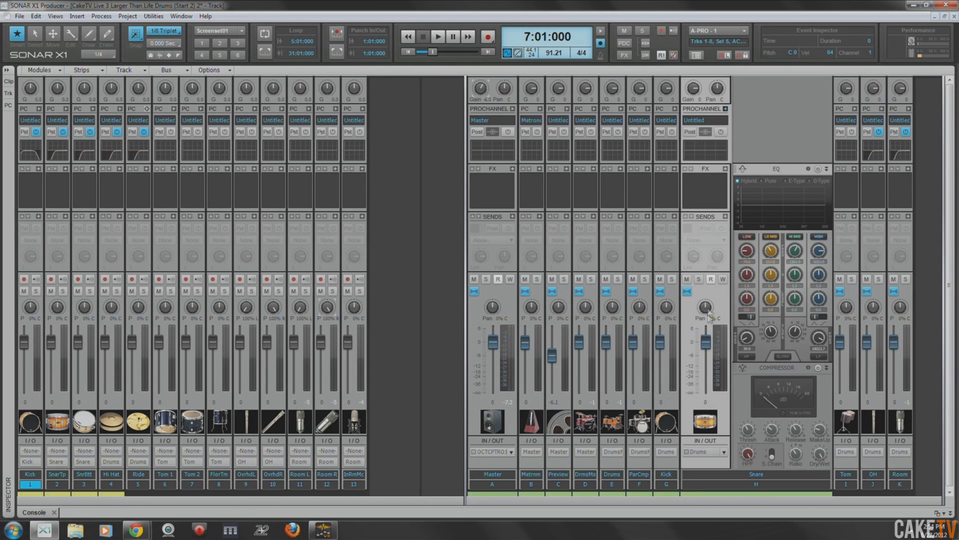
- Add a PC4K Exp/Gate at the head of the Snare bus's ProChannel and replace its compressor with the PC76 U-Type Compressor
right_click(775, 128)
mouse_move(819, 134)
click(719, 211)
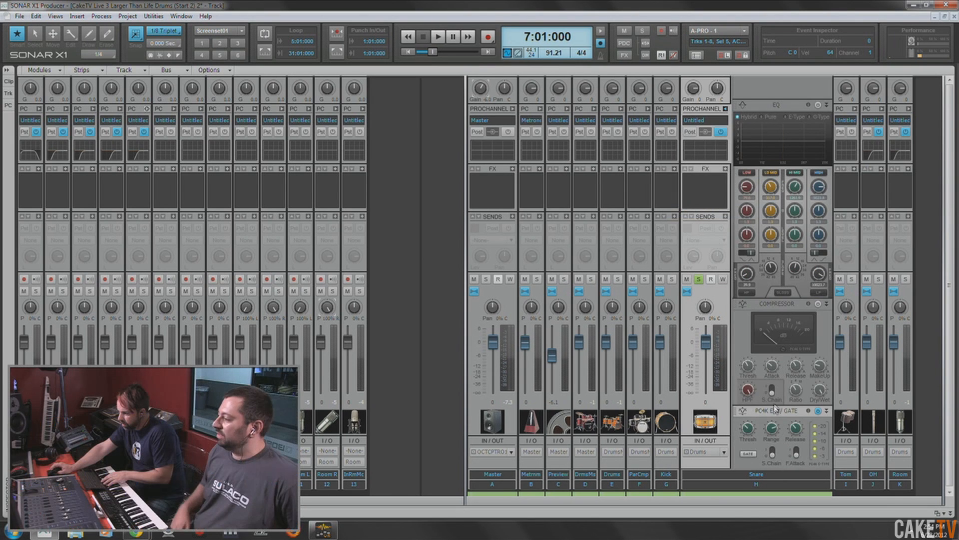
right_click(785, 369)
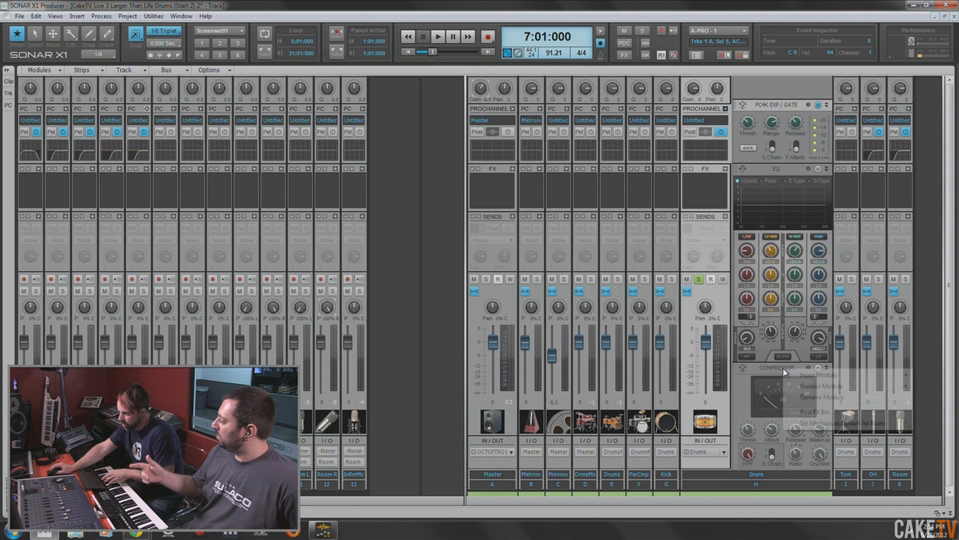
mouse_move(841, 388)
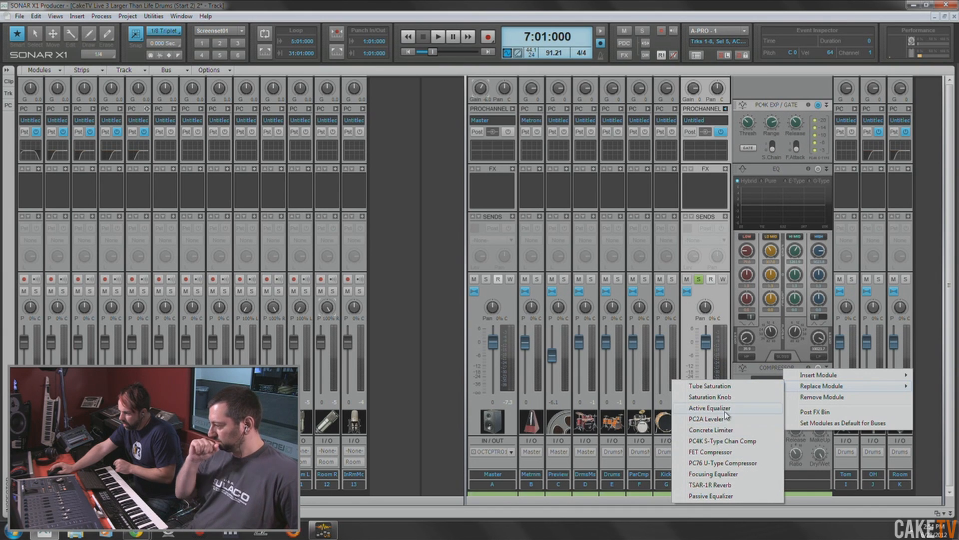
click(737, 463)
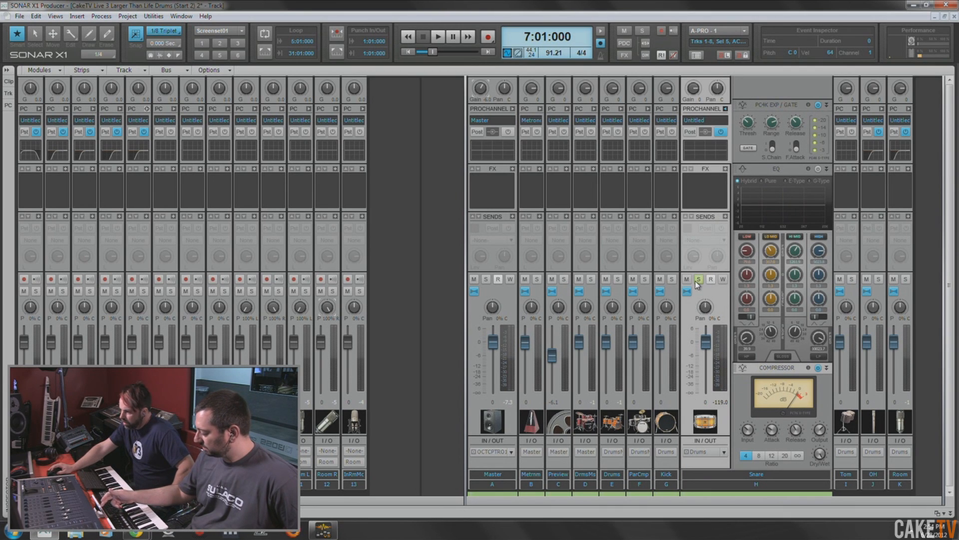
- While playing the soloed Snare bus, adjust its gate's Range and boost the high mids with the E-Type EQ
key(space)
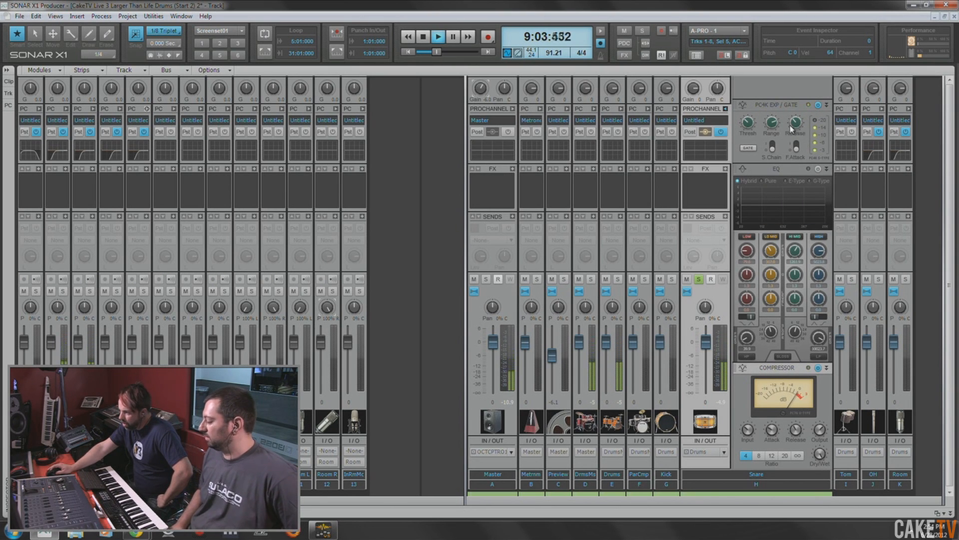
drag(773, 125, 782, 86)
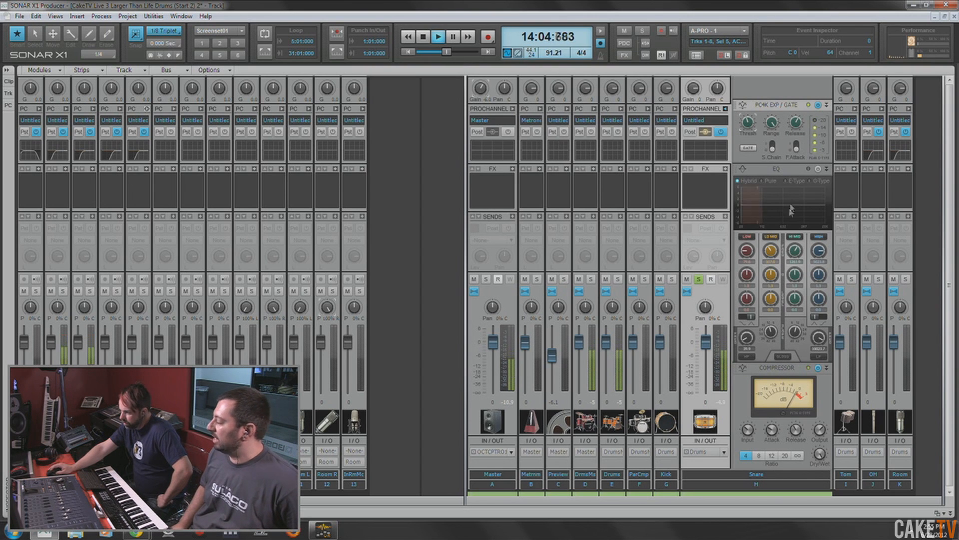
click(786, 182)
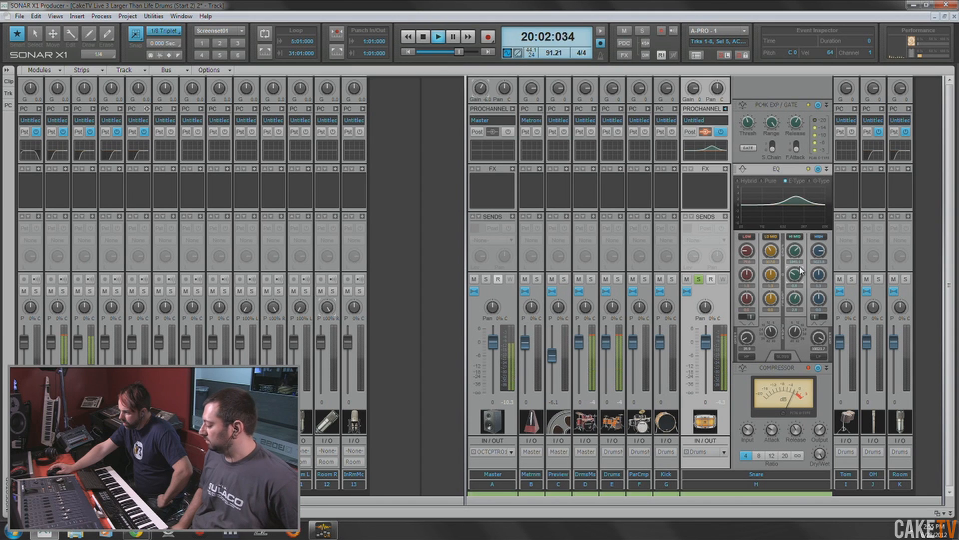
drag(798, 304, 798, 307)
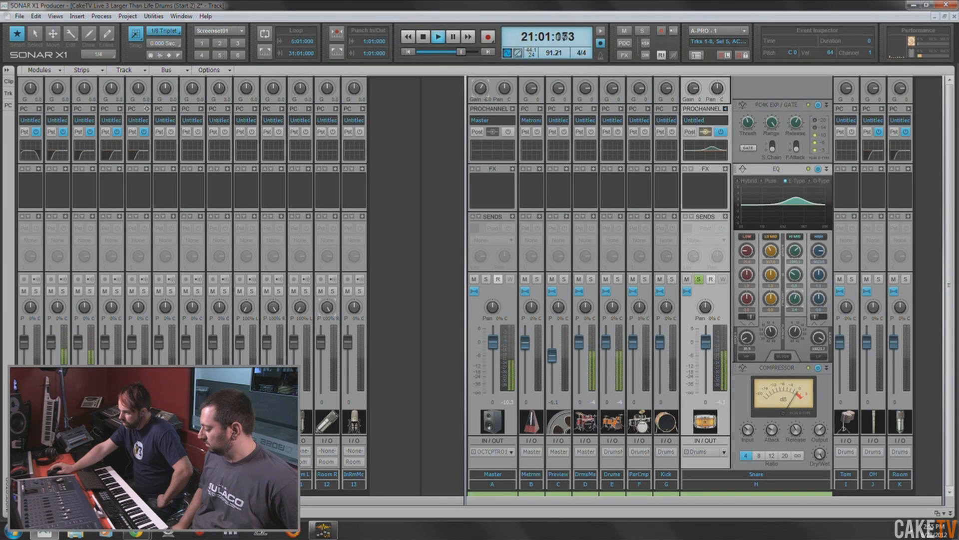
drag(798, 303, 798, 296)
drag(797, 254, 797, 248)
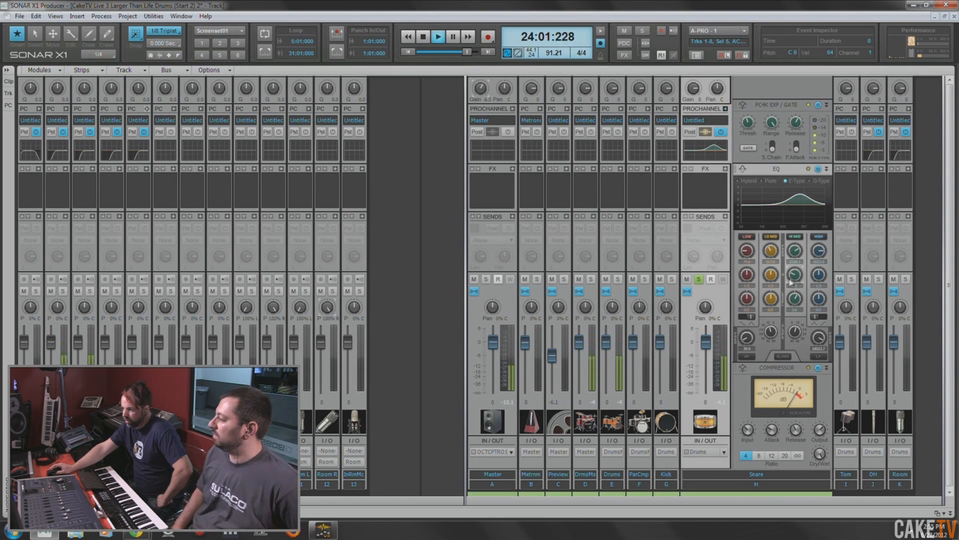
- Adjust the input, attack and release of the Snare bus's PC76 compressor while listening to the soloed bus
drag(748, 430, 772, 434)
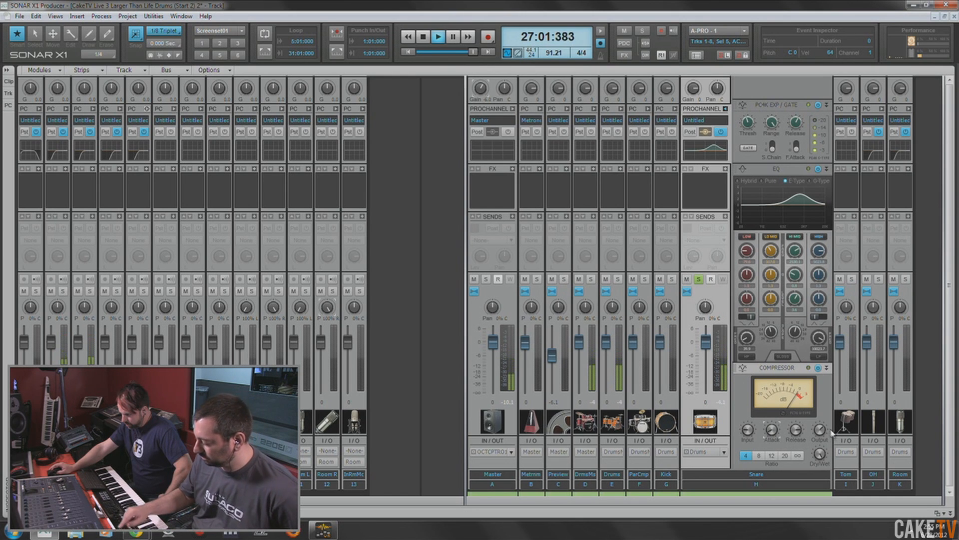
drag(748, 430, 749, 434)
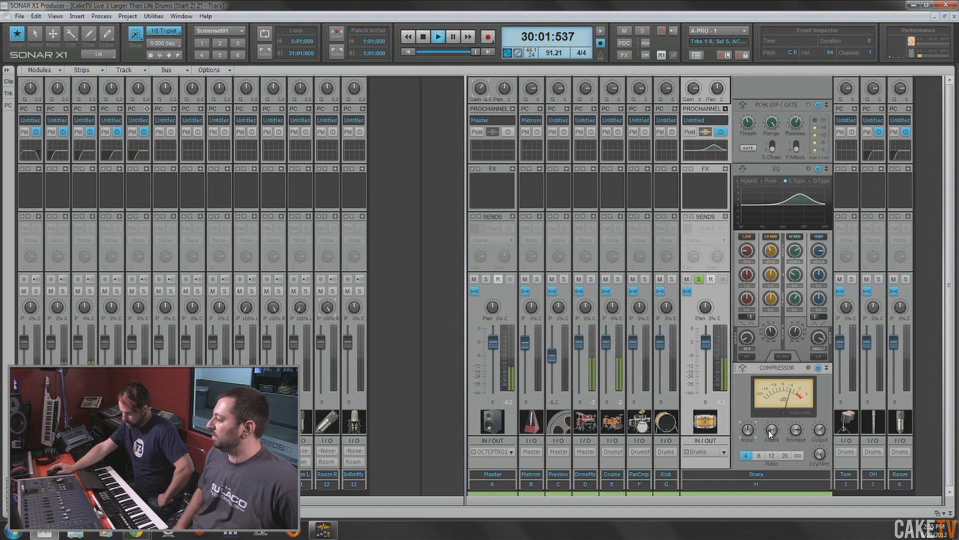
drag(796, 430, 795, 414)
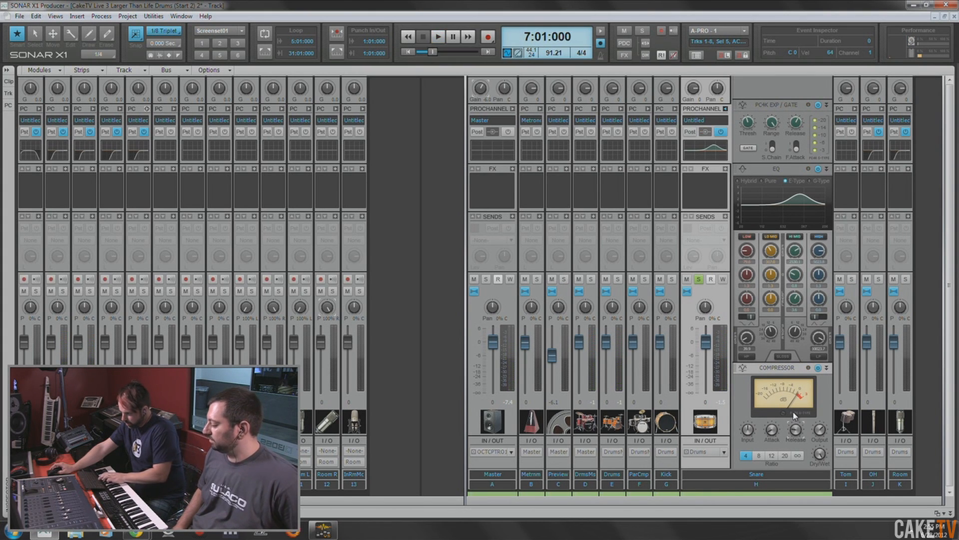
drag(796, 429, 796, 435)
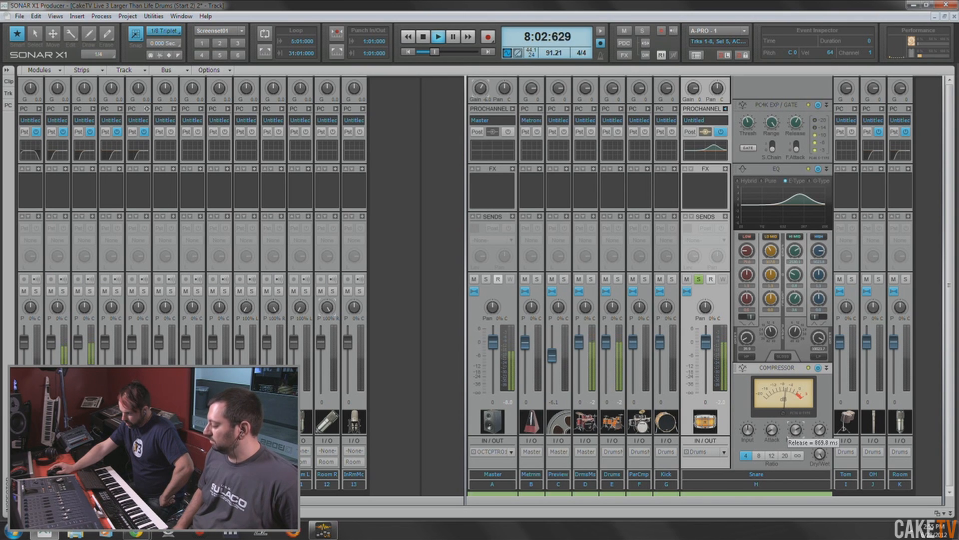
drag(796, 430, 796, 436)
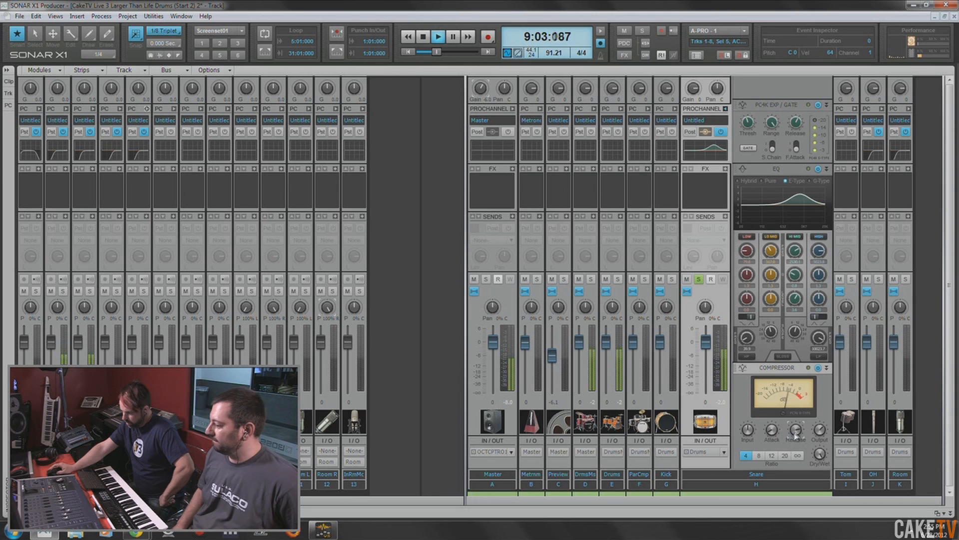
- Compare the Snare bus with its ProChannel bypassed and engaged, then clear its solo and stop playback
click(721, 132)
mouse_move(821, 431)
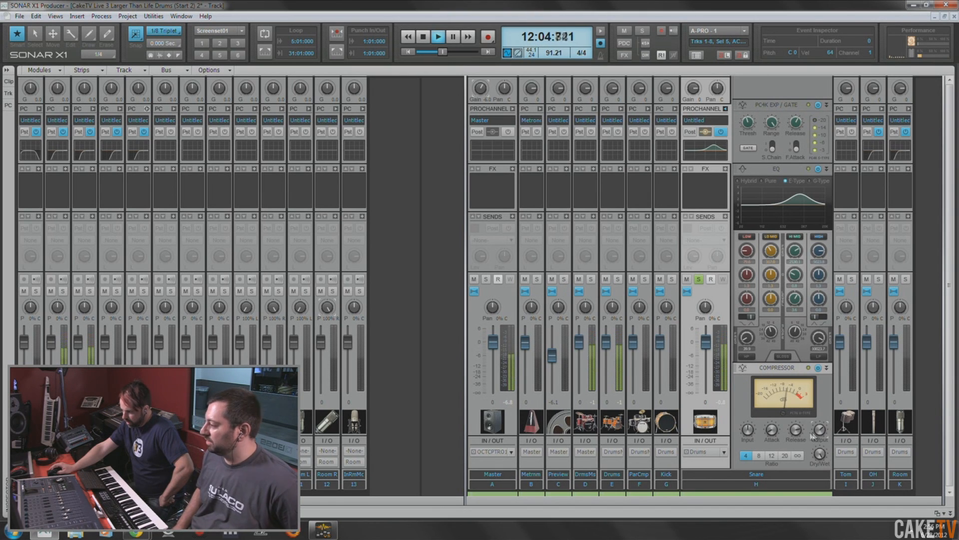
click(699, 279)
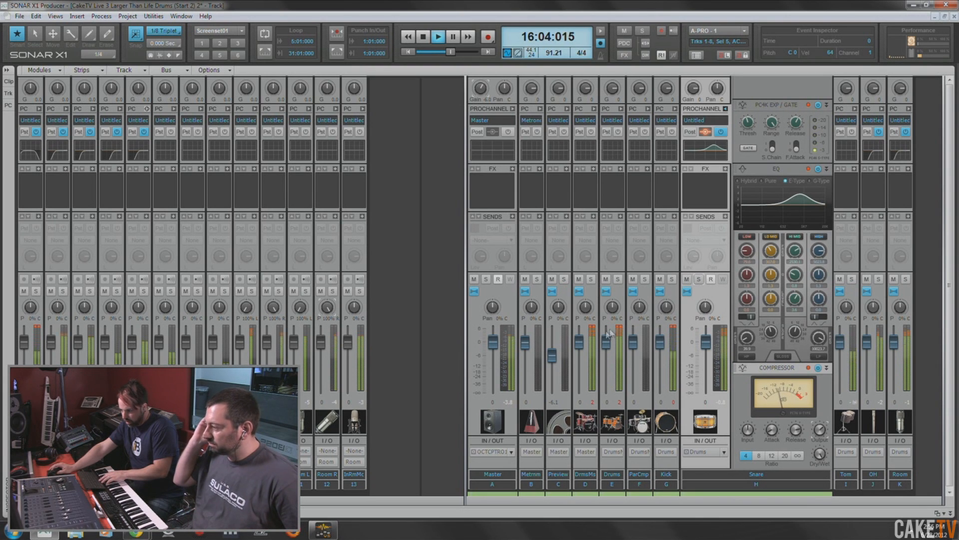
key(space)
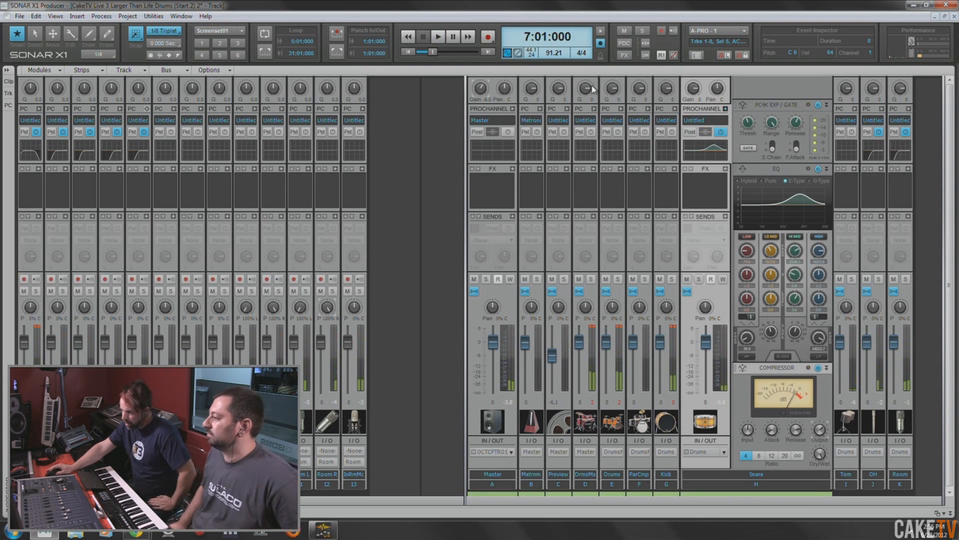
- Lower the input gains of the DrmsMs bus, the Drums bus to -4.7 and the Kick bus to -2.6 while checking the full mix
drag(594, 89, 593, 98)
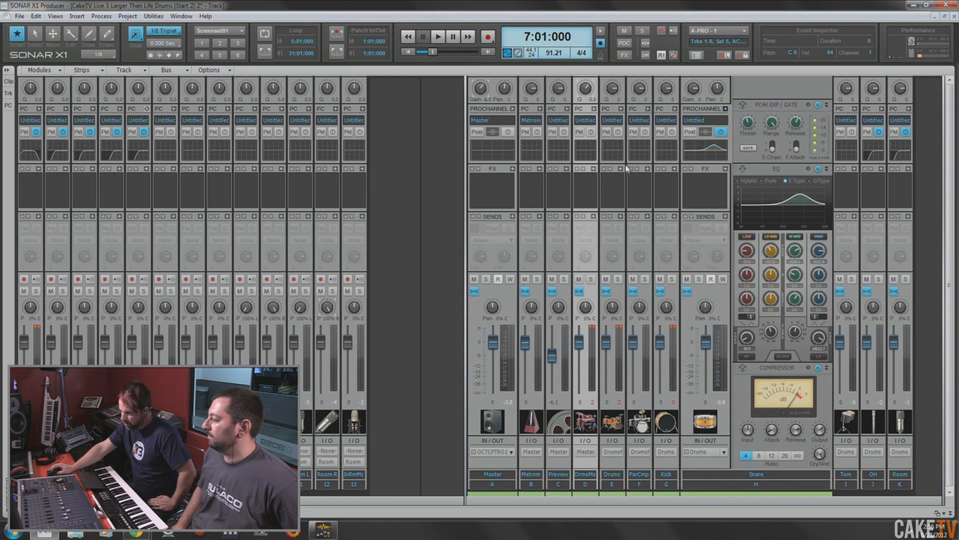
click(613, 88)
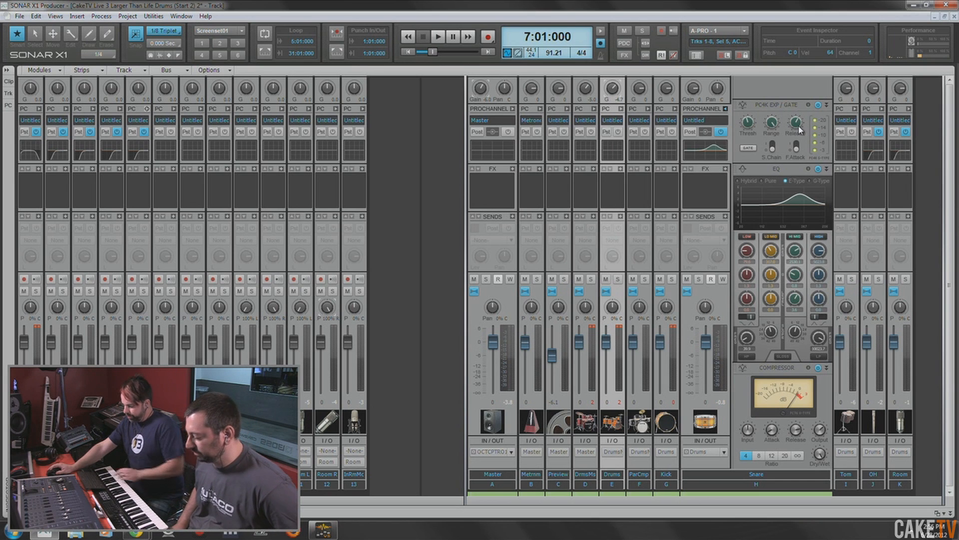
key(space)
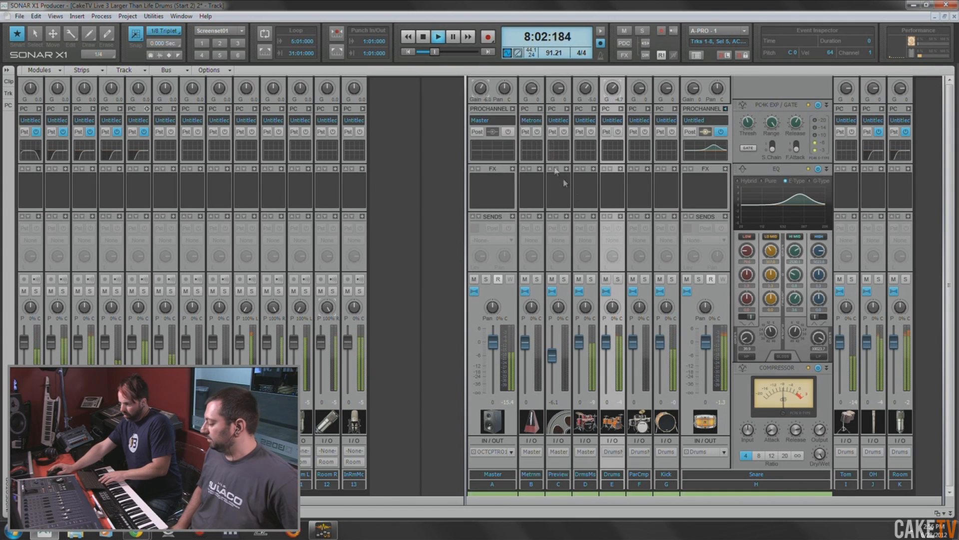
click(580, 150)
drag(586, 89, 586, 83)
drag(666, 89, 667, 93)
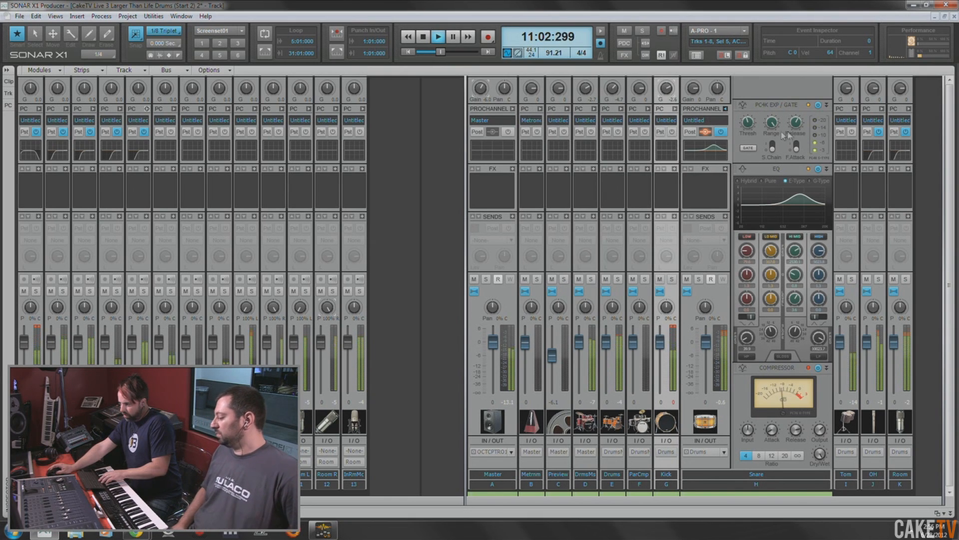
- Stop playback, save the project and collapse the Snare bus's ProChannel
key(space)
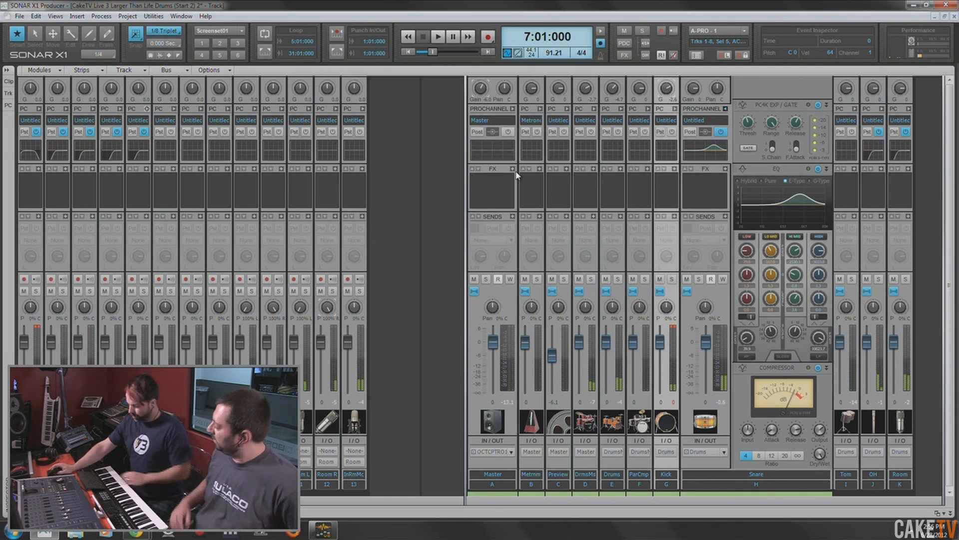
key(ctrl+s)
click(725, 110)
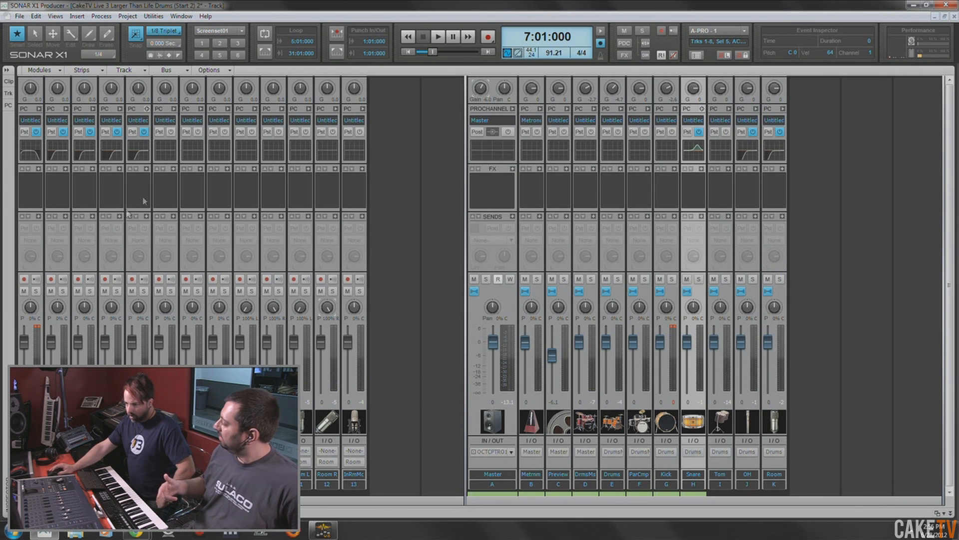
- Return to the Track view, show the Kick track in the Inspector and play it soloed from measure 7
key(alt+1)
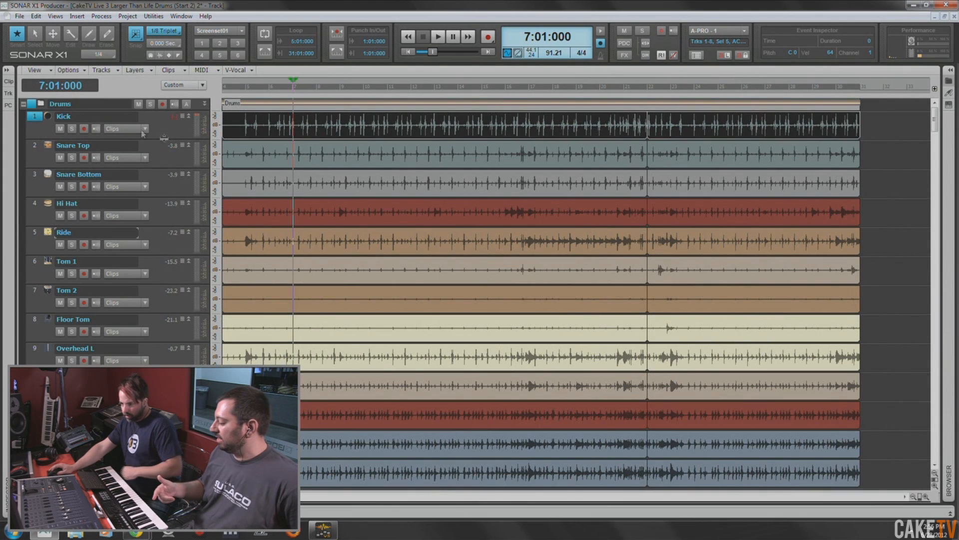
click(34, 121)
click(34, 122)
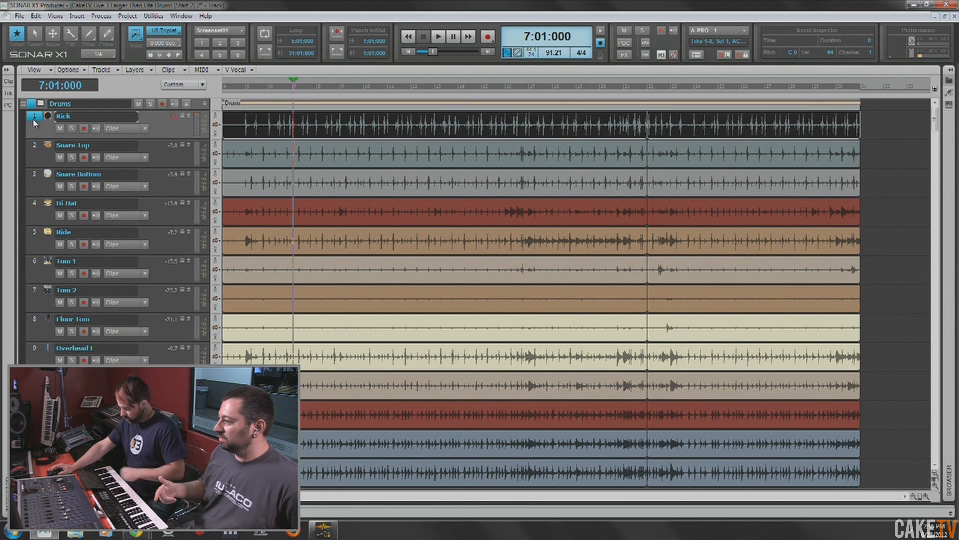
key(i)
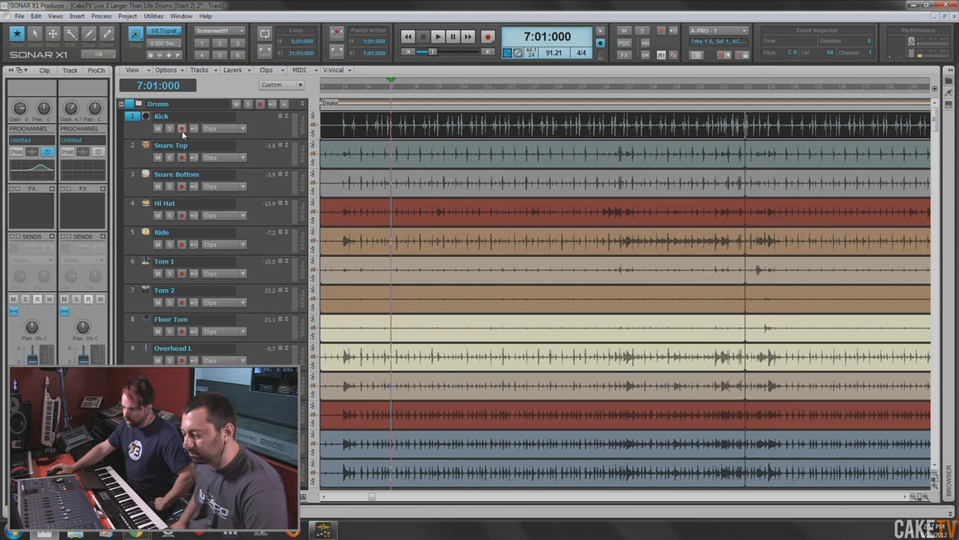
click(255, 128)
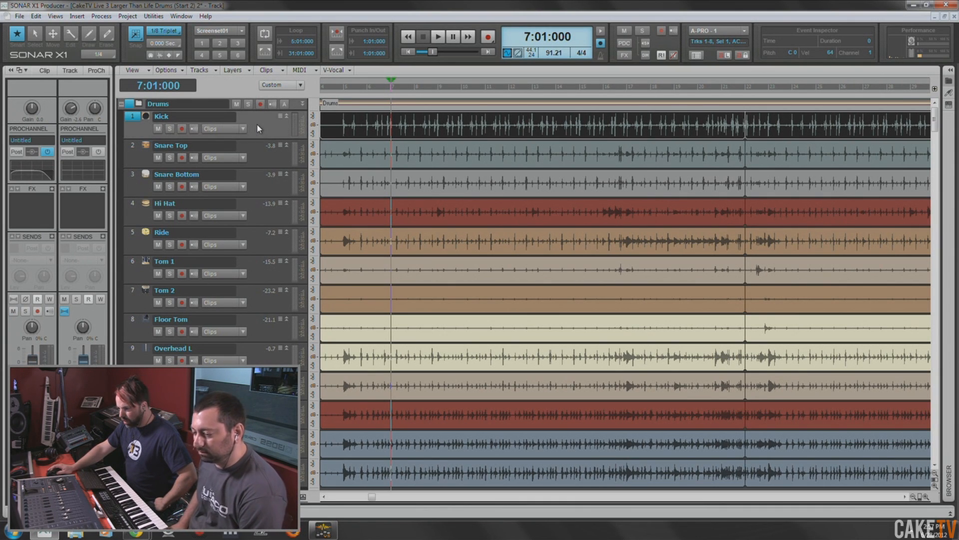
click(170, 129)
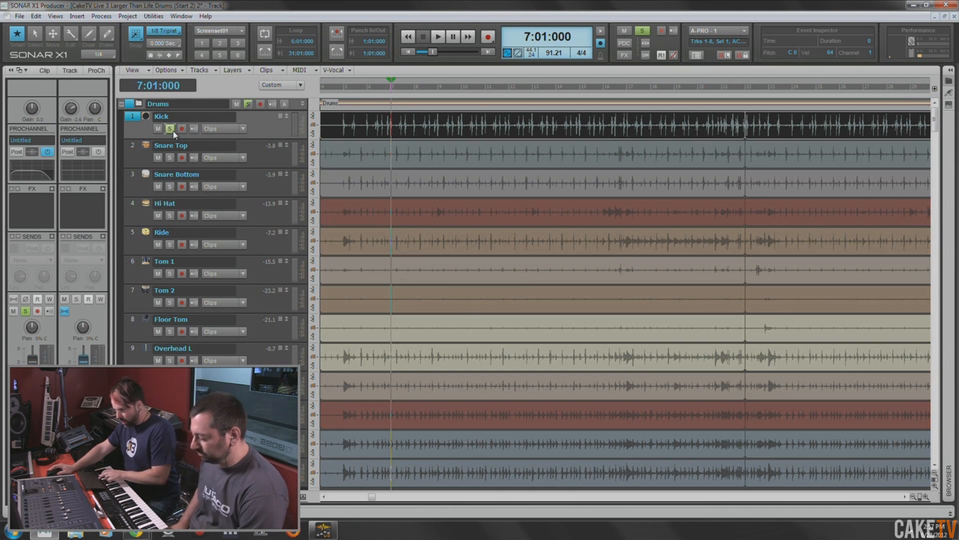
key(space)
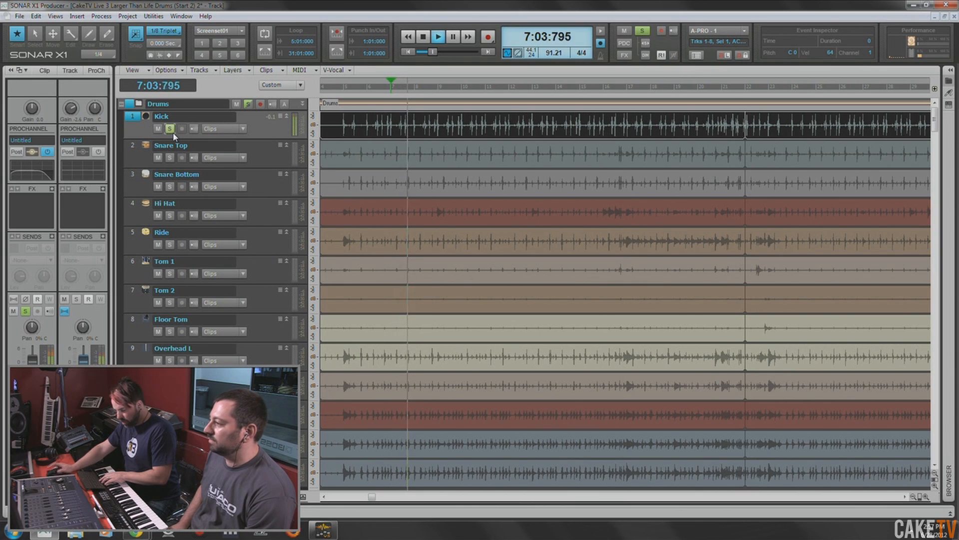
- Stop playback and show the Browser's list of audio effect plug-ins
key(space)
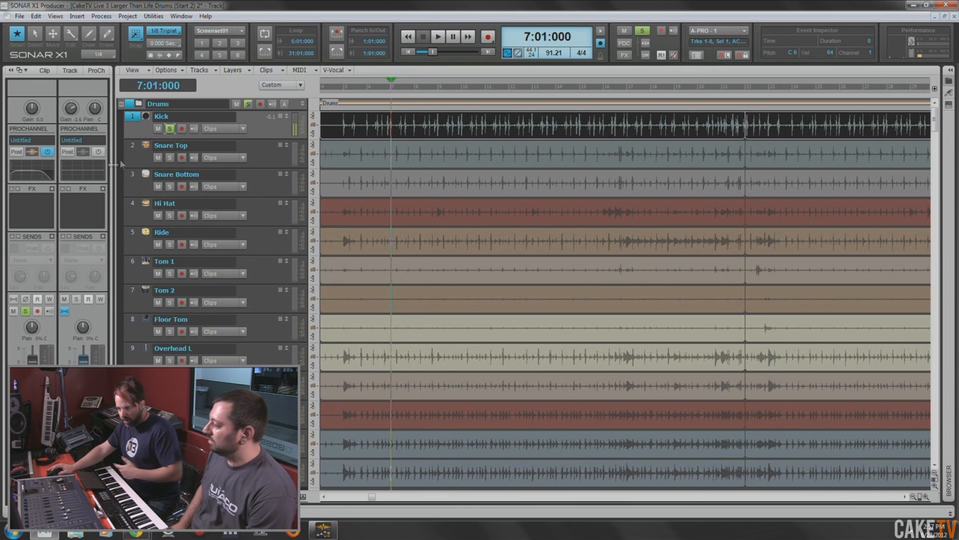
right_click(29, 213)
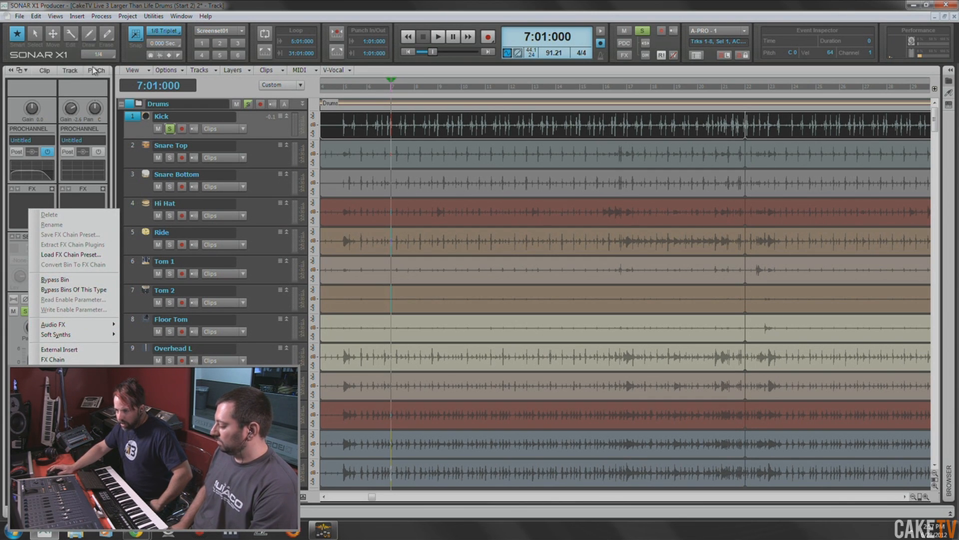
click(125, 4)
key(b)
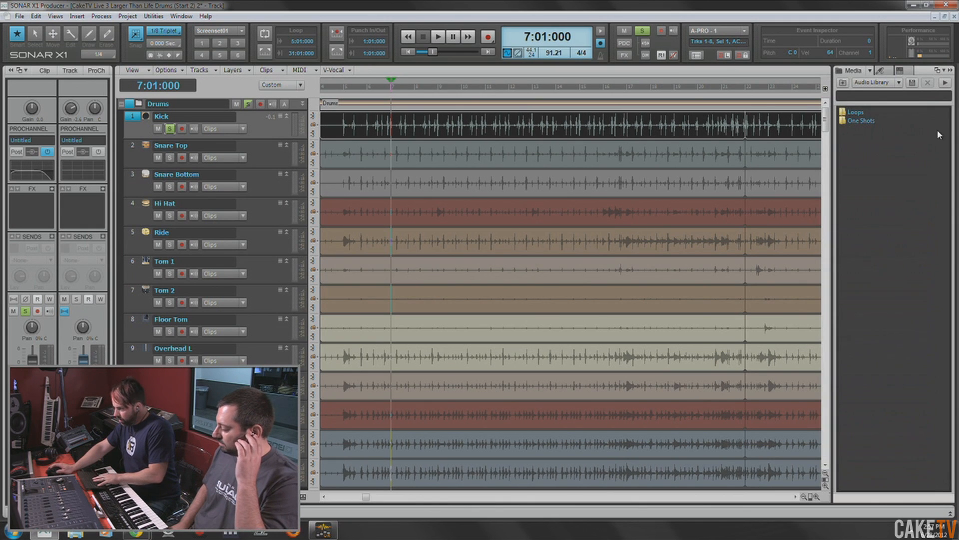
click(900, 82)
click(888, 71)
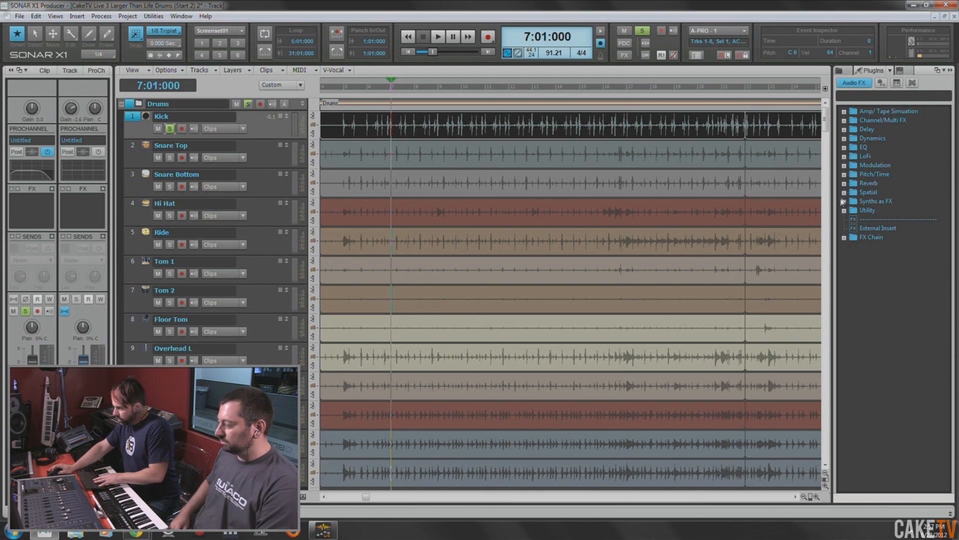
- Insert the TS-64 Transient Shaper from the Dynamics plug-ins into the Kick track's FX bin, hide the Browser and reposition the plug-in window
click(844, 138)
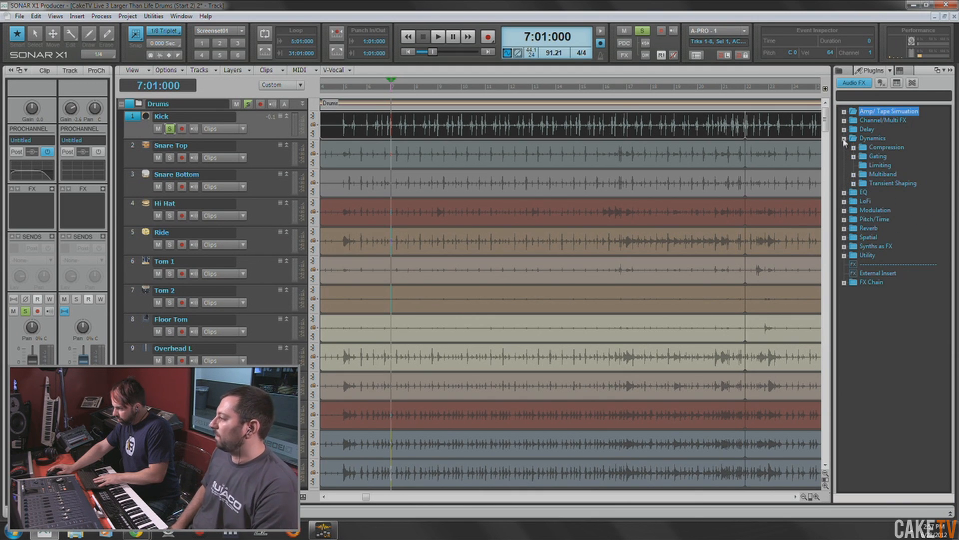
click(854, 184)
drag(908, 192, 28, 214)
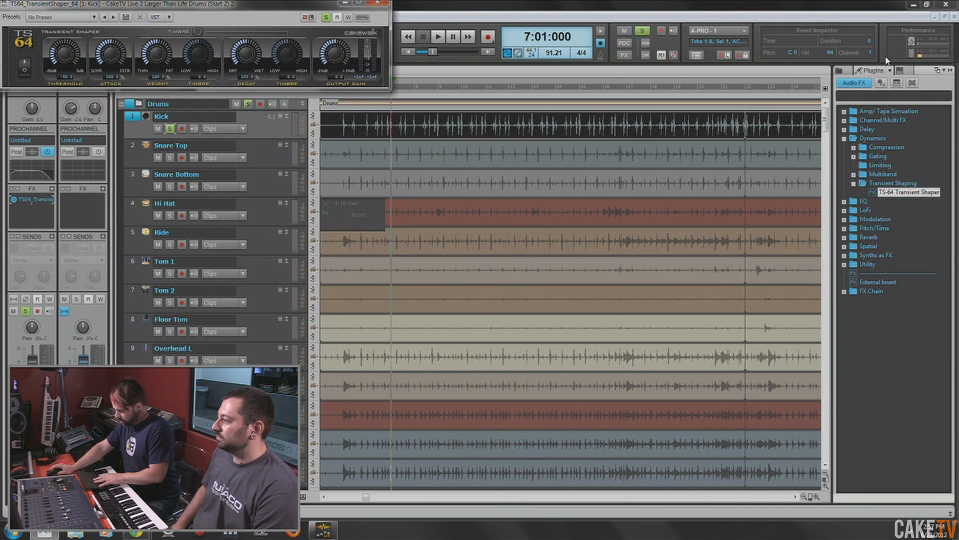
key(b)
drag(229, 5, 552, 186)
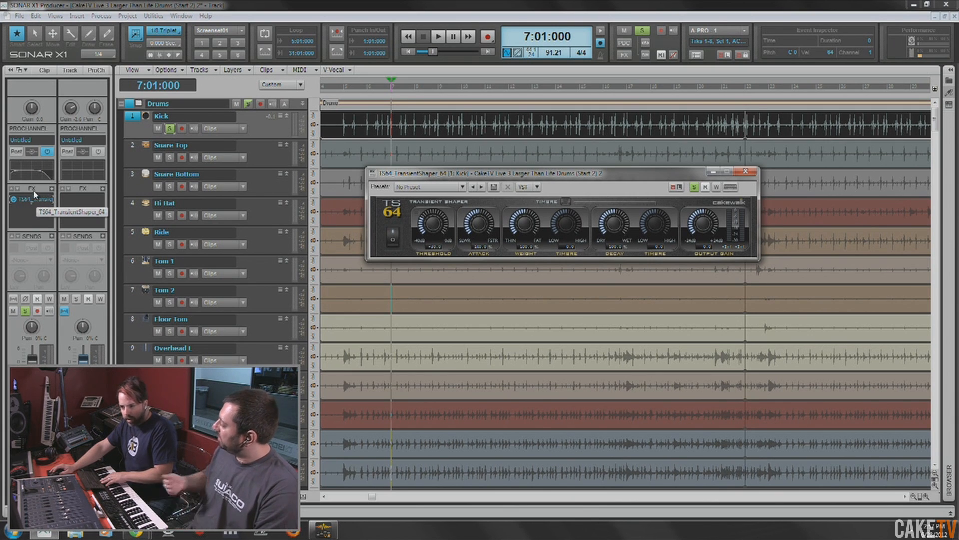
- Switch the Kick track's ProChannel Post setting on and back off
click(17, 152)
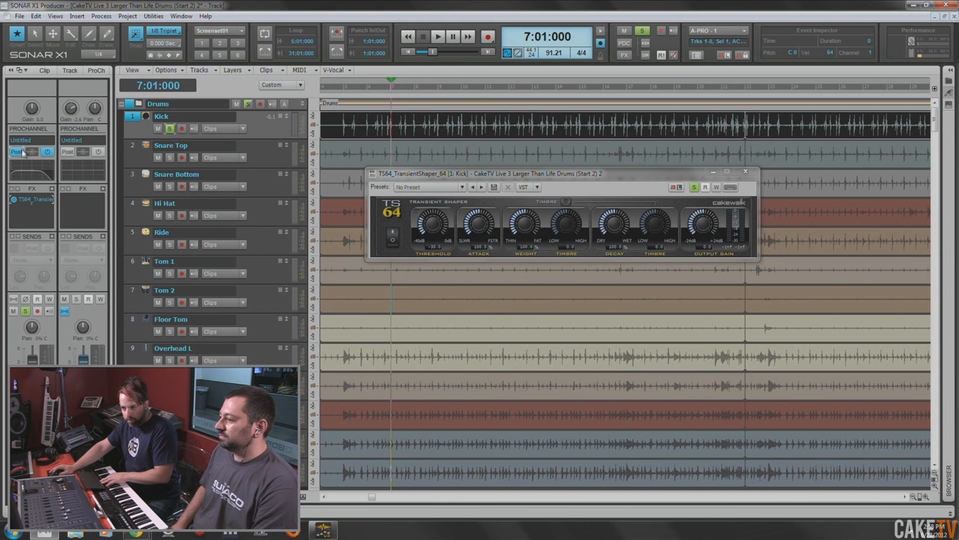
drag(495, 180, 506, 183)
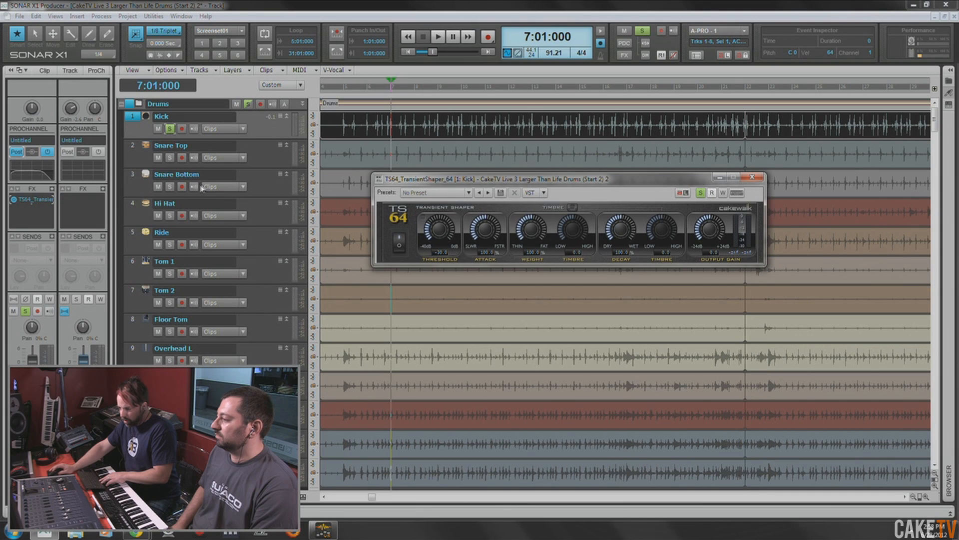
click(19, 152)
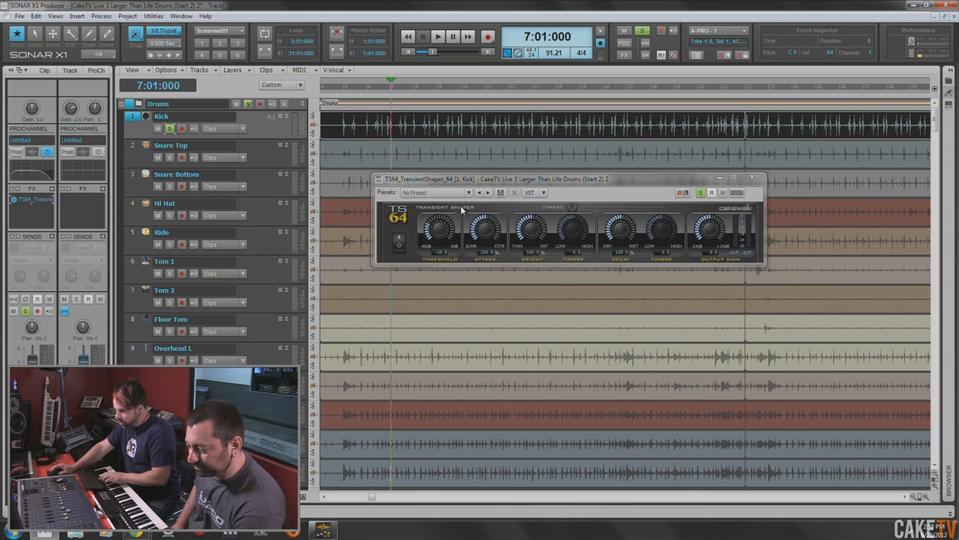
- Play the soloed kick and set the transient shaper's threshold to about -24.2 dB and its attack to about 43%
key(space)
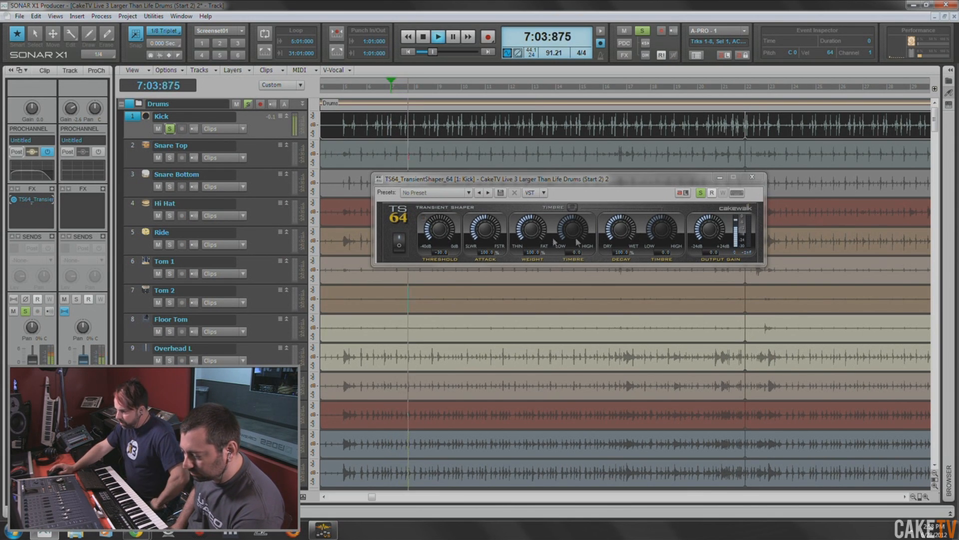
click(439, 231)
drag(435, 210, 436, 221)
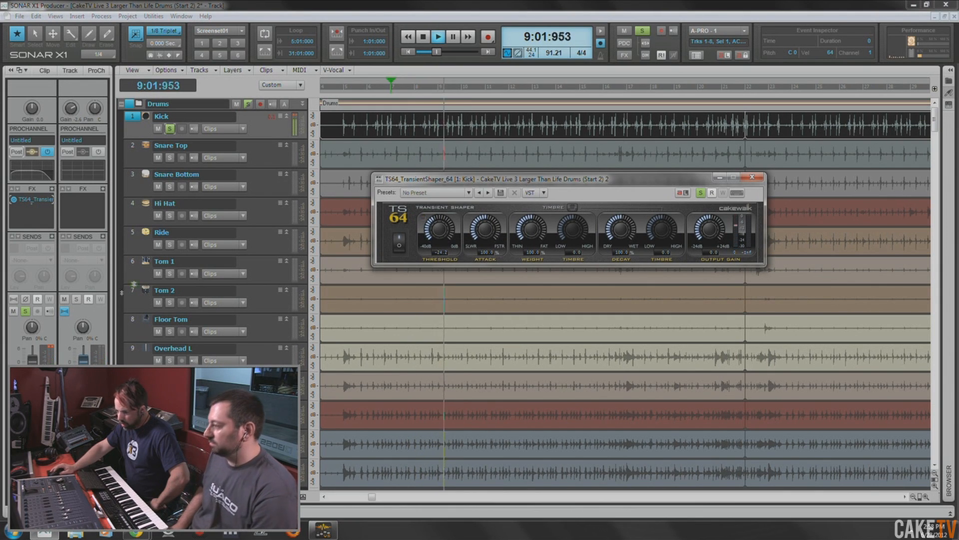
drag(490, 231, 490, 195)
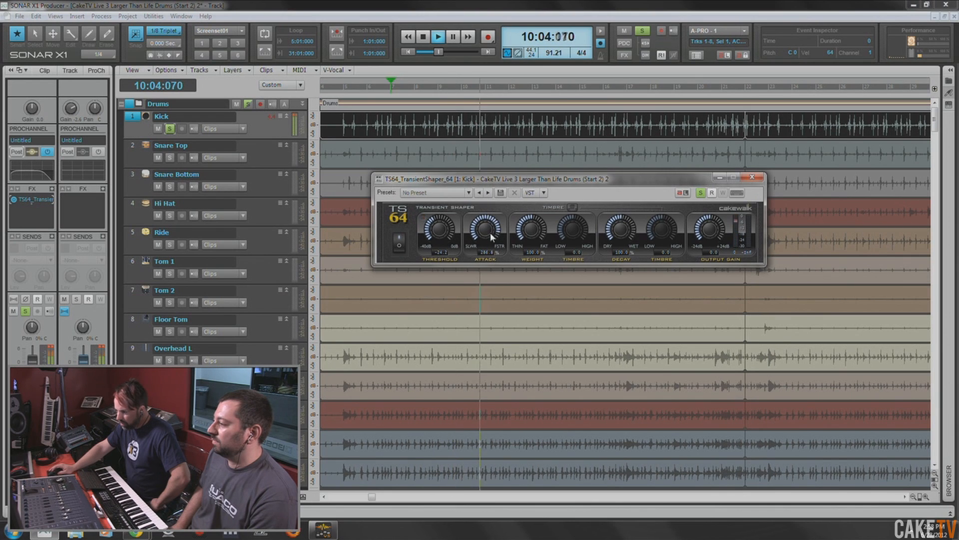
drag(490, 230, 487, 271)
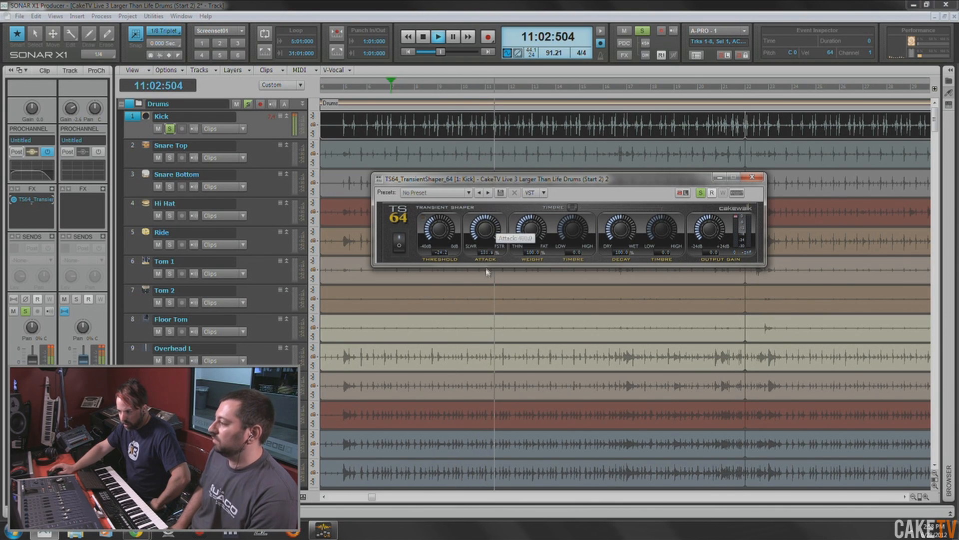
- Enable the transient shaper's timbre controls and set the weight to about 271% with its timbre at about -64
click(573, 207)
drag(533, 234, 533, 230)
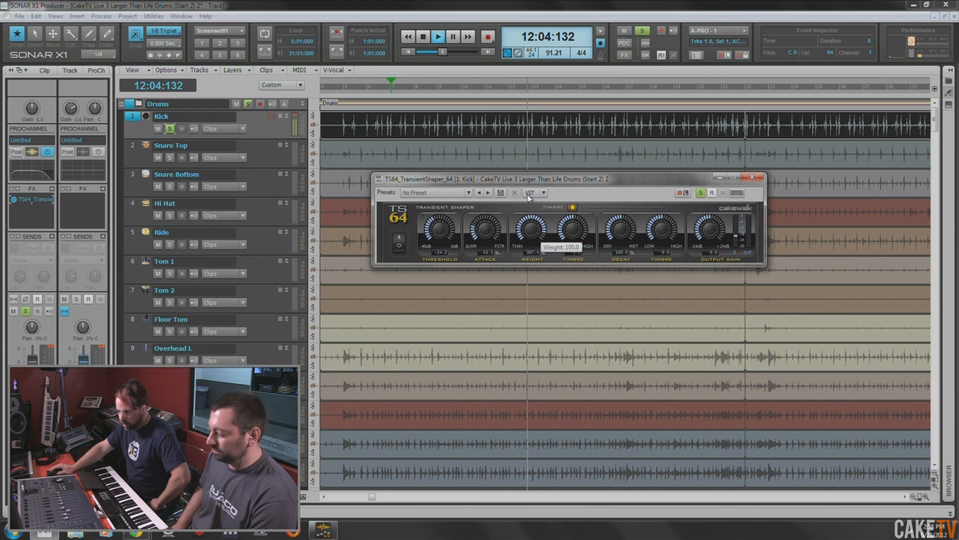
drag(528, 192, 523, 252)
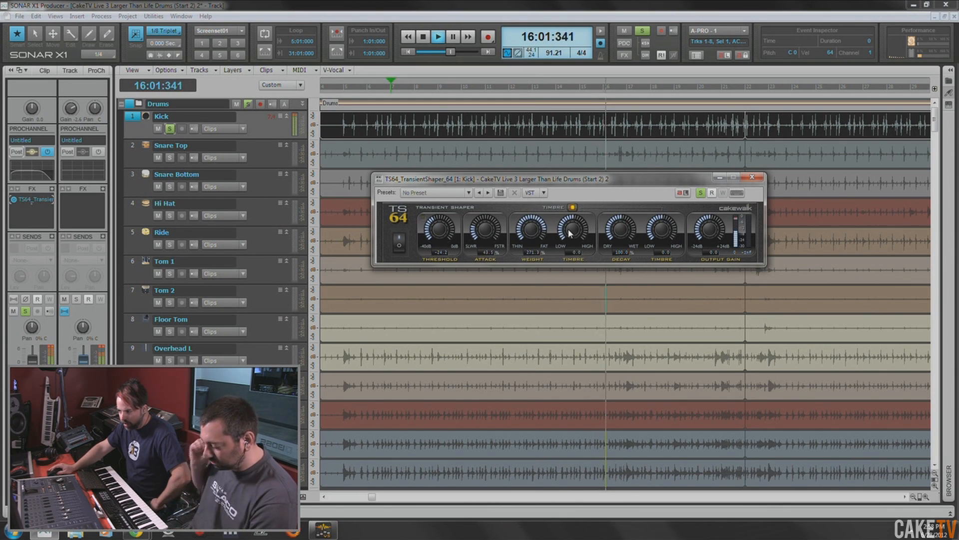
drag(577, 225, 578, 259)
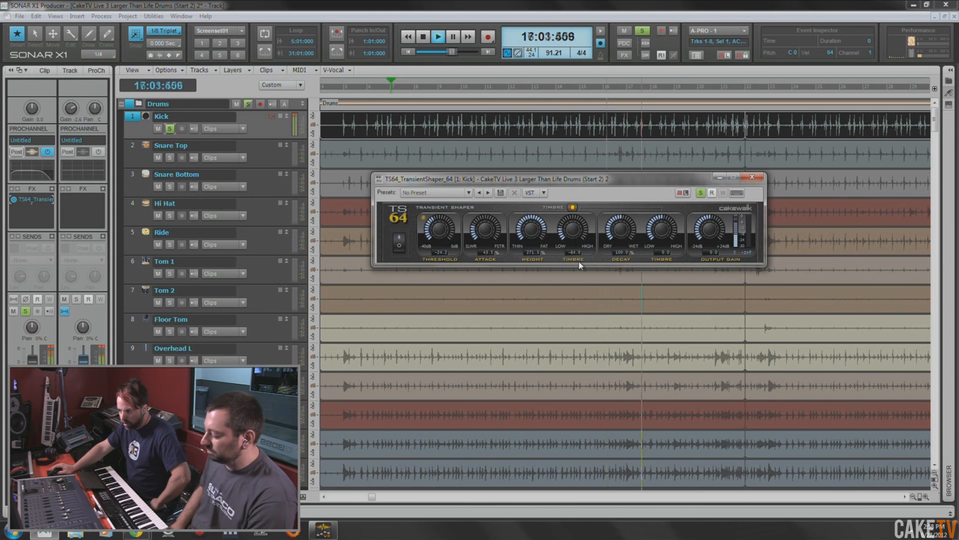
- Set the transient shaper's decay to about 38% and the decay timbre to about -40
drag(621, 239, 623, 208)
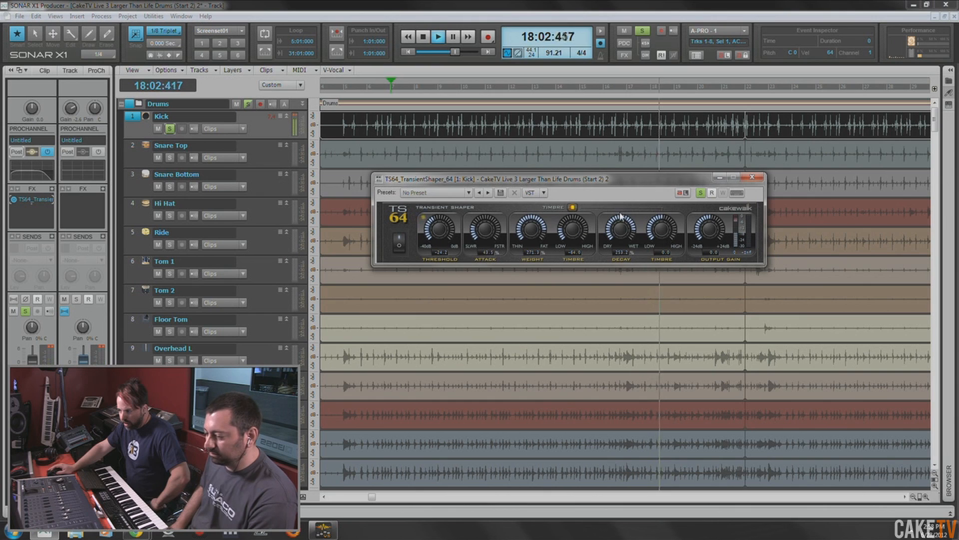
drag(635, 303, 635, 305)
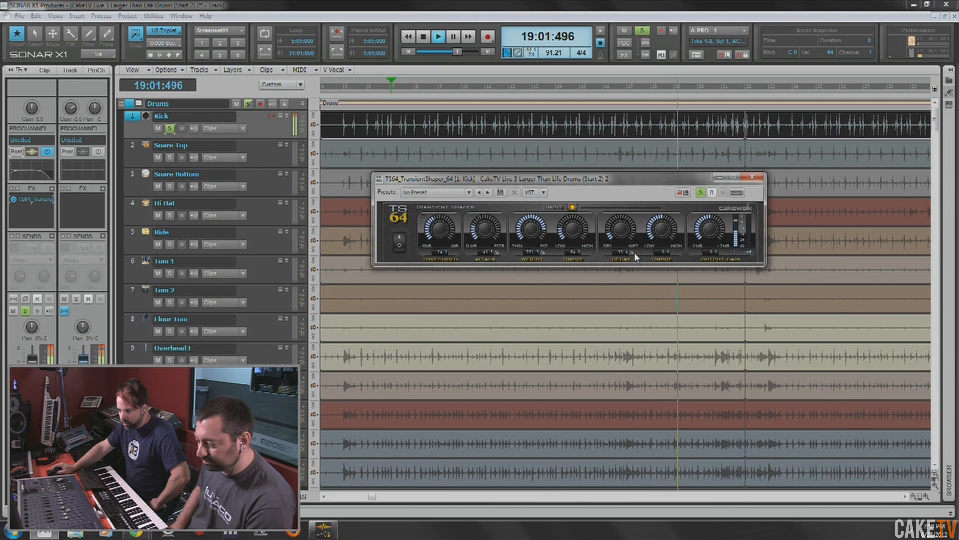
drag(621, 232, 646, 249)
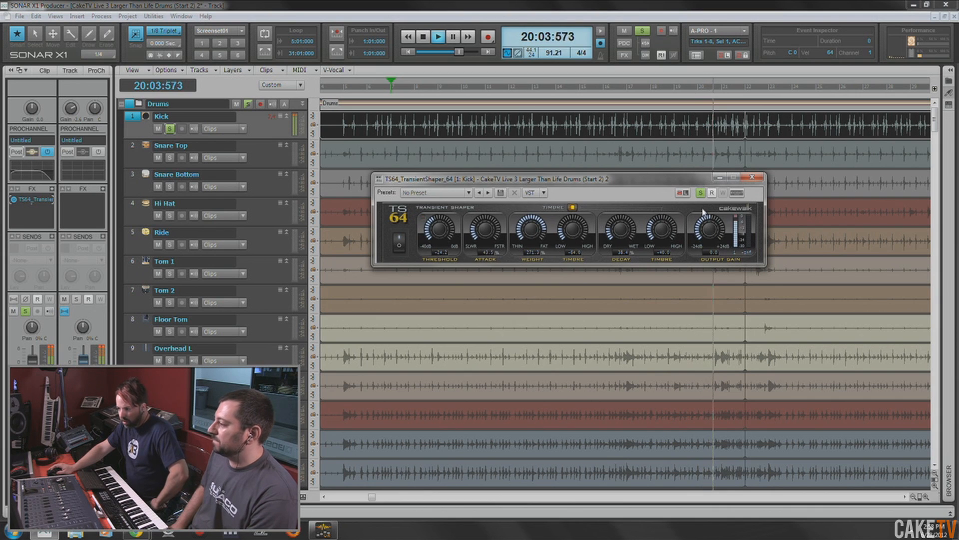
- Compare the kick with the transient shaper bypassed and engaged, and stop playback
click(399, 242)
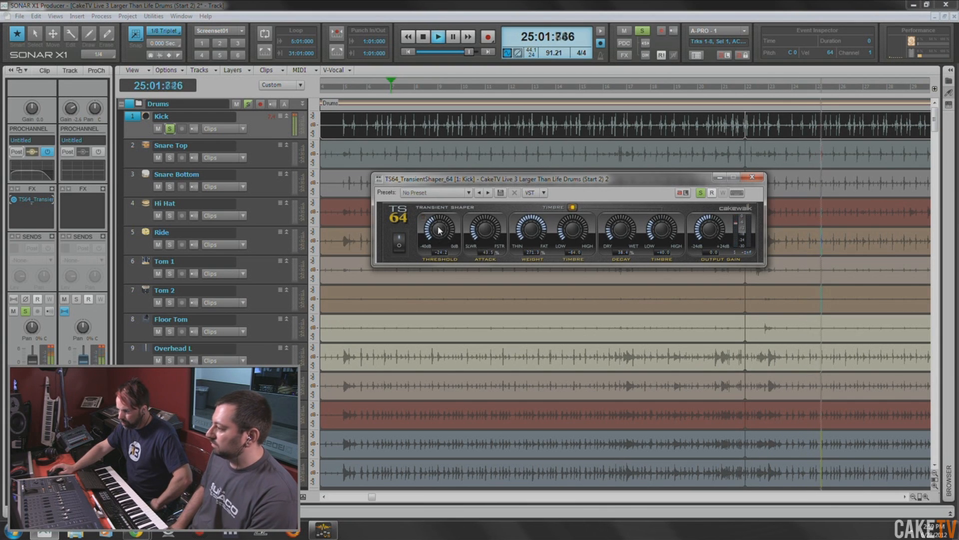
click(424, 36)
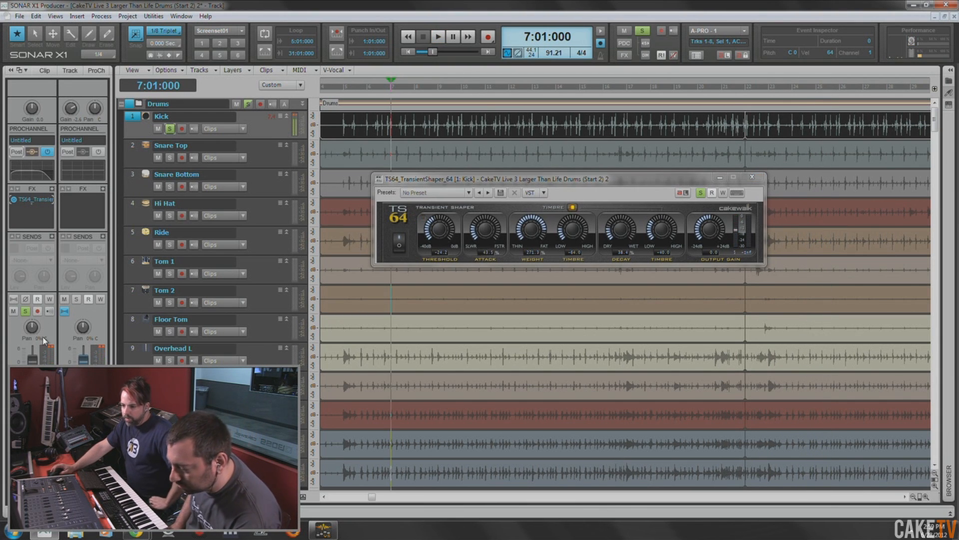
- Lower the transient shaper's output gain to about -6.2 dB and clear the Kick track's solo
drag(710, 236, 711, 245)
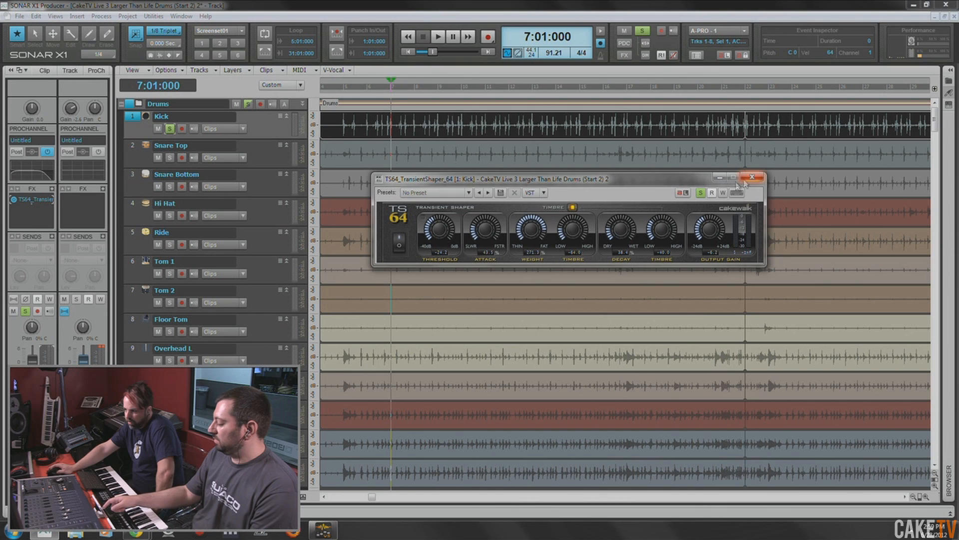
drag(550, 179, 538, 191)
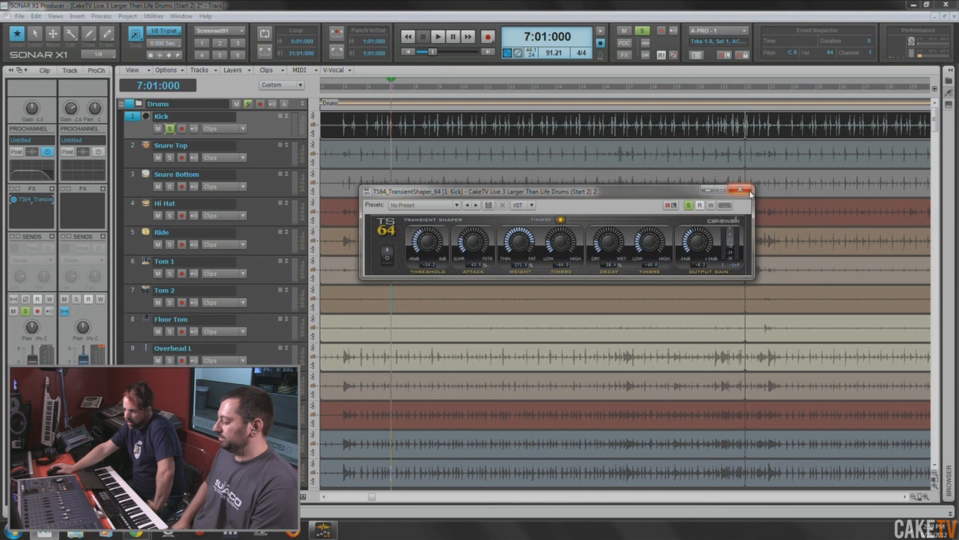
click(688, 205)
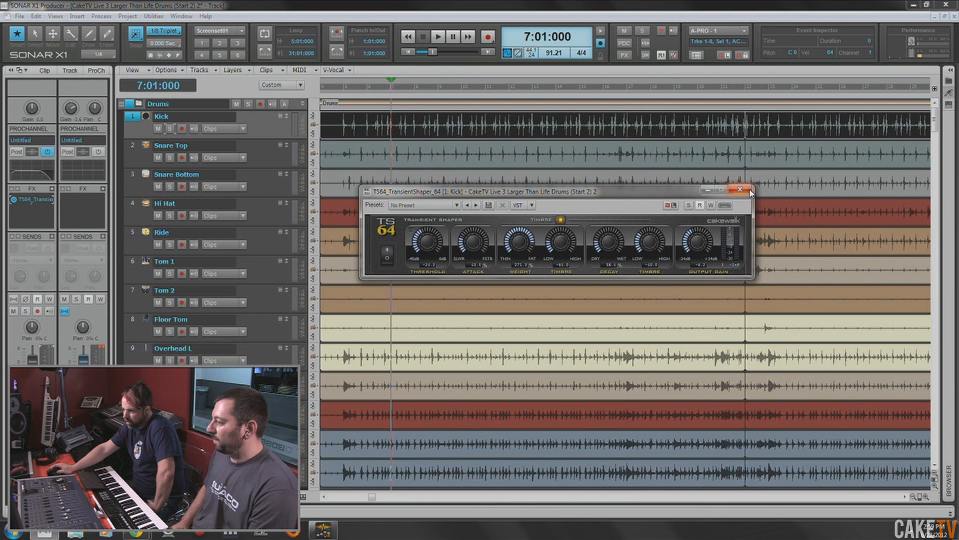
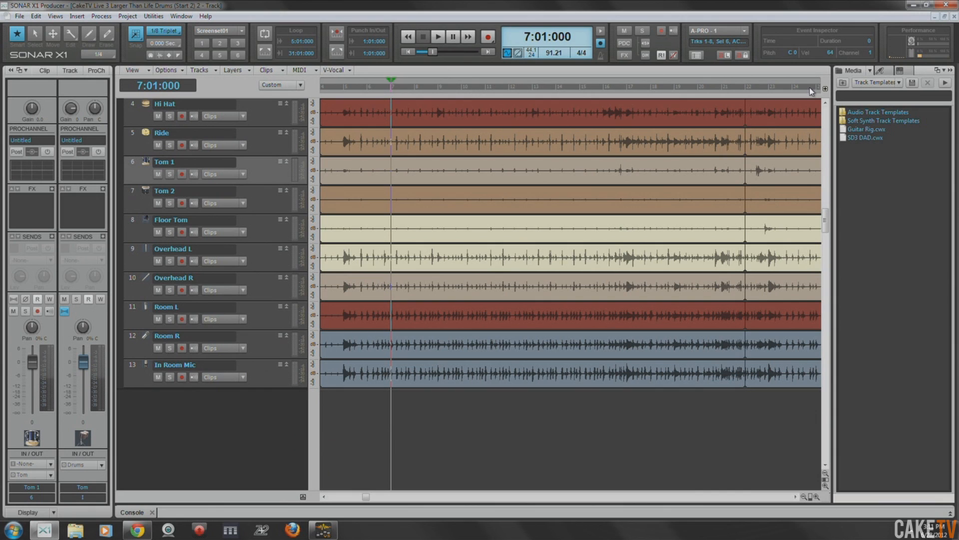
- Add the SD3 DAD track template below the In Room Mic track and move the Session Drummer window clear of the track headers
drag(865, 138, 215, 419)
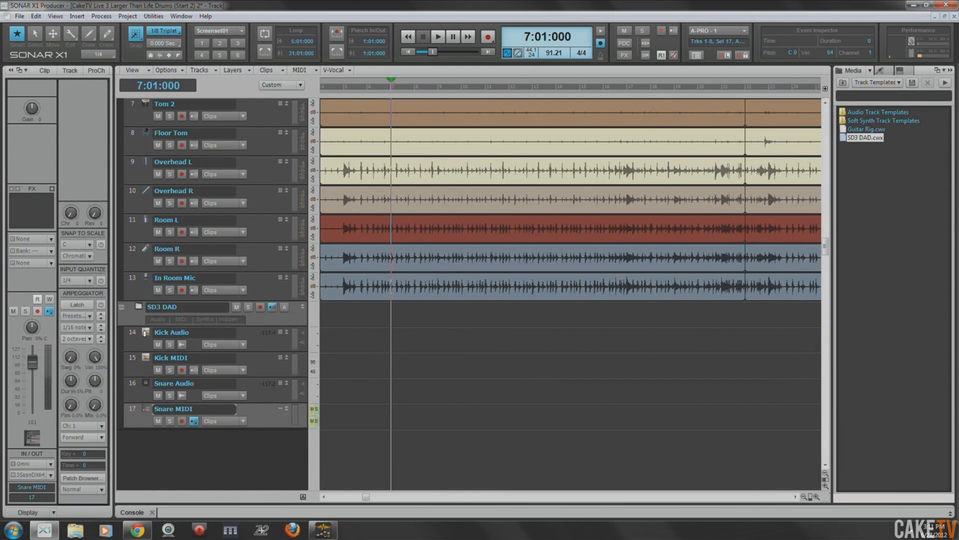
drag(534, 190, 544, 132)
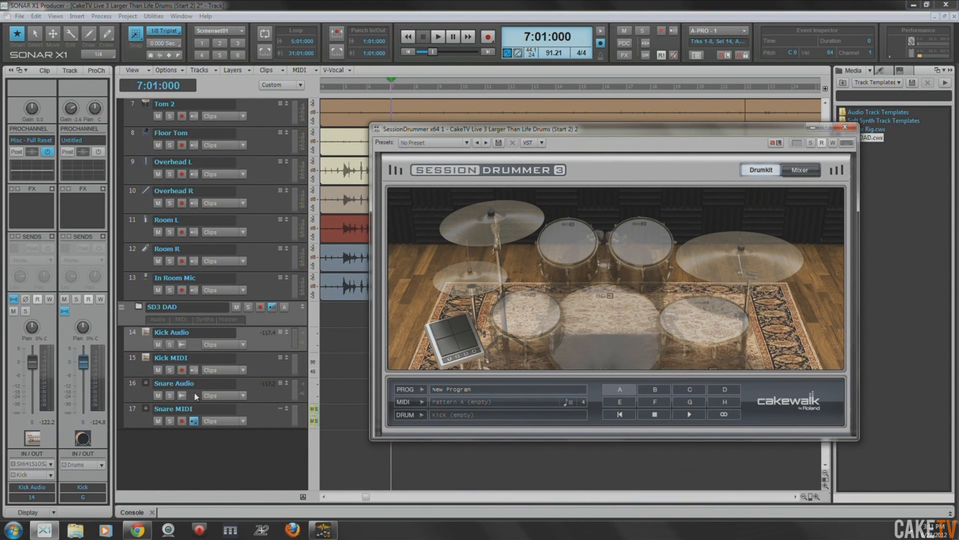
drag(588, 136, 547, 159)
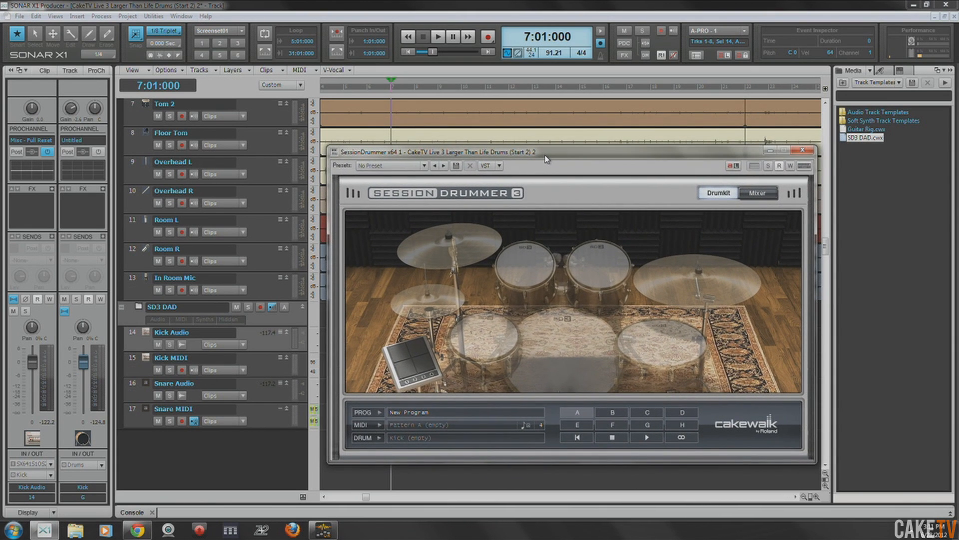
drag(551, 153, 551, 153)
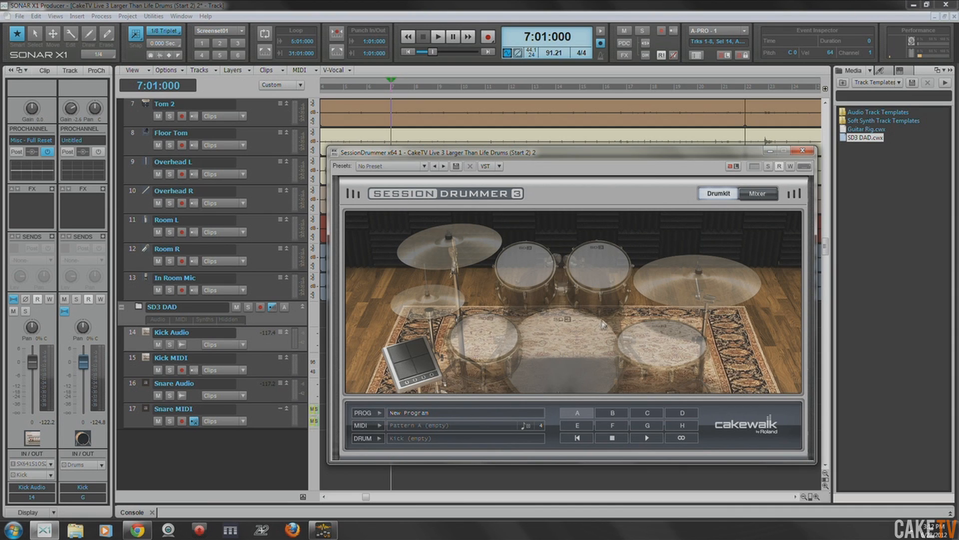
- Load rhythmmachines-tr909-kick_short.sfz from the 1 - Bass Drums folder into the first instrument slot of Session Drummer's mixer
click(760, 193)
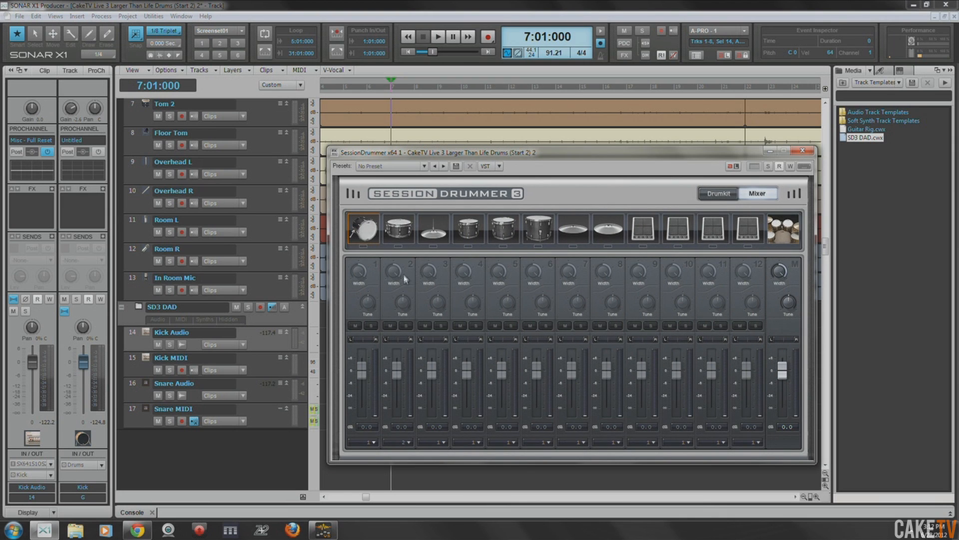
click(733, 194)
click(762, 194)
right_click(364, 233)
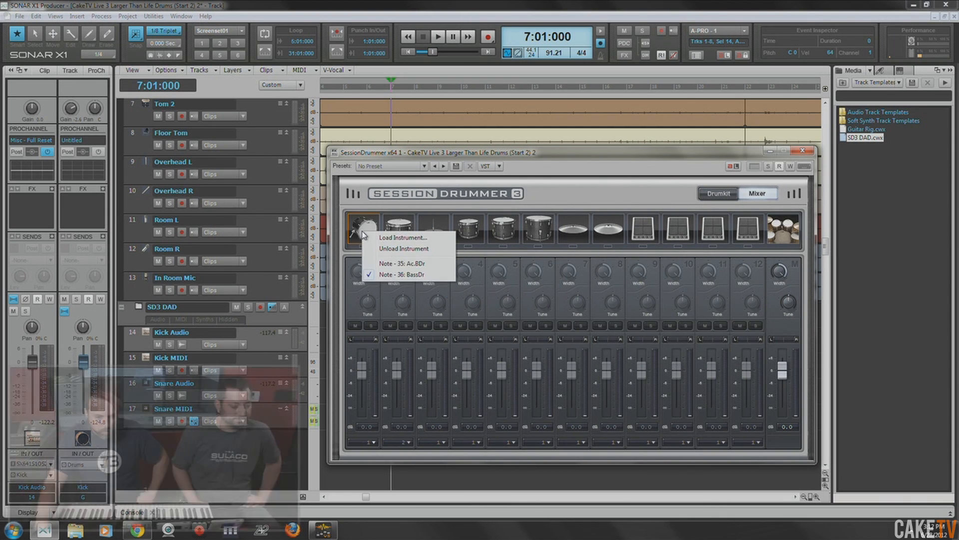
click(394, 238)
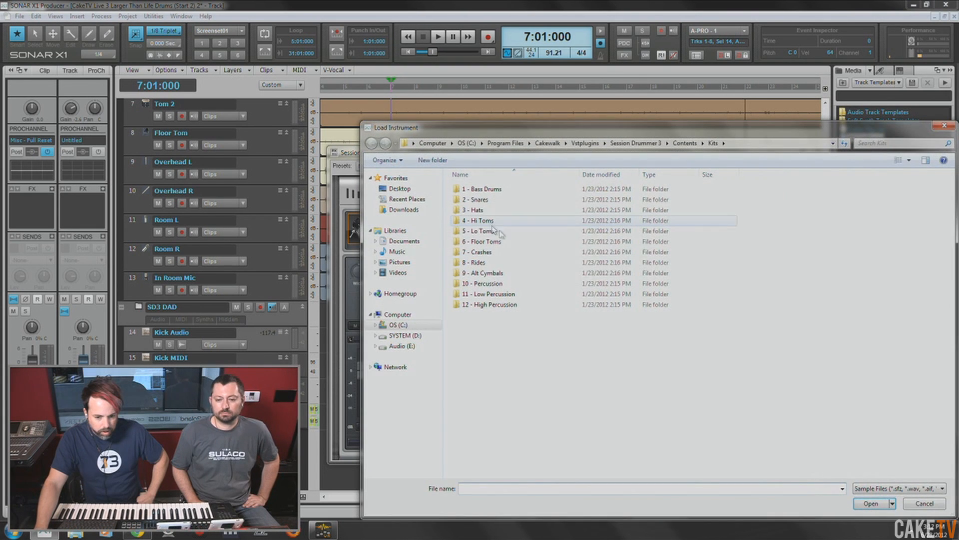
double_click(475, 188)
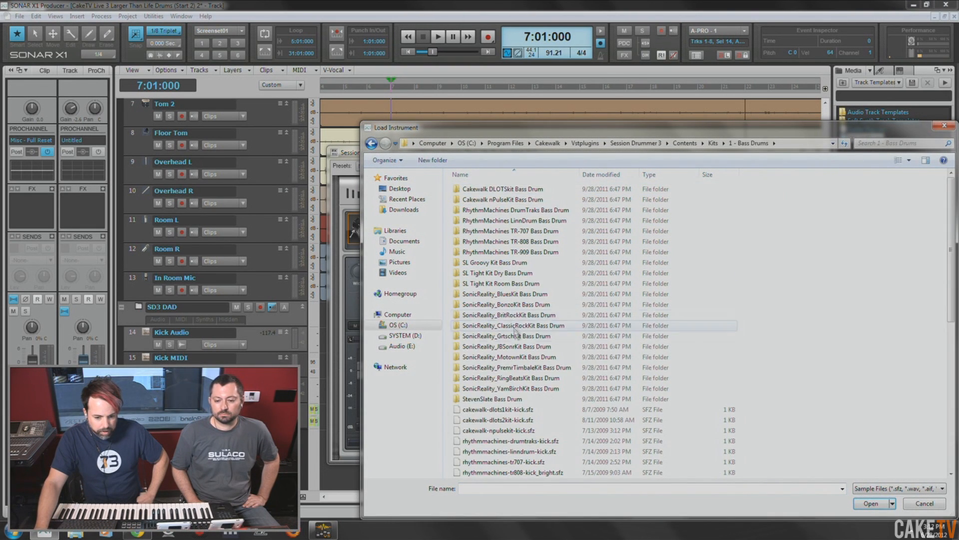
scroll(519, 340, down, 1)
scroll(519, 340, down, 2)
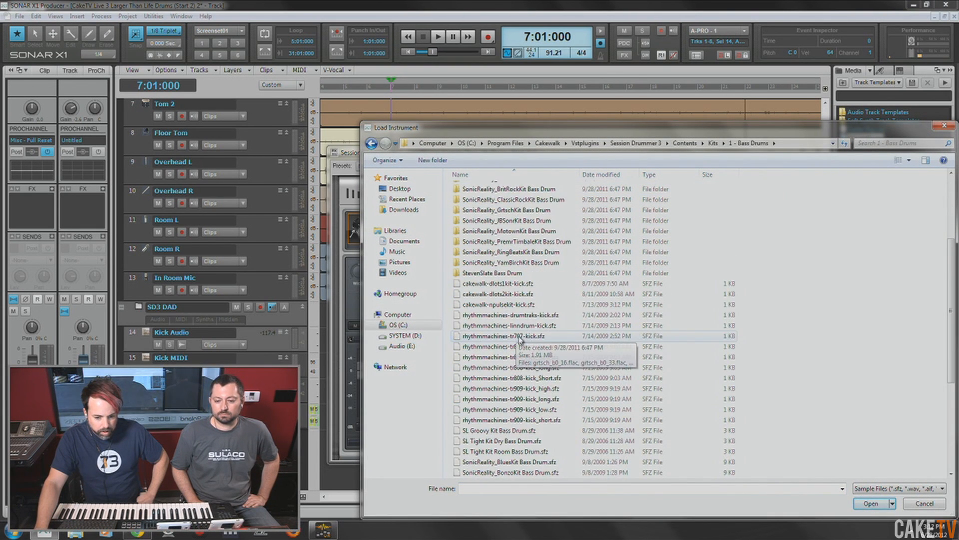
double_click(531, 420)
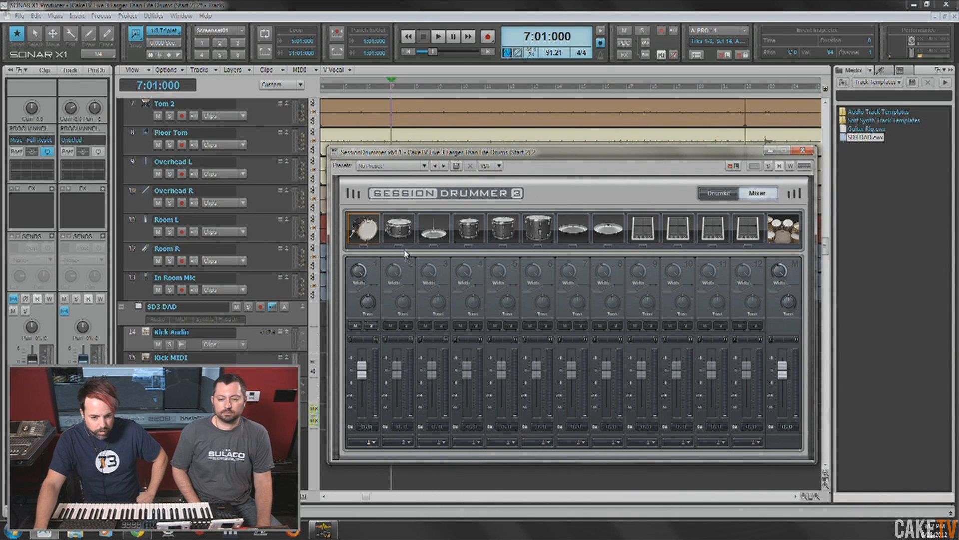
- Audition the kick sample in Session Drummer's first instrument slot several times
click(370, 225)
click(369, 224)
click(367, 222)
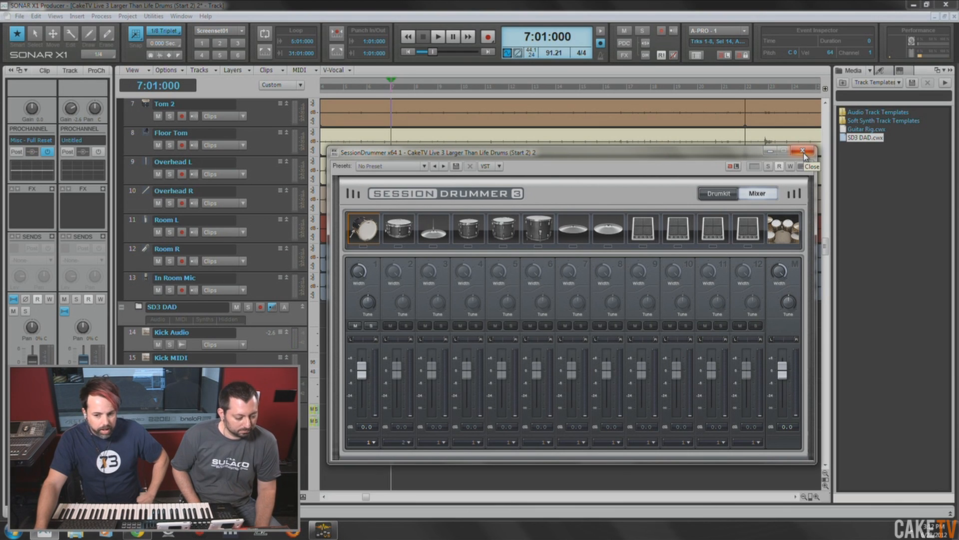
- Minimize the Session Drummer window and save the project with the Kick Audio track selected
click(139, 337)
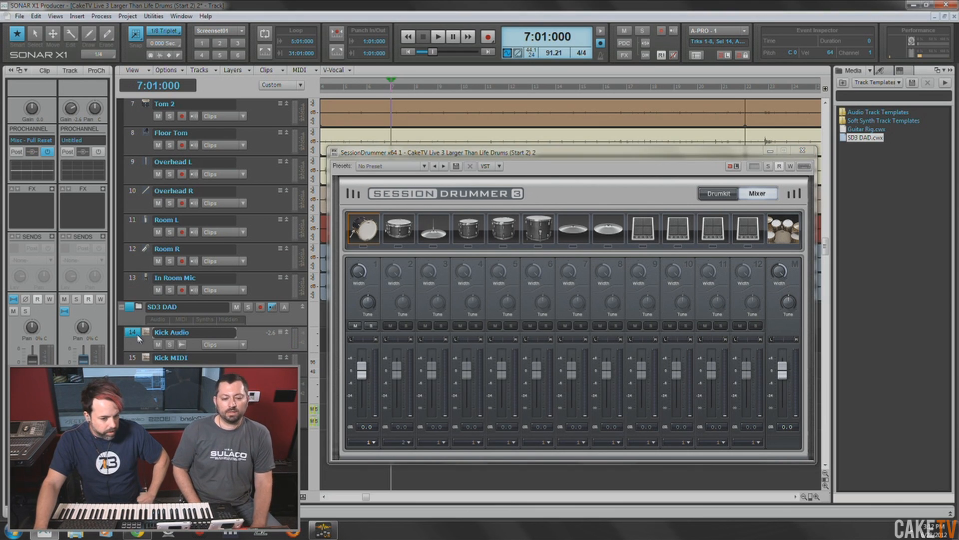
click(769, 150)
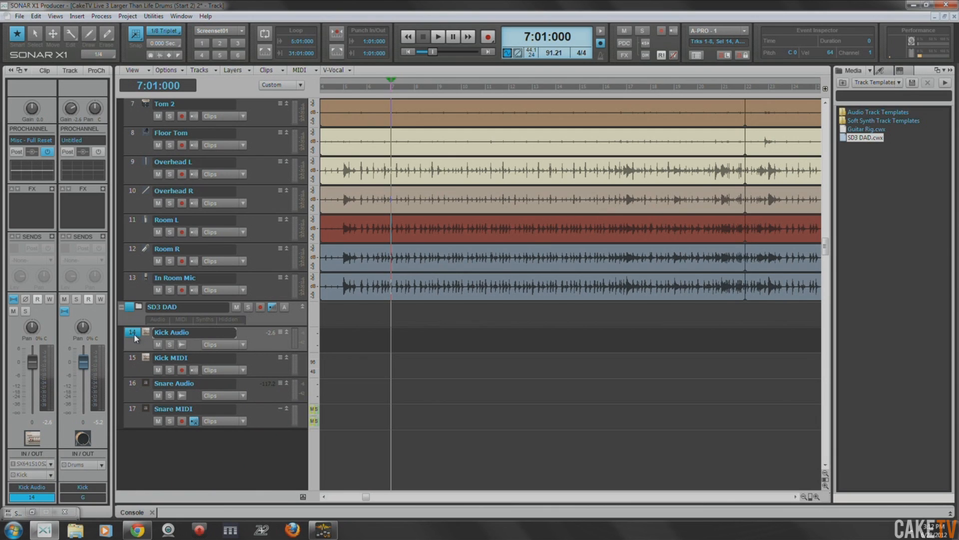
click(135, 384)
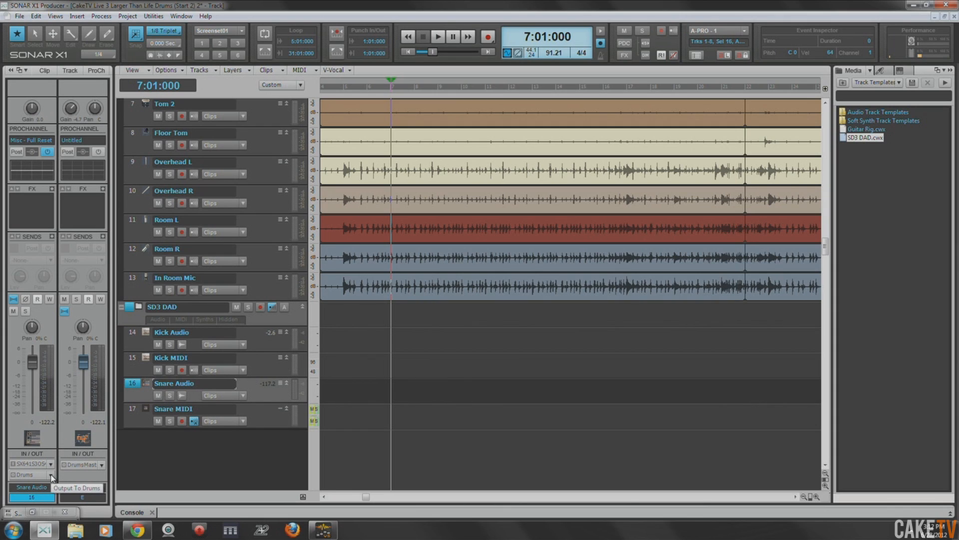
click(133, 333)
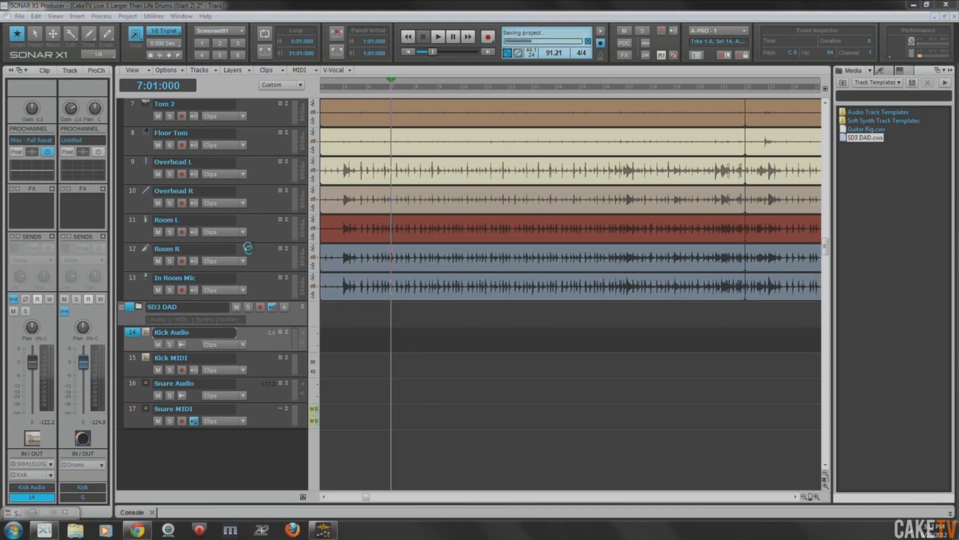
- Switch the Kick track in the Drums folder to show its audio transients and enlarge the track's height
scroll(402, 273, up, 5)
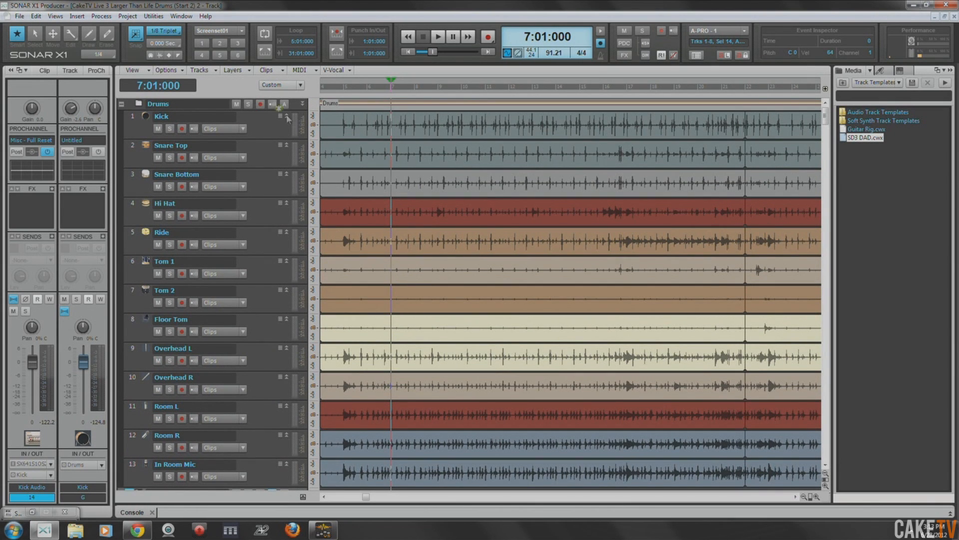
click(136, 121)
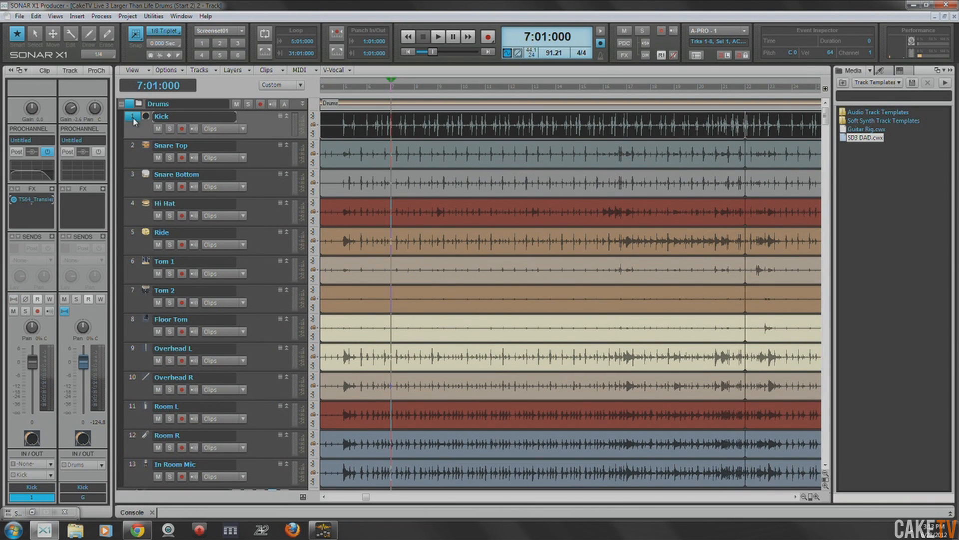
click(243, 128)
click(286, 152)
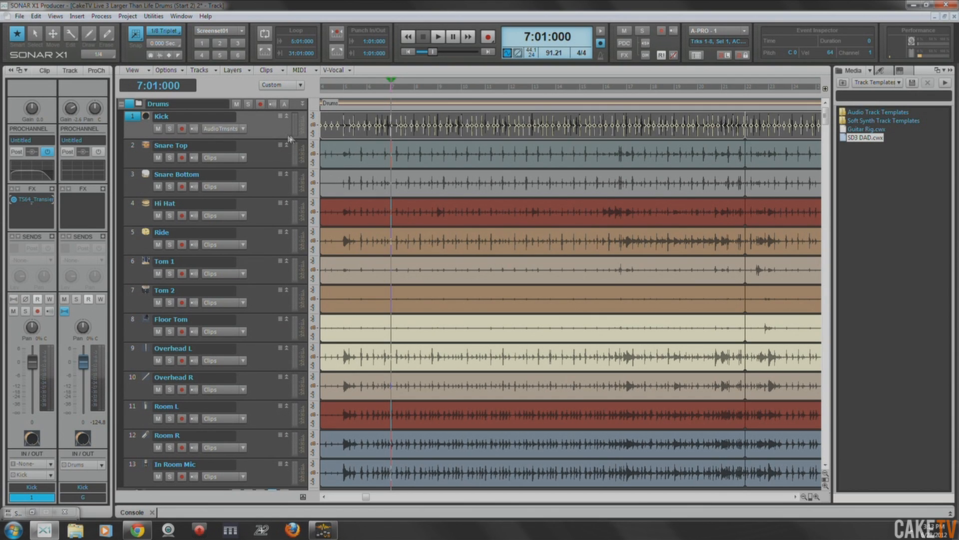
drag(266, 140, 265, 202)
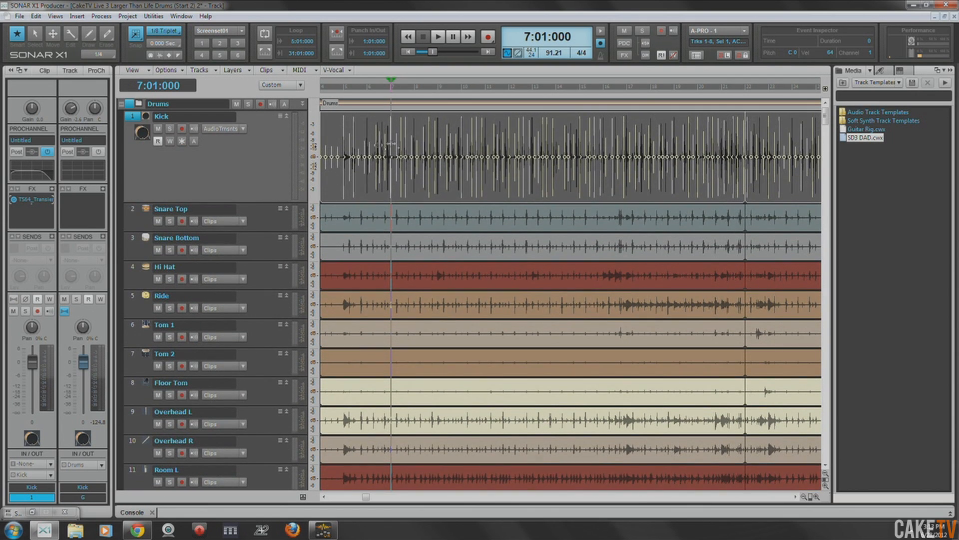
- Open the AudioSnap palette for the Kick clip and raise the transient threshold to about 64%, preserving the stretched markers
key(a)
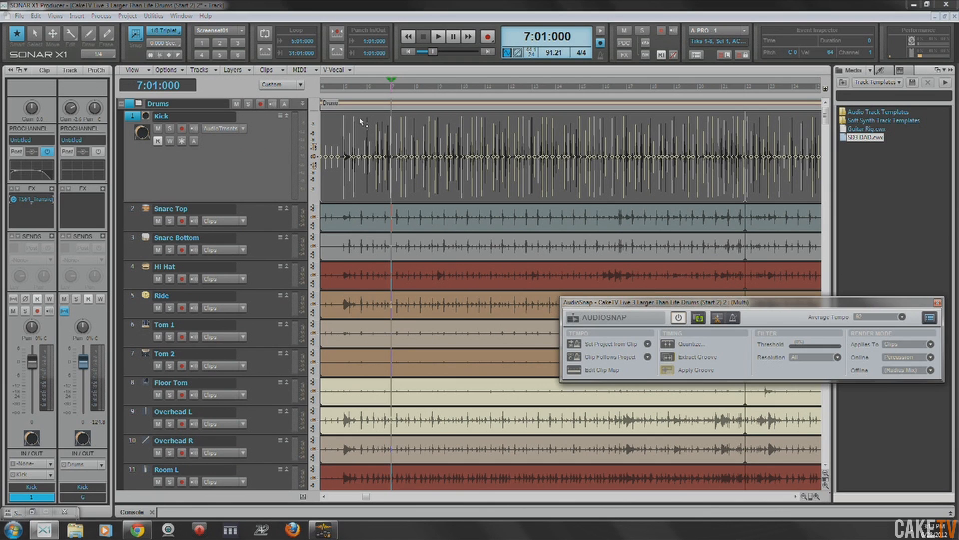
drag(716, 307, 682, 304)
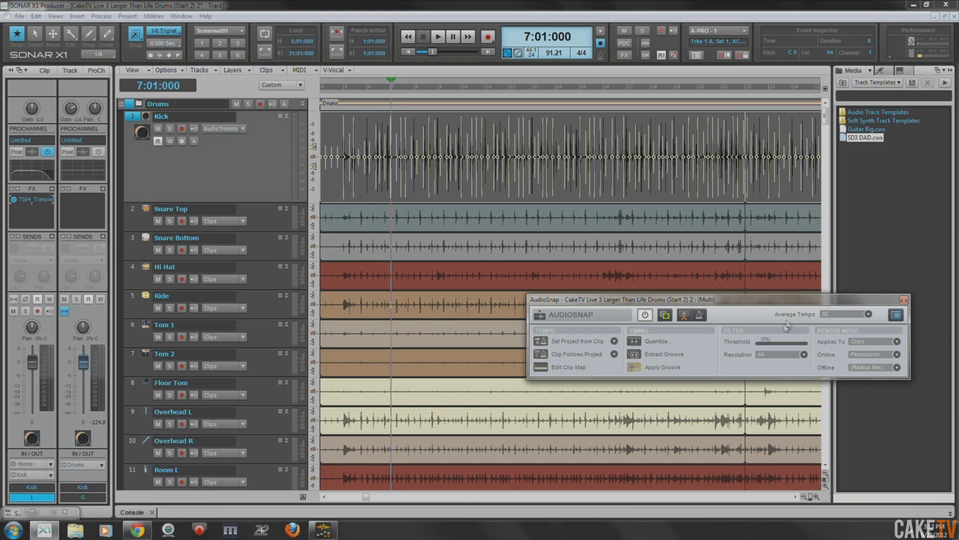
drag(516, 78, 504, 104)
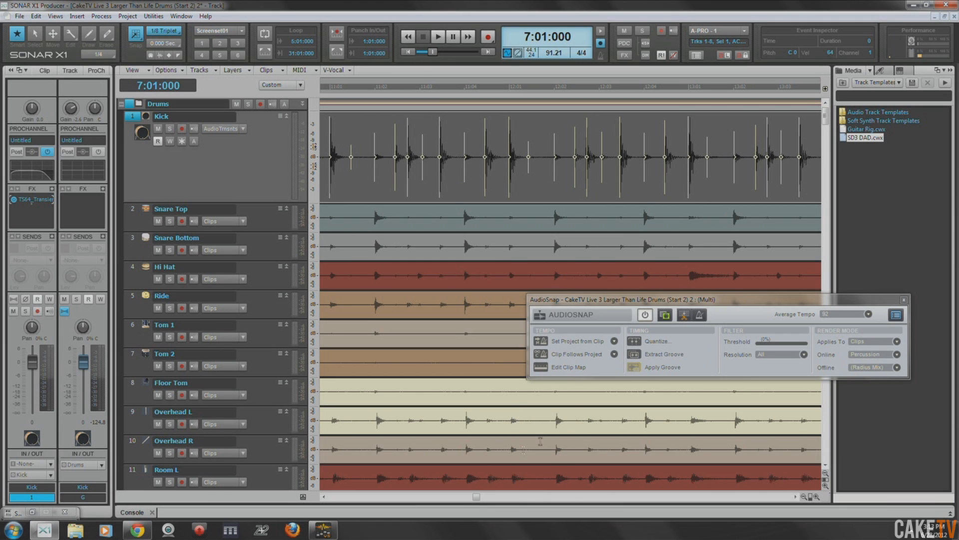
drag(477, 497, 406, 498)
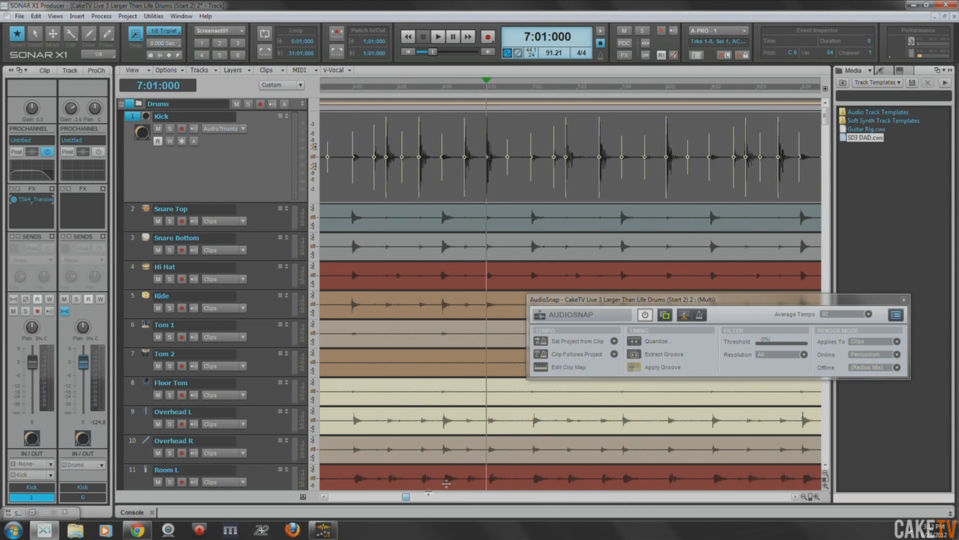
click(760, 345)
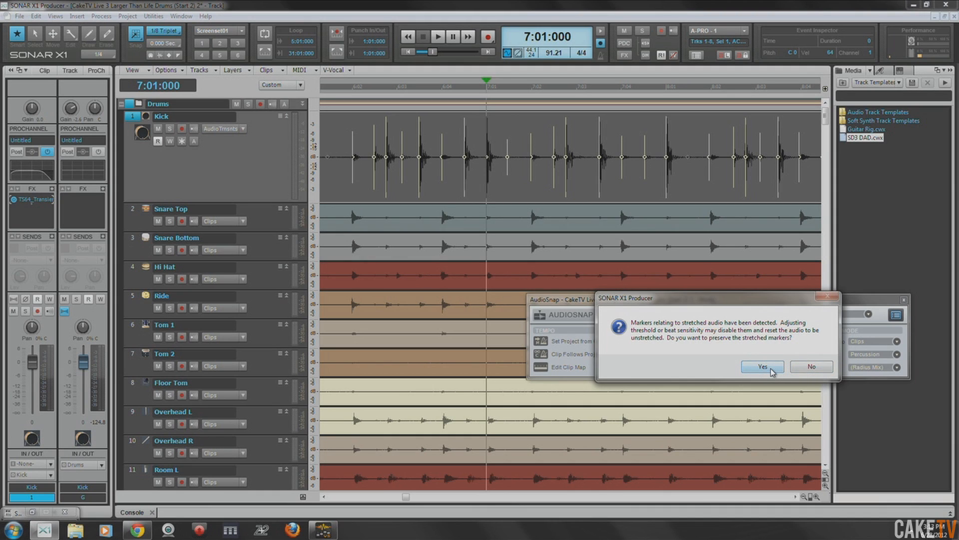
click(762, 366)
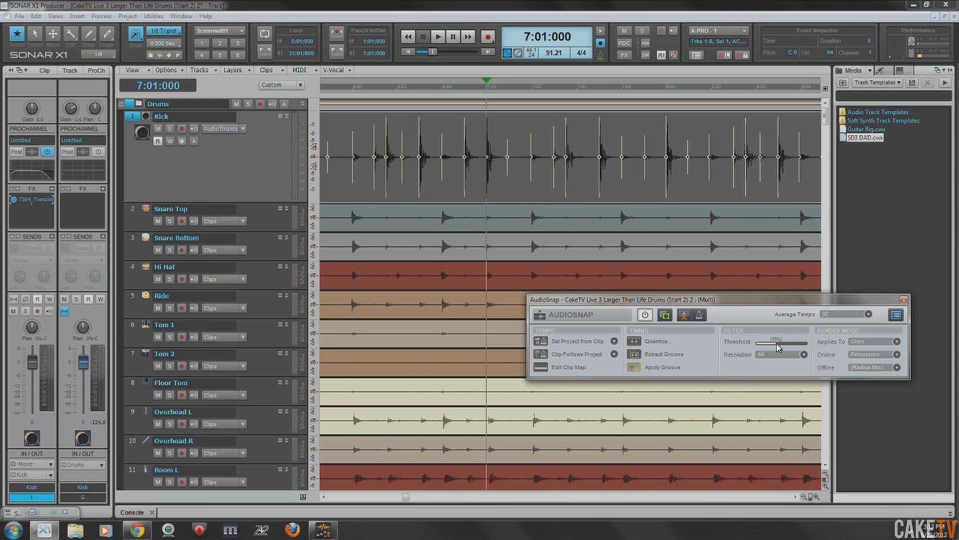
drag(776, 343, 780, 343)
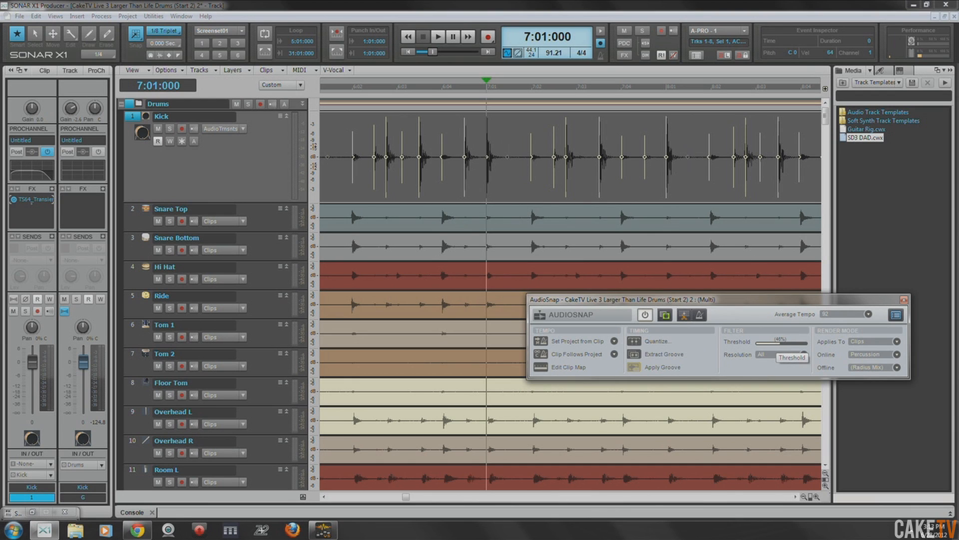
click(764, 366)
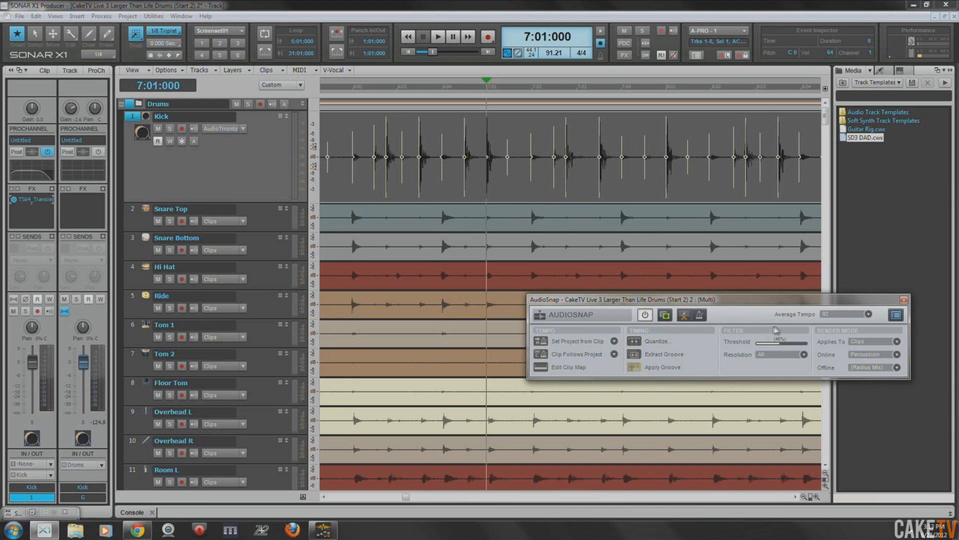
drag(777, 342, 783, 343)
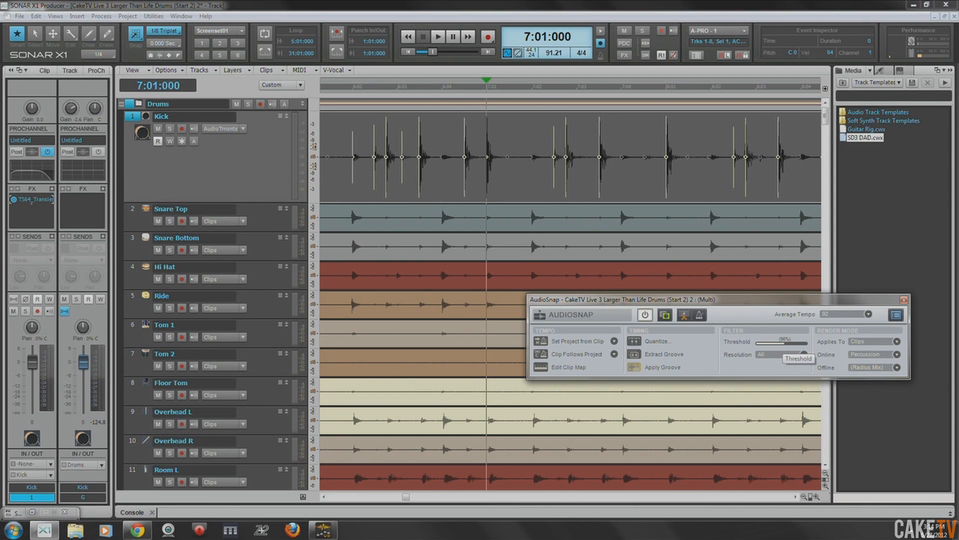
click(765, 367)
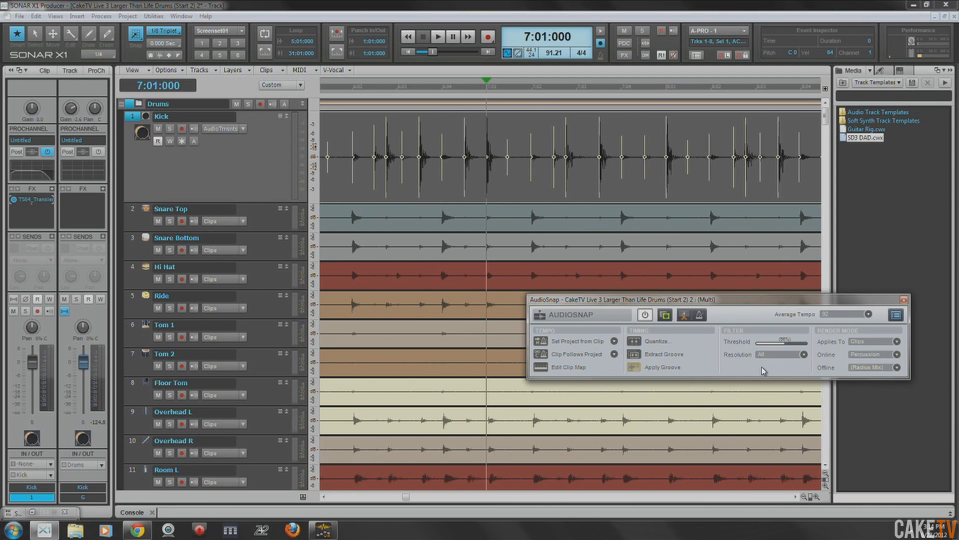
drag(784, 343, 788, 343)
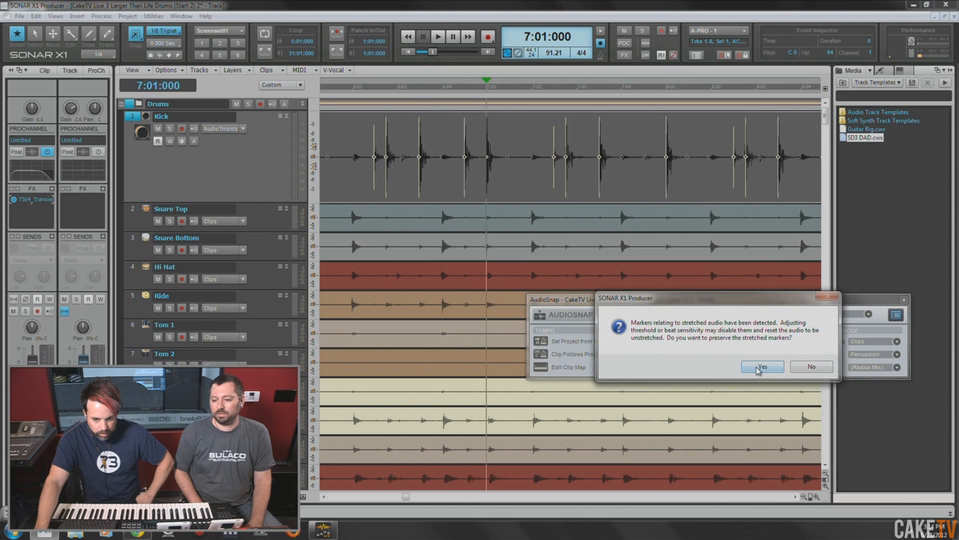
click(761, 368)
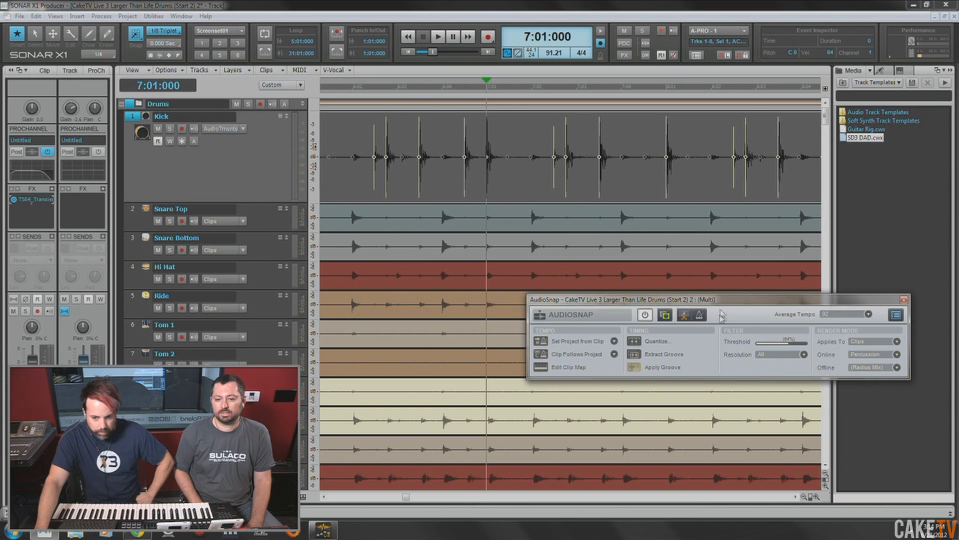
- Set AudioSnap's MIDI extraction note velocities to vary with pulse level
drag(810, 497, 734, 477)
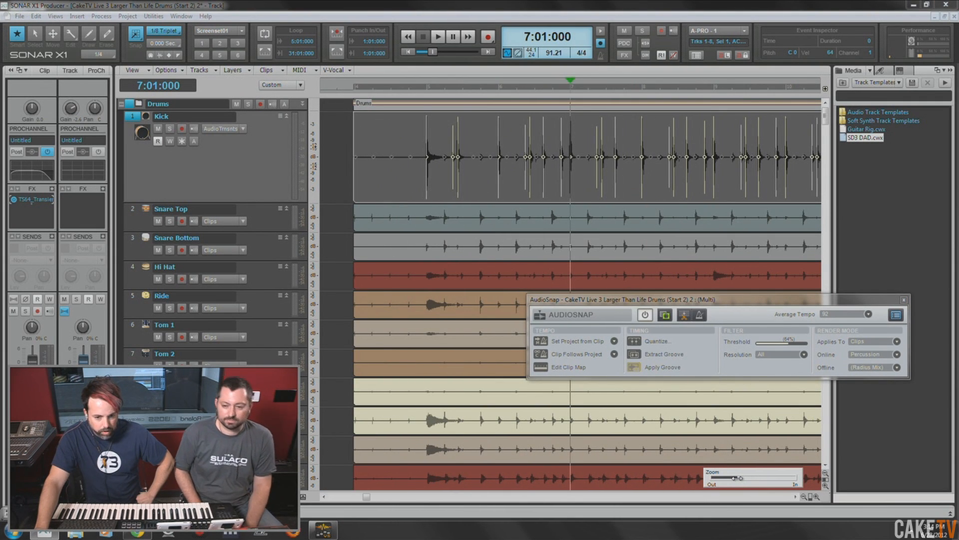
drag(735, 478, 731, 478)
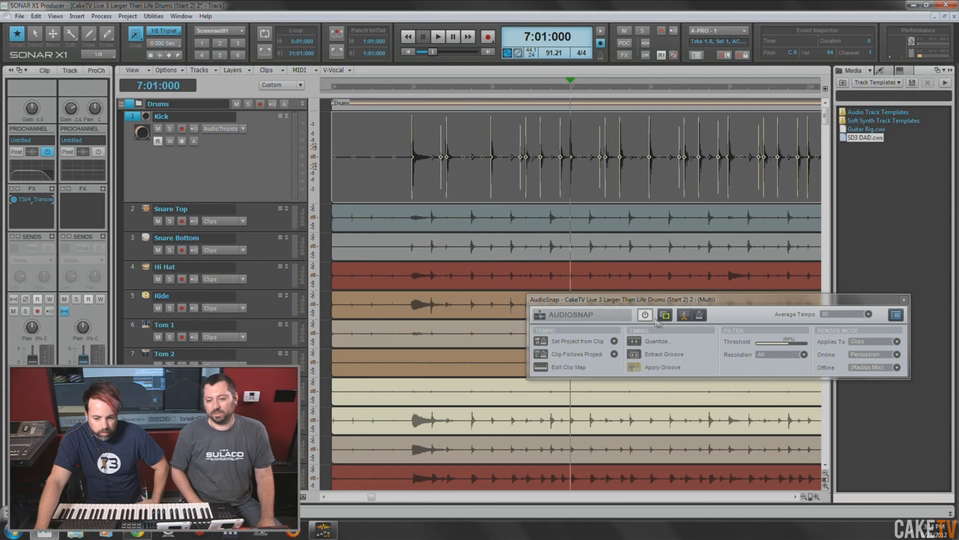
click(903, 314)
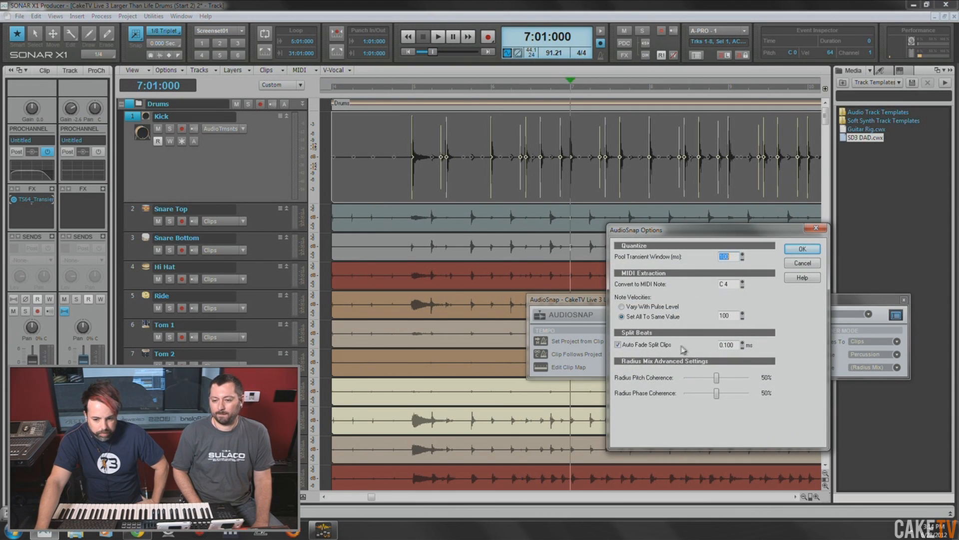
click(622, 307)
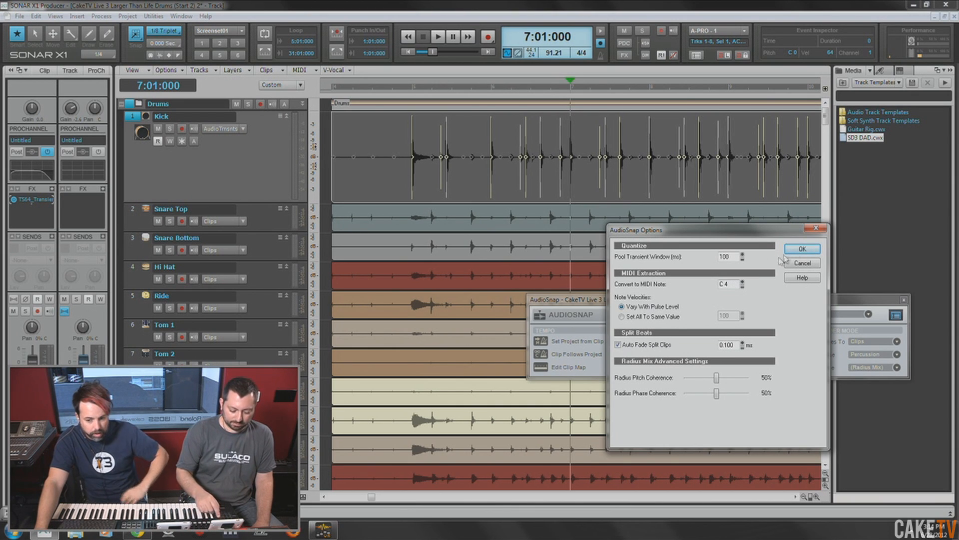
click(802, 249)
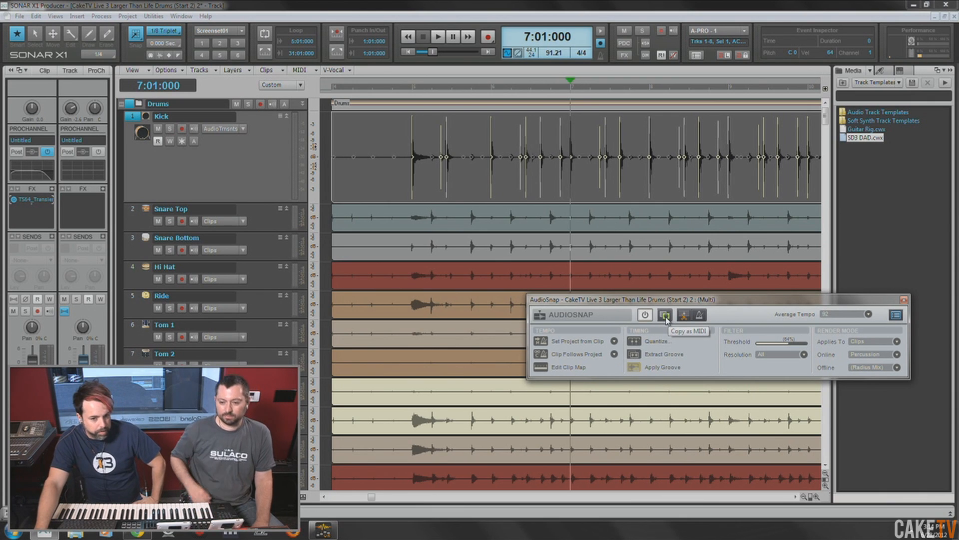
- Copy the Kick clip's transients as MIDI and paste them onto the Kick MIDI track with the Now time at 4:01:000
click(334, 93)
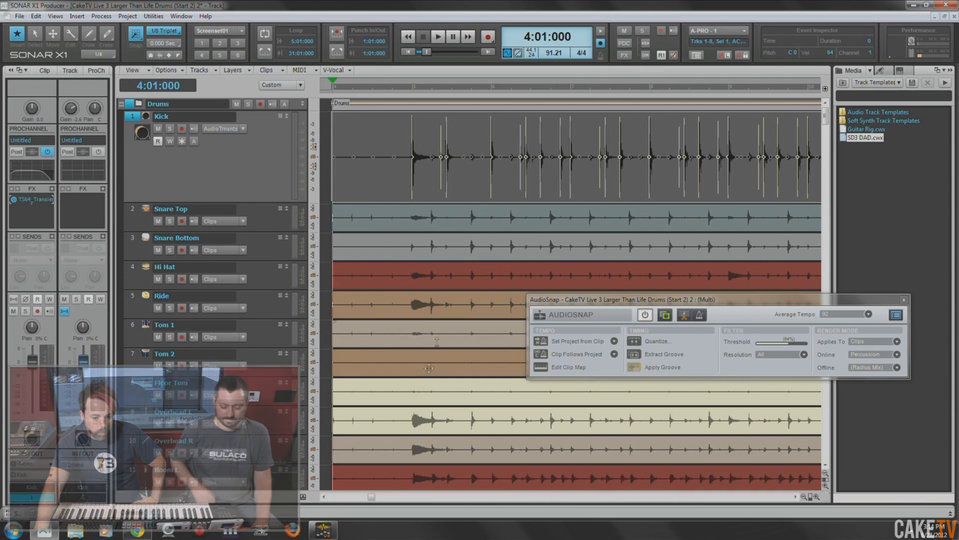
drag(371, 501, 358, 501)
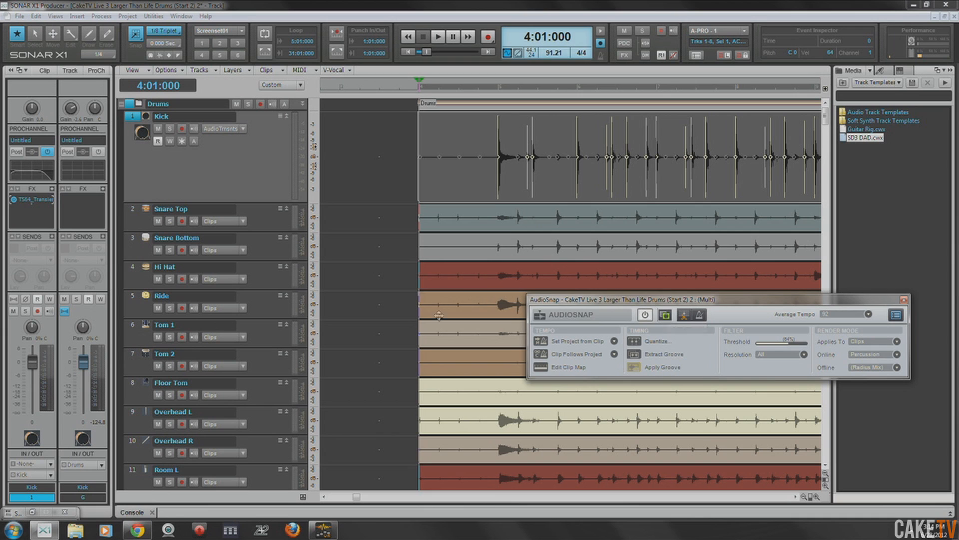
click(407, 356)
scroll(415, 340, down, 5)
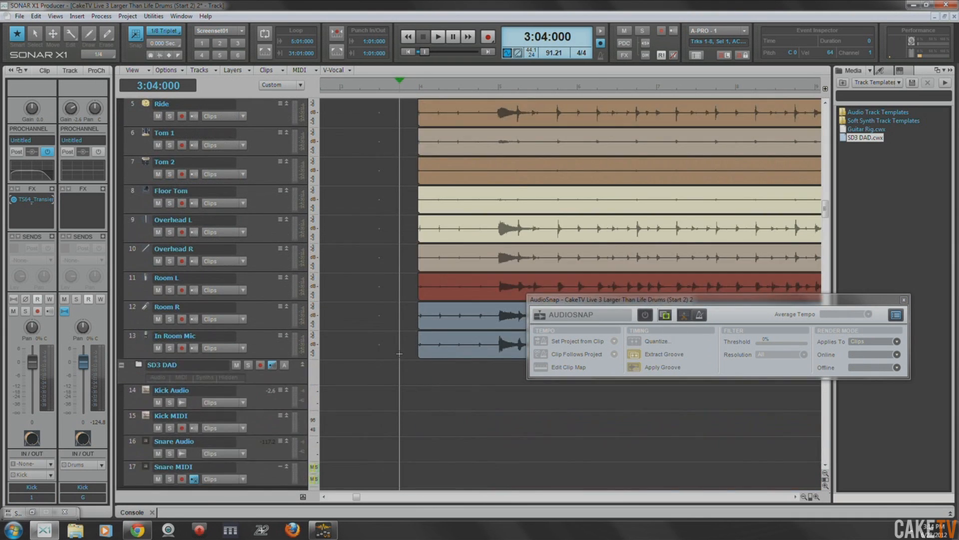
click(421, 91)
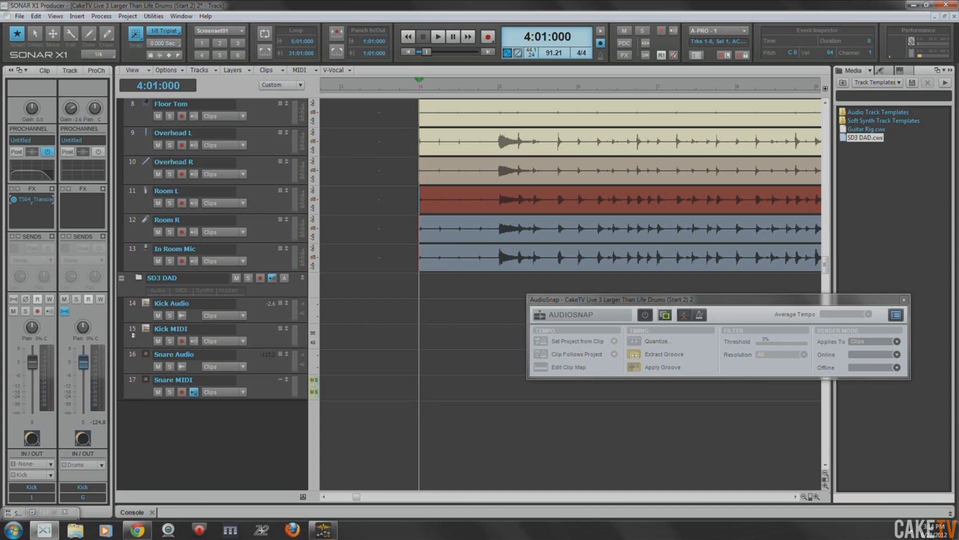
click(133, 334)
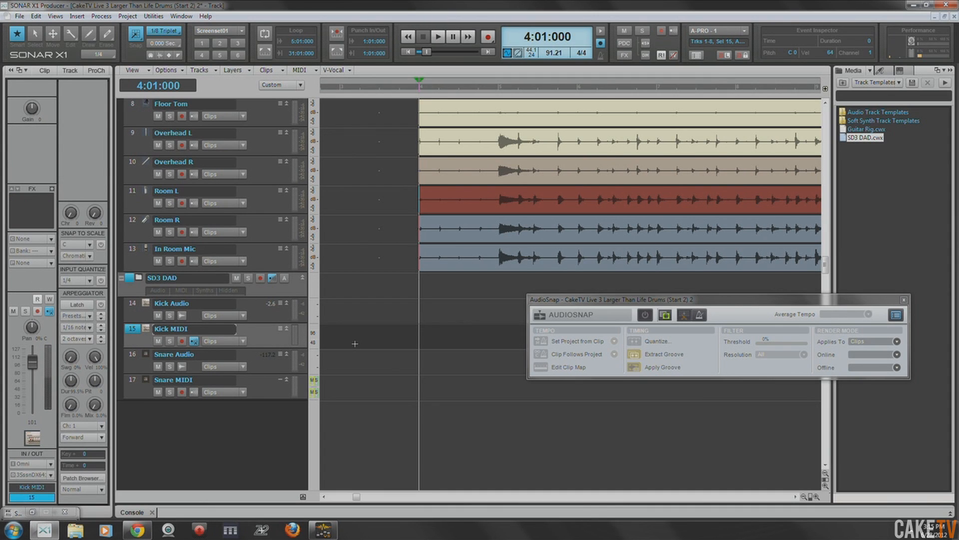
key(ctrl+v)
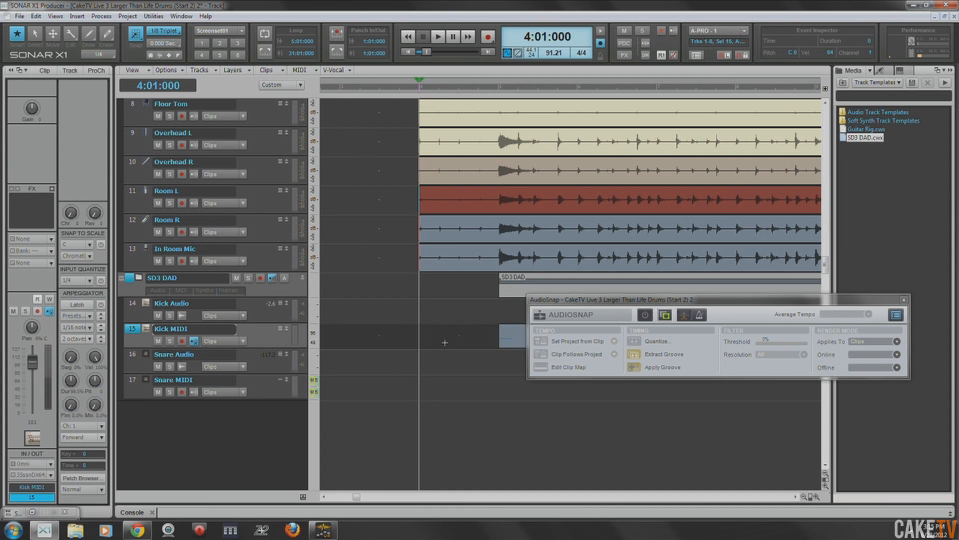
- Lower the Kick clip's AudioSnap threshold to 0% and switch the Kick track back from audio transients to clips
drag(617, 300, 603, 391)
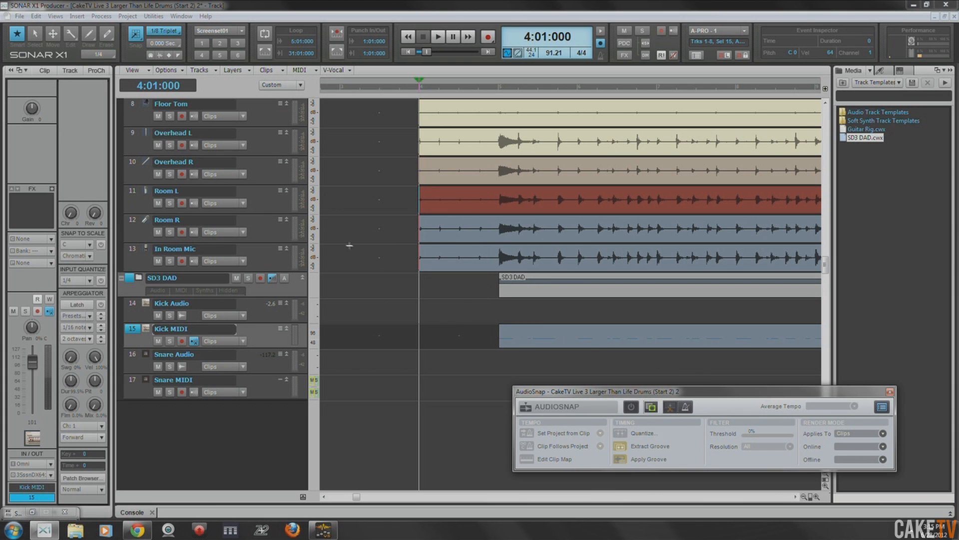
click(380, 261)
scroll(381, 270, up, 8)
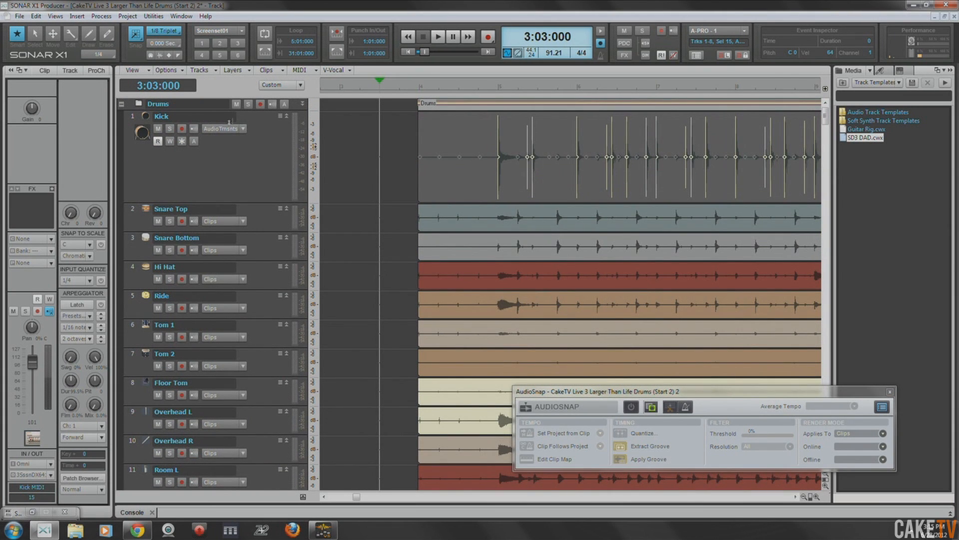
click(131, 123)
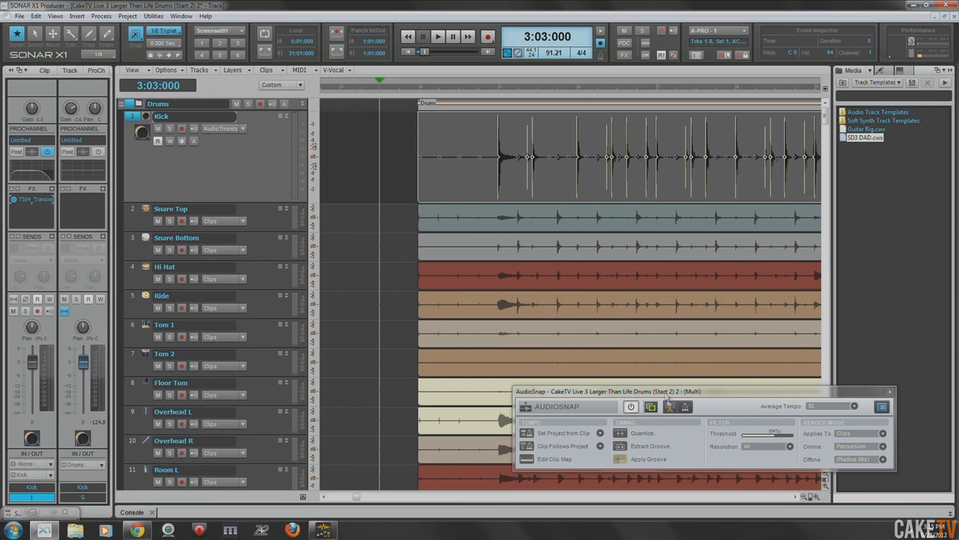
drag(777, 437, 745, 436)
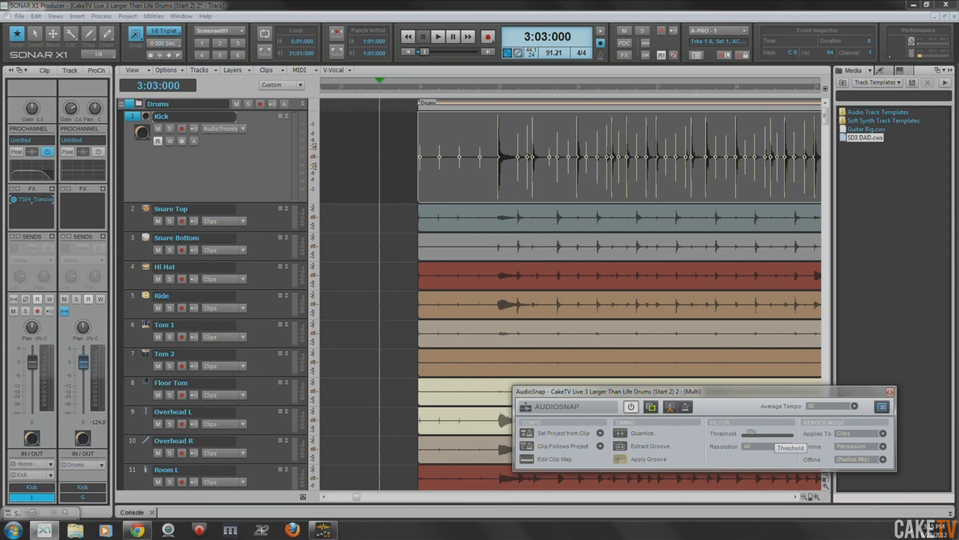
click(891, 392)
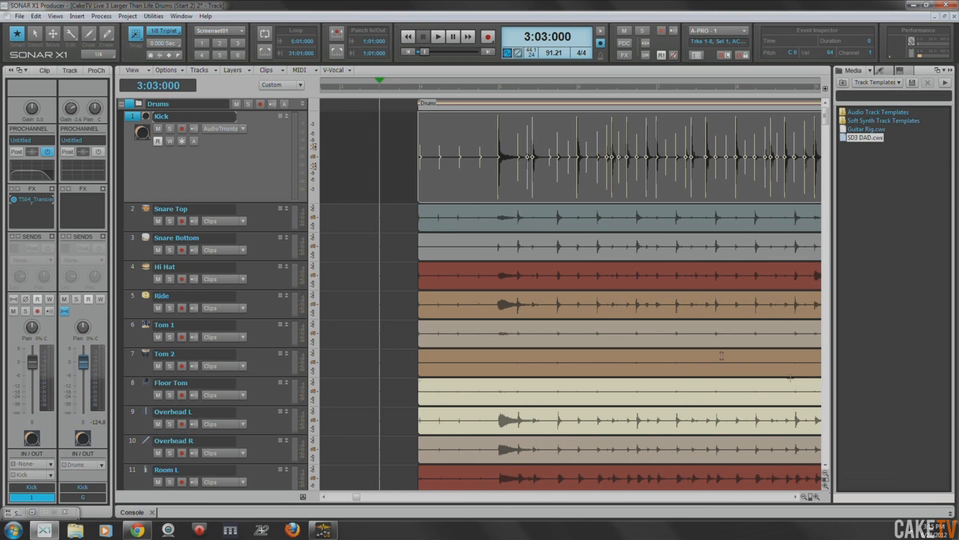
click(242, 129)
click(264, 136)
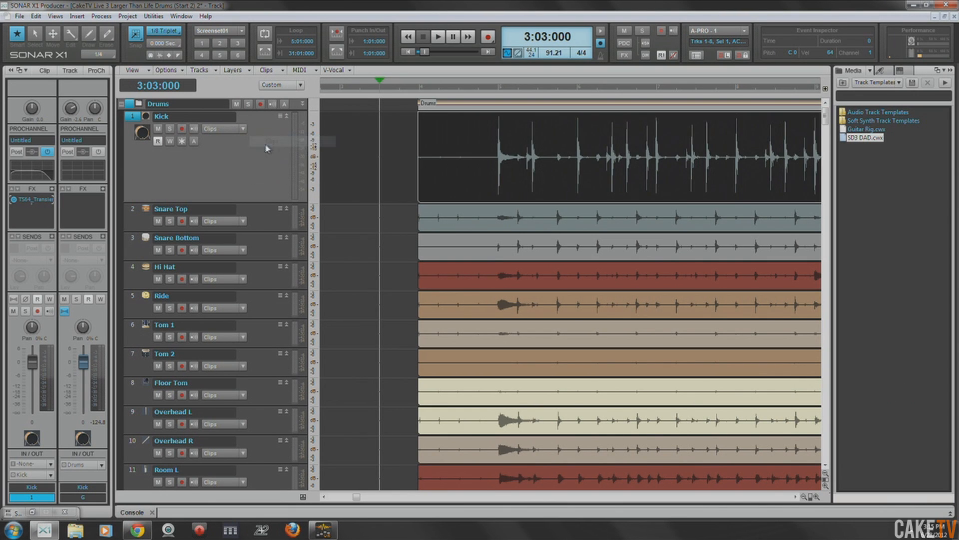
- Solo the Kick bus in the console and play the kick from 5:01:000
scroll(418, 285, down, 8)
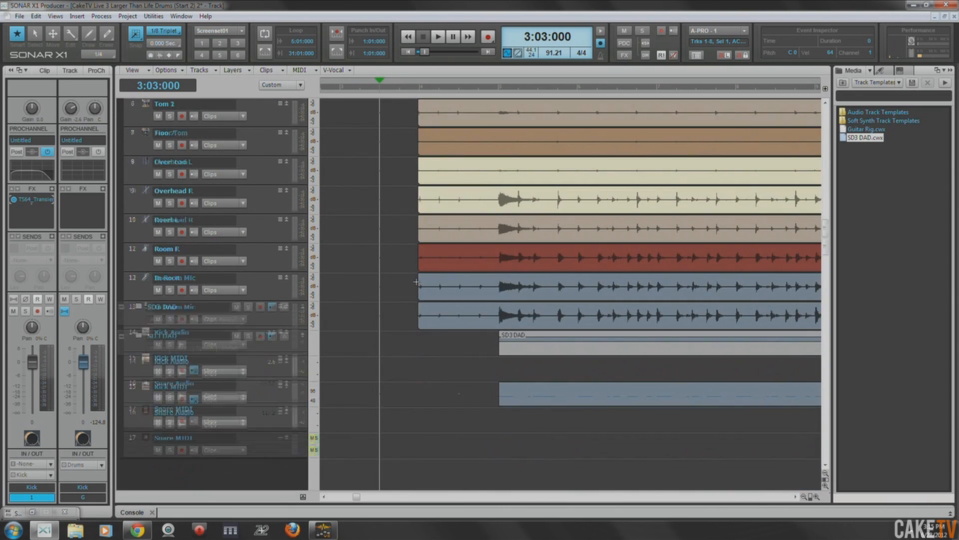
click(499, 85)
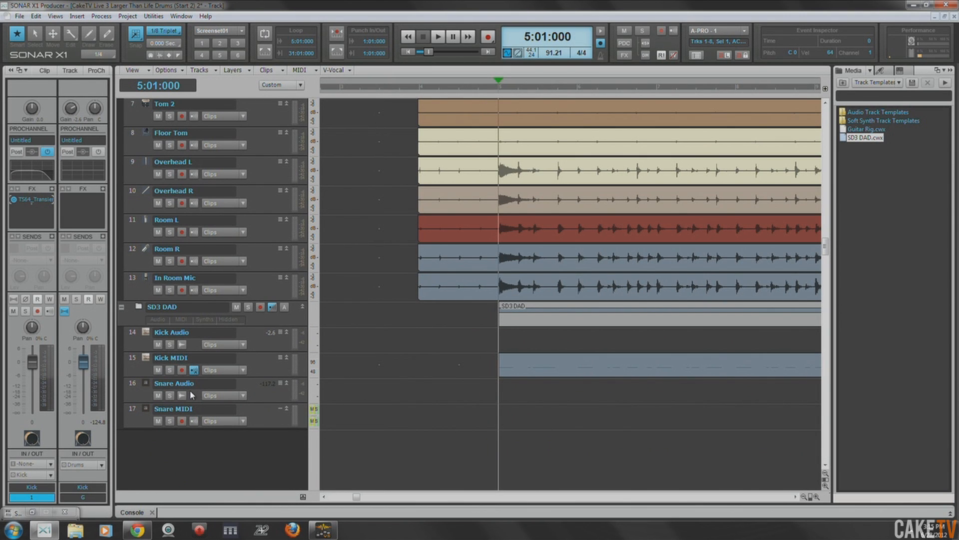
key(alt+2)
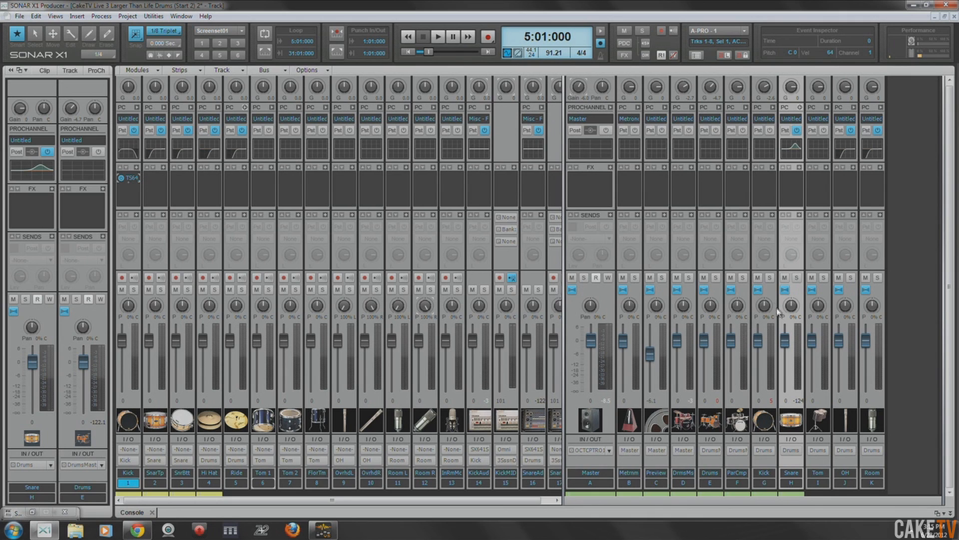
click(769, 277)
key(space)
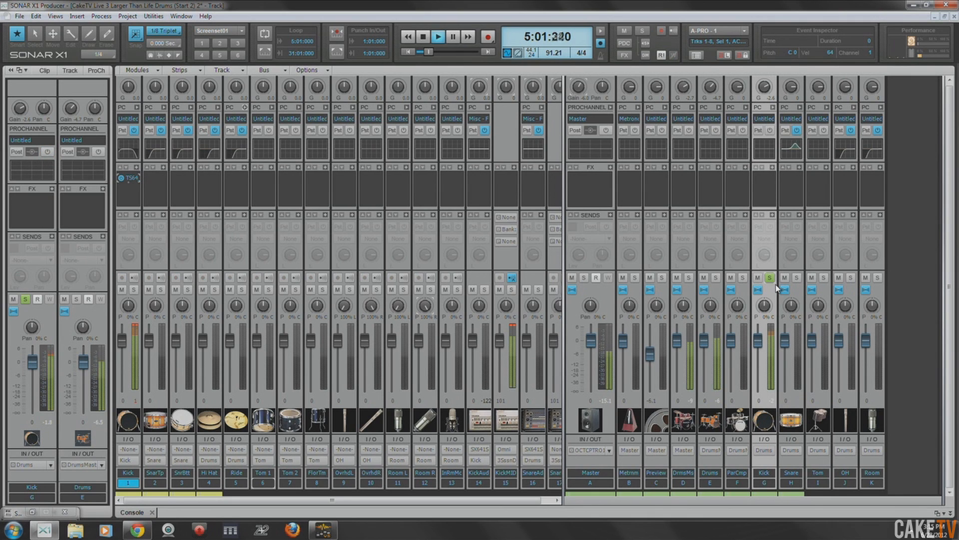
key(space)
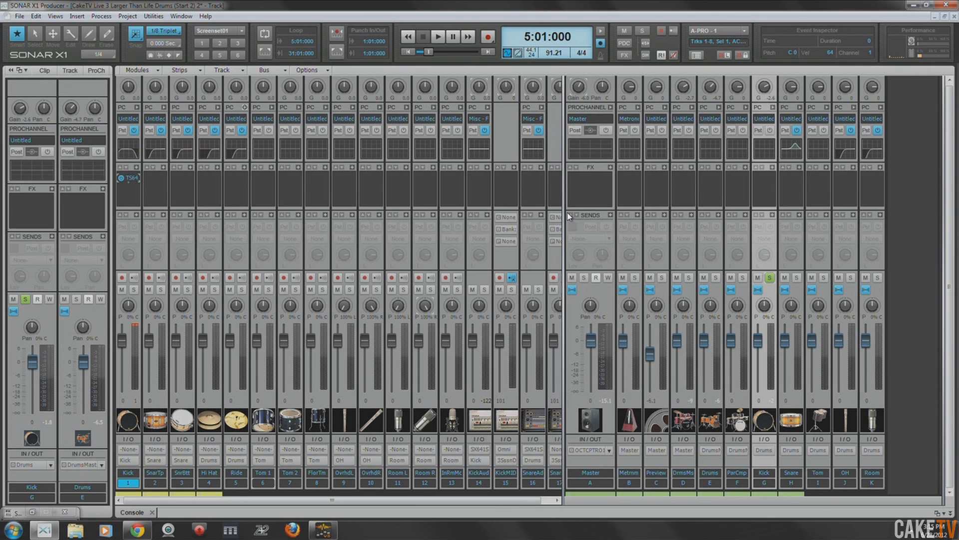
- Open the Kick MIDI clip in the Piano Roll and move all its notes from the HiMdTm row to the BassDr row
key(alt+2)
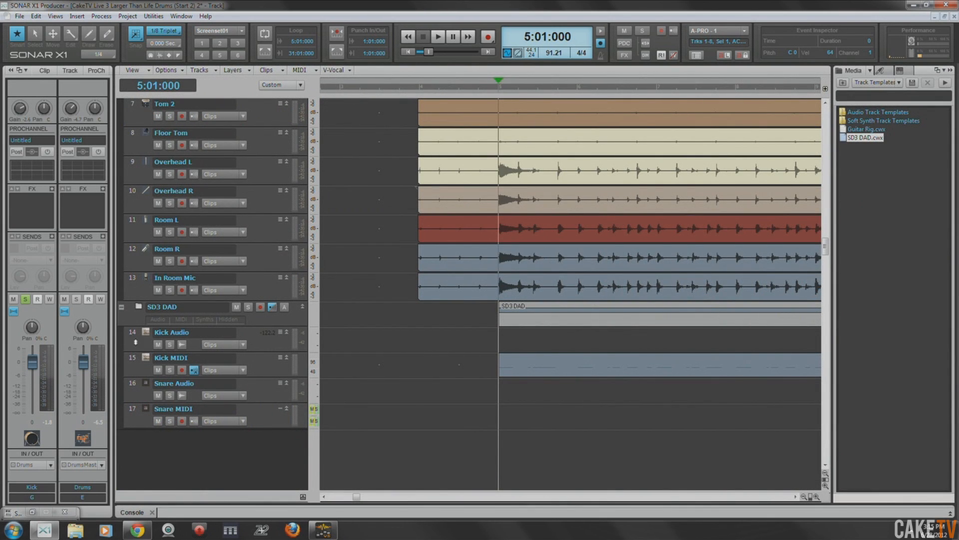
double_click(523, 370)
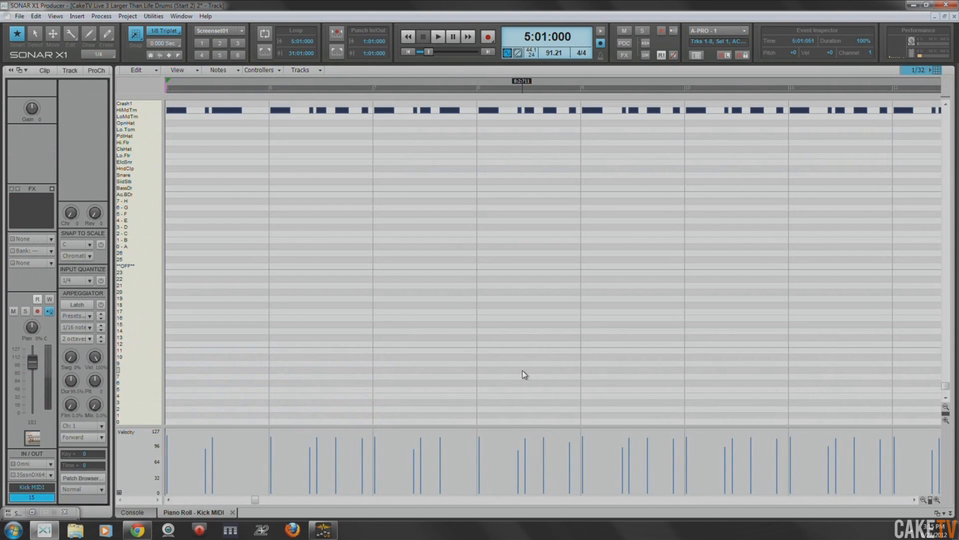
click(149, 111)
drag(254, 499, 230, 499)
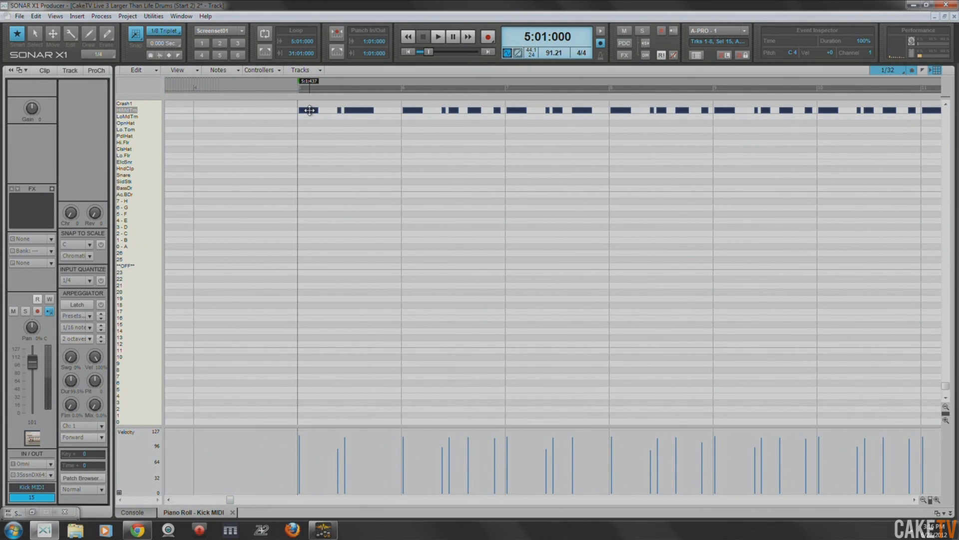
drag(309, 110, 308, 188)
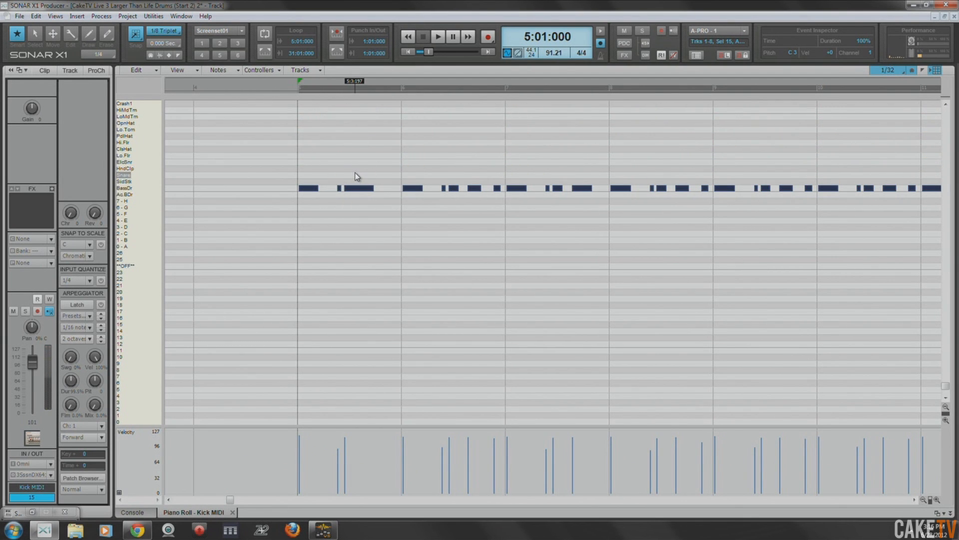
key(d)
- Play the transposed kick notes together with the original kick from 5:01:000, then stop playback
key(space)
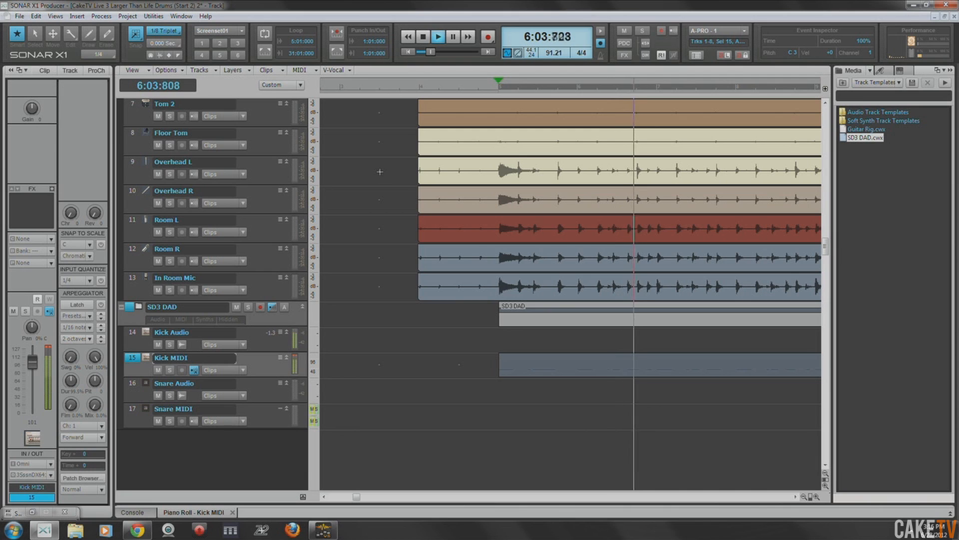
key(space)
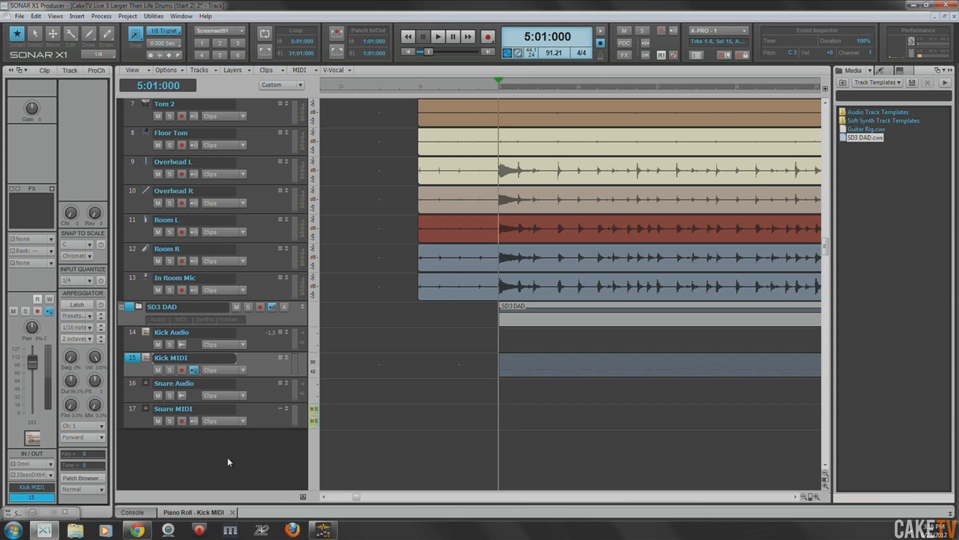
key(shift+d)
key(shift+d)
- Switch off the PC4K Exp/Gate module in the Kick Audio track's ProChannel
click(133, 332)
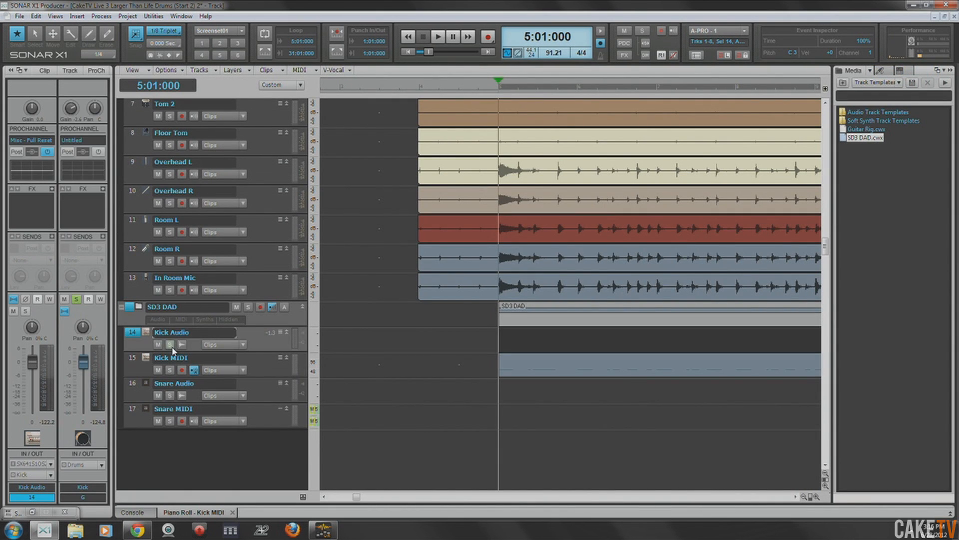
click(170, 344)
click(171, 348)
click(96, 71)
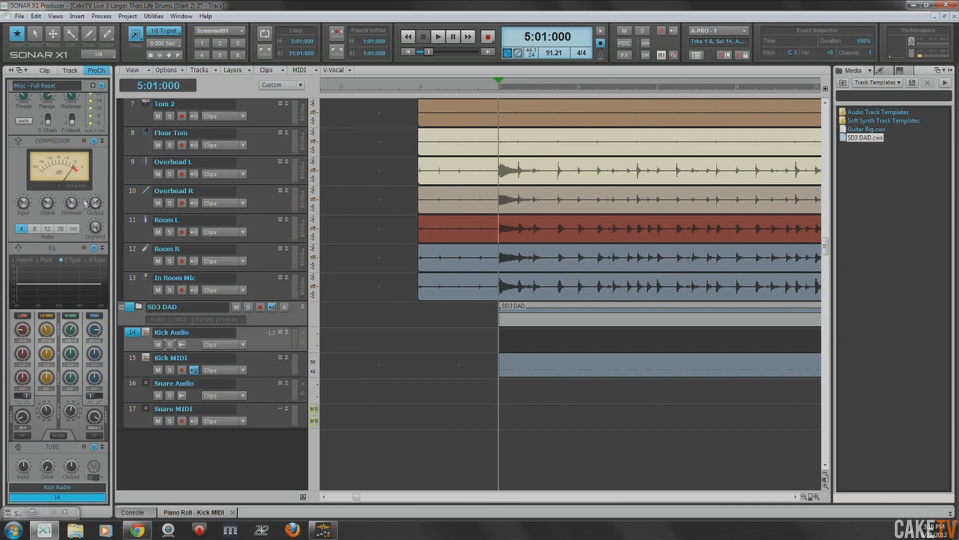
scroll(80, 274, up, 1)
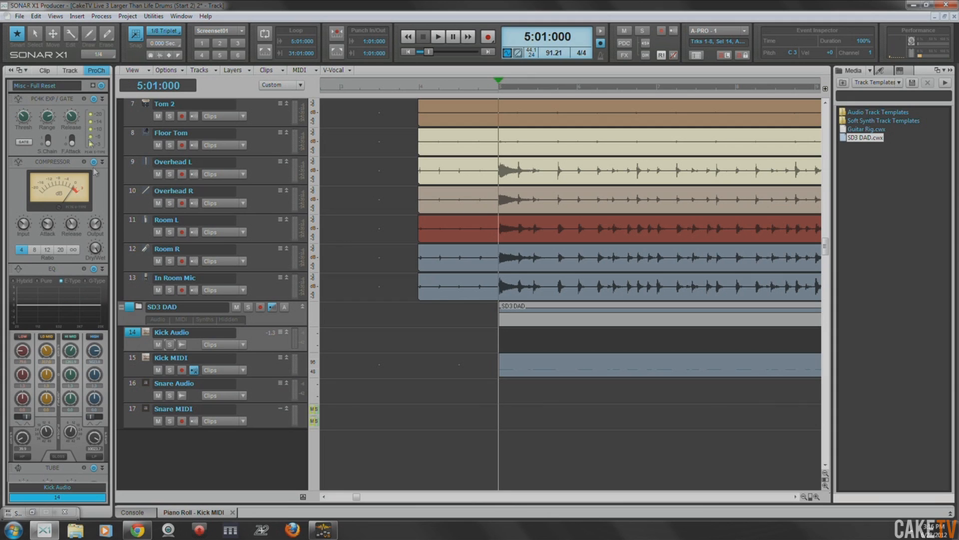
click(94, 99)
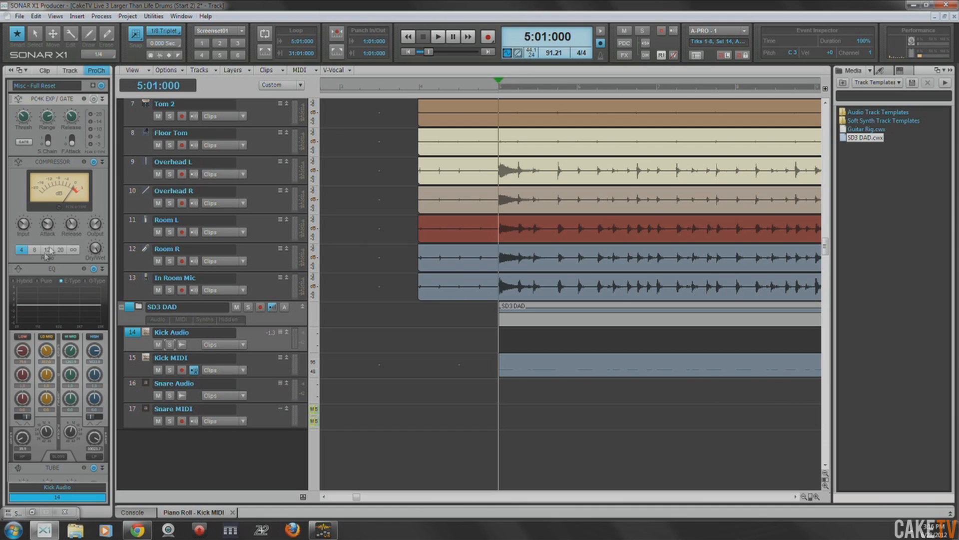
- Play from 5:01:000 and mute the original Kick track in the Drums folder to hear only the sampled kick
key(space)
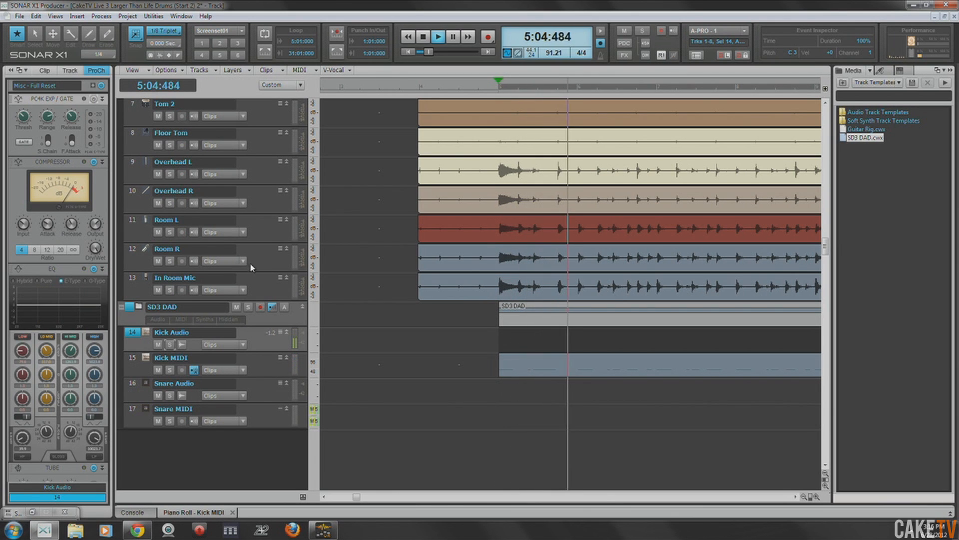
click(262, 239)
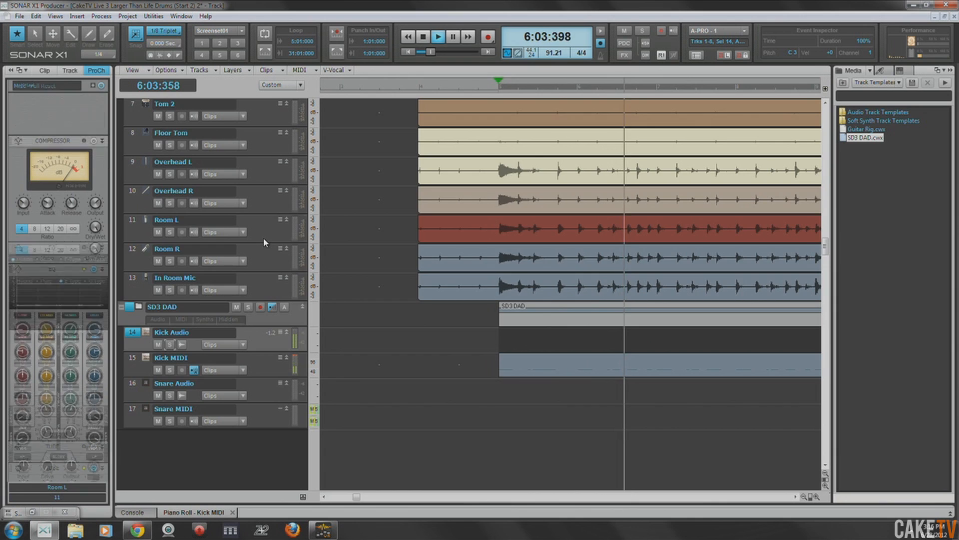
scroll(261, 236, up, 5)
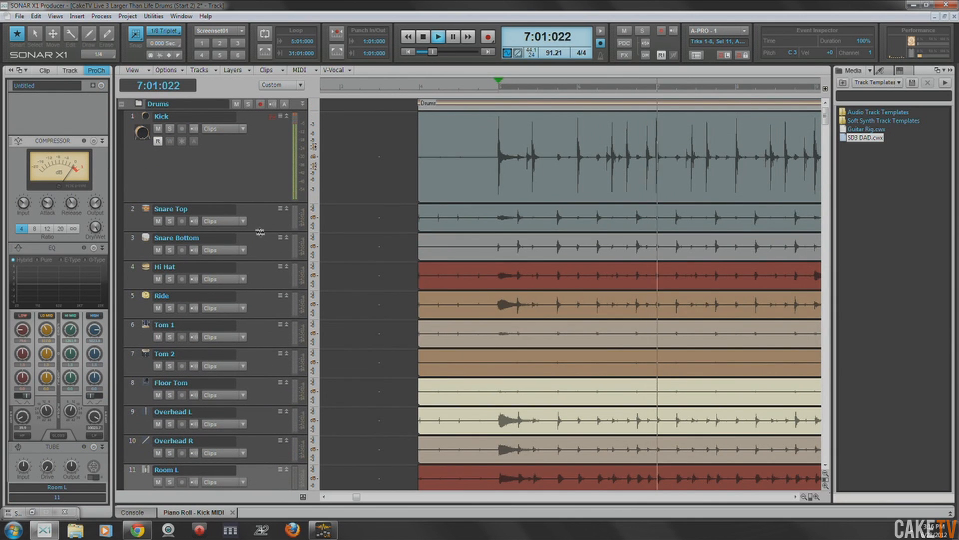
click(158, 128)
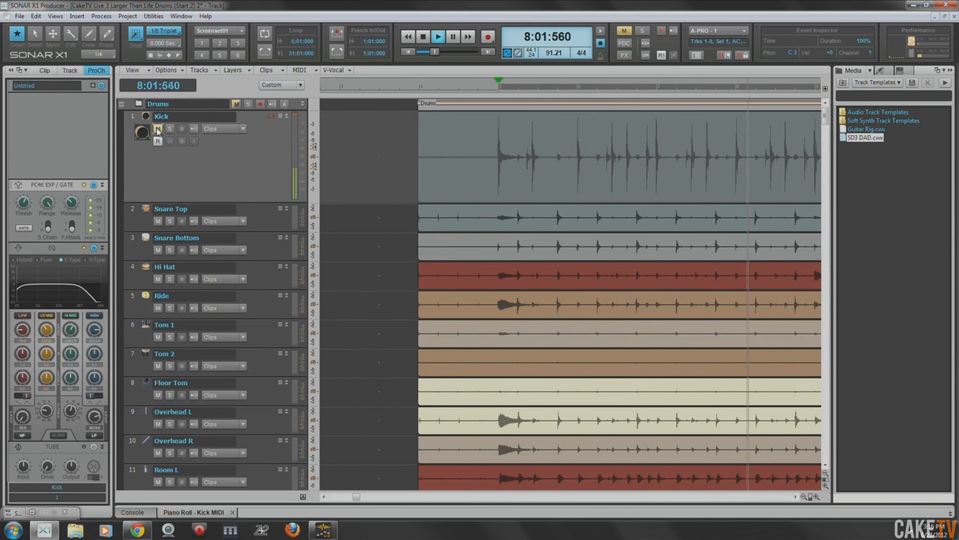
- Solo the Kick MIDI track during playback and show the Kick Audio track's ProChannel
scroll(158, 131, down, 6)
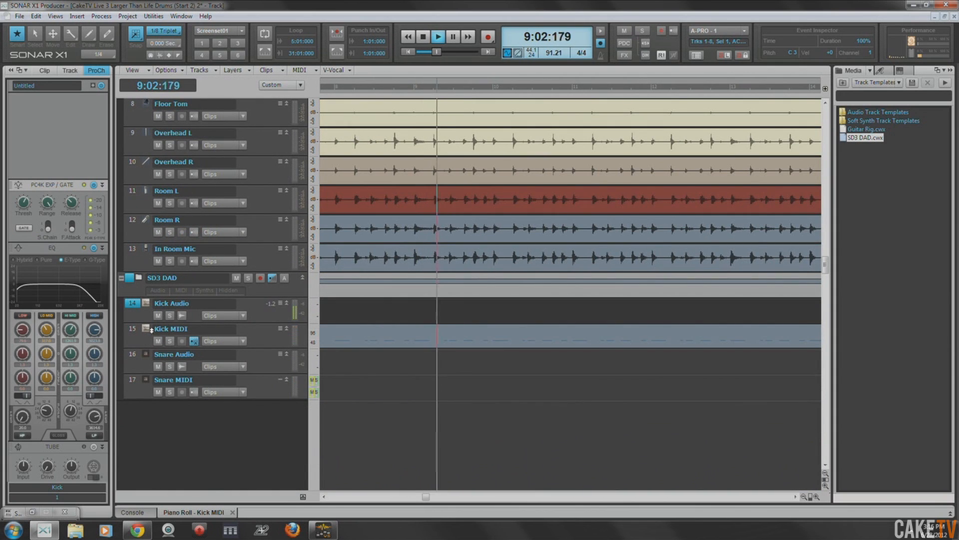
click(170, 341)
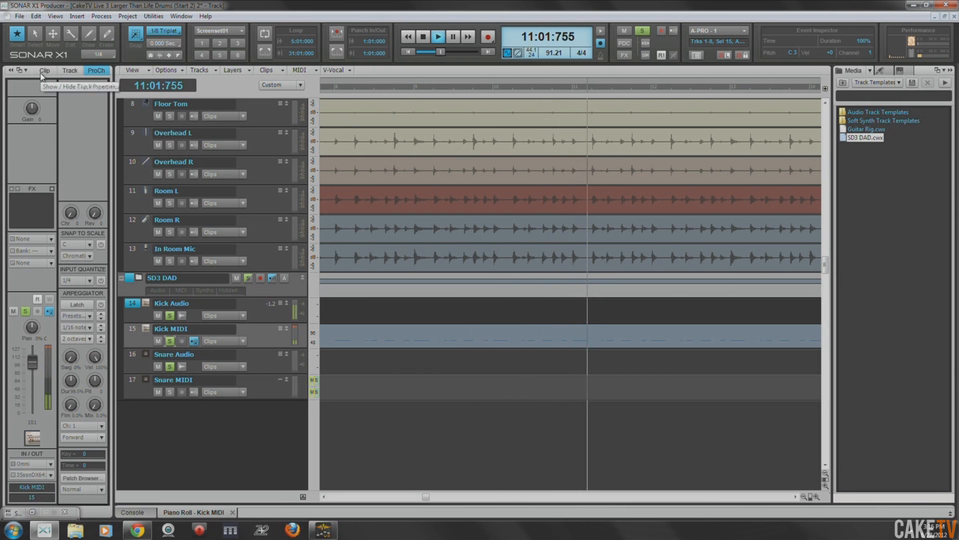
click(95, 70)
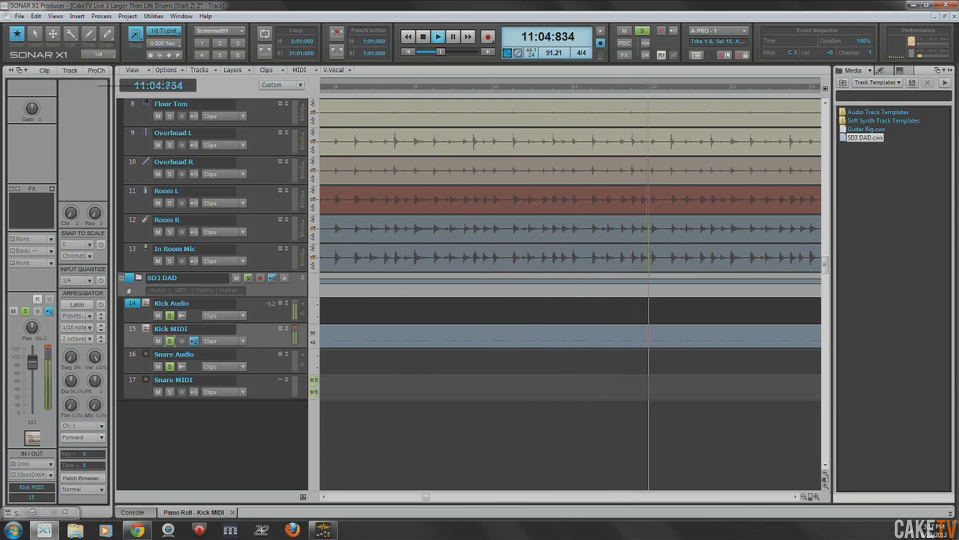
click(167, 303)
click(96, 71)
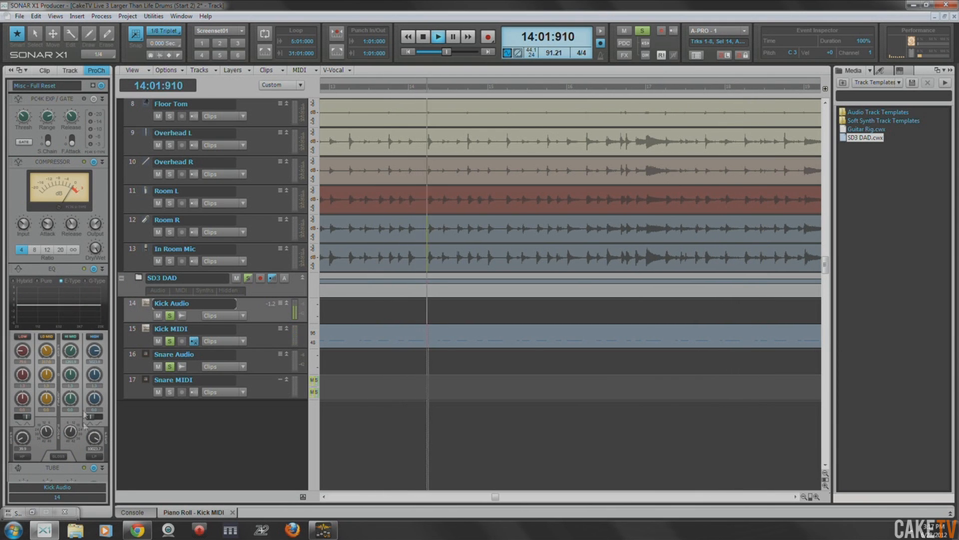
- Enable the low-pass filter in the Kick Audio EQ with a lower cutoff, and move the Compressor module below the EQ
click(95, 457)
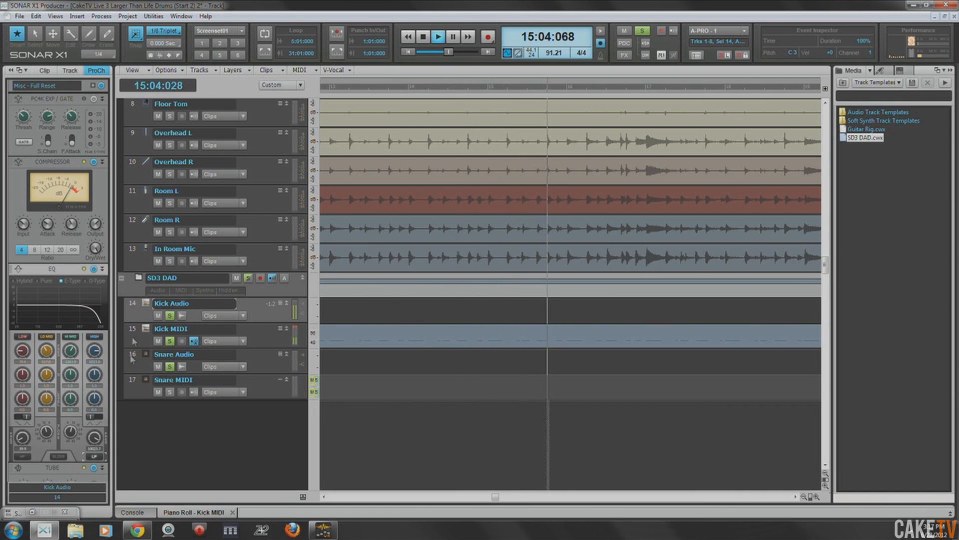
drag(95, 437, 94, 458)
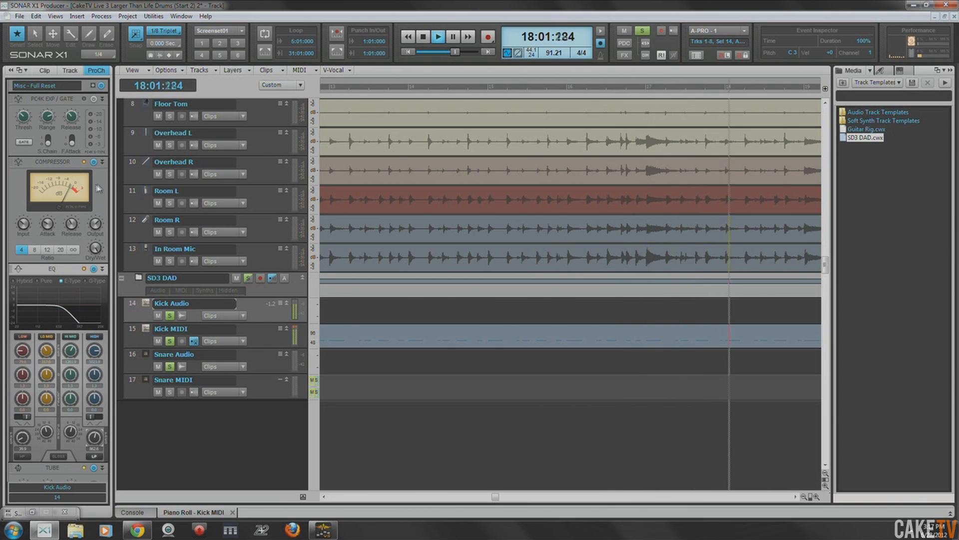
drag(57, 171, 48, 323)
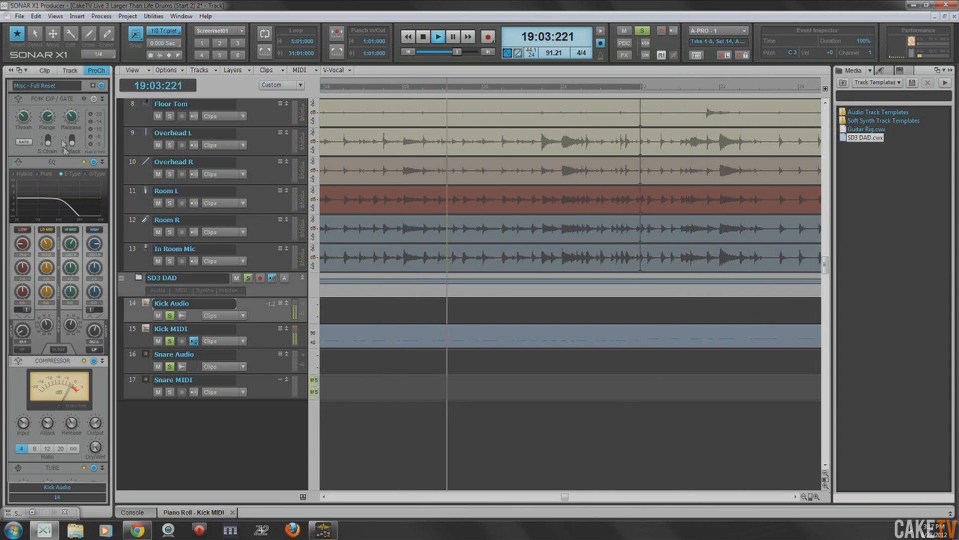
- Replace the Kick Audio track's PC4K Exp/Gate module with a Saturation Knob and insert a new PC4K Exp/Gate above it
right_click(55, 101)
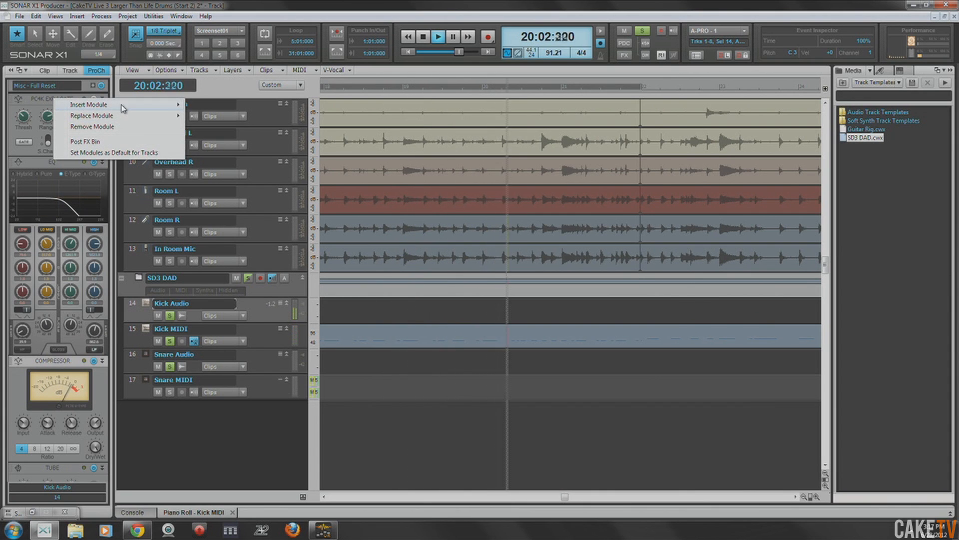
mouse_move(124, 115)
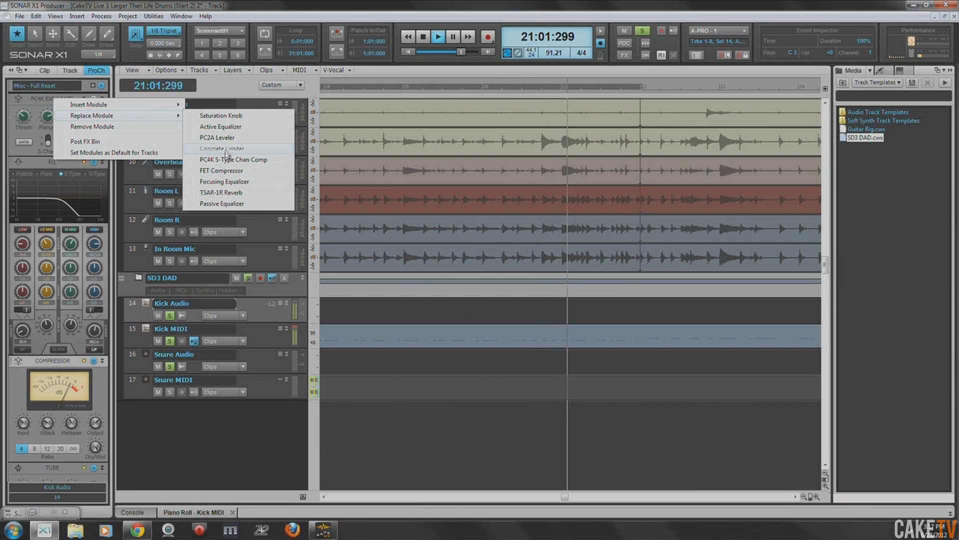
click(200, 115)
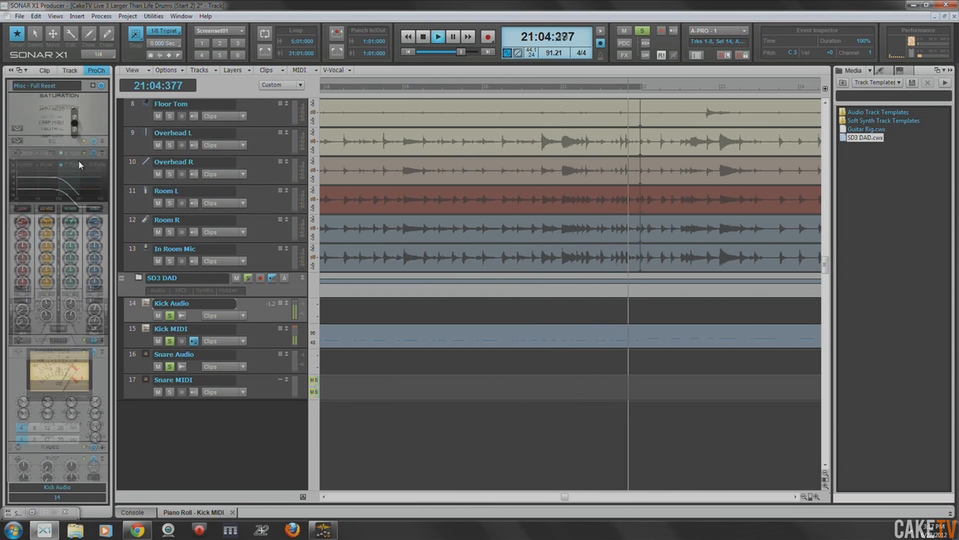
right_click(36, 99)
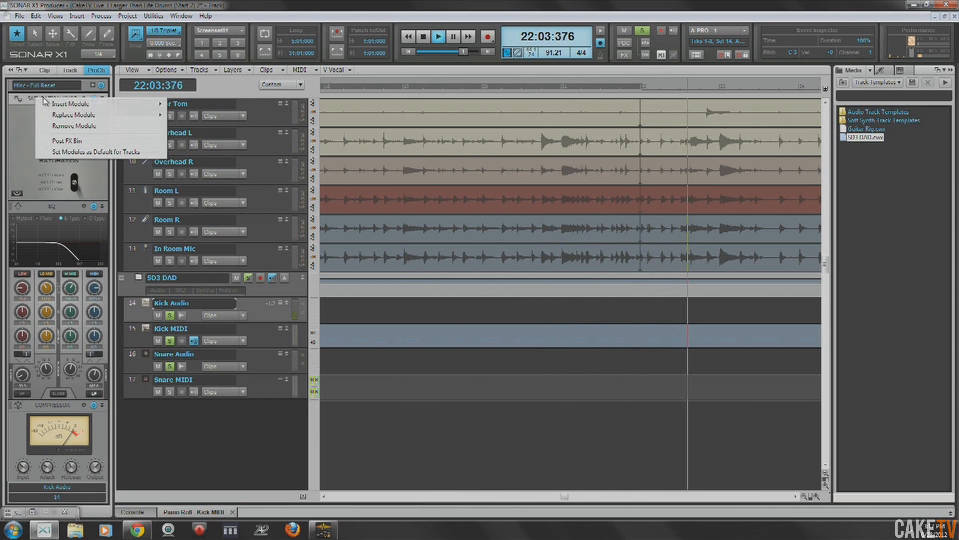
mouse_move(110, 104)
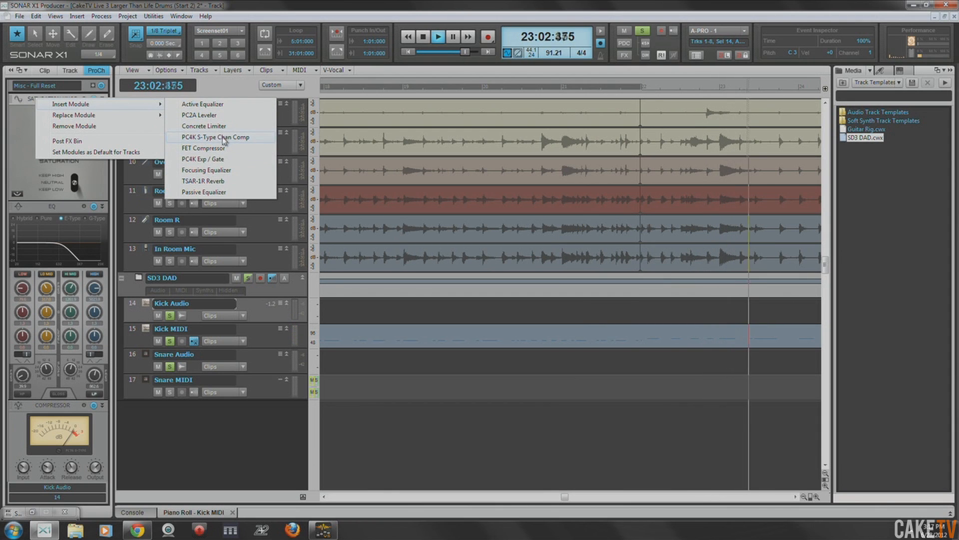
click(59, 170)
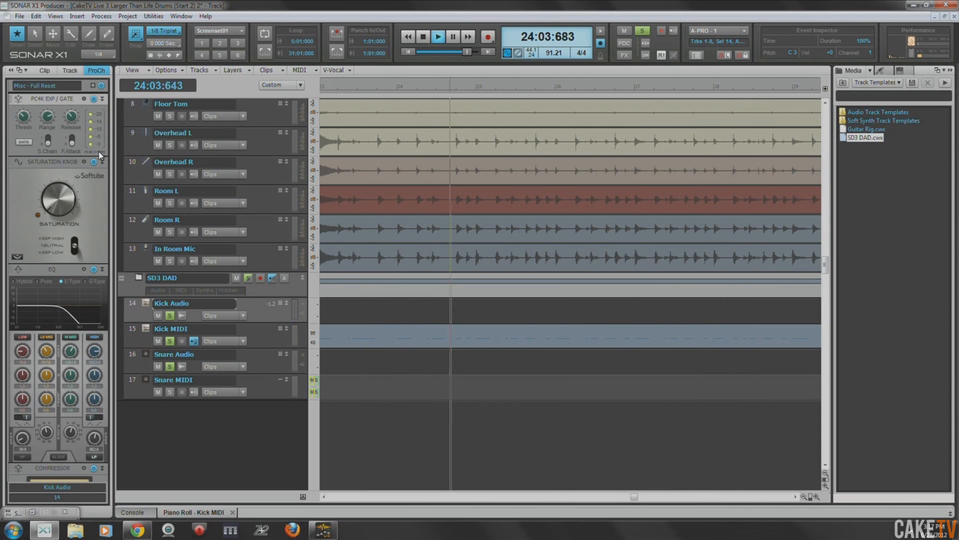
- Audition the soloed kick sample from 5:01:000 with the gate and Saturation Knob active, and stop playback
key(space)
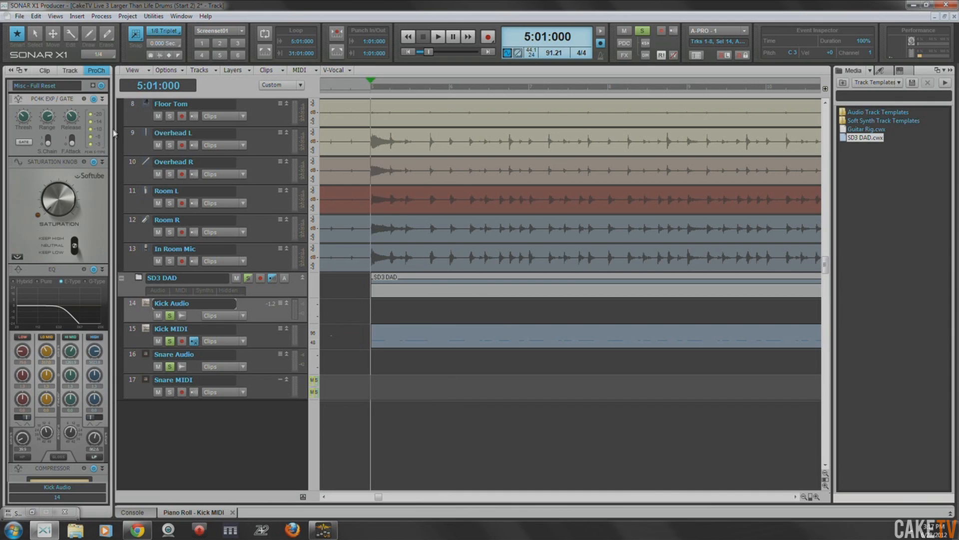
key(space)
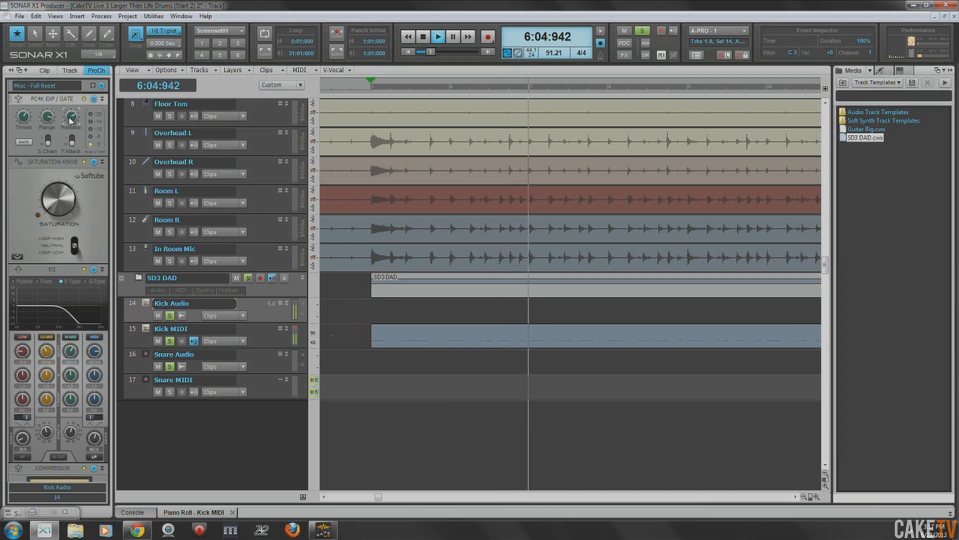
key(space)
key(space)
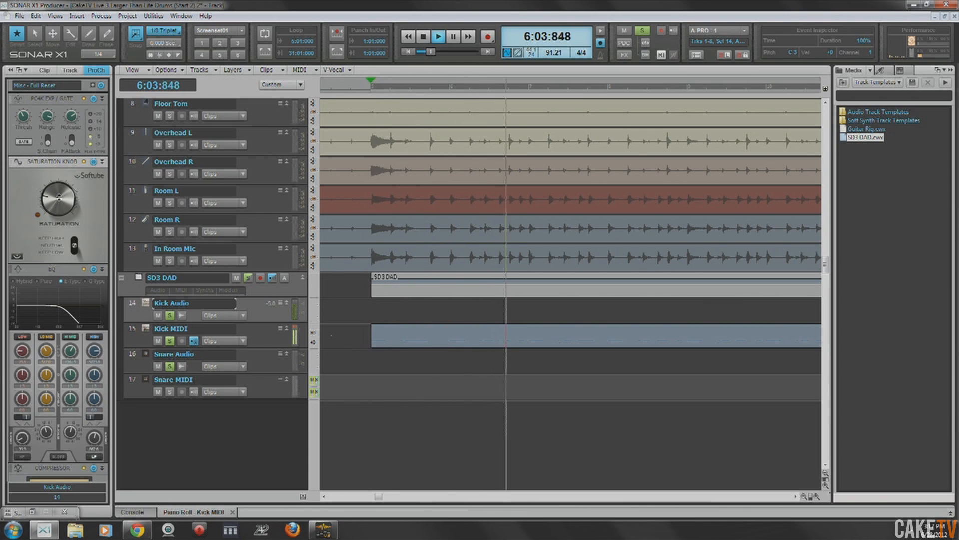
key(space)
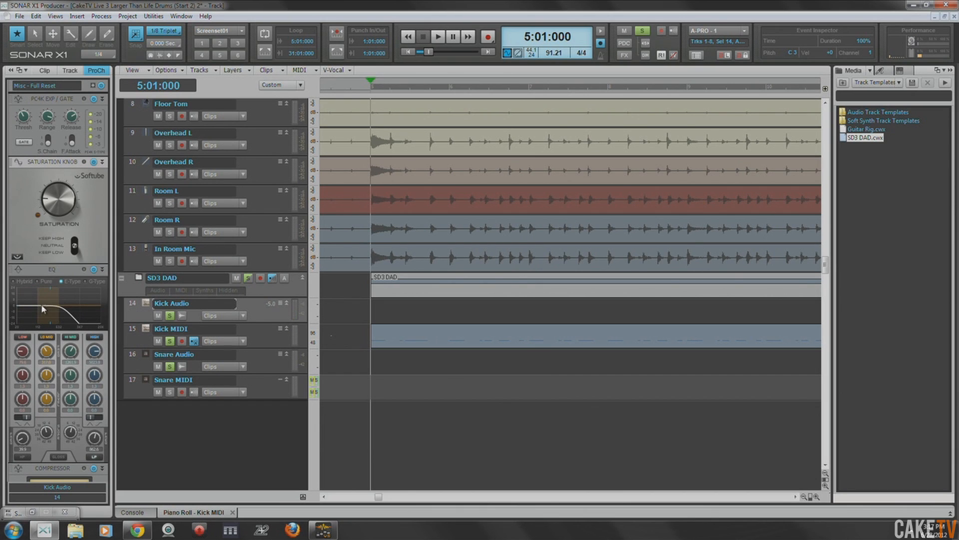
- Switch off the Compressor module in the Kick Audio track's ProChannel
scroll(46, 368, down, 3)
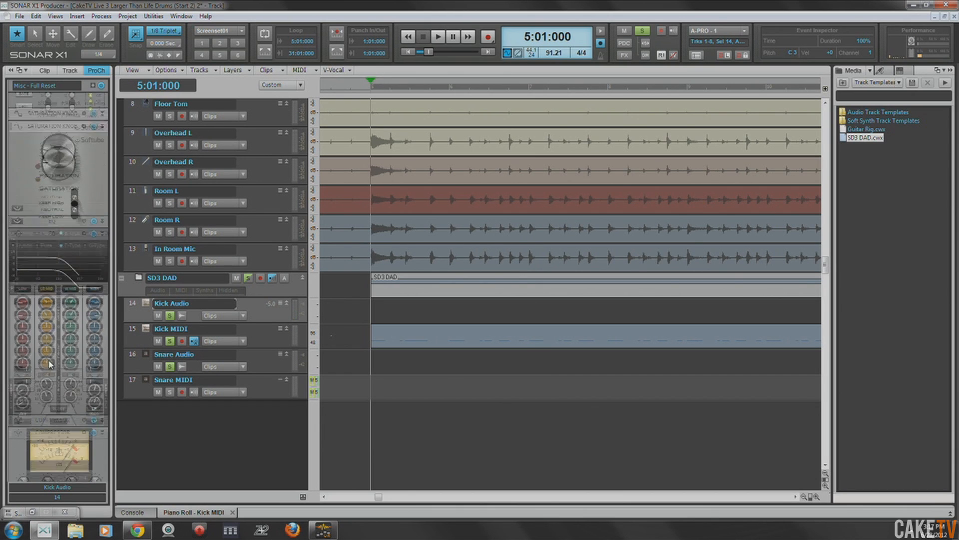
scroll(35, 442, down, 1)
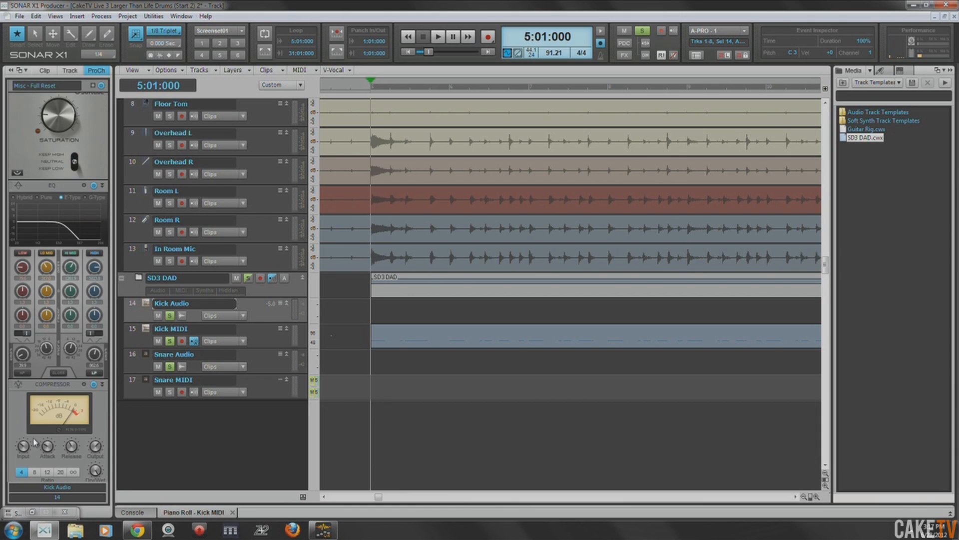
click(93, 385)
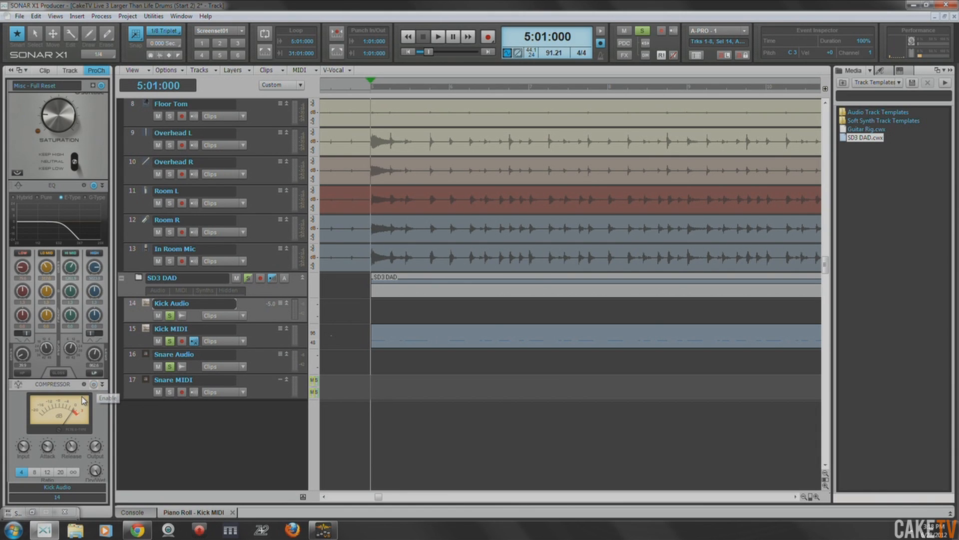
scroll(81, 360, up, 4)
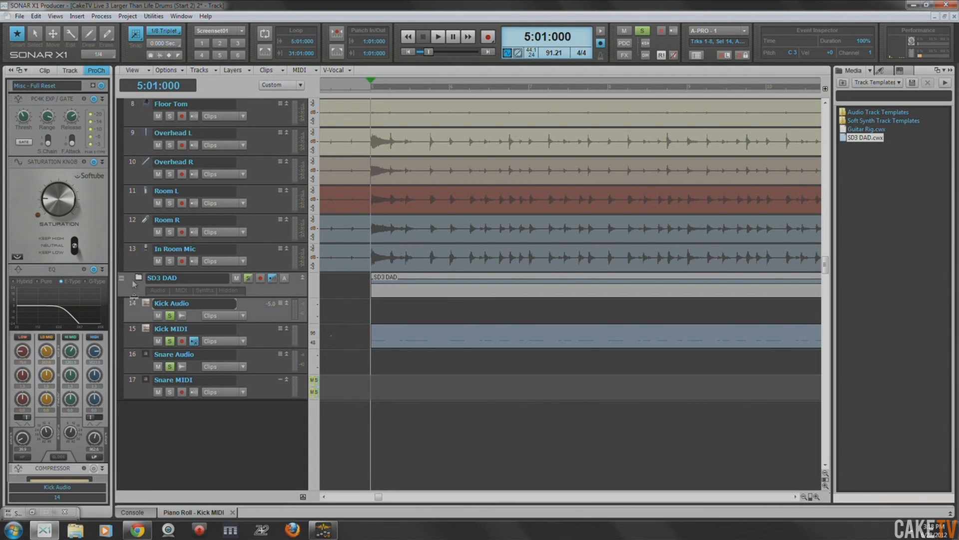
- Select the original Kick track and raise the high-pass filter cutoff in its ProChannel EQ
click(135, 264)
scroll(131, 321, up, 3)
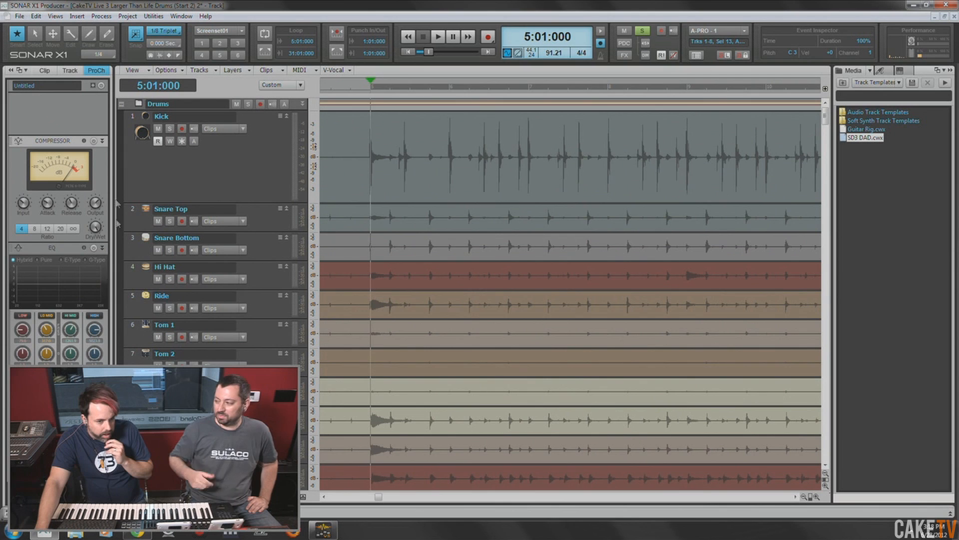
click(123, 155)
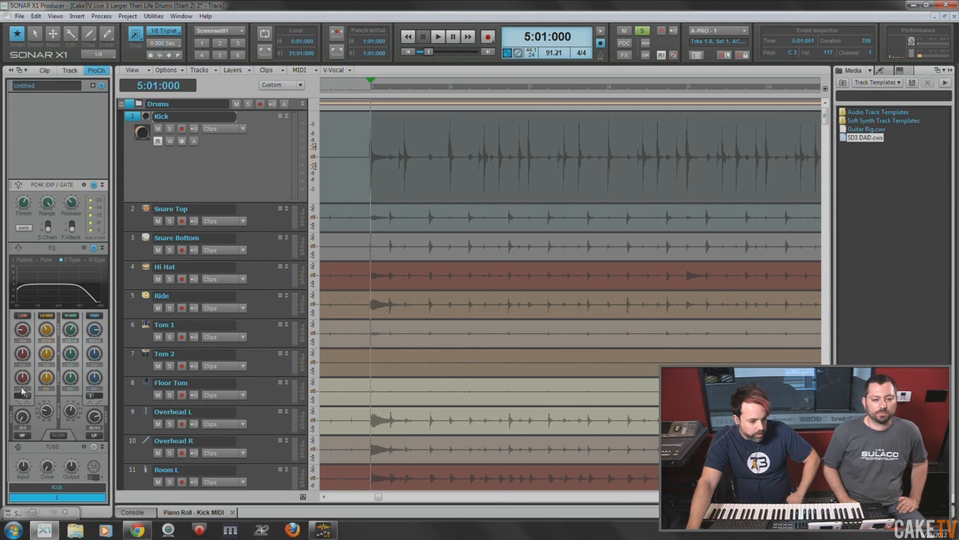
drag(22, 416, 22, 410)
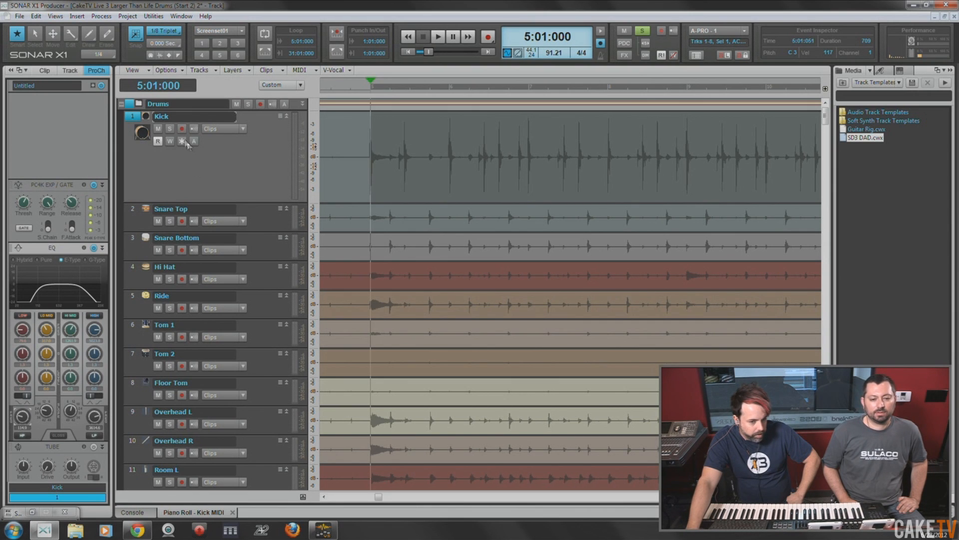
- Solo the original Kick track, listen to it from 5:01:000, stop playback and clear the solo
click(170, 129)
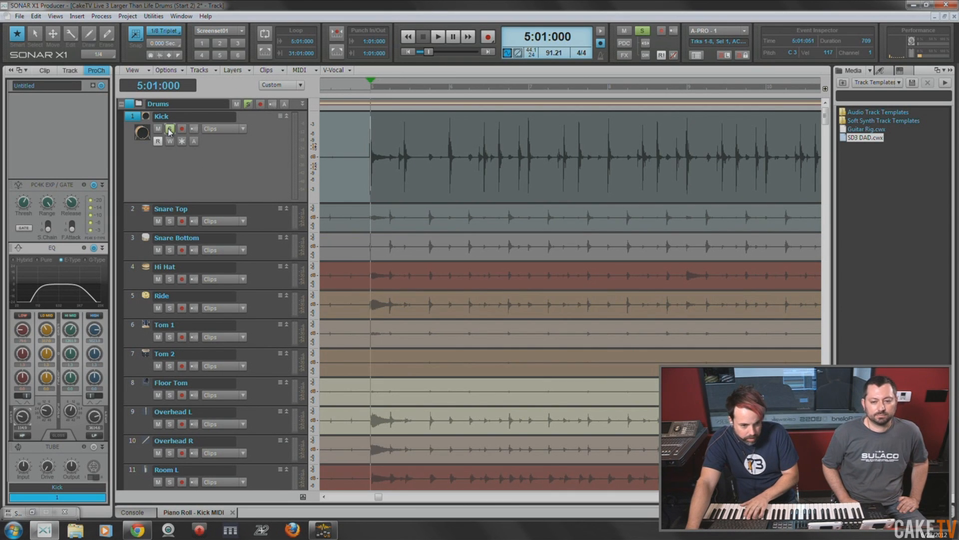
key(space)
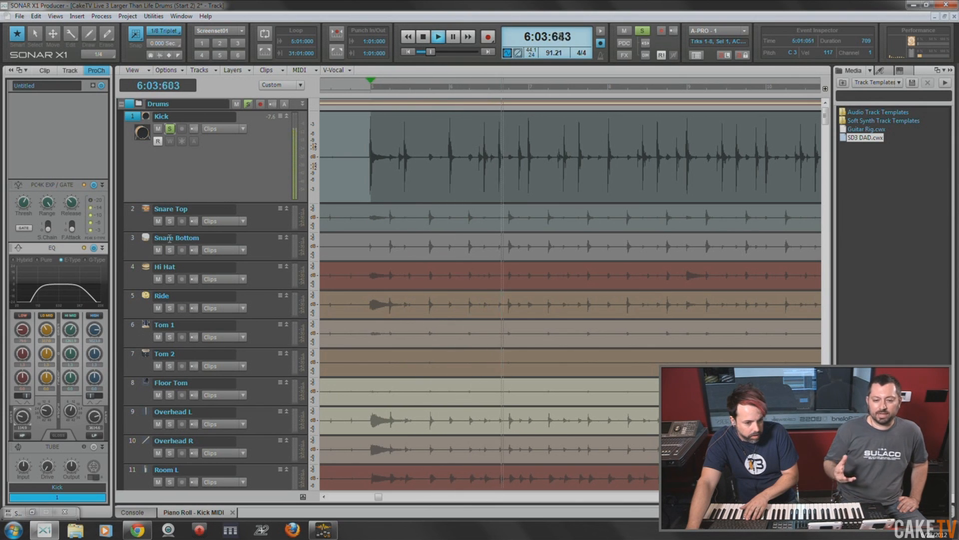
key(space)
click(170, 129)
- Solo the Kick Audio track and listen to the sampled kick from 5:01:000, then stop playback
scroll(194, 236, down, 3)
scroll(195, 236, down, 4)
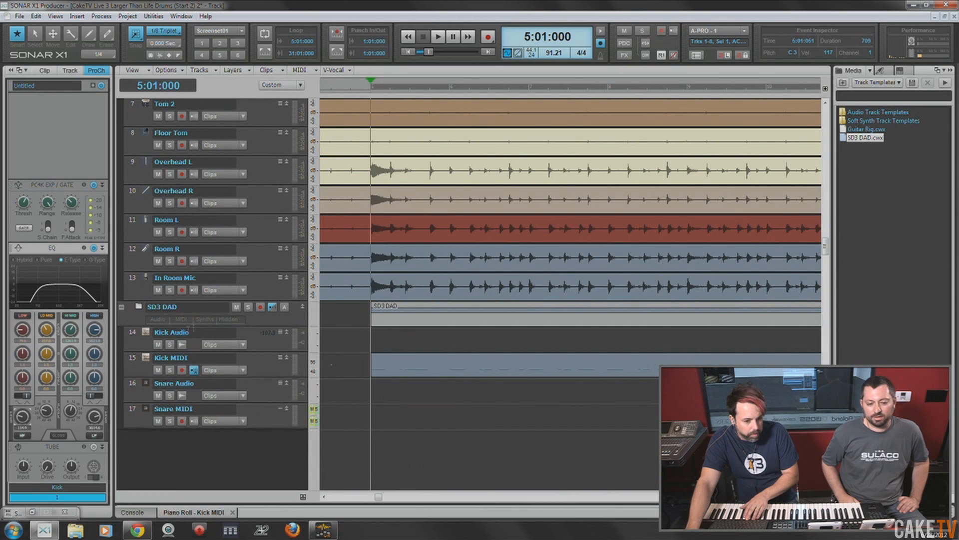
click(170, 345)
key(space)
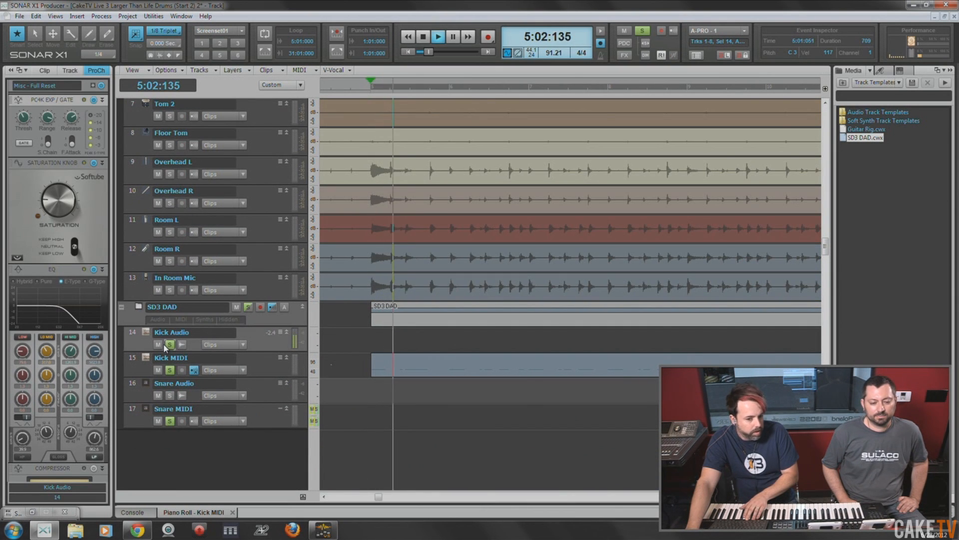
key(space)
- Save the project and clear the solo on the SD3 DAD folder
key(ctrl+s)
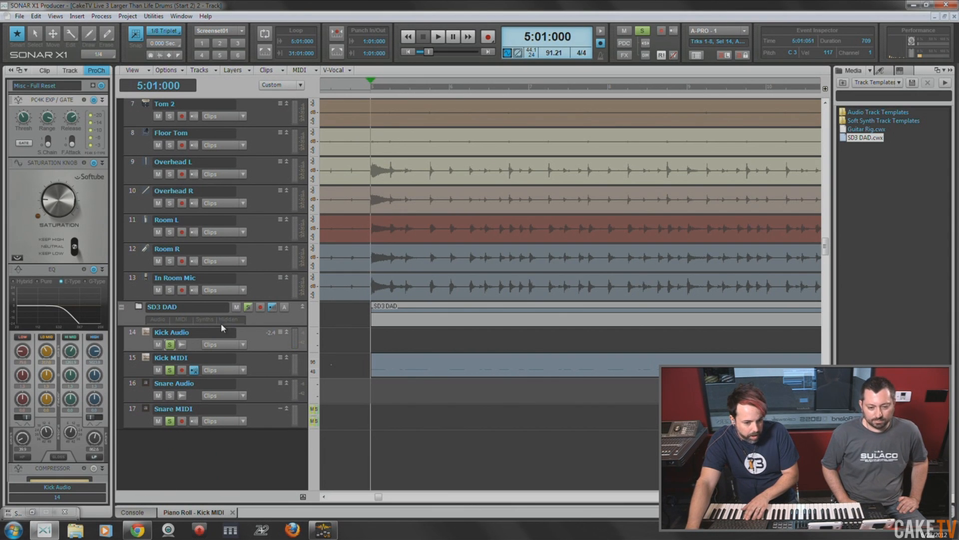
click(250, 307)
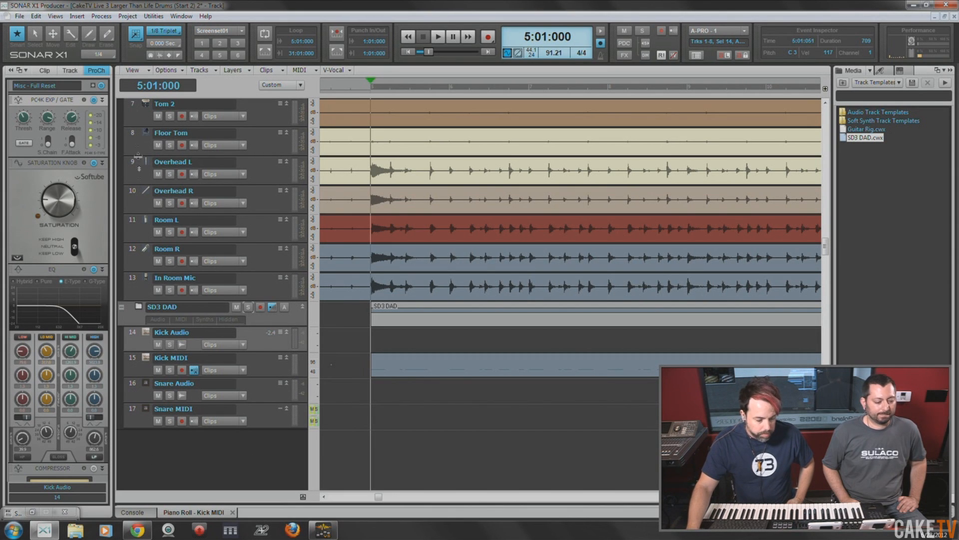
- Show the console, start playback from 5:01:000 and reset the Master bus's input gain to 0
key(d)
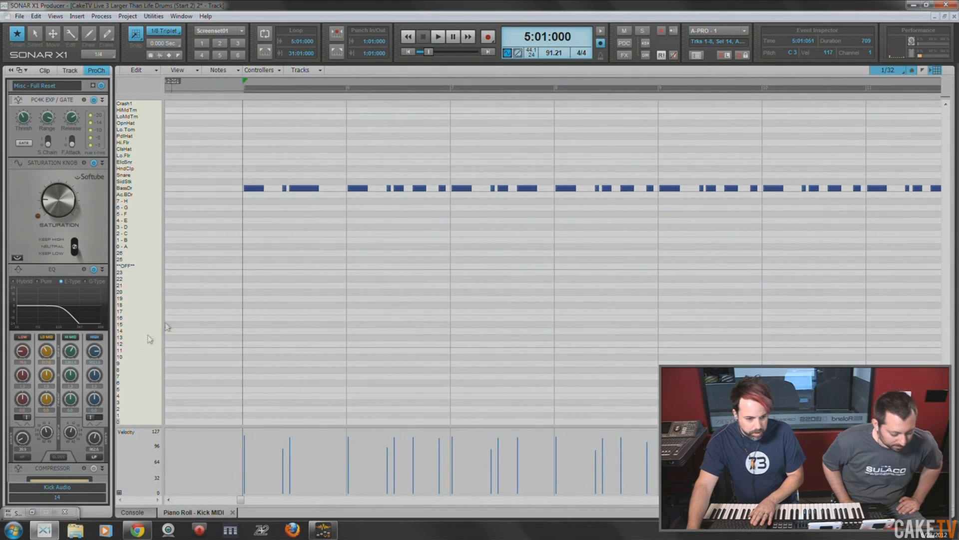
key(d)
click(140, 511)
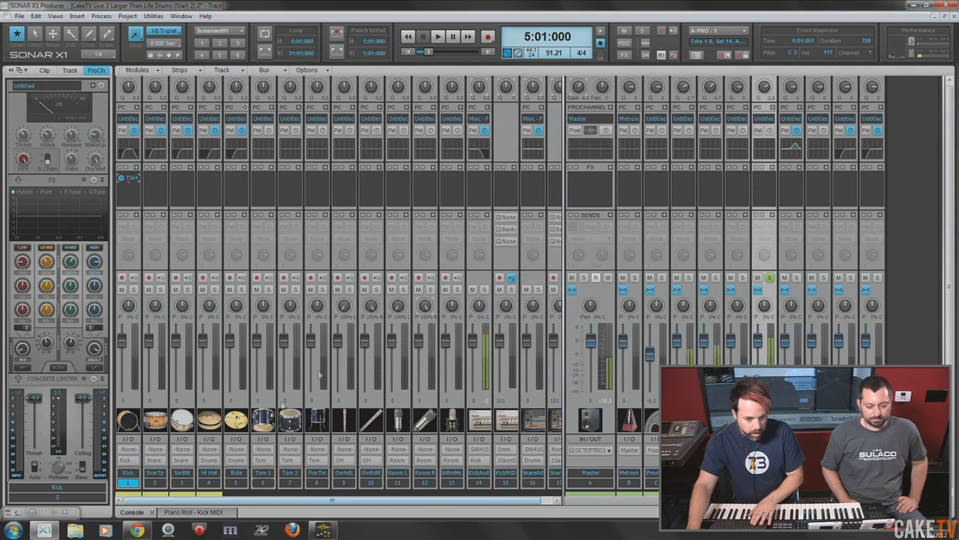
key(space)
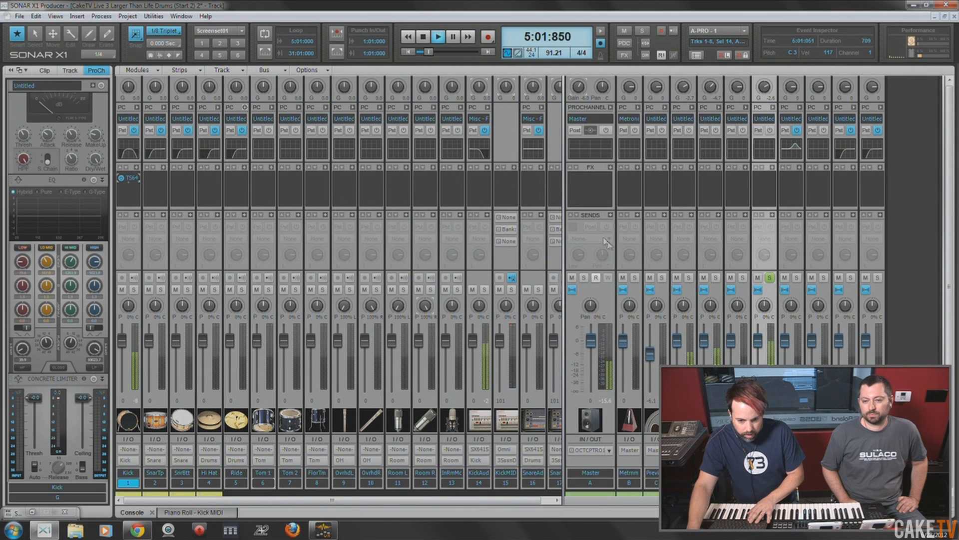
click(579, 90)
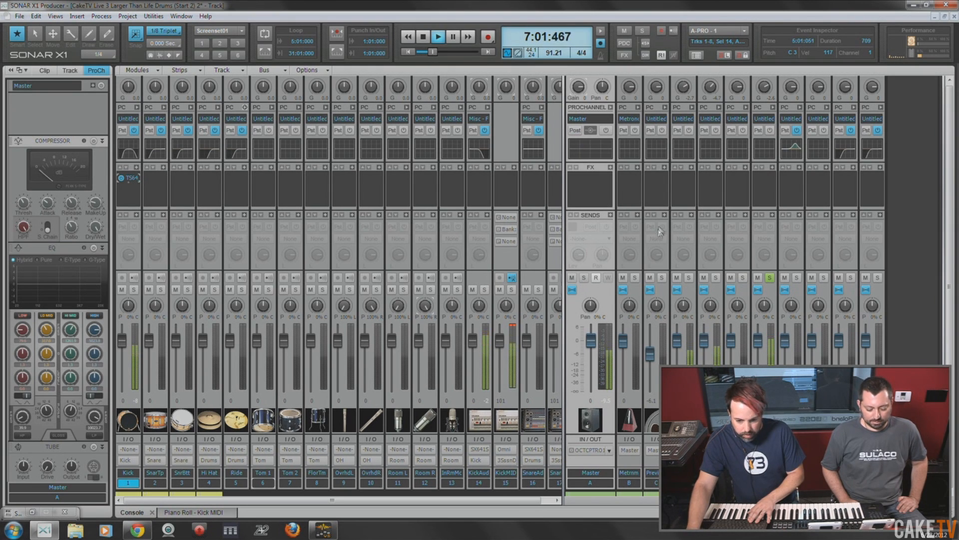
mouse_move(684, 91)
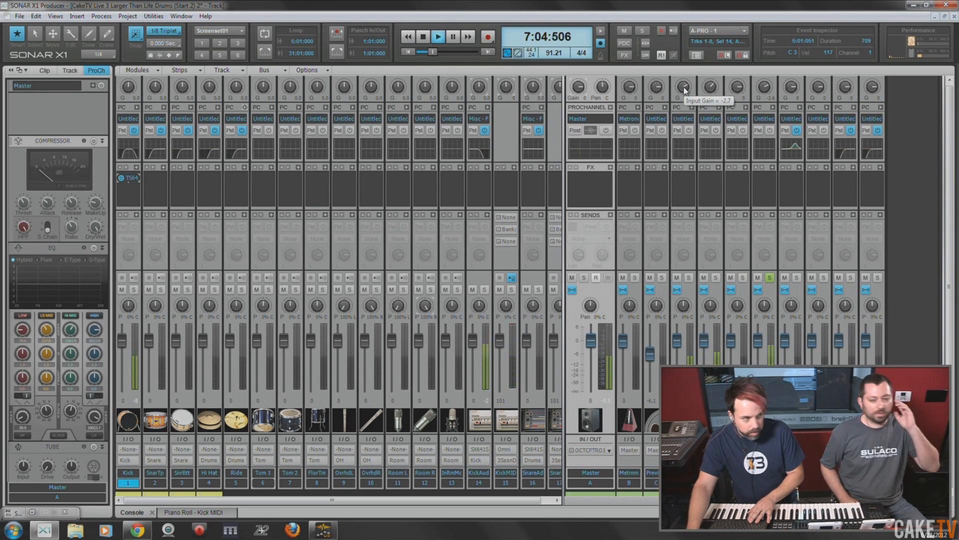
- Toggle the Kick bus solo and listen to the kick blend from 5:01:000, then stop playback
key(space)
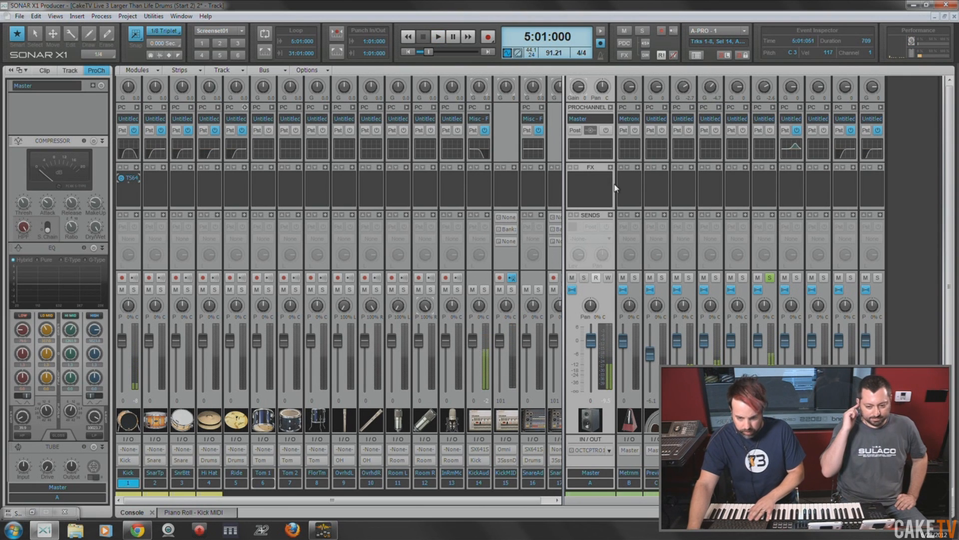
click(770, 279)
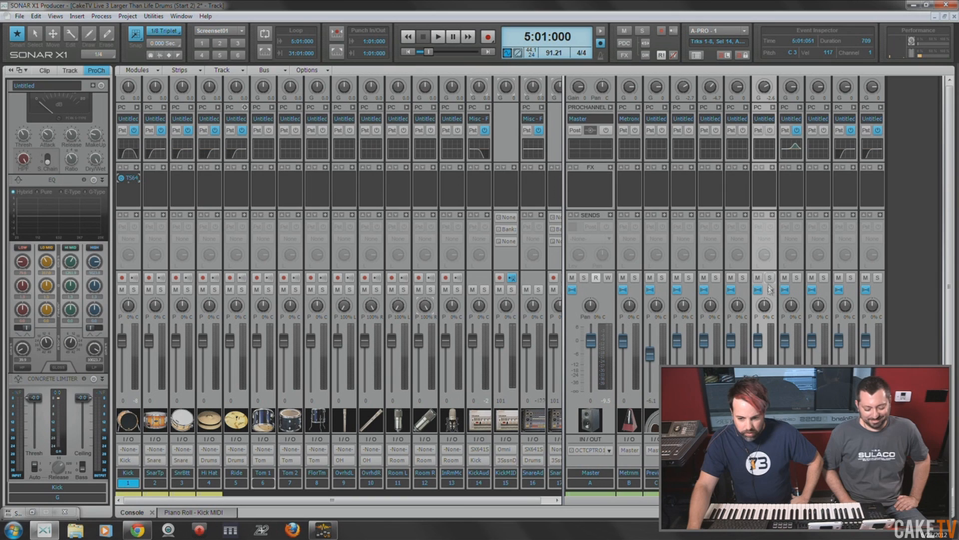
key(space)
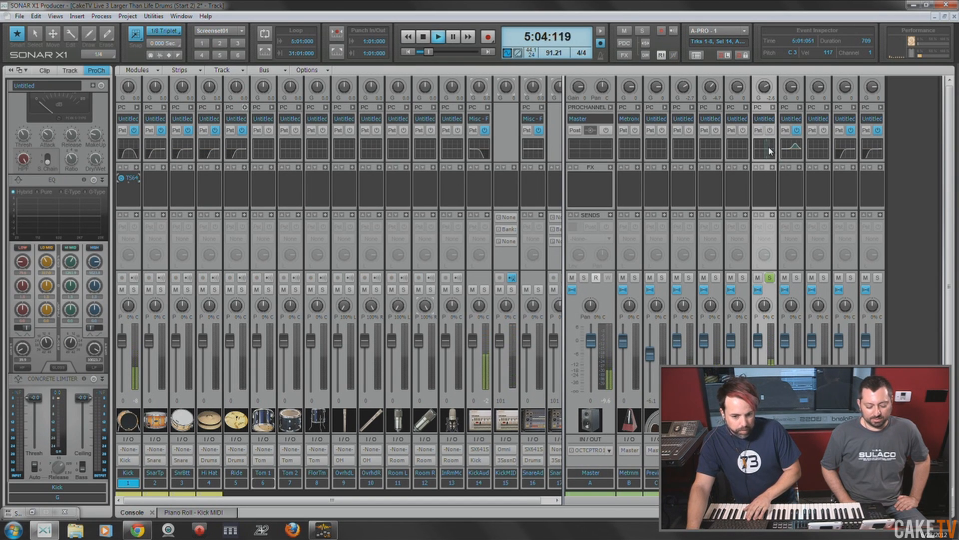
key(space)
- Expand the Kick bus's ProChannel, enable its Saturation Knob module and listen to the soloed kick from 5:01:000
click(773, 108)
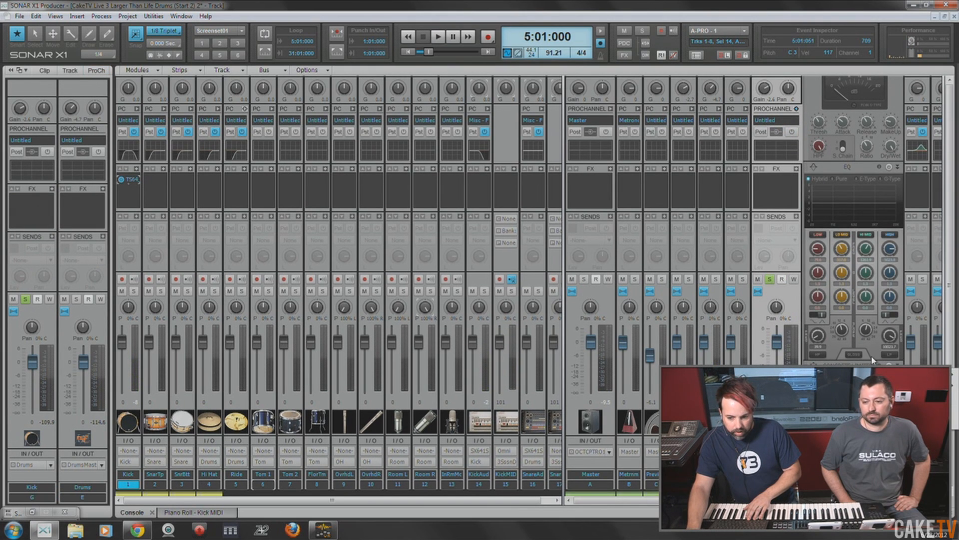
scroll(858, 143, up, 5)
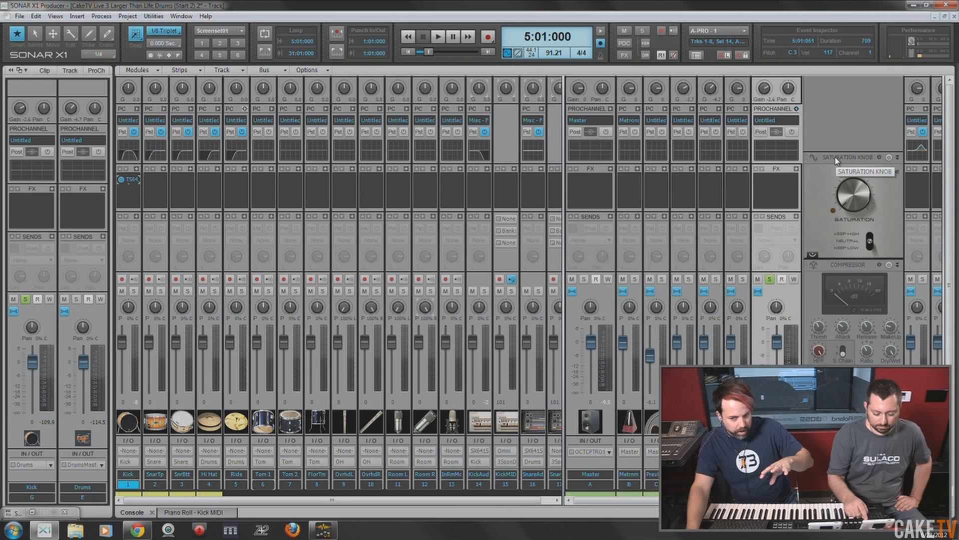
click(889, 158)
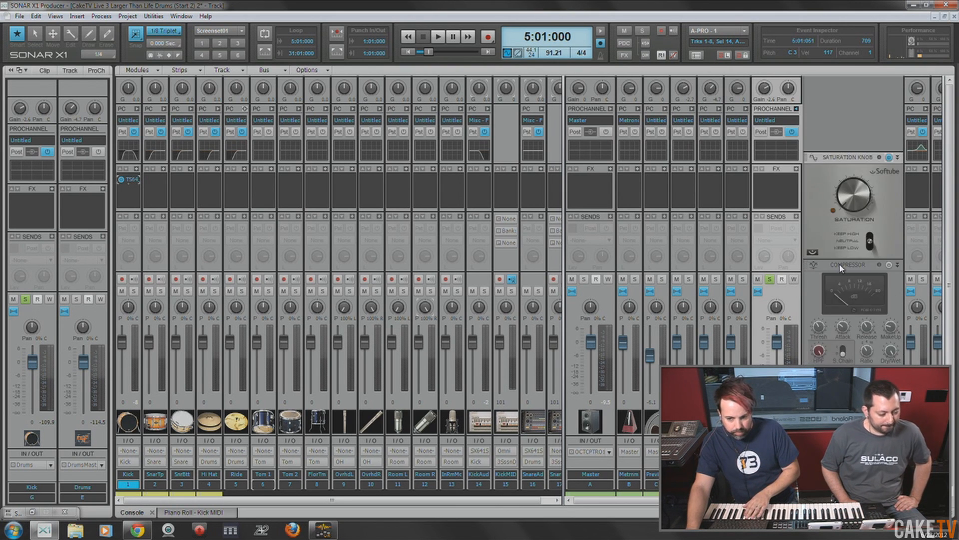
scroll(857, 210, down, 1)
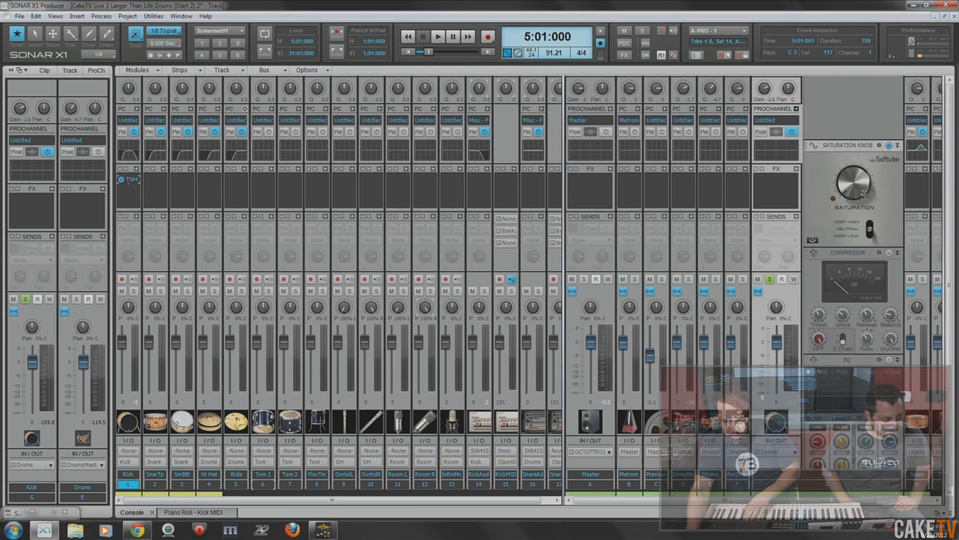
key(space)
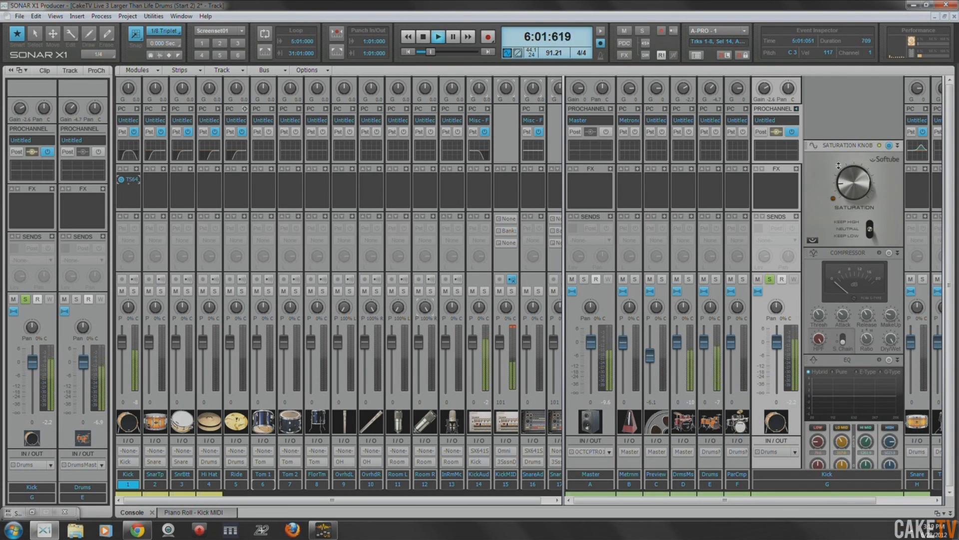
scroll(841, 262, down, 2)
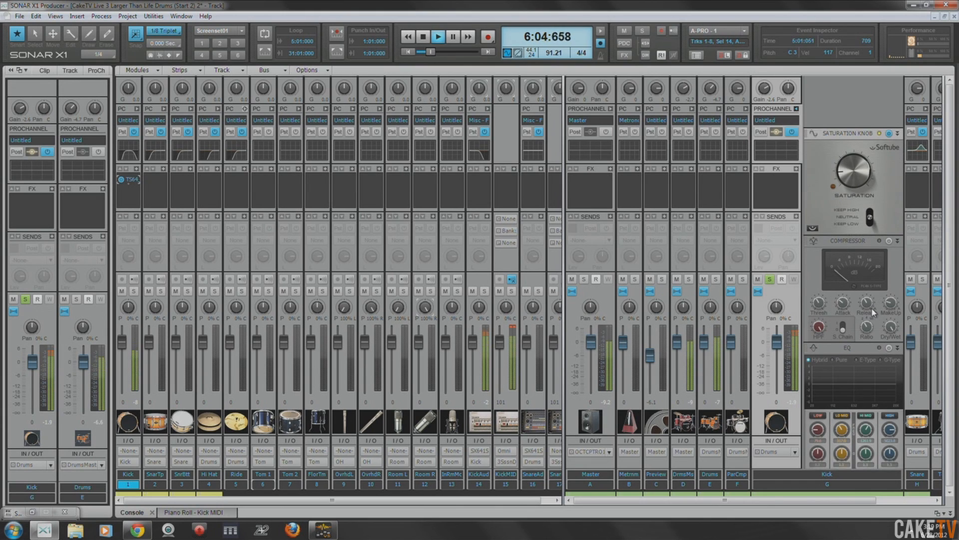
scroll(870, 266, down, 1)
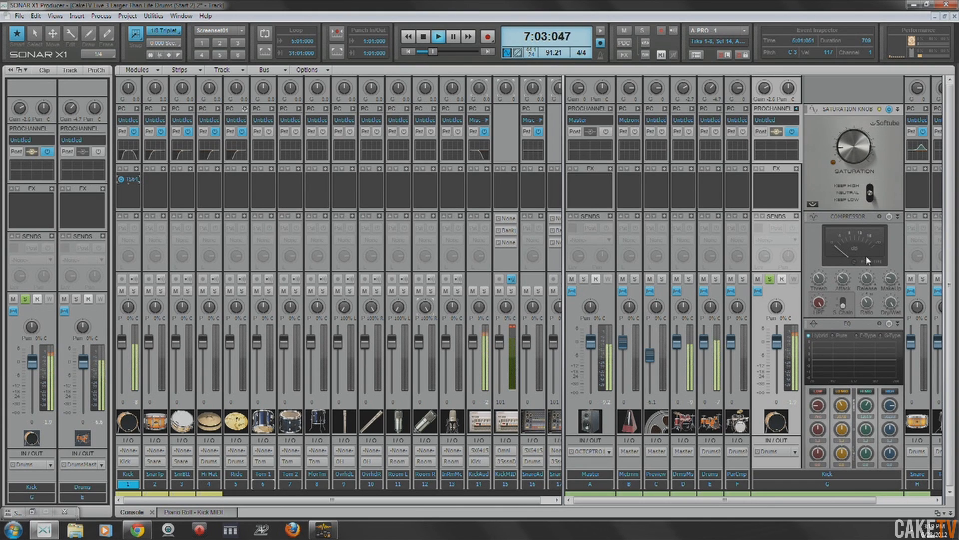
- Replace the Kick bus's compressor module with the PC76 U-Type Compressor during playback, then stop playback
right_click(853, 220)
mouse_move(870, 233)
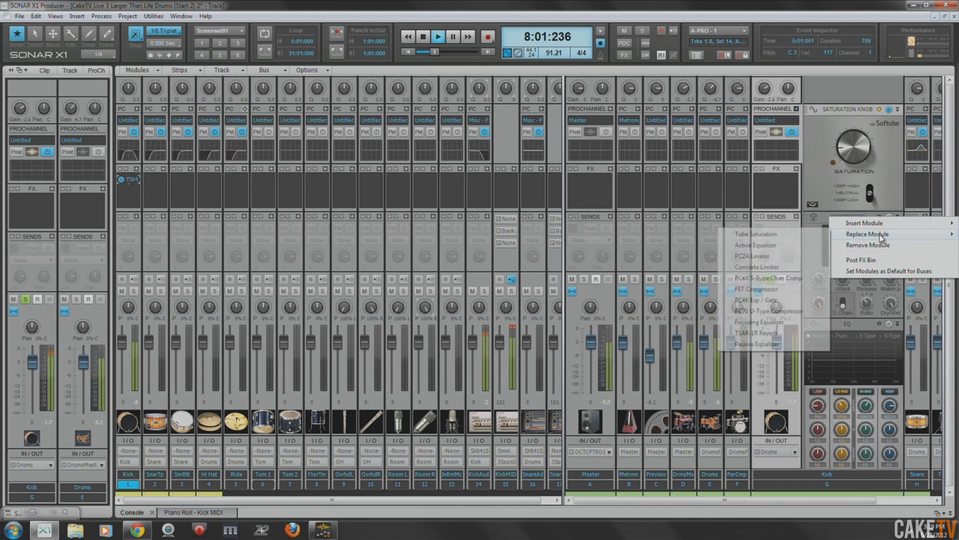
click(774, 311)
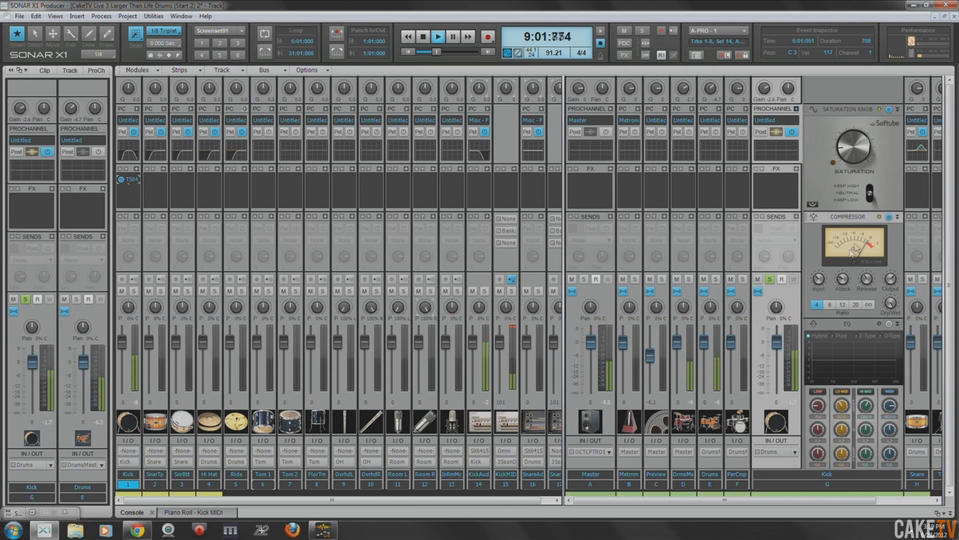
mouse_move(843, 280)
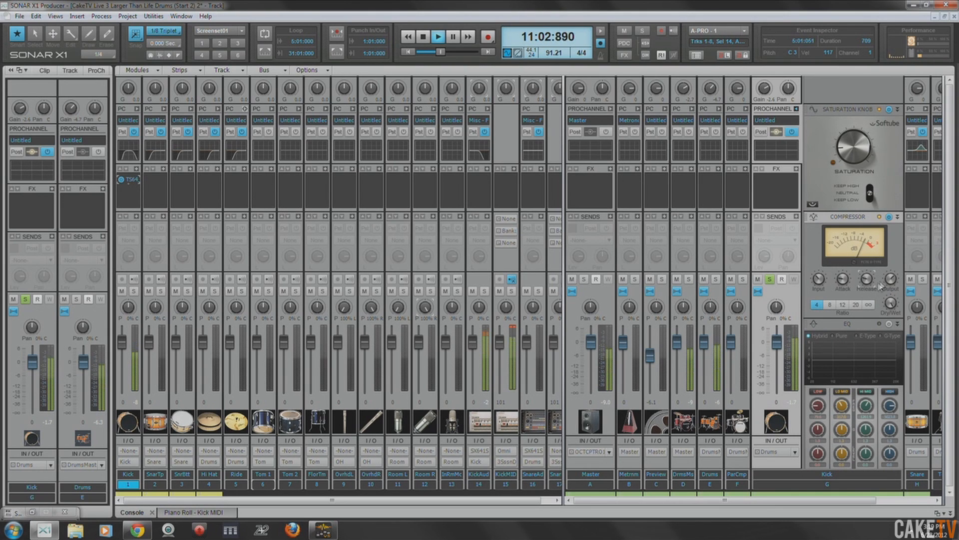
key(space)
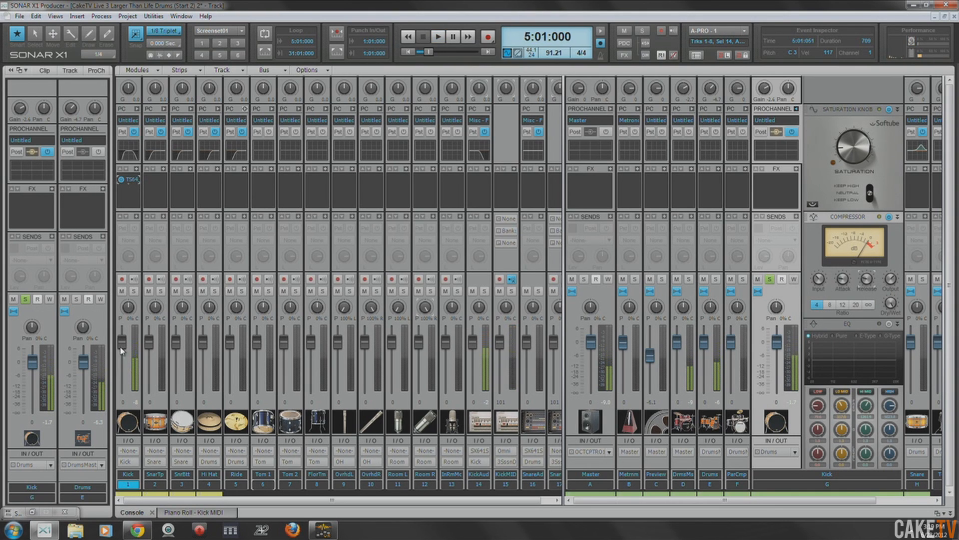
- Play from 5:01:000, lower the original Kick track's volume to -6.0, and stop playback
key(space)
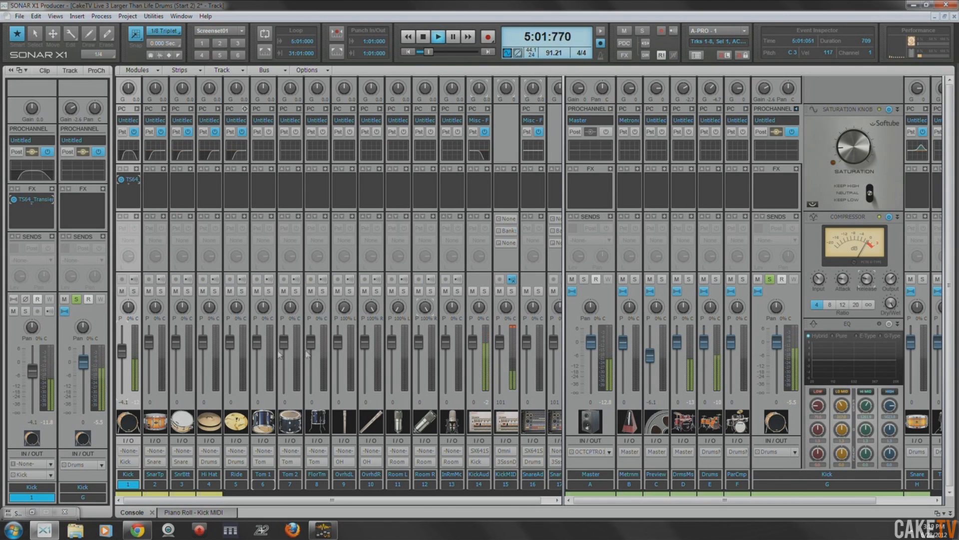
drag(122, 351, 125, 356)
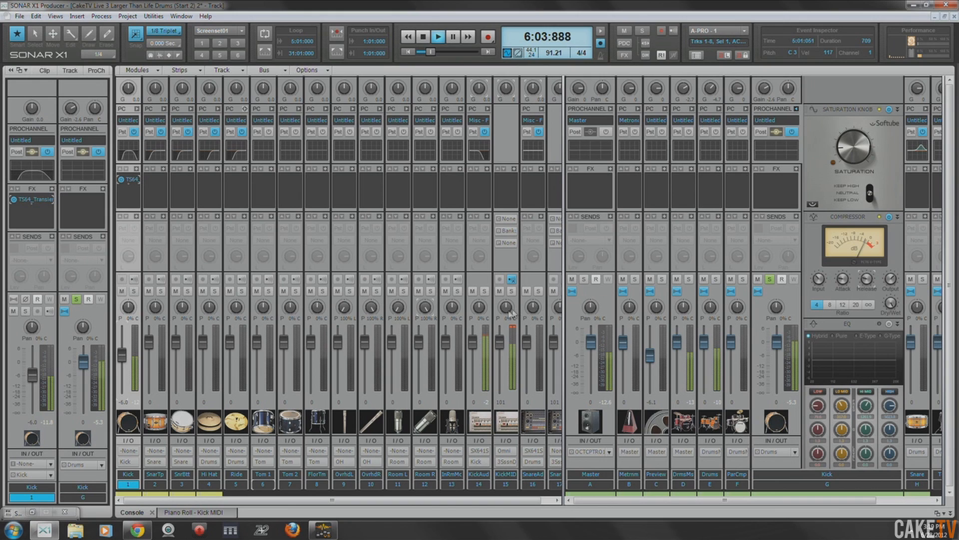
key(space)
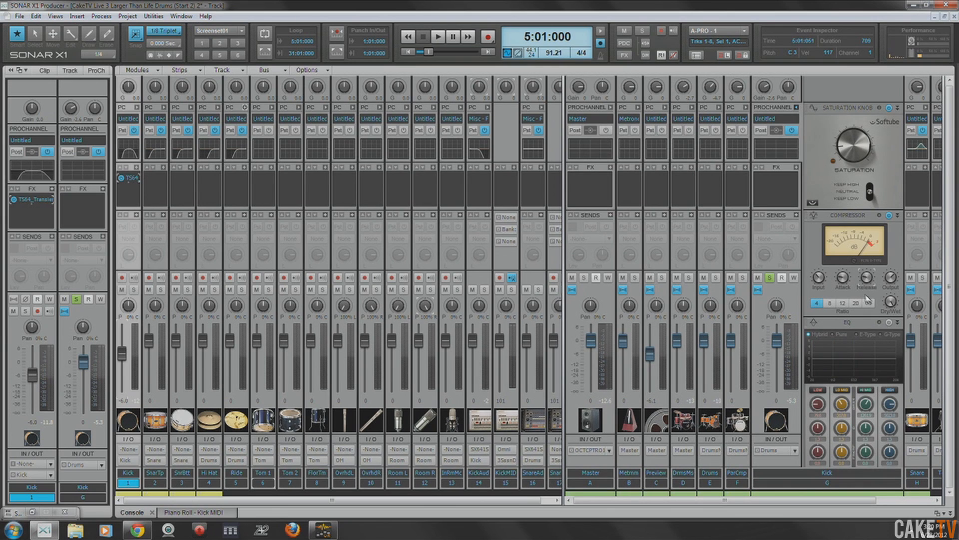
- Move the EQ ahead of the compressor in the Kick bus's ProChannel and shape a low-band boost during playback
click(867, 295)
drag(851, 324, 854, 258)
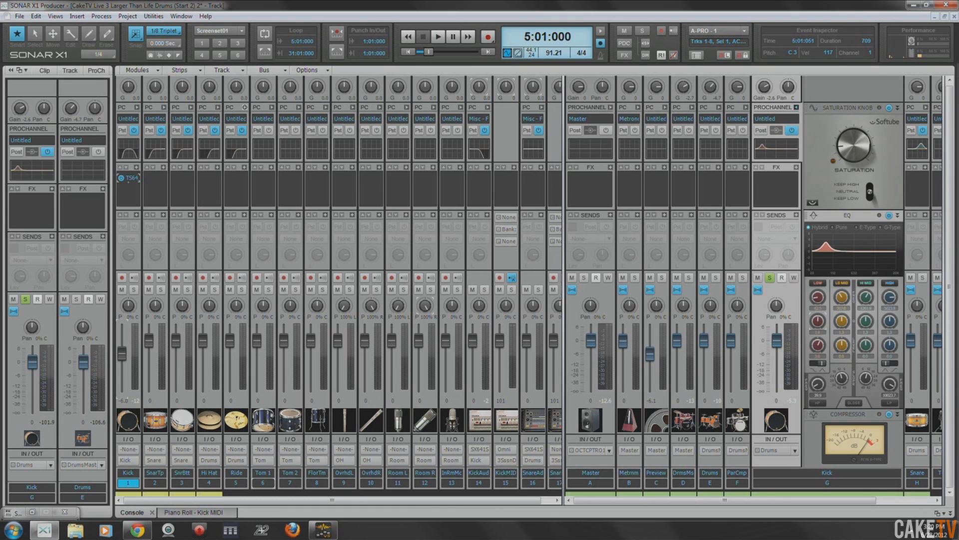
key(space)
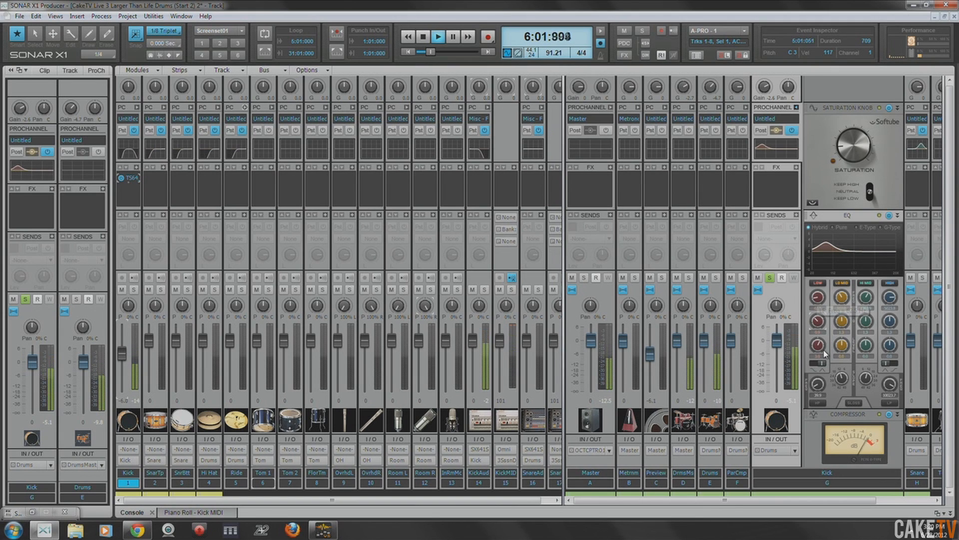
drag(818, 349, 818, 350)
drag(818, 299, 818, 296)
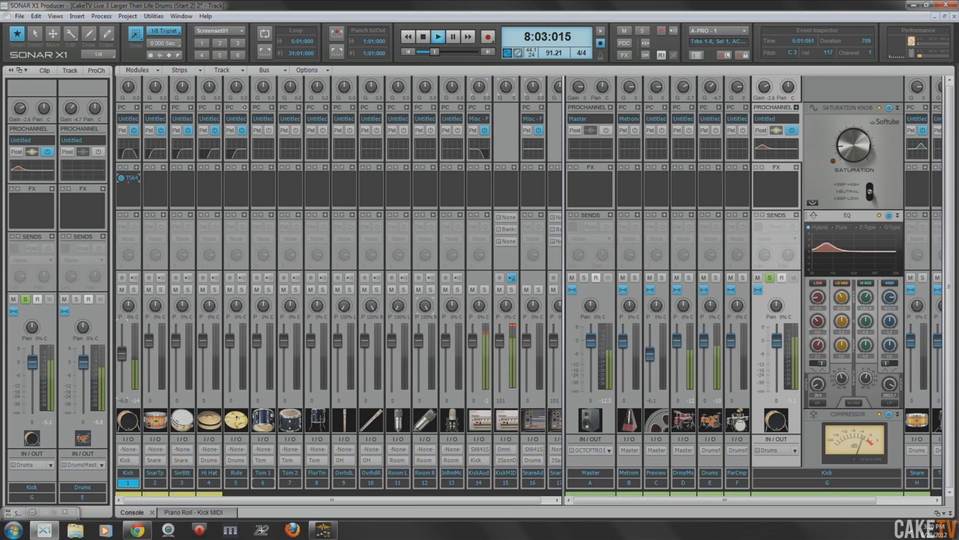
- Switch the Kick bus's EQ to E-Type and increase its low-band boost, comparing with the ProChannel bypassed
click(865, 228)
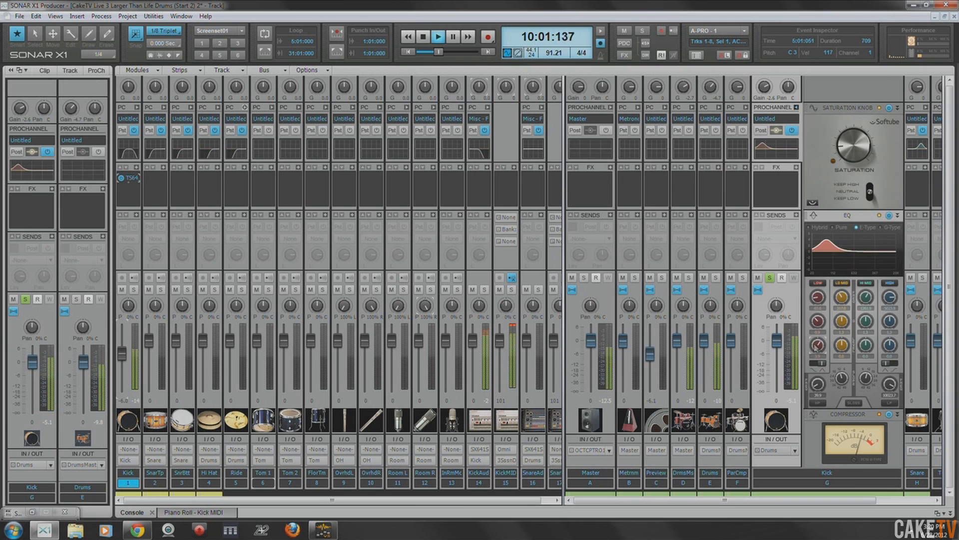
click(791, 131)
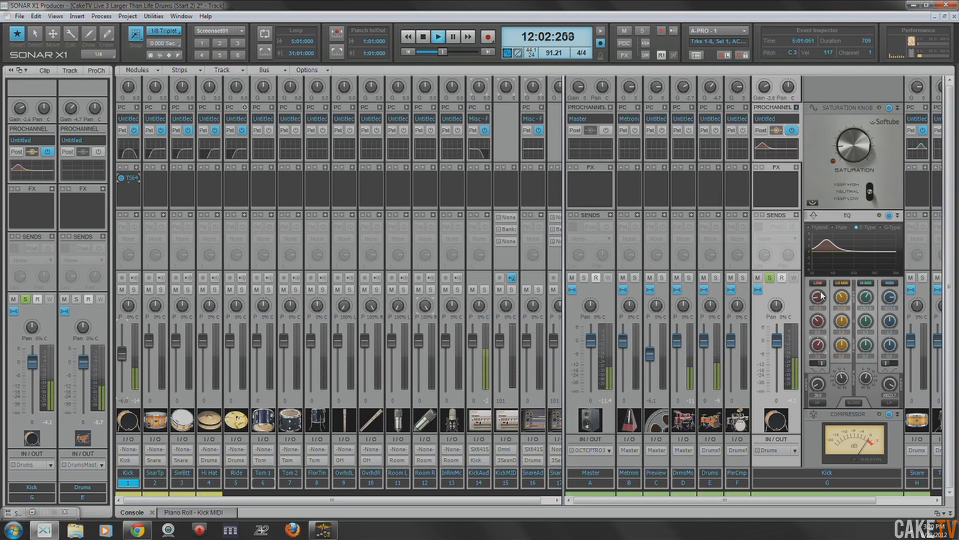
drag(818, 298, 818, 277)
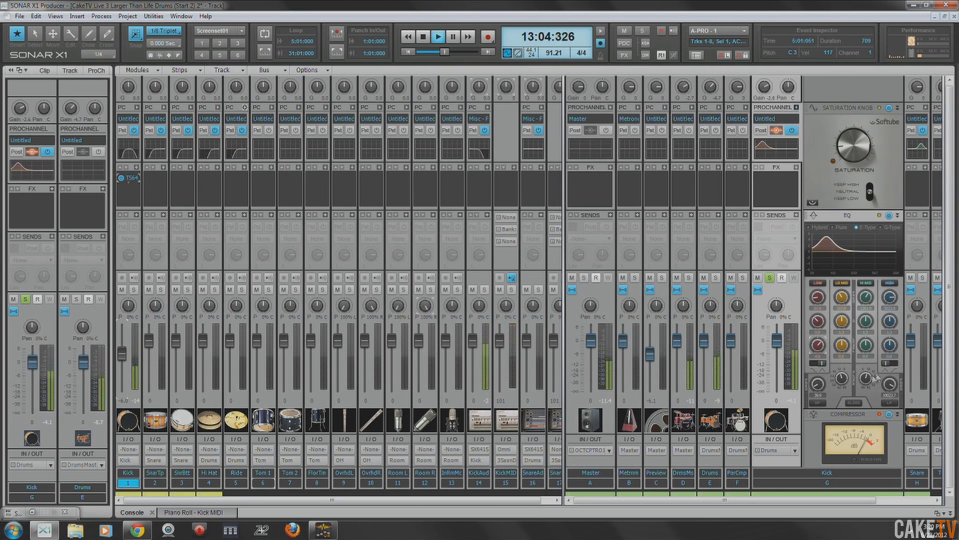
- Adjust the Kick bus compressor's input, set its output to 1.5 dB, and check the kick again from 5:01:000
scroll(842, 396, down, 2)
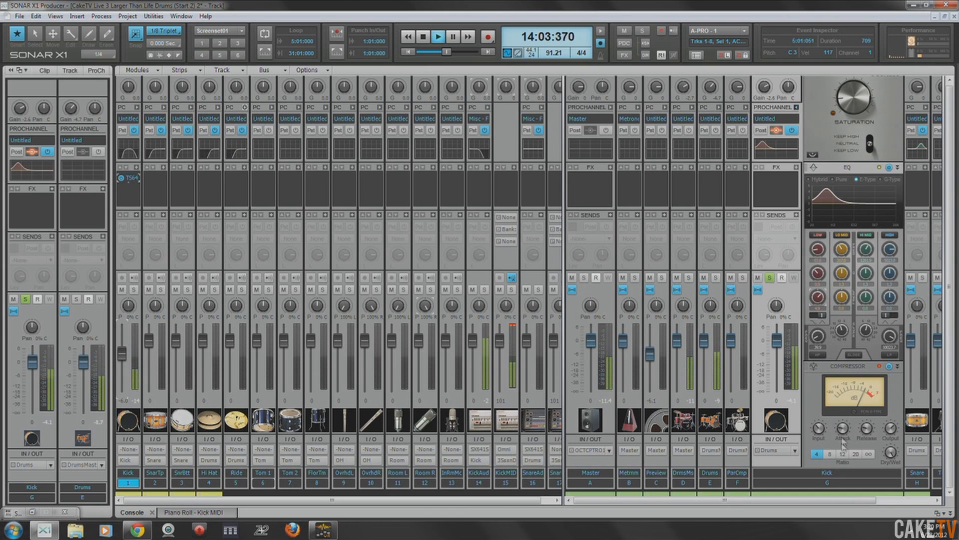
drag(820, 430, 820, 423)
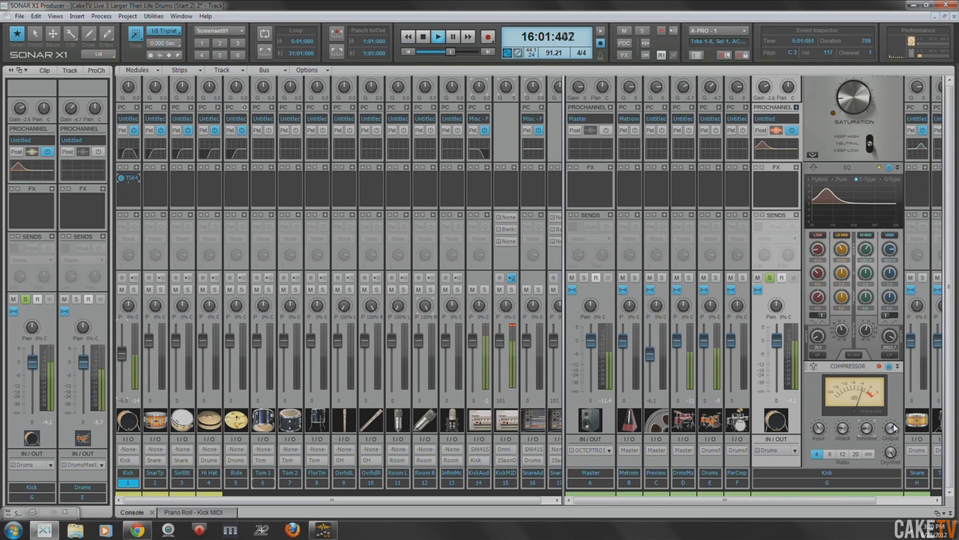
mouse_move(843, 428)
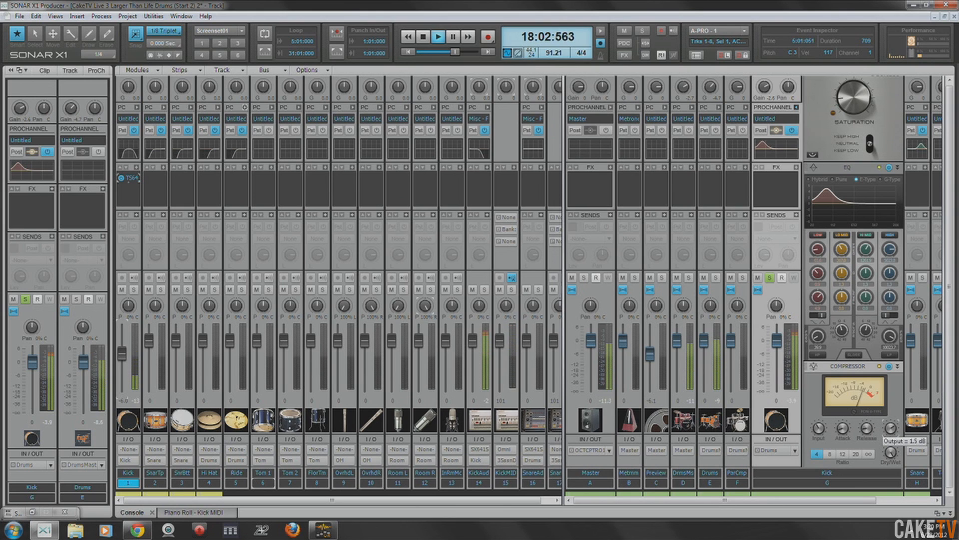
key(space)
key(space)
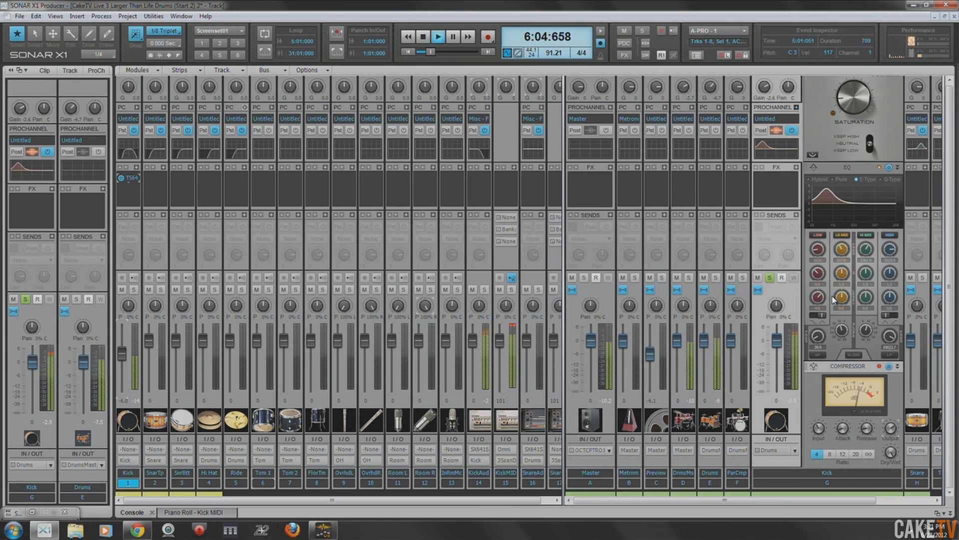
key(space)
- Clear the Kick bus solo and lower its volume to -0.8 against the full mix from 5:01:000, then stop playback
click(770, 277)
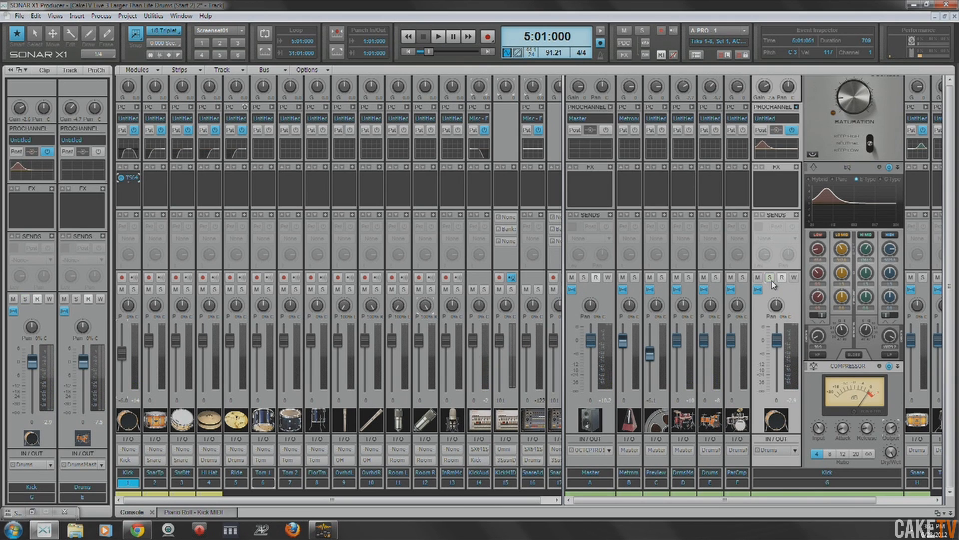
key(space)
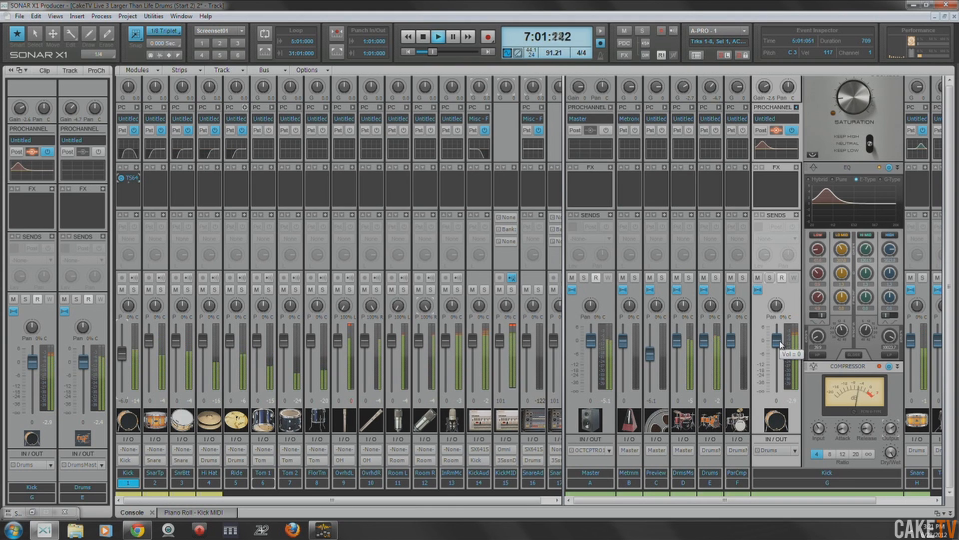
drag(777, 339, 779, 344)
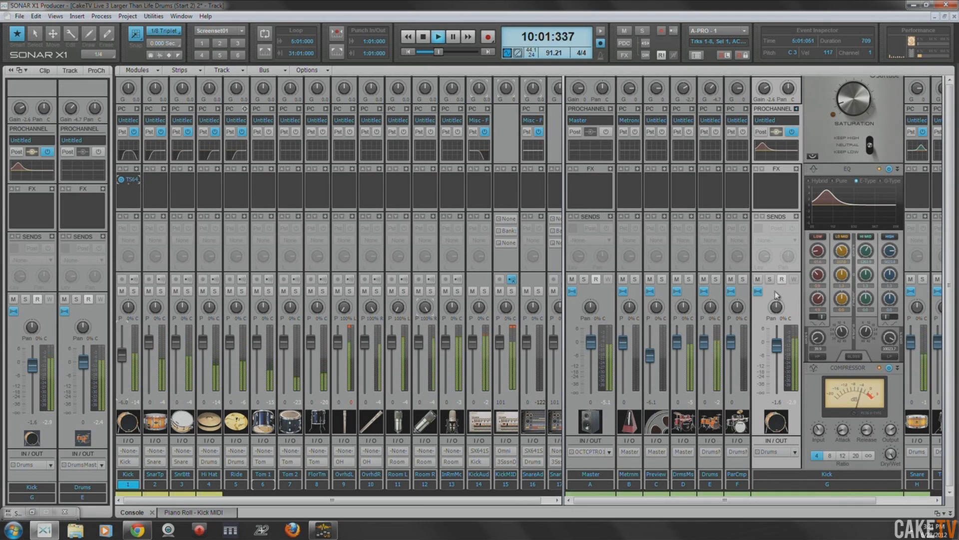
double_click(778, 347)
drag(777, 343, 778, 348)
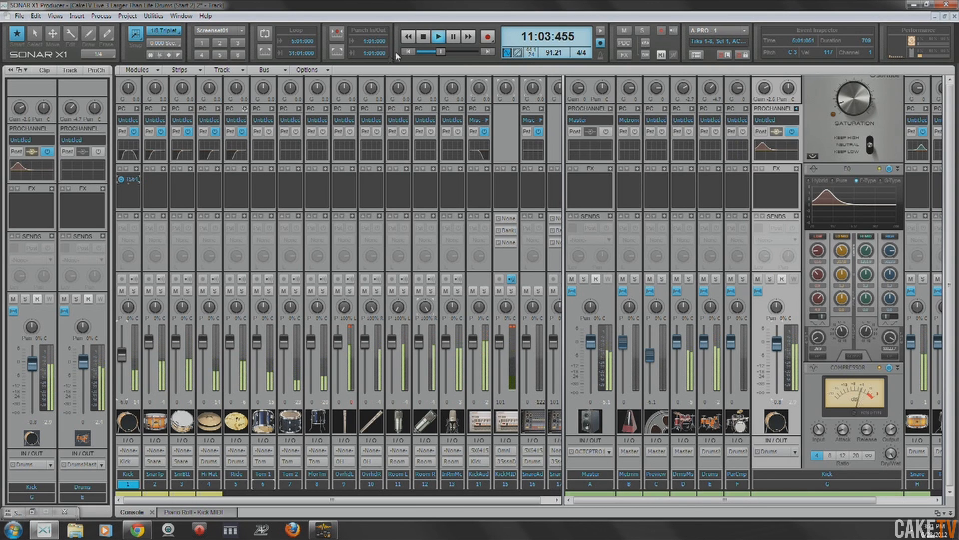
click(424, 37)
- Collapse the Kick bus's ProChannel and save the project
drag(700, 500, 812, 497)
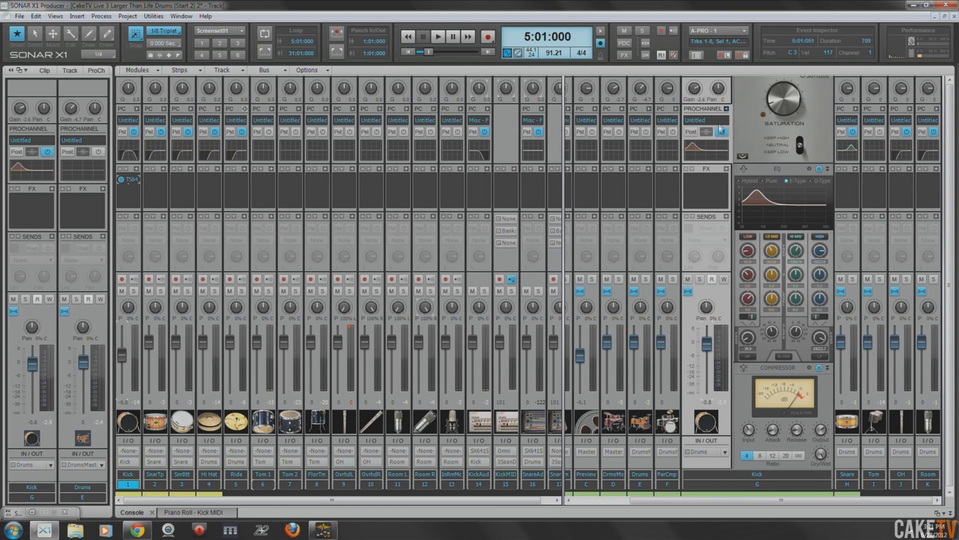
click(726, 111)
key(ctrl+s)
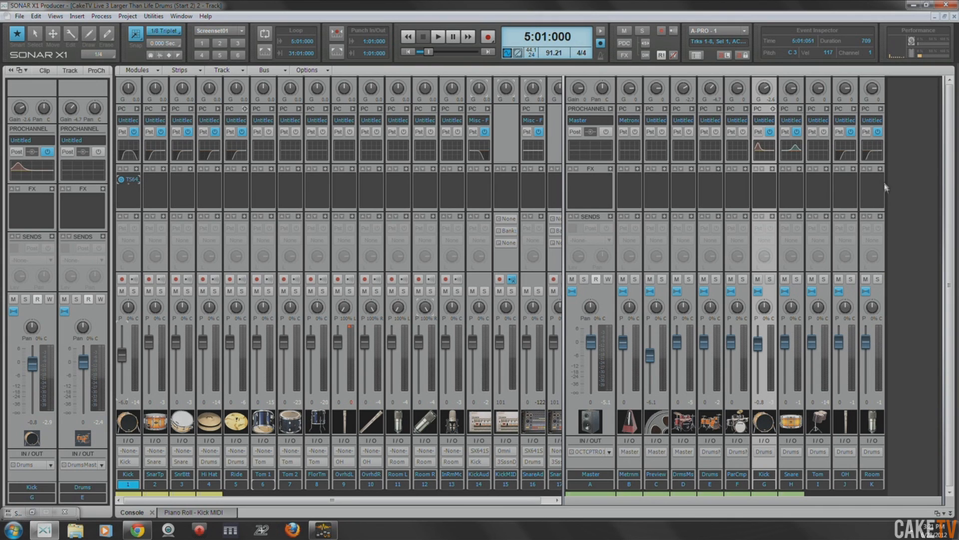
- Expand the Room bus's ProChannel and move its compressor ahead of the EQ
click(882, 109)
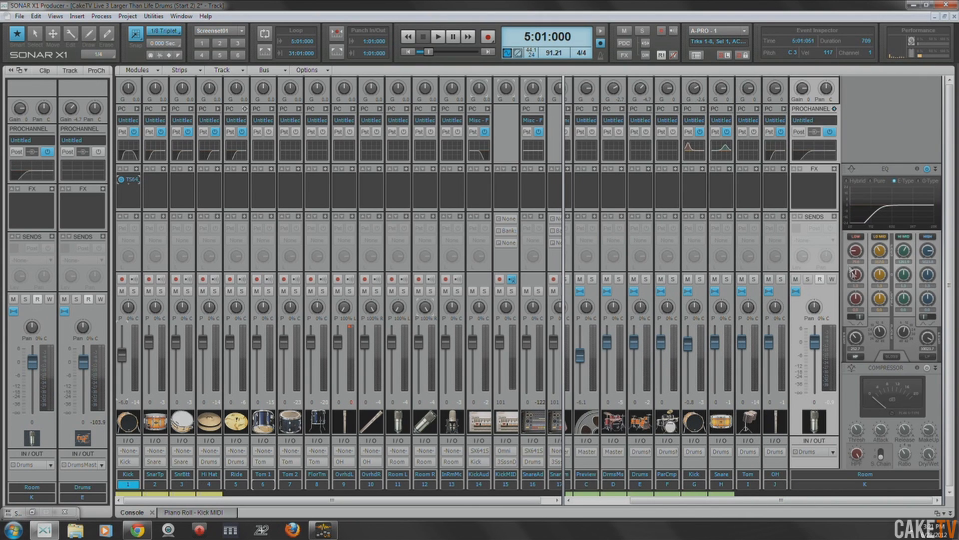
drag(885, 370, 888, 173)
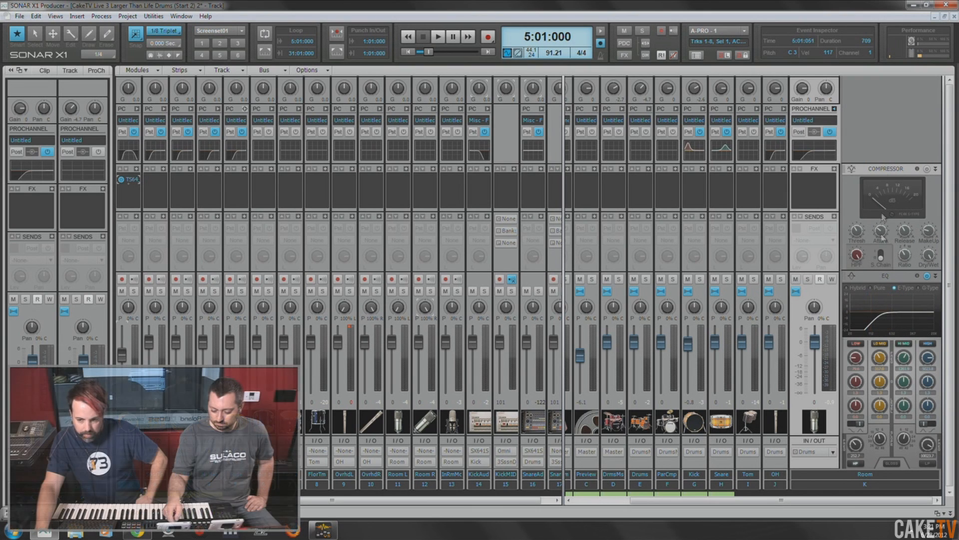
- Move the Room bus's compressor after the EQ and replace it with the PC76 U-Type Compressor
drag(884, 169, 885, 370)
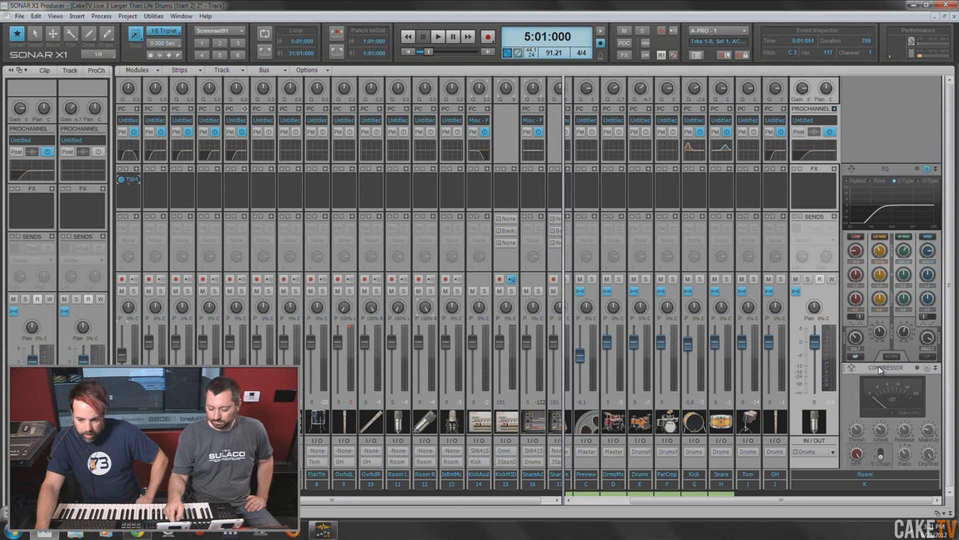
right_click(832, 370)
mouse_move(881, 390)
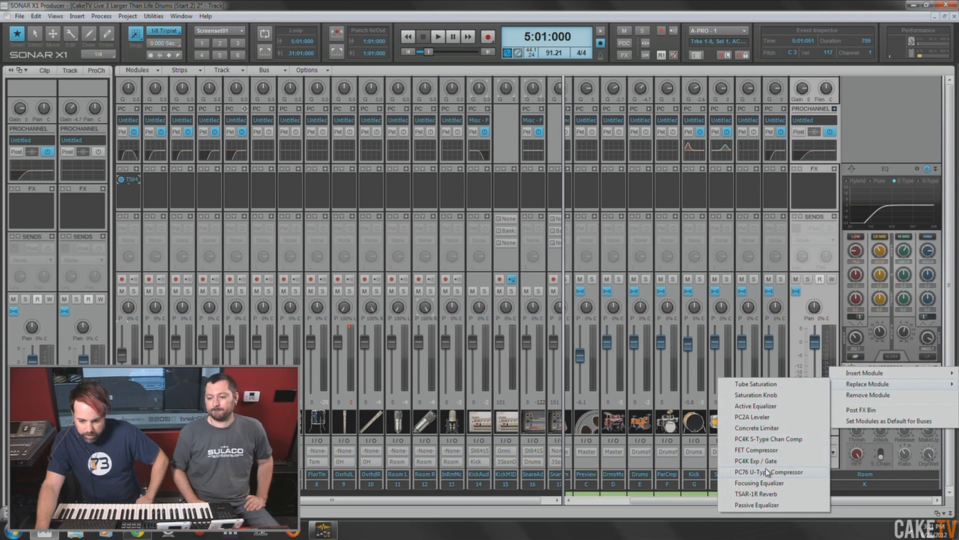
click(781, 474)
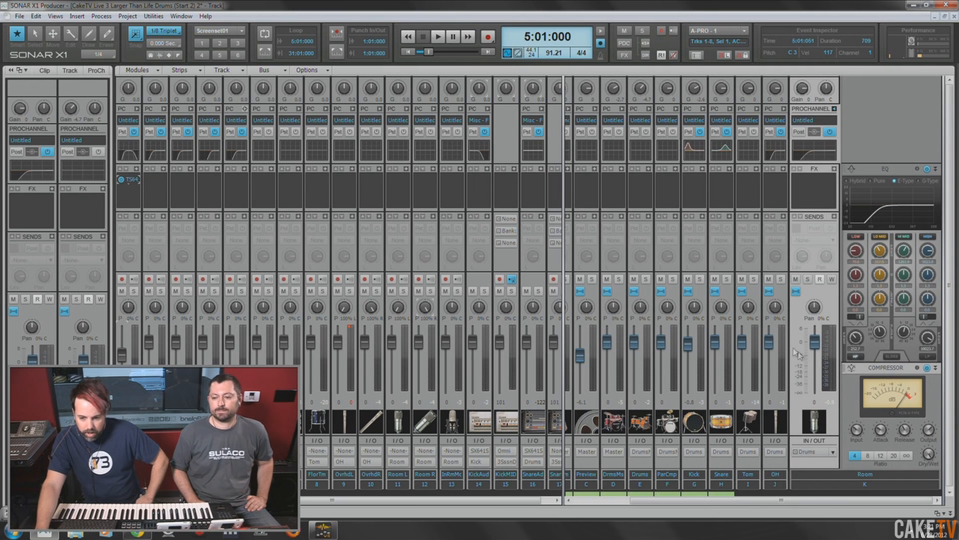
- Set the Room bus compressor's ratio to infinity and play the bus soloed from 5:01:000
click(907, 455)
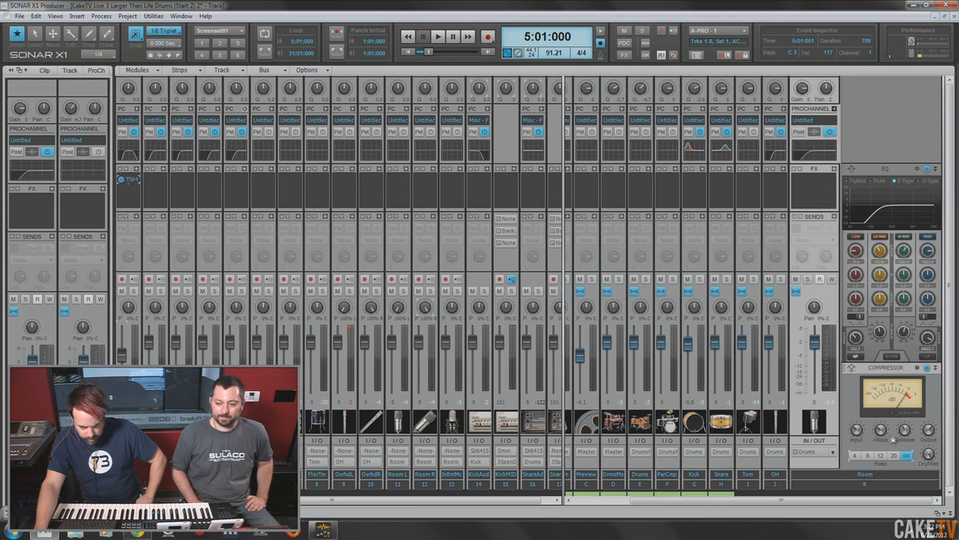
key(space)
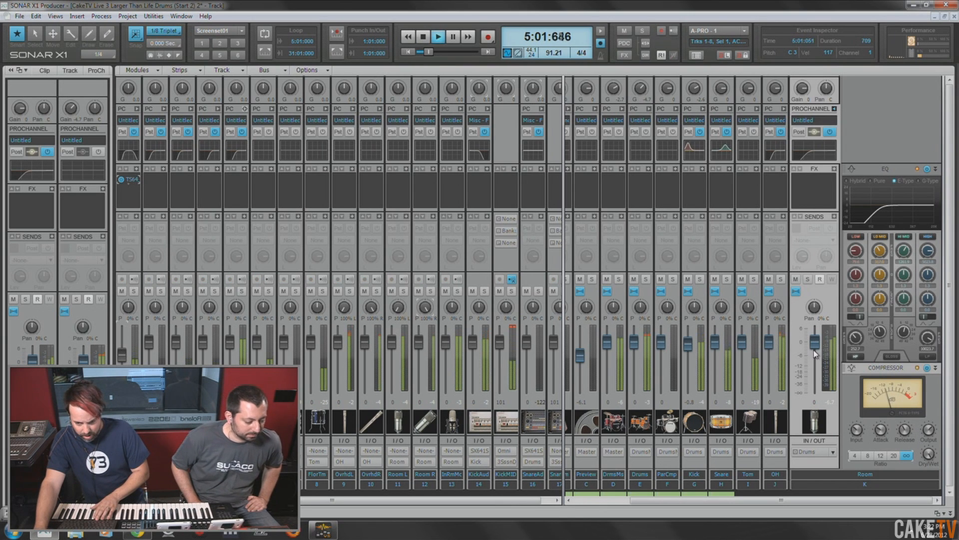
click(808, 279)
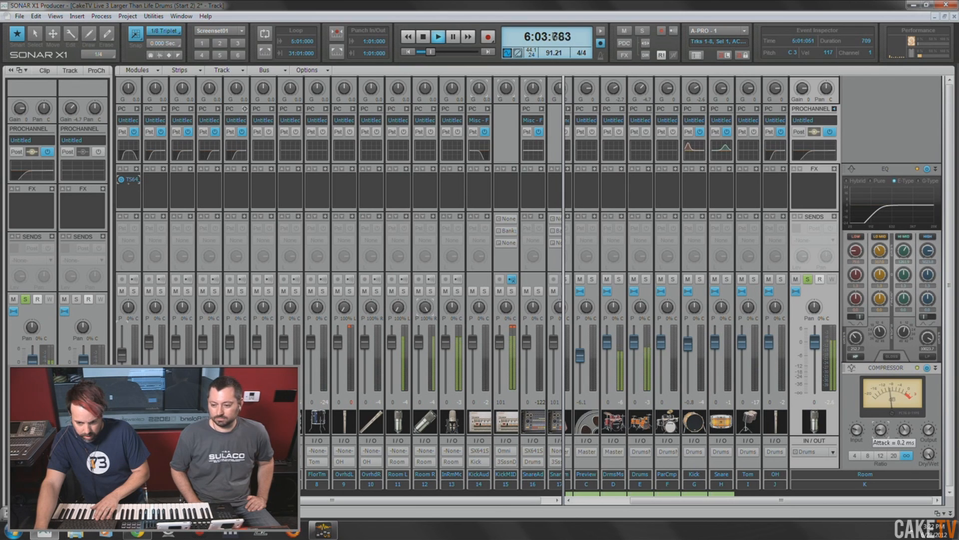
- Adjust the Room bus compressor's input and release by ear, and set its output to 4.5 dB
drag(906, 431, 907, 424)
click(928, 431)
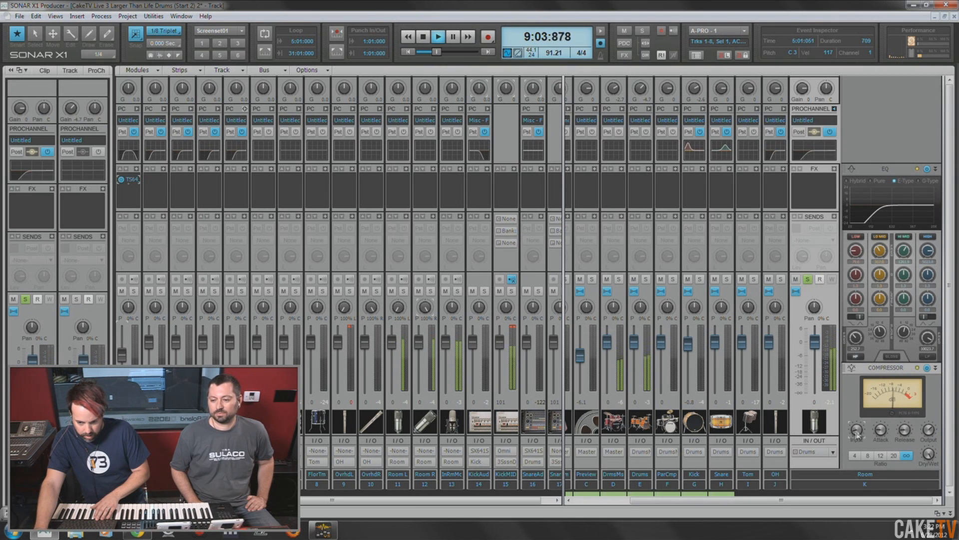
drag(905, 432, 906, 456)
click(929, 431)
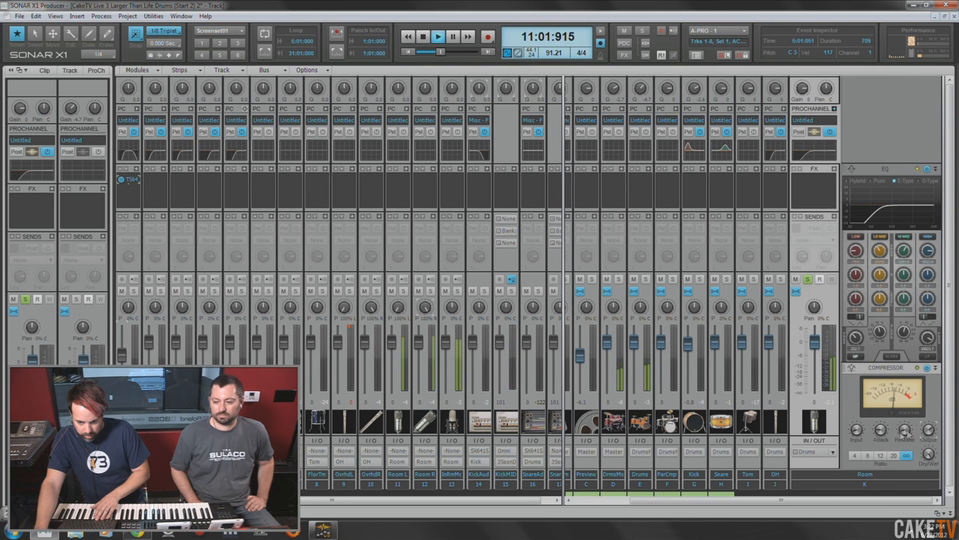
mouse_move(929, 431)
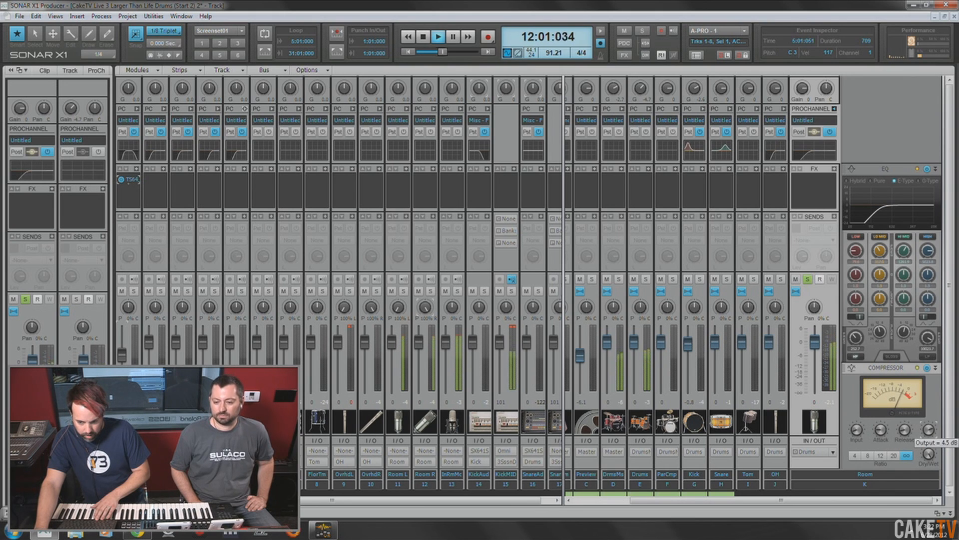
mouse_move(901, 438)
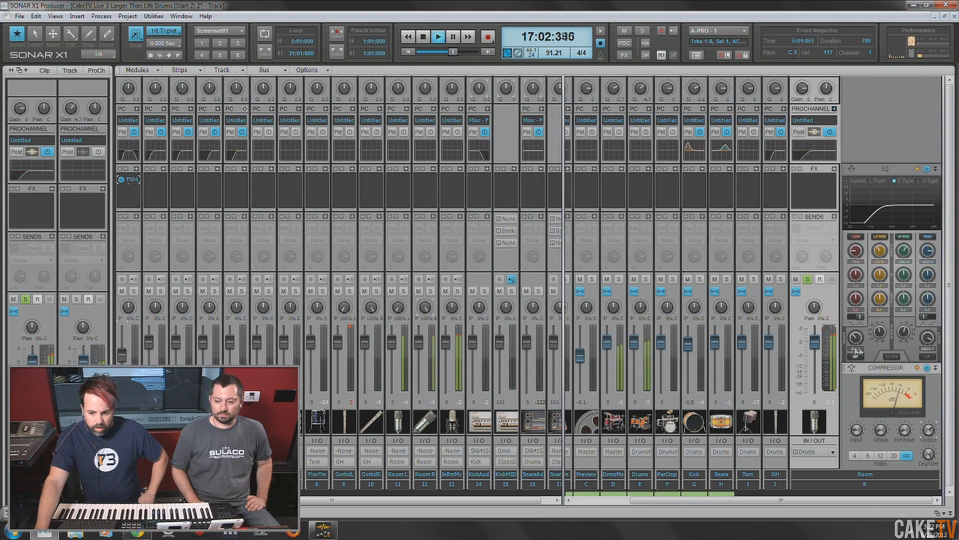
- Compare the soloed Room bus with its ProChannel and its compressor each bypassed and re-enabled, then stop playback
click(831, 133)
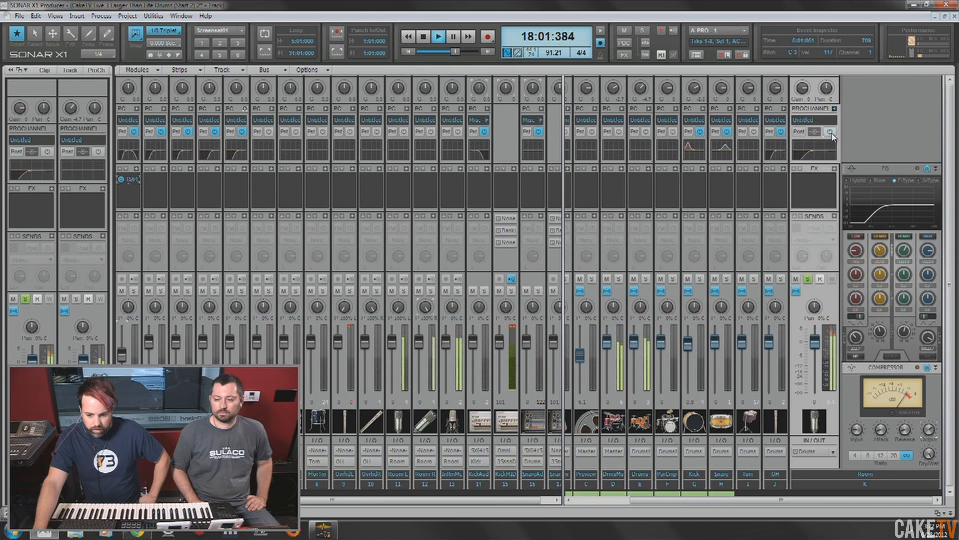
click(831, 132)
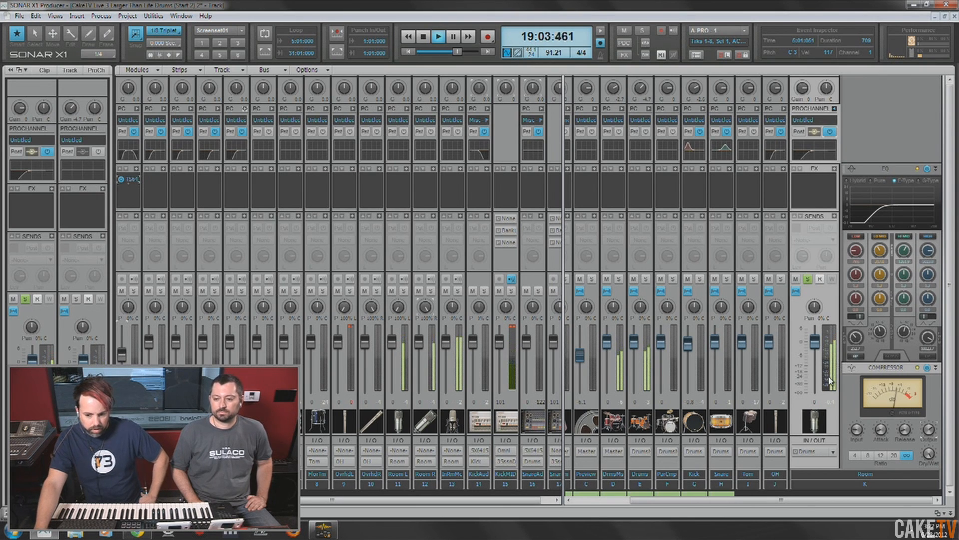
click(928, 368)
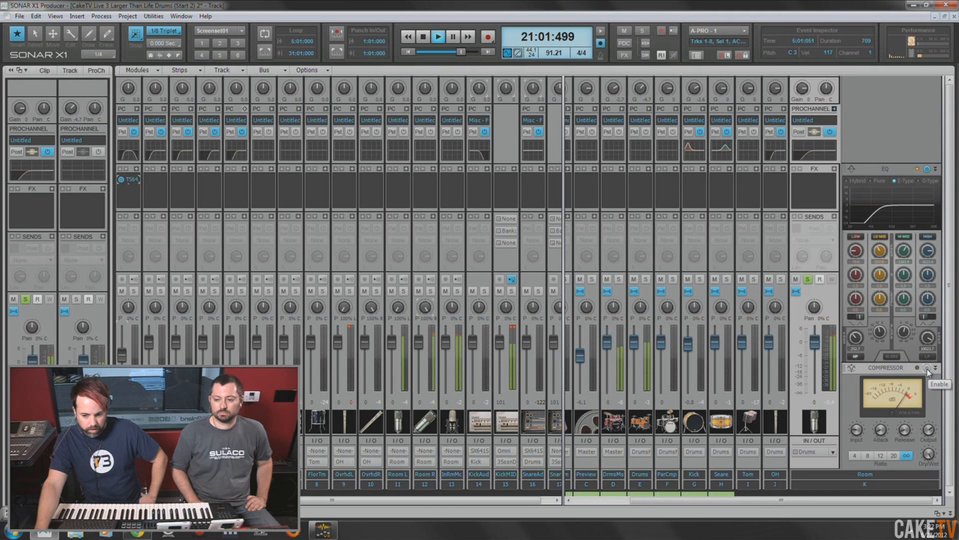
click(928, 368)
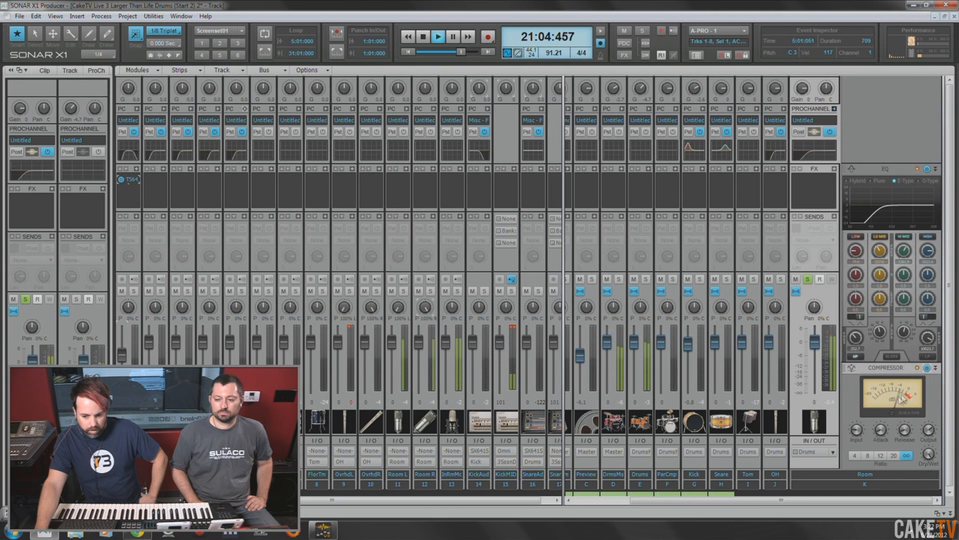
key(space)
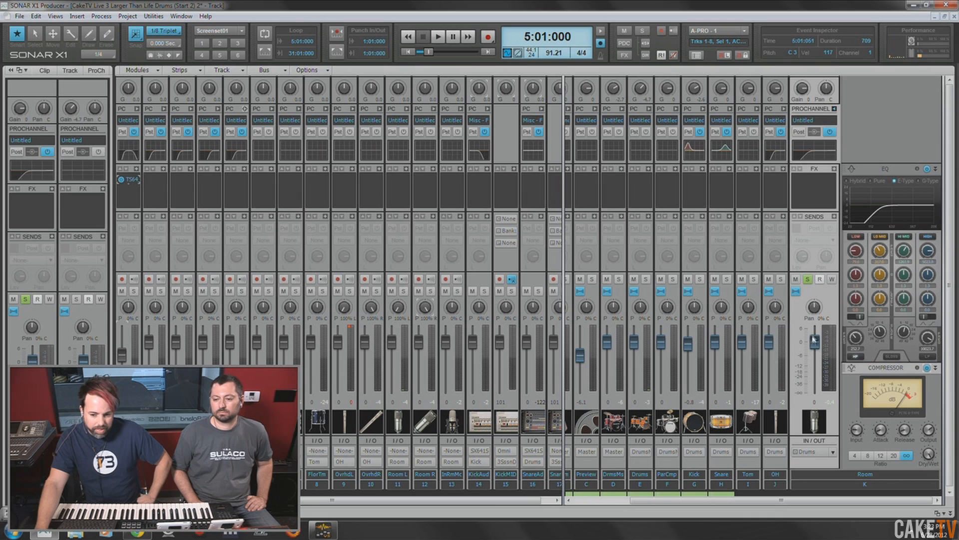
- Lower the Room bus's volume to -9.8 while checking it soloed from 5:01:000, then stop playback
drag(815, 342, 815, 373)
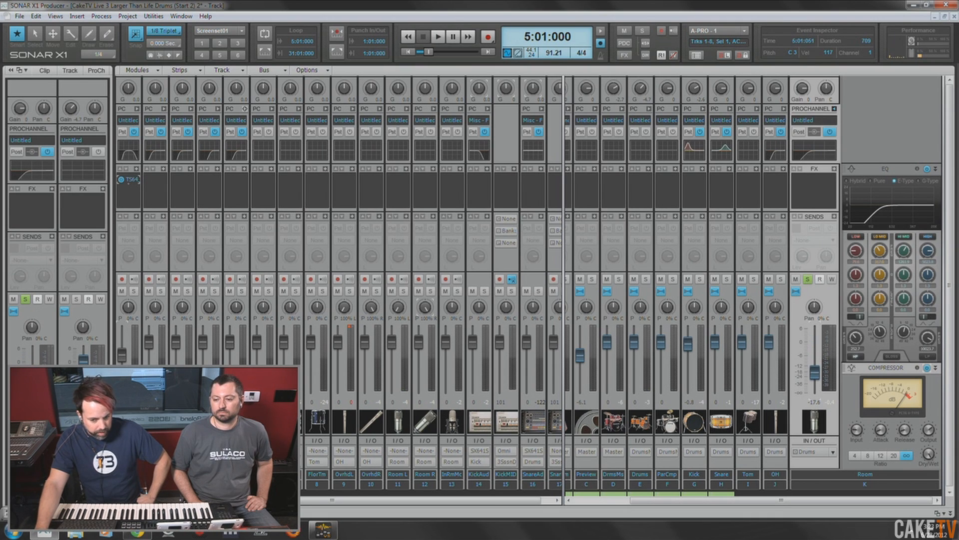
key(space)
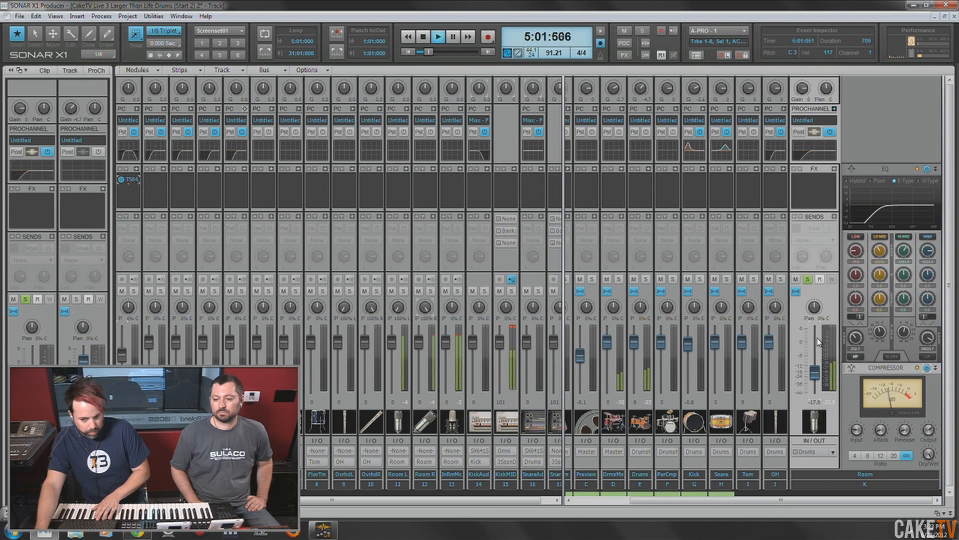
drag(815, 374, 815, 365)
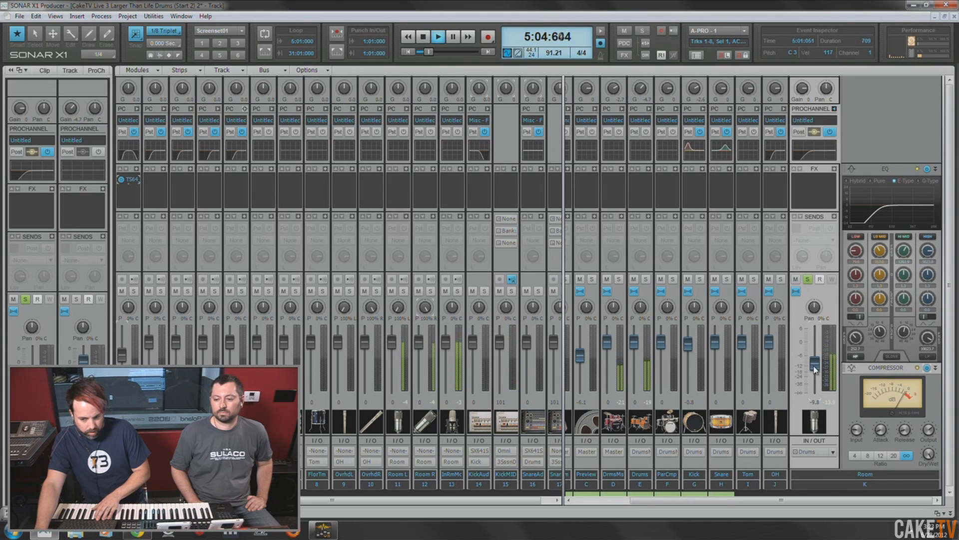
key(space)
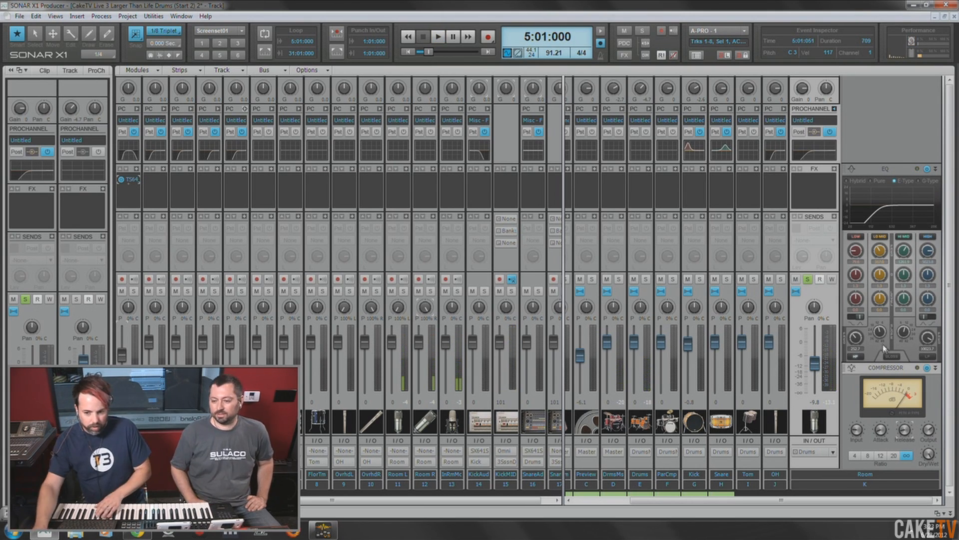
- Clear the Room bus solo and raise its volume to -6.9 against the full mix from 5:01:000
click(808, 279)
key(space)
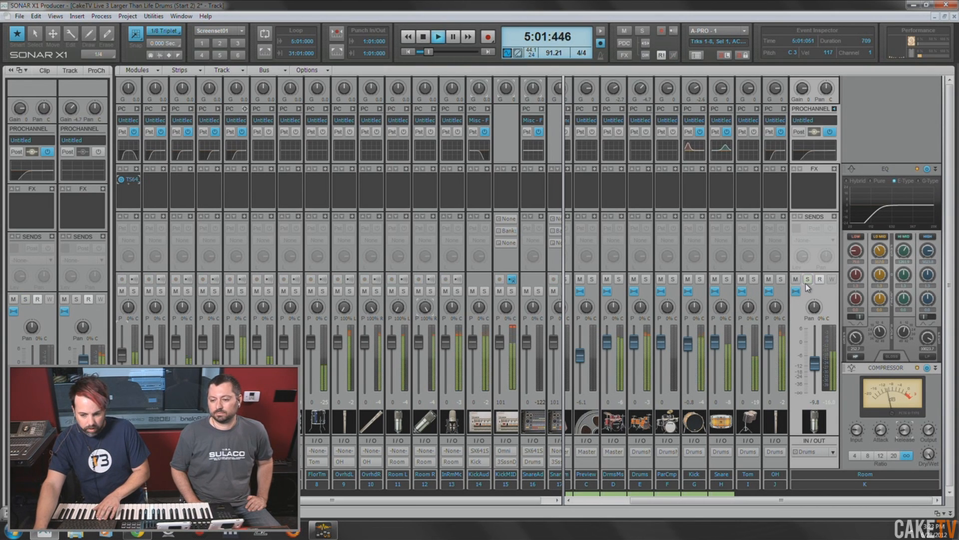
drag(820, 369, 819, 361)
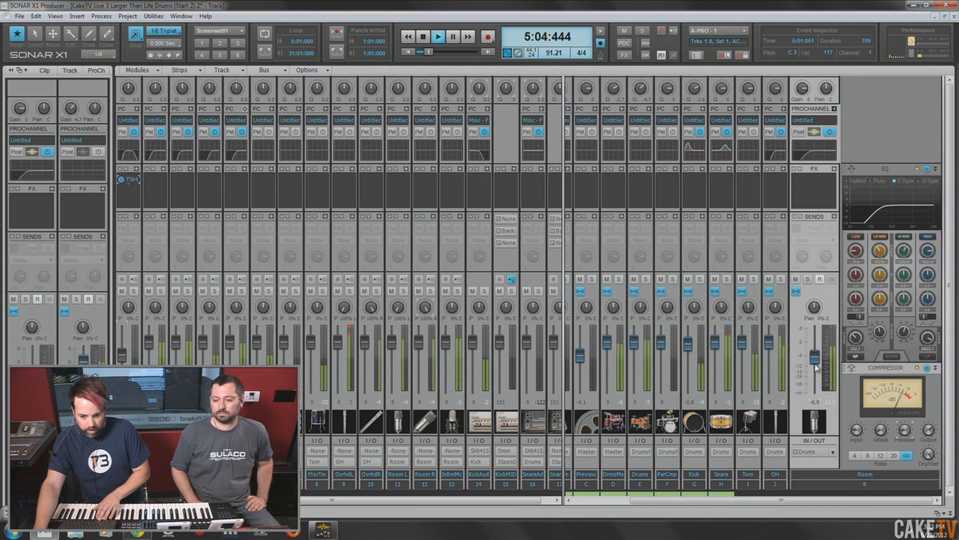
- Lower the Kick bus to -3.1 and raise the Room bus to -5.7, rechecking the full mix from 5:01:000
drag(688, 344, 690, 348)
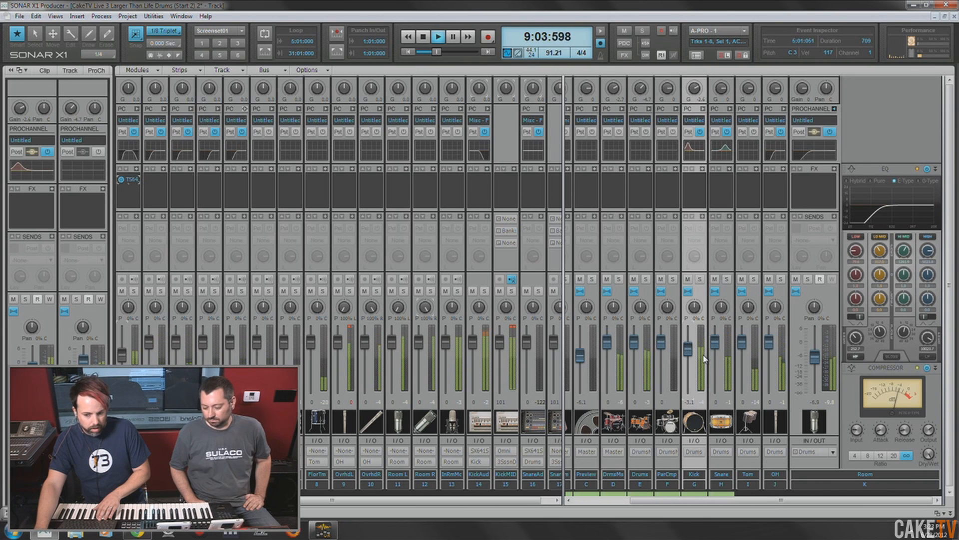
drag(814, 360, 813, 358)
key(space)
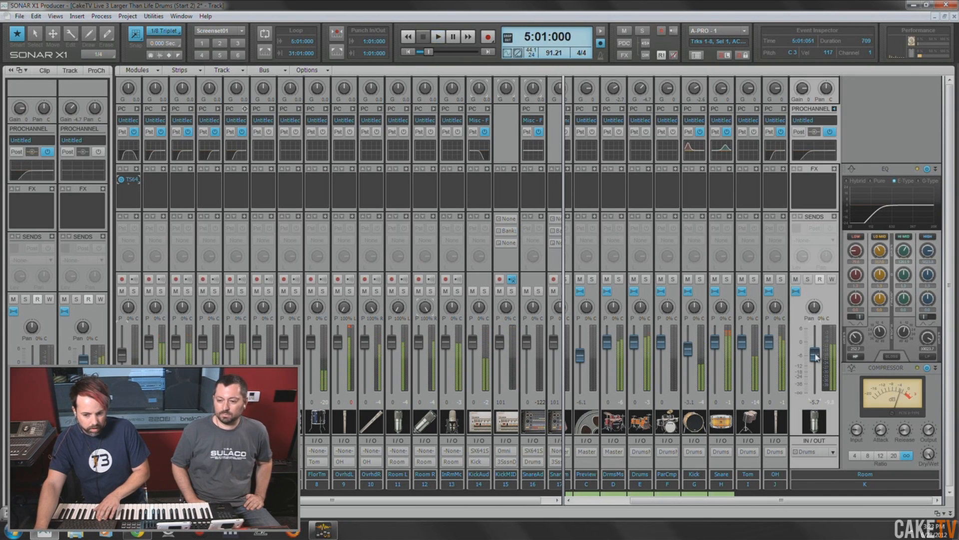
key(space)
key(space)
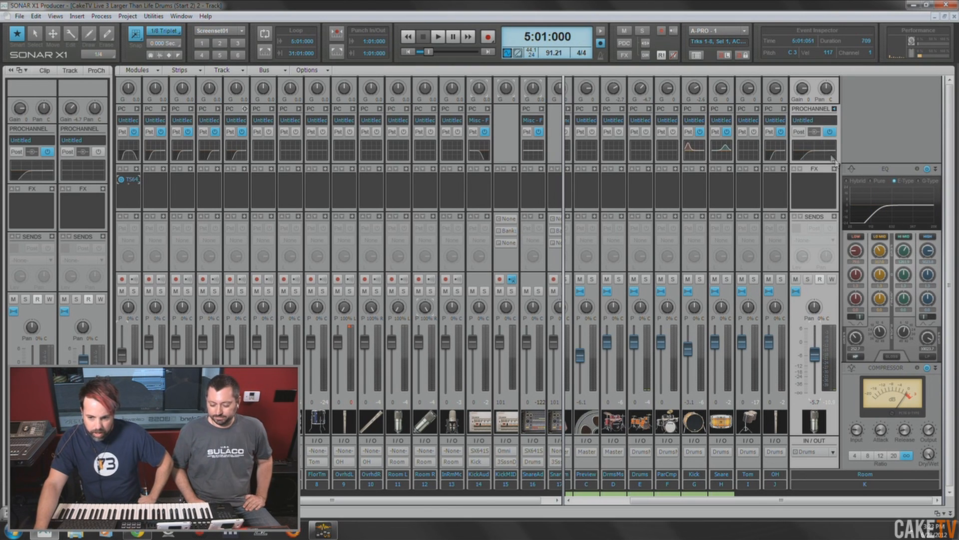
- Expand the OH bus's ProChannel and move its compressor ahead of the EQ
click(784, 109)
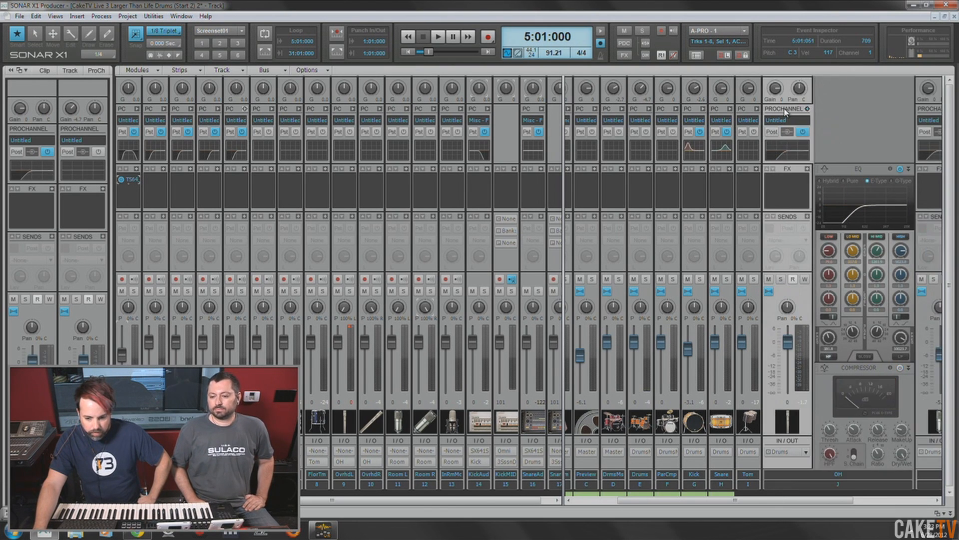
drag(861, 373, 871, 211)
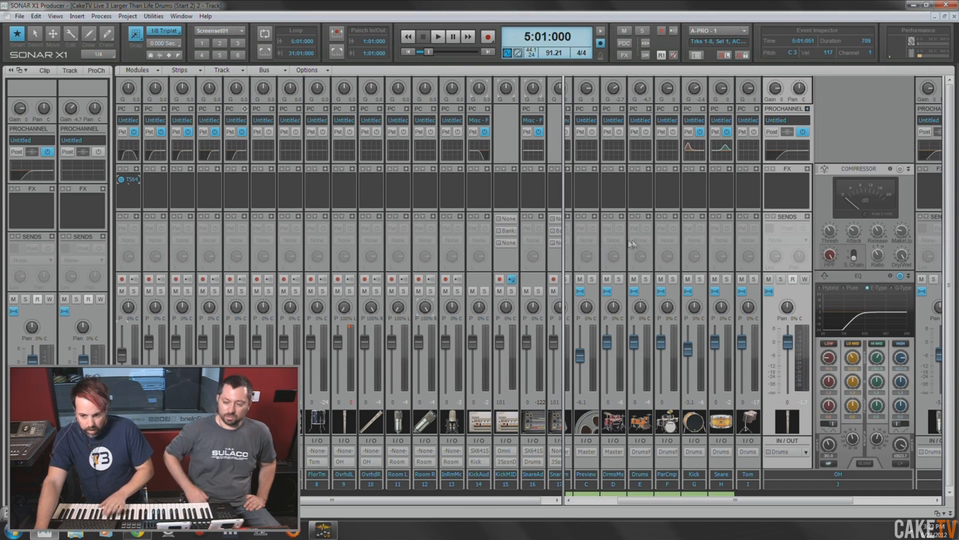
- Return to the Track view and reduce the Kick track's height to match the other tracks
key(alt+1)
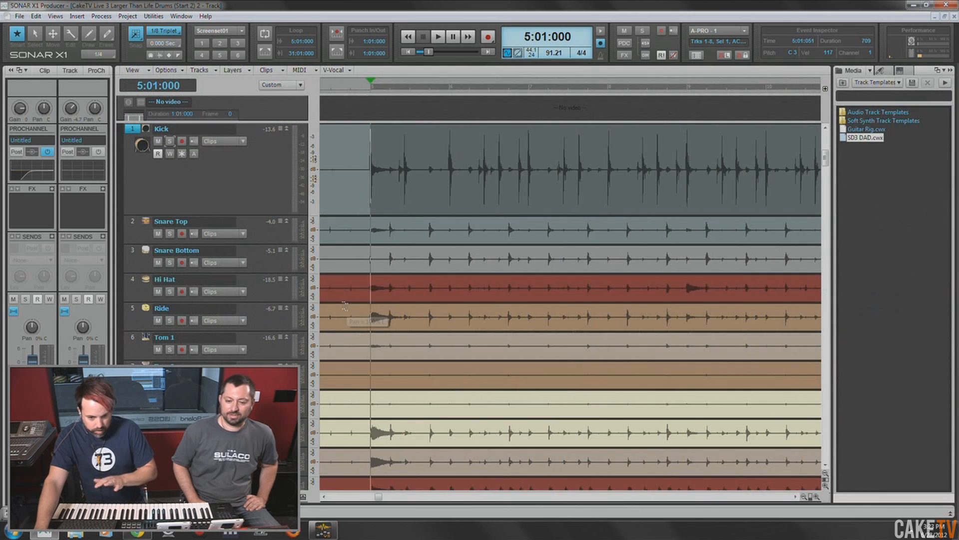
drag(241, 216, 243, 156)
click(262, 175)
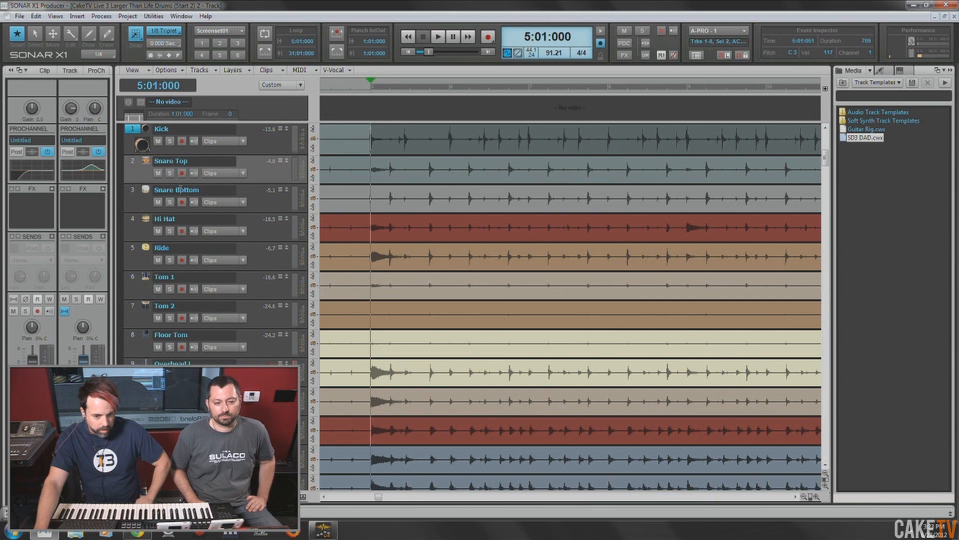
- Collapse the video pane above the tracks and show the Snare Top track's audio transients
click(133, 161)
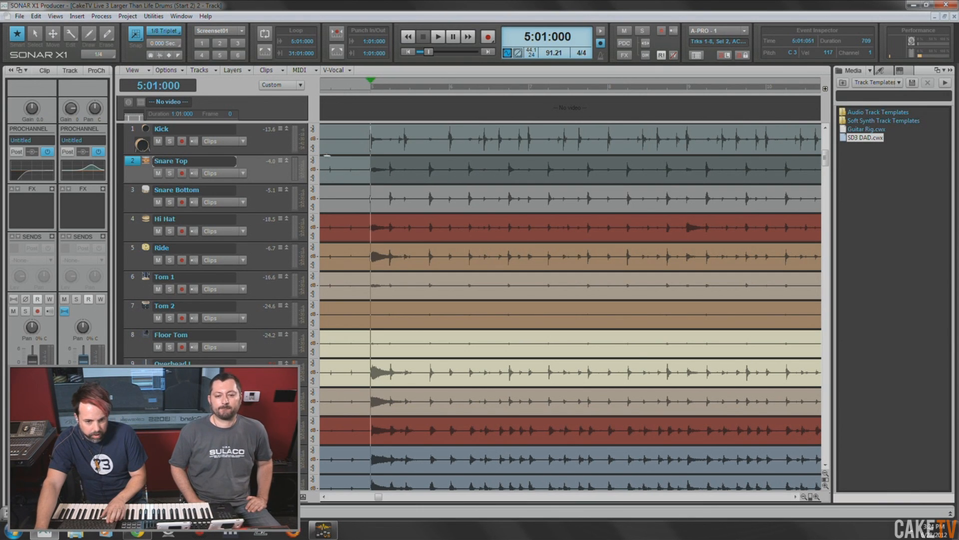
drag(365, 122, 365, 85)
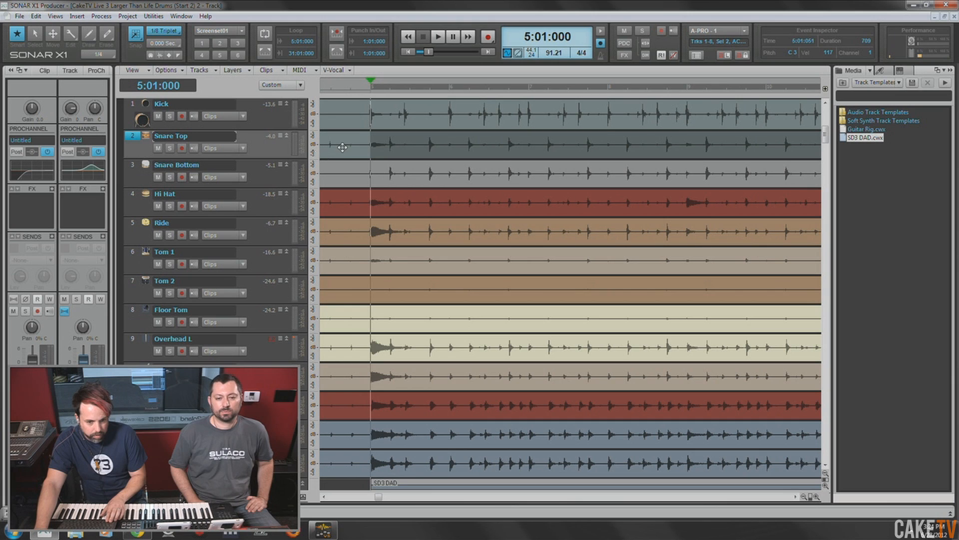
click(241, 148)
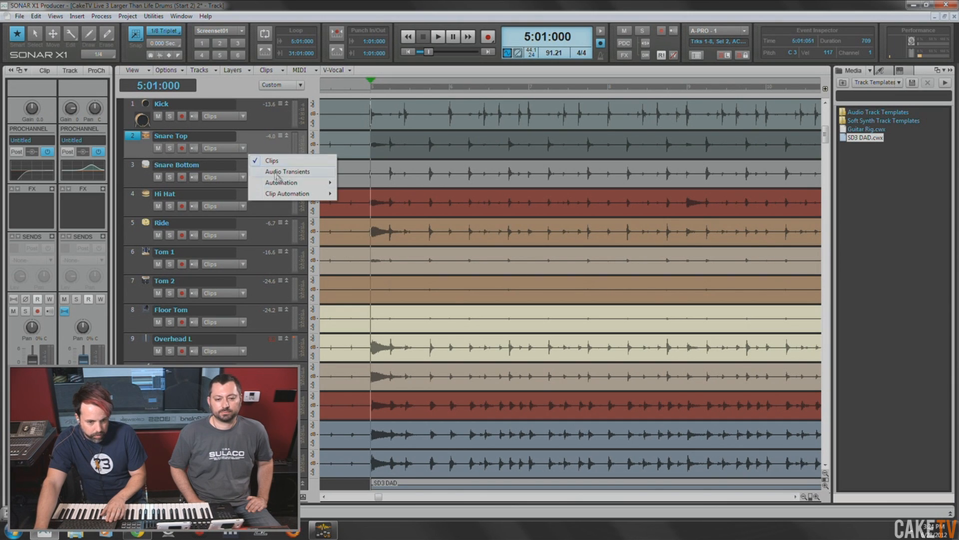
click(301, 175)
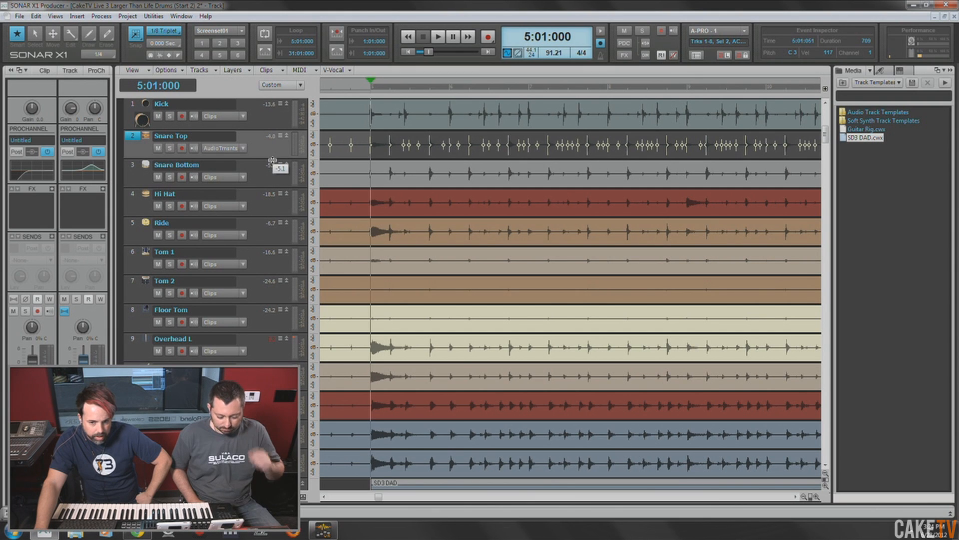
- Enlarge the Snare Top track, open AudioSnap for its clip, and set the threshold to 62% while preserving stretched markers
drag(272, 160, 276, 177)
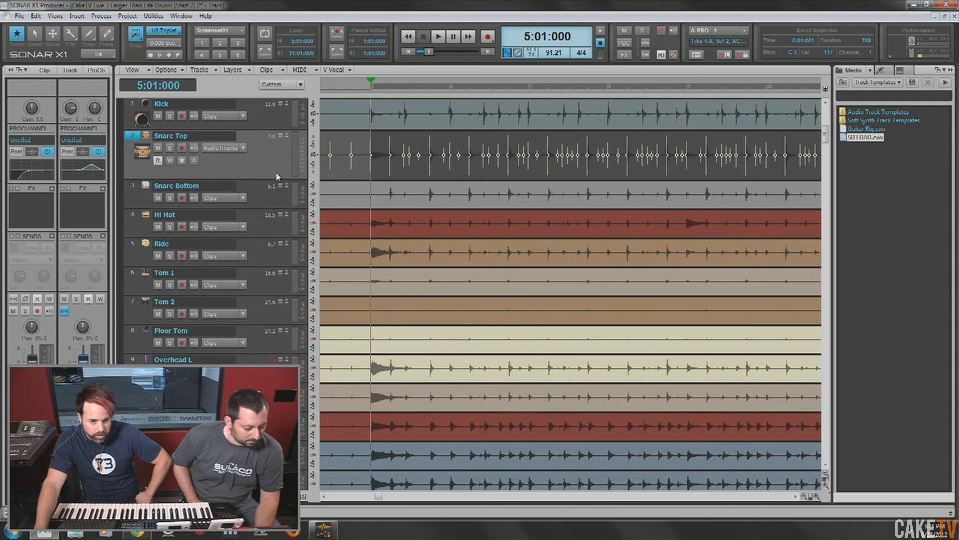
double_click(329, 144)
drag(750, 438, 774, 436)
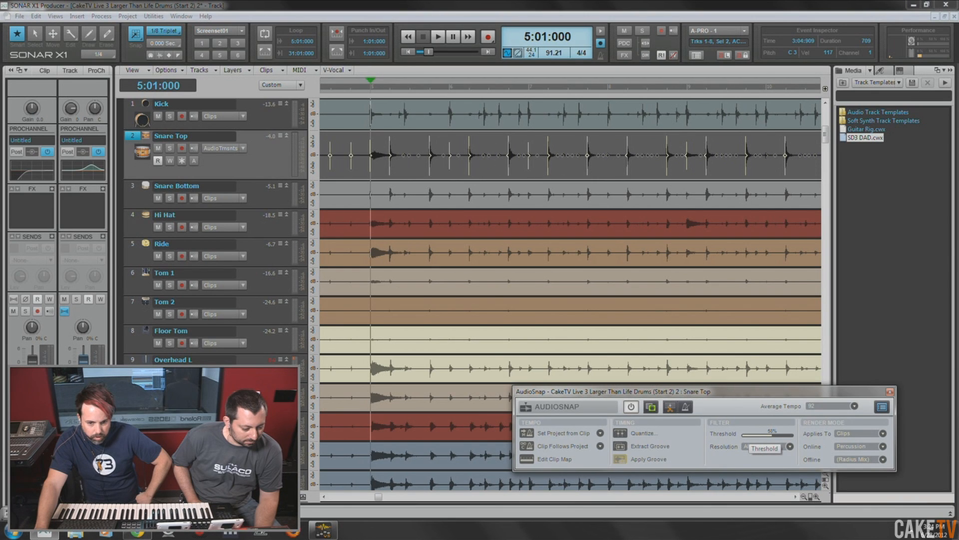
drag(774, 436, 774, 436)
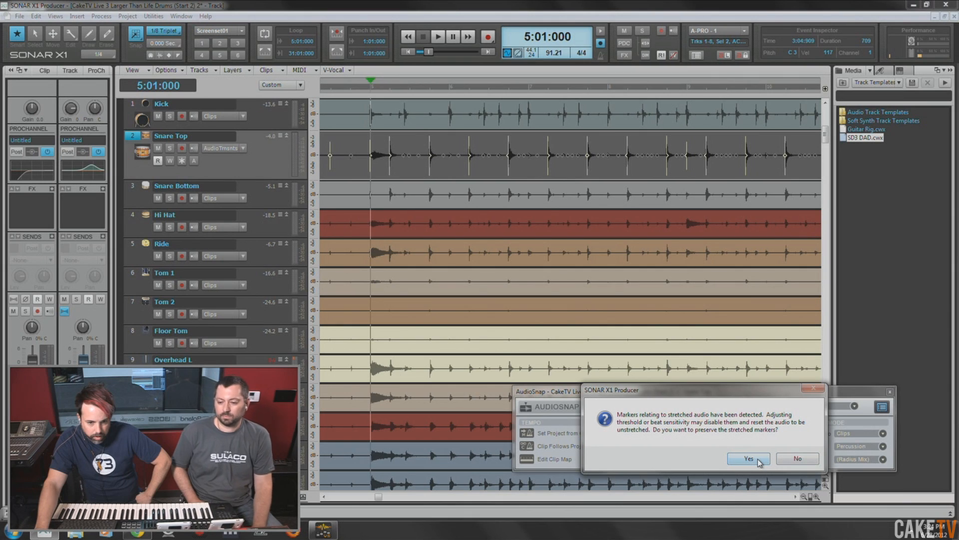
click(748, 459)
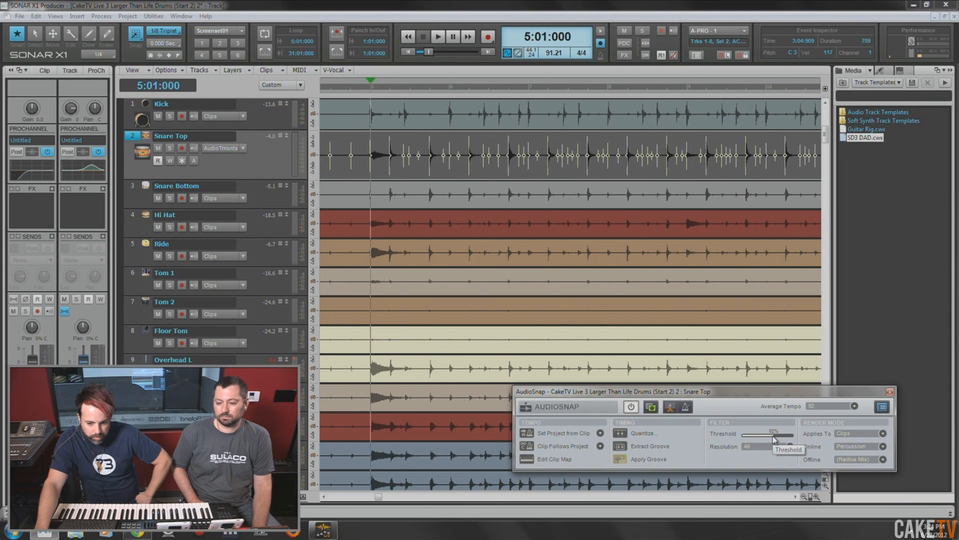
drag(774, 436, 774, 436)
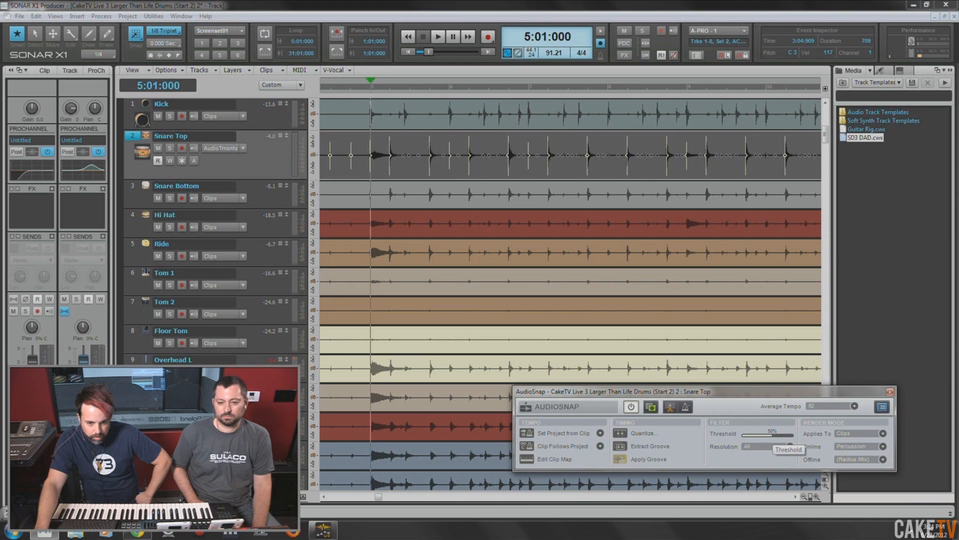
drag(774, 436, 773, 436)
click(792, 459)
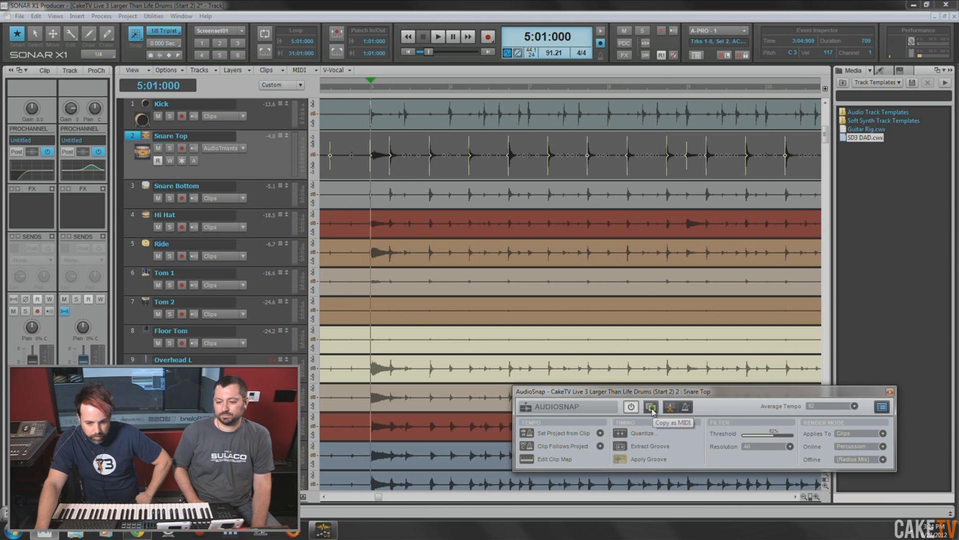
- Try copying the Snare Top transients as MIDI and pasting them onto the Snare MIDI track at 4:01:000
drag(378, 496, 337, 500)
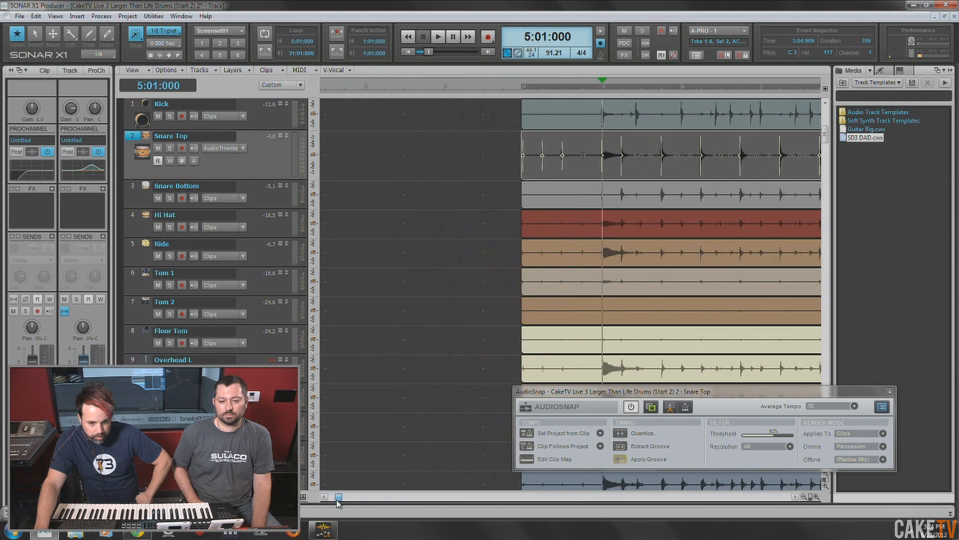
click(489, 88)
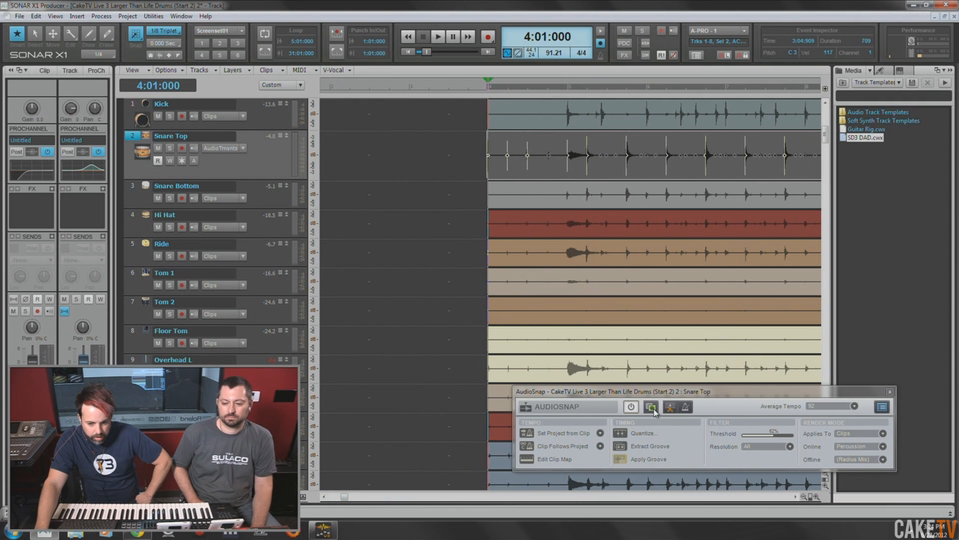
click(651, 407)
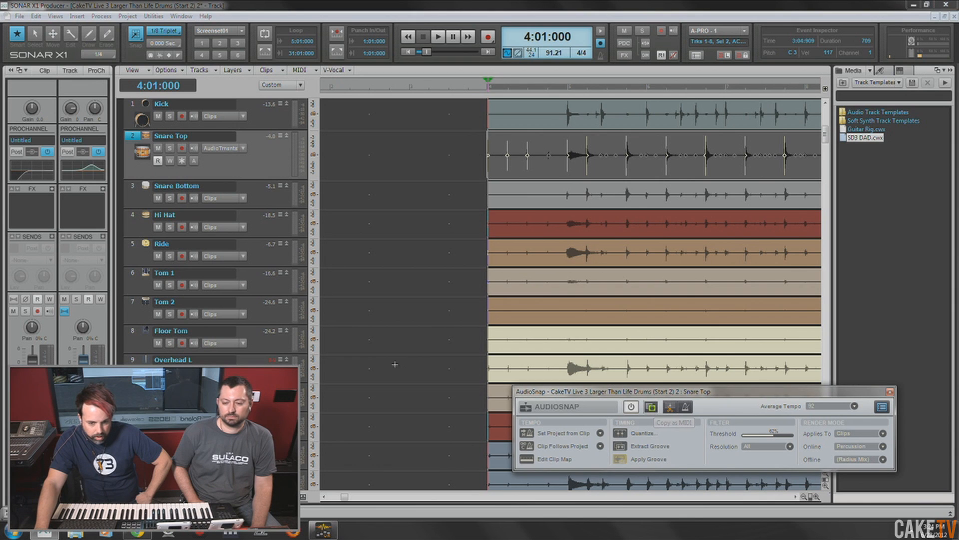
click(434, 375)
scroll(477, 236, down, 5)
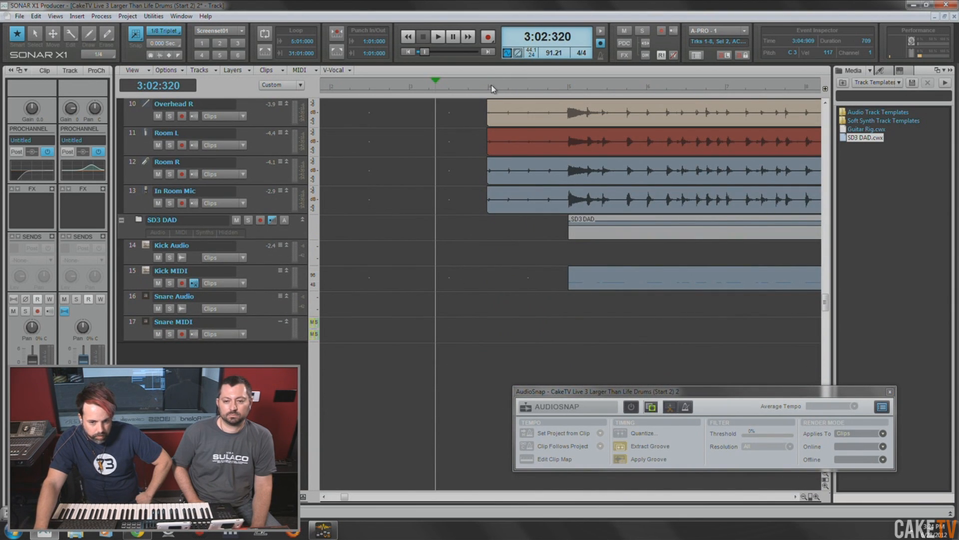
click(492, 89)
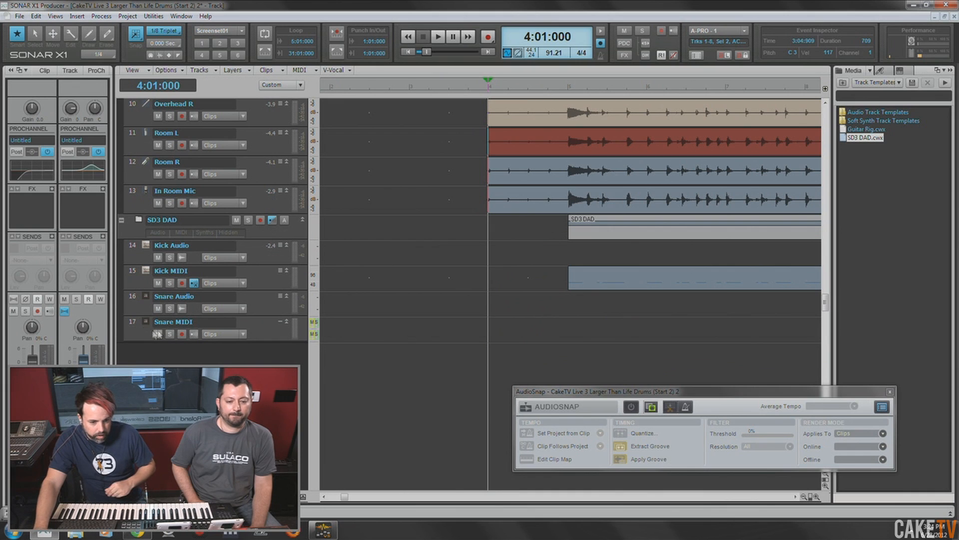
click(133, 325)
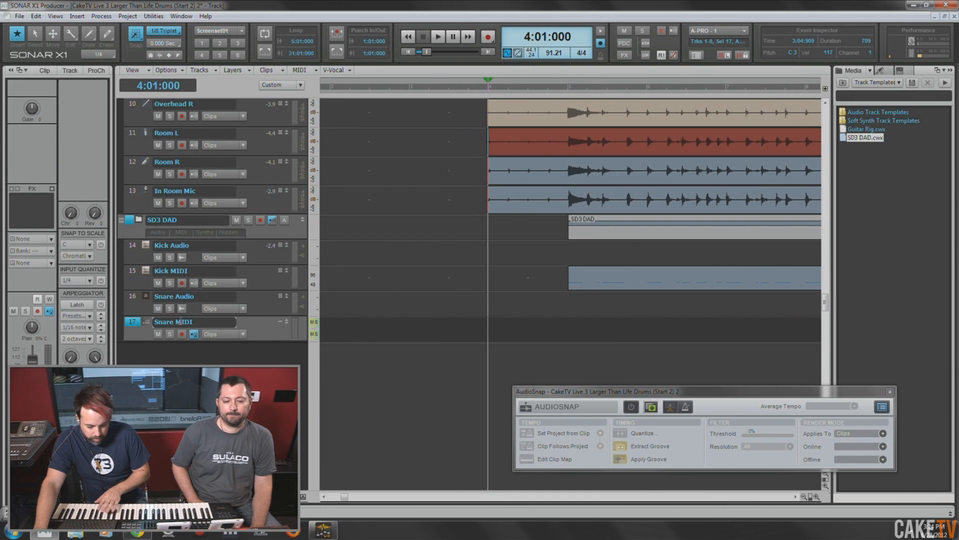
key(ctrl+v)
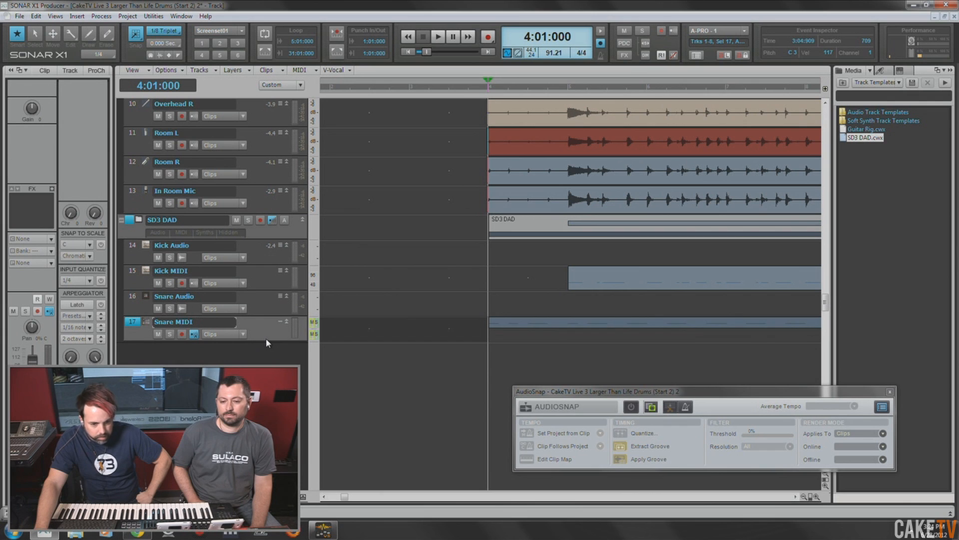
click(355, 326)
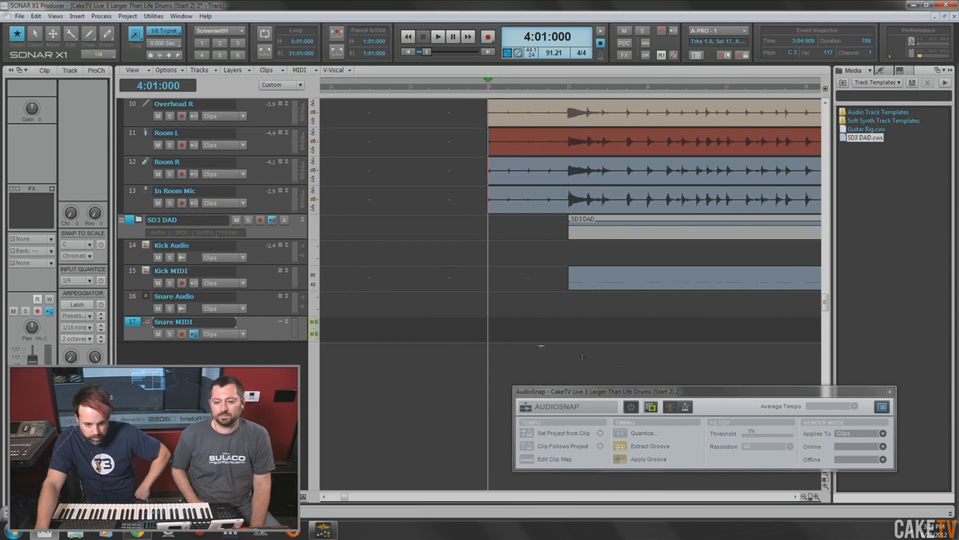
- Reselect the Snare Top clip and set its AudioSnap threshold to 72% without preserving the stretched markers
scroll(425, 340, up, 5)
scroll(424, 341, up, 1)
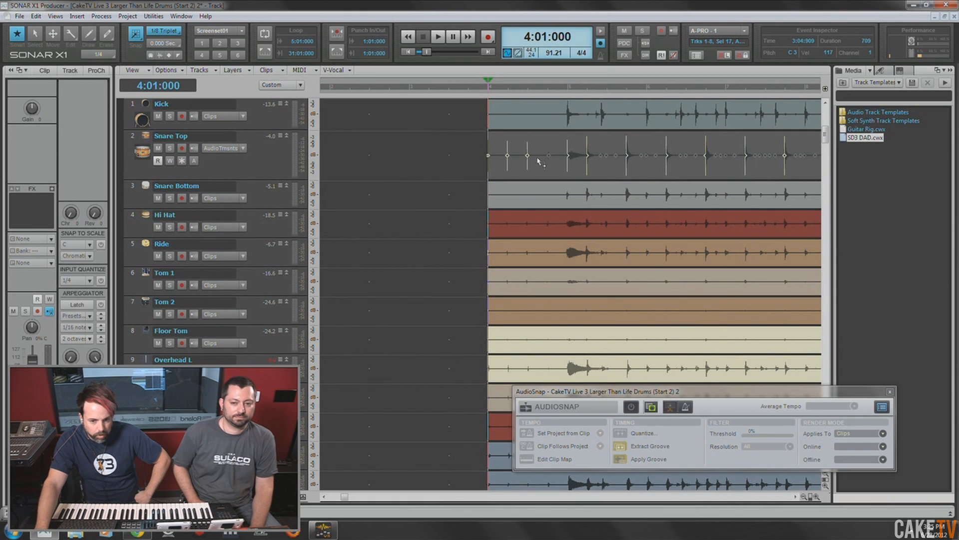
click(284, 165)
click(531, 138)
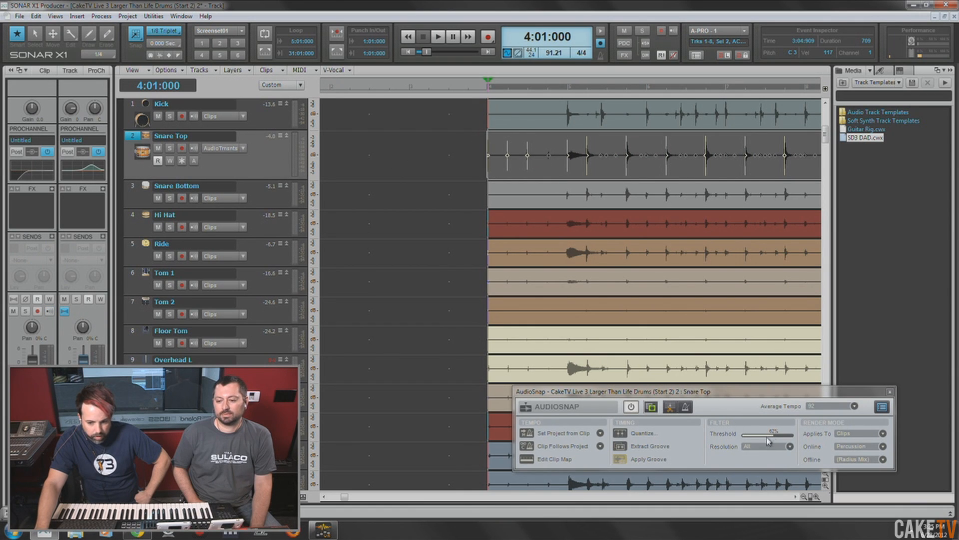
drag(776, 438, 779, 435)
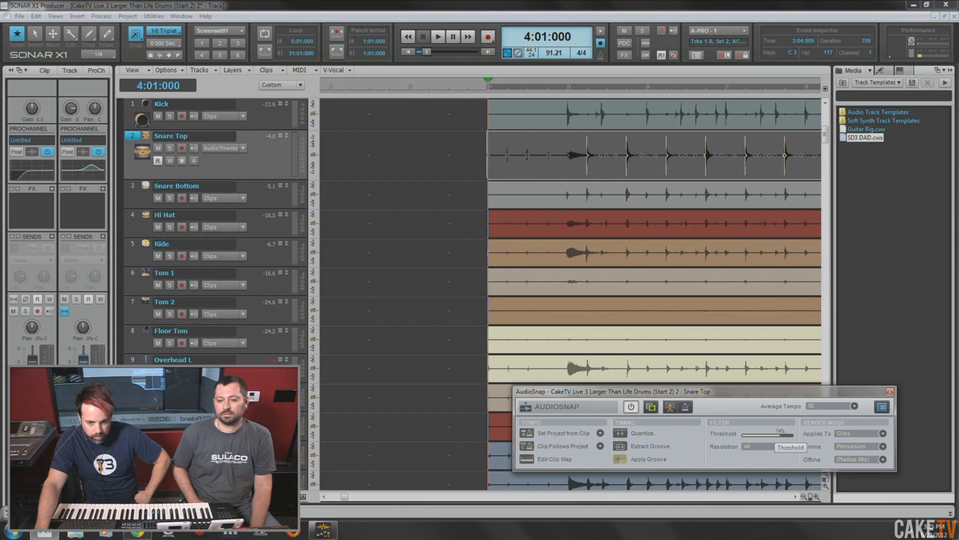
drag(779, 436, 772, 435)
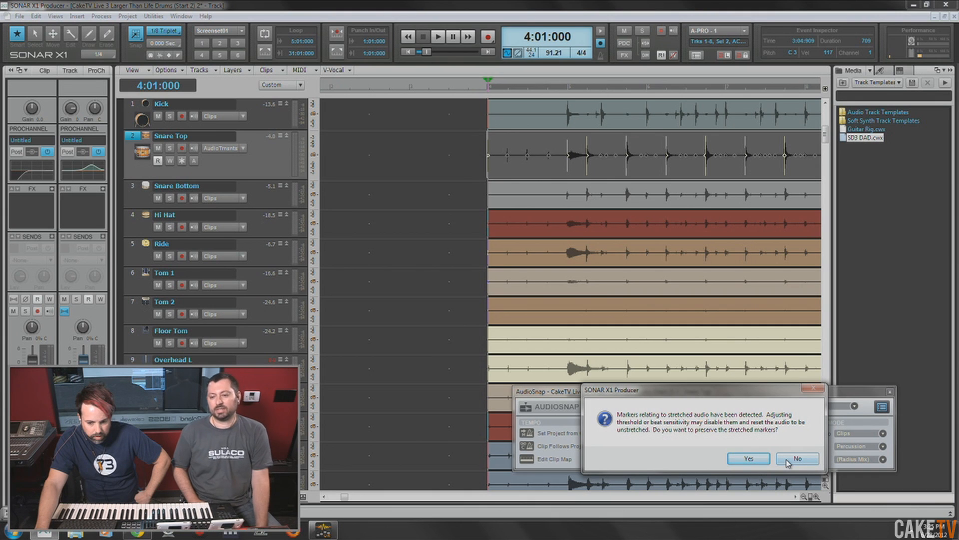
click(790, 460)
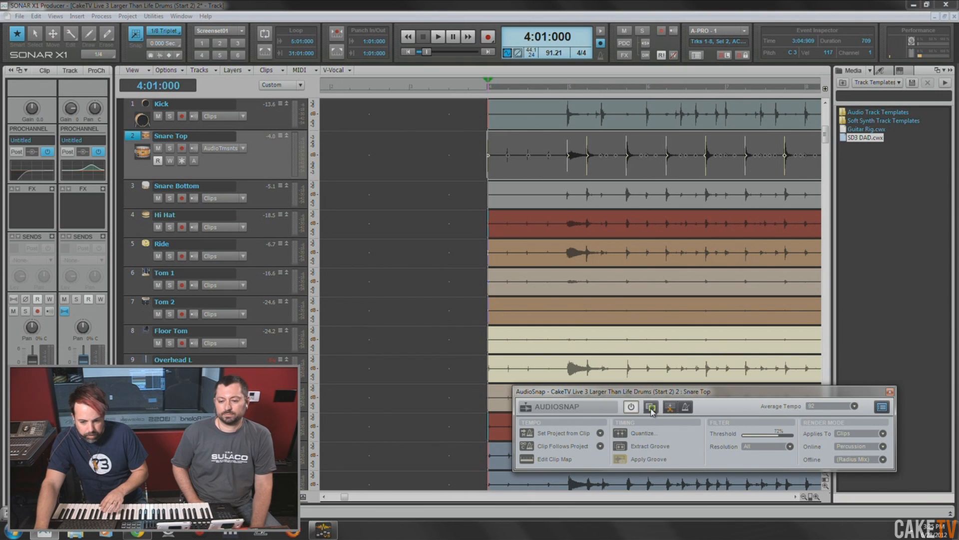
- Copy the filtered Snare Top transients as MIDI and paste them onto the Snare MIDI track at 4:01:000
click(442, 317)
scroll(445, 316, down, 5)
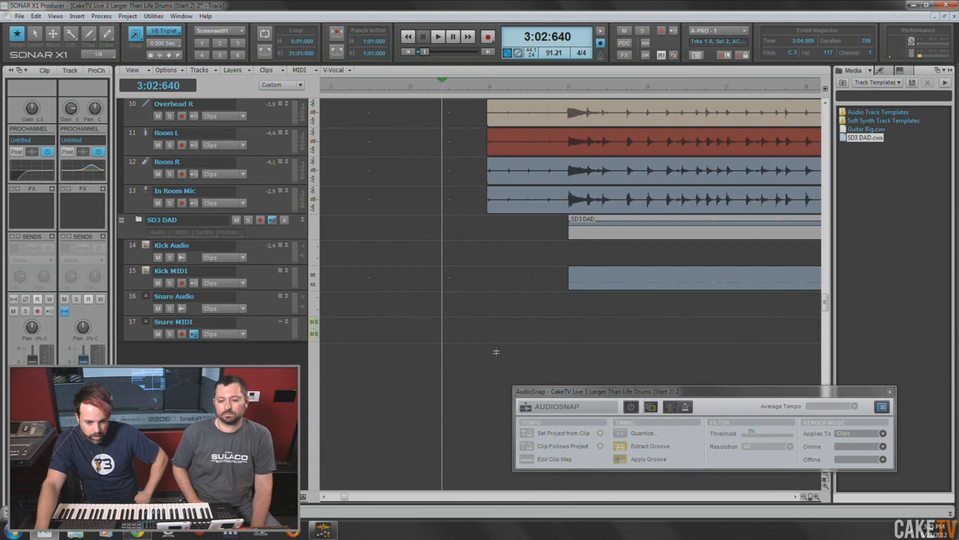
click(495, 324)
click(488, 330)
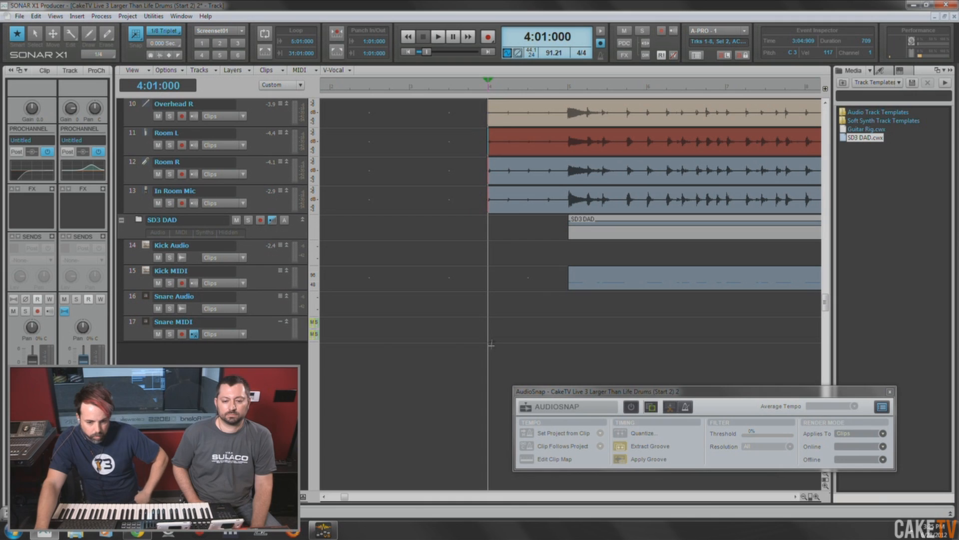
click(132, 326)
key(ctrl+v)
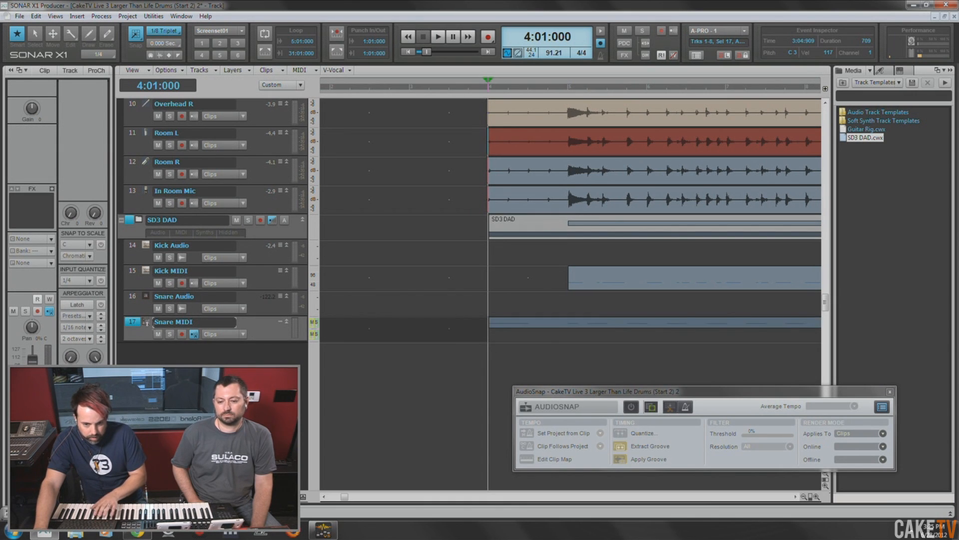
- Open the Snare MIDI clip in the Piano Roll, delete its first note in measure 4, and briefly audition the playback
double_click(493, 325)
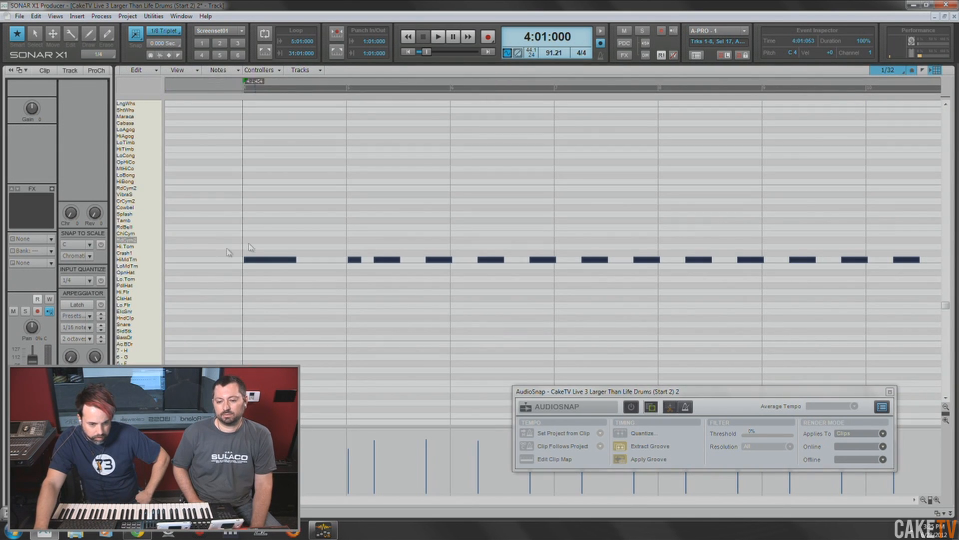
click(268, 275)
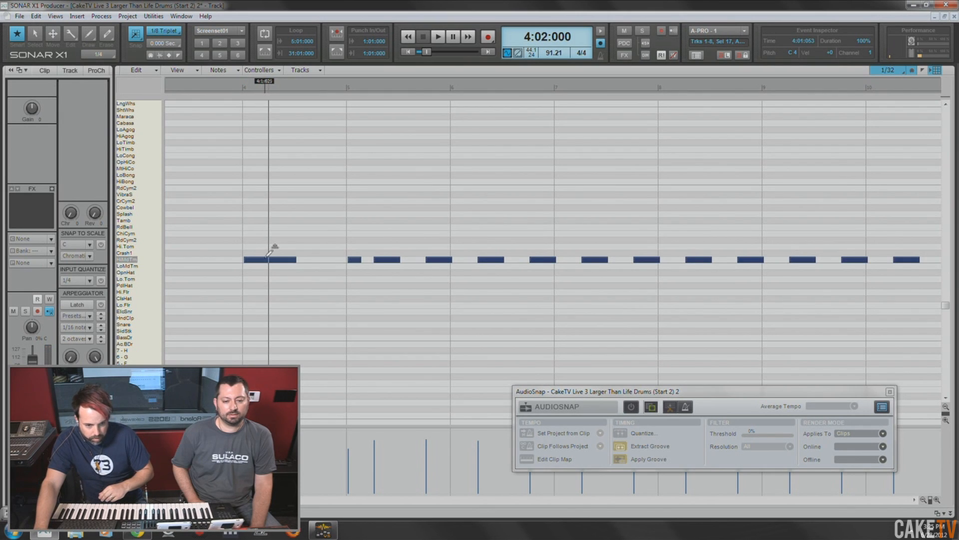
click(263, 259)
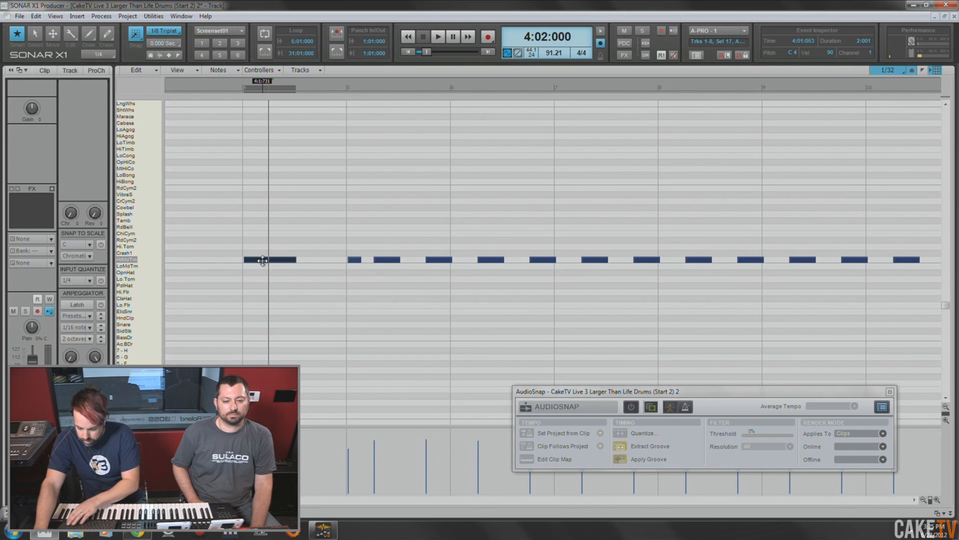
key(Delete)
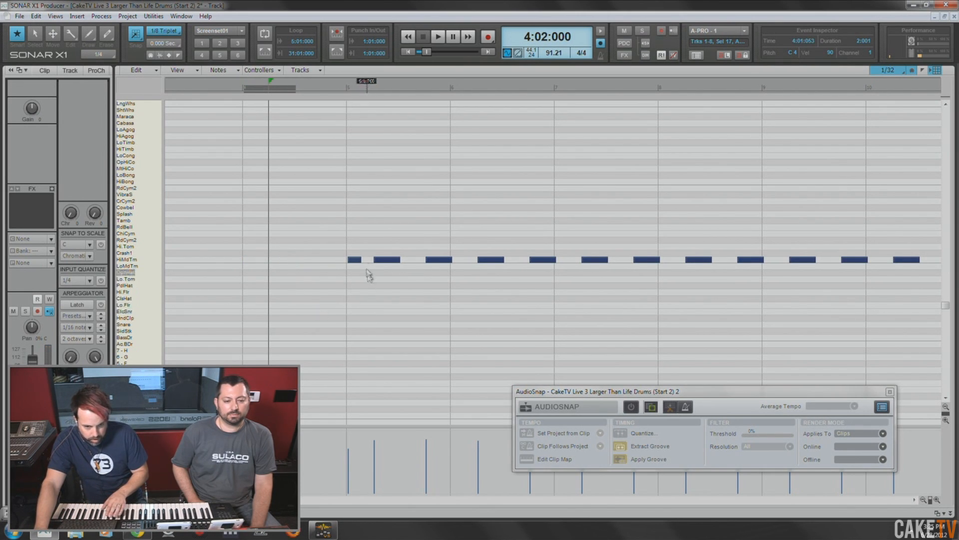
key(space)
key(space)
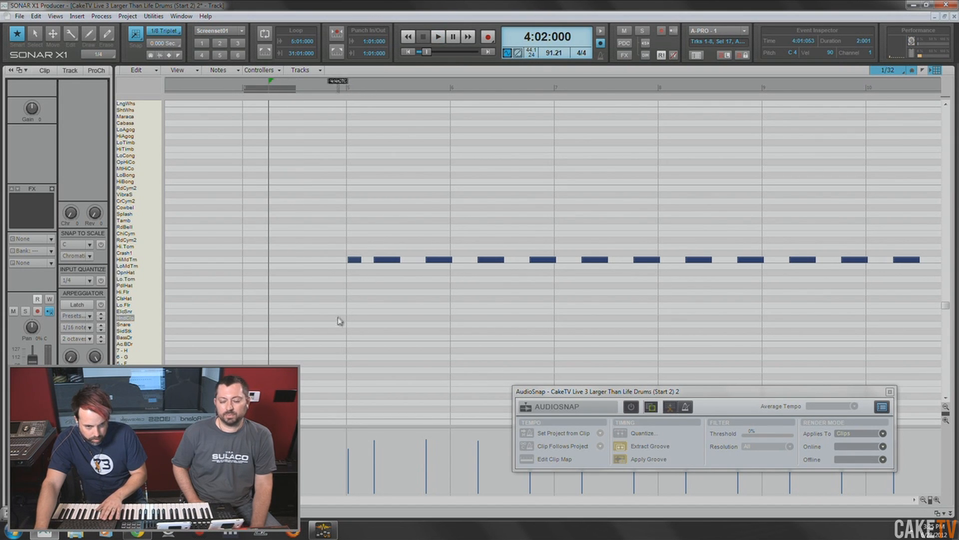
- Return to the Track view with AudioSnap closed and increase the Snare MIDI track's height
key(d)
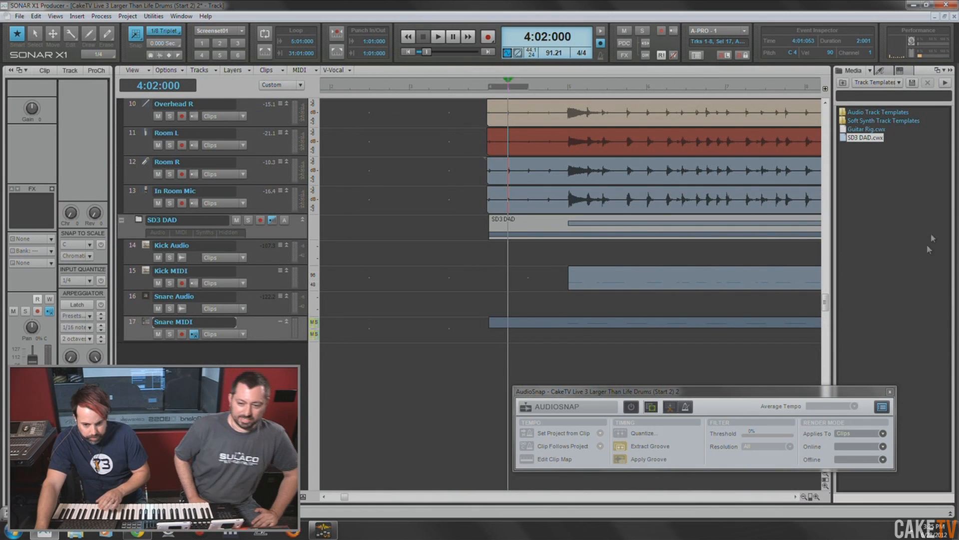
click(890, 391)
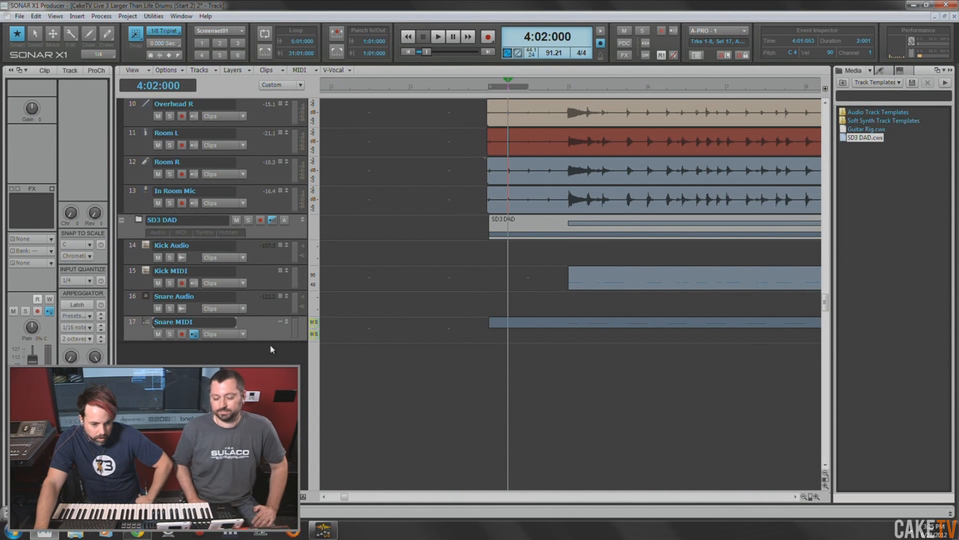
drag(269, 341, 266, 355)
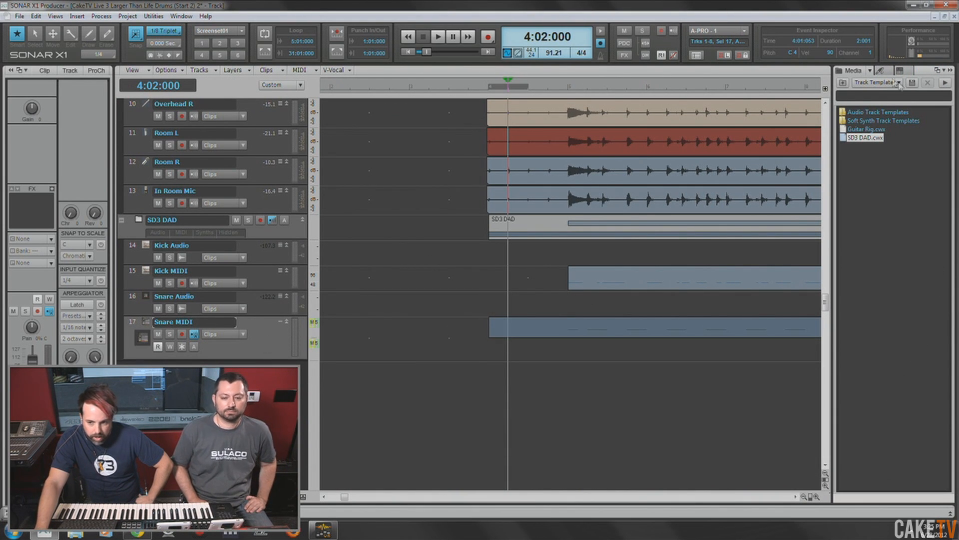
- Browse the media content from Track Templates to the Abstract-90 folder inside Beatscape Factory Content
click(842, 83)
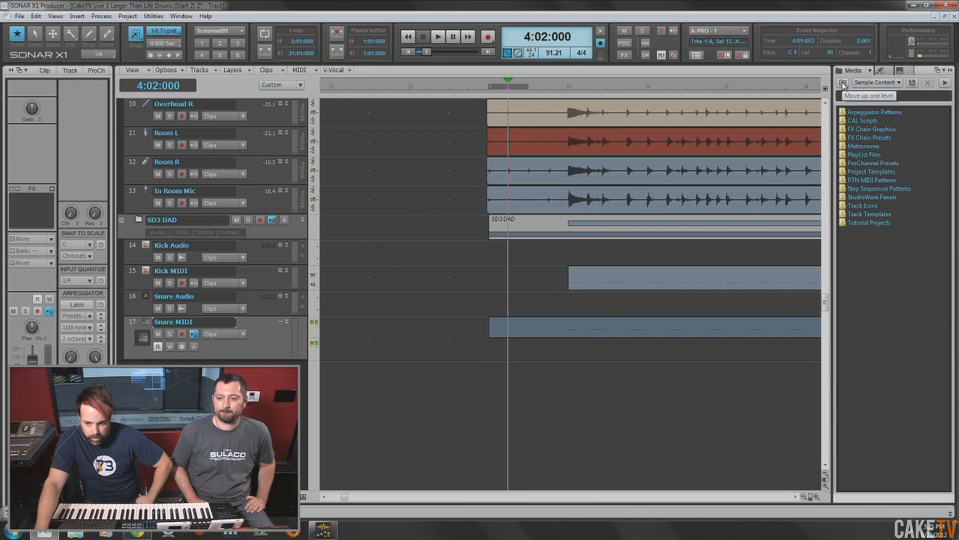
click(843, 83)
click(877, 83)
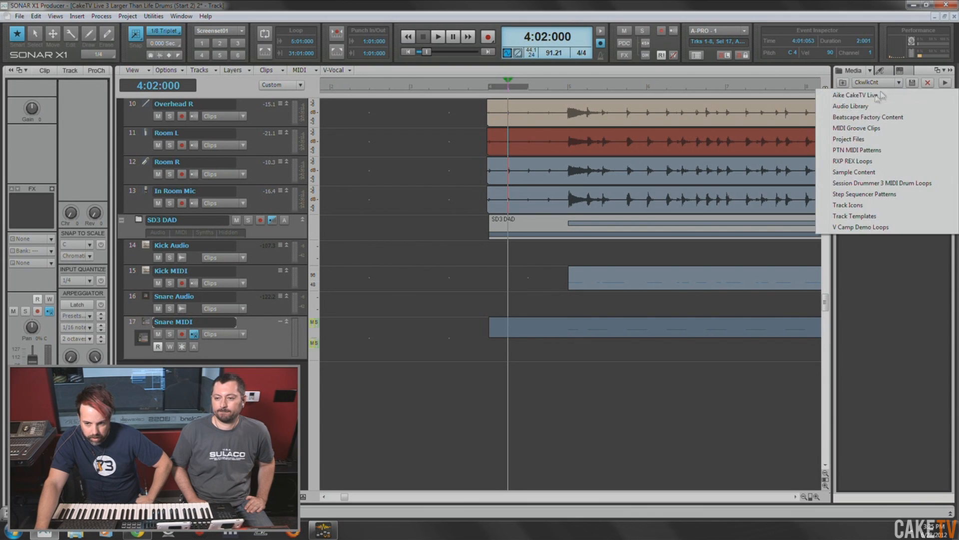
click(872, 118)
double_click(872, 112)
click(872, 112)
click(872, 112)
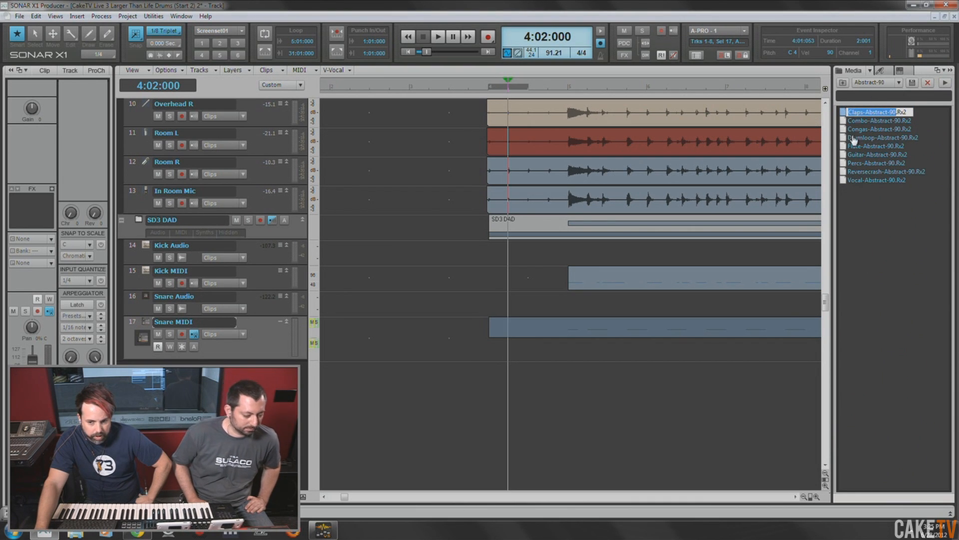
- Add the Claps-Abstract-90.Rx2 loop to a new track below Snare MIDI, starting at the beginning of the project
click(853, 139)
click(860, 113)
click(945, 84)
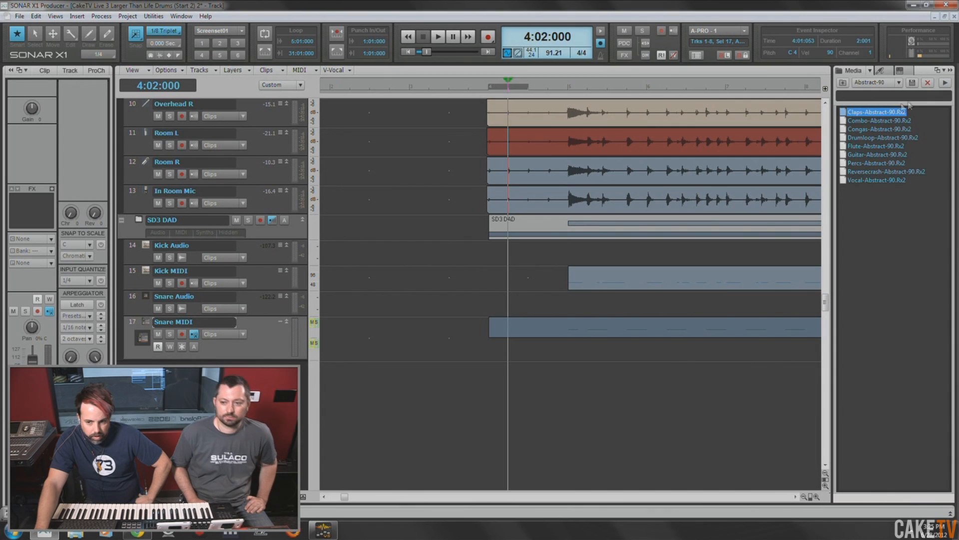
drag(877, 112, 320, 382)
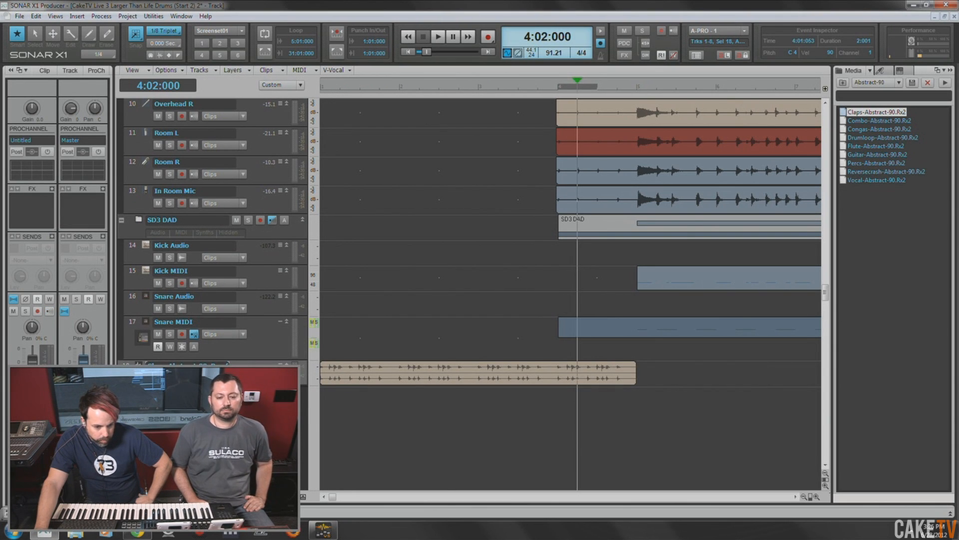
- Increase the height of the Claps-Abstract-90 track and bounce its loop to a clip
drag(280, 386, 280, 421)
click(368, 398)
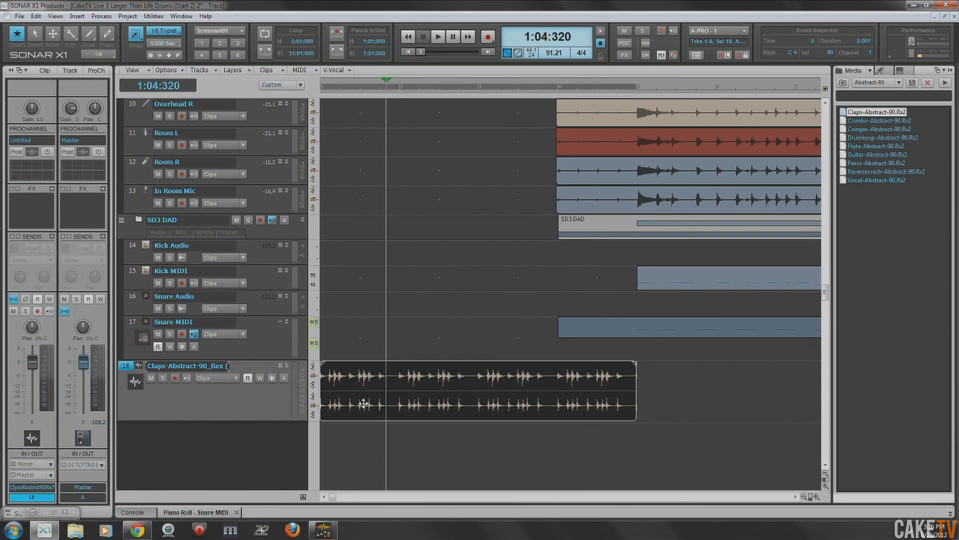
right_click(363, 402)
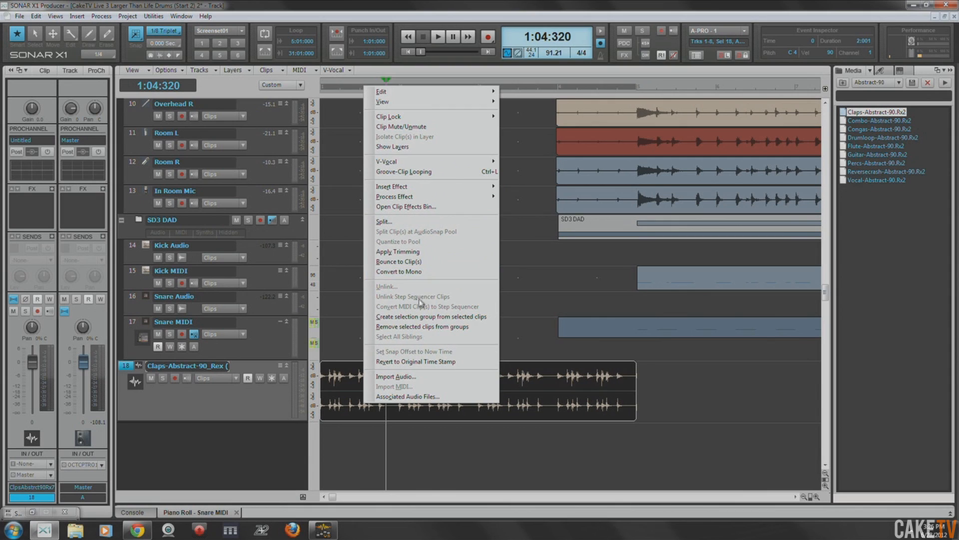
click(414, 261)
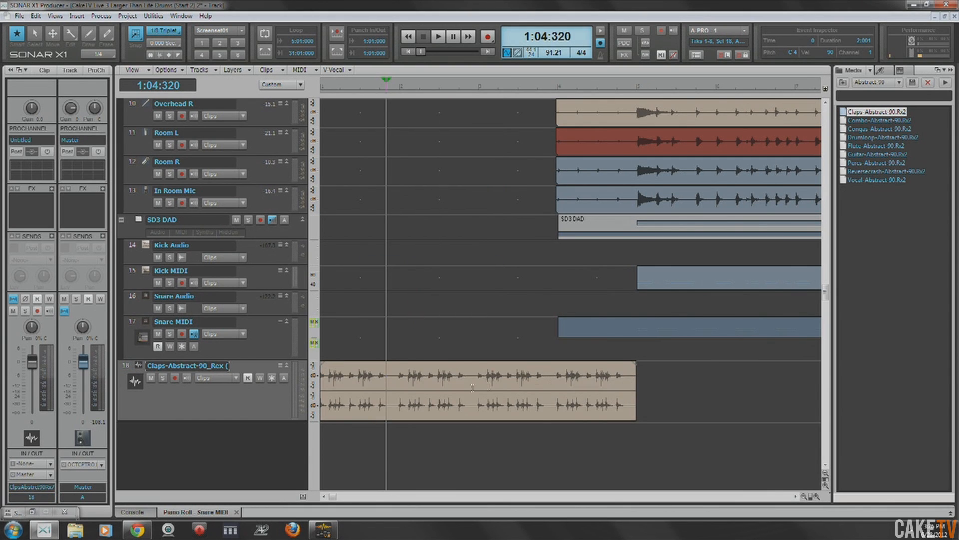
- Show the claps track's audio transients and split the clip at its transients with AudioSnap, closing the palette when done
click(431, 409)
click(236, 378)
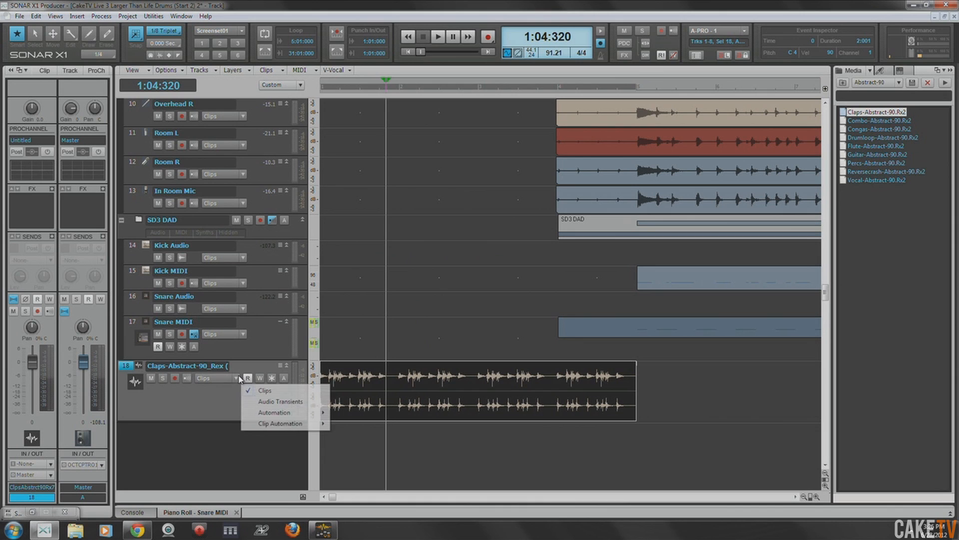
click(270, 402)
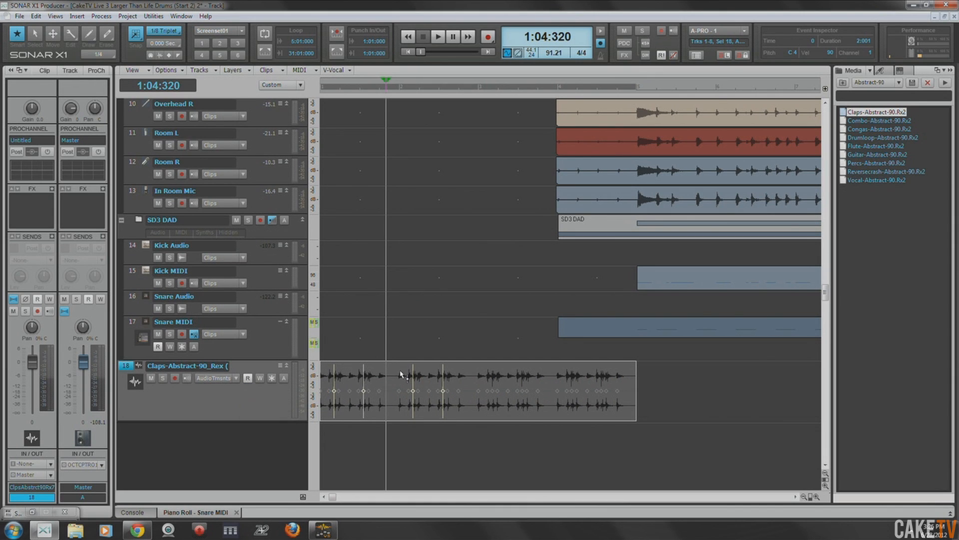
key(a)
drag(780, 439, 745, 439)
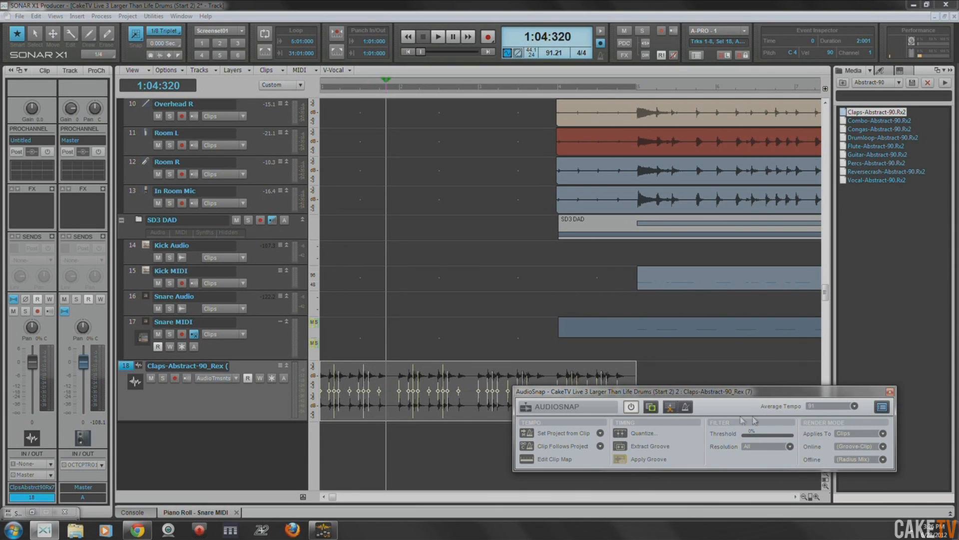
drag(685, 395, 661, 428)
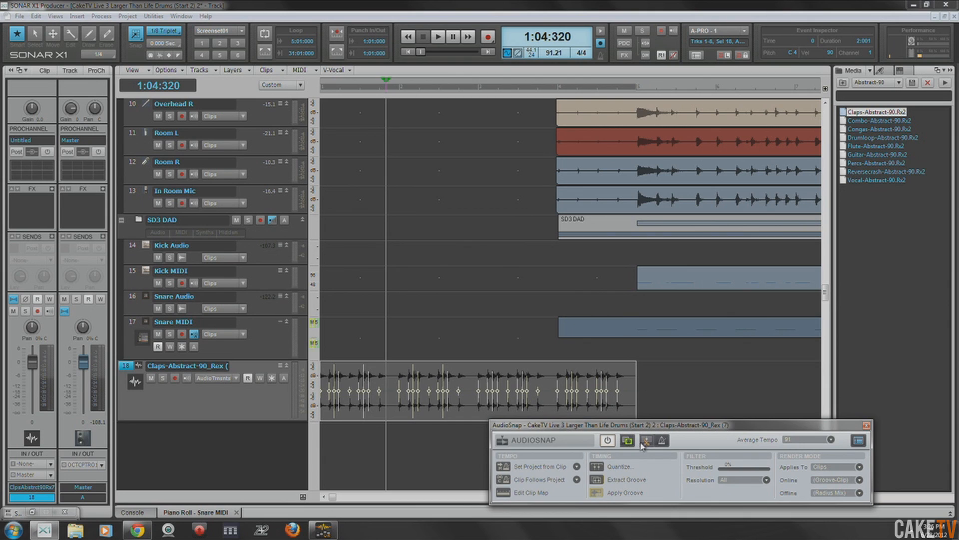
click(646, 441)
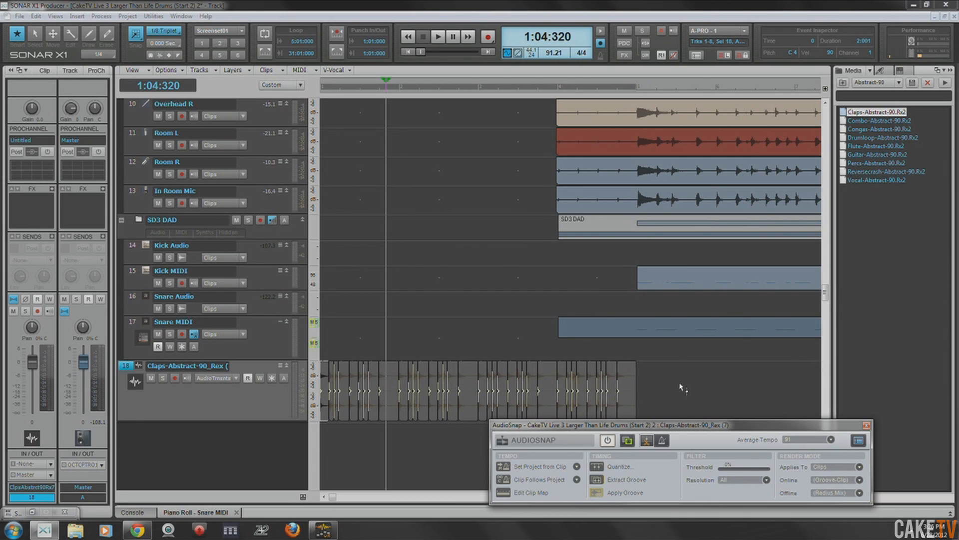
click(867, 425)
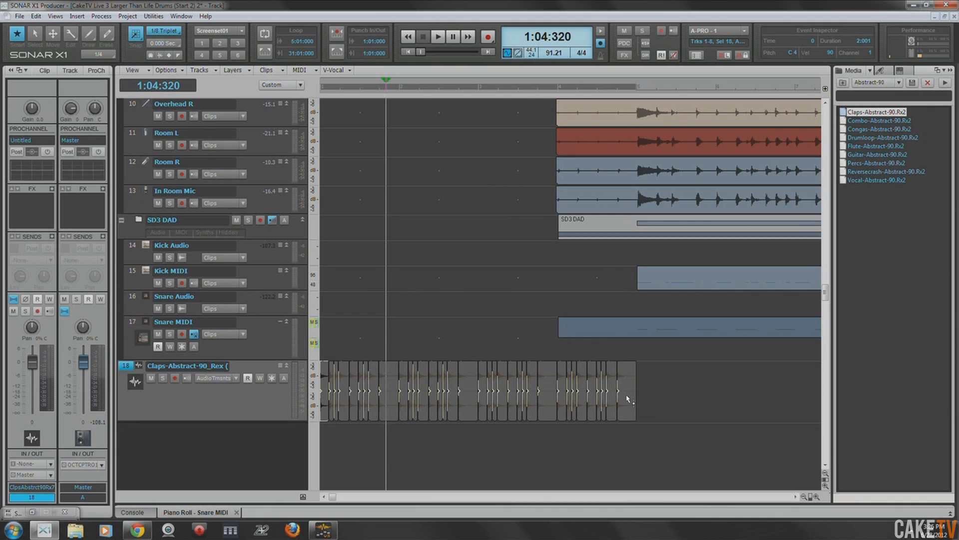
- Switch the claps track back to showing clips and apply trimming to its last slice
click(236, 379)
click(266, 389)
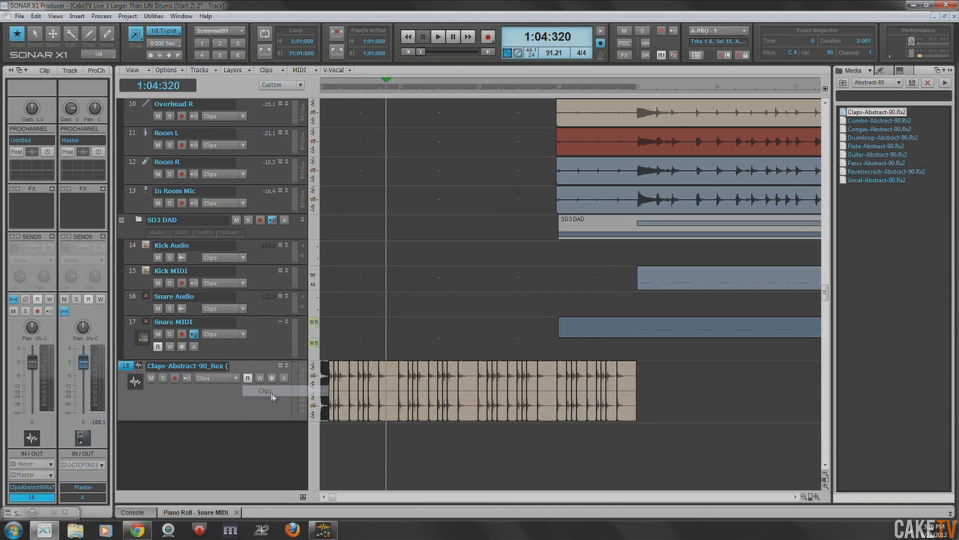
click(628, 395)
right_click(631, 394)
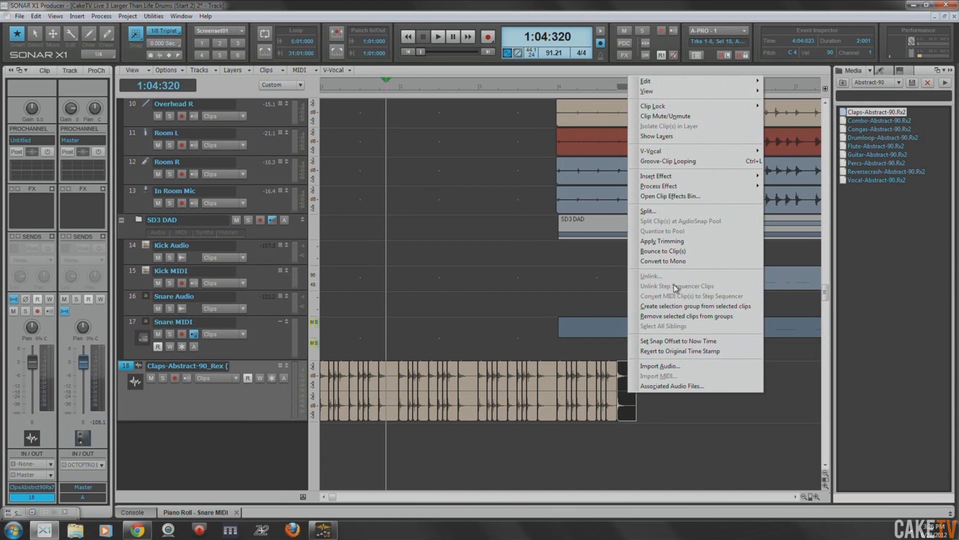
click(682, 242)
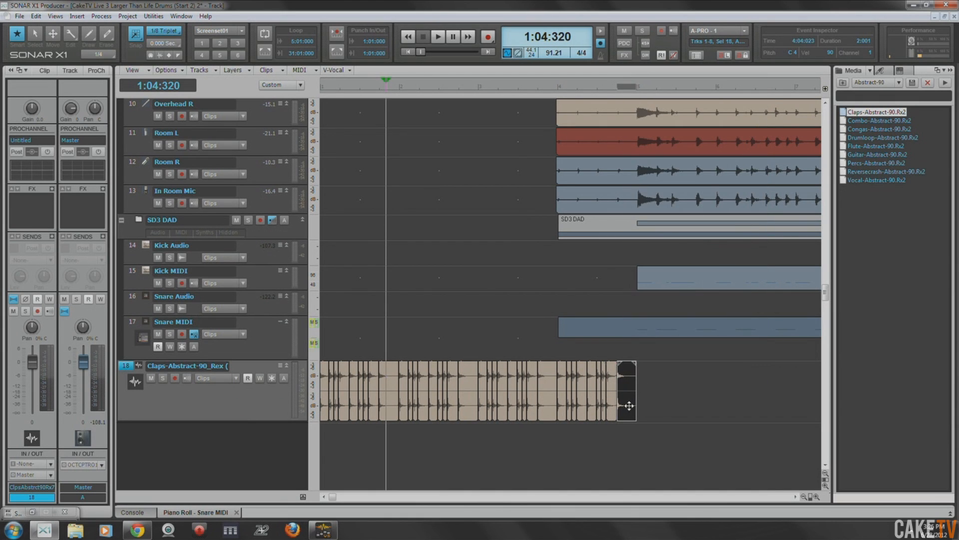
- Load the trimmed last claps slice onto the snare pad of Session Drummer 3, audition it, and close the instrument
double_click(145, 245)
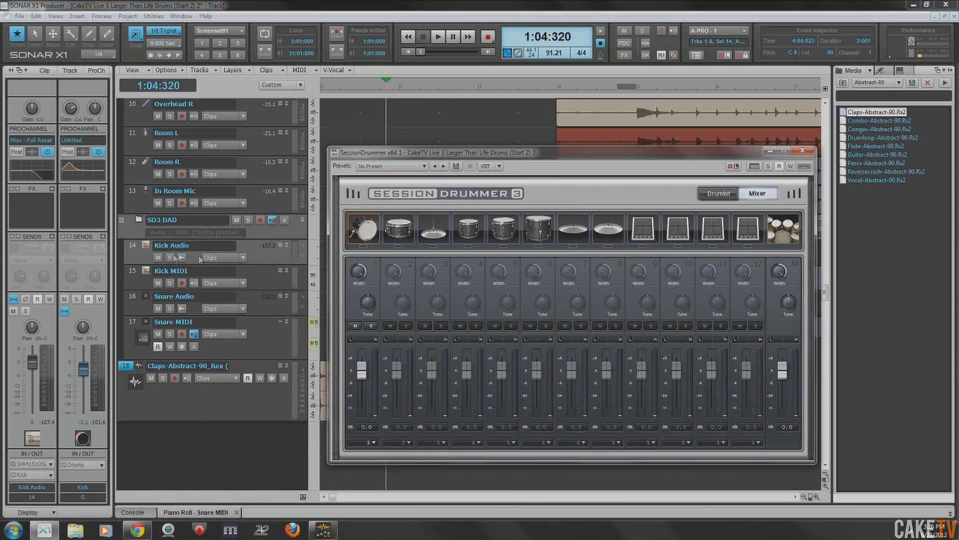
drag(497, 148, 513, 60)
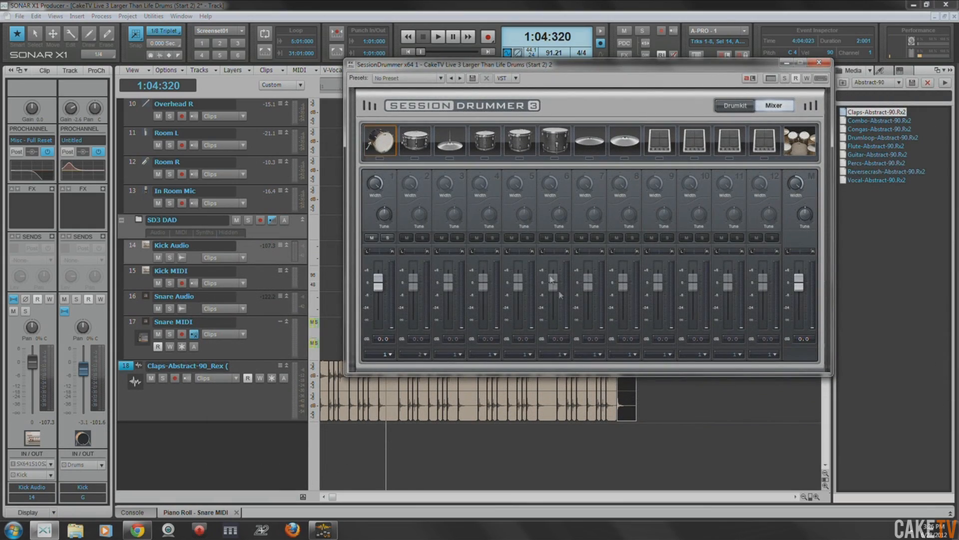
click(630, 402)
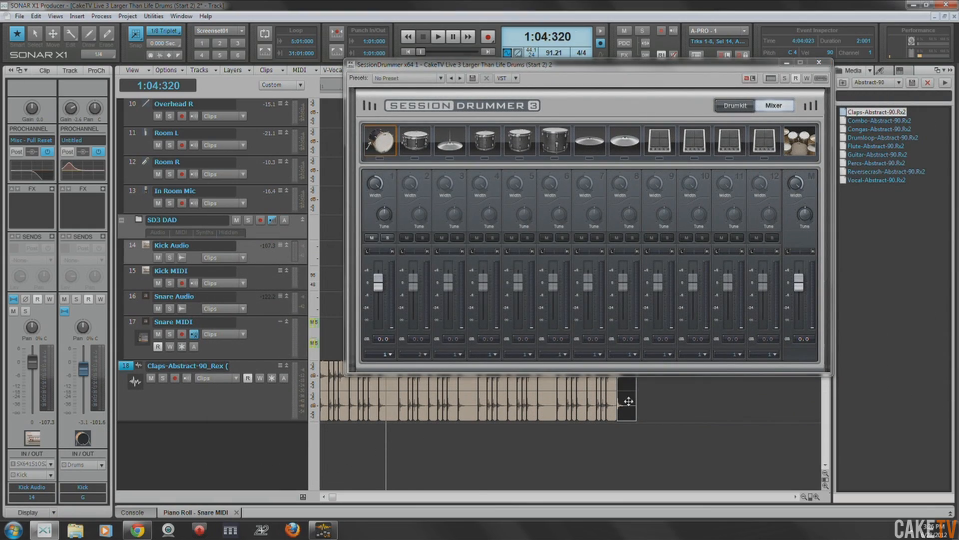
click(418, 137)
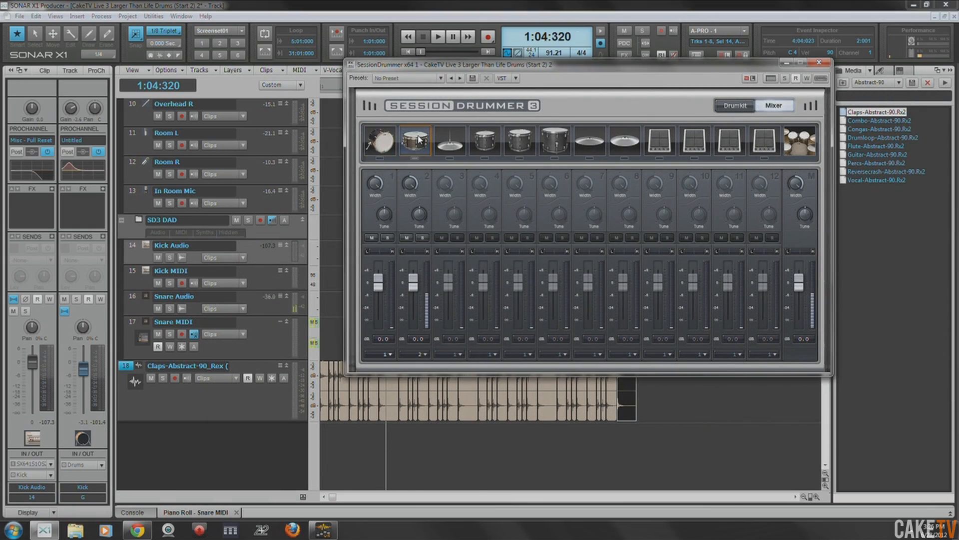
click(820, 63)
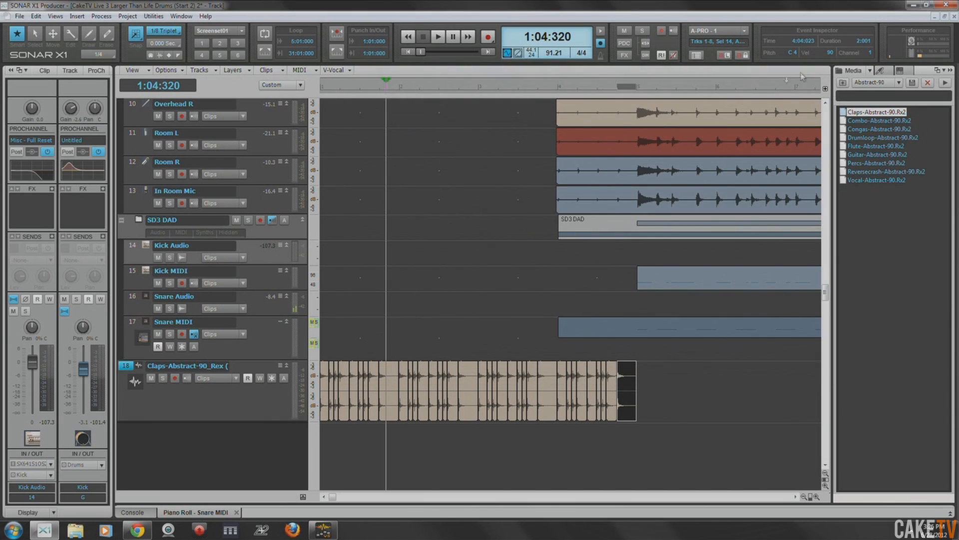
- Delete the Claps-Abstract-90 track and audition the drums from 4:04:640
right_click(127, 366)
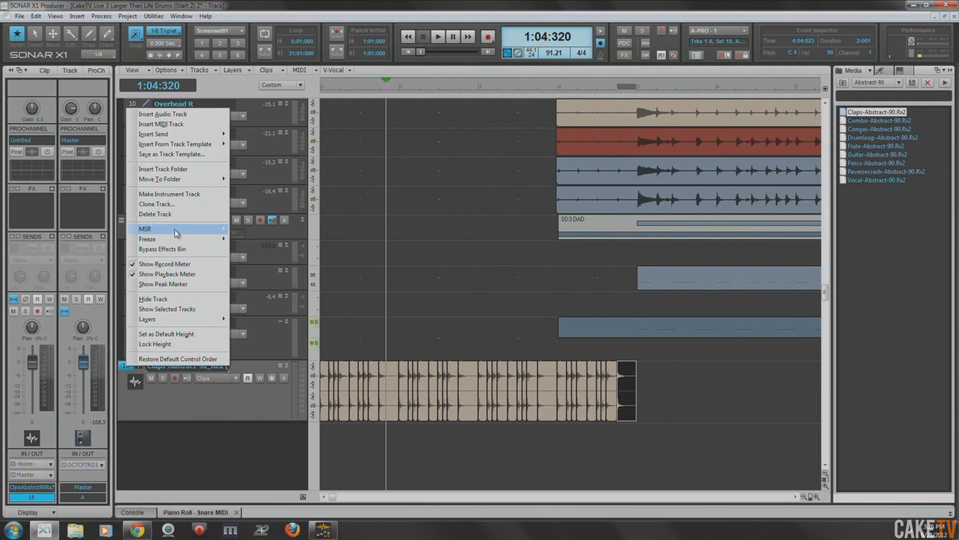
click(183, 215)
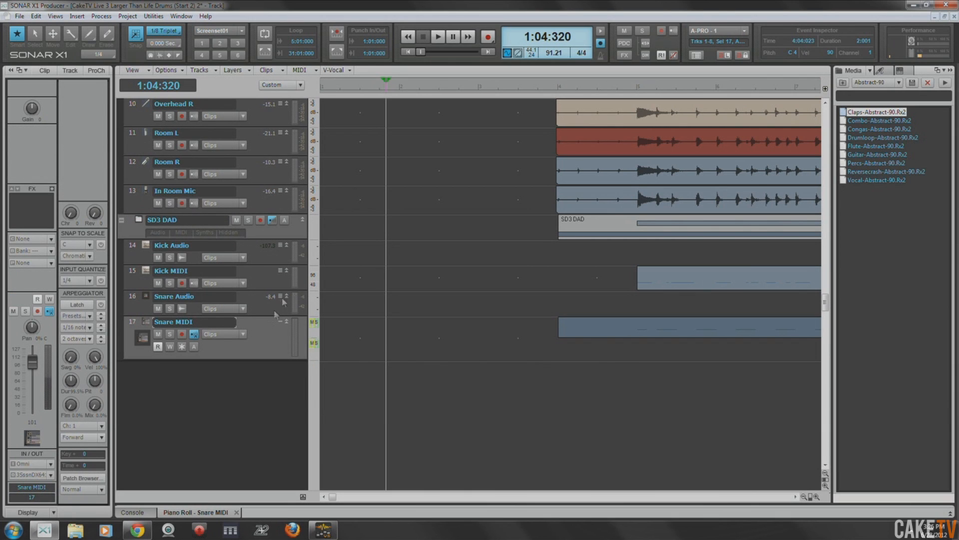
click(631, 91)
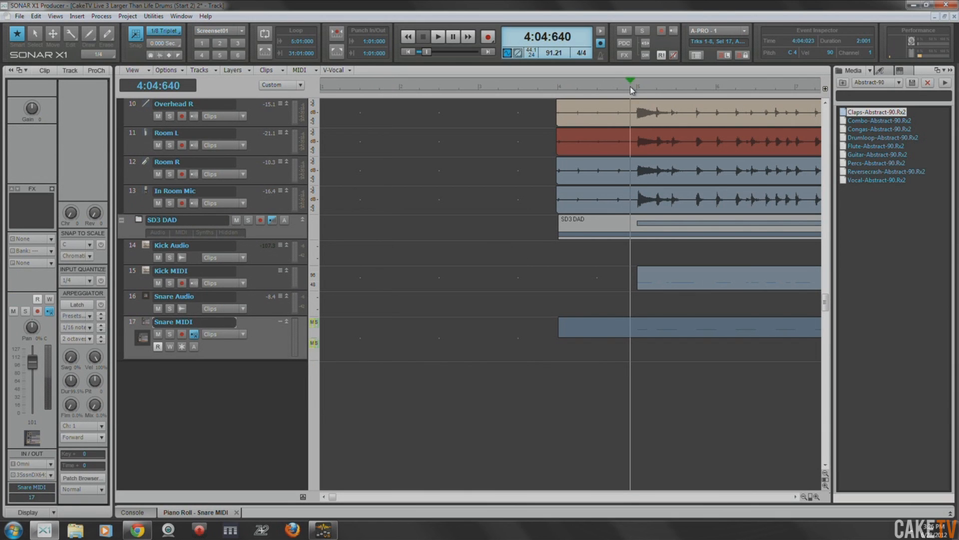
key(space)
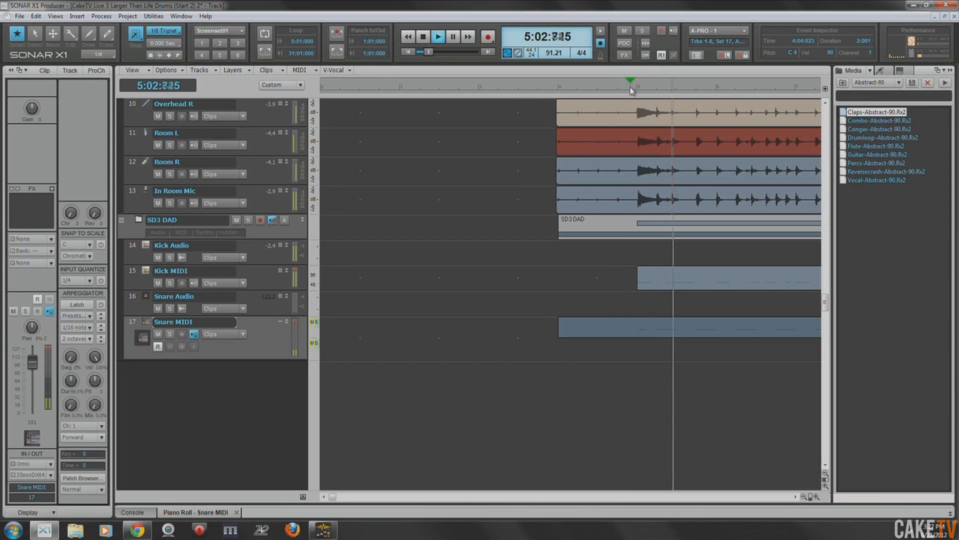
key(space)
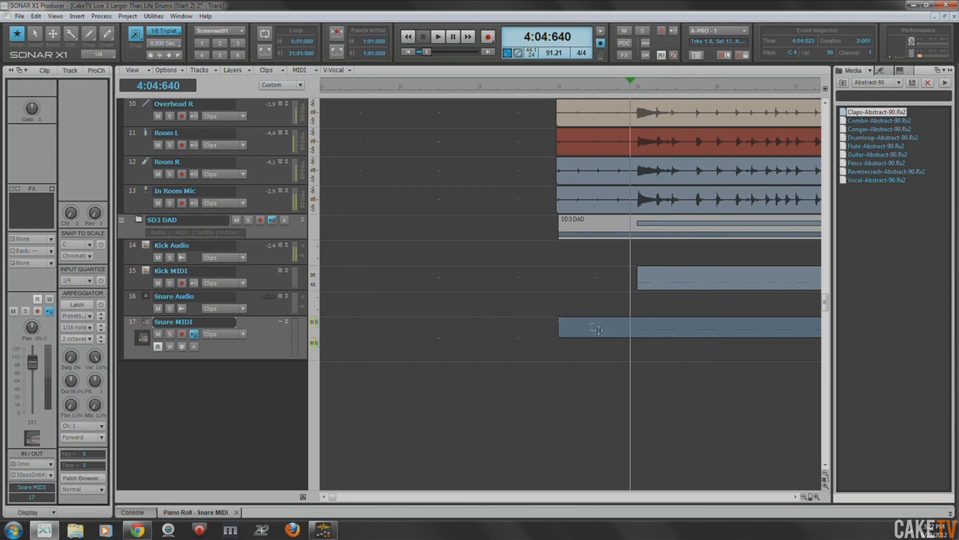
- In the Piano Roll, select all Snare MIDI notes in the HiMdTm row and move them to the Snare row
double_click(656, 333)
click(581, 258)
click(605, 260)
click(579, 259)
click(590, 234)
click(580, 259)
drag(579, 260, 605, 259)
click(133, 260)
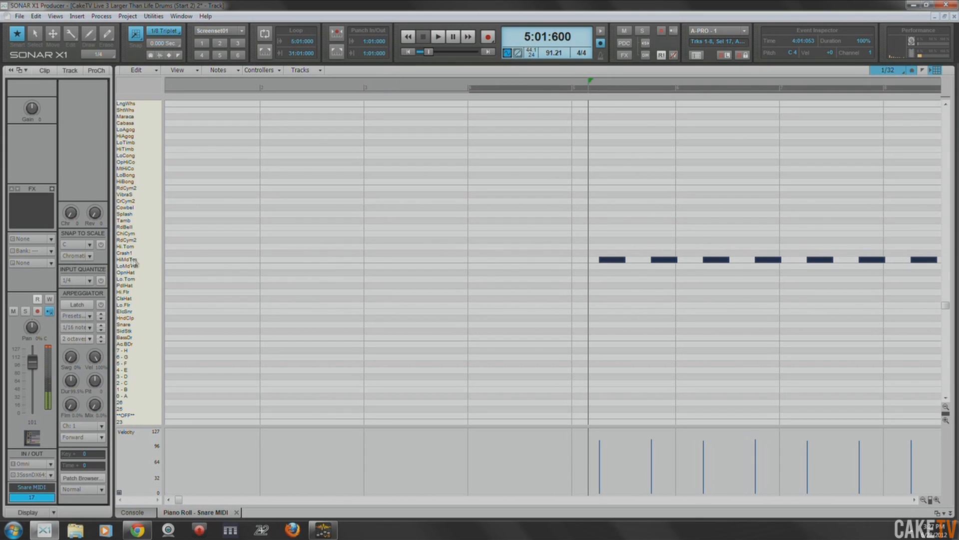
drag(610, 260, 617, 324)
- Return to the Track view and audition the drums from 5:01:600
key(d)
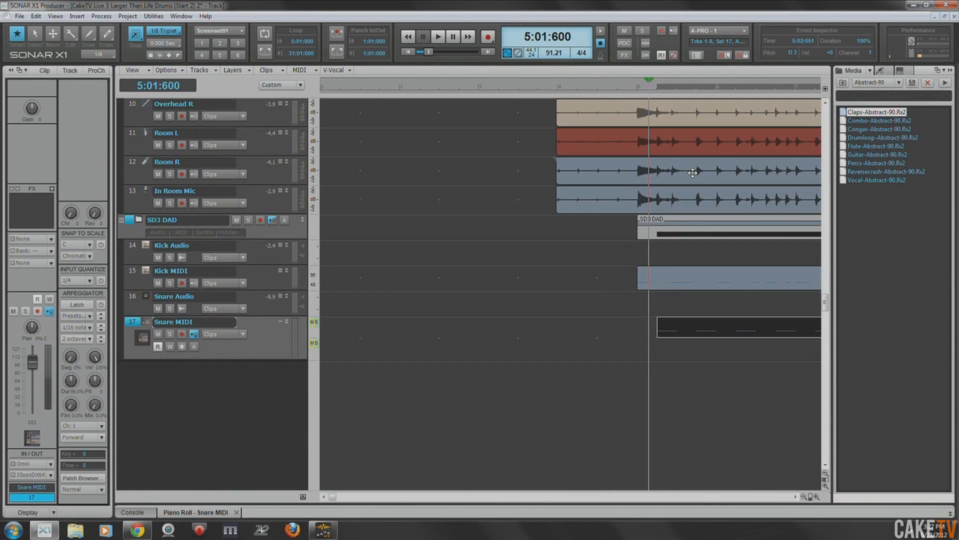
key(space)
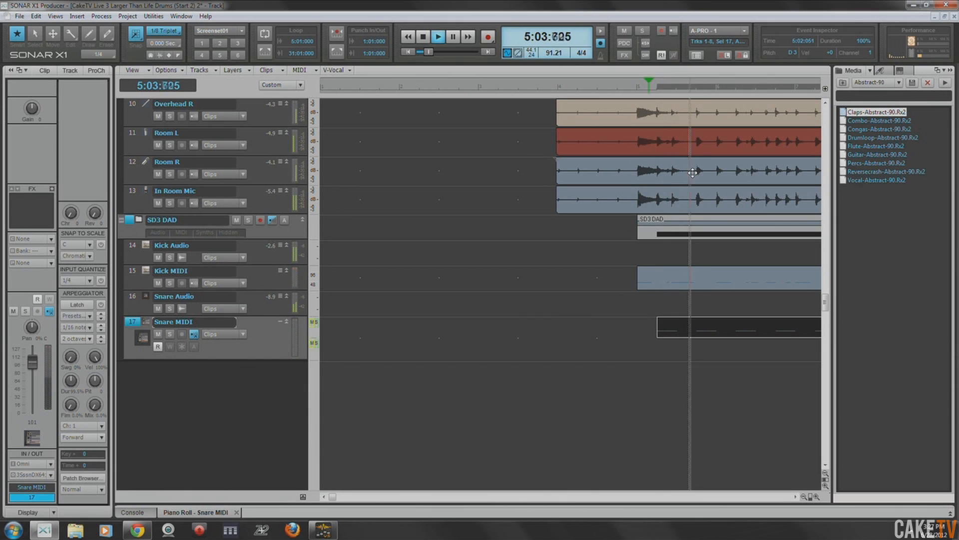
key(space)
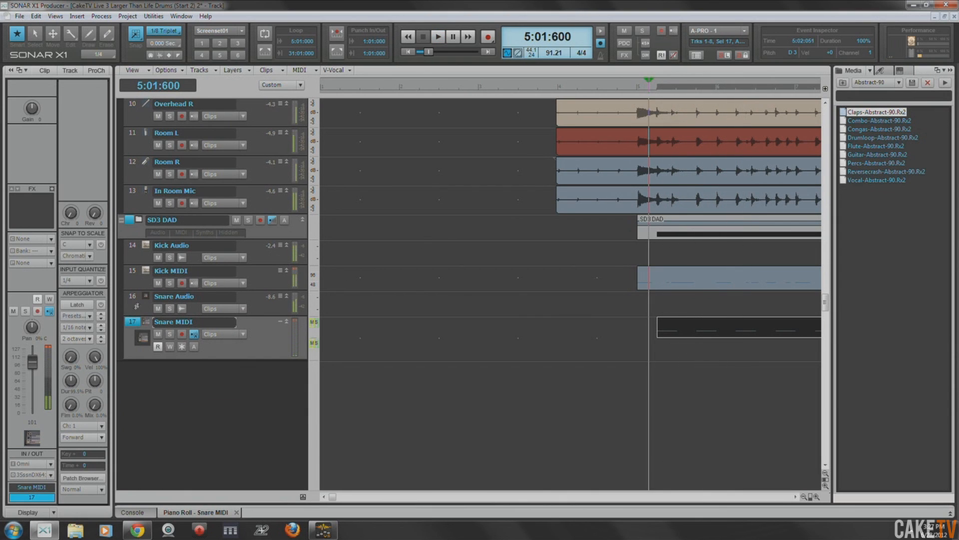
- Solo the Snare Audio track to audition the triggered sound, and save the project
click(131, 299)
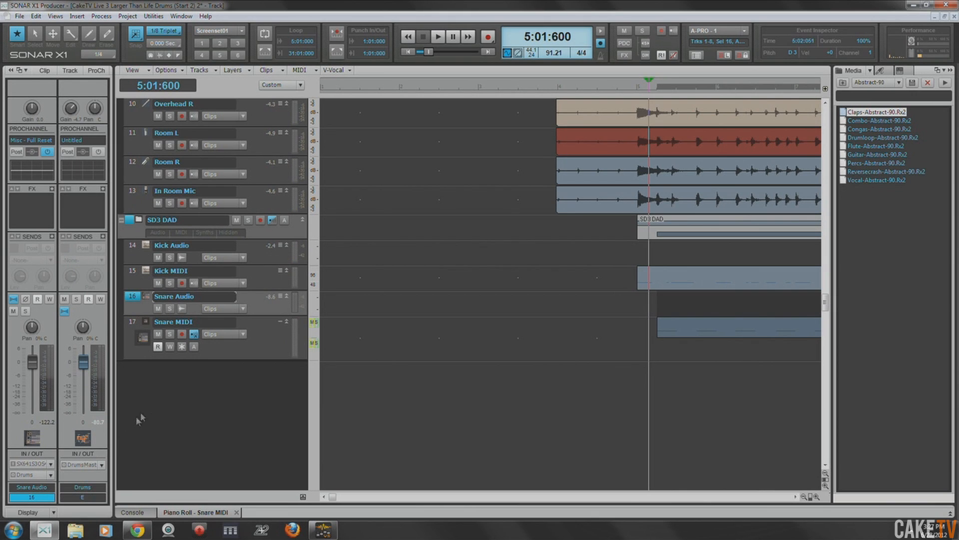
click(169, 310)
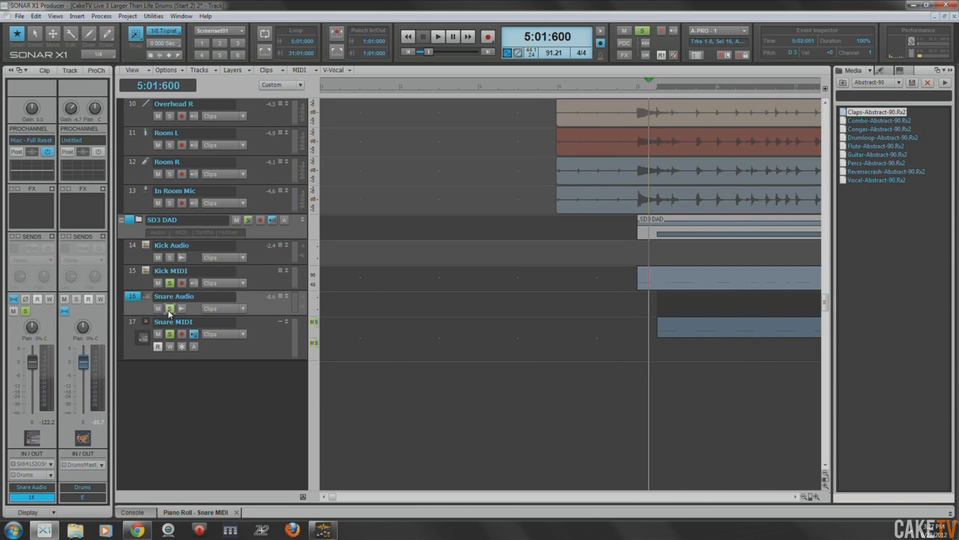
key(space)
key(space)
key(space)
key(space)
key(ctrl+s)
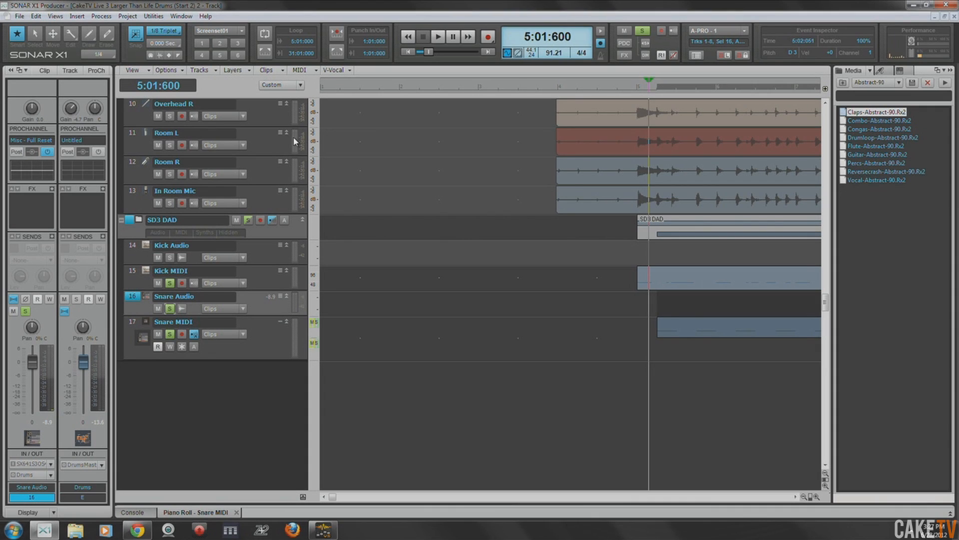
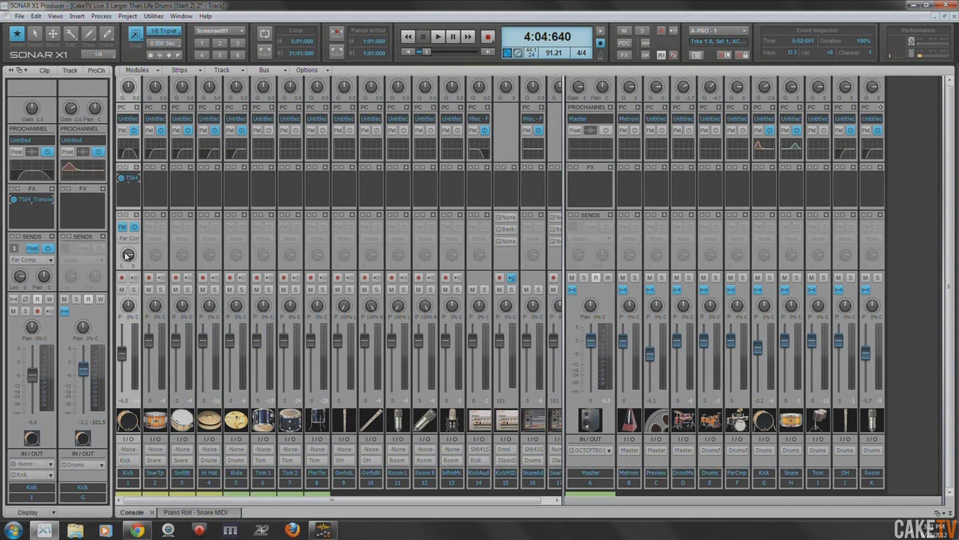
- Disable the Kick track's Par Comp send and add a Par Comp send to the Hi Hat track
click(135, 228)
click(214, 255)
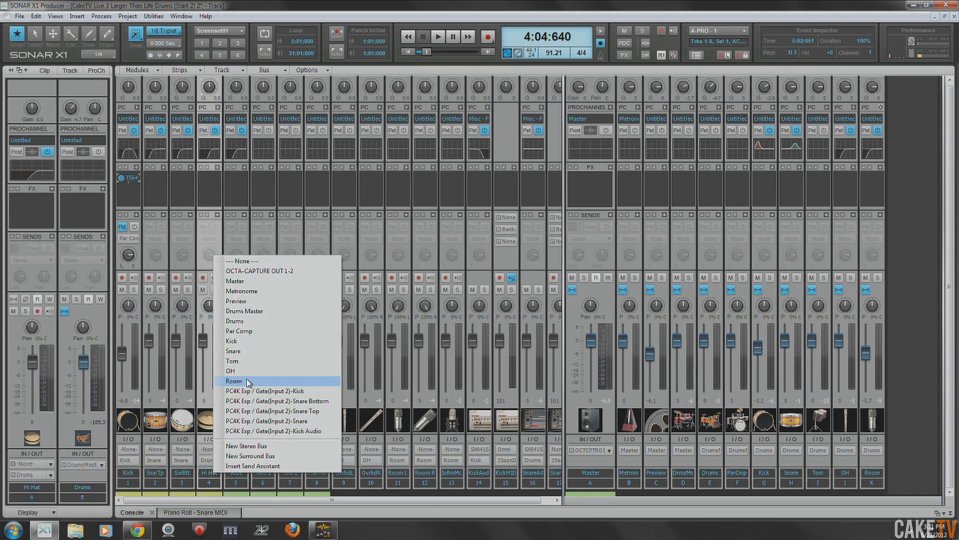
click(239, 330)
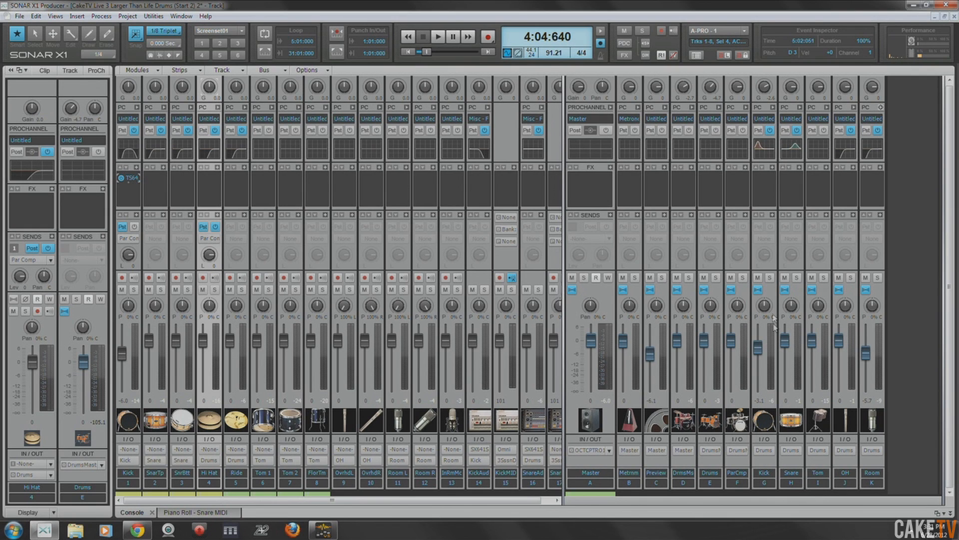
- Add a send from the Kick bus to the Par Comp bus
right_click(766, 256)
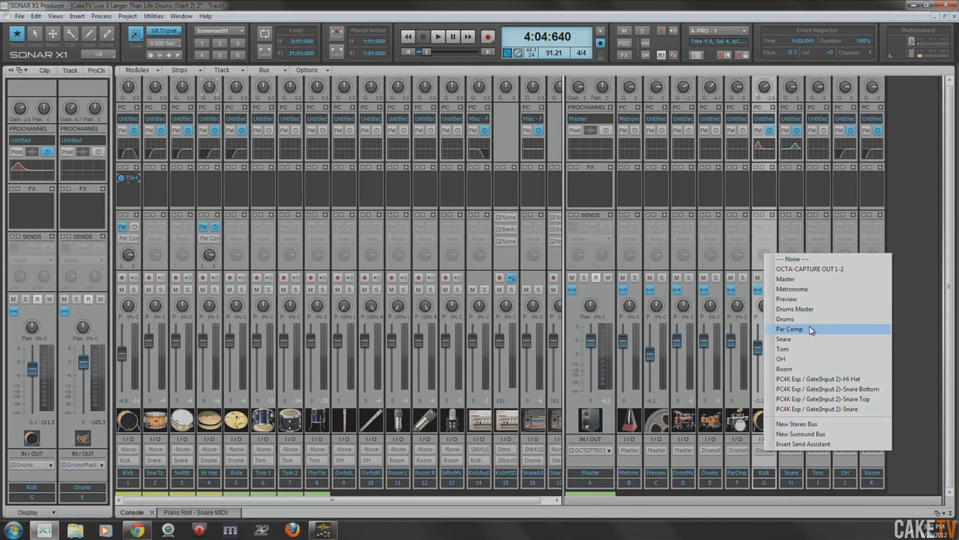
click(790, 329)
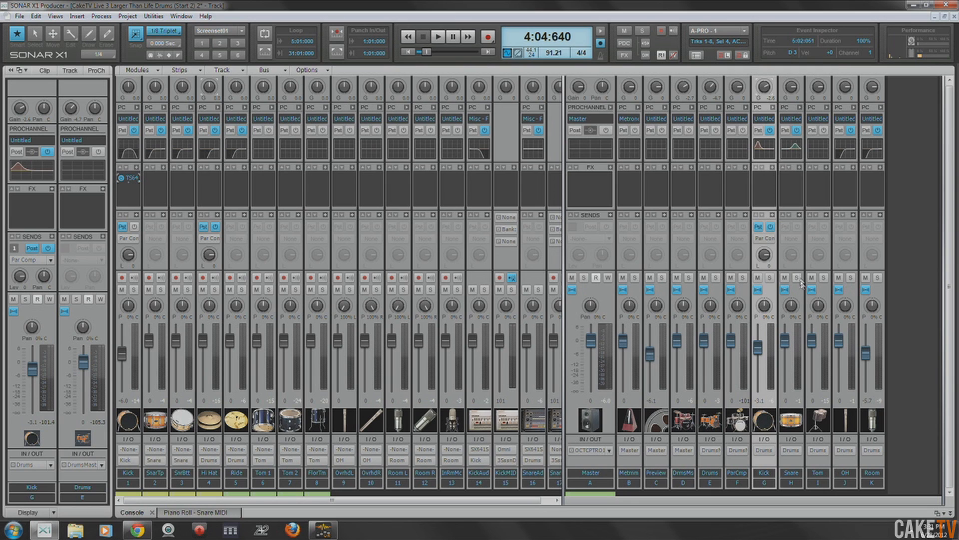
right_click(792, 260)
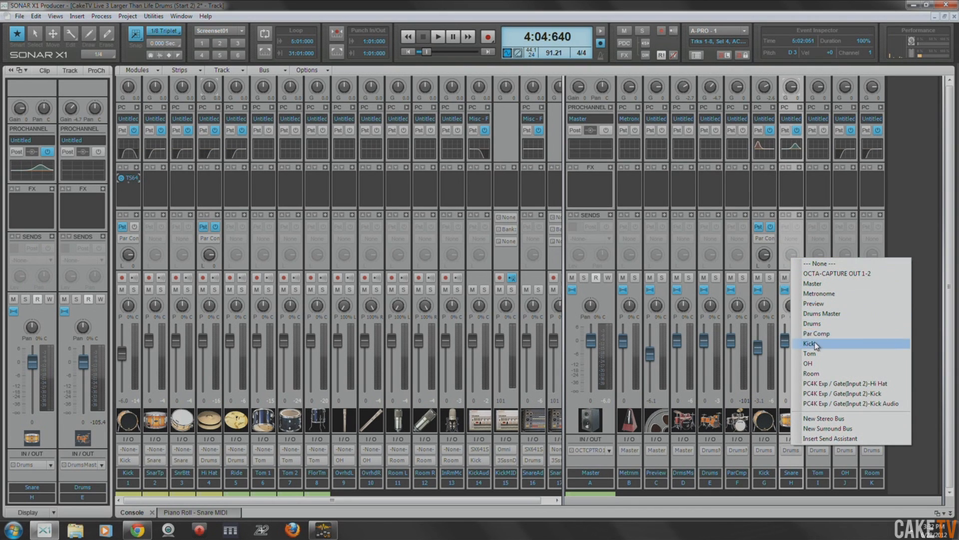
click(734, 6)
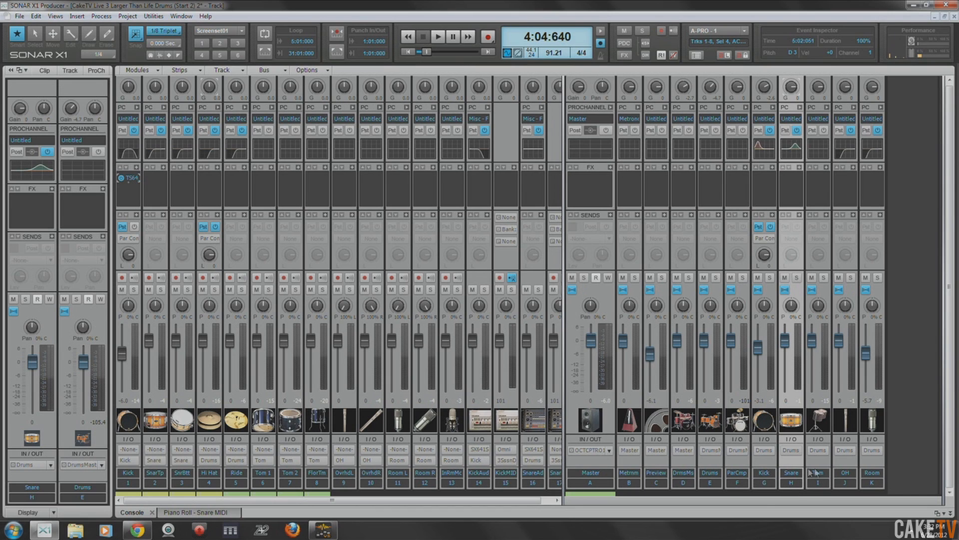
- Add Par Comp sends to the Snare, Tom, OH and Room buses, and make the bus and Hi Hat sends pre-fader
drag(762, 487, 866, 484)
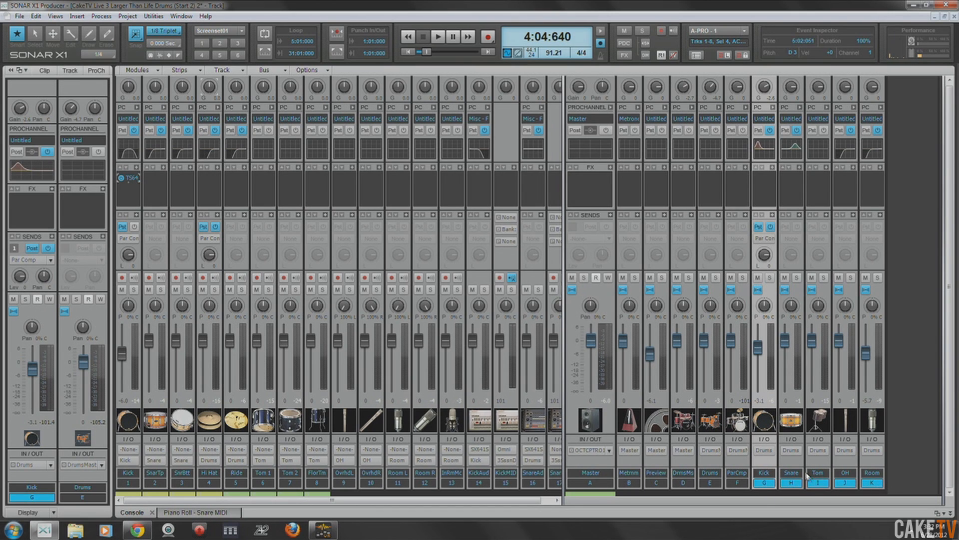
right_click(792, 256)
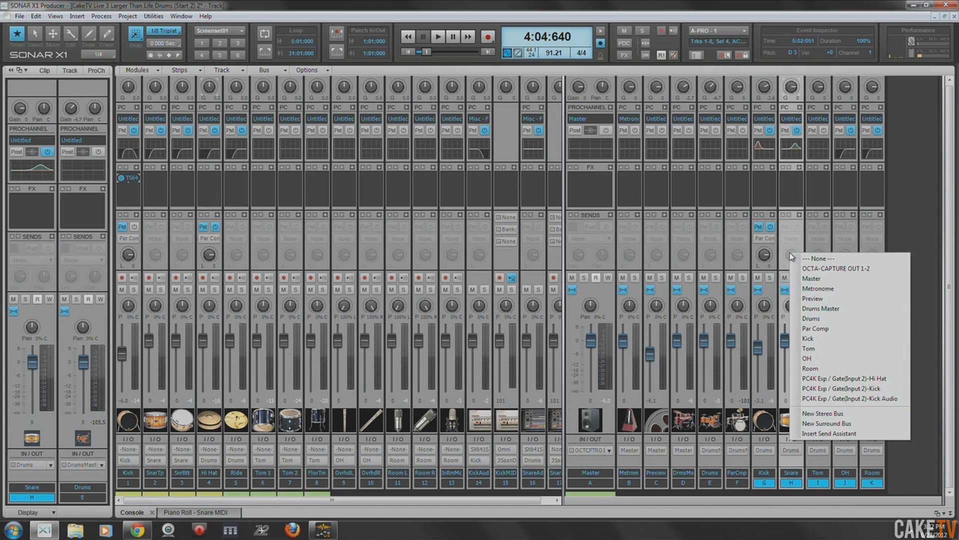
click(822, 329)
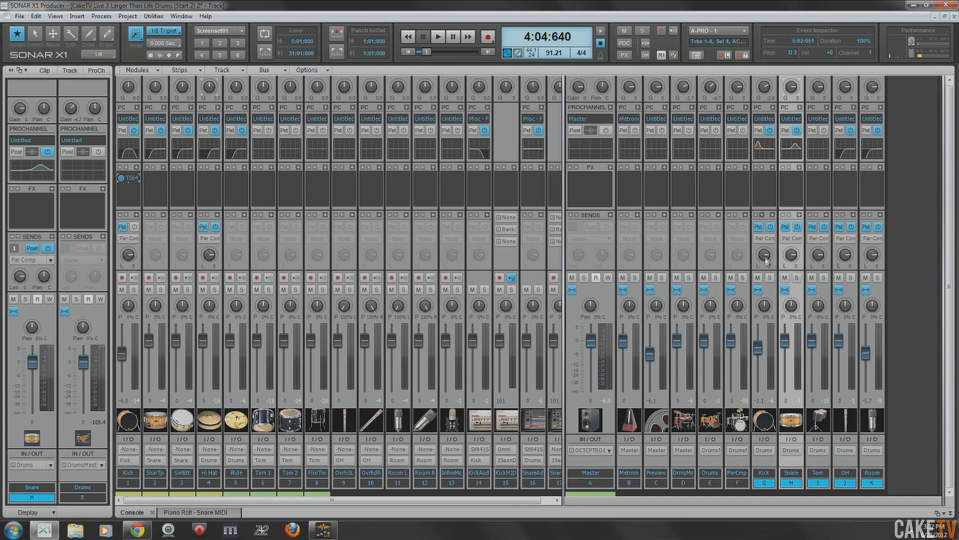
click(758, 227)
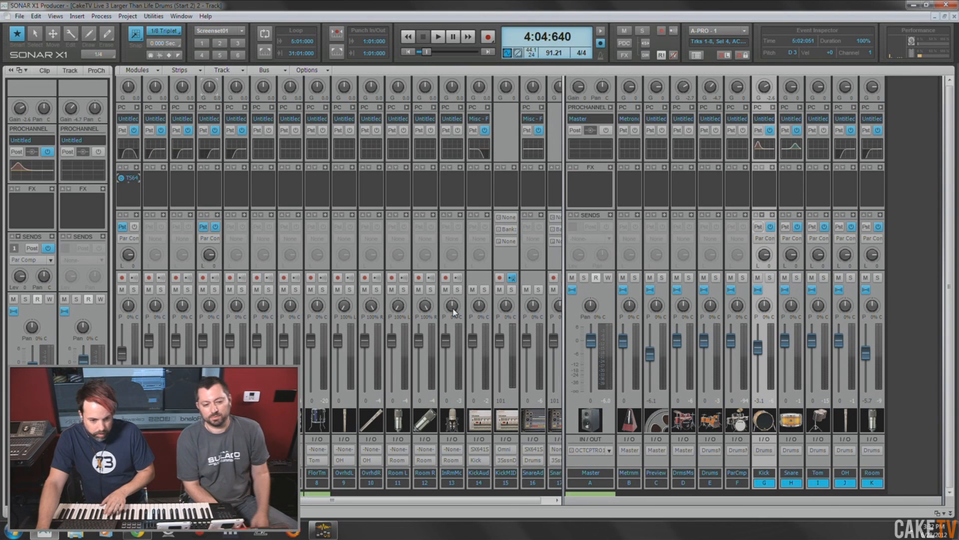
click(203, 228)
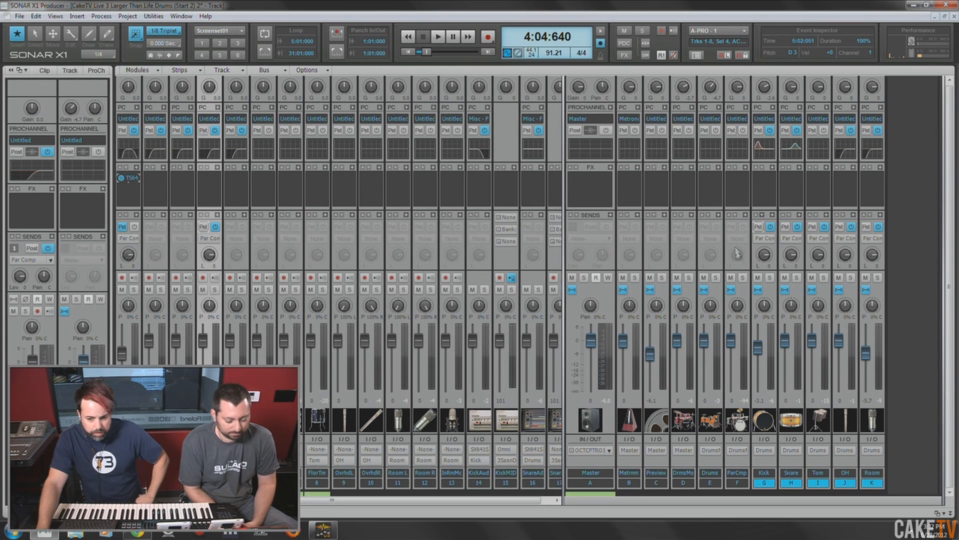
- Expand the Par Comp bus's ProChannel and remove its Concrete Limiter and Saturation modules
click(748, 294)
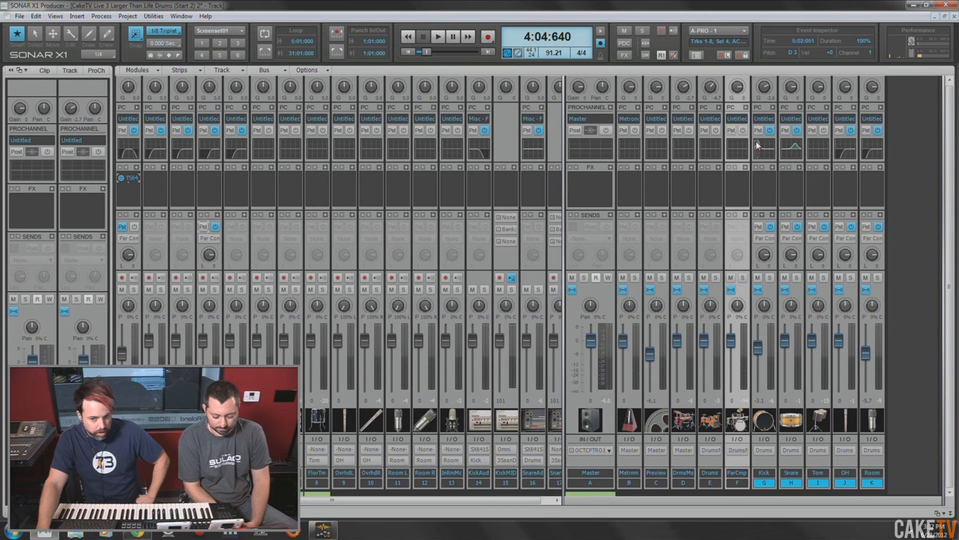
click(746, 108)
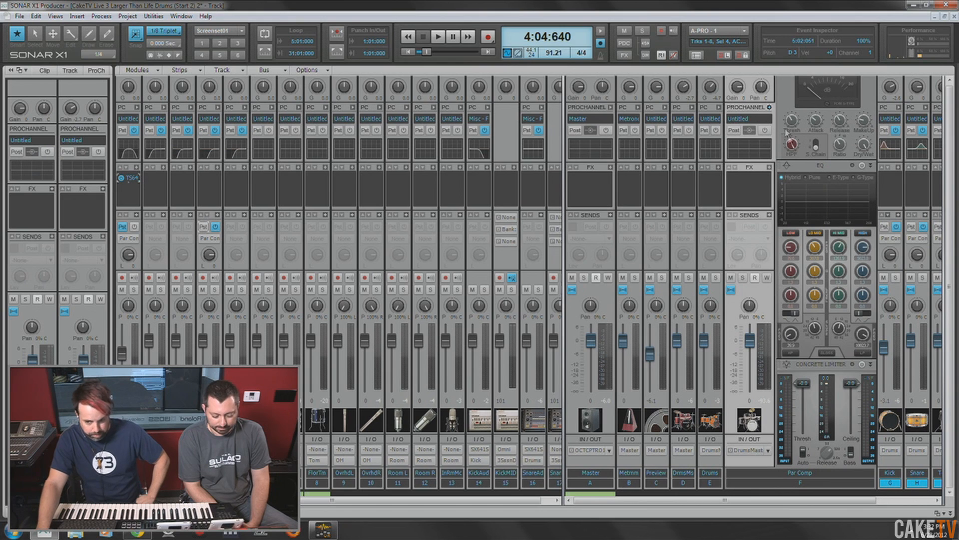
right_click(833, 371)
click(858, 397)
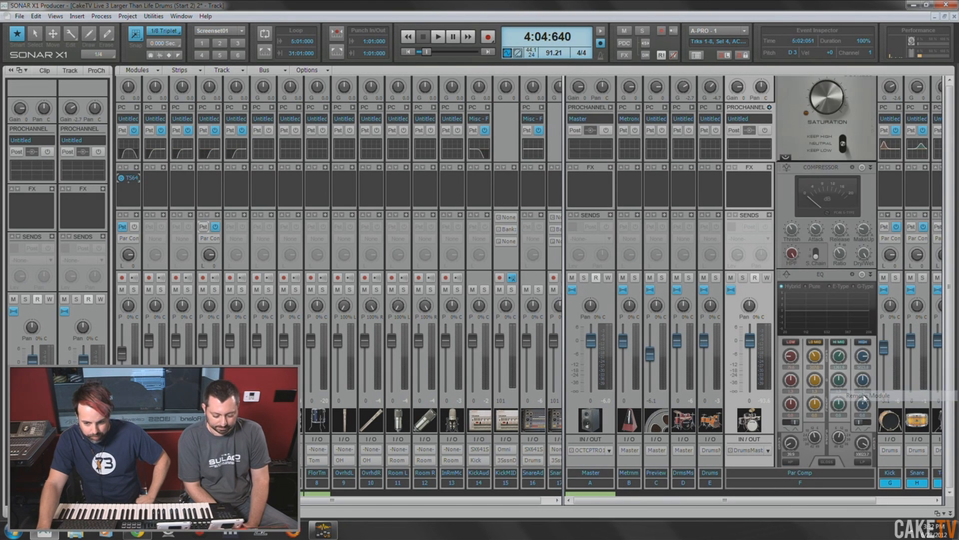
scroll(829, 313, up, 2)
right_click(832, 95)
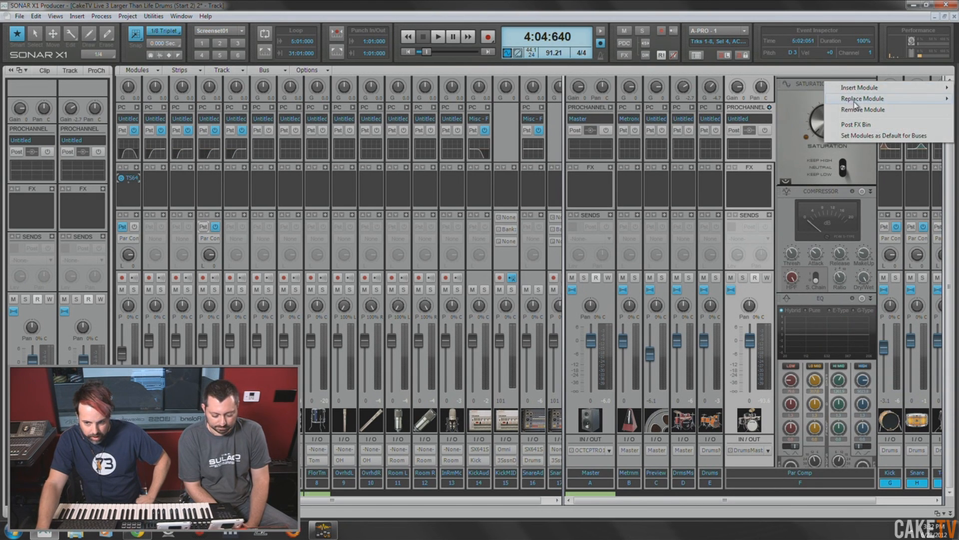
click(859, 120)
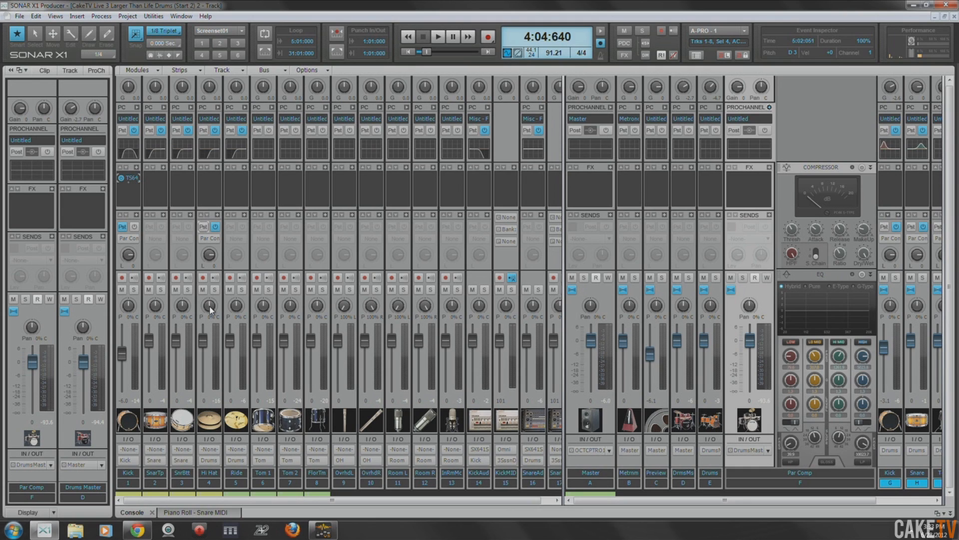
- Pan the Hi Hat track 30% right, Ride 20% left, Tom 1 left and Floor Tom right
drag(210, 307, 241, 316)
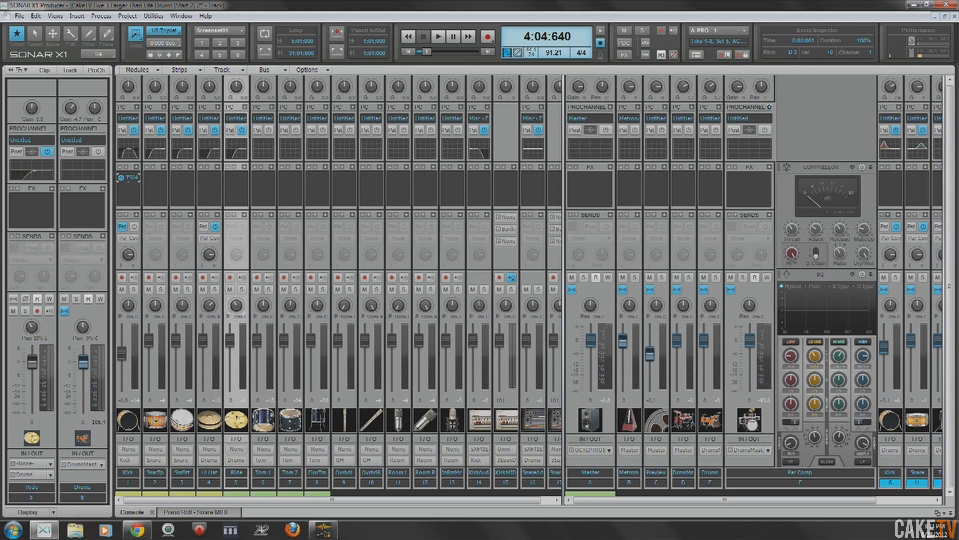
drag(267, 319, 268, 343)
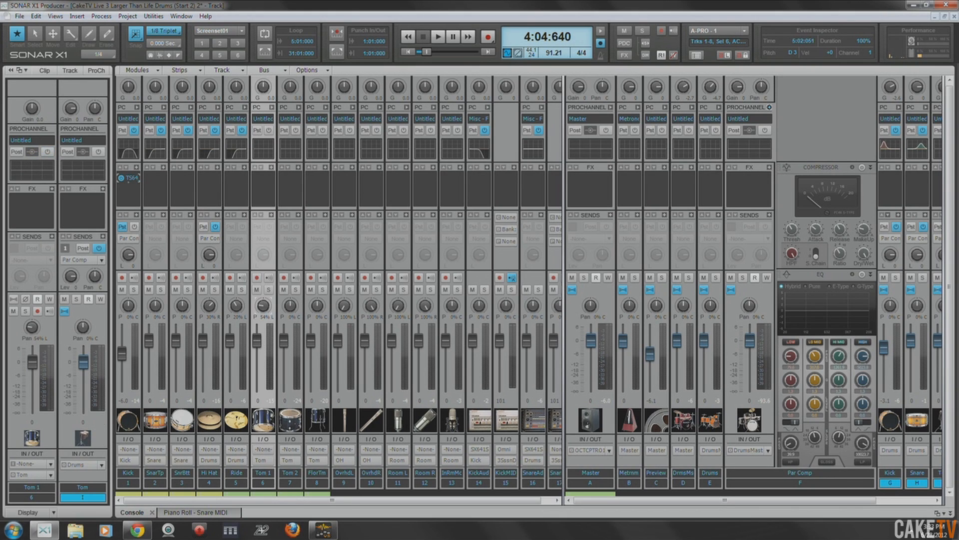
drag(318, 306, 318, 283)
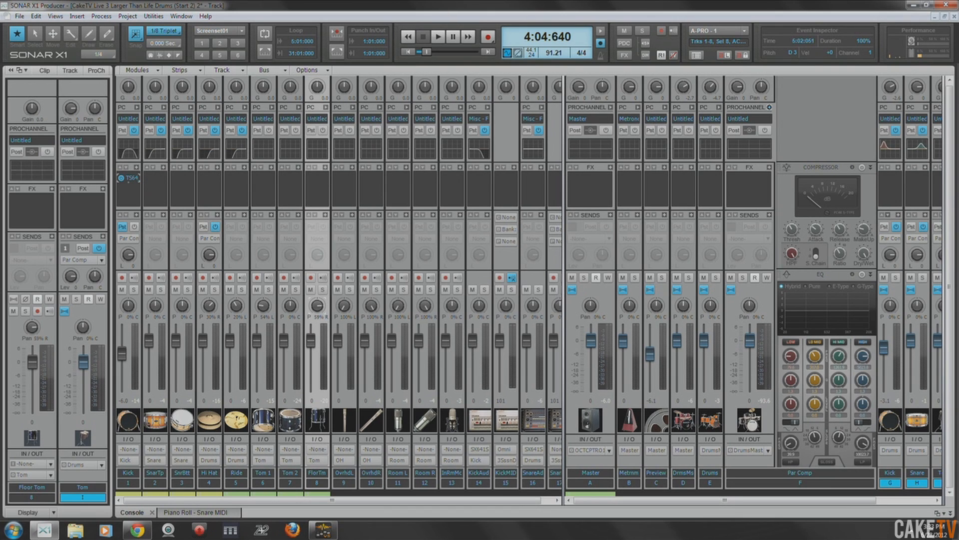
drag(271, 311, 271, 313)
click(287, 308)
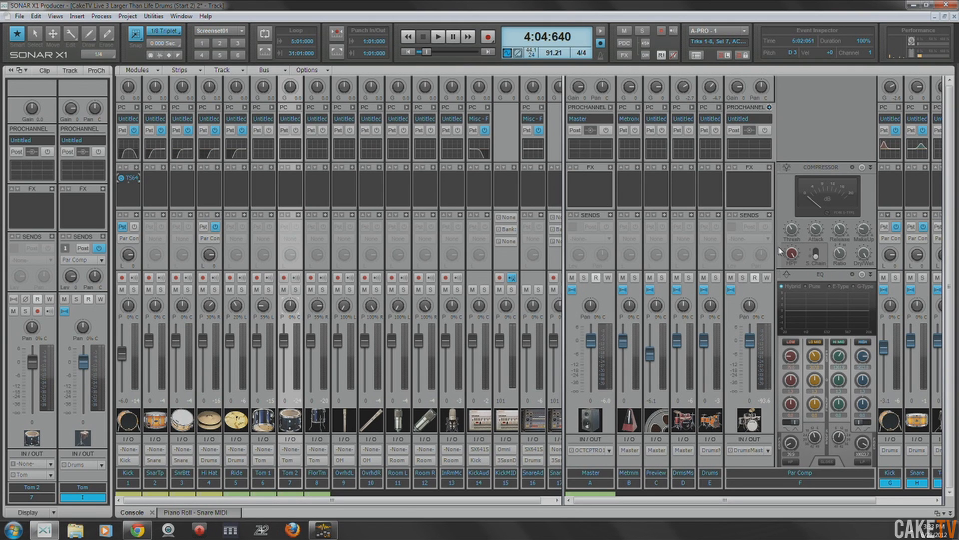
- Enable the Par Comp bus's ProChannel compressor, widen the bus area, then solo the bus and start playback
click(822, 173)
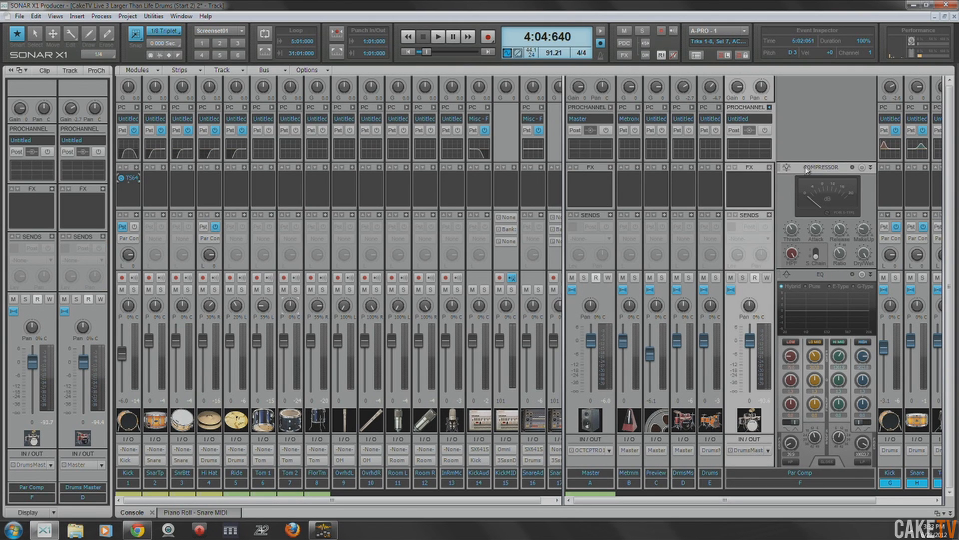
click(861, 168)
drag(841, 230, 817, 231)
drag(562, 297, 443, 301)
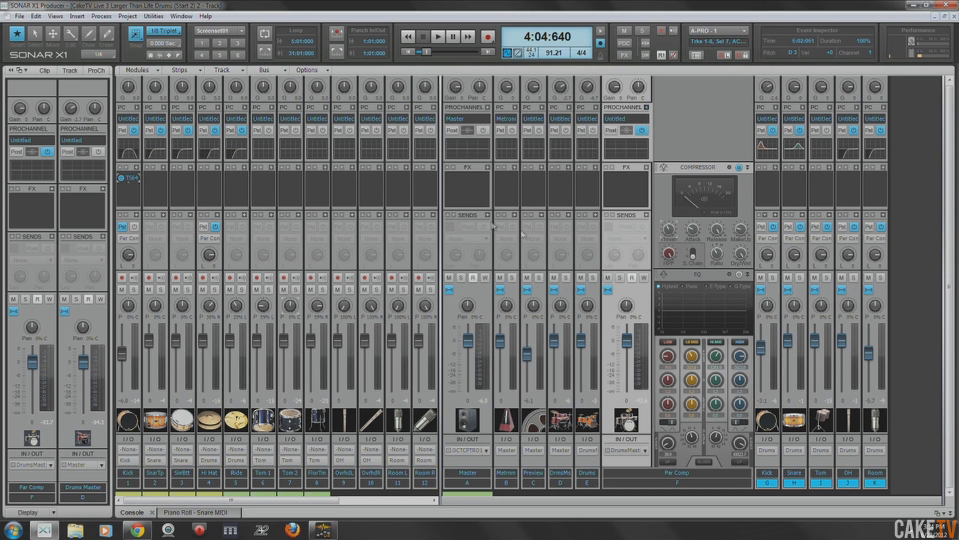
click(620, 278)
key(space)
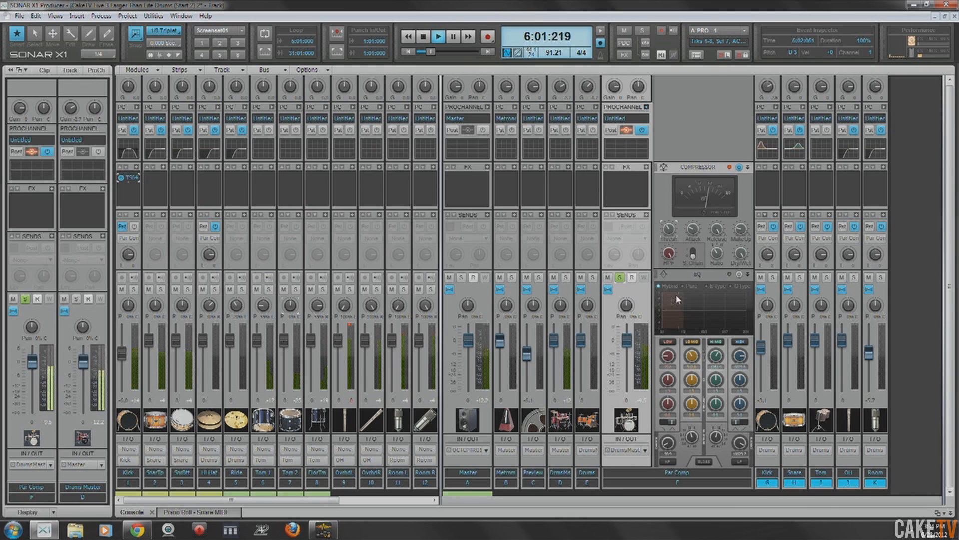
- Set the Par Comp compressor's threshold to -28.5 dB and makeup gain to 3.9 dB, and adjust its release
drag(742, 231, 742, 218)
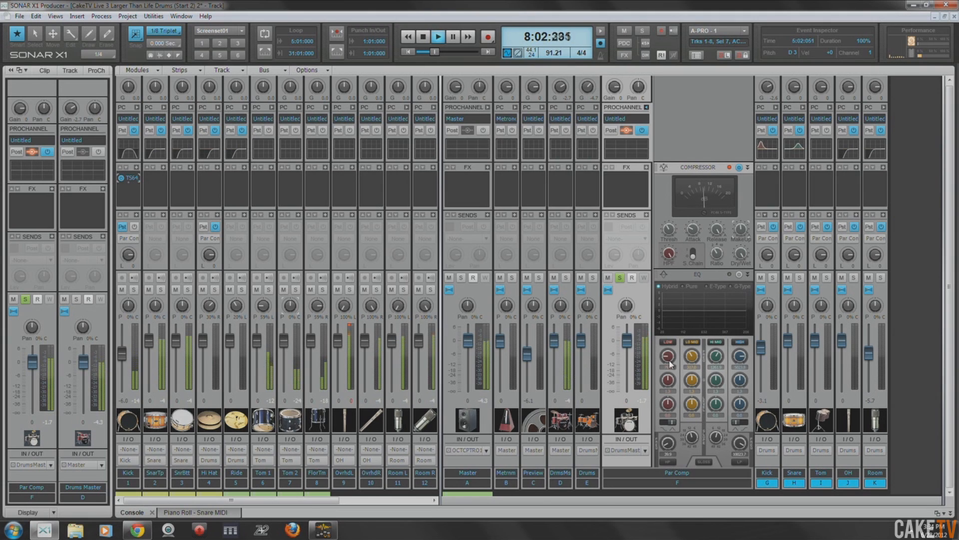
drag(667, 231, 667, 209)
drag(745, 226, 746, 234)
drag(668, 229, 668, 244)
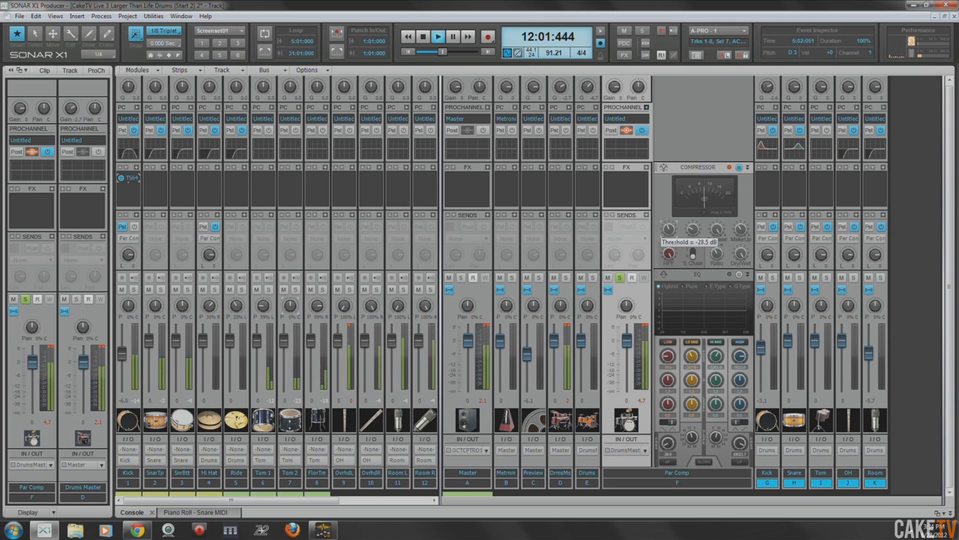
drag(741, 229, 741, 227)
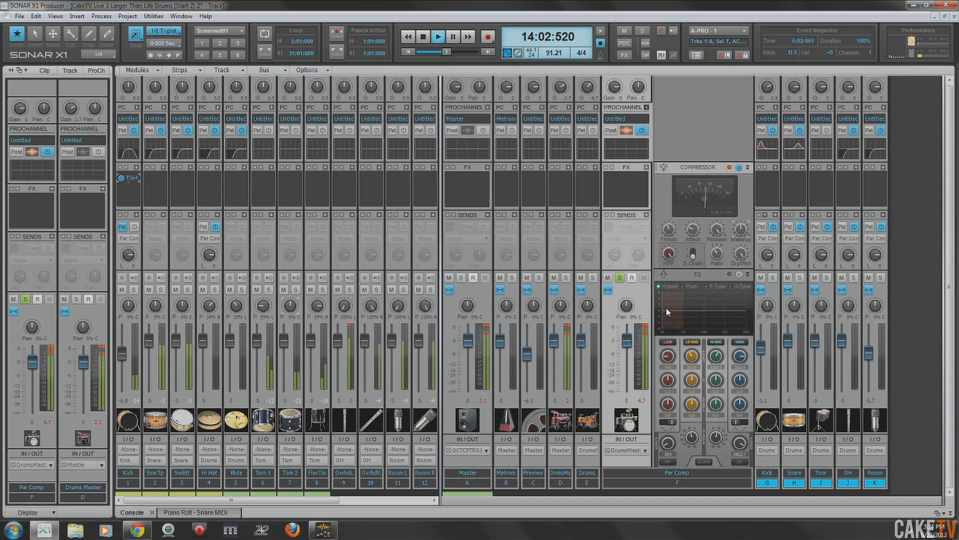
click(644, 327)
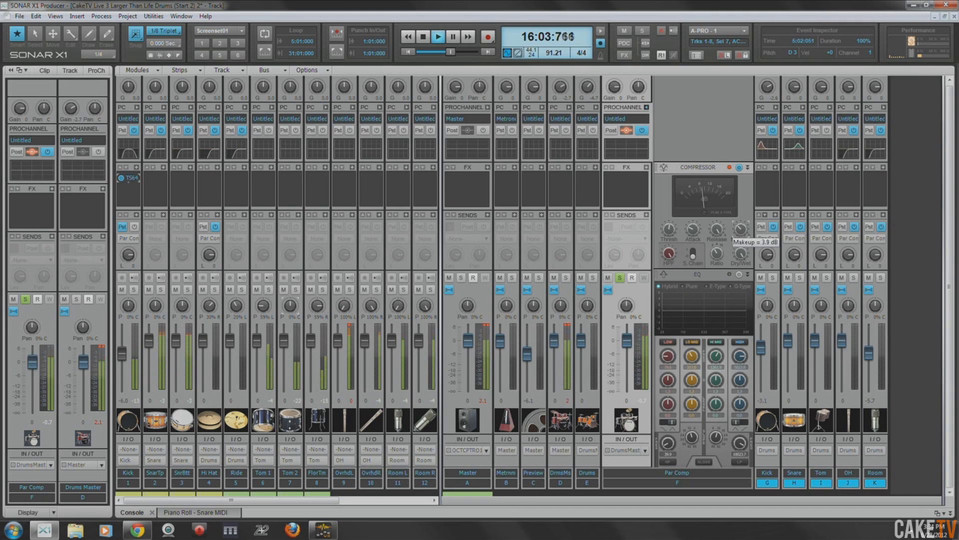
mouse_move(717, 234)
drag(717, 230, 717, 234)
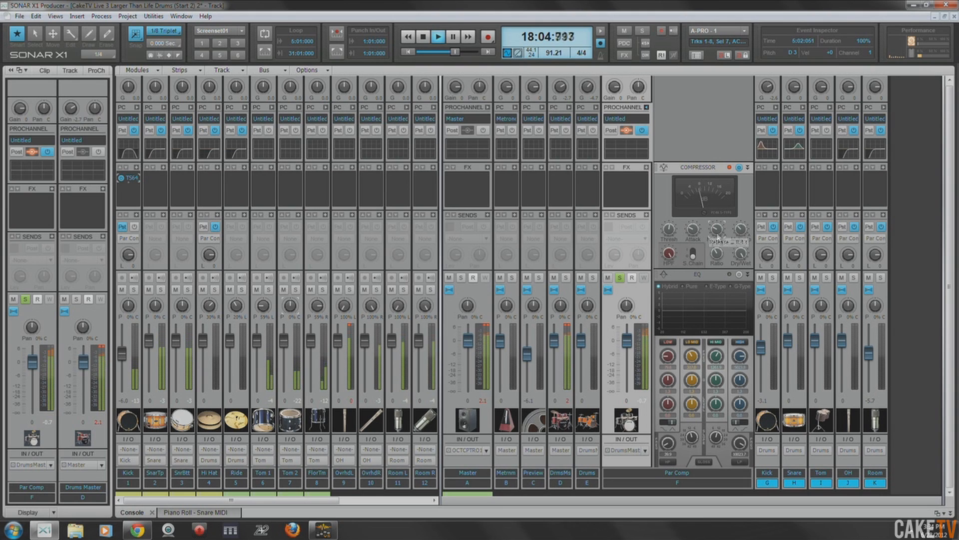
mouse_move(740, 231)
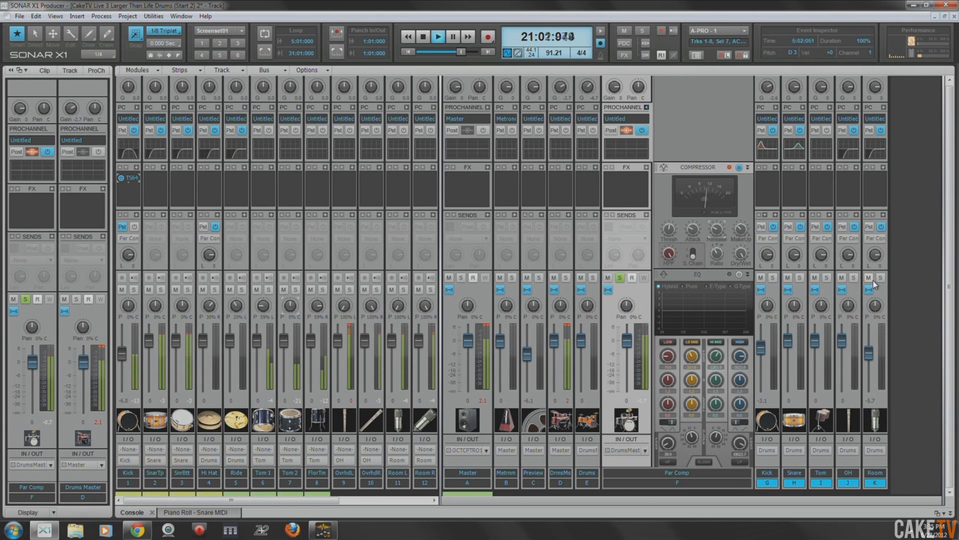
- Lower the Par Comp send levels on the Room and OH buses, with OH at about -6.3 dB, and stop playback
click(875, 255)
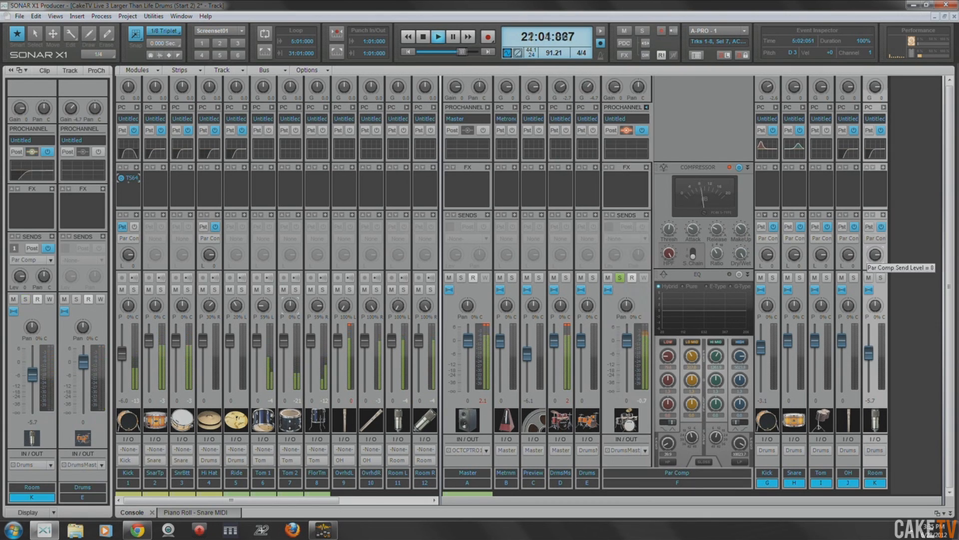
click(848, 254)
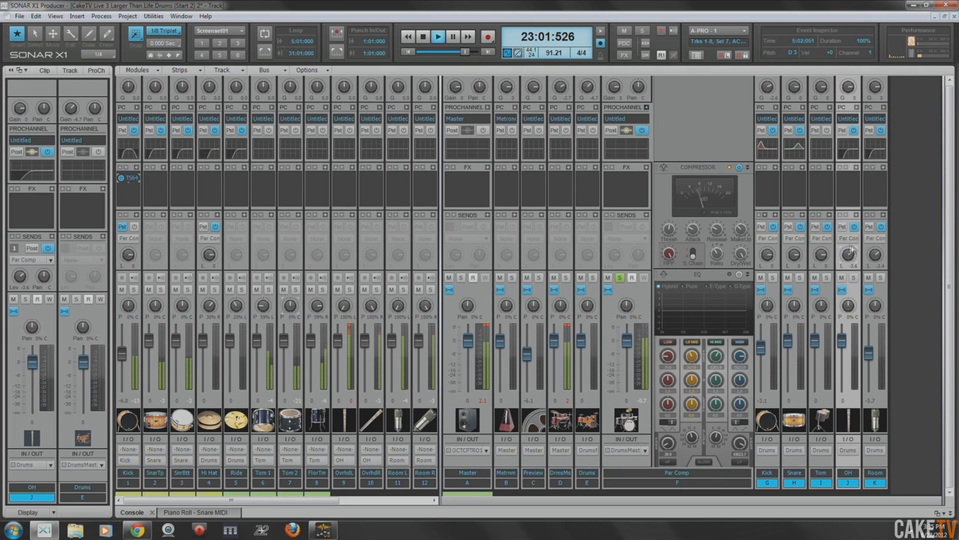
key(space)
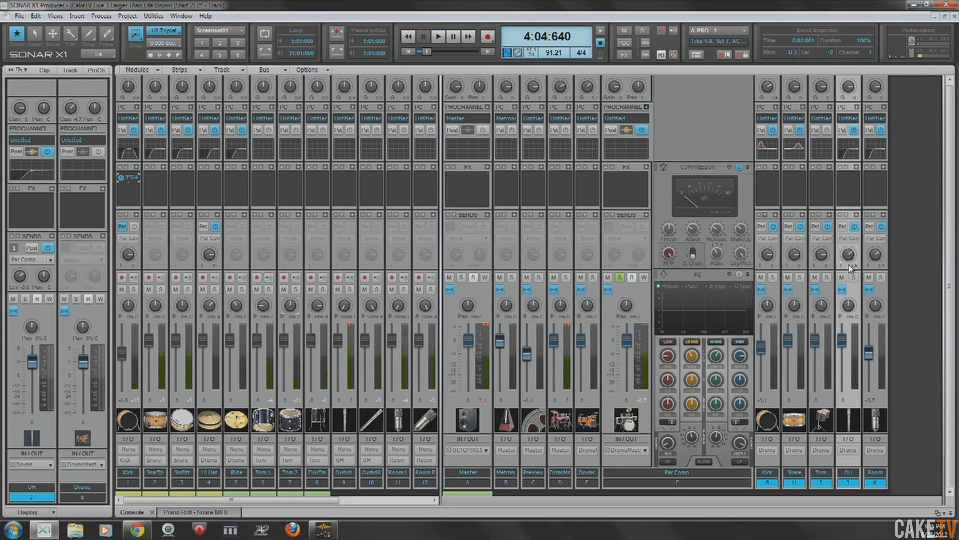
mouse_move(849, 261)
mouse_down()
mouse_move(875, 259)
mouse_move(848, 258)
mouse_up()
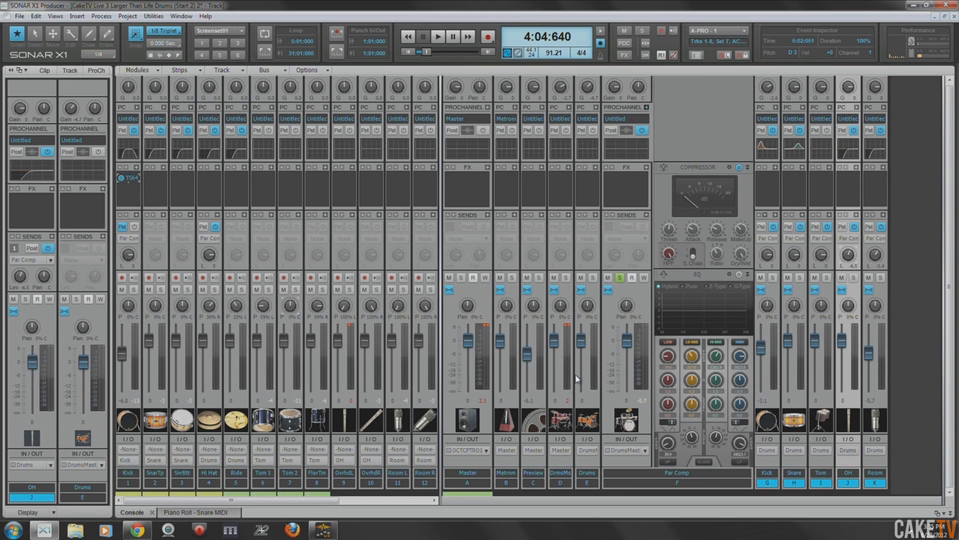
- Lower the Par Comp bus fader to -3.8 dB, unsolo the bus and audition the blend with the drum mix
click(582, 349)
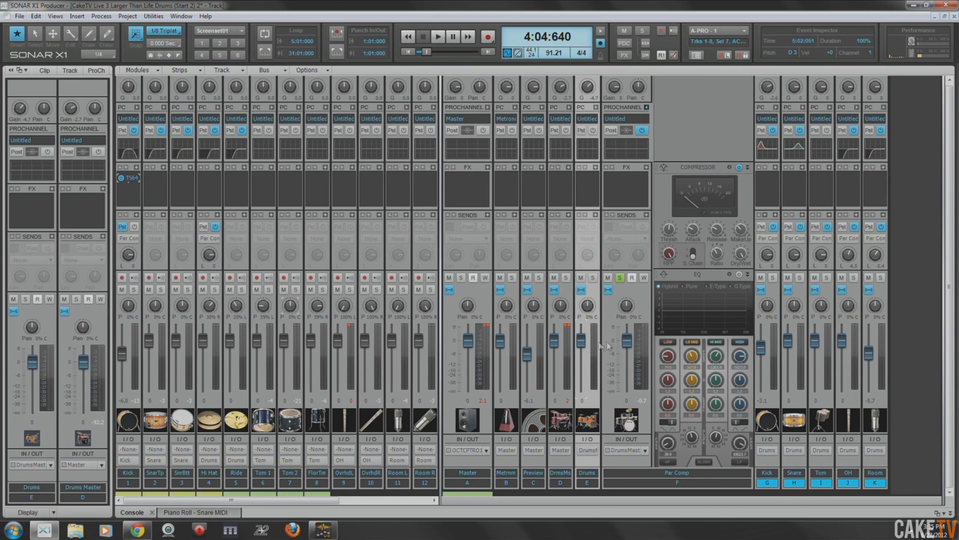
drag(627, 340, 627, 351)
key(space)
mouse_move(631, 347)
mouse_down()
mouse_move(631, 380)
mouse_move(630, 356)
mouse_up()
click(620, 278)
key(space)
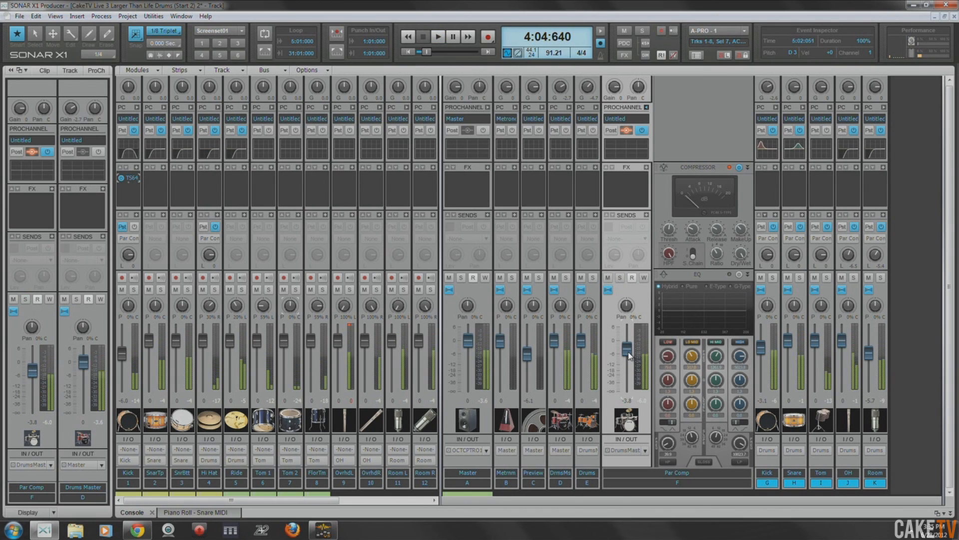
- Play the mix, toggle the Par Comp bus's mute to compare the blend, and set its fader to -4.4 dB
key(space)
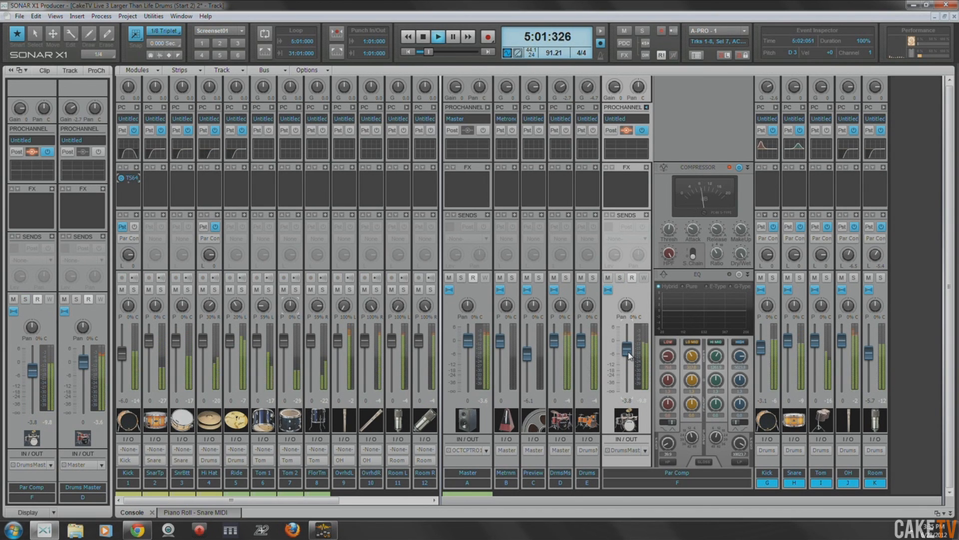
drag(630, 356, 630, 352)
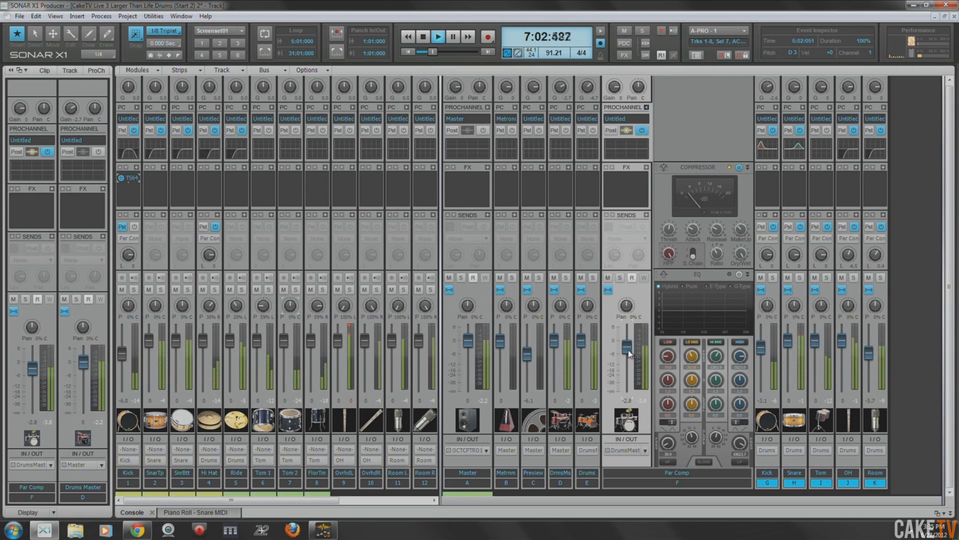
click(609, 278)
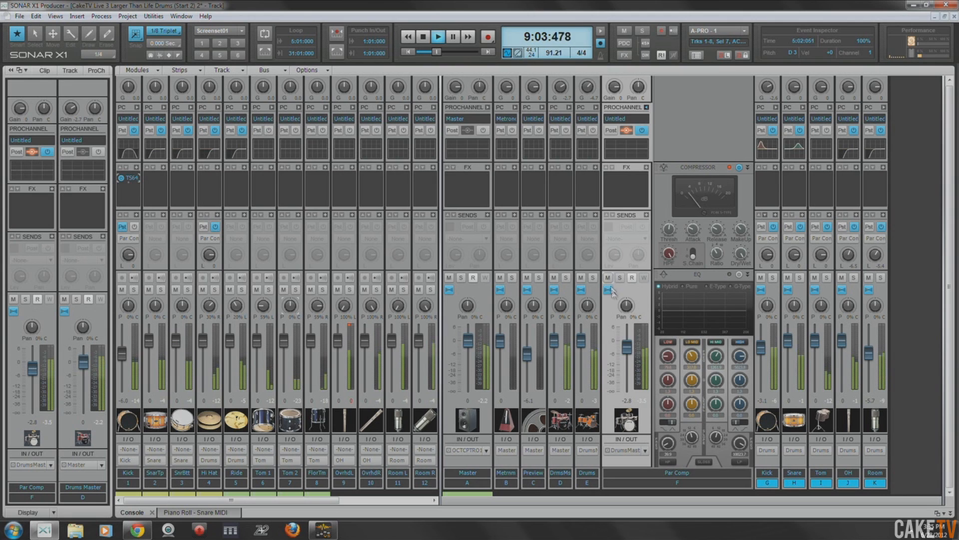
mouse_move(628, 356)
mouse_down()
mouse_move(579, 359)
mouse_move(625, 345)
mouse_up()
double_click(579, 359)
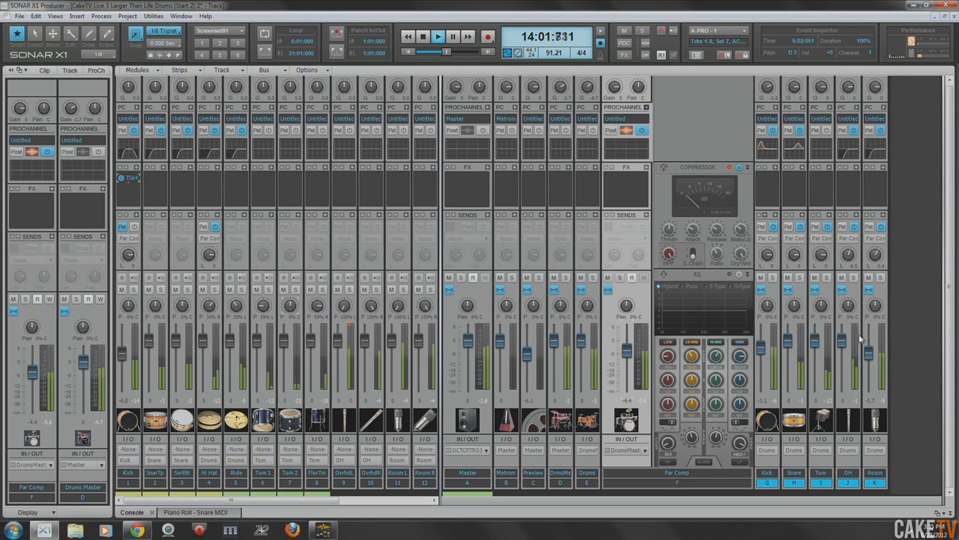
- Lower the OH bus fader to -3.4 dB and the Room bus fader to -9.6 dB, and reset Overhead L's clip indicator
mouse_move(870, 360)
mouse_down()
mouse_move(870, 389)
mouse_move(870, 363)
mouse_move(843, 343)
mouse_move(869, 362)
mouse_up()
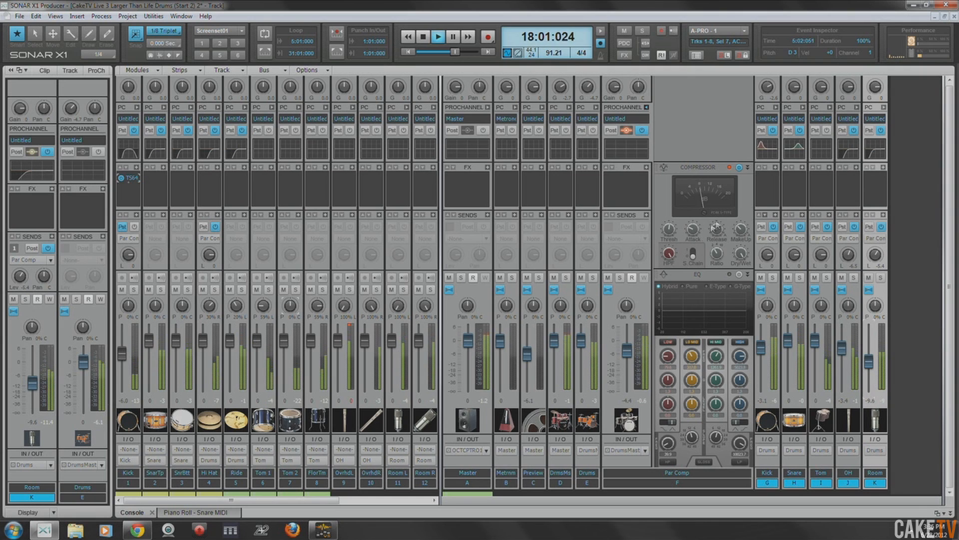
click(351, 328)
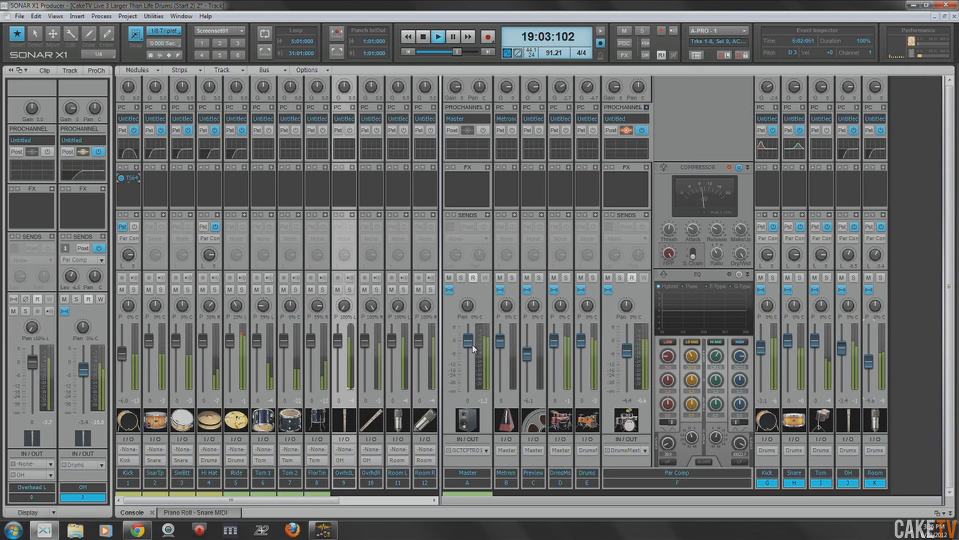
- Stop playback and collapse the Par Comp bus's expanded ProChannel
key(space)
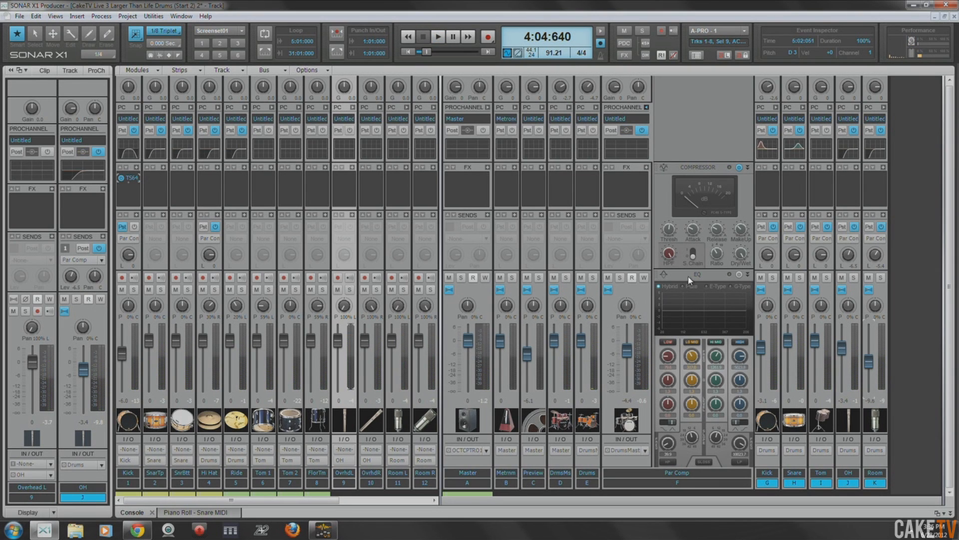
click(647, 108)
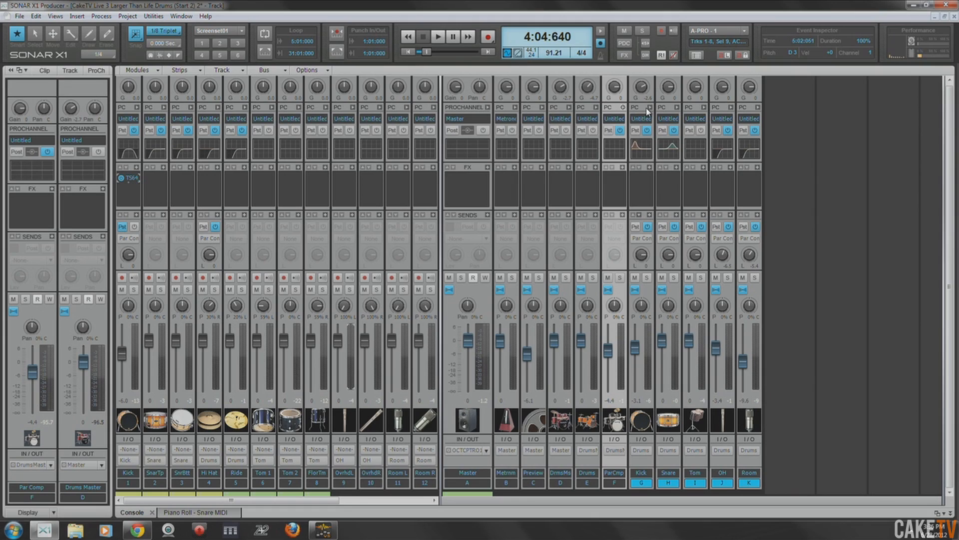